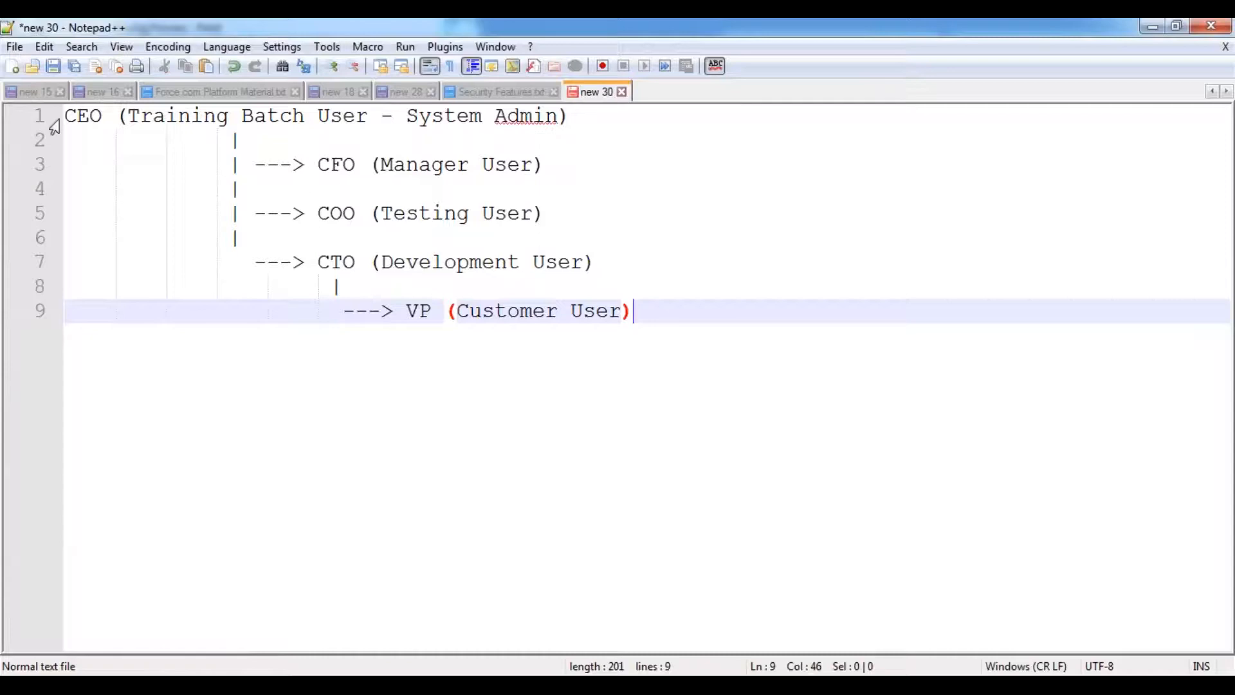
# - Indent the CEO line and mark the CTO (Development User) and CEO entries in red
pyautogui.press('Tab')
pyautogui.press('Tab')
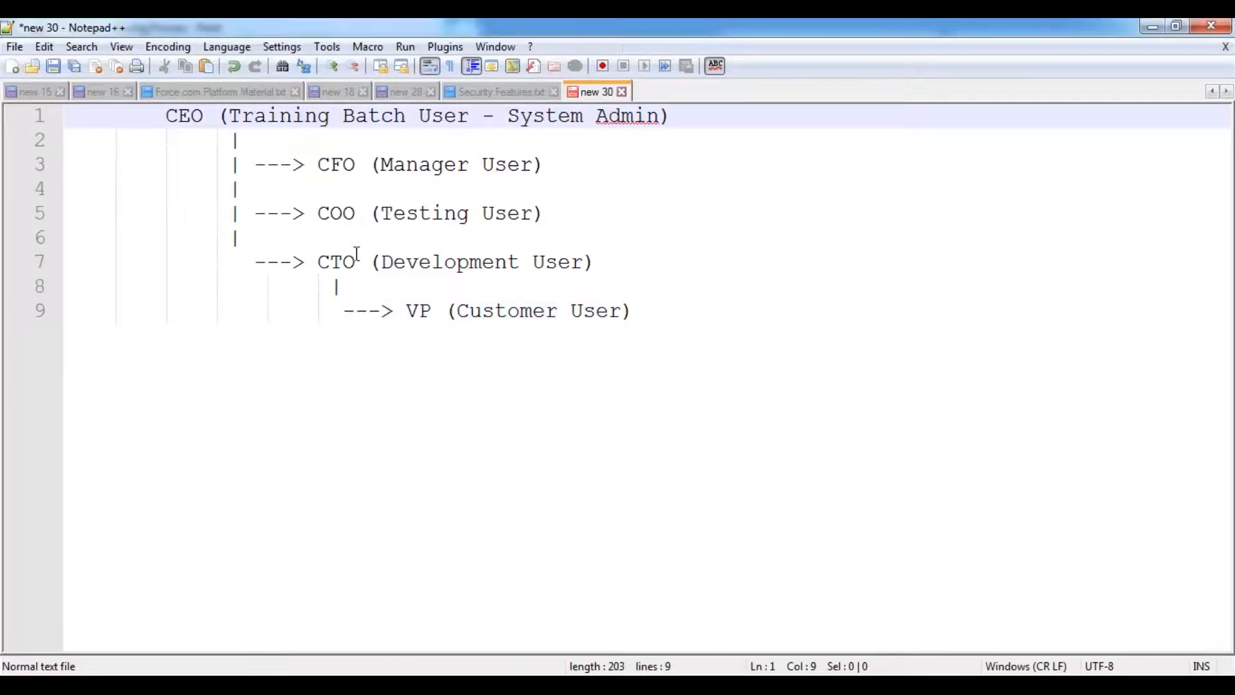
pyautogui.click(357, 261)
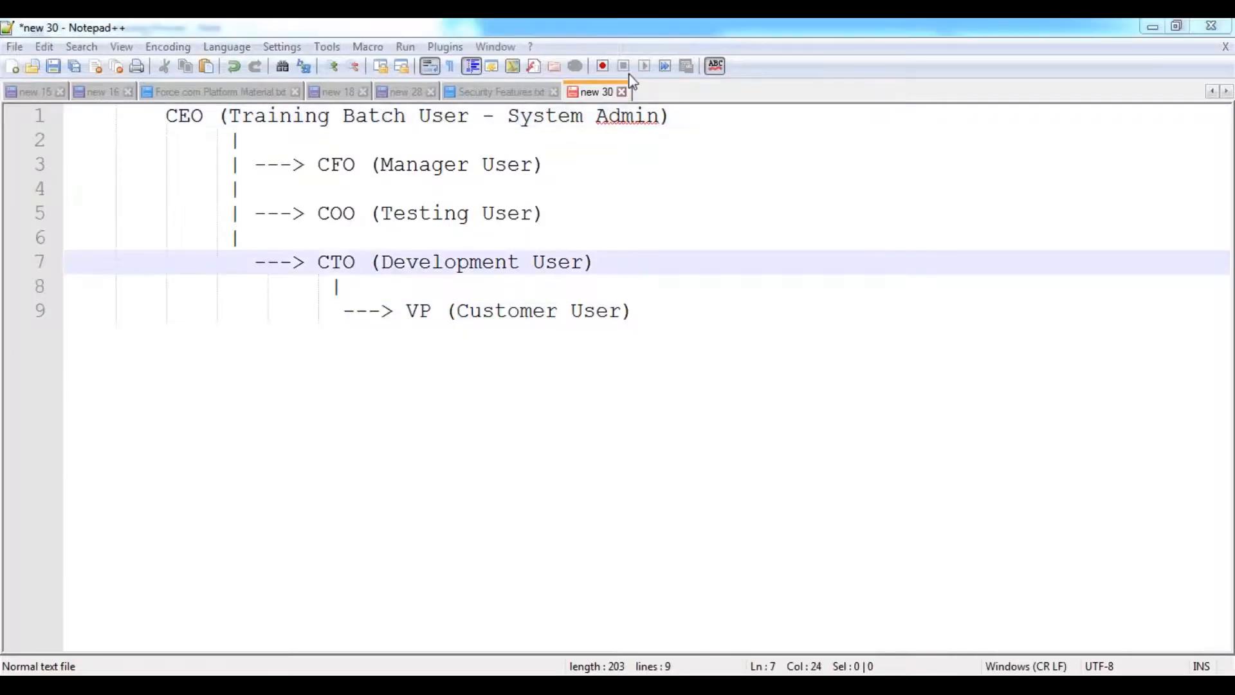
pyautogui.moveTo(304, 280)
pyautogui.mouseDown()
pyautogui.moveTo(599, 279)
pyautogui.moveTo(600, 245)
pyautogui.moveTo(341, 245)
pyautogui.moveTo(316, 257)
pyautogui.moveTo(315, 280)
pyautogui.mouseUp()
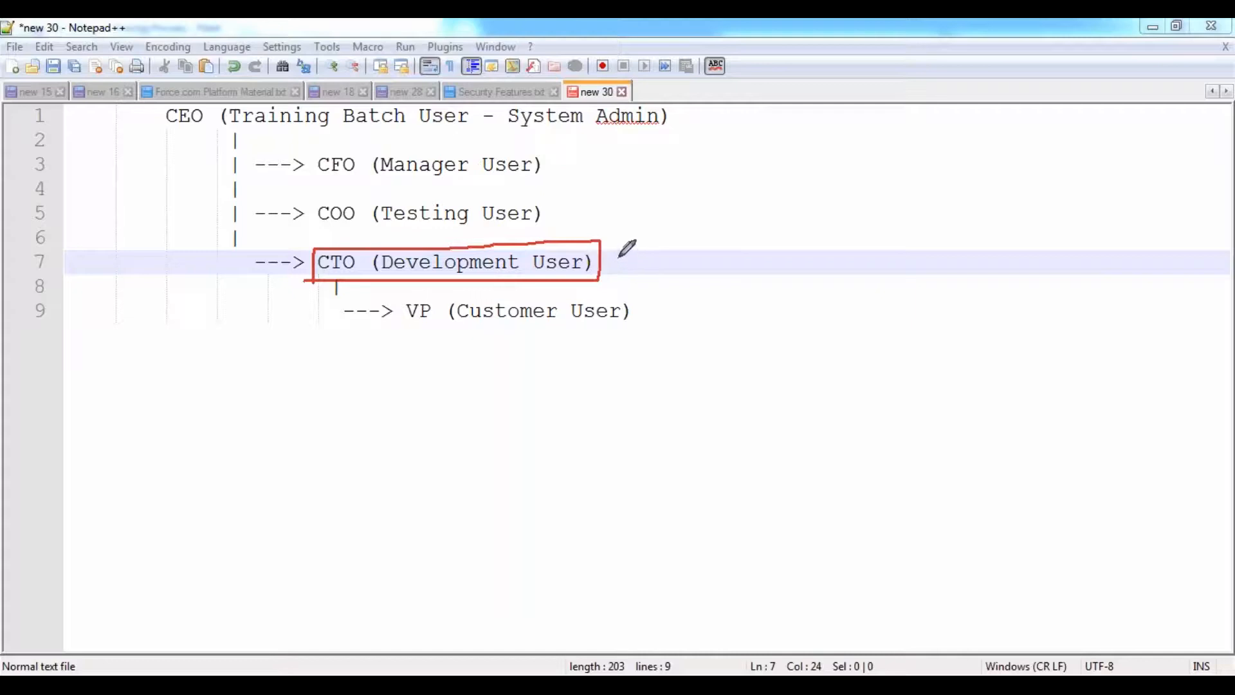
pyautogui.moveTo(617, 260)
pyautogui.mouseDown()
pyautogui.moveTo(639, 265)
pyautogui.moveTo(671, 231)
pyautogui.mouseUp()
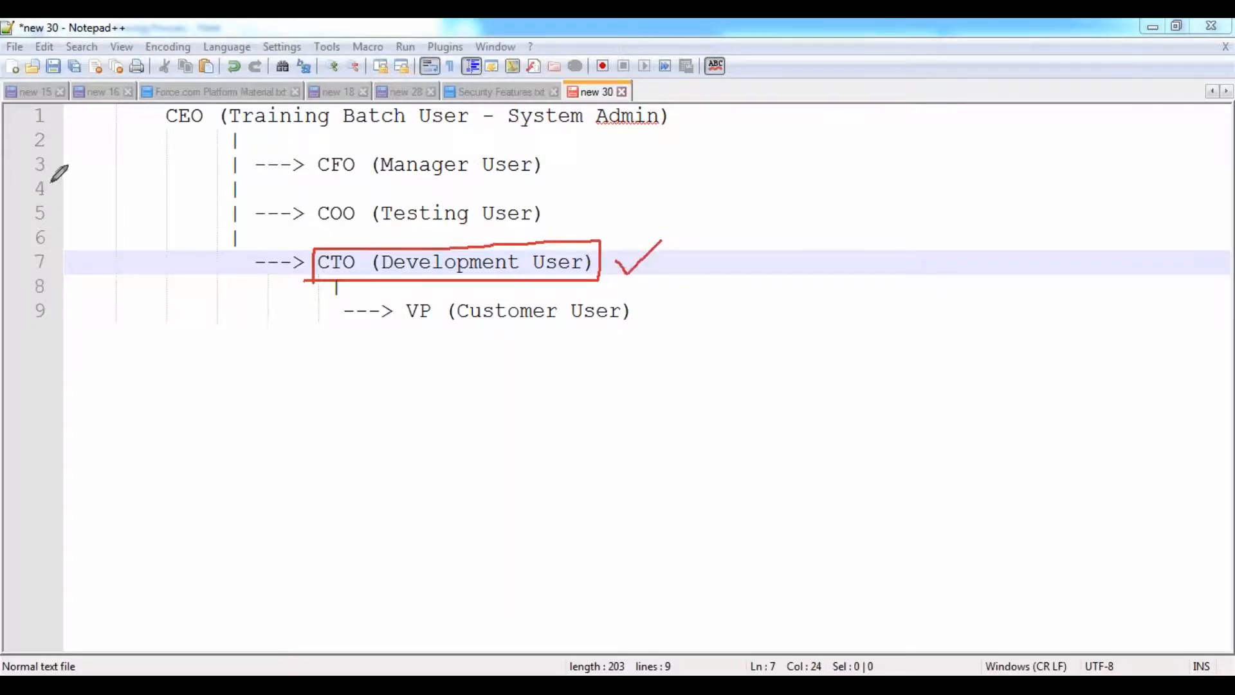
pyautogui.moveTo(155, 113)
pyautogui.mouseDown()
pyautogui.moveTo(175, 118)
pyautogui.moveTo(202, 80)
pyautogui.mouseUp()
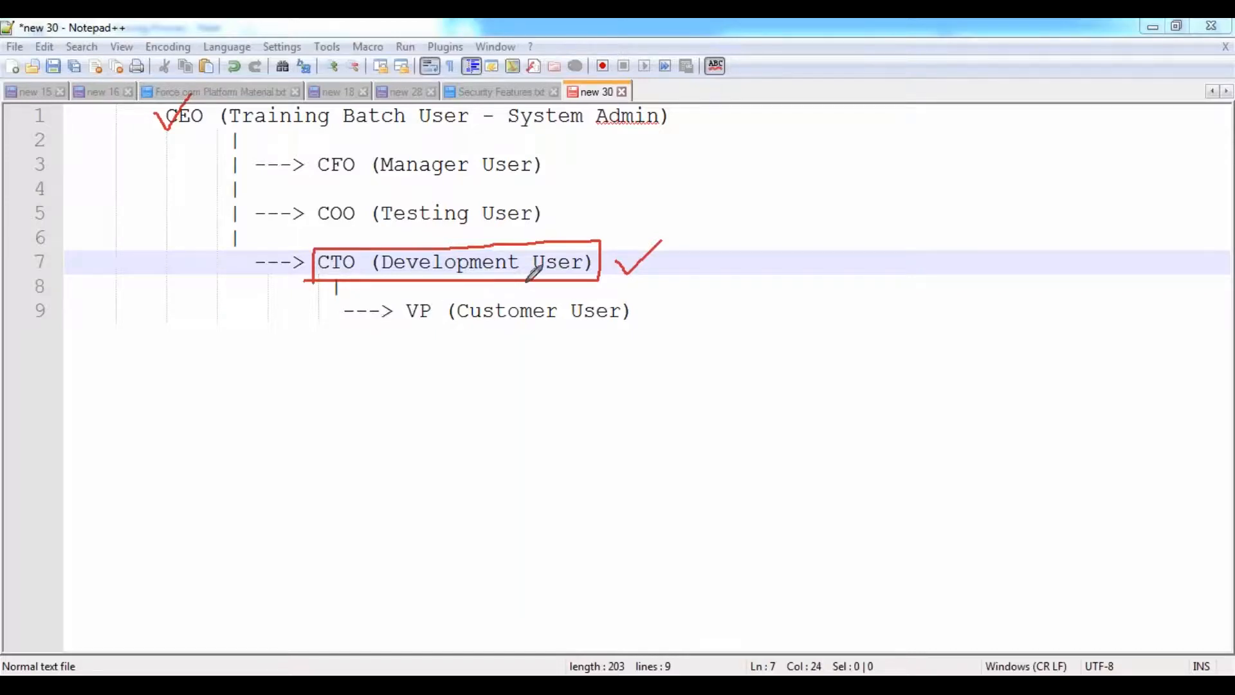
# - Draw a red arrow from CTO up to CFO labelled R-O, then select the CTO line
pyautogui.moveTo(601, 247)
pyautogui.mouseDown()
pyautogui.moveTo(648, 183)
pyautogui.moveTo(544, 164)
pyautogui.moveTo(563, 177)
pyautogui.mouseUp()
pyautogui.moveTo(677, 163)
pyautogui.mouseDown()
pyautogui.moveTo(683, 196)
pyautogui.moveTo(686, 176)
pyautogui.moveTo(719, 185)
pyautogui.moveTo(729, 157)
pyautogui.mouseUp()
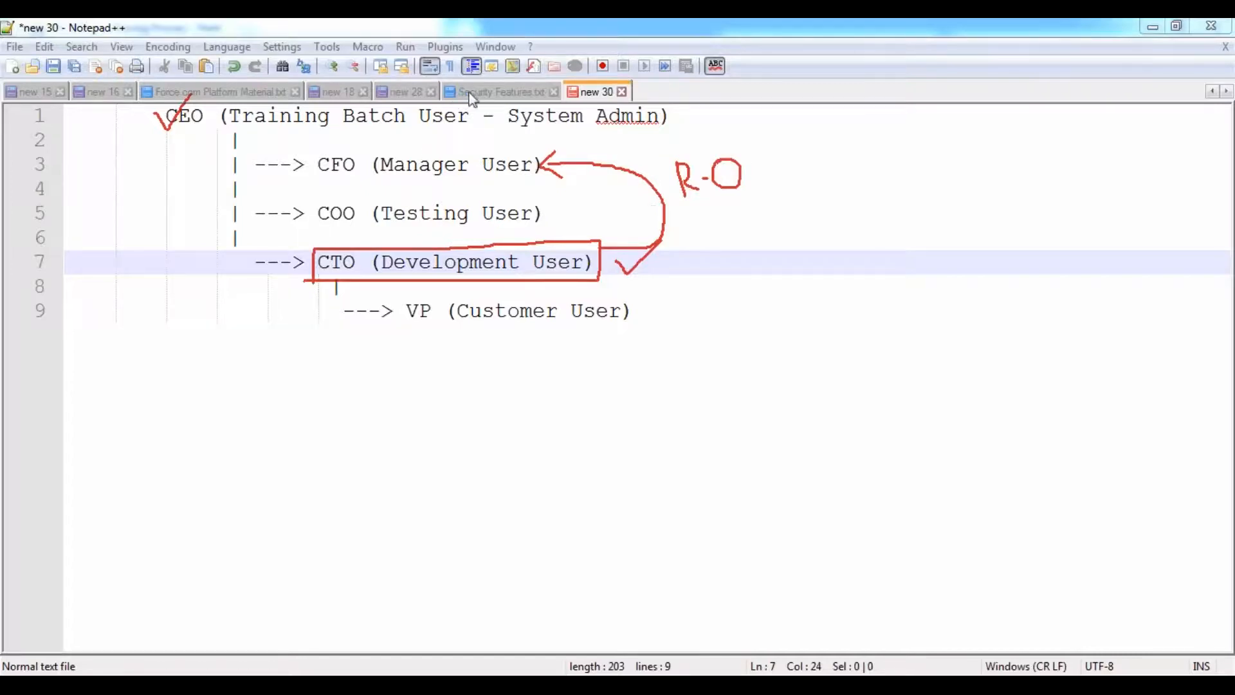
pyautogui.moveTo(319, 266); pyautogui.dragTo(589, 264)
pyautogui.click(496, 91)
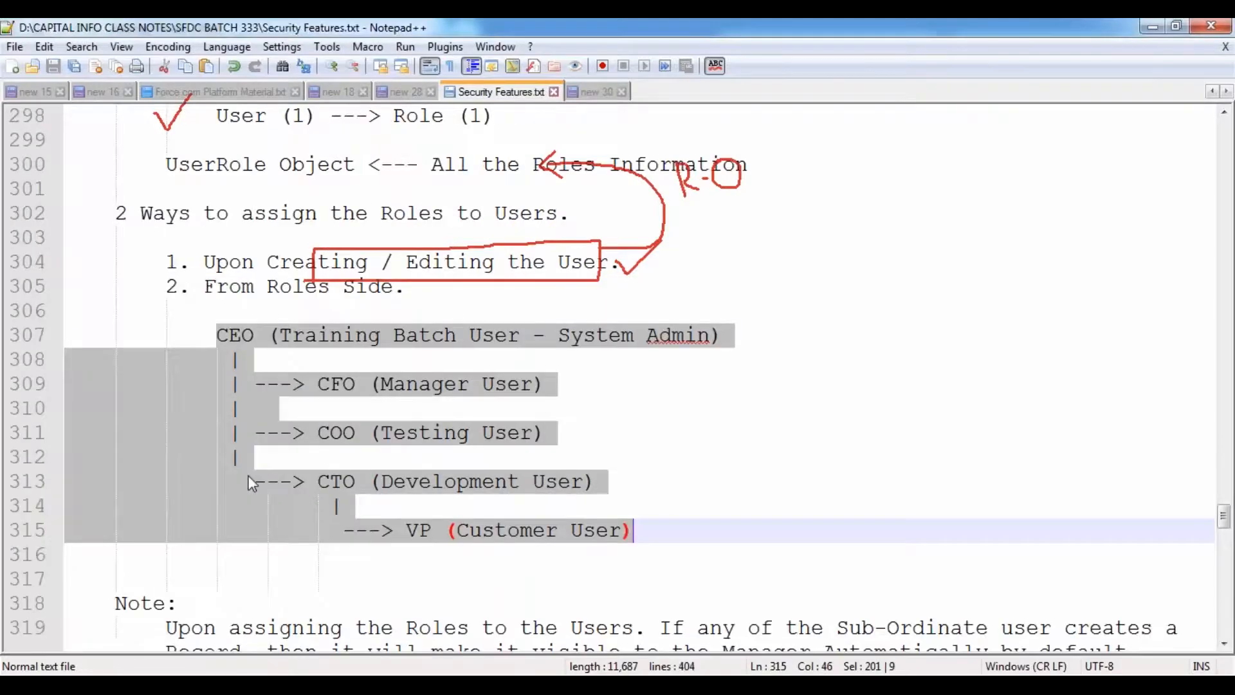
# - Under UseCase, add the indented line 'Step 1: Login into Development User Account.'
pyautogui.scroll(-2, 249, 475)
pyautogui.scroll(-20, 248, 475)
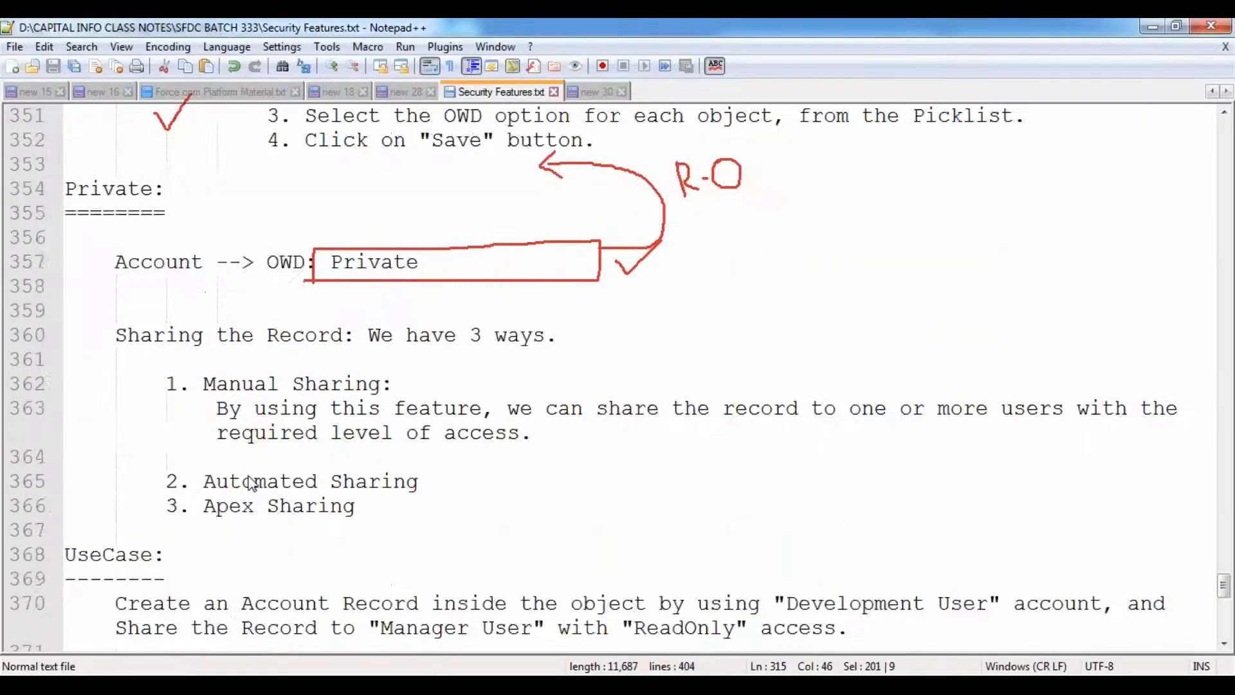
pyautogui.scroll(2, 247, 472)
pyautogui.scroll(1, 247, 472)
pyautogui.click(184, 457)
pyautogui.press('Tab')
pyautogui.write('Step 1: Login into Devel')
pyautogui.press('Down')
pyautogui.press('Down')
pyautogui.press('Return')
pyautogui.write('User')
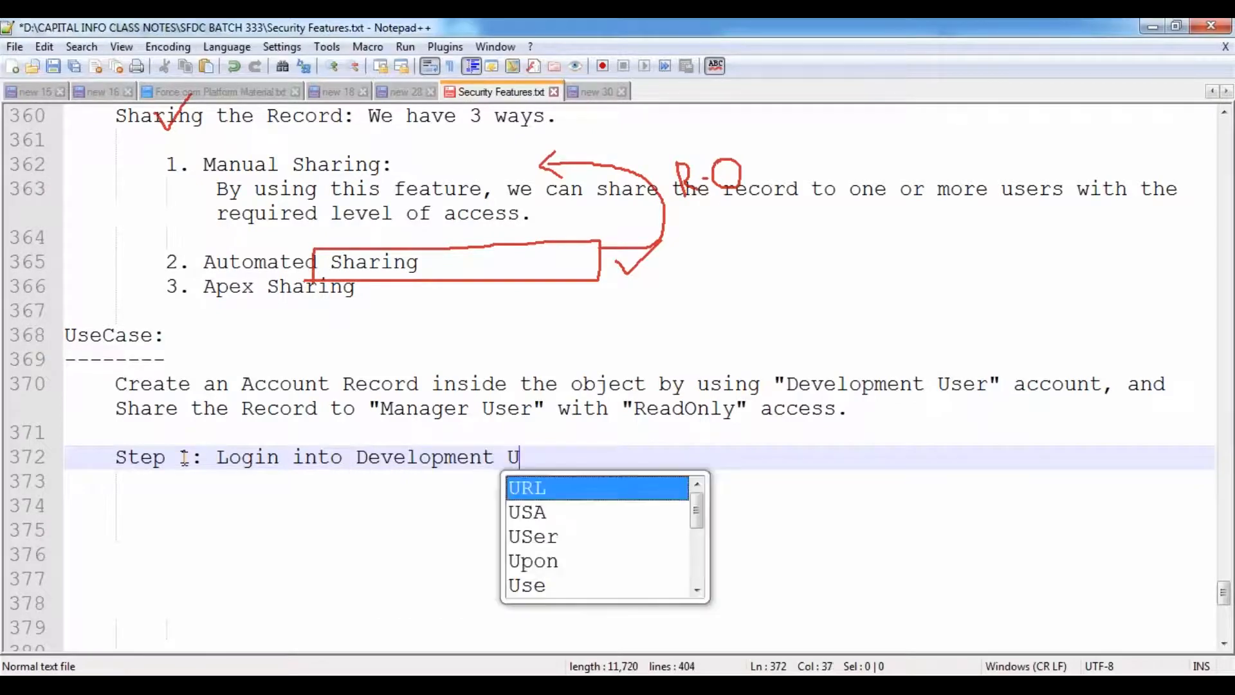
pyautogui.press('BackSpace')
pyautogui.press('BackSpace')
pyautogui.write('ser Account.')
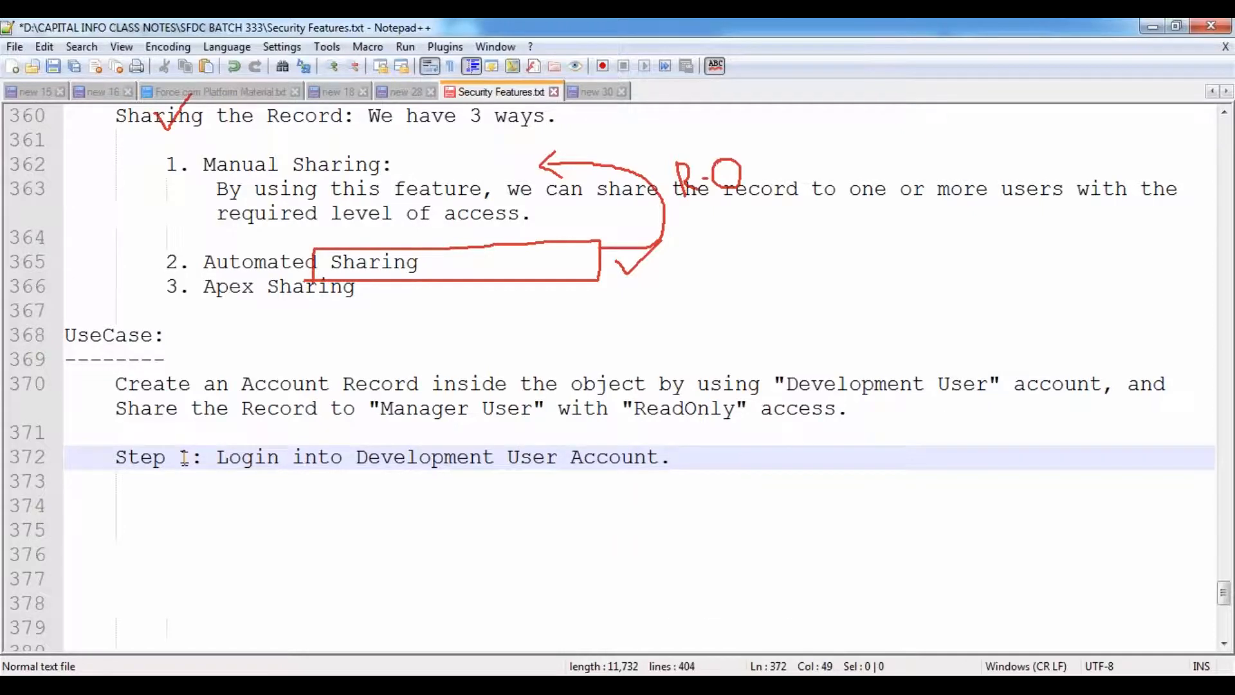
# - Add 'Step 2: Create an Account Record inside the Object.' on the next line
pyautogui.press('Return')
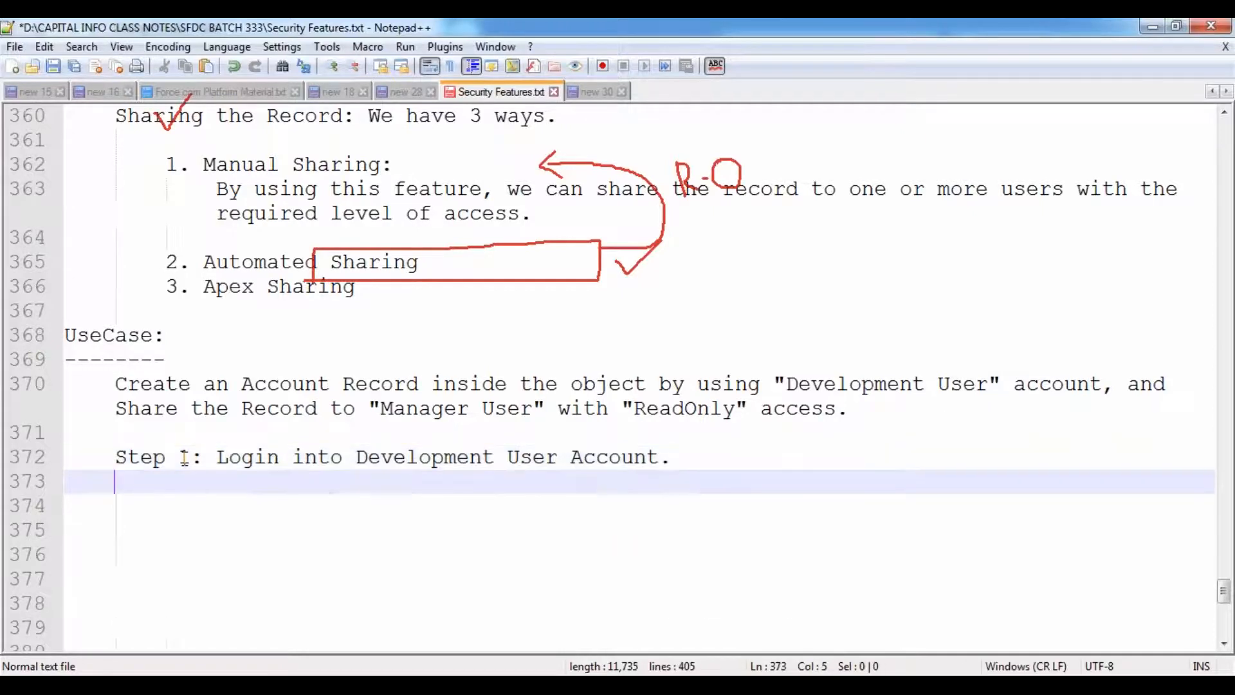
pyautogui.write('Step 2:')
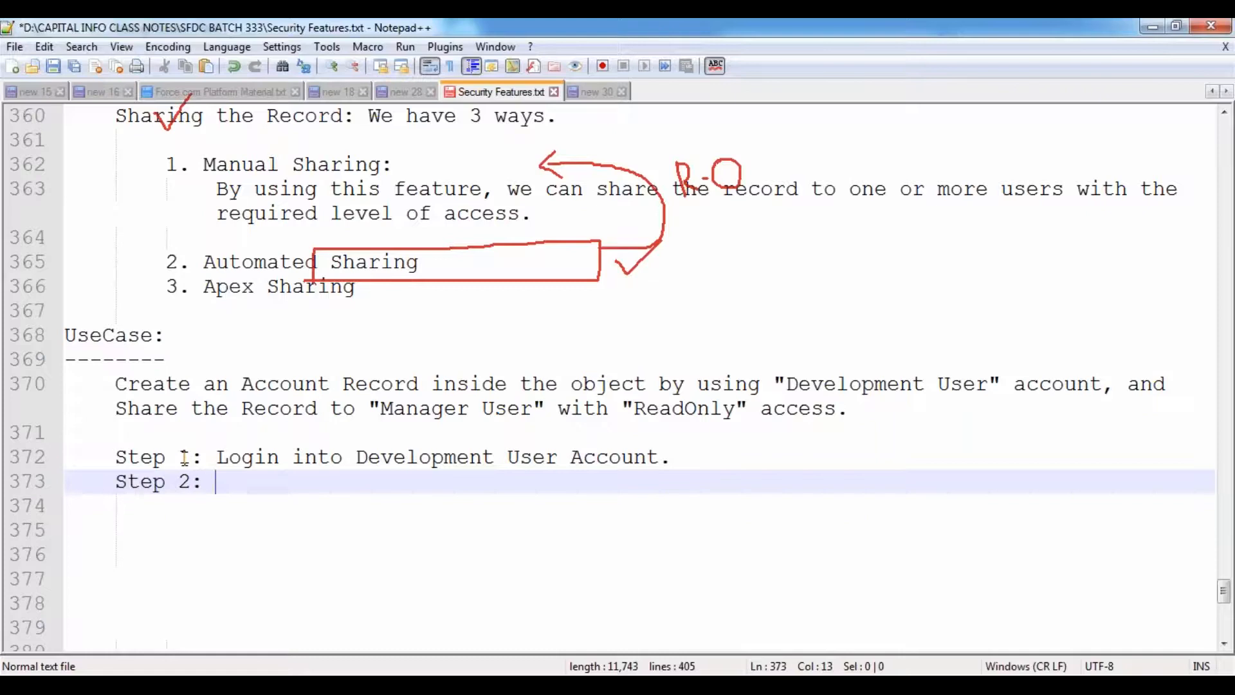
pyautogui.hotkey('alt', 'Tab')
pyautogui.hotkey('alt', 'Tab')
pyautogui.write(': Create an')
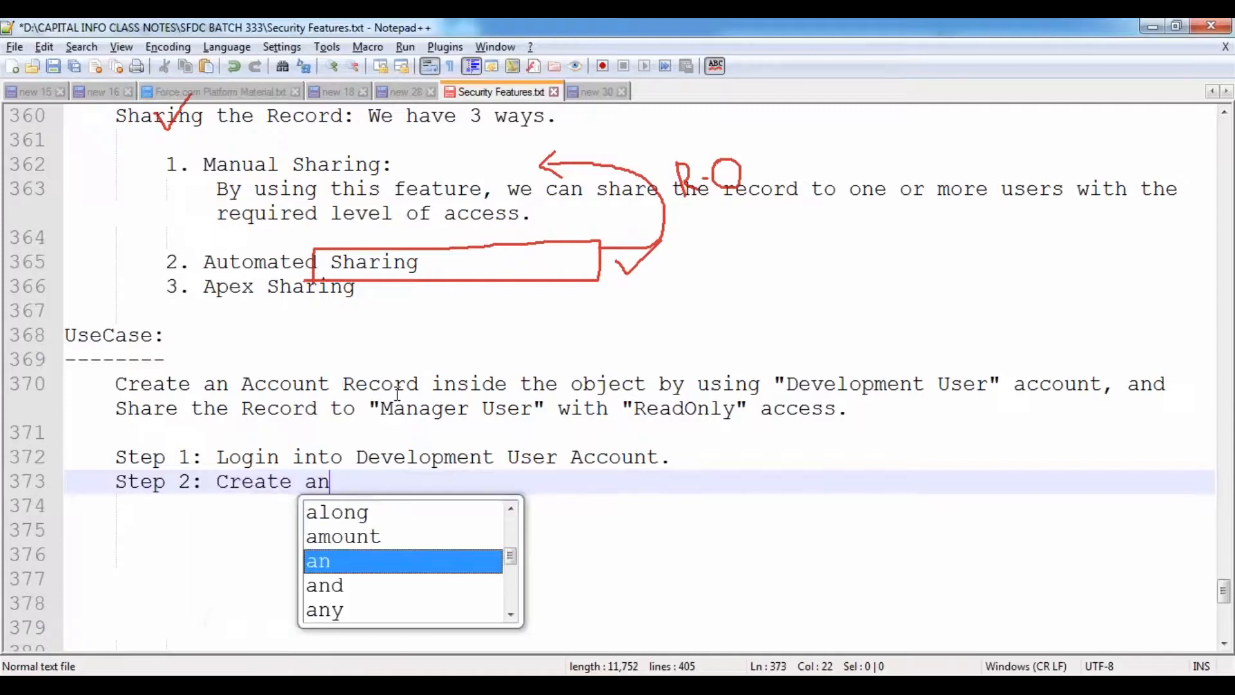
pyautogui.write(' Account Reco')
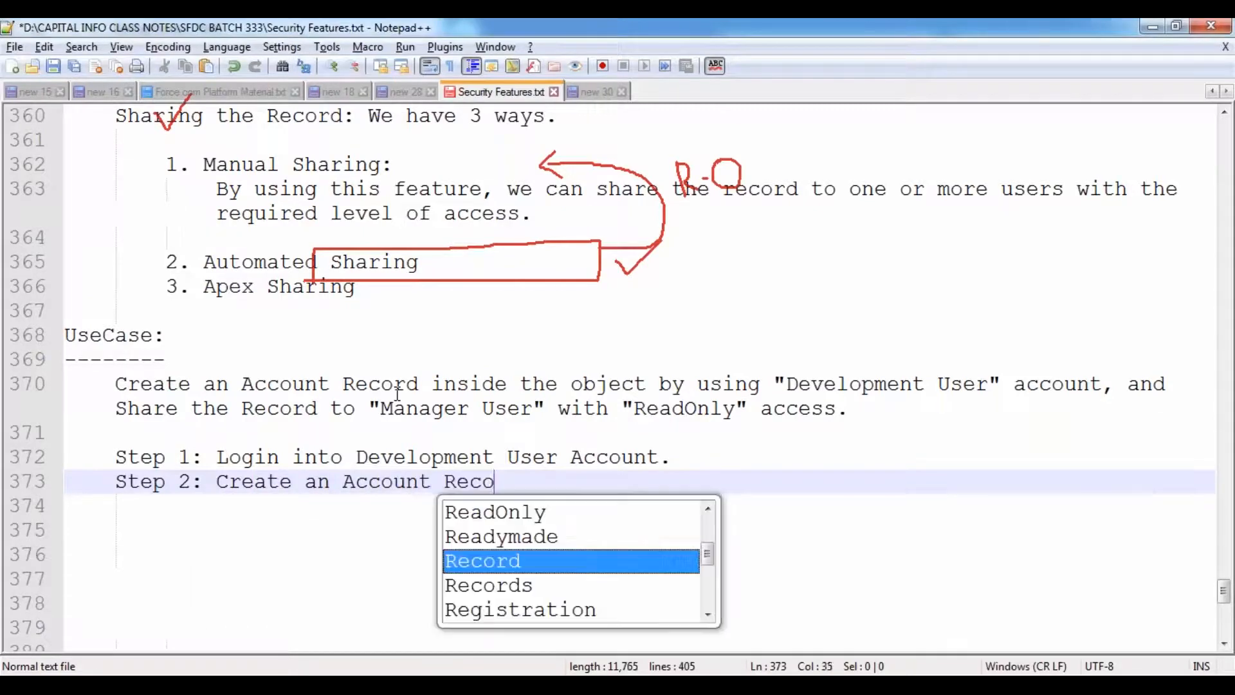
pyautogui.write('rd inside the ')
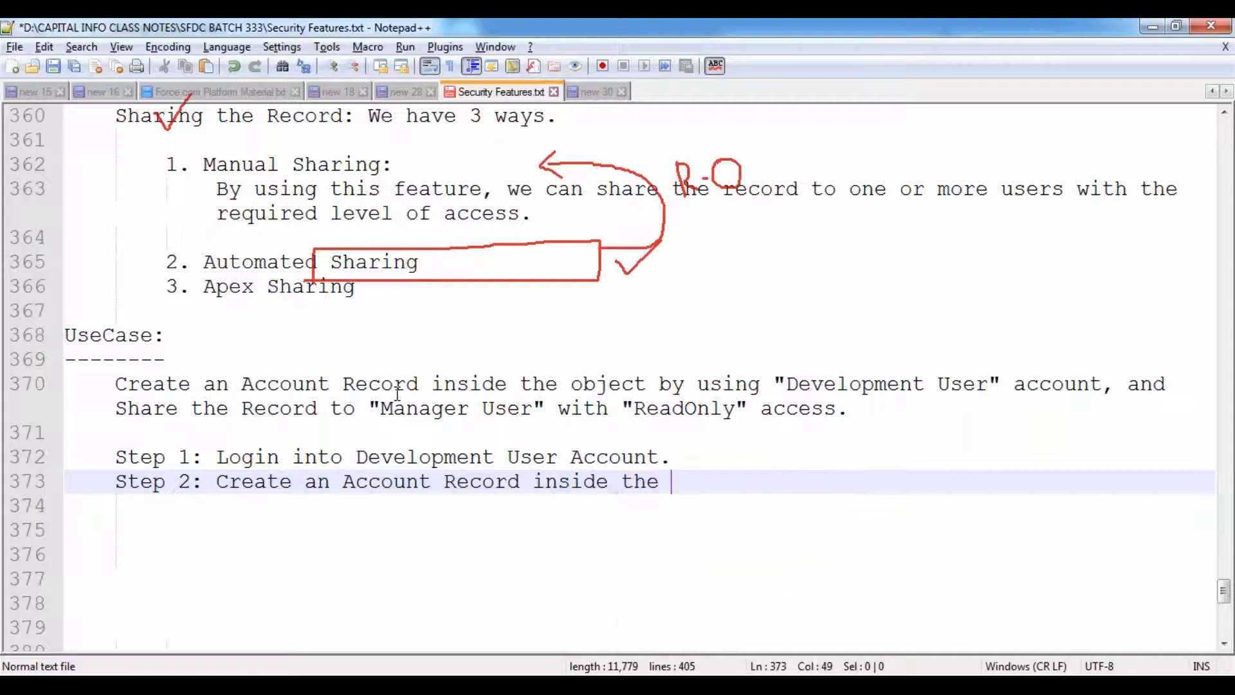
pyautogui.write('Object.')
pyautogui.press('Return')
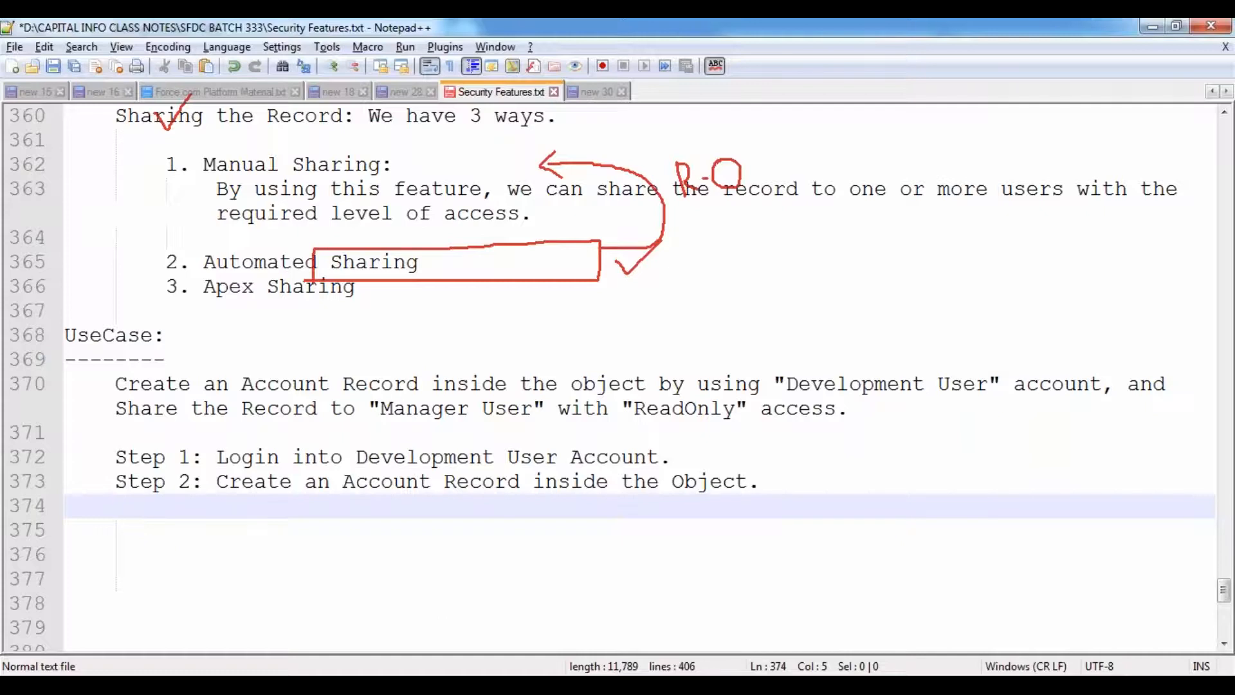
pyautogui.click(597, 92)
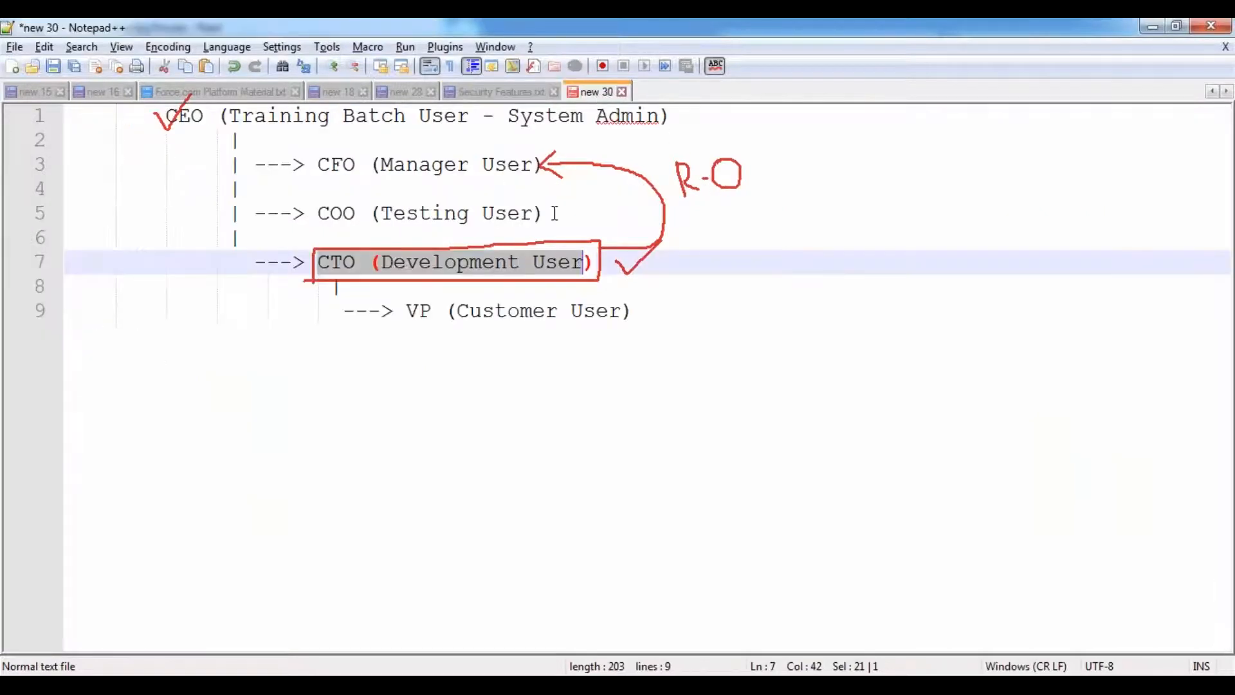
pyautogui.click(419, 270)
pyautogui.moveTo(381, 264); pyautogui.dragTo(585, 264)
pyautogui.moveTo(229, 116); pyautogui.dragTo(489, 116)
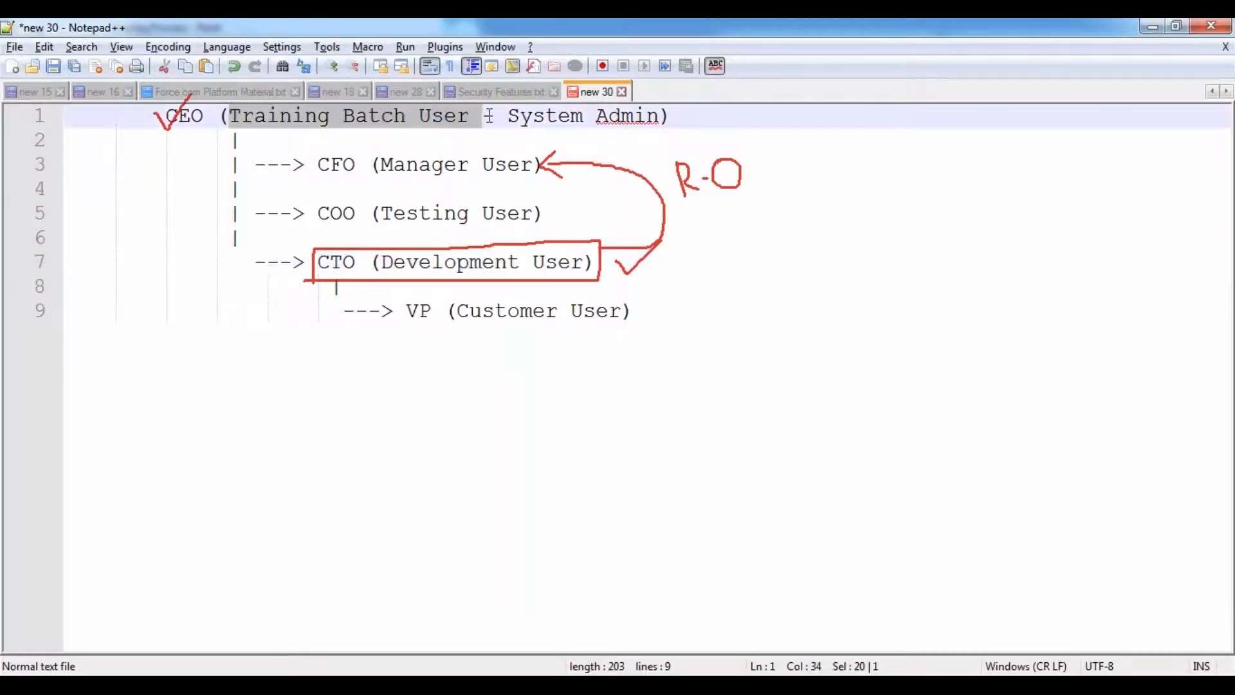
pyautogui.moveTo(382, 165); pyautogui.dragTo(520, 165)
pyautogui.moveTo(393, 214); pyautogui.dragTo(533, 214)
pyautogui.moveTo(474, 309); pyautogui.dragTo(615, 287)
pyautogui.click(581, 312)
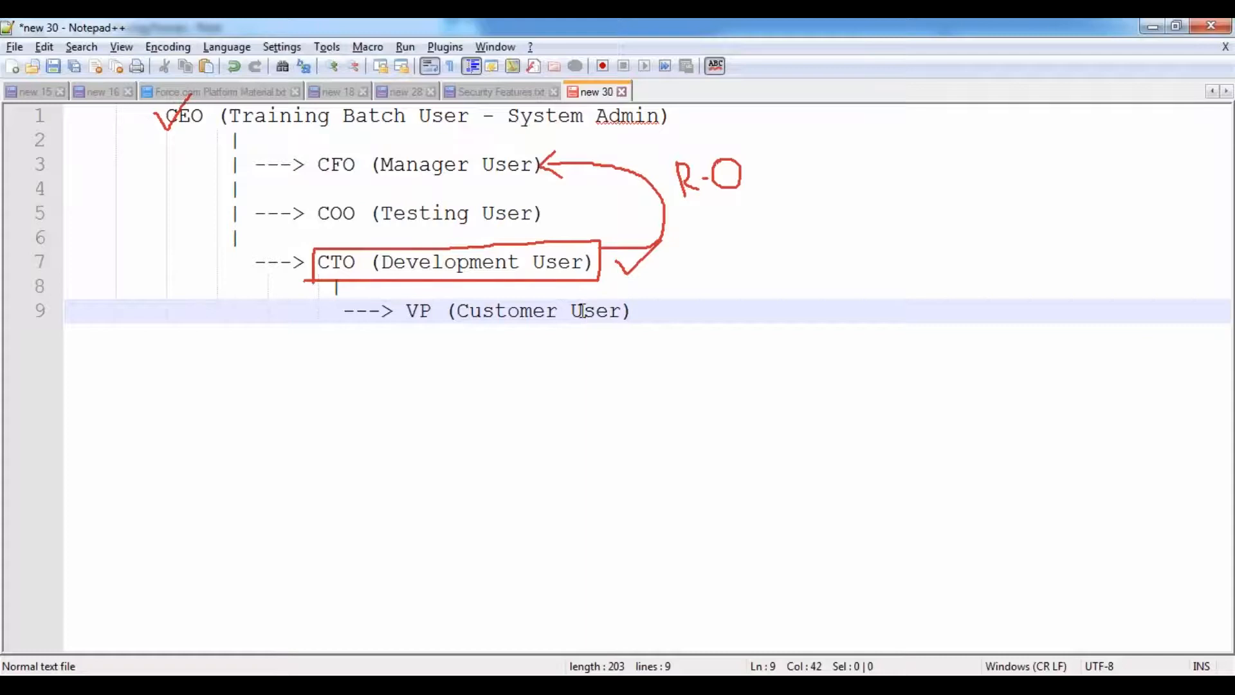
pyautogui.hotkey('alt', 'Tab')
pyautogui.hotkey('alt', 'Tab')
# - Add 'Step 3: Share the Record to "Manager User" with ReadOnly access.' and start an indented line below
pyautogui.click(501, 94)
pyautogui.write('S')
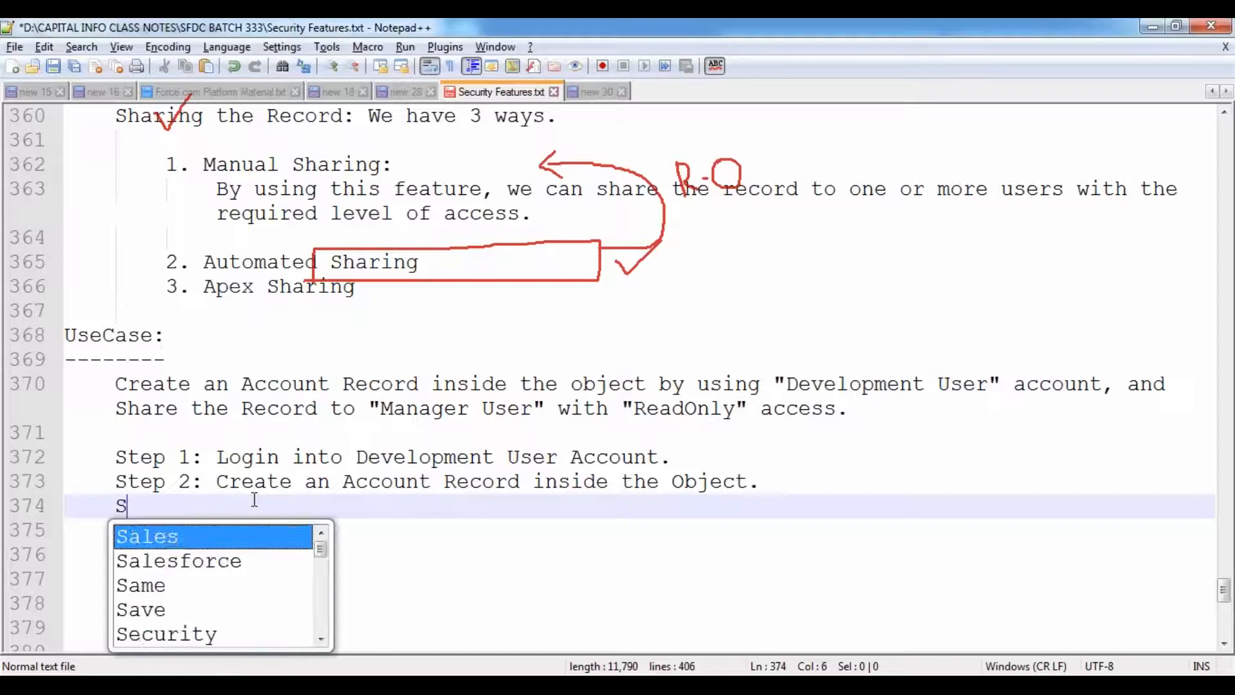
pyautogui.write('tep 3: S')
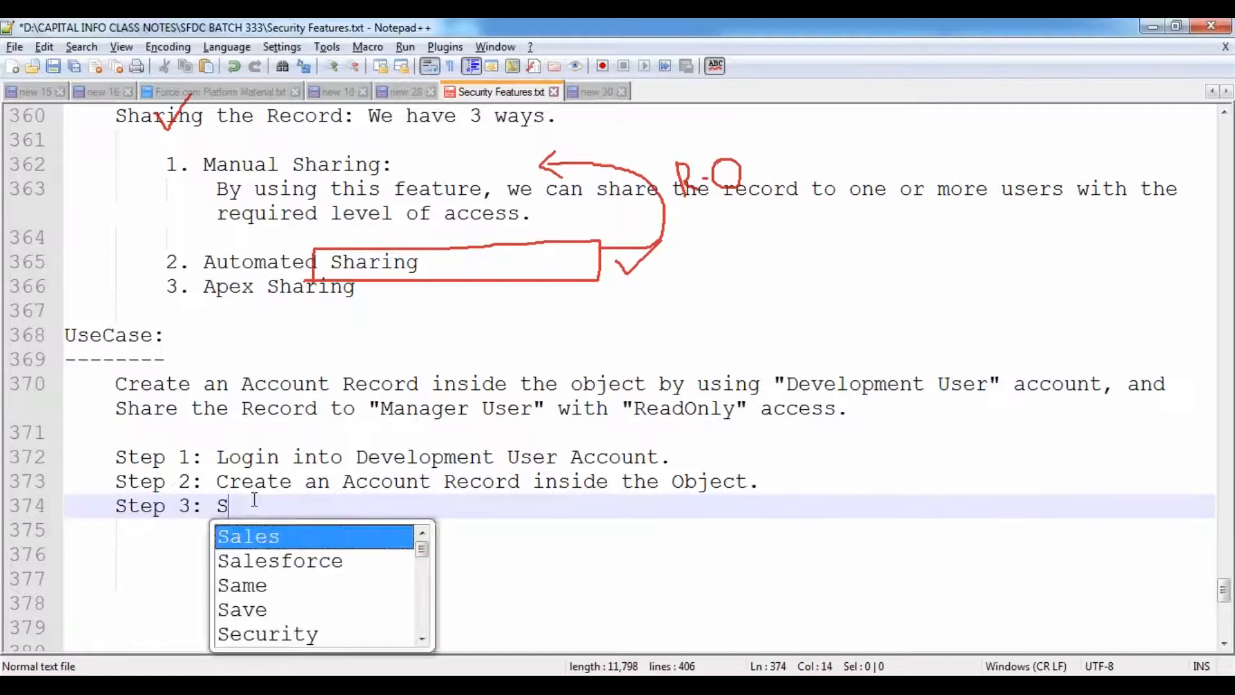
pyautogui.write('hare the Record')
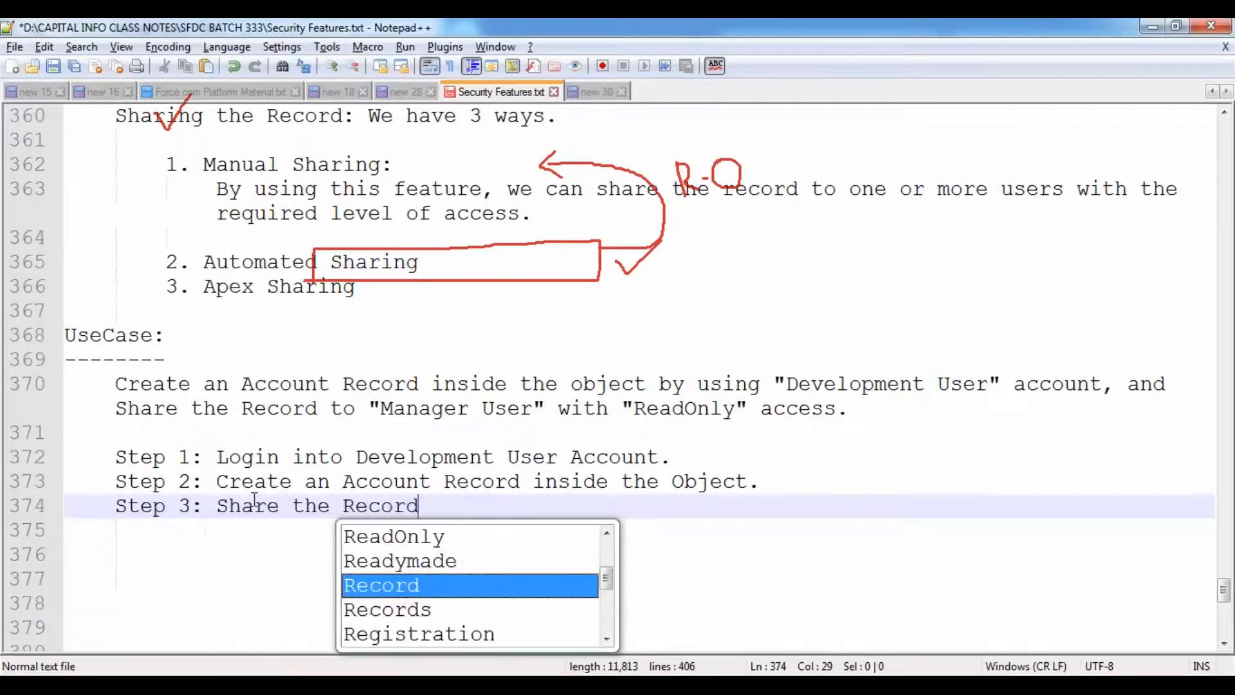
pyautogui.write(' to')
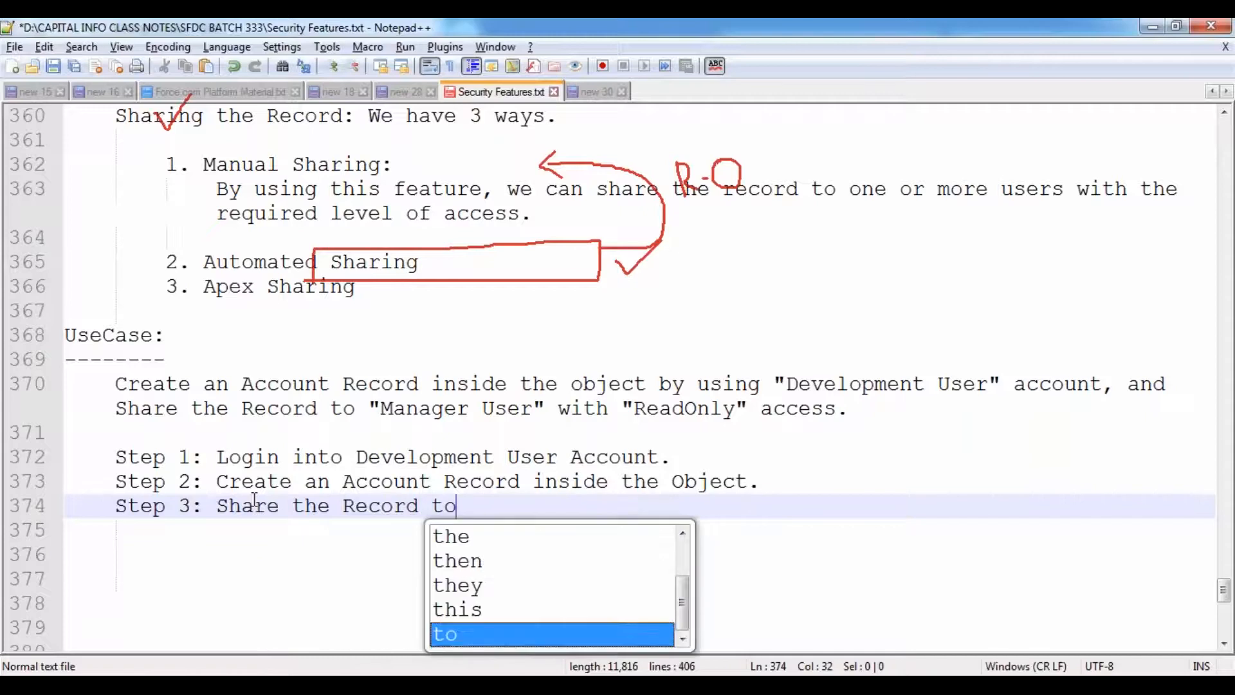
pyautogui.write(' "Manager ')
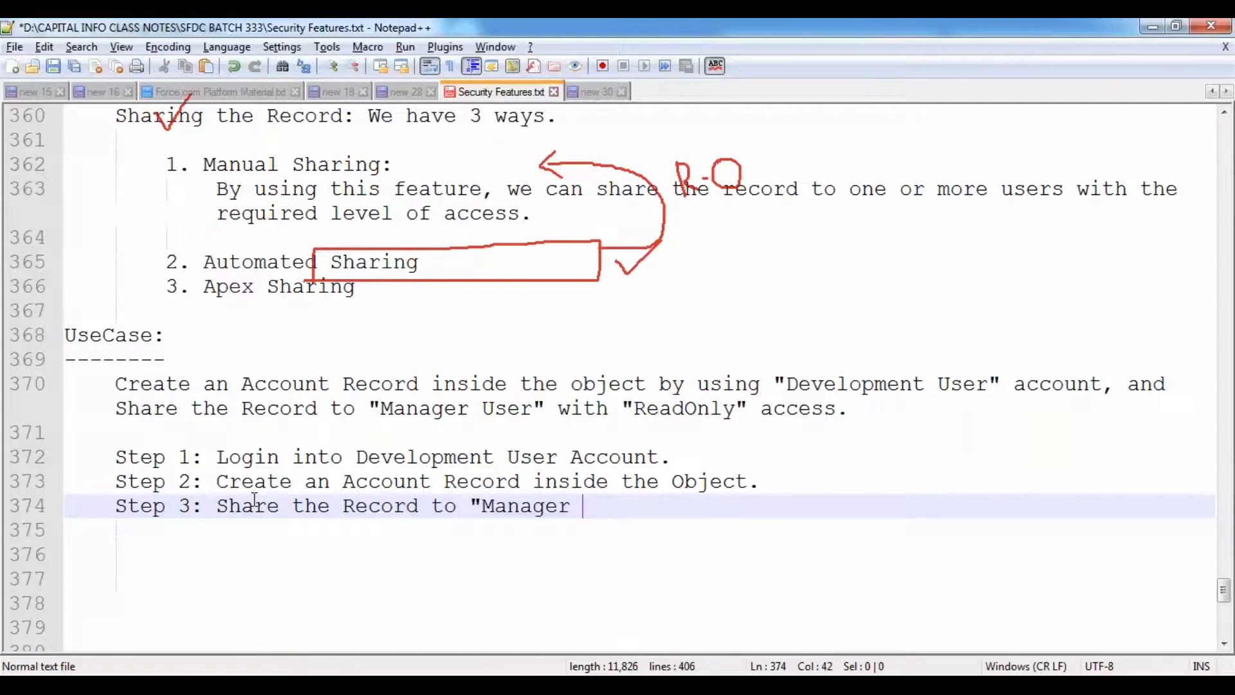
pyautogui.write('User" w')
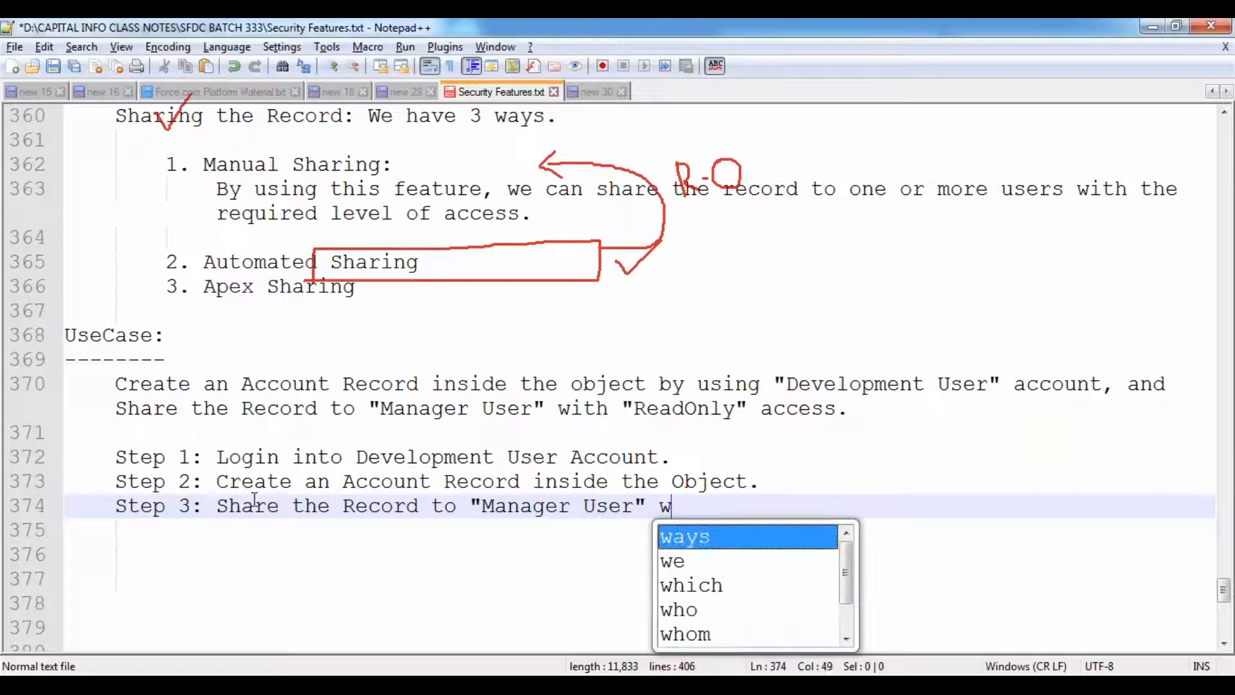
pyautogui.write('ith Read')
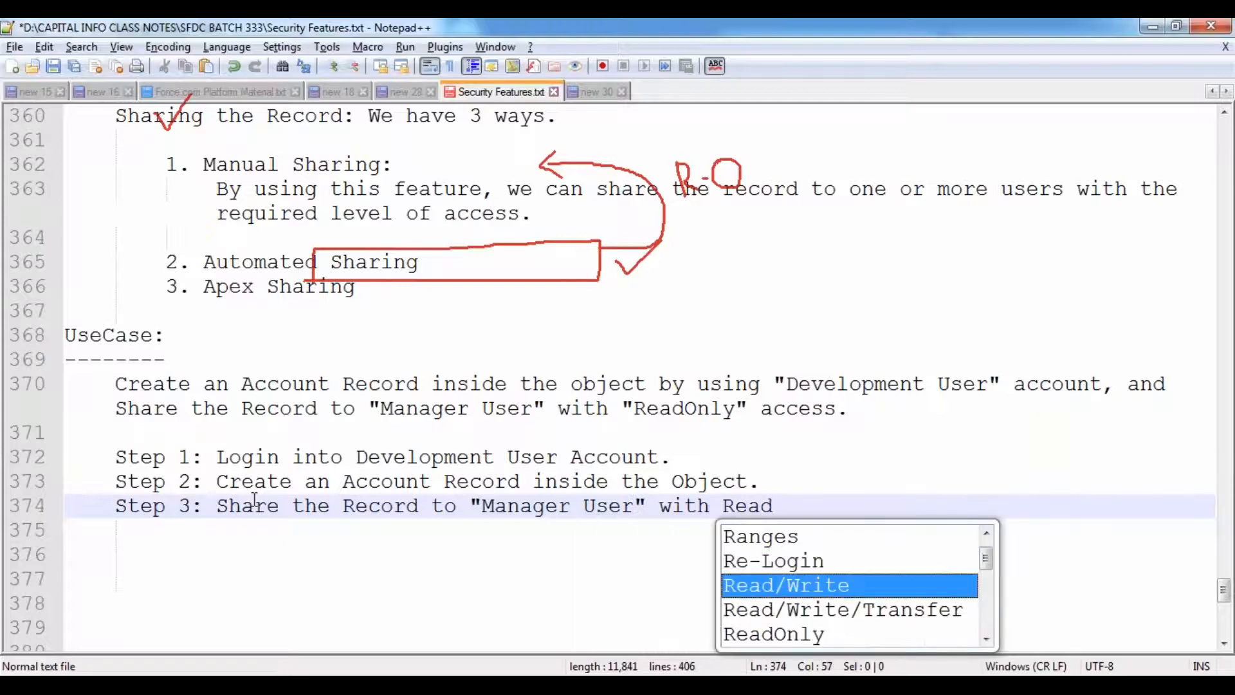
pyautogui.press('Down')
pyautogui.press('Down')
pyautogui.press('Return')
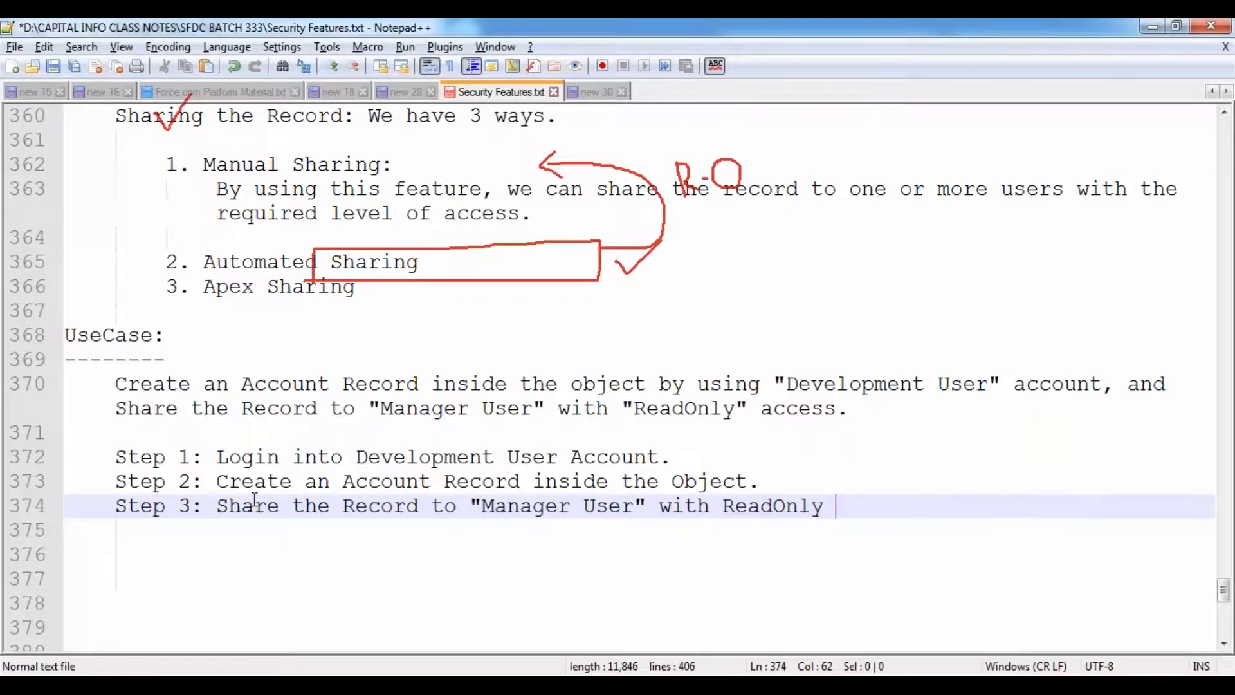
pyautogui.write('access.')
pyautogui.press('Return')
pyautogui.press('Tab')
pyautogui.press('Tab')
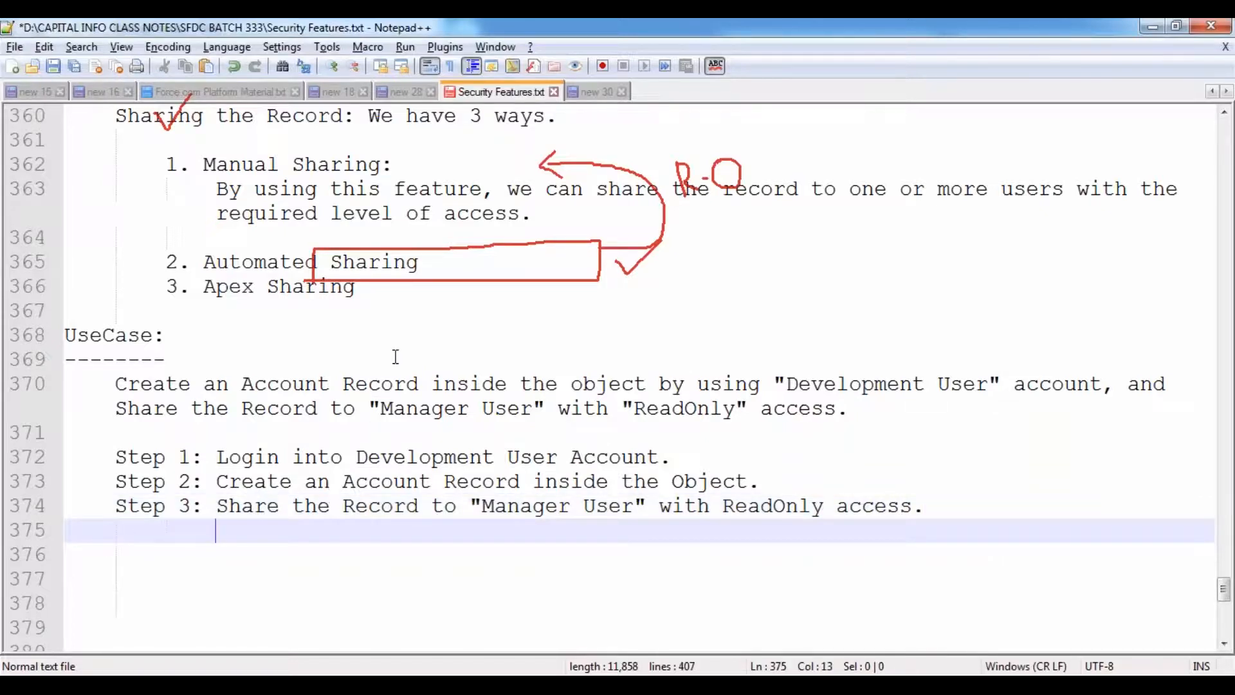
pyautogui.scroll(-3, 395, 357)
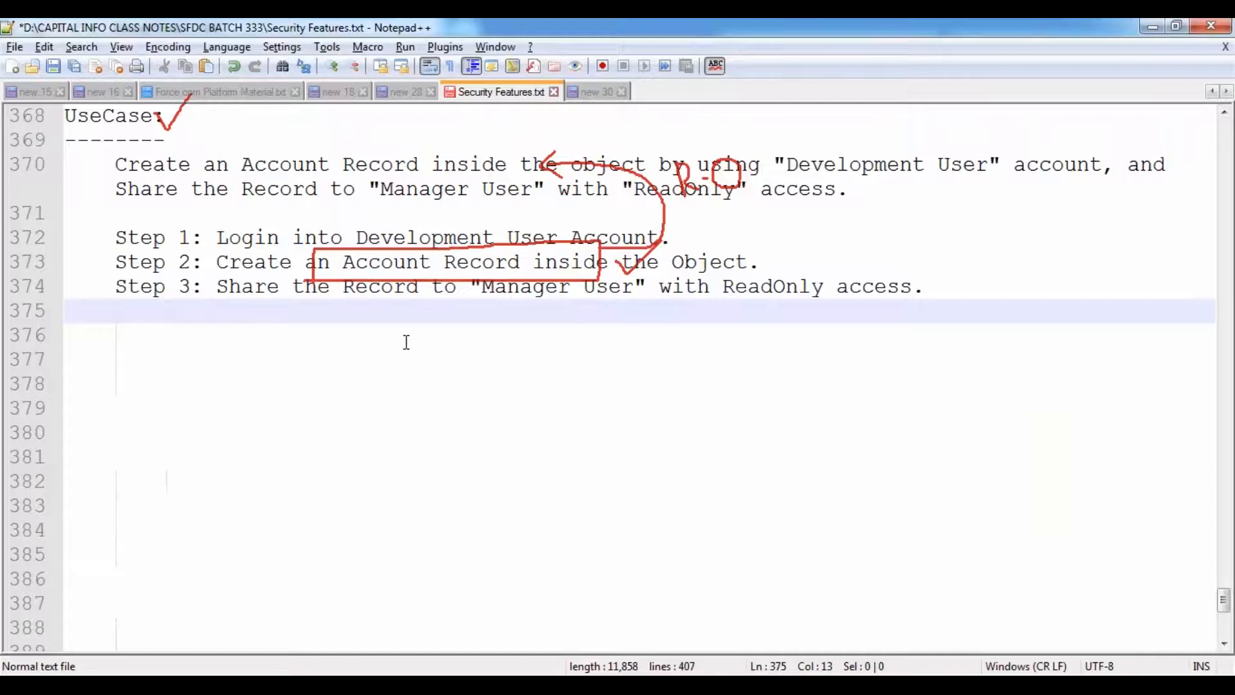
# - Add 'Open the Record to be get Shared.' with sub-steps 1 (Sharing button) and 2 (Add button)
pyautogui.write('Open the Re')
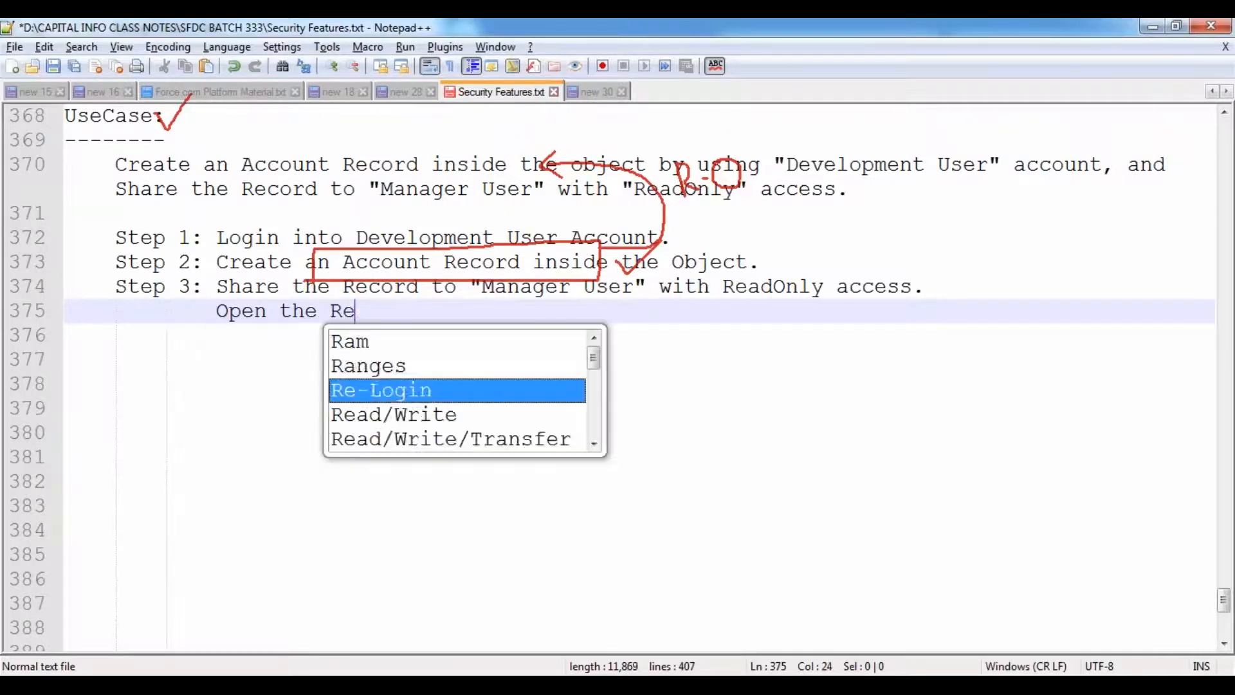
pyautogui.write('cord to b')
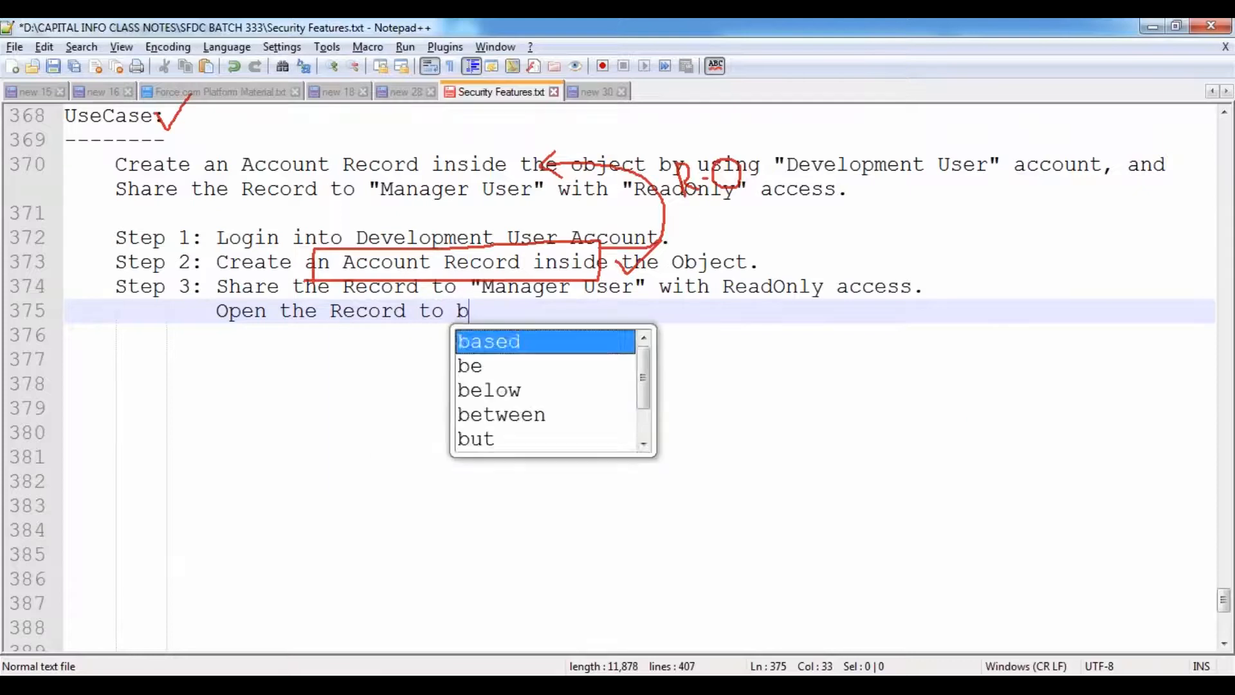
pyautogui.write('e get Shared.')
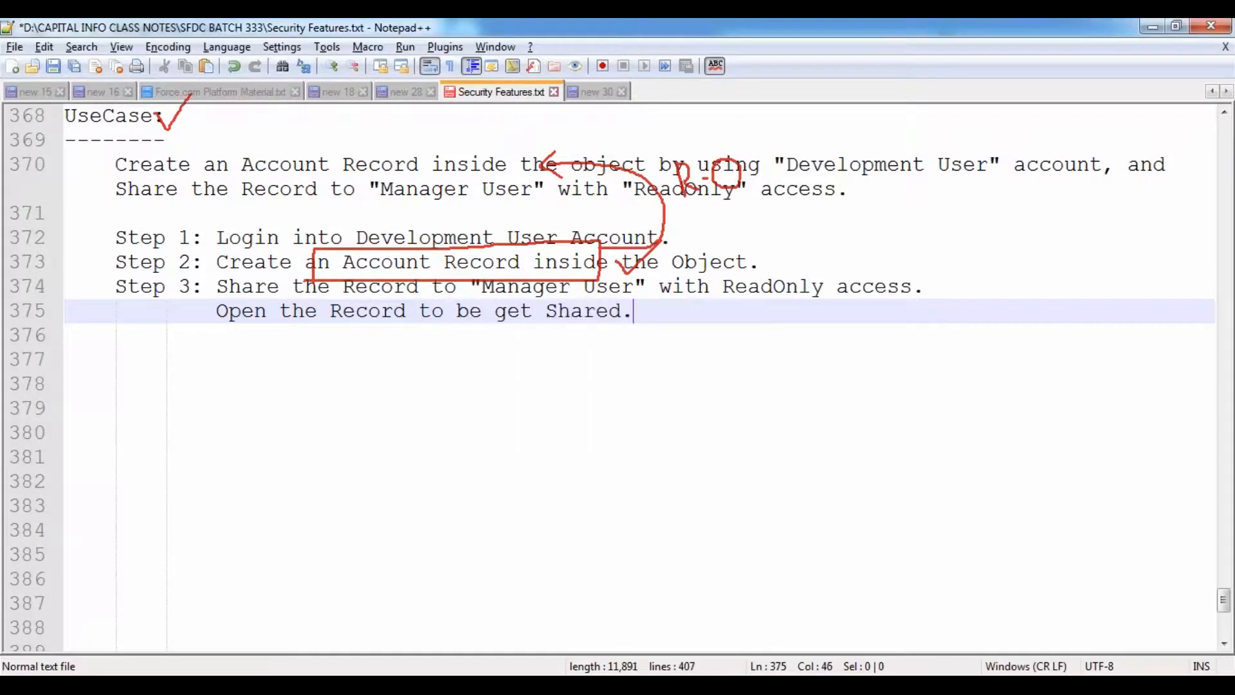
pyautogui.press('Return')
pyautogui.press('Tab')
pyautogui.write('1. ')
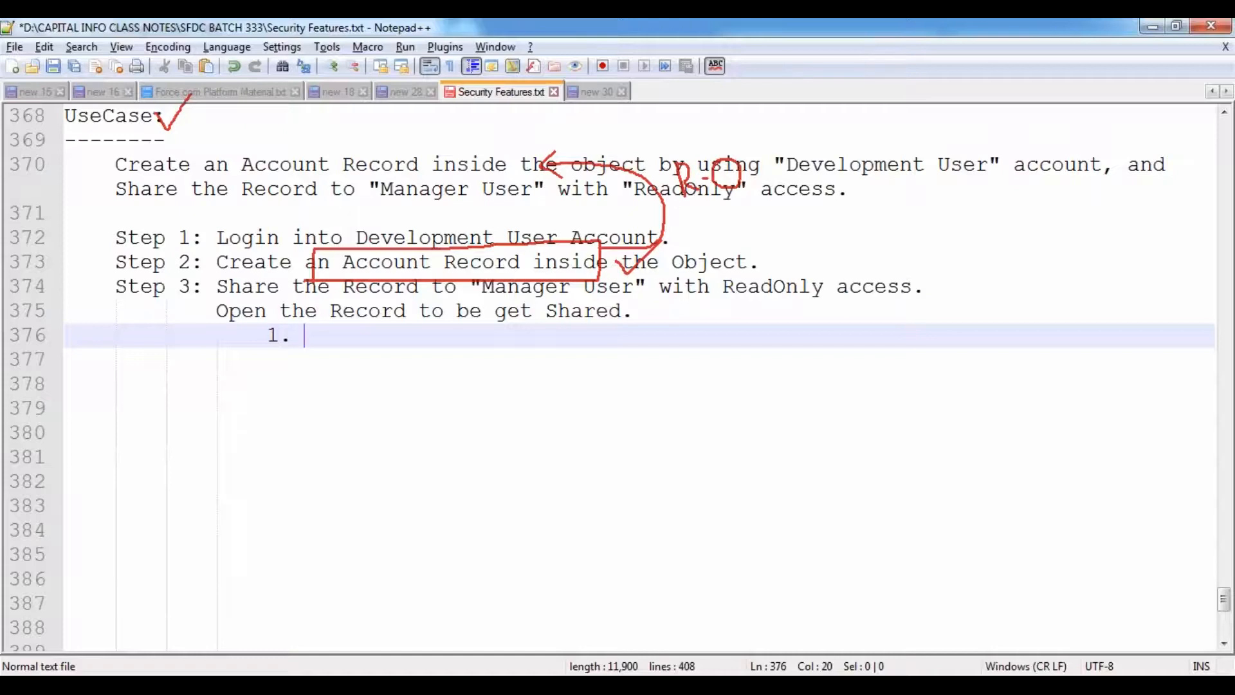
pyautogui.write('Click on "Sha')
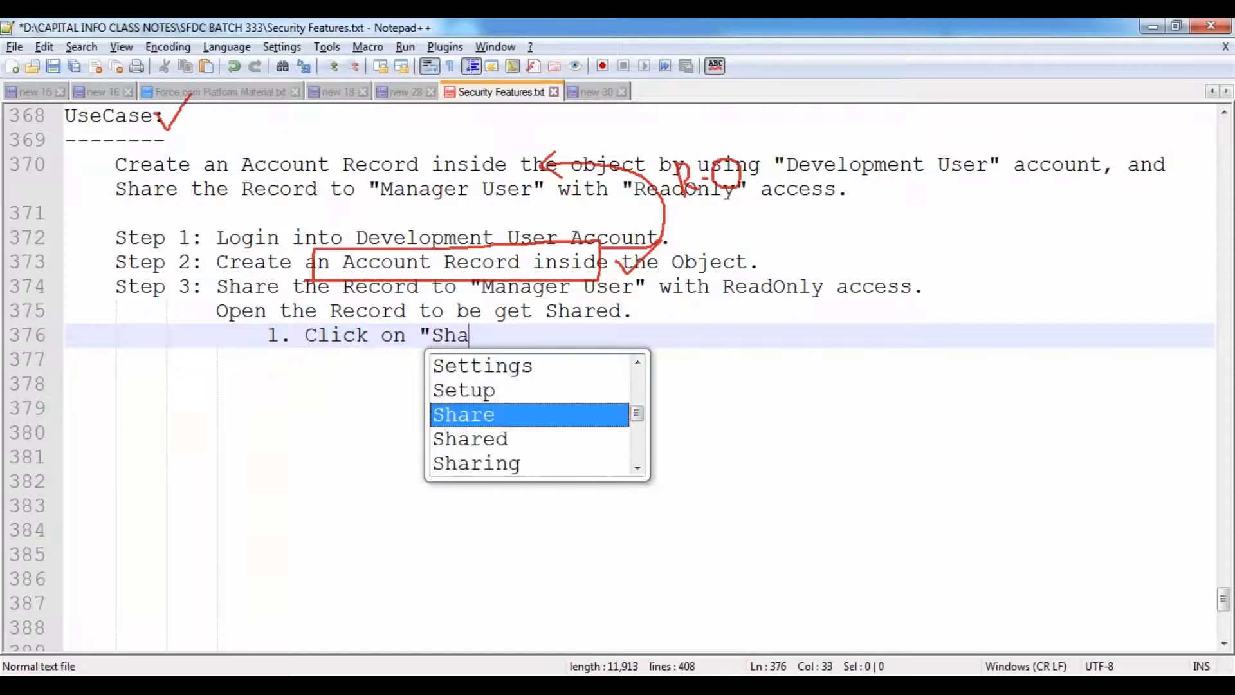
pyautogui.write('ring" button.')
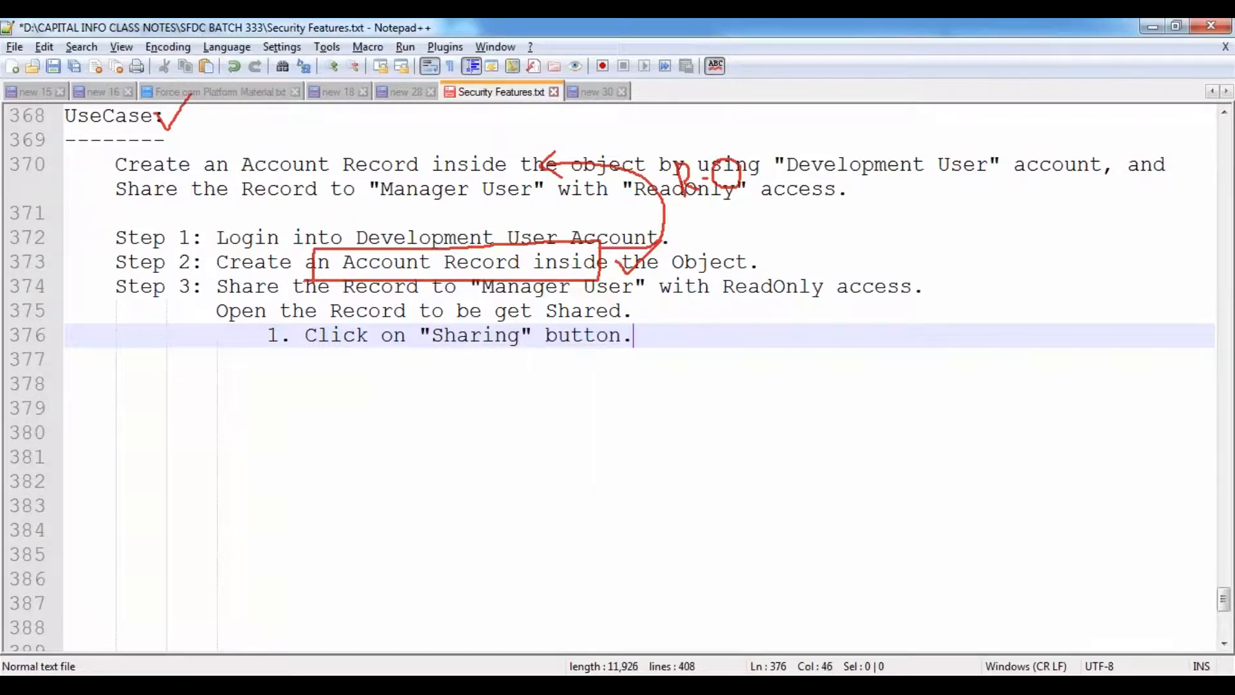
pyautogui.press('Return')
pyautogui.write('2.')
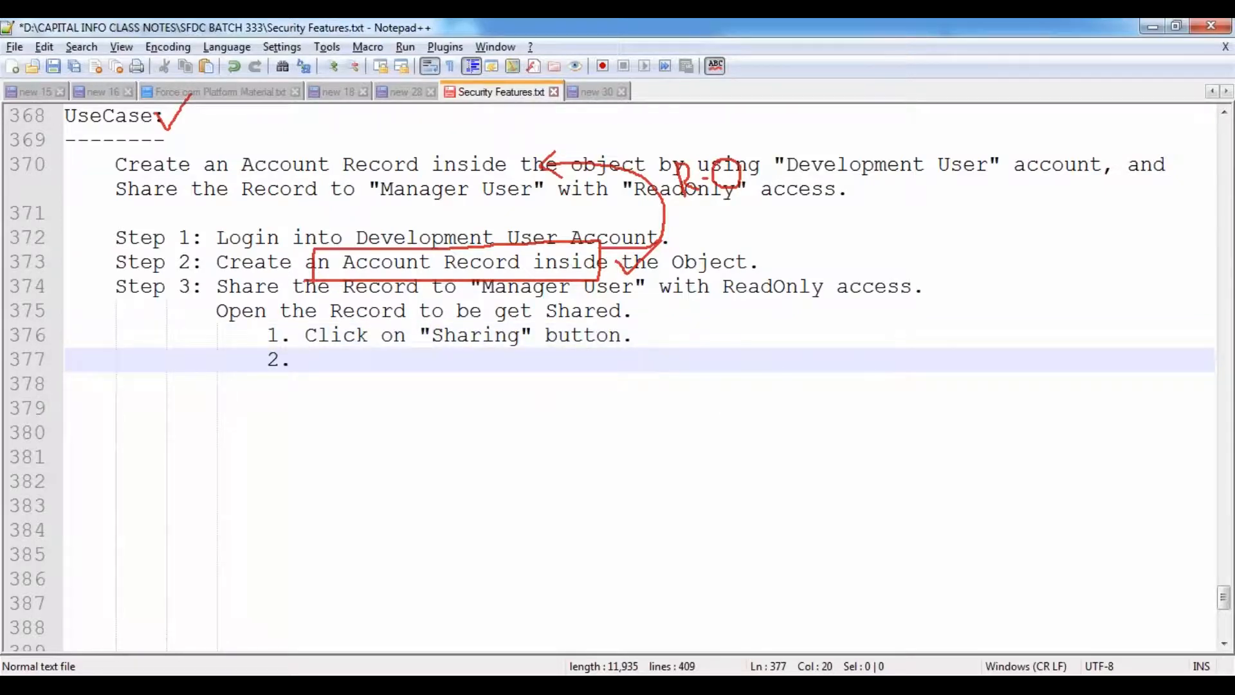
pyautogui.write(' C')
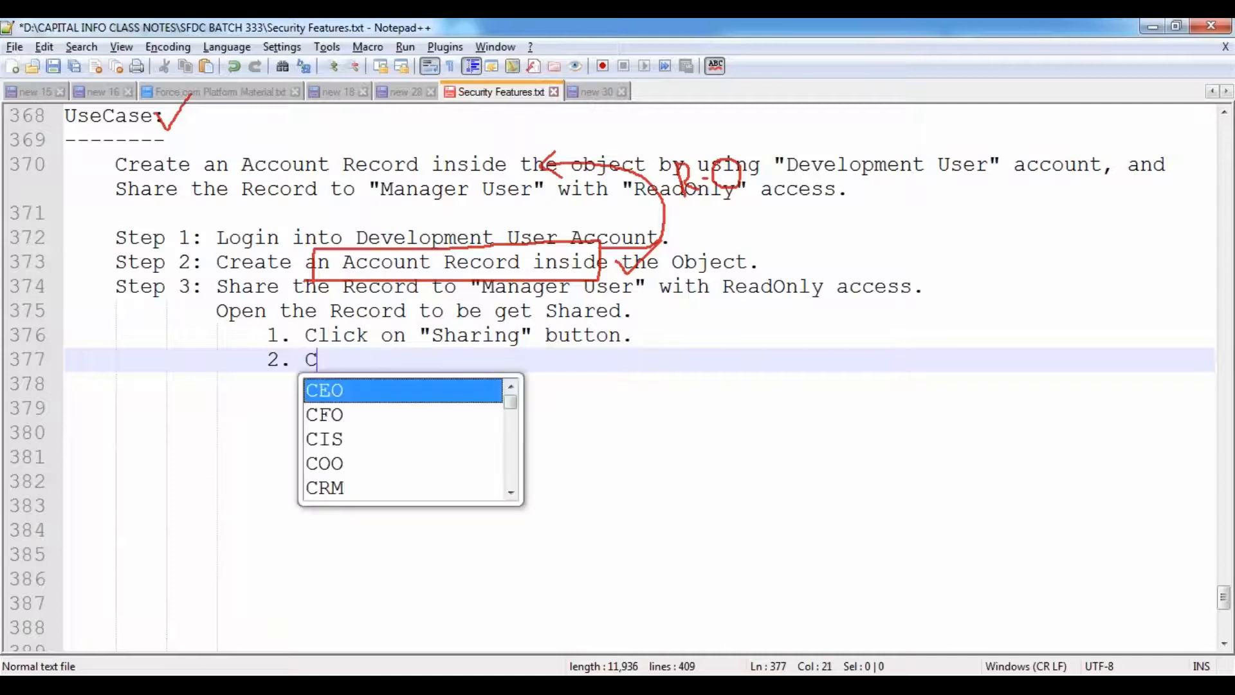
pyautogui.write('lick on "A')
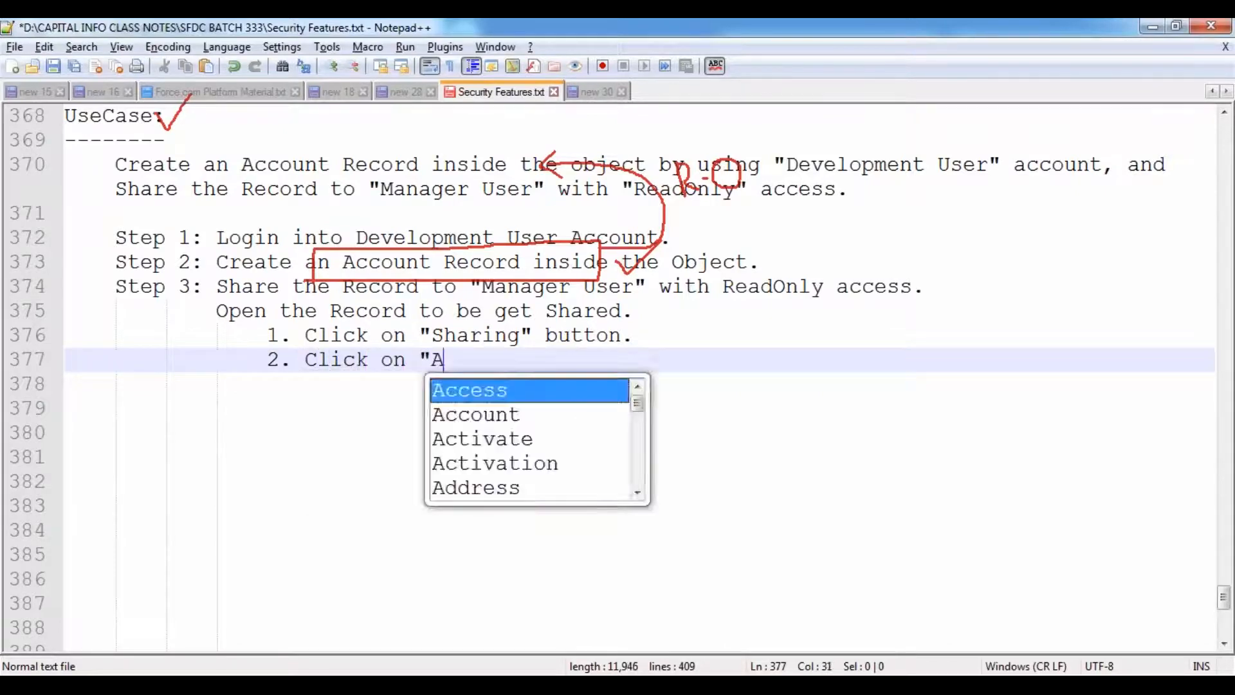
pyautogui.write('dd" b')
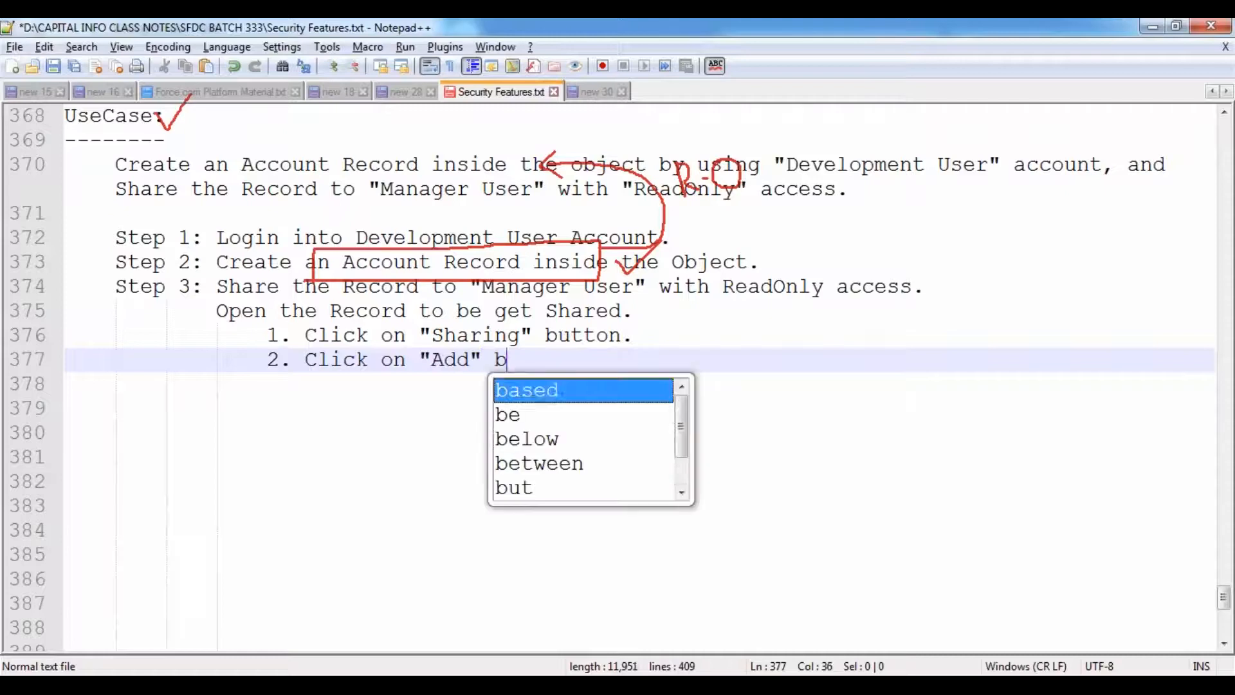
pyautogui.write('utton, to a')
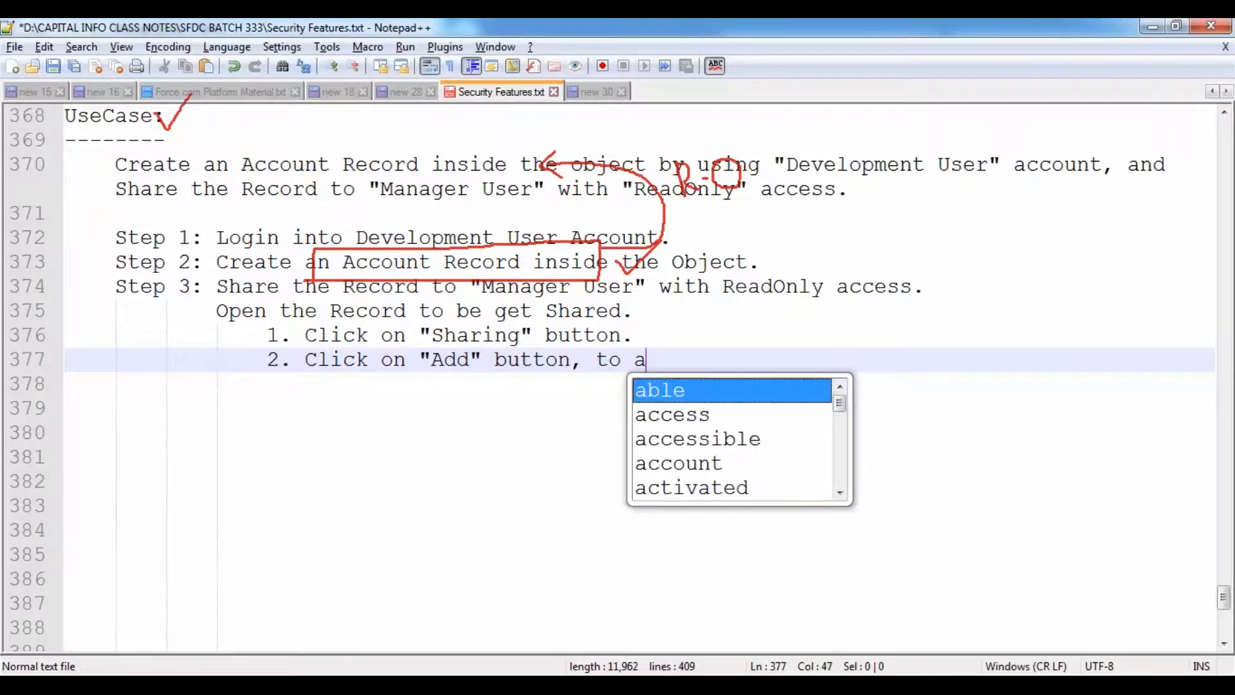
pyautogui.write('dd the users ')
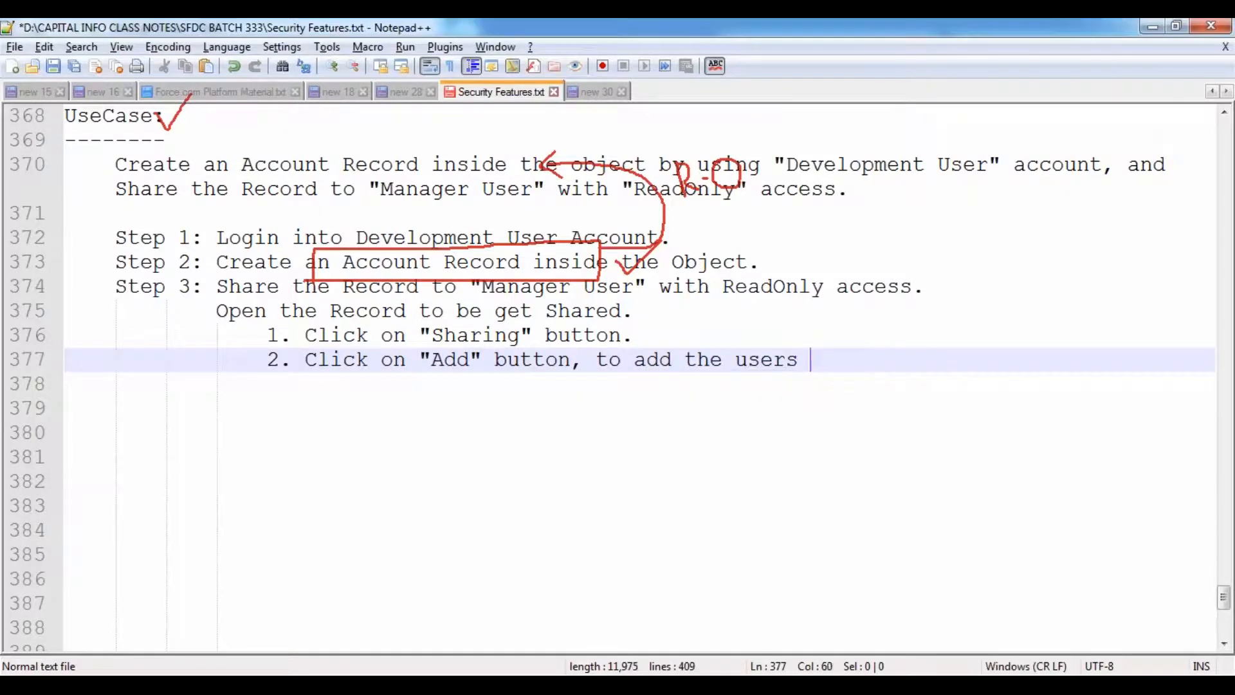
pyautogui.write('to be get shared.')
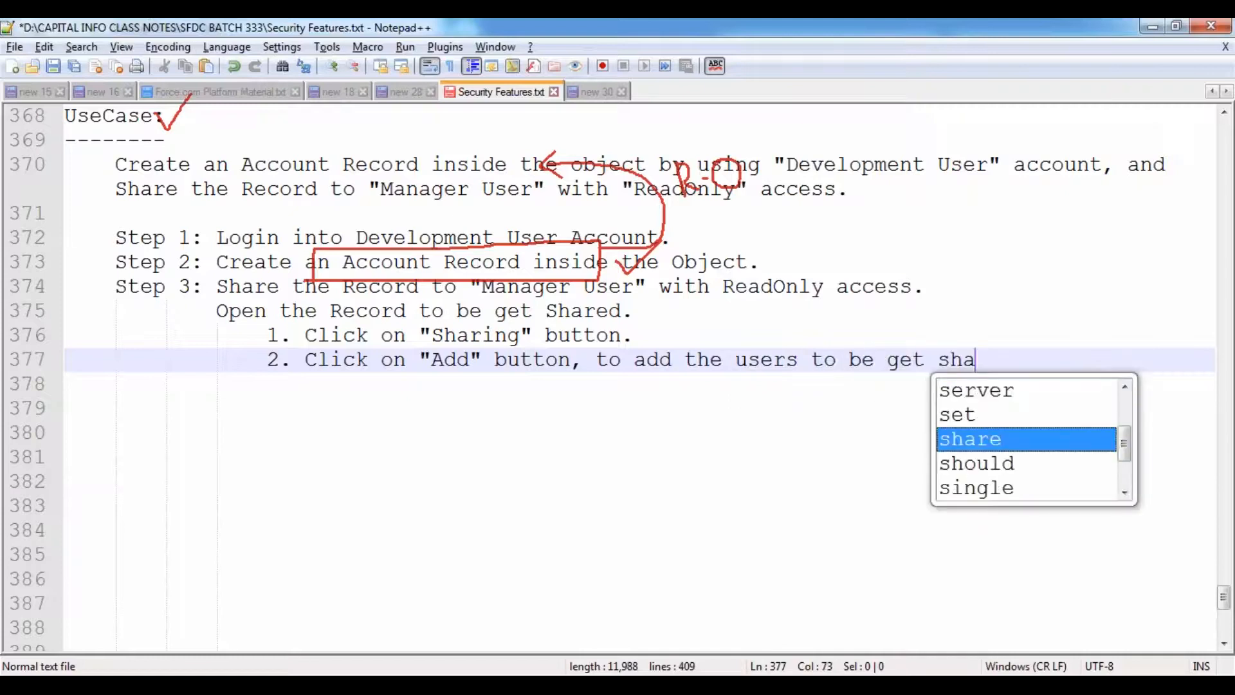
# - Add sub-step 3 selecting "Users Type" from the Picklist, with examples User, Role, Role & Sub-Ordinate, Public Group
pyautogui.press('Return')
pyautogui.write('3. Select the ')
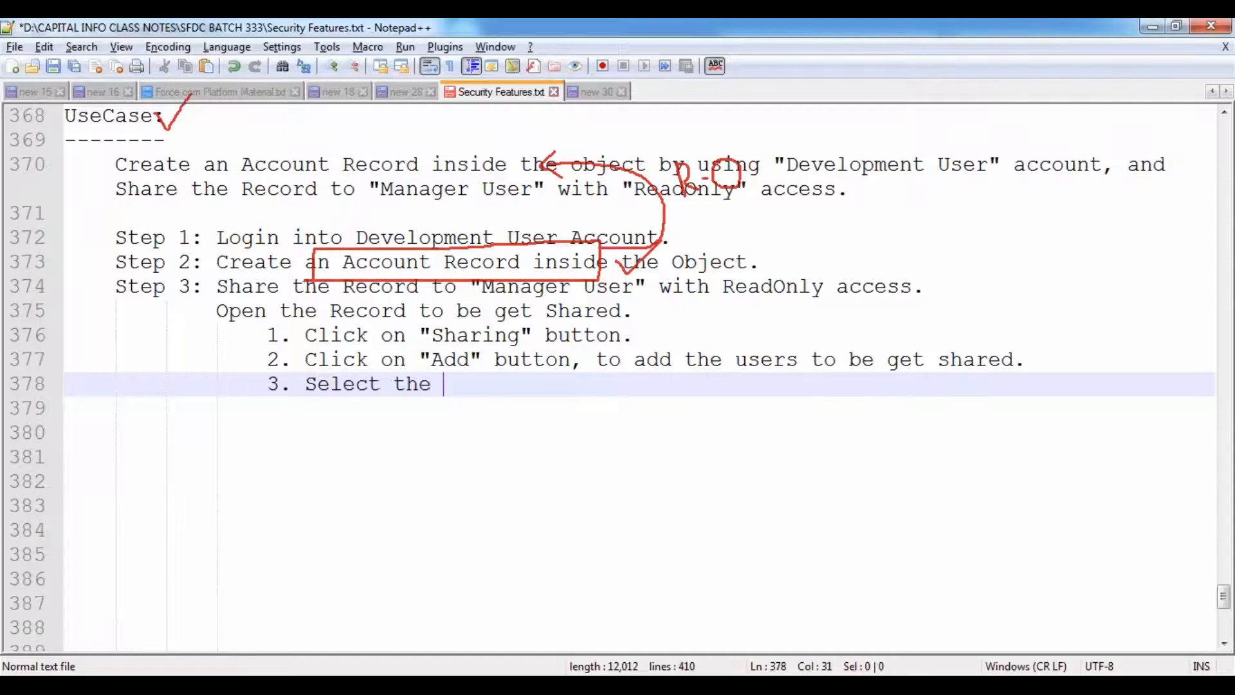
pyautogui.write('"Use')
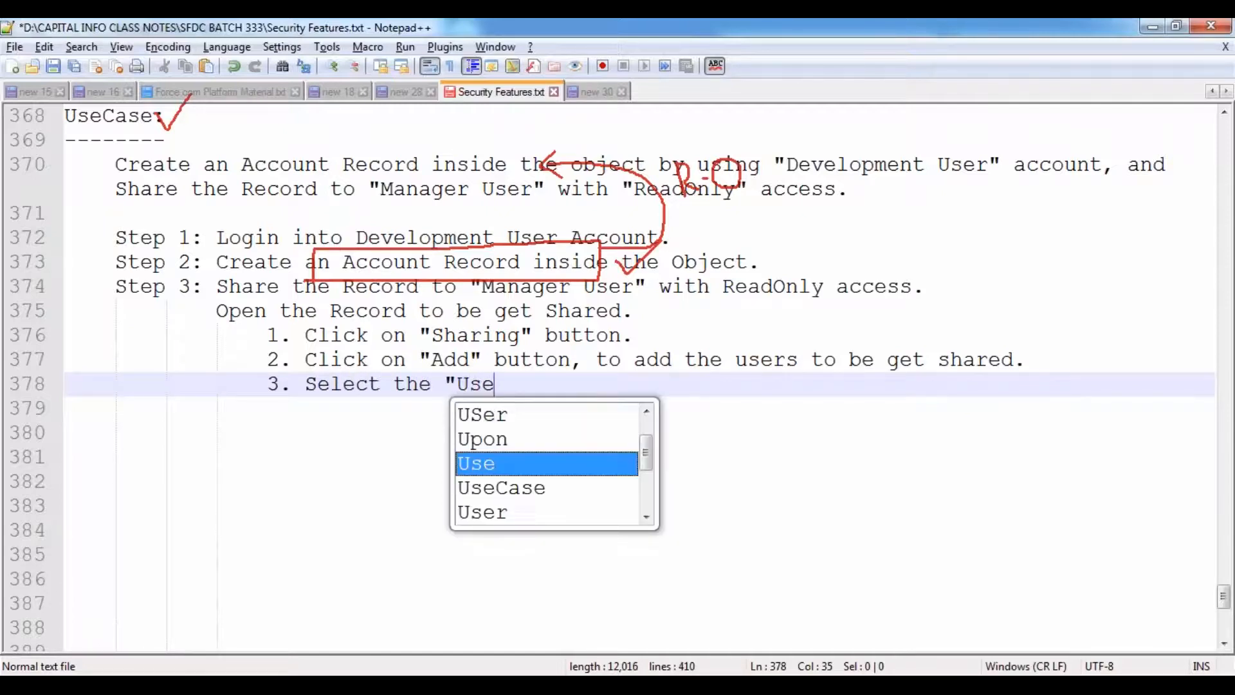
pyautogui.write('rs Type"')
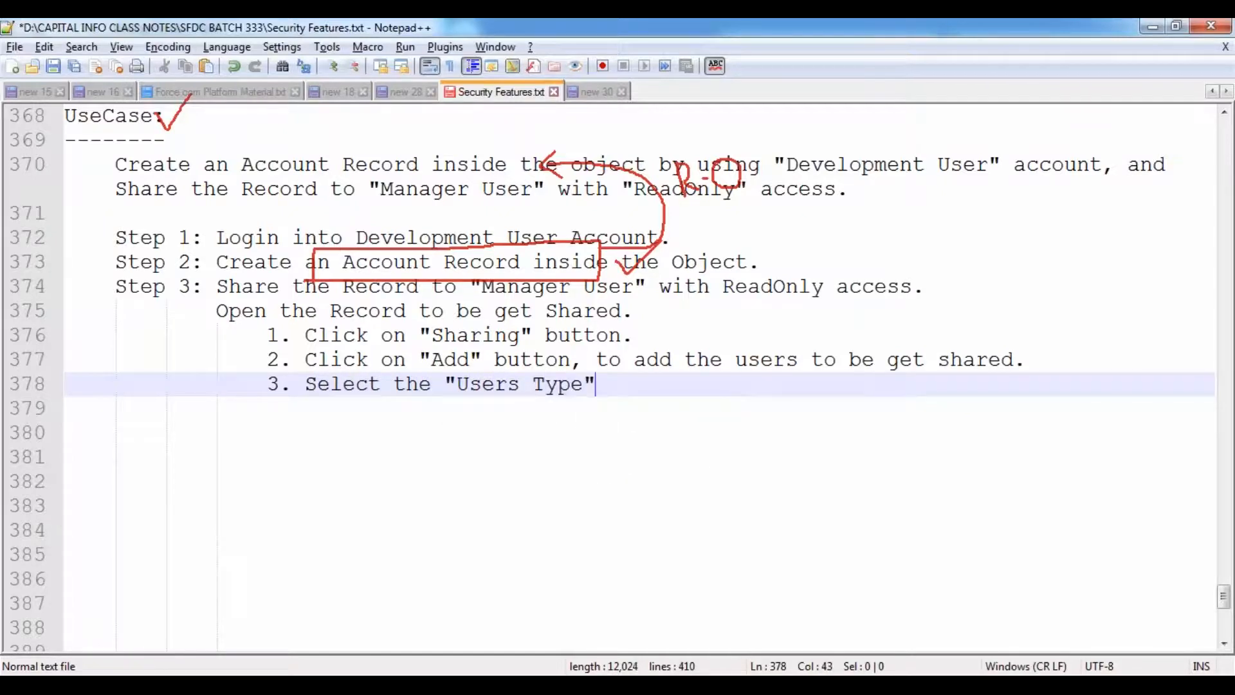
pyautogui.write(' from the Pickl')
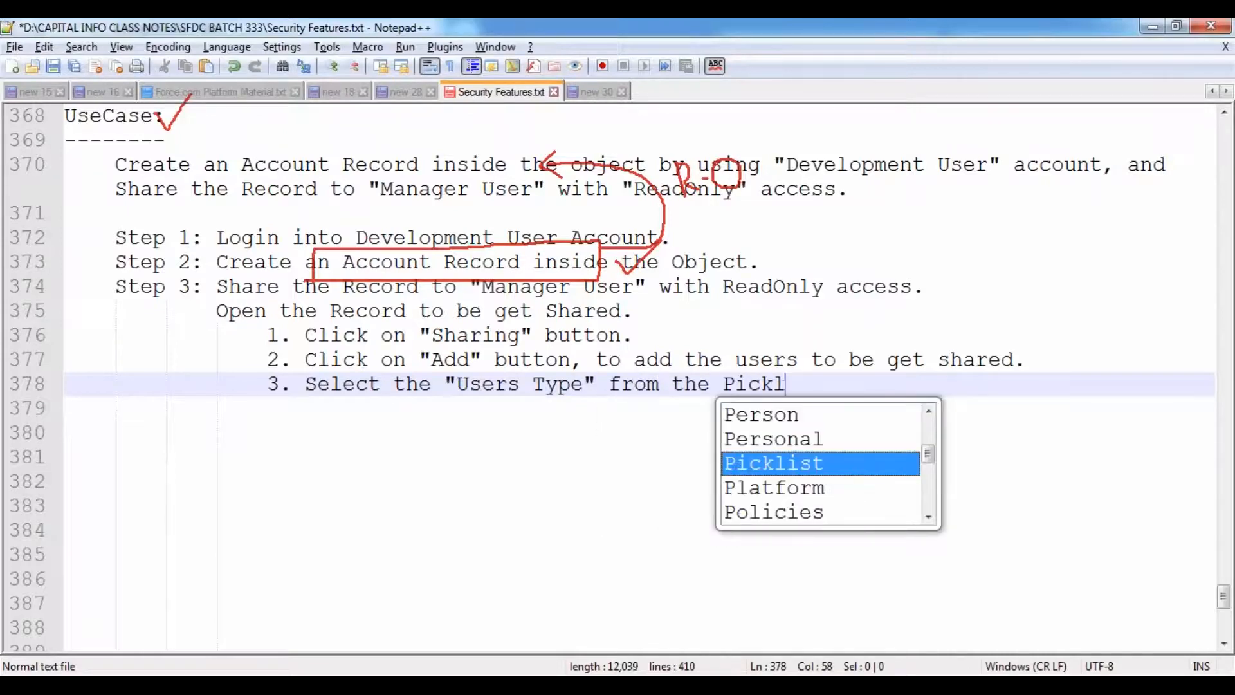
pyautogui.write('ist')
pyautogui.press('Return')
pyautogui.press('Tab')
pyautogui.write('(')
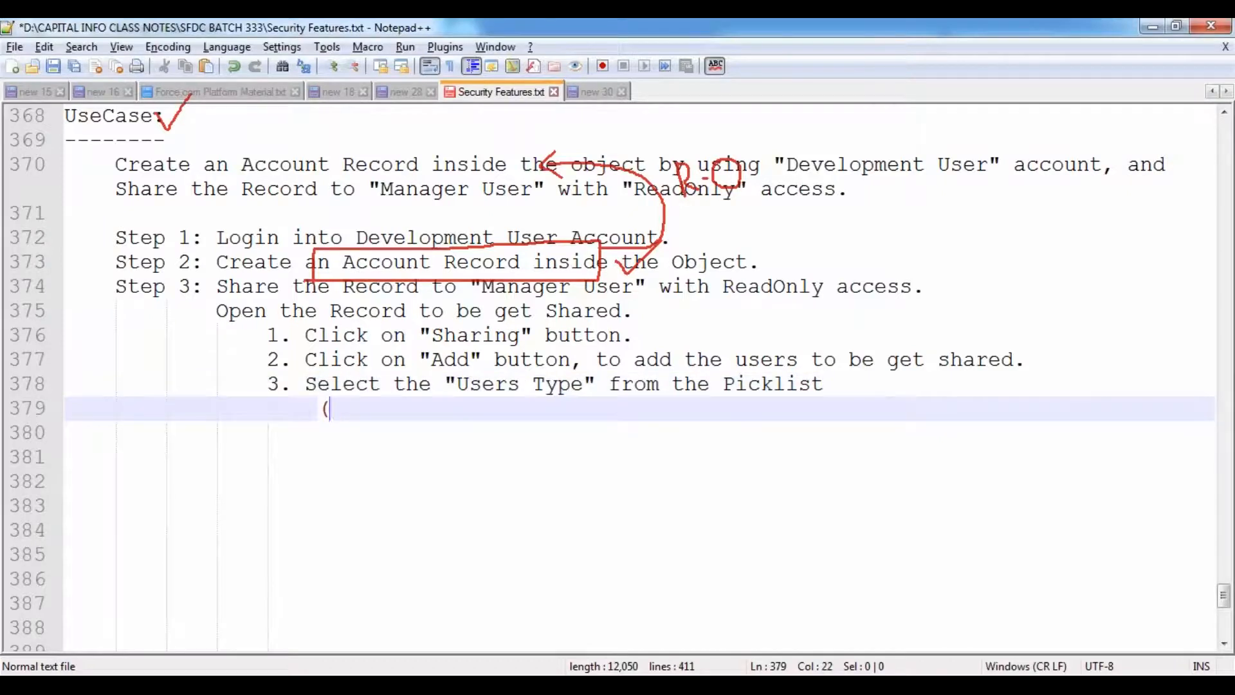
pyautogui.write('Ex: User, ')
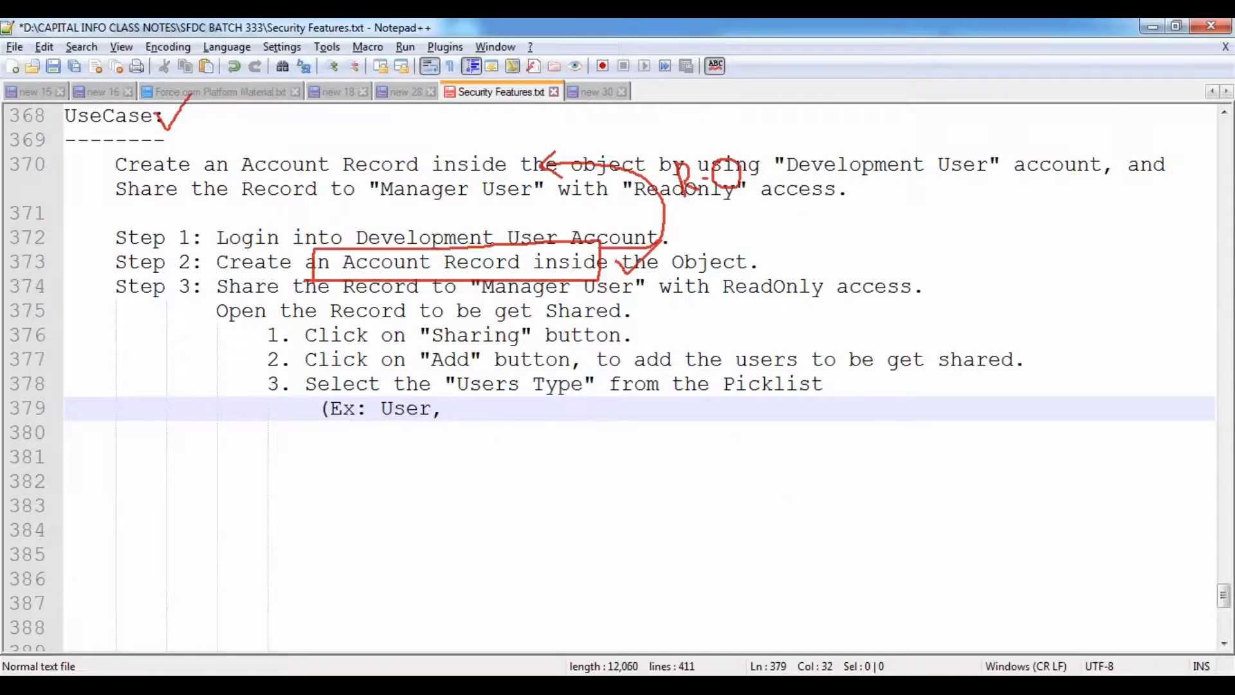
pyautogui.write('Role, Role')
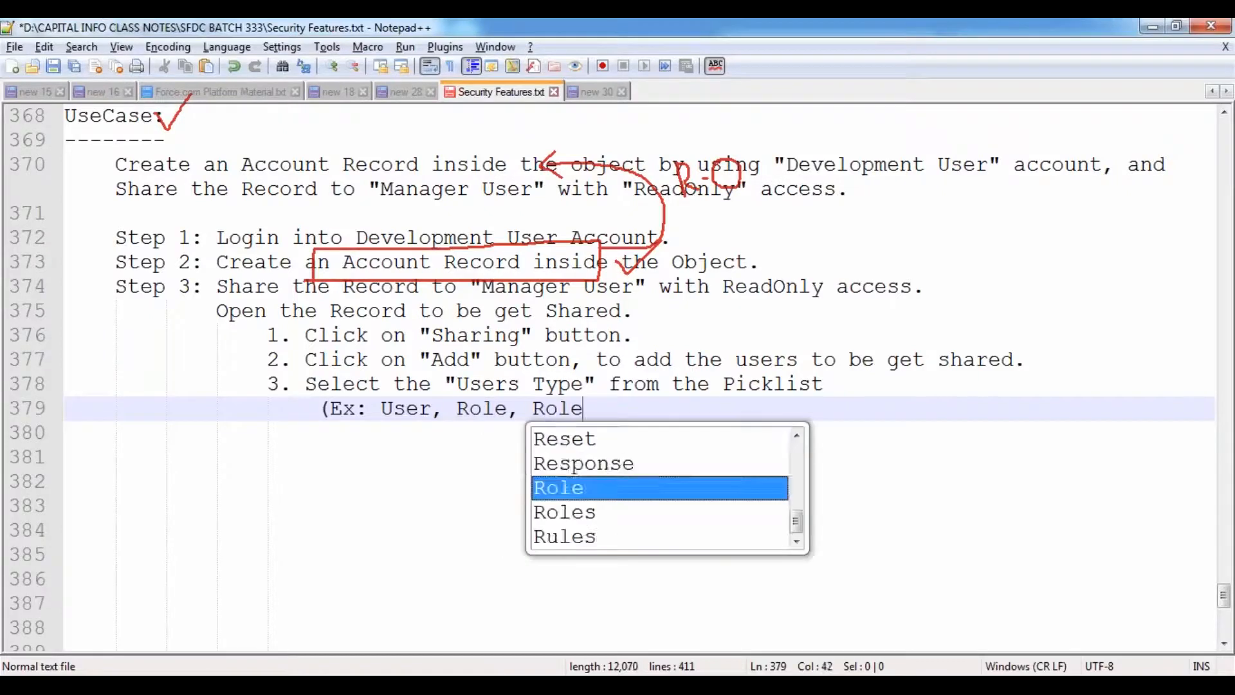
pyautogui.write(' & Sub')
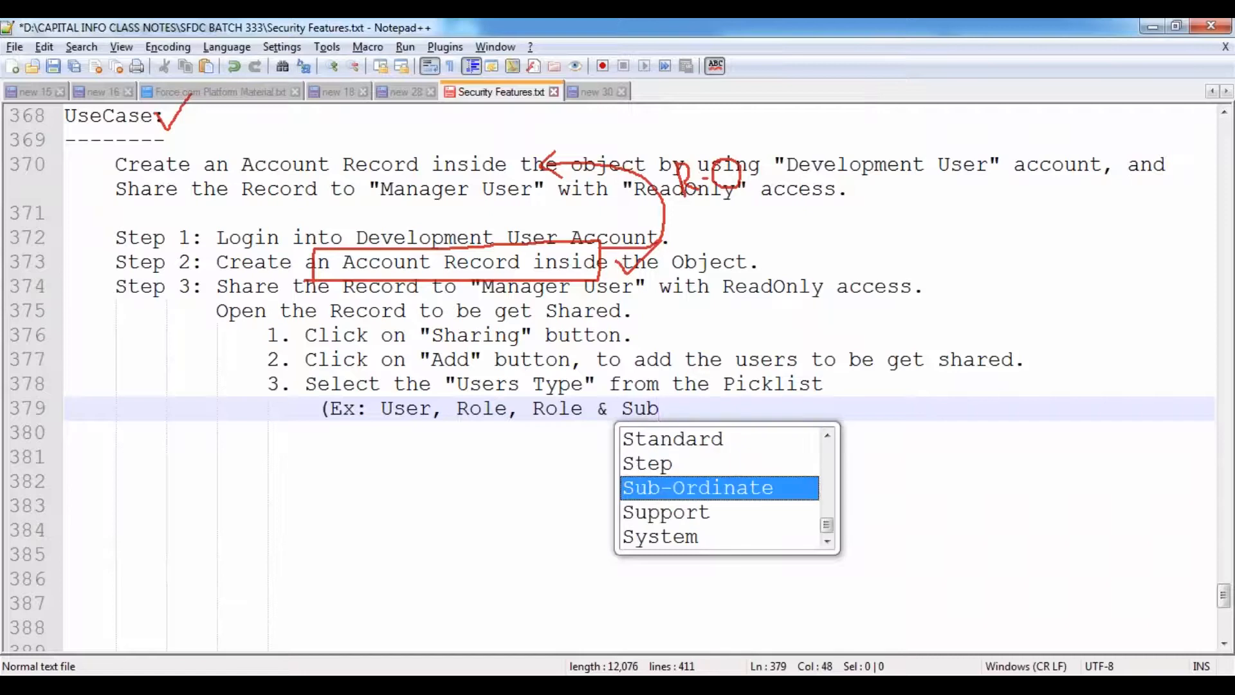
pyautogui.press('Return')
pyautogui.write(',')
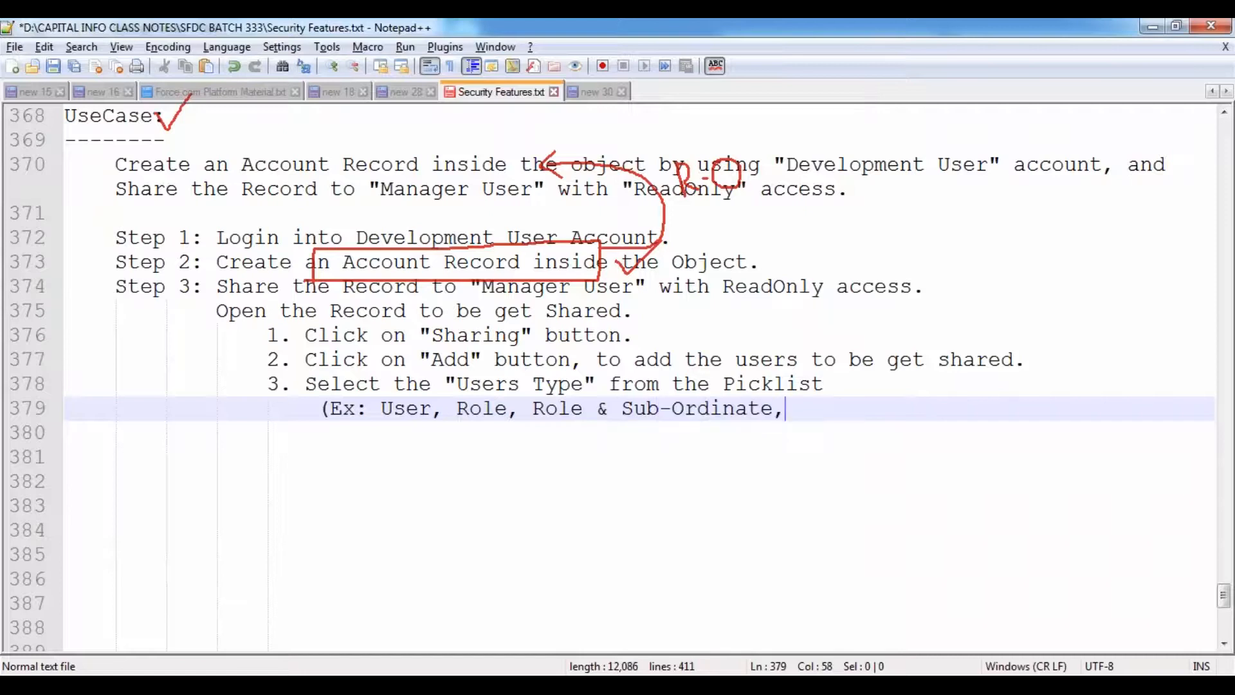
pyautogui.write(' Public')
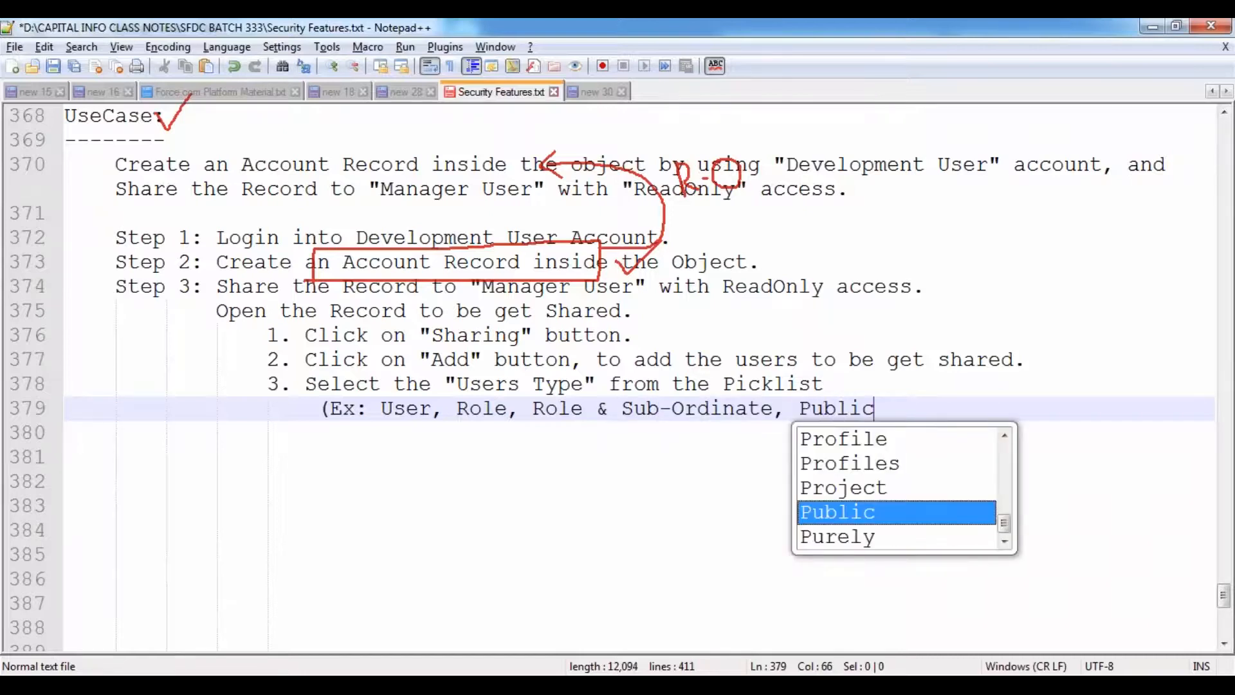
pyautogui.write(' Group)')
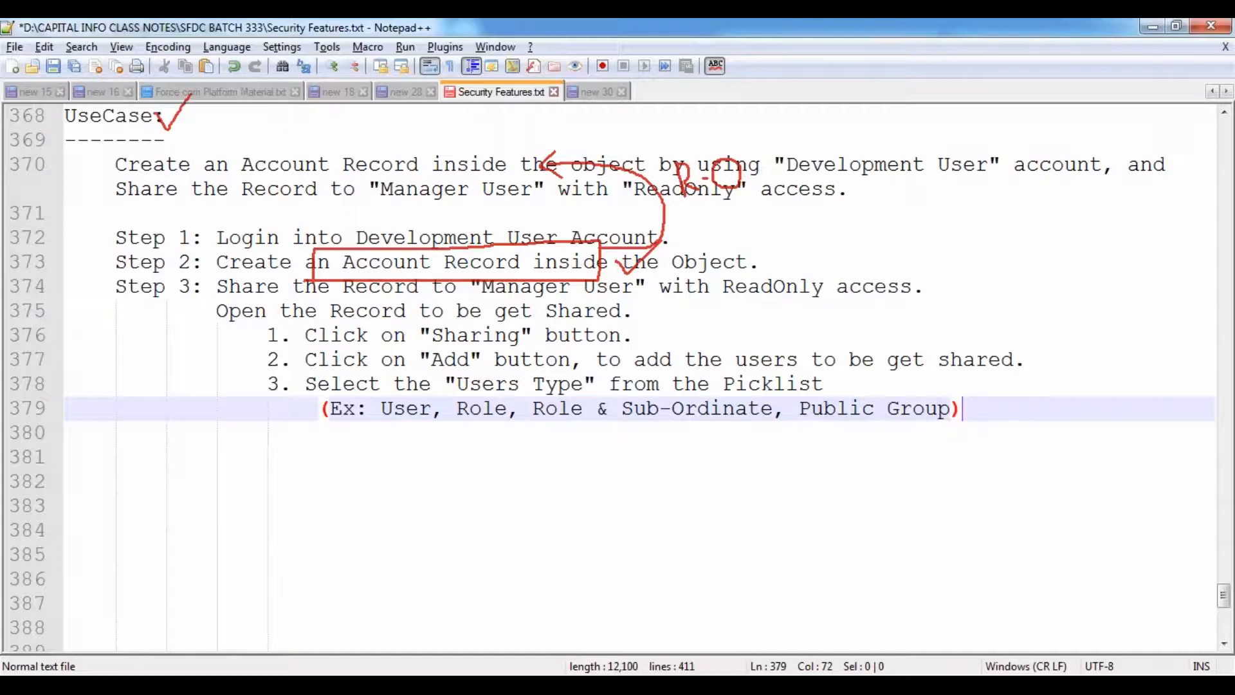
# - Append '(Select "User")' to step 3 and add step 4 'Select the User to whom the record get shared.'
pyautogui.press('Return')
pyautogui.press('BackSpace')
pyautogui.write('4.')
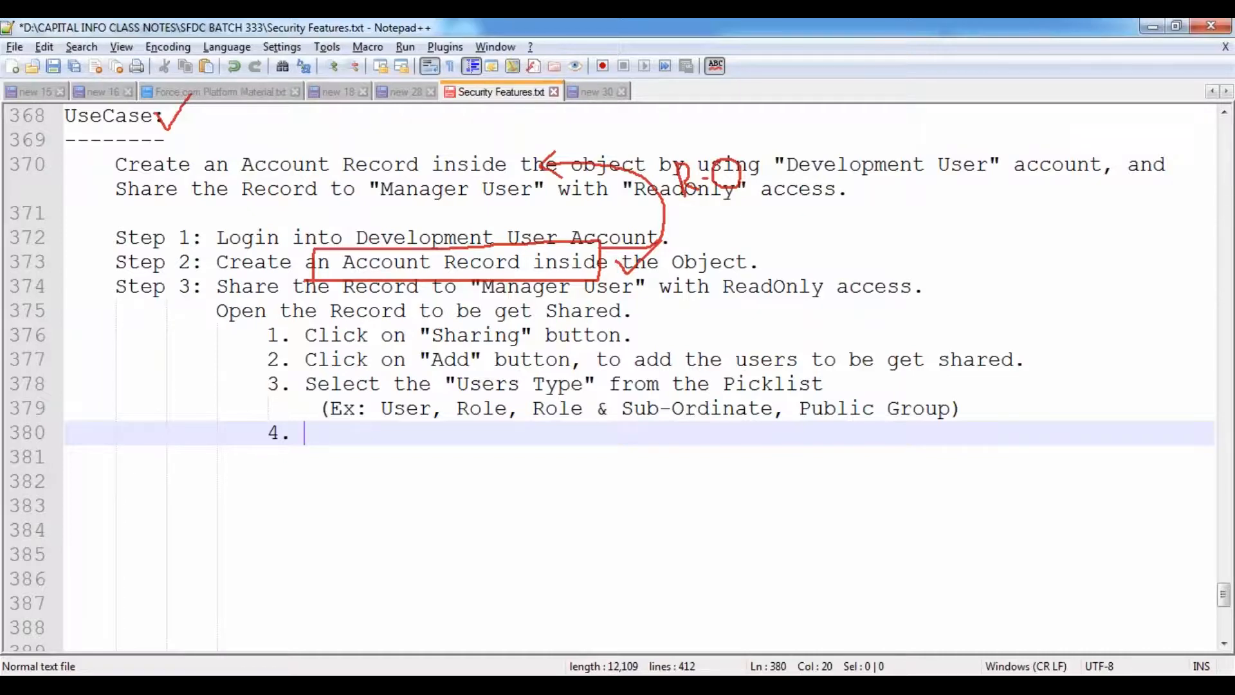
pyautogui.press('Up')
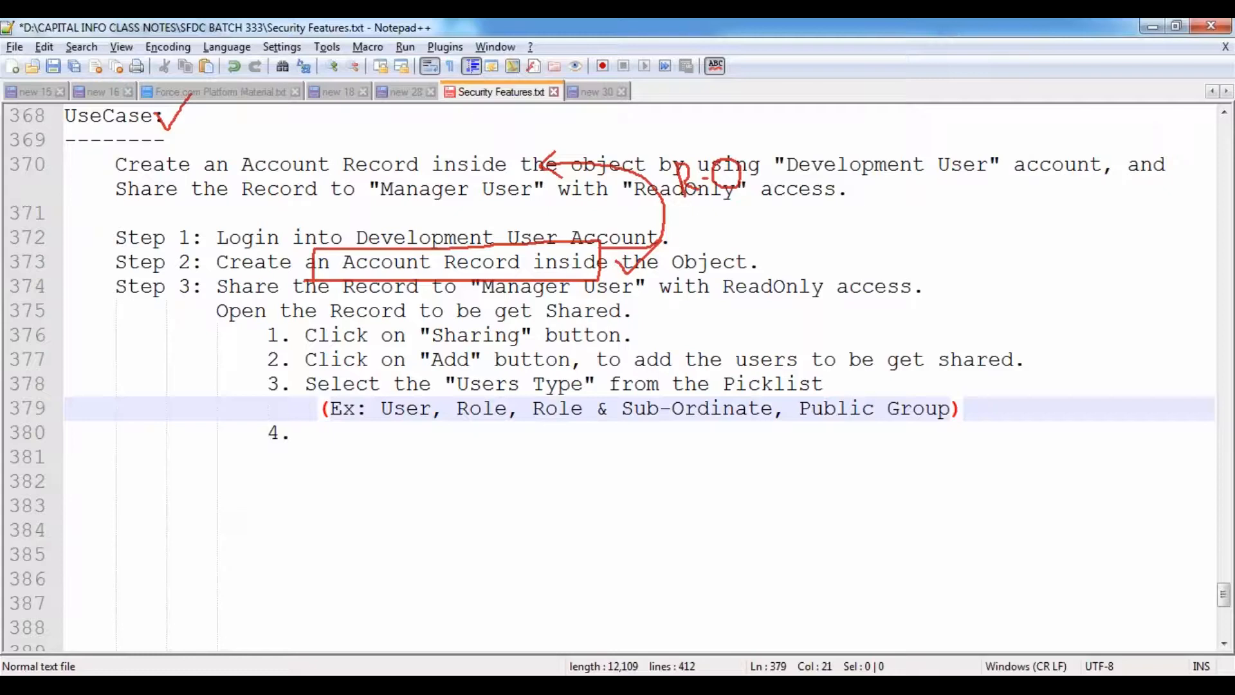
pyautogui.press('Up')
pyautogui.press('End')
pyautogui.write('(Sele')
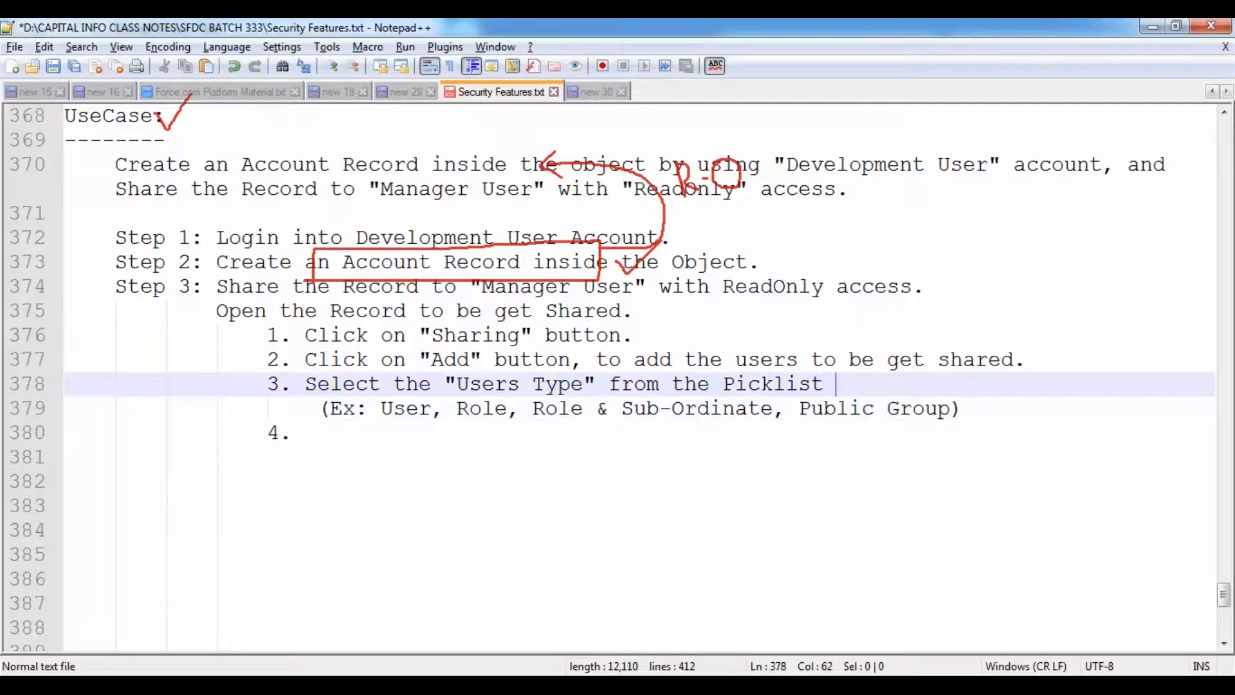
pyautogui.write('ct ')
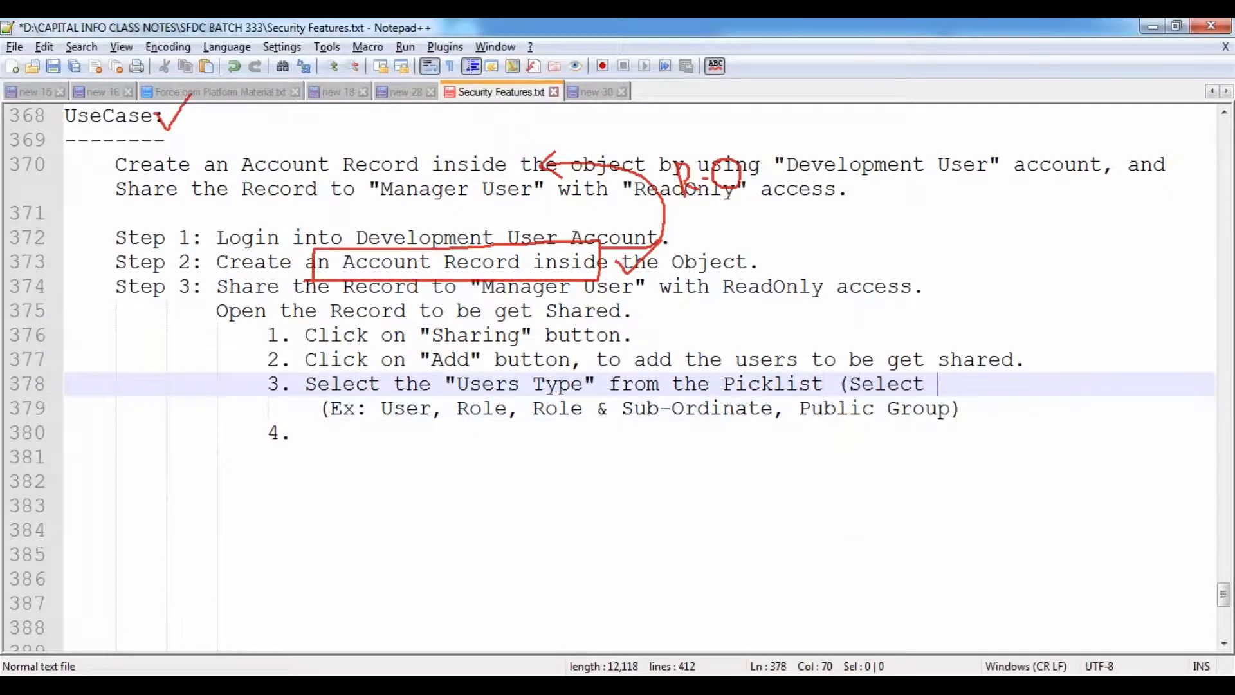
pyautogui.write('"User")')
pyautogui.press('Down')
pyautogui.press('Down')
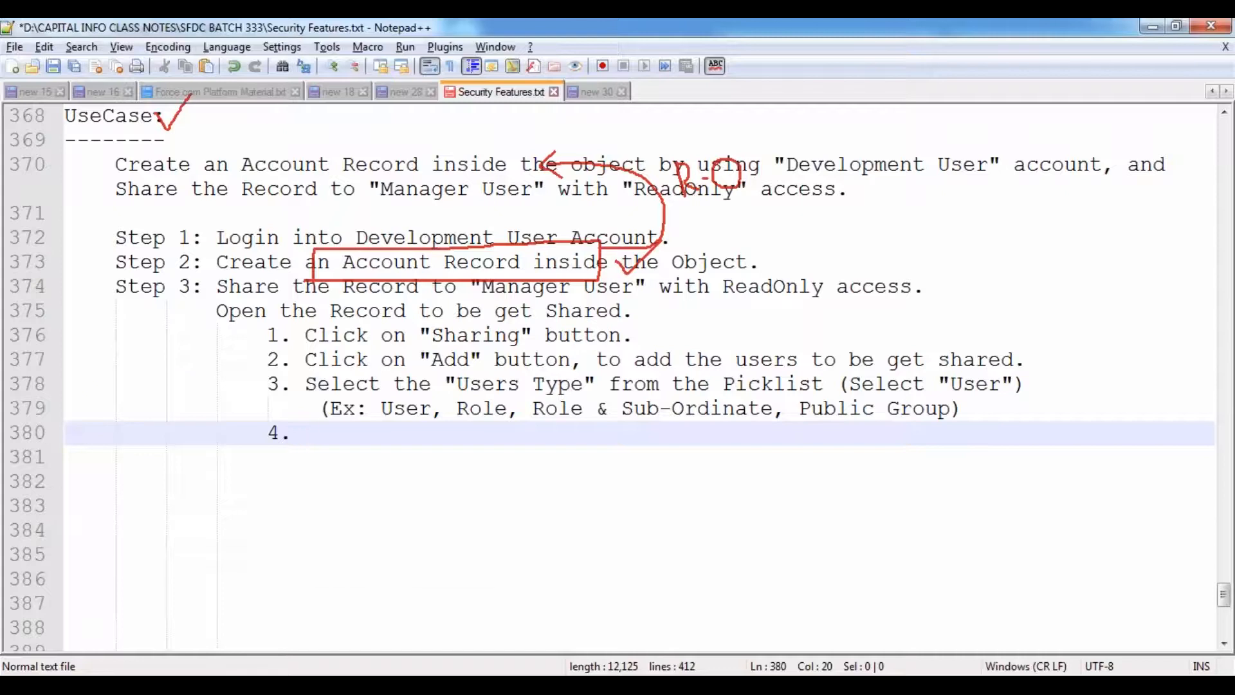
pyautogui.write('Select the')
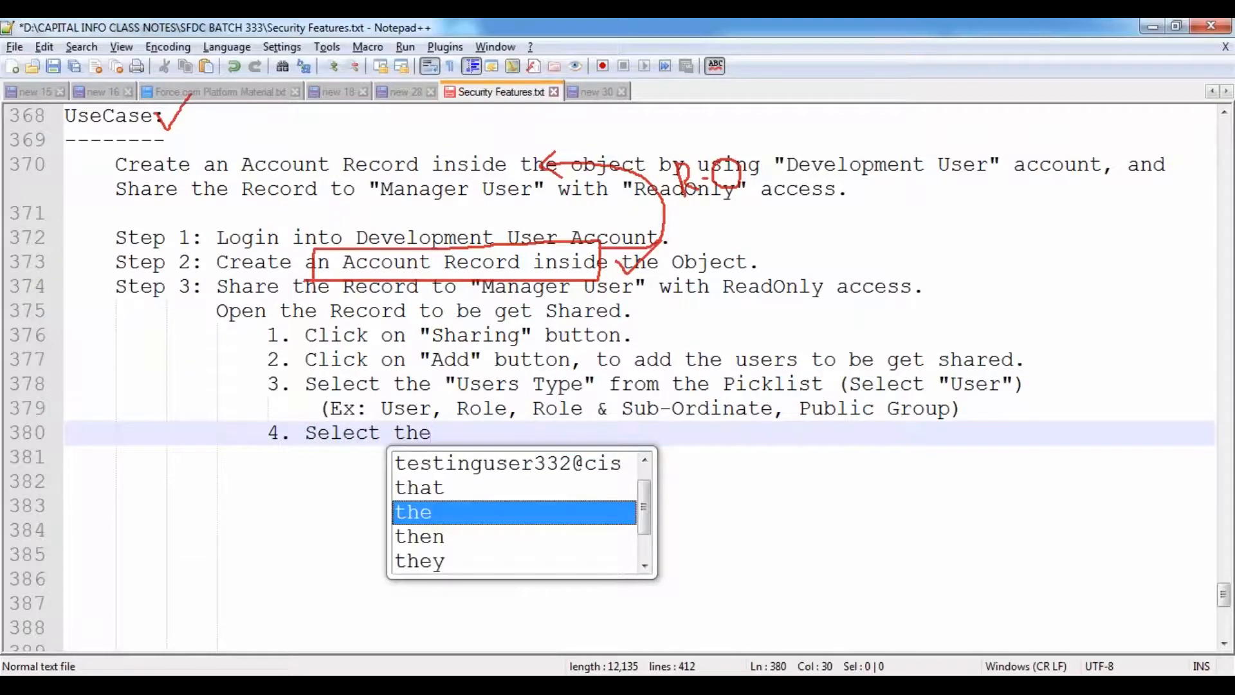
pyautogui.write('User to whom the')
pyautogui.write(' red')
pyautogui.press('BackSpace')
pyautogui.press('BackSpace')
pyautogui.press('BackSpace')
pyautogui.press('BackSpace')
pyautogui.write('record get shared.')
pyautogui.press('Left')
pyautogui.press('Left')
pyautogui.press('Left')
pyautogui.press('Left')
pyautogui.press('Left')
pyautogui.press('Left')
pyautogui.press('Left')
pyautogui.press('Left')
pyautogui.press('Left')
pyautogui.press('Left')
pyautogui.press('Left')
pyautogui.press('Left')
pyautogui.press('Left')
pyautogui.press('Left')
pyautogui.press('Left')
pyautogui.press('Left')
pyautogui.press('Left')
pyautogui.press('Left')
pyautogui.press('Left')
pyautogui.press('Left')
pyautogui.press('Left')
pyautogui.press('Left')
pyautogui.press('Left')
pyautogui.press('Left')
pyautogui.press('Left')
pyautogui.press('Left')
pyautogui.press('Left')
pyautogui.press('Left')
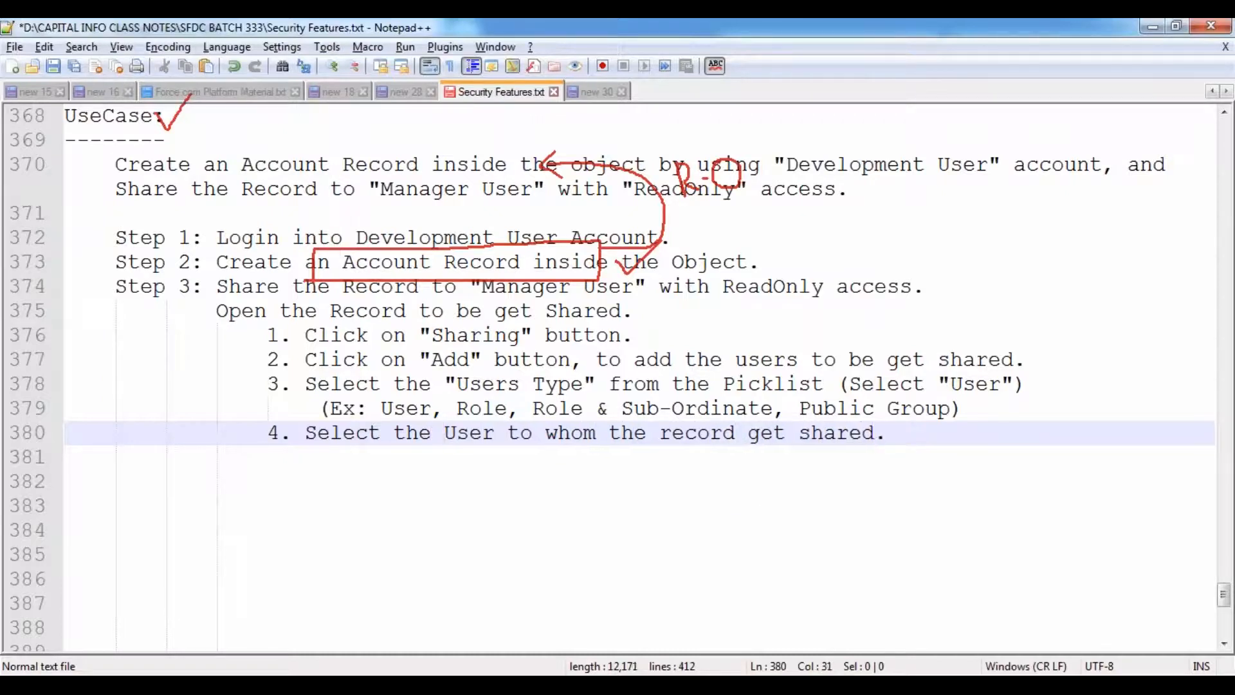
# - Add the indented example '(Ex: Manager User)' under step 4
pyautogui.press('Return')
pyautogui.press('Tab')
pyautogui.write('(Ex: Mana')
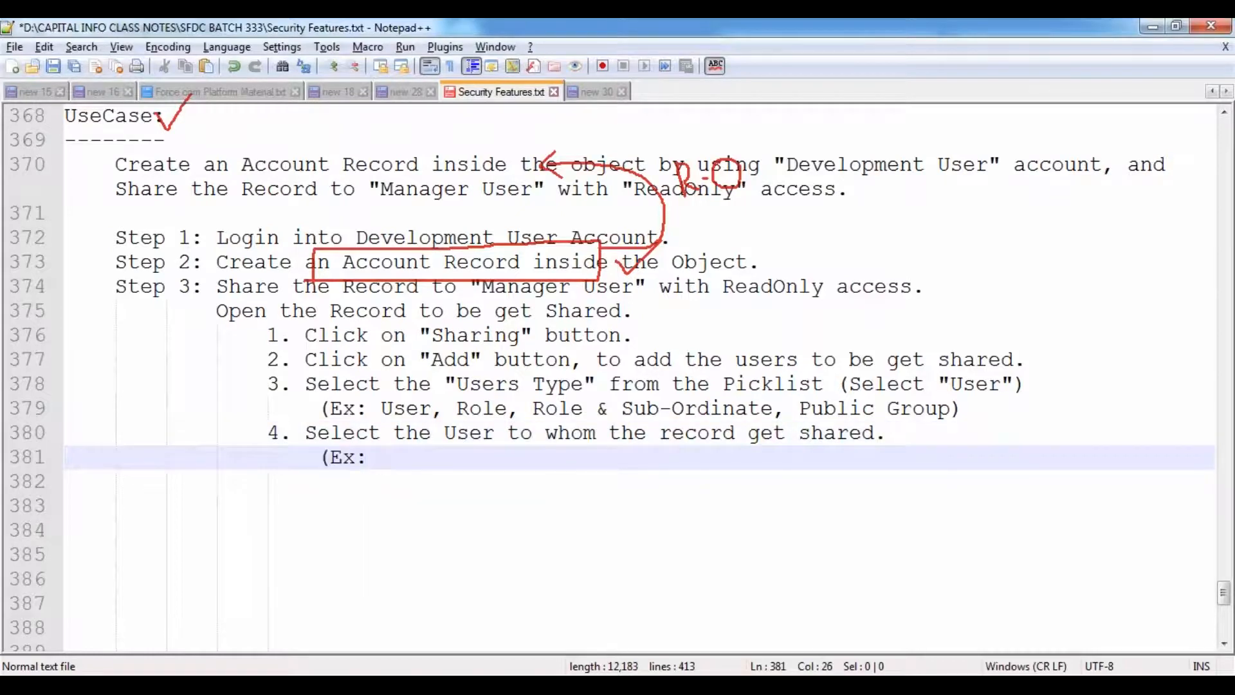
pyautogui.write('ge')
pyautogui.press('Down')
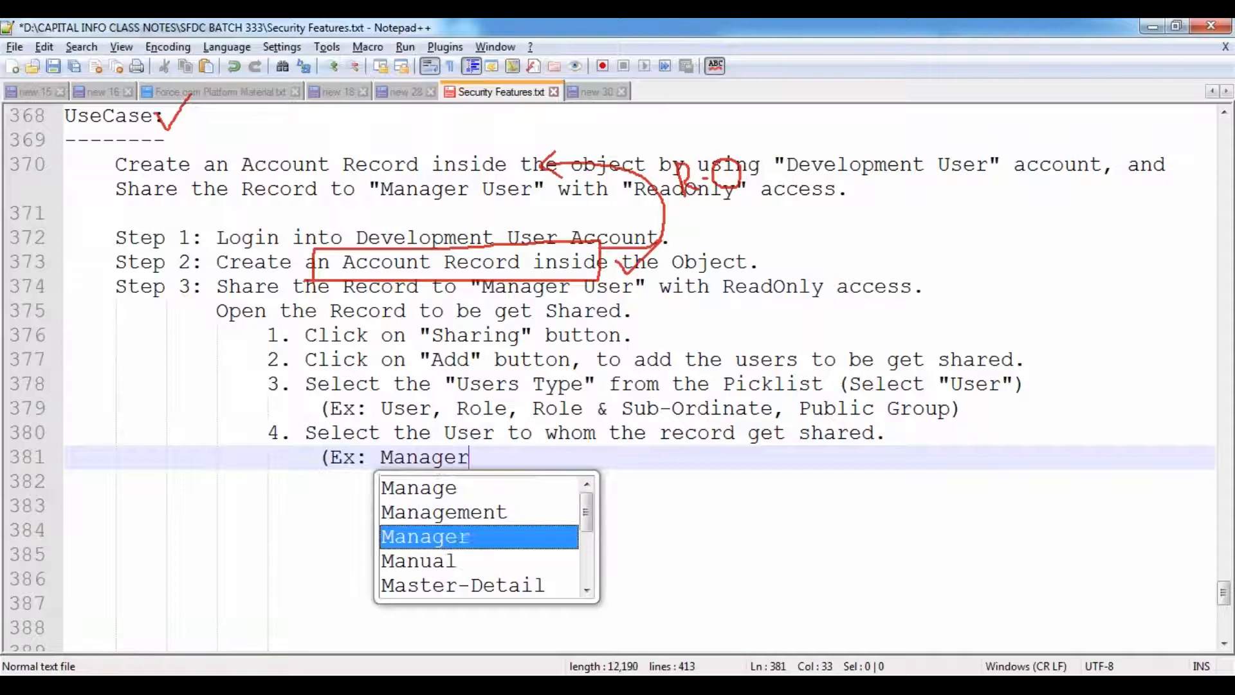
pyautogui.press('Return')
pyautogui.write('User')
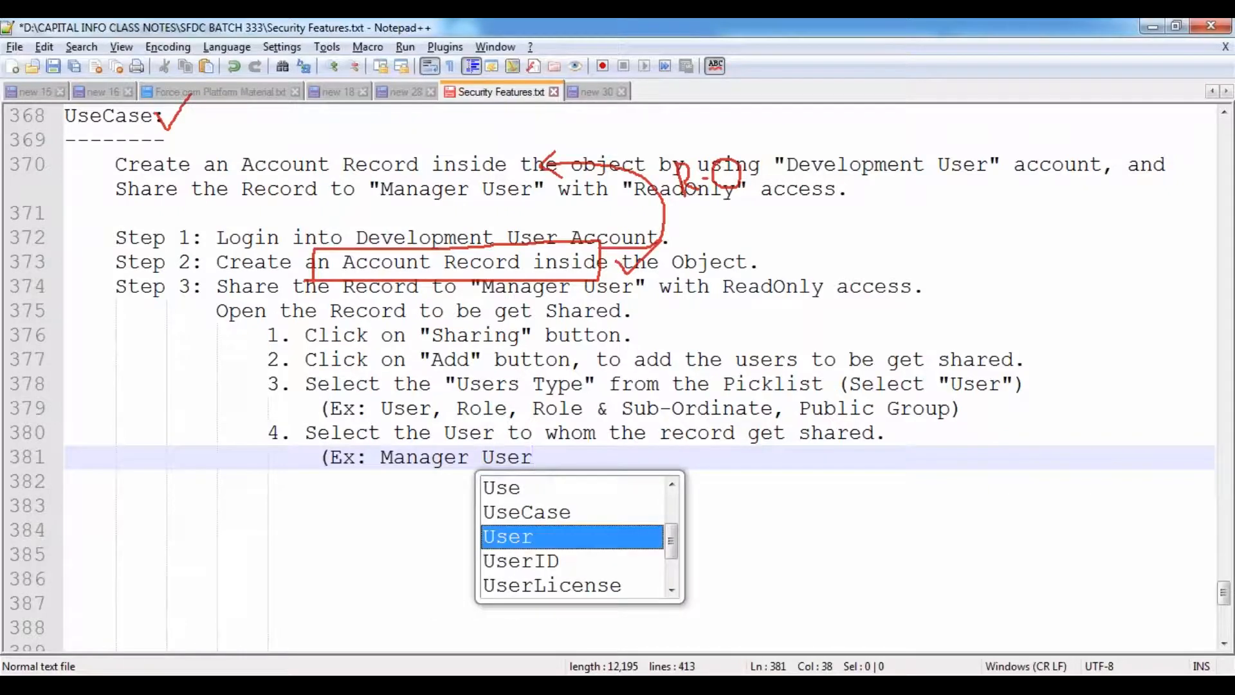
pyautogui.write(')')
# - Add step 5 'Select the "Level Of Access" (Ex: ReadOnly)' and step 6 'Click on "Save" button.'
pyautogui.press('Return')
pyautogui.press('BackSpace')
pyautogui.write('5.')
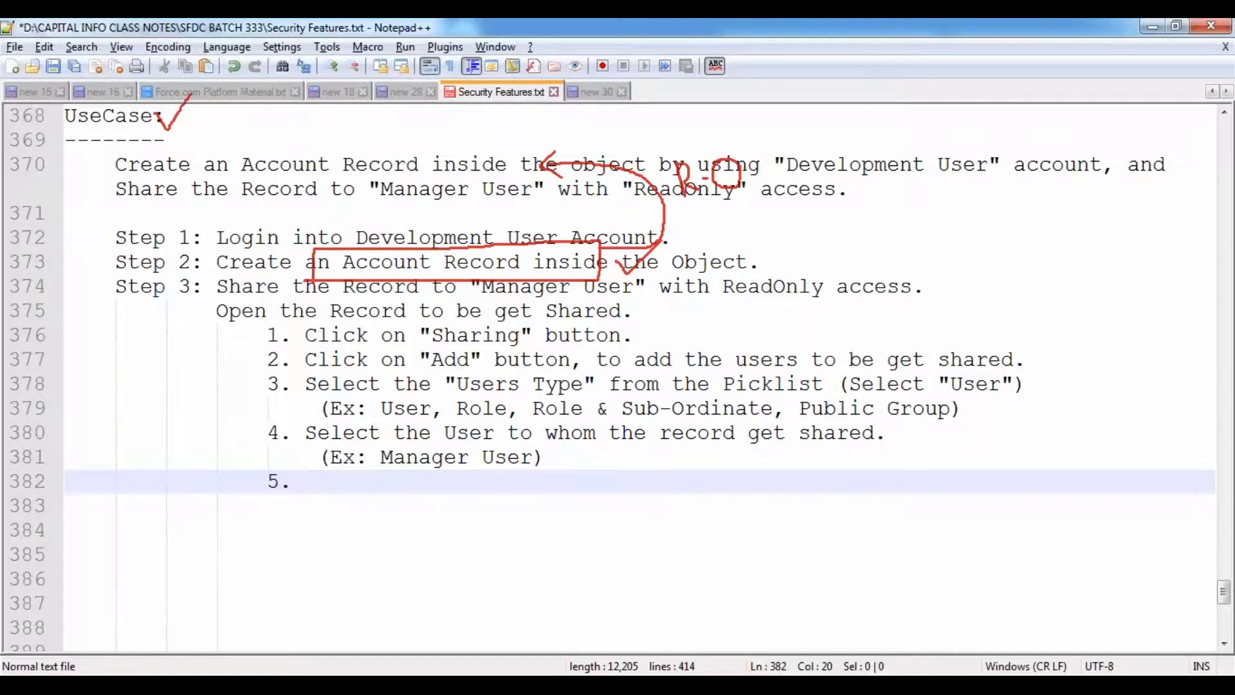
pyautogui.write('Select the ')
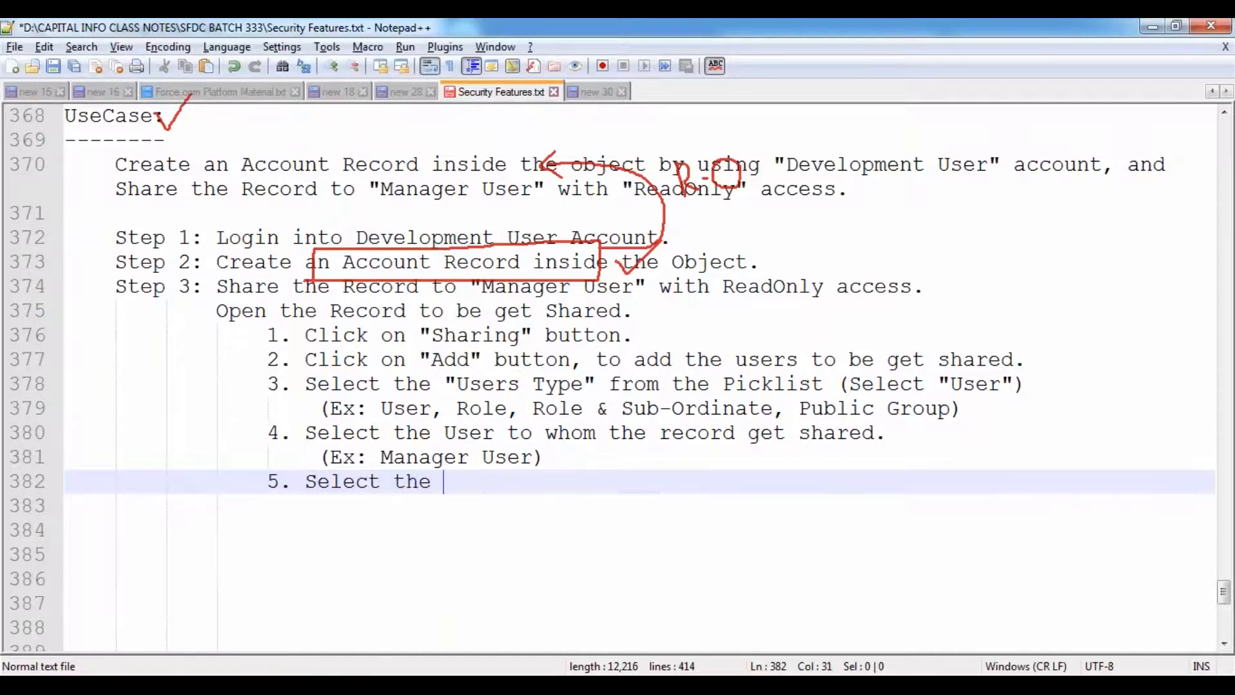
pyautogui.write('"Level ')
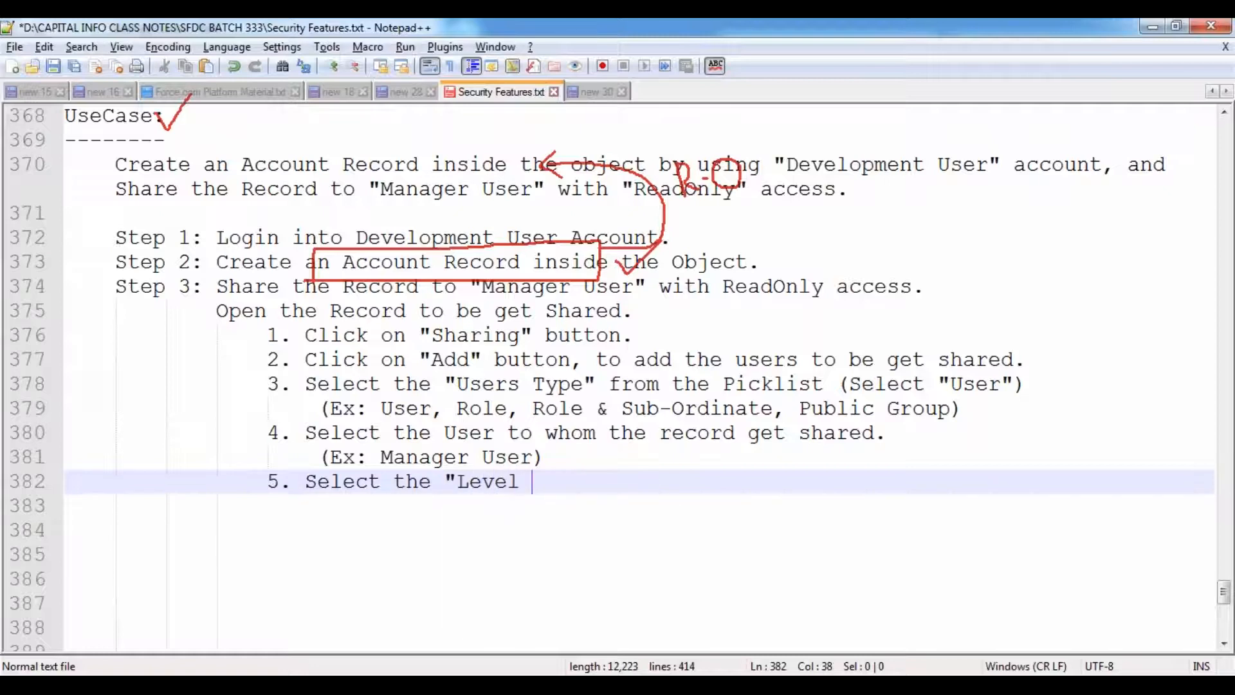
pyautogui.write('Of Acce')
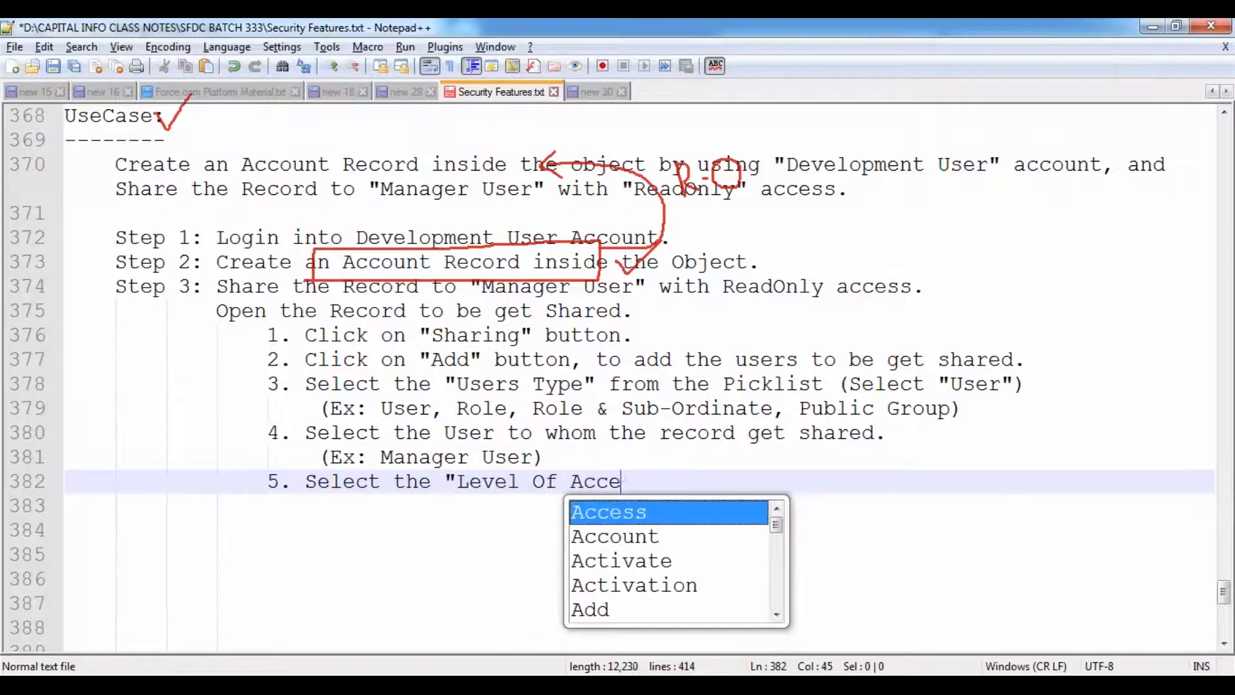
pyautogui.write('ss" (Ex:')
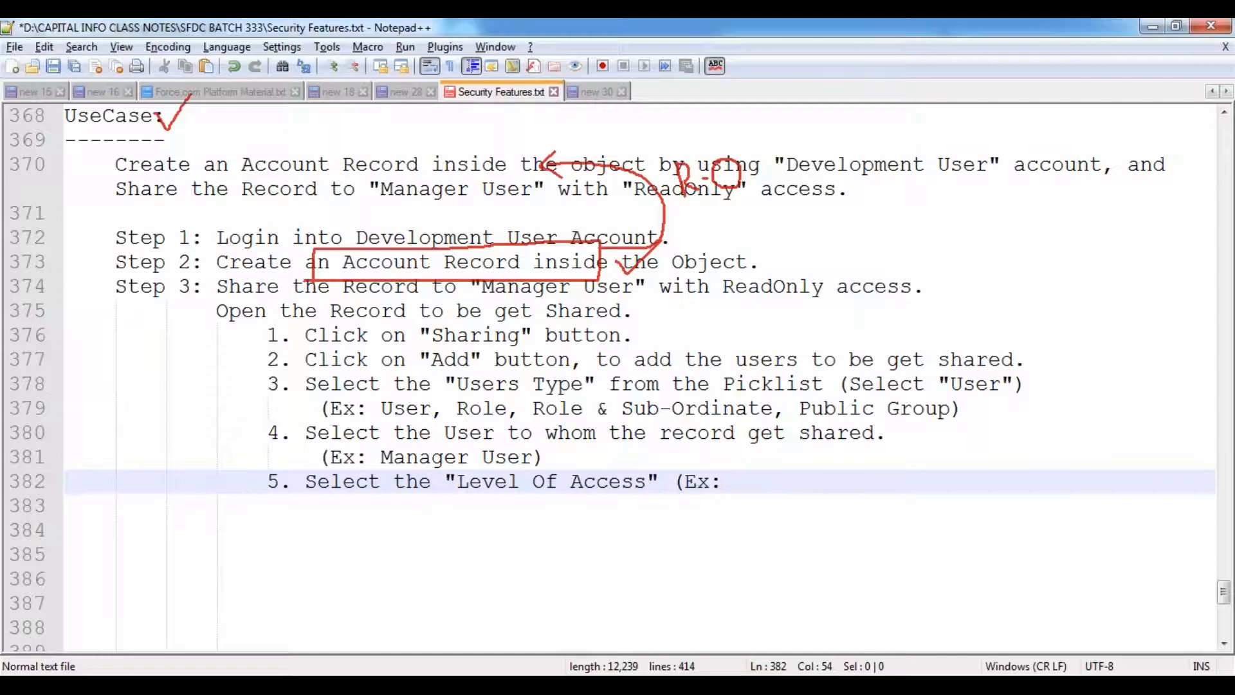
pyautogui.write('Read')
pyautogui.press('Down')
pyautogui.press('Down')
pyautogui.press('Return')
pyautogui.write(')')
pyautogui.press('Return')
pyautogui.write('6. Click on "Save" button')
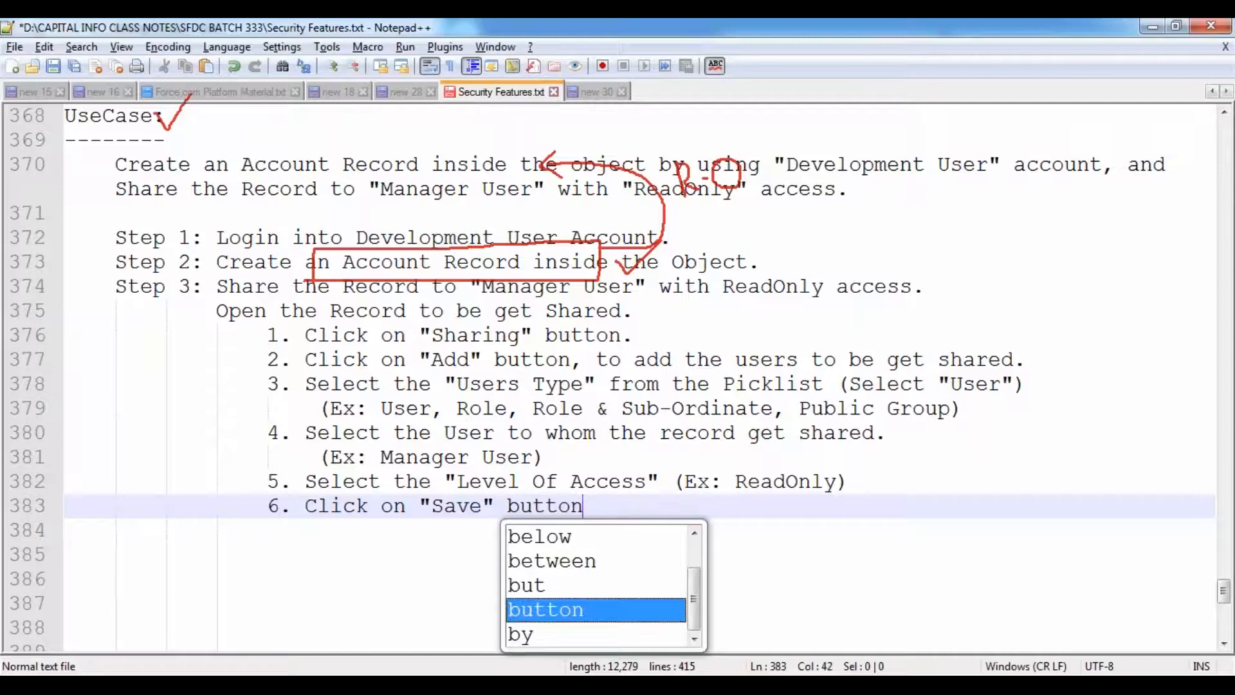
pyautogui.write('.')
pyautogui.press('Return')
pyautogui.press('Return')
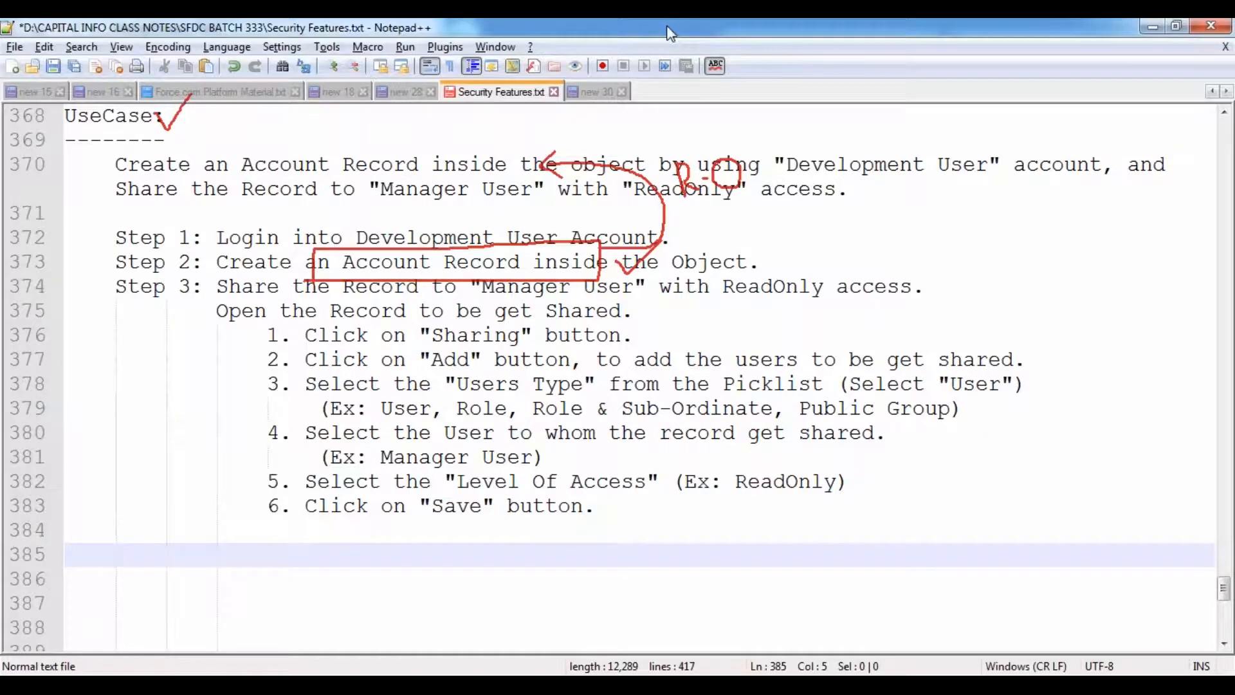
# - Save Security Features.txt with Ctrl+S
pyautogui.press('Escape')
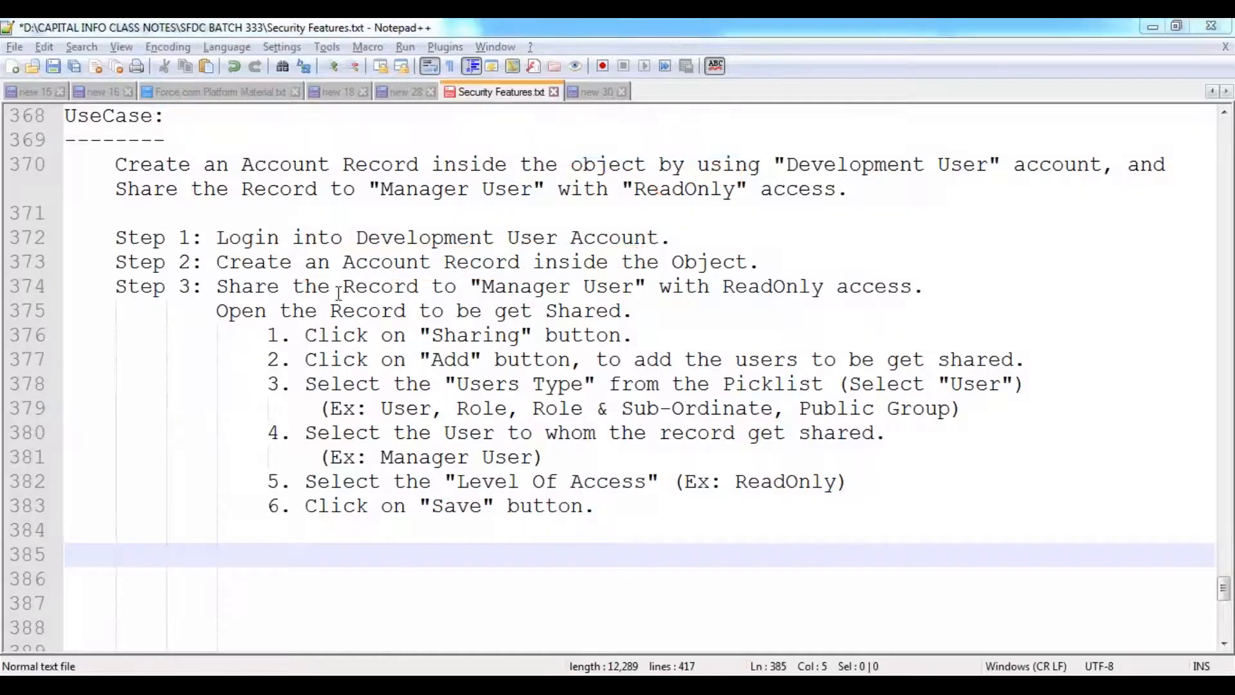
pyautogui.click(346, 286)
pyautogui.hotkey('ctrl', 's')
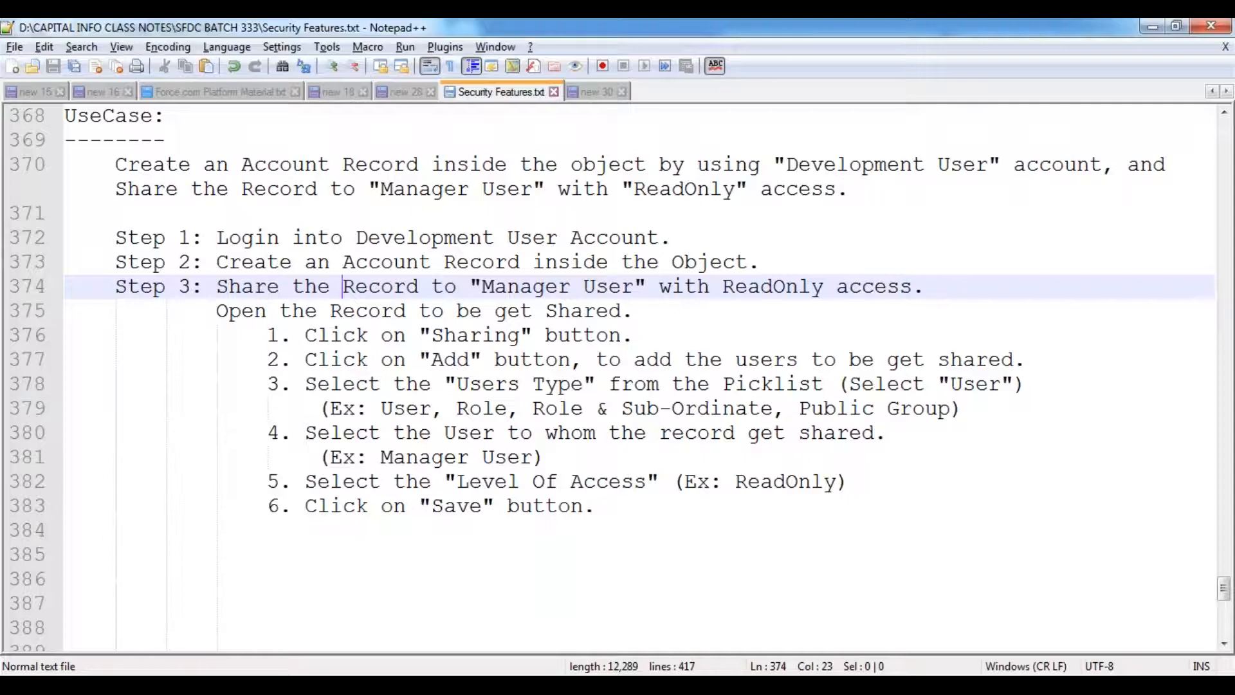
# - In Chrome's Salesforce Setup, open Administer > Manage Users > Users
pyautogui.moveTo(249, 685)
pyautogui.click(334, 541)
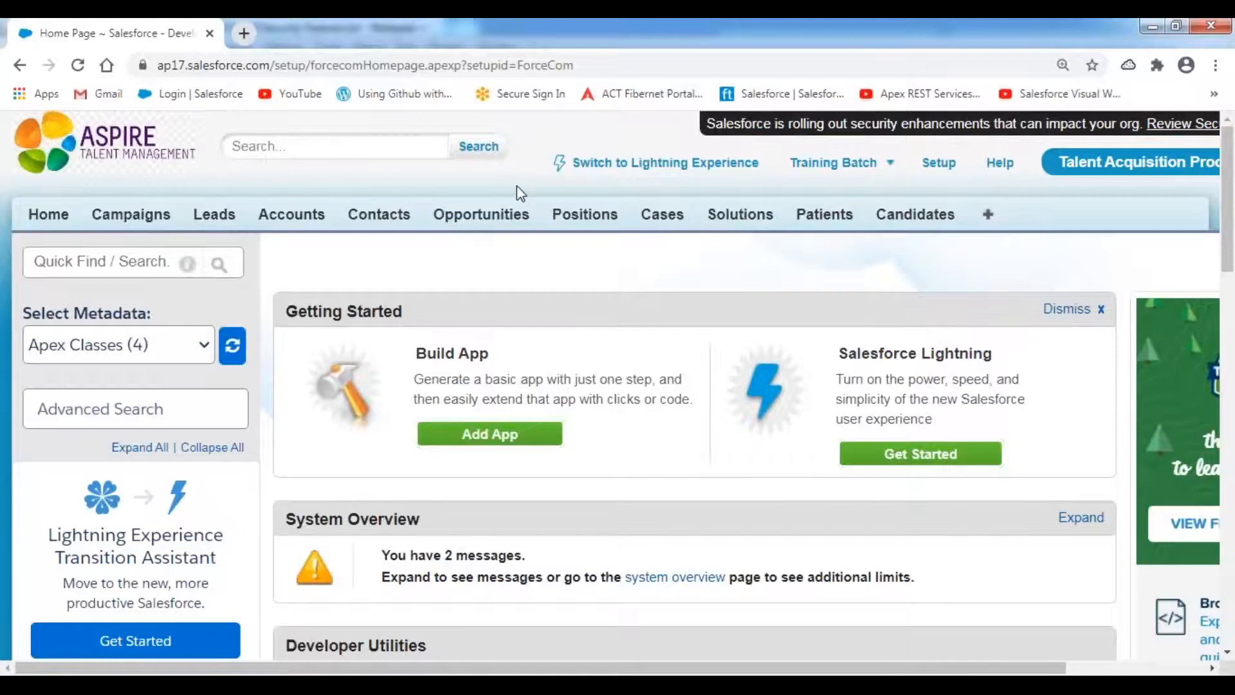
pyautogui.scroll(-8, 292, 361)
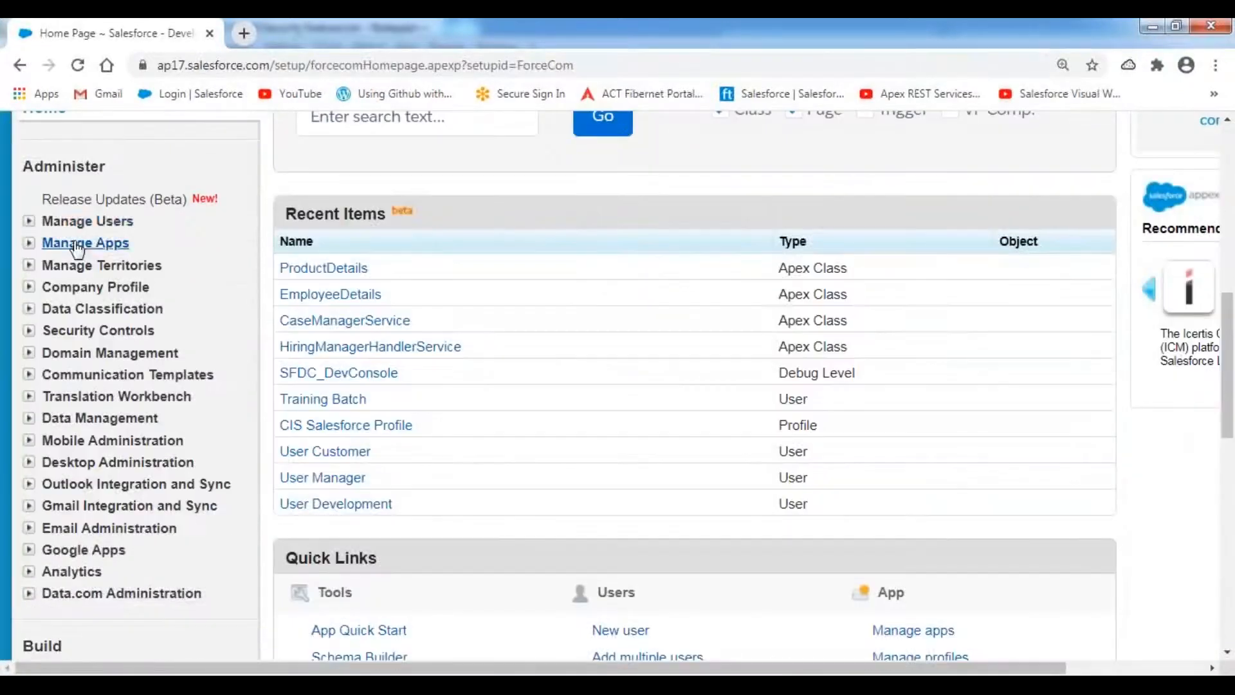
pyautogui.click(29, 222)
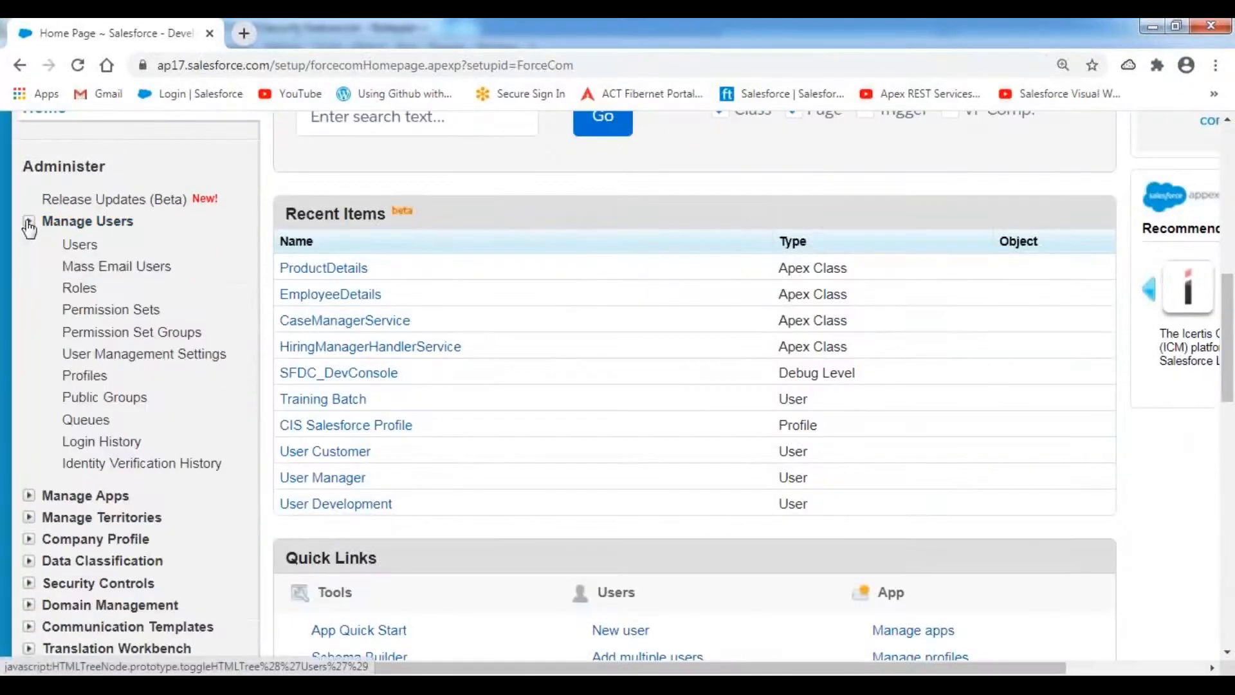
pyautogui.click(81, 246)
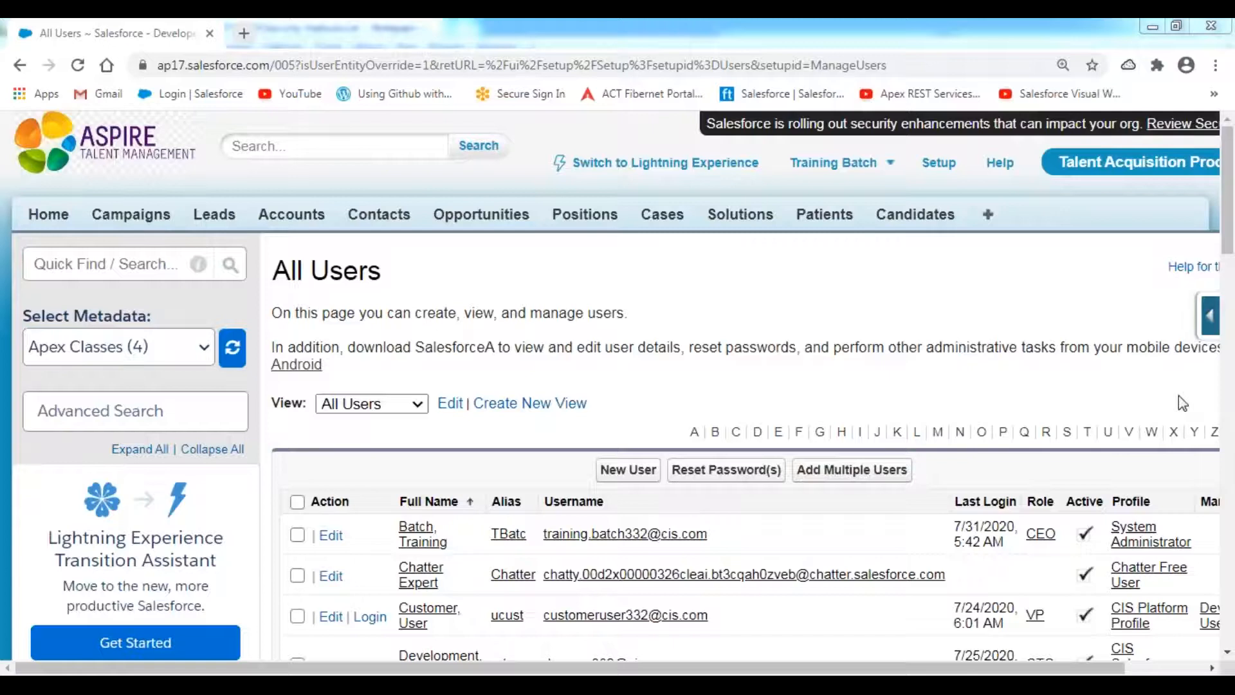
# - Log in as the Development, User from the All Users list
pyautogui.click(615, 338)
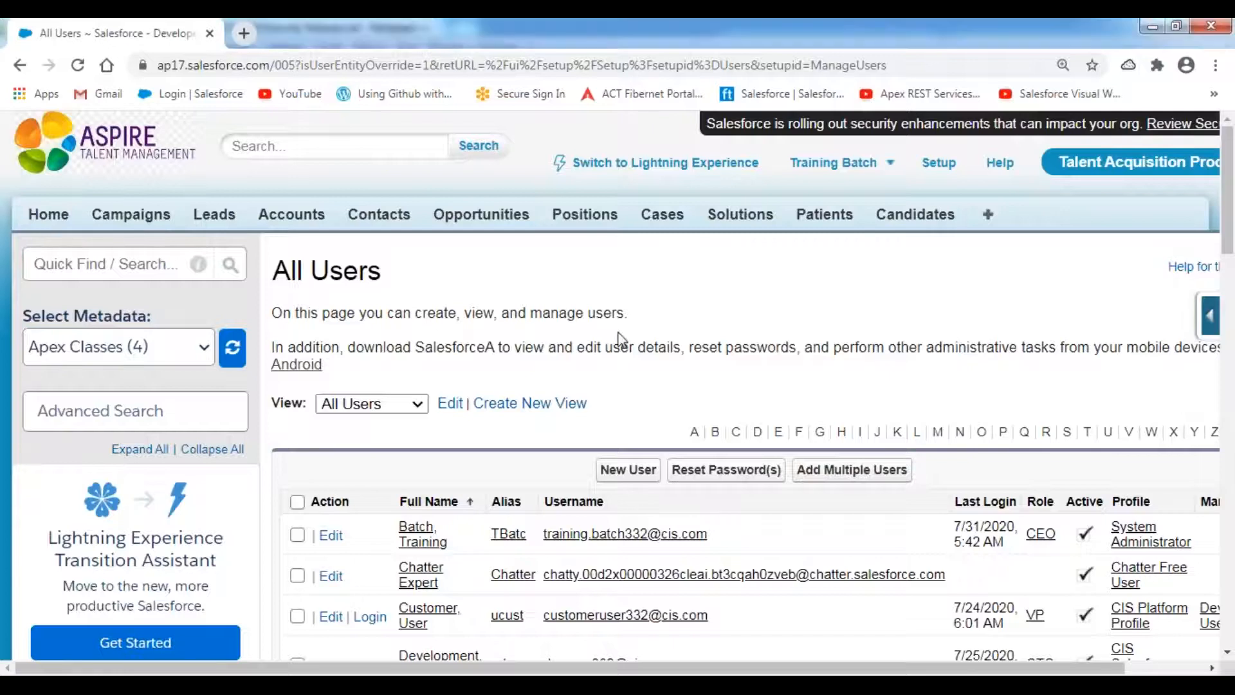
pyautogui.scroll(-5, 618, 337)
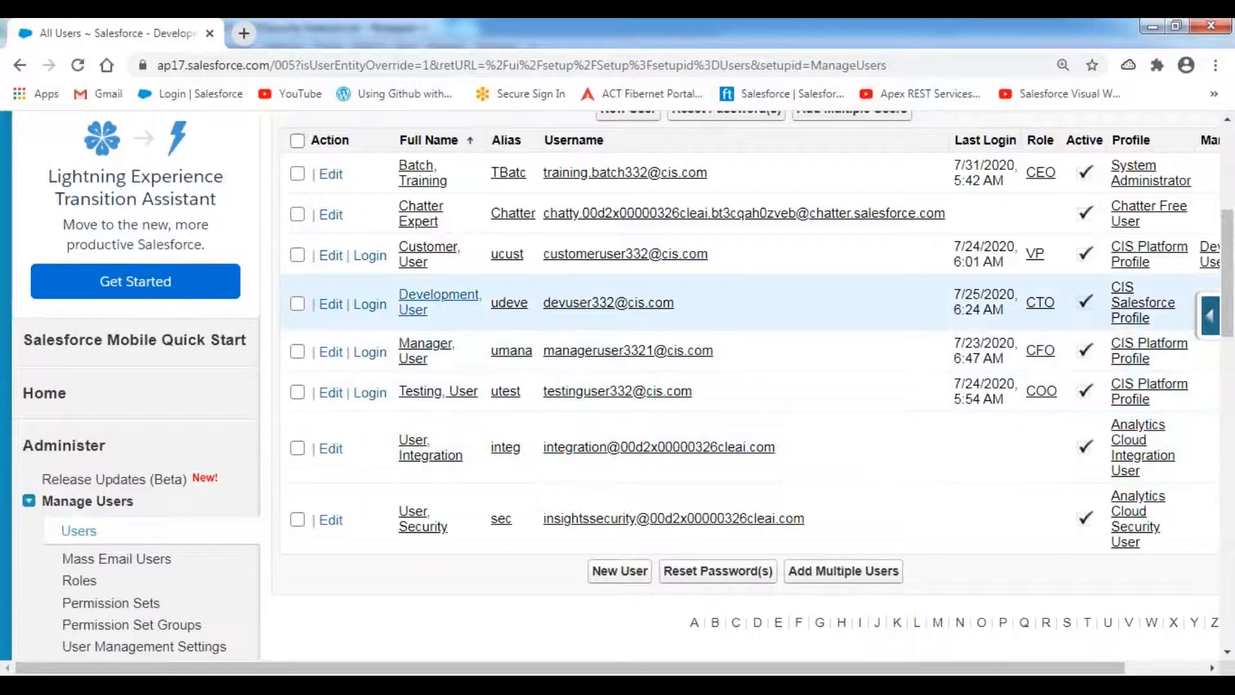
pyautogui.click(368, 306)
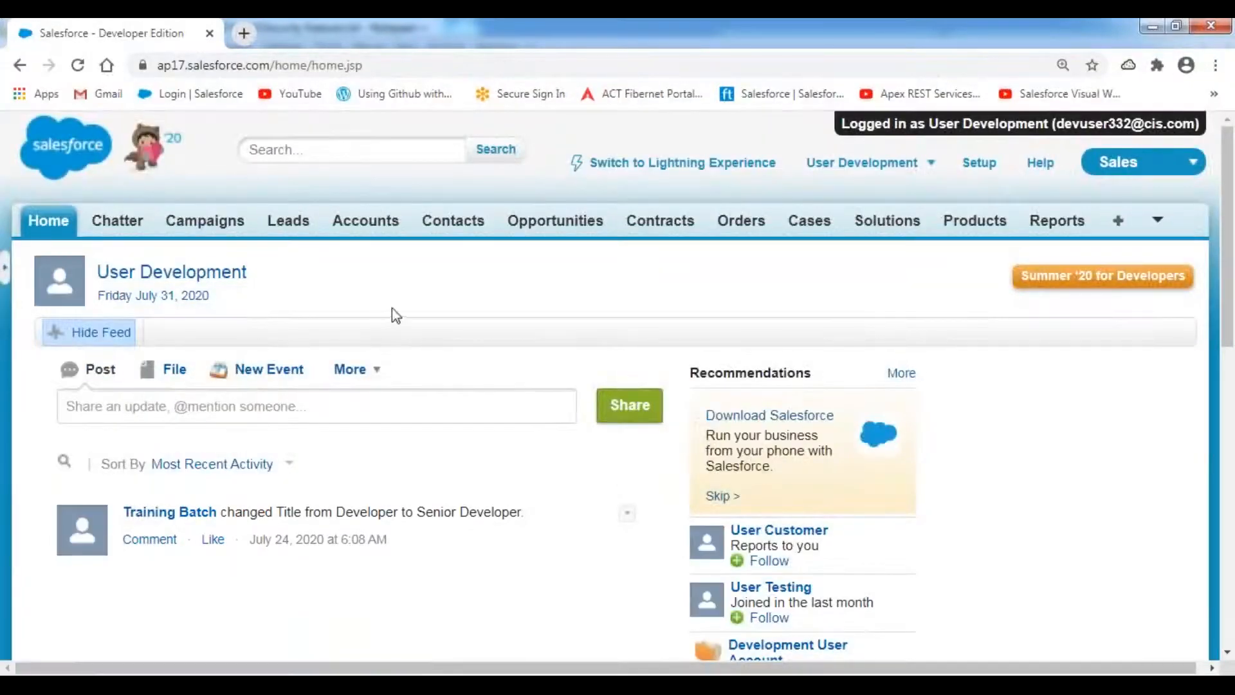
pyautogui.click(666, 32)
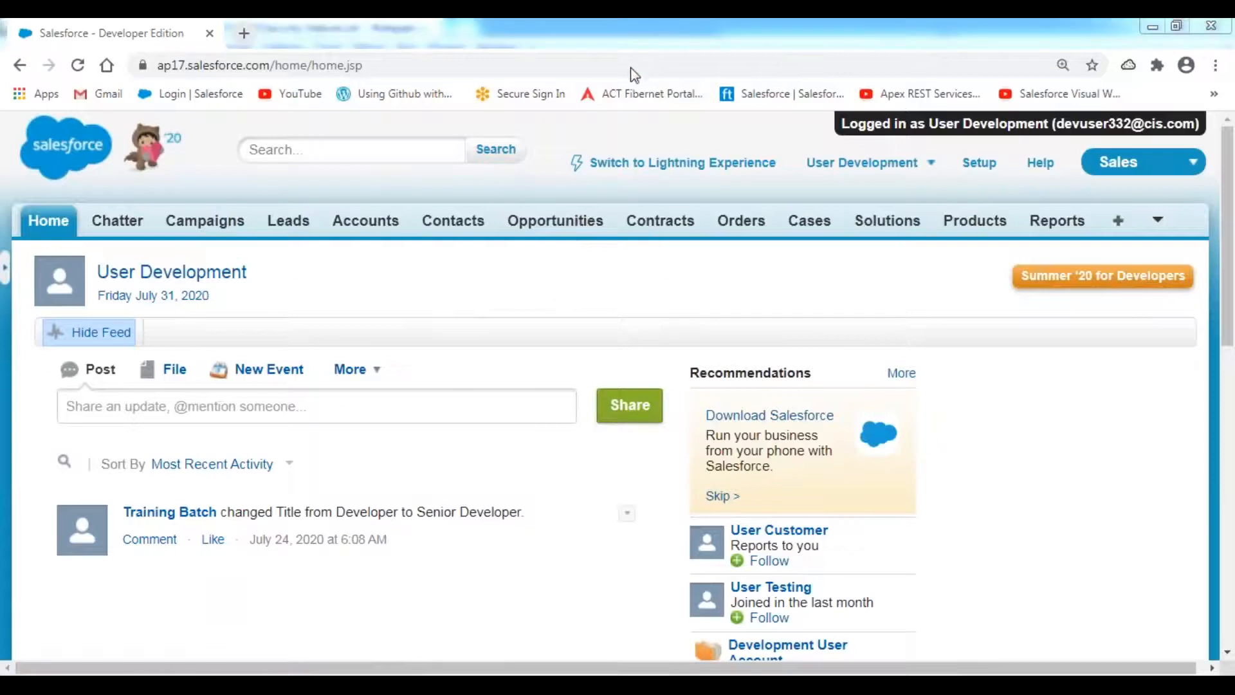
pyautogui.click(630, 70)
pyautogui.moveTo(795, 138)
pyautogui.mouseDown()
pyautogui.moveTo(804, 178)
pyautogui.moveTo(945, 164)
pyautogui.moveTo(946, 125)
pyautogui.mouseUp()
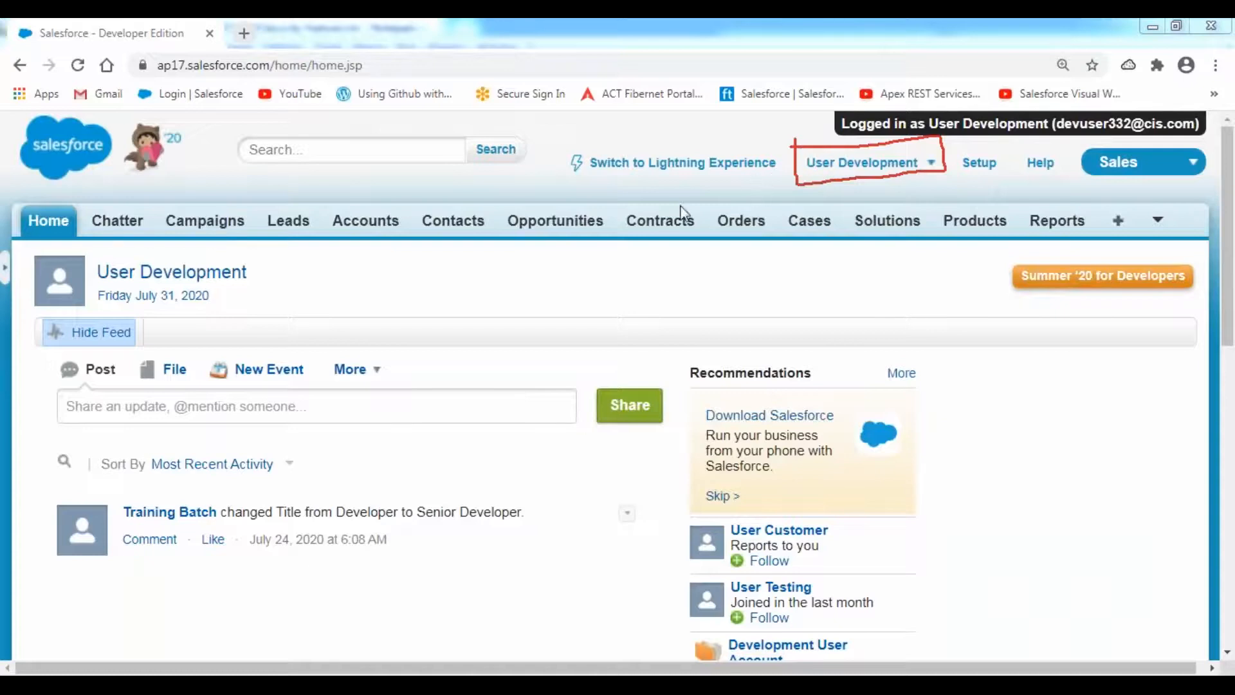
# - Start a new account from the Accounts tab named 'Manual Sharing Account Record'
pyautogui.click(365, 223)
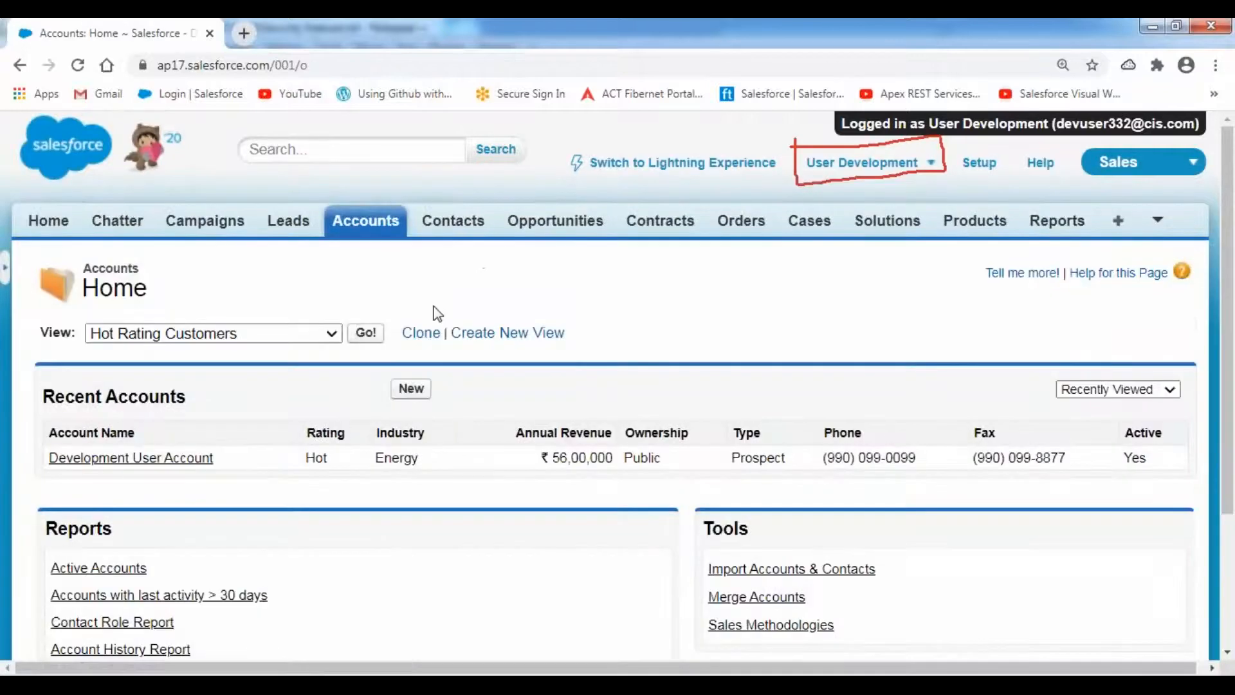
pyautogui.click(407, 388)
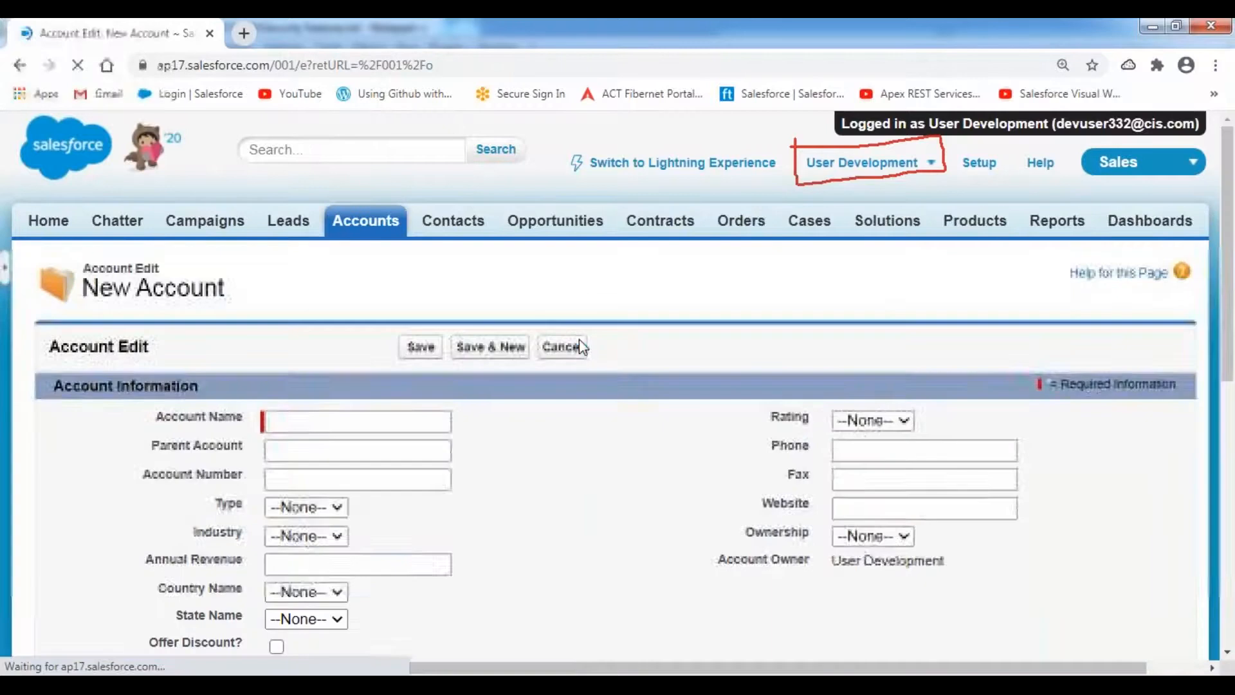
pyautogui.scroll(-4, 599, 373)
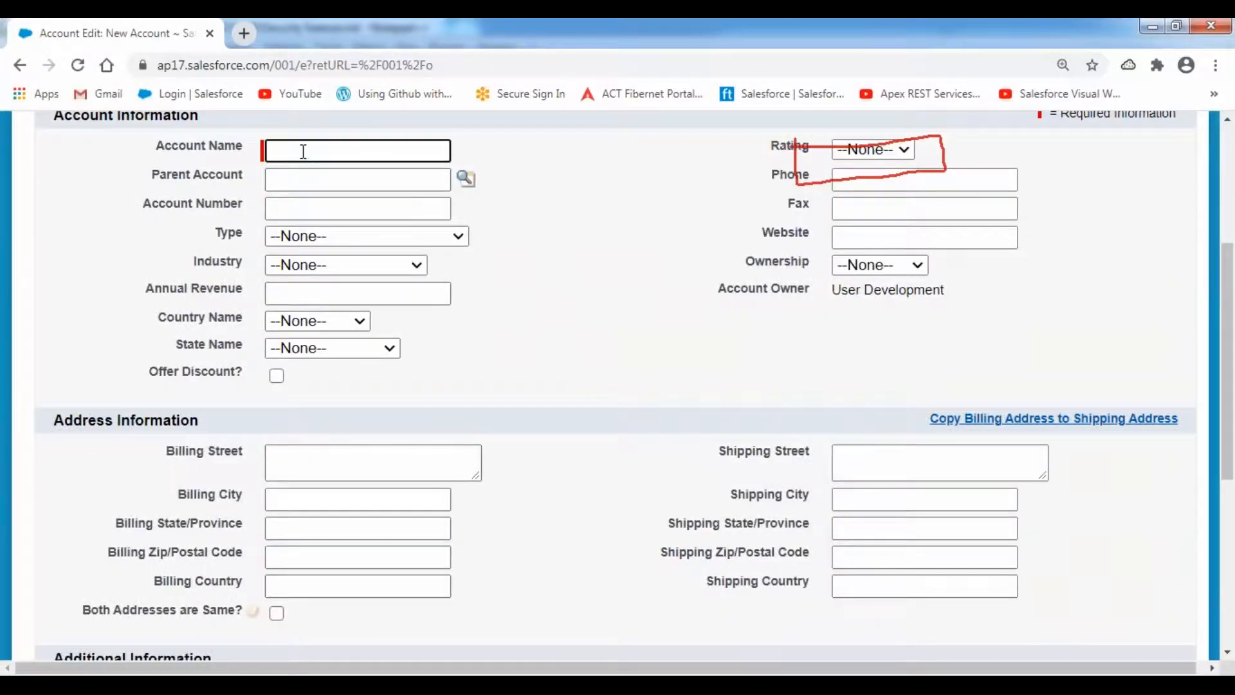
pyautogui.write('Manisla')
pyautogui.press('BackSpace')
pyautogui.press('BackSpace')
pyautogui.press('BackSpace')
pyautogui.press('BackSpace')
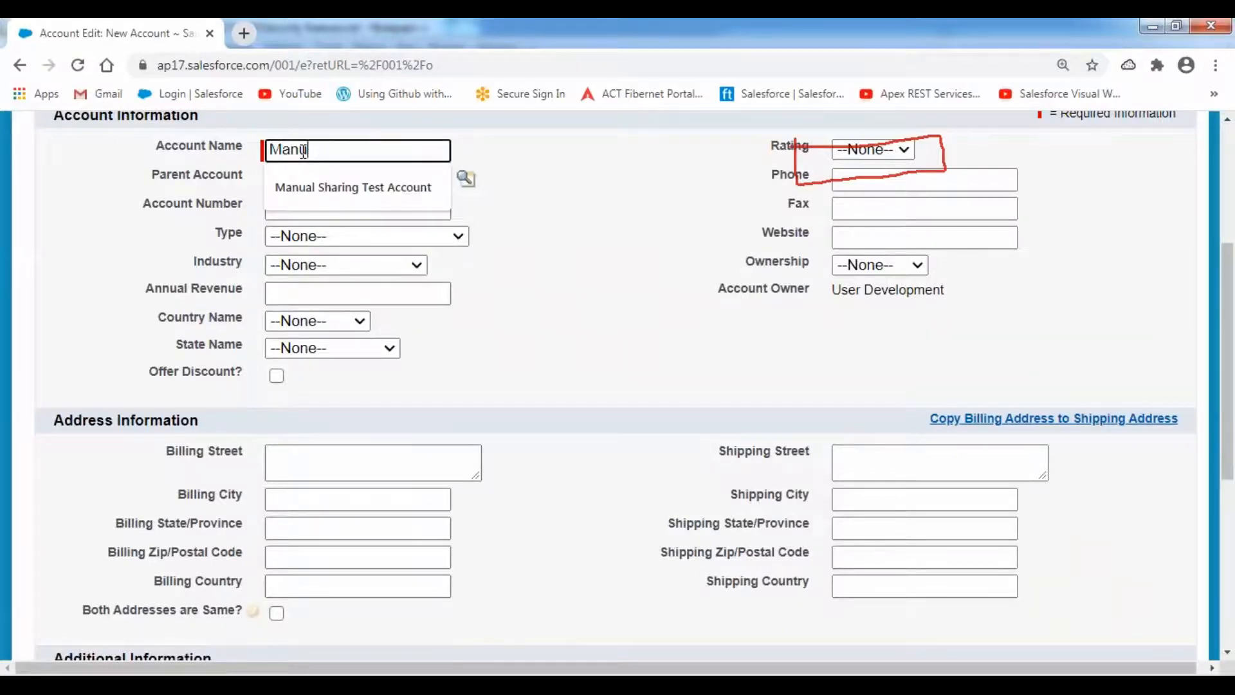
pyautogui.write('ja')
pyautogui.write('l Sharing ')
pyautogui.write('Account')
pyautogui.write(' Record')
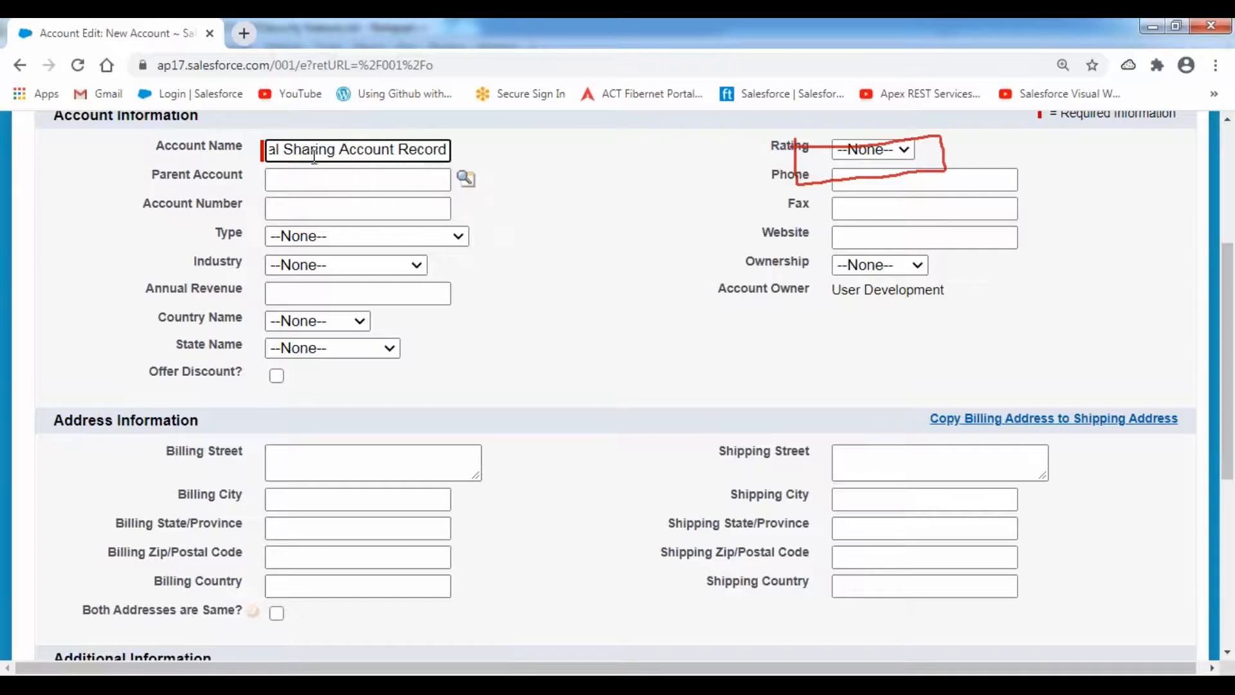
pyautogui.click(610, 200)
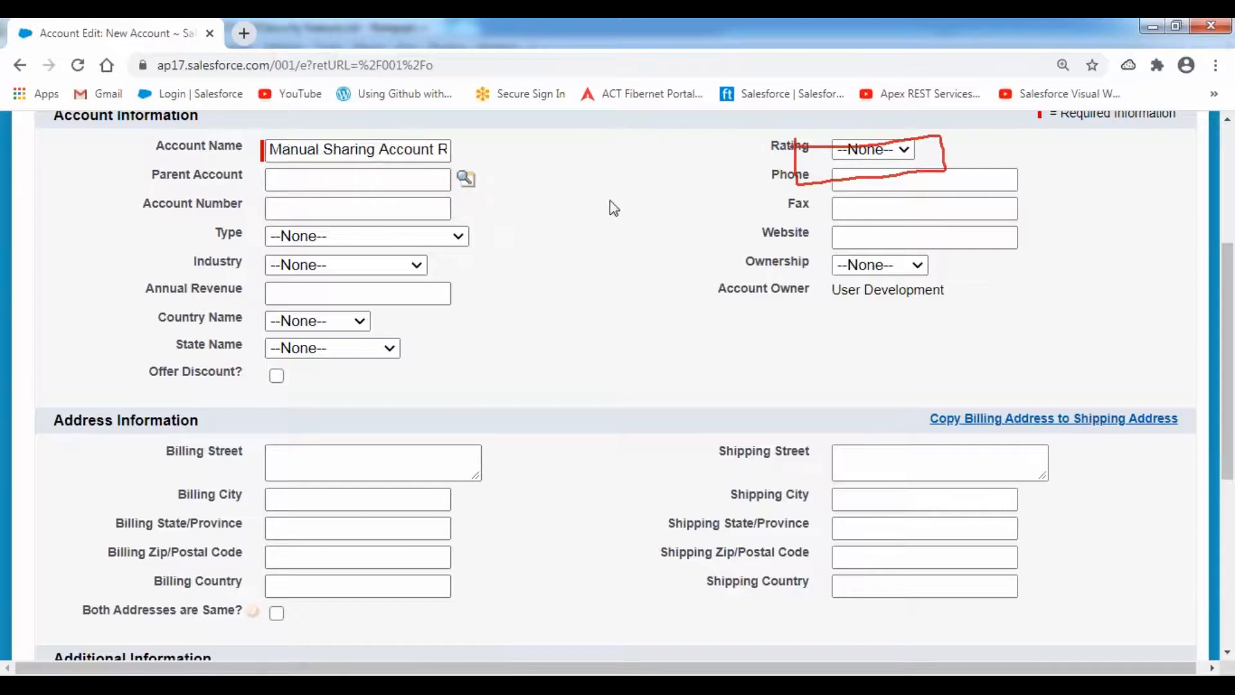
# - Enter account number 5555, type Prospect, industry Banking, annual revenue 4500000, and rating Hot
pyautogui.click(303, 208)
pyautogui.write('5555')
pyautogui.press('Tab')
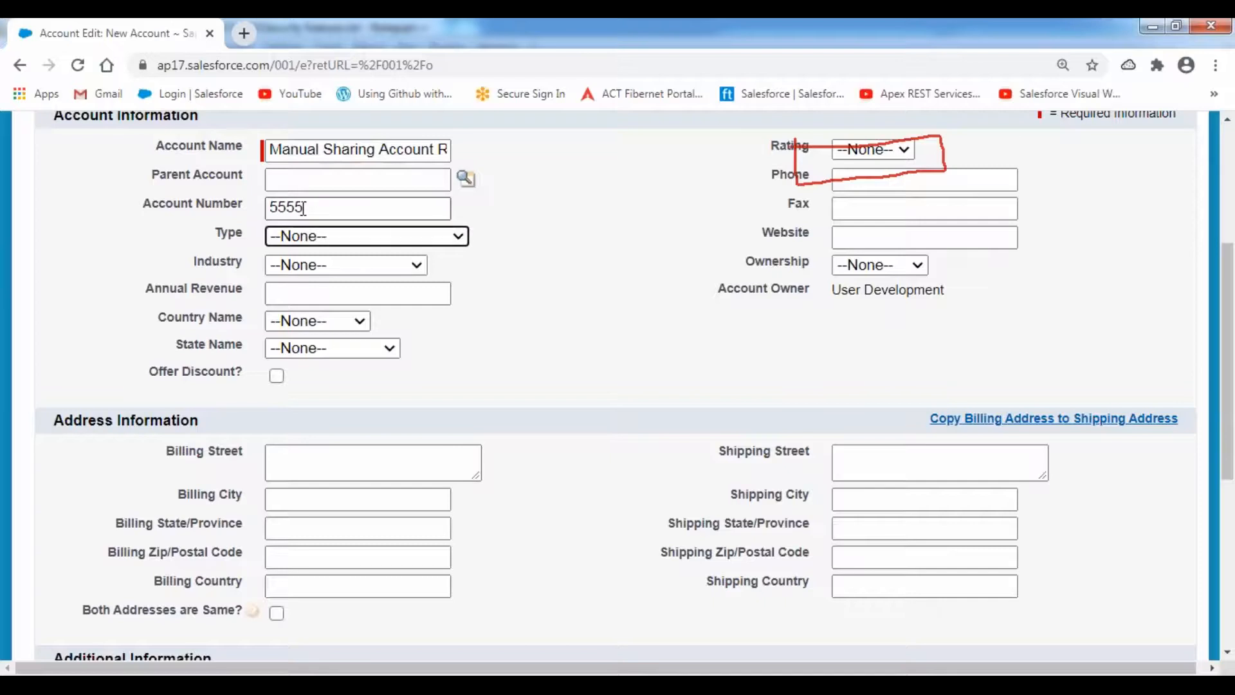
pyautogui.press('Down')
pyautogui.press('Tab')
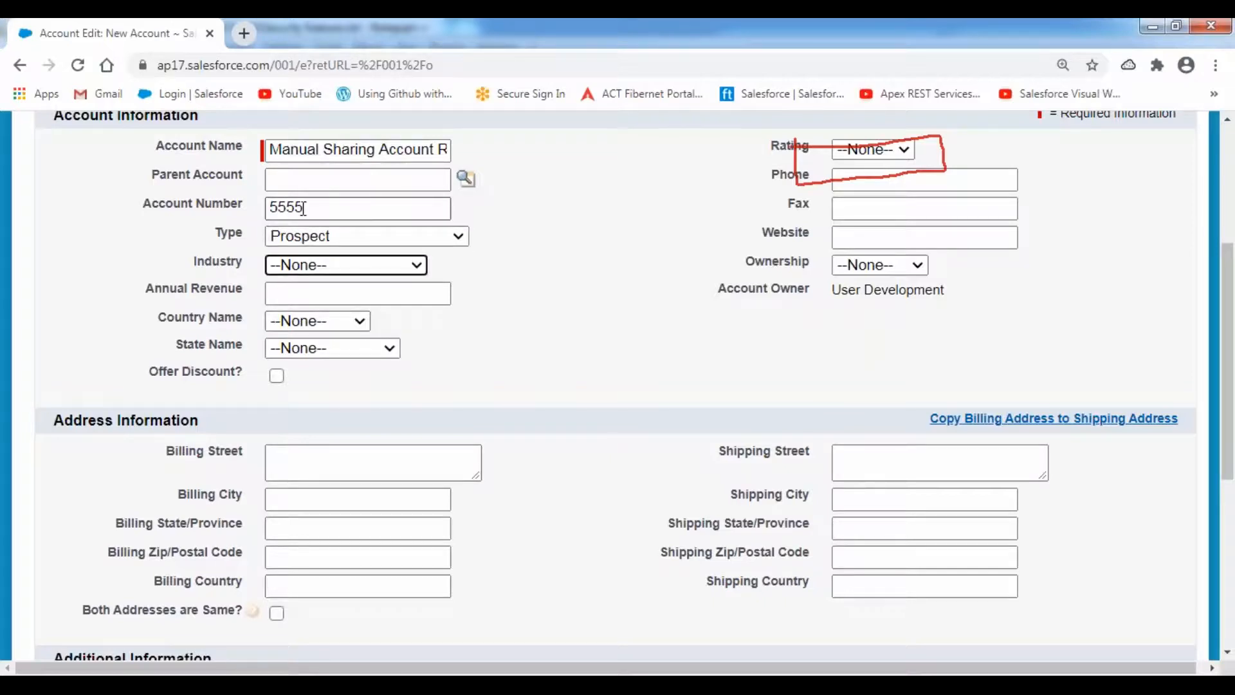
pyautogui.press('b')
pyautogui.press('Tab')
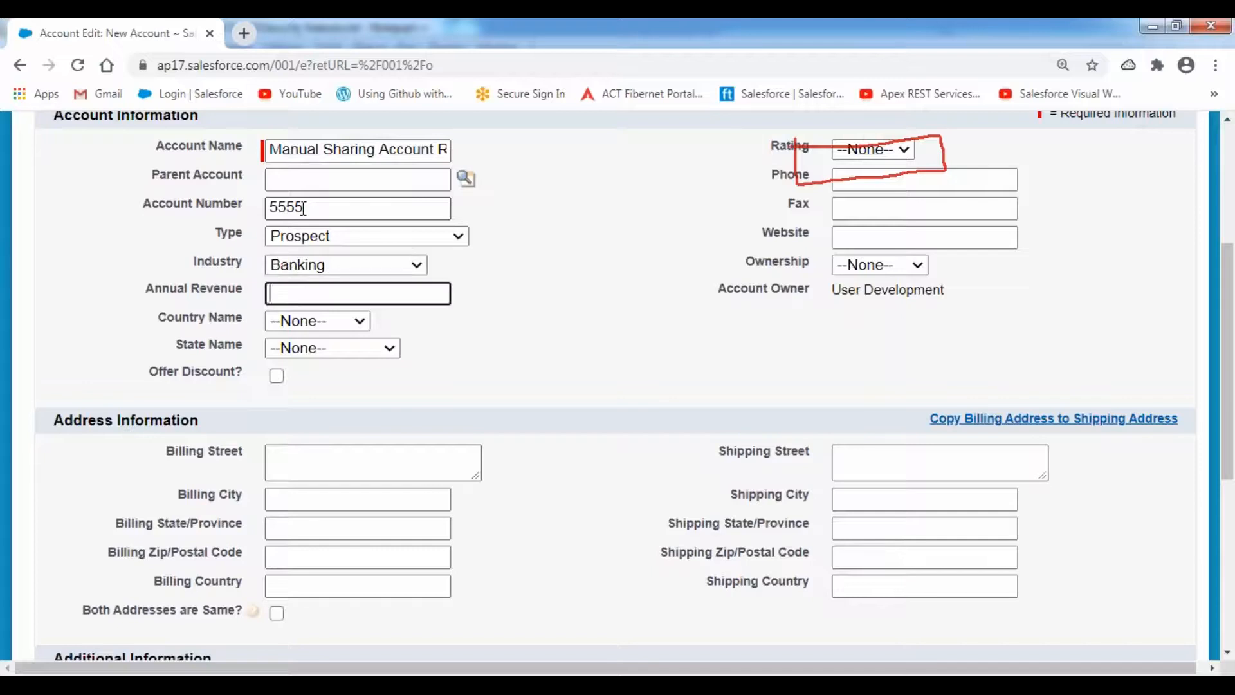
pyautogui.write('4500000')
pyautogui.press('Tab')
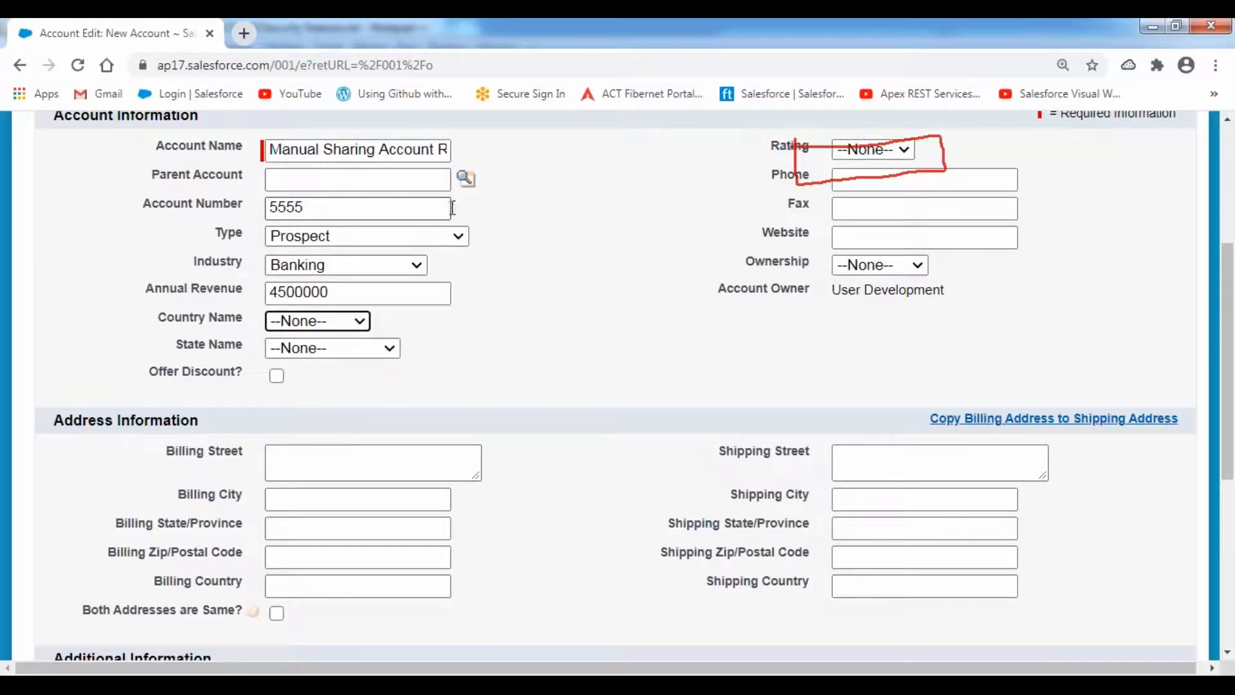
pyautogui.click(871, 150)
pyautogui.click(847, 186)
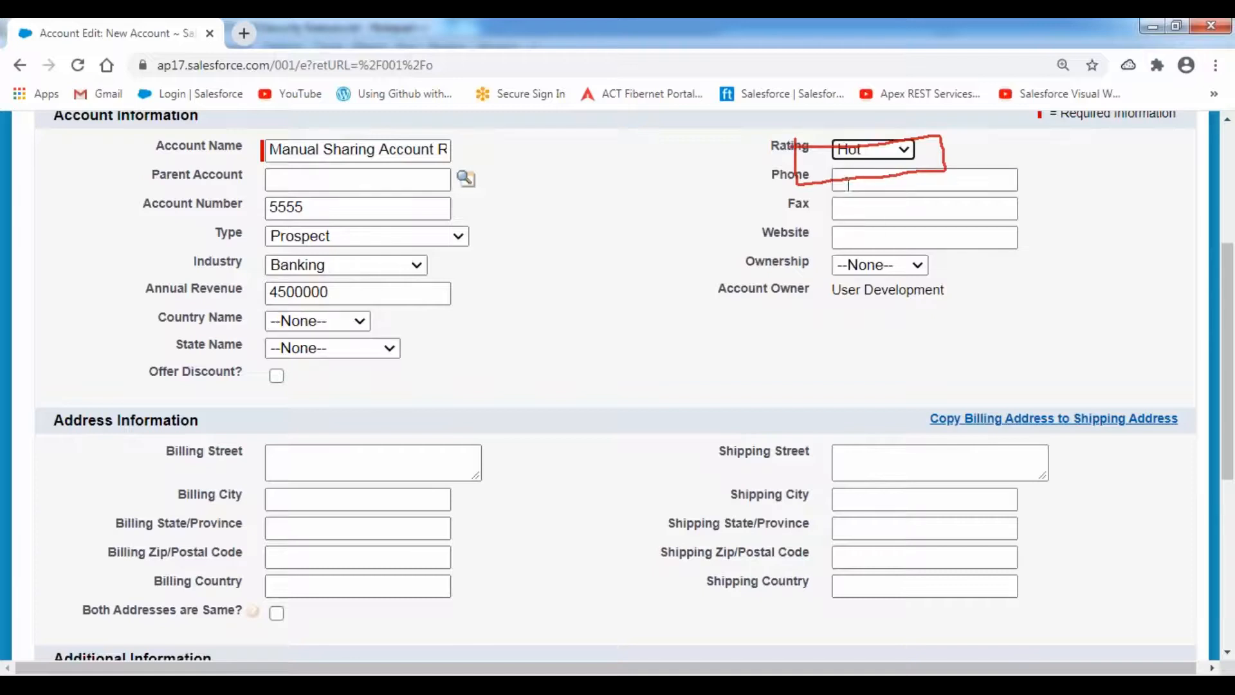
pyautogui.click(848, 174)
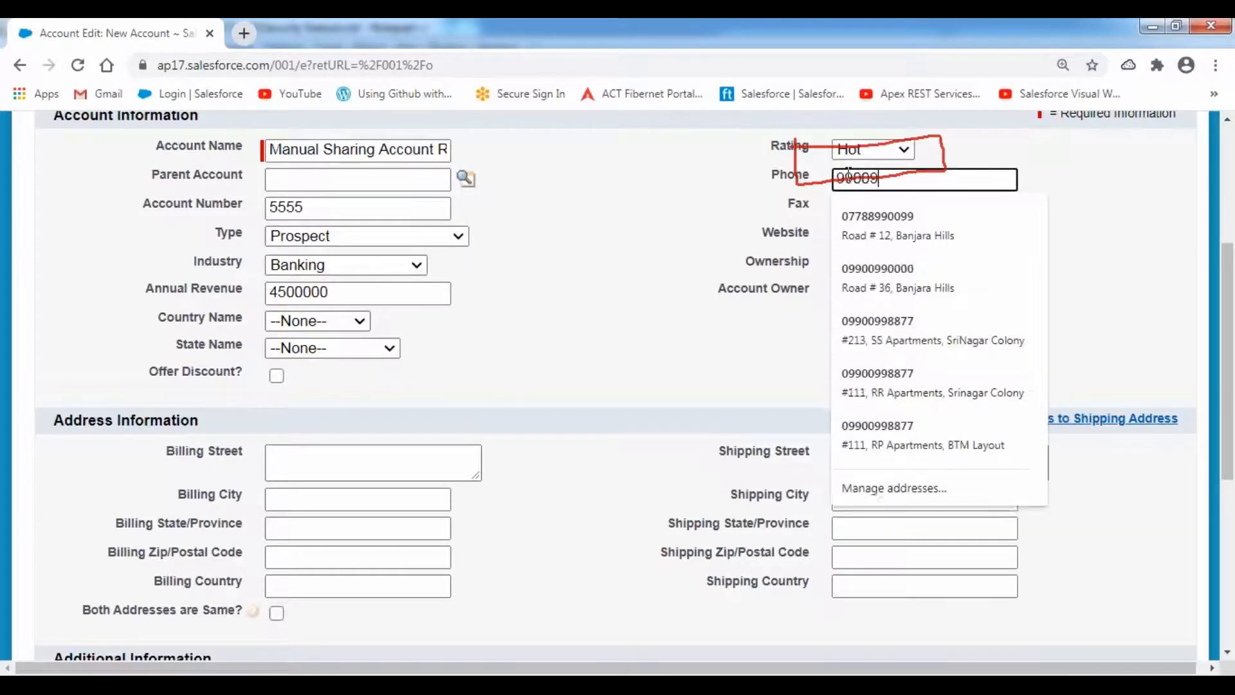
pyautogui.press('Tab')
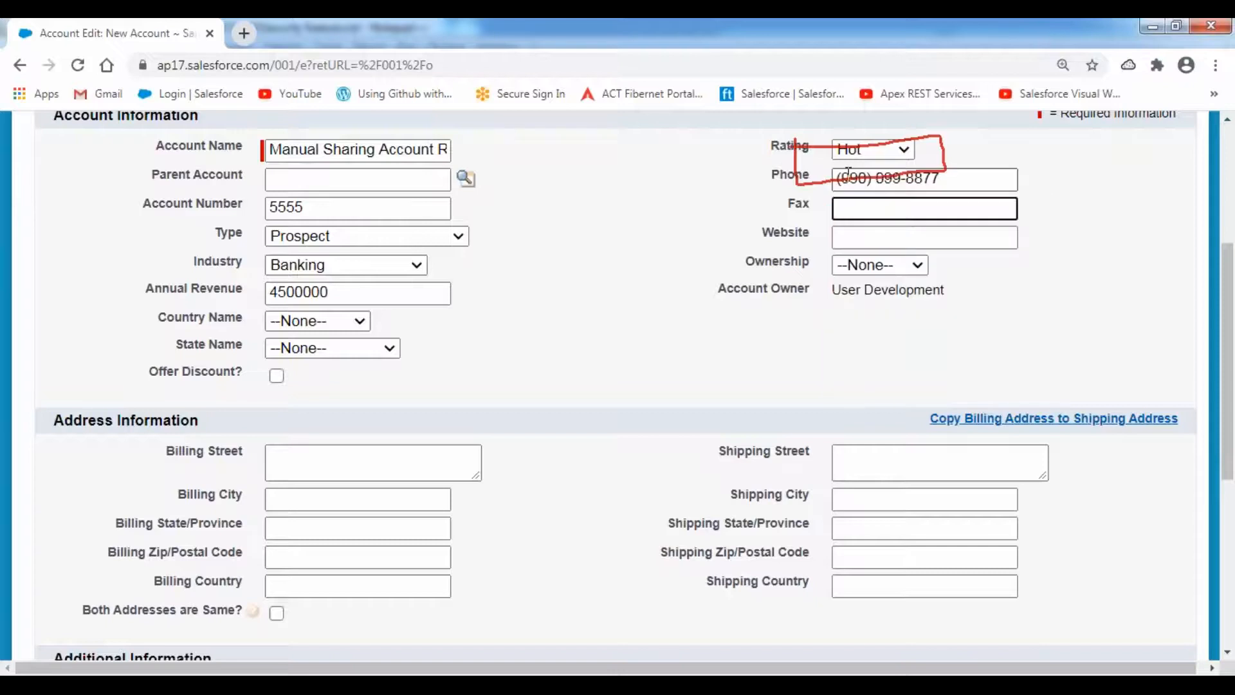
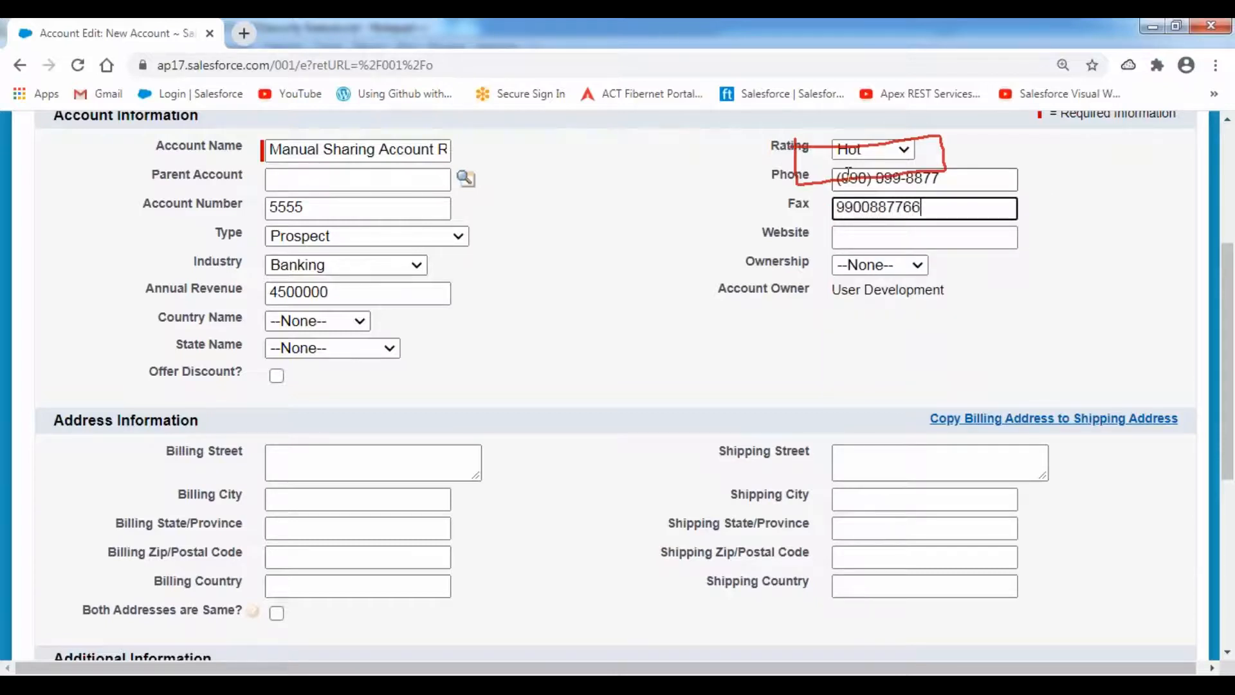
pyautogui.press('Tab')
pyautogui.write('www.')
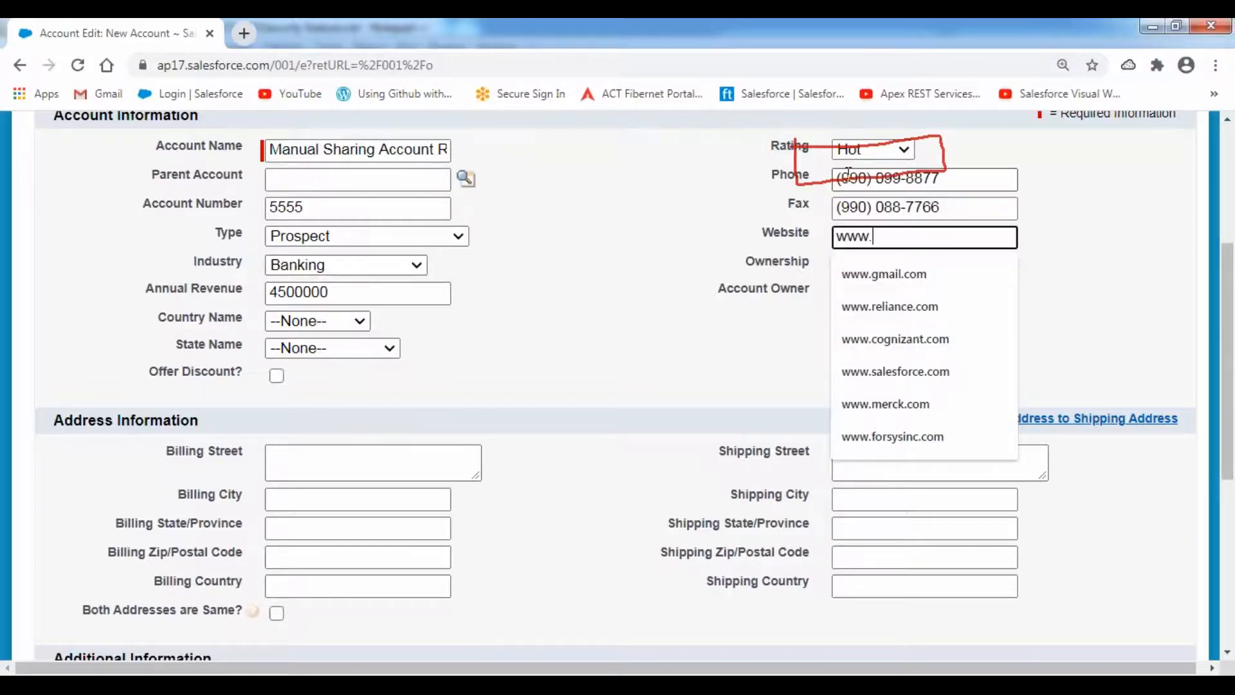
pyautogui.press('Down')
pyautogui.press('Down')
pyautogui.press('Down')
pyautogui.press('Return')
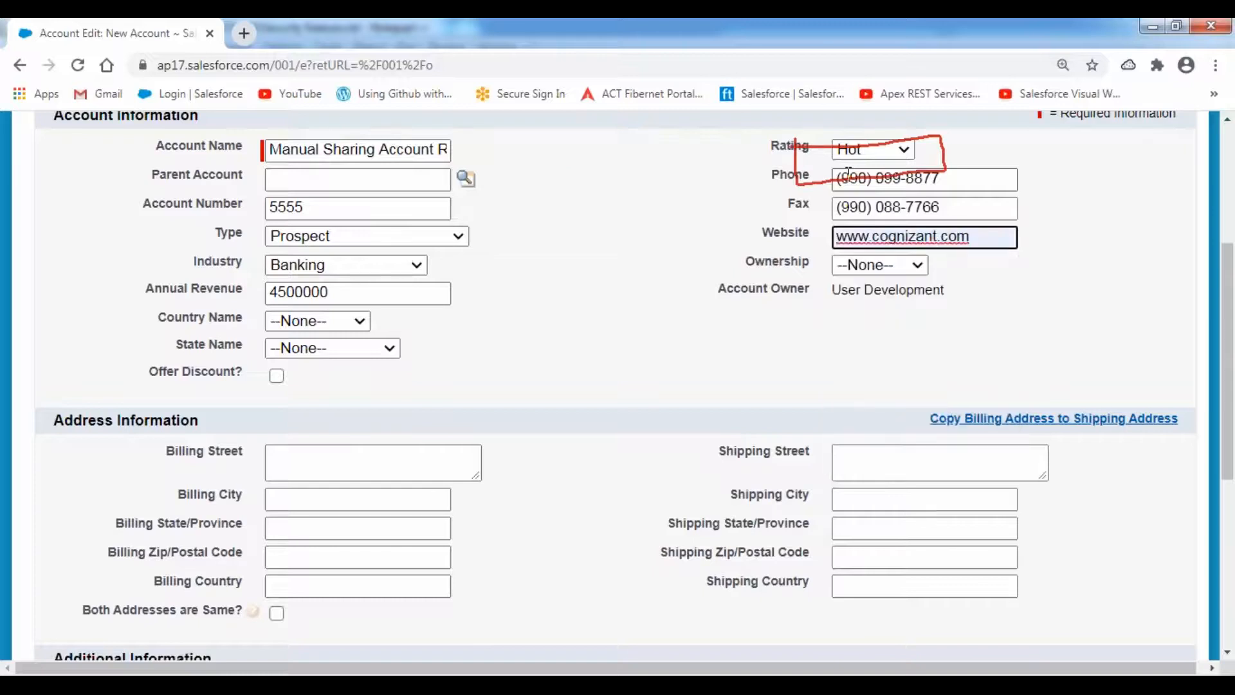
pyautogui.press('Tab')
pyautogui.press('Down')
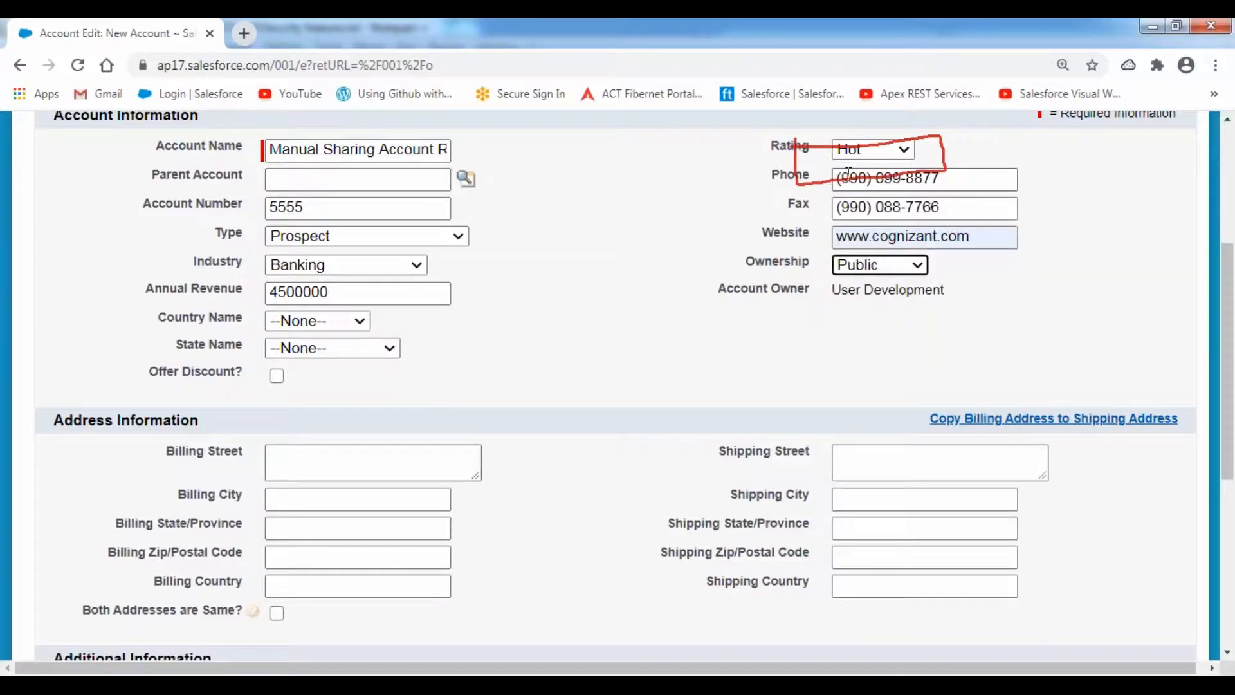
# - Set Customer Priority to High and Active to Yes
pyautogui.scroll(-5, 532, 315)
pyautogui.click(336, 332)
pyautogui.click(314, 373)
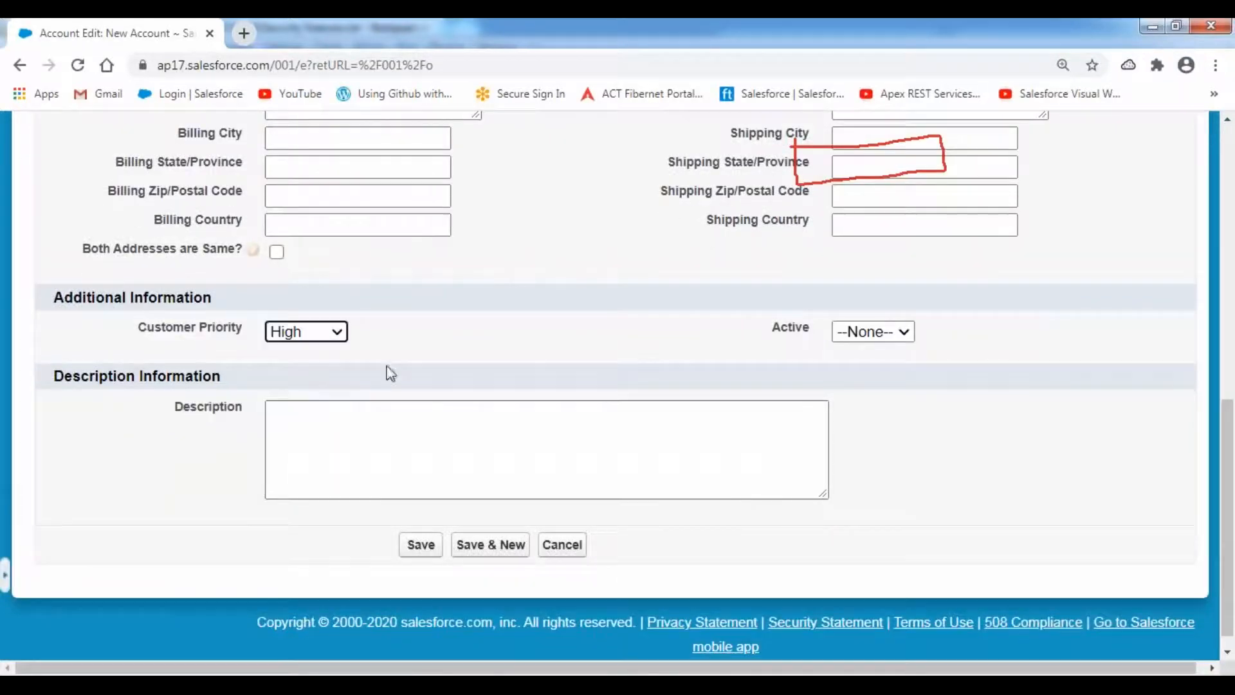
pyautogui.click(903, 332)
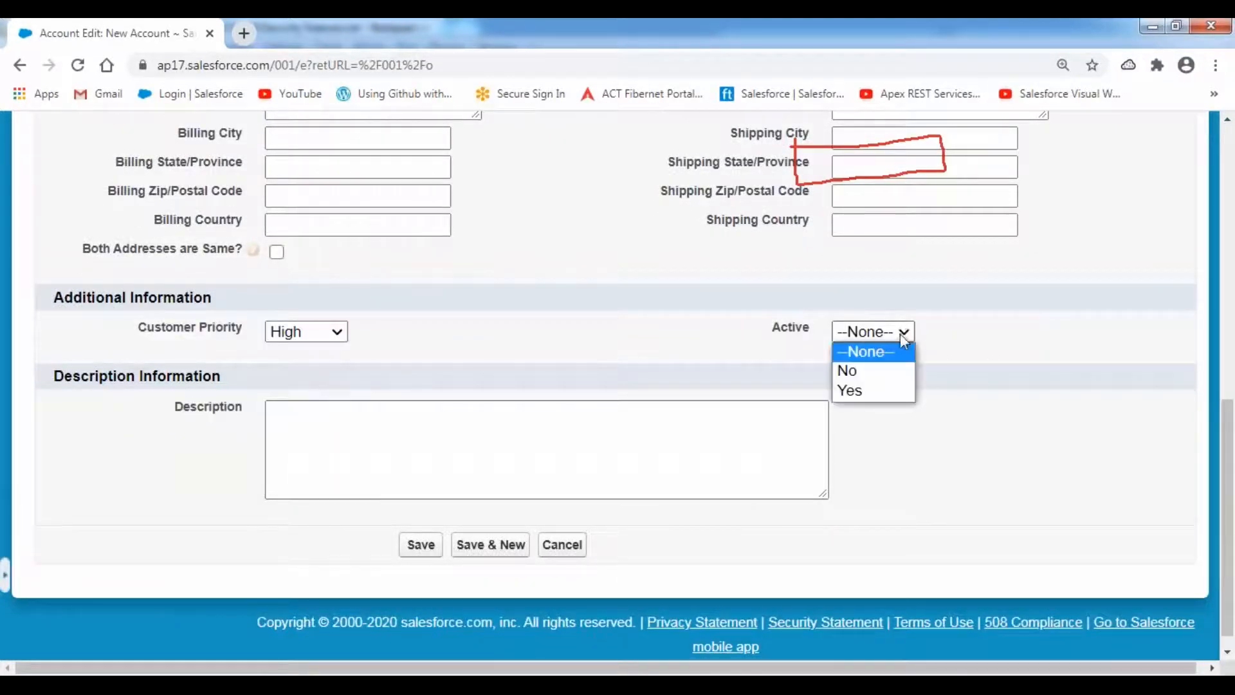
pyautogui.click(855, 390)
pyautogui.click(615, 311)
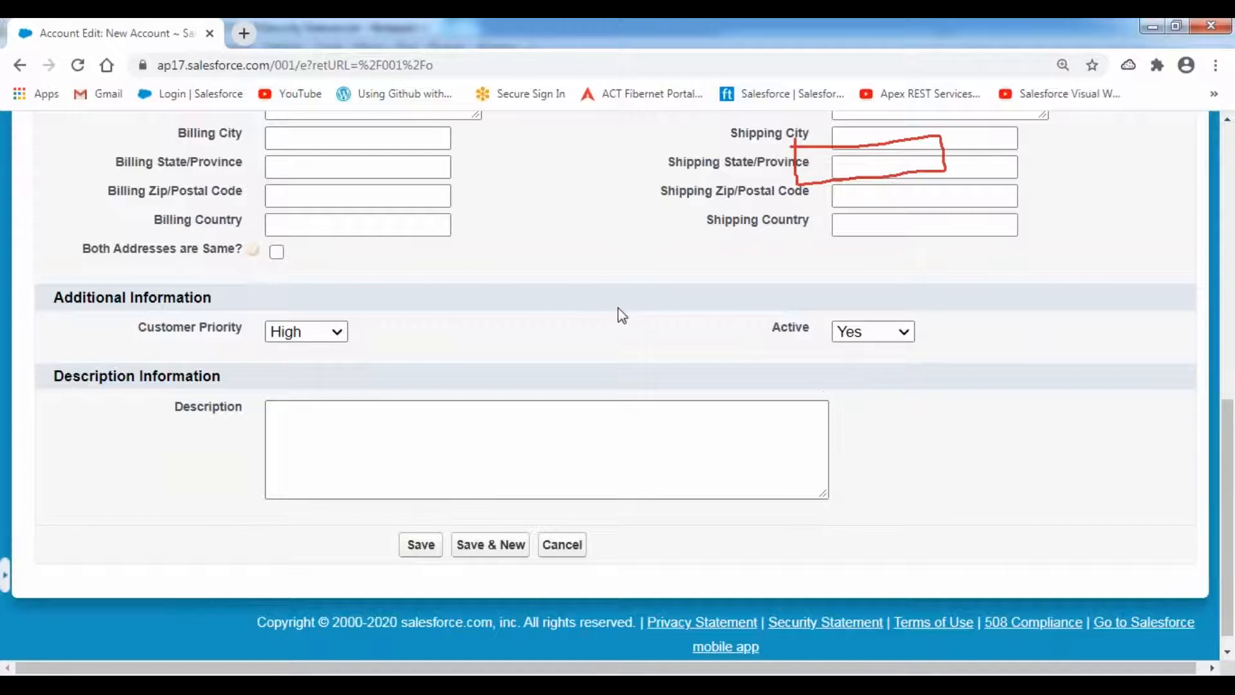
pyautogui.scroll(7, 628, 318)
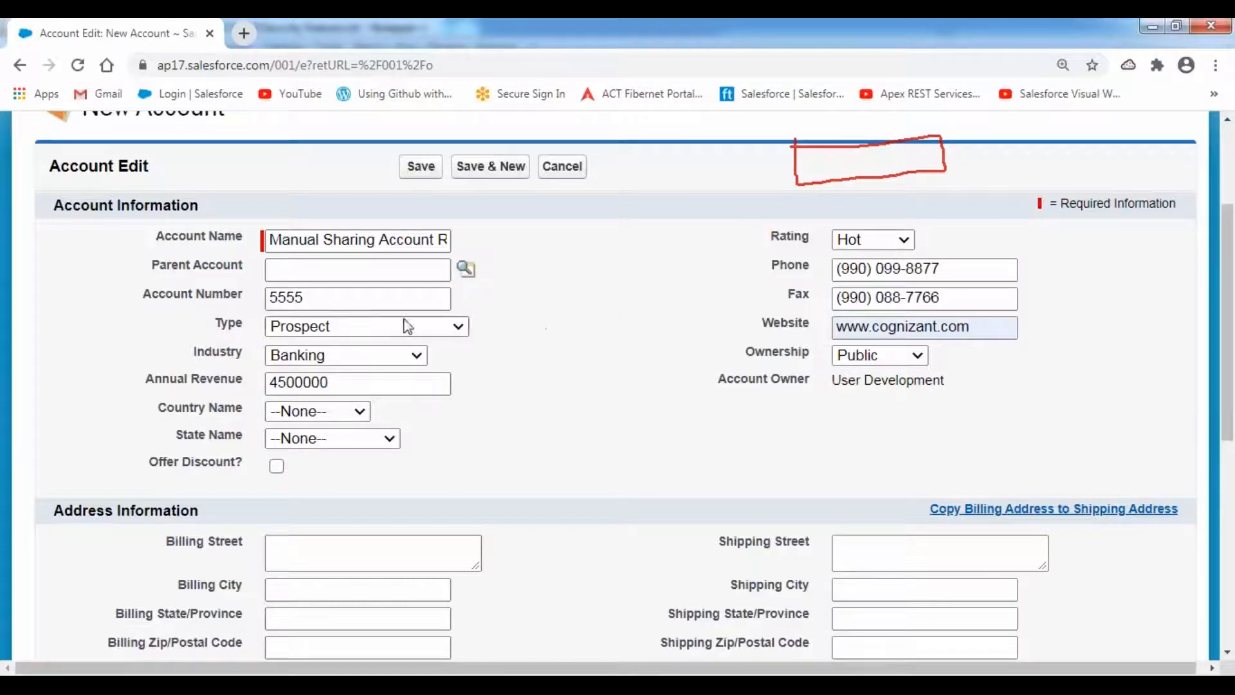
pyautogui.moveTo(267, 241); pyautogui.dragTo(450, 240)
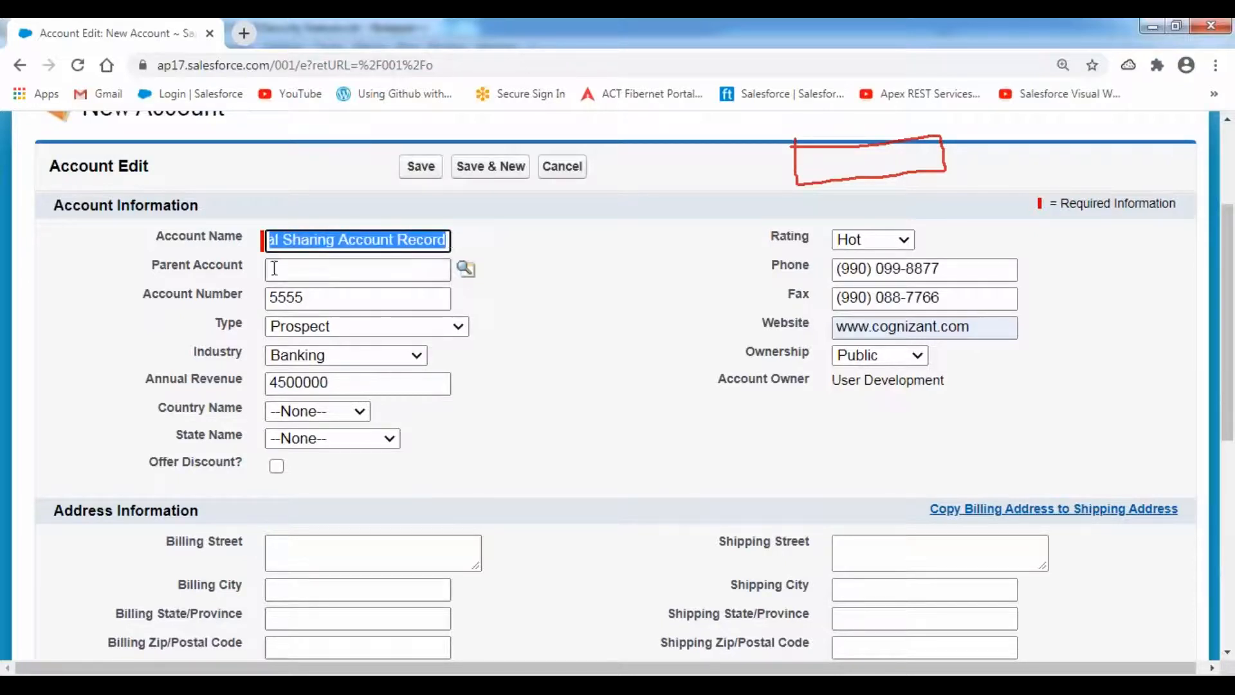
pyautogui.moveTo(150, 269); pyautogui.dragTo(274, 269)
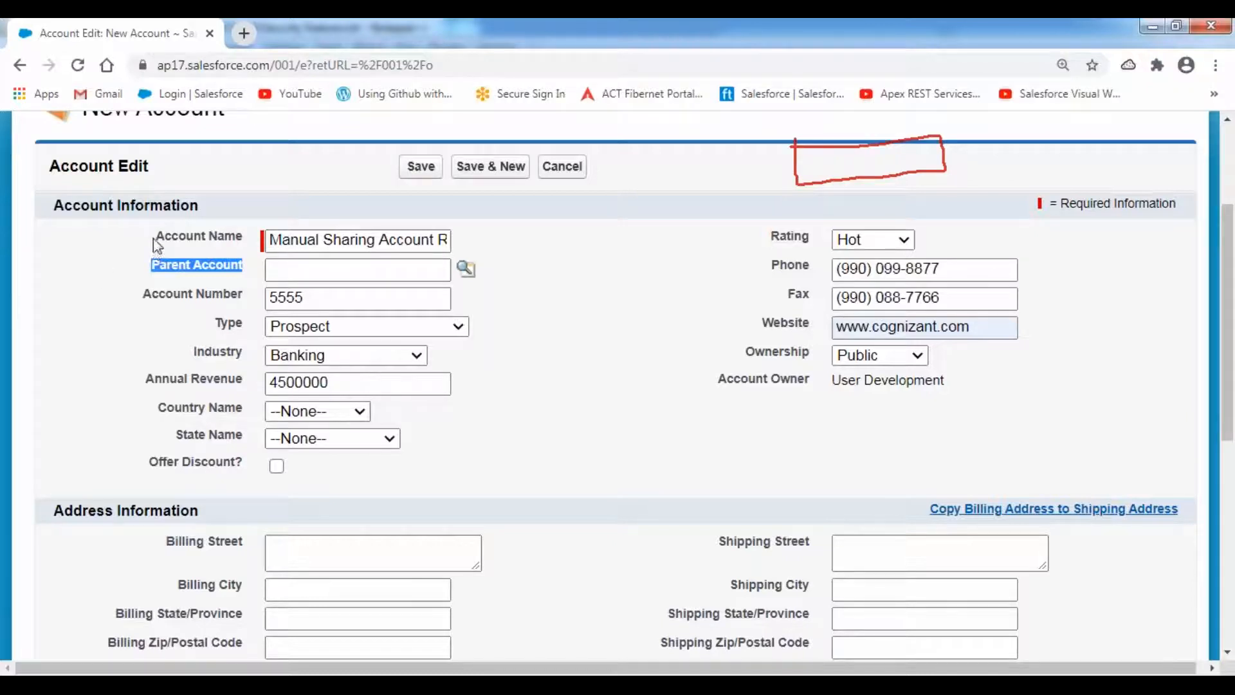
pyautogui.moveTo(153, 238); pyautogui.dragTo(245, 237)
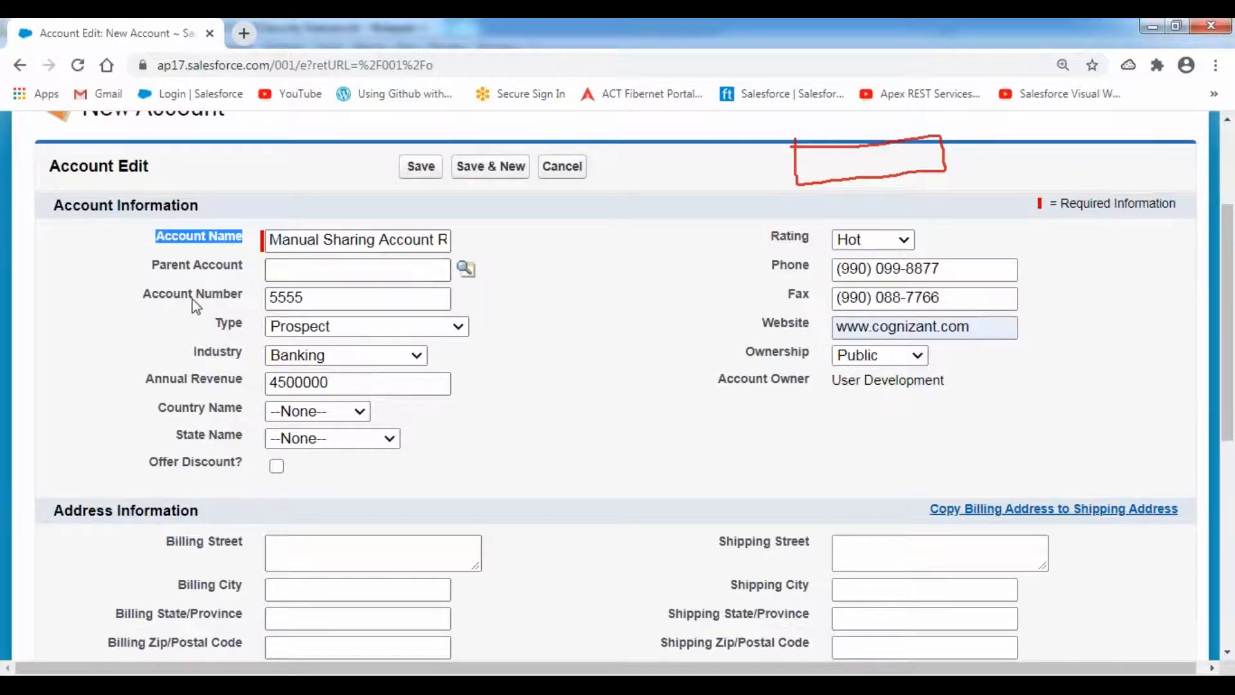
pyautogui.moveTo(154, 270); pyautogui.dragTo(247, 265)
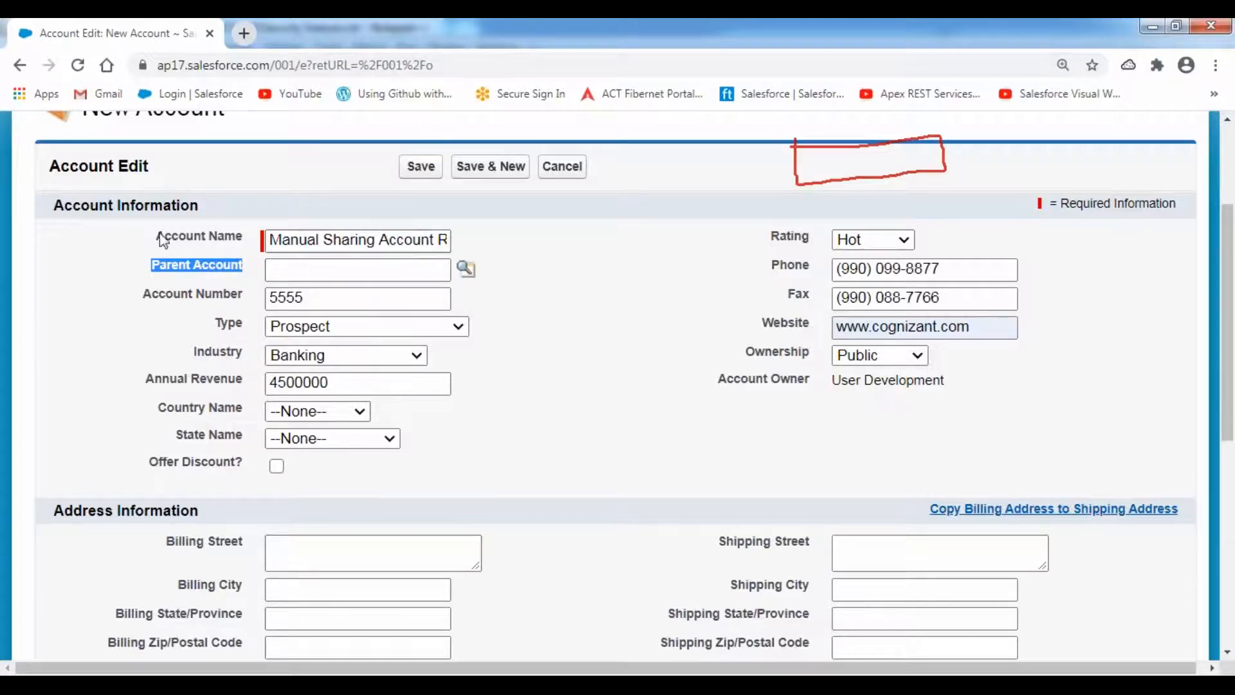
pyautogui.click(181, 241)
pyautogui.moveTo(181, 242); pyautogui.dragTo(256, 241)
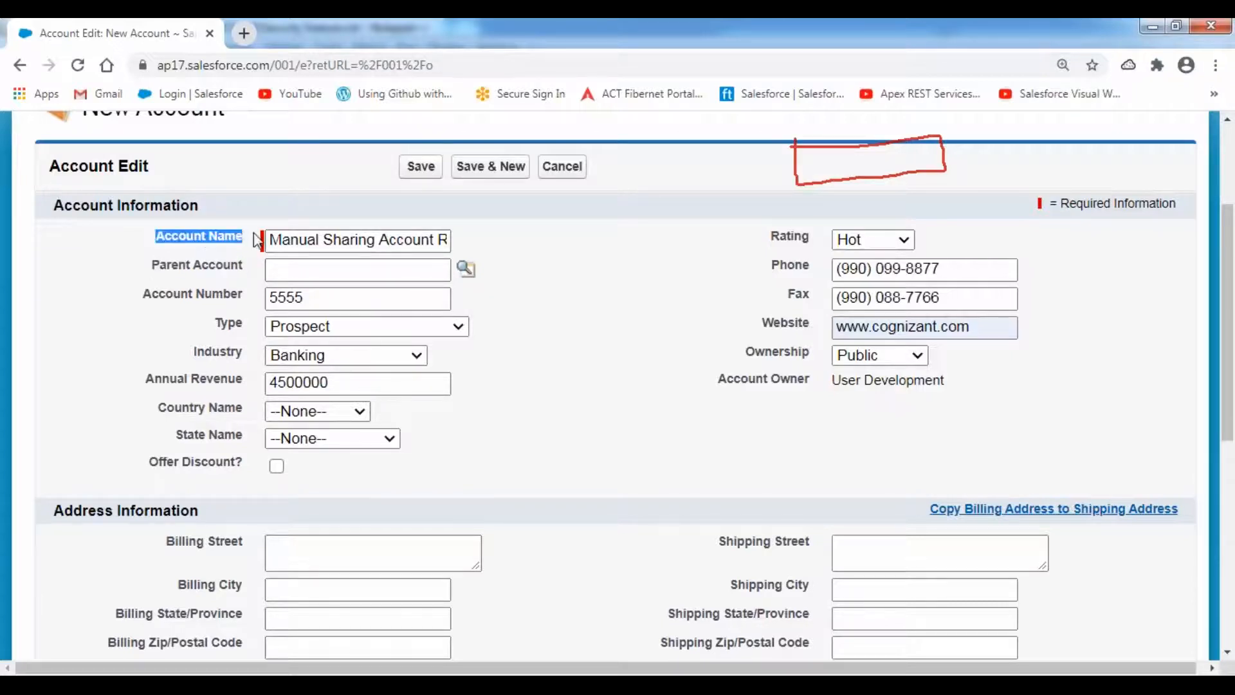
pyautogui.moveTo(153, 265); pyautogui.dragTo(256, 267)
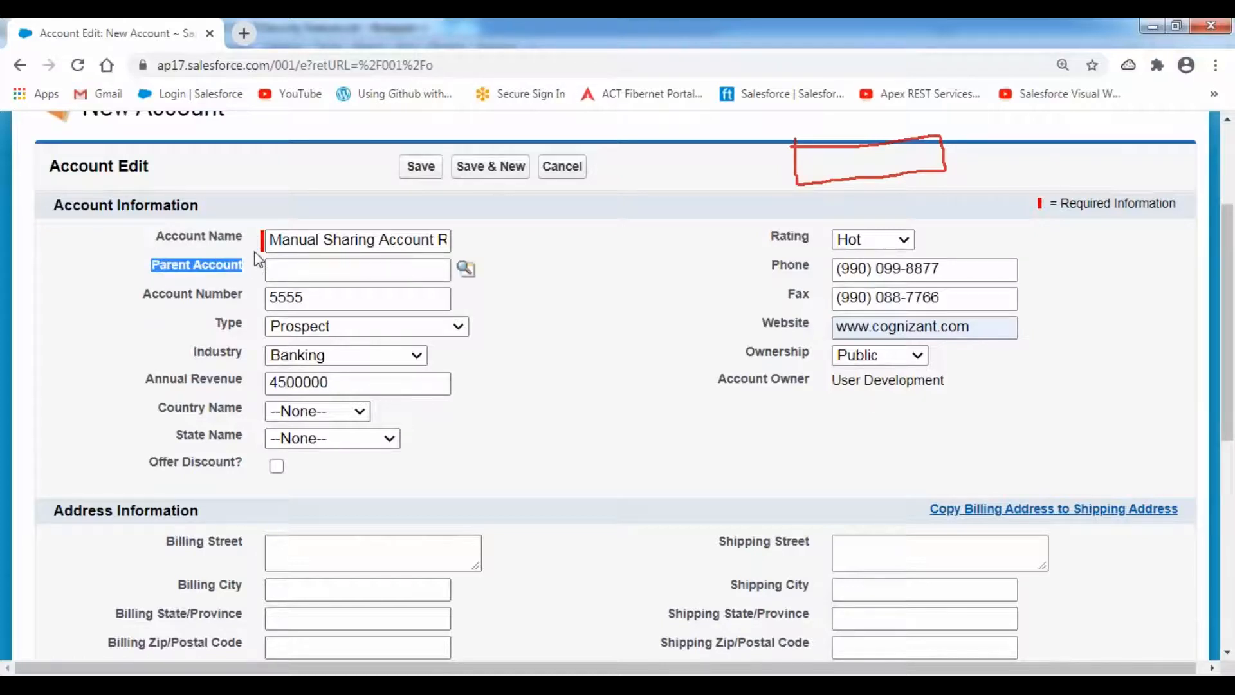
pyautogui.moveTo(157, 239); pyautogui.dragTo(243, 240)
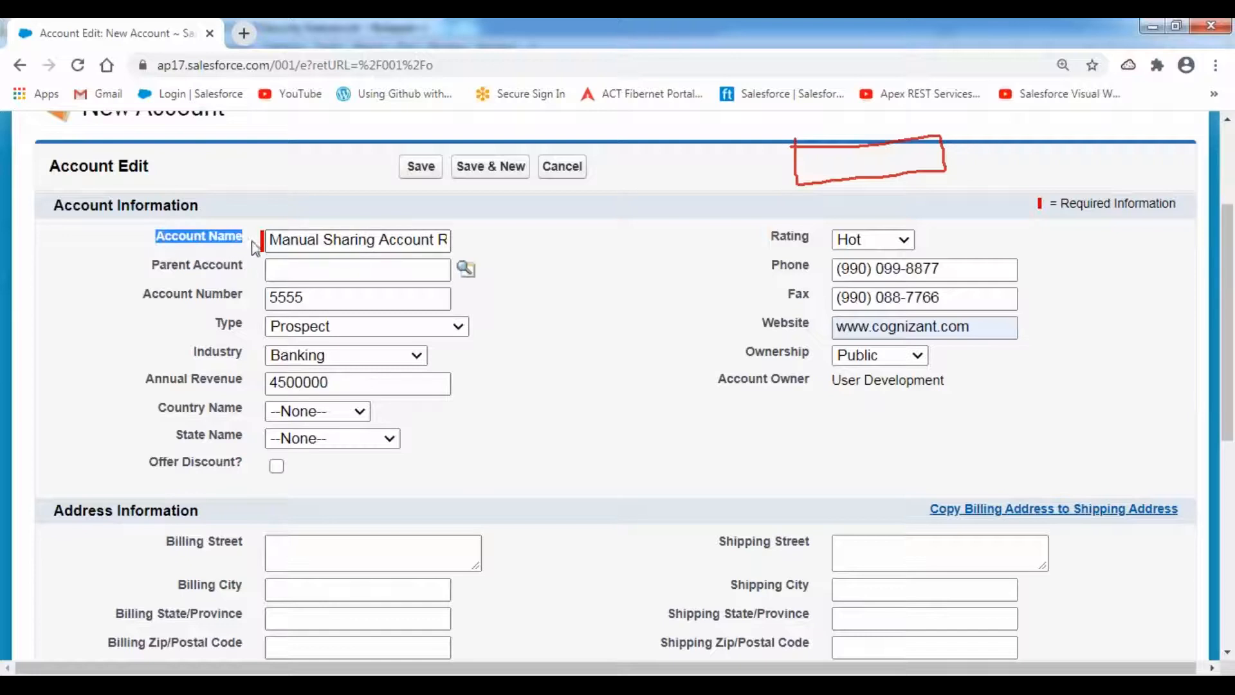
pyautogui.click(270, 199)
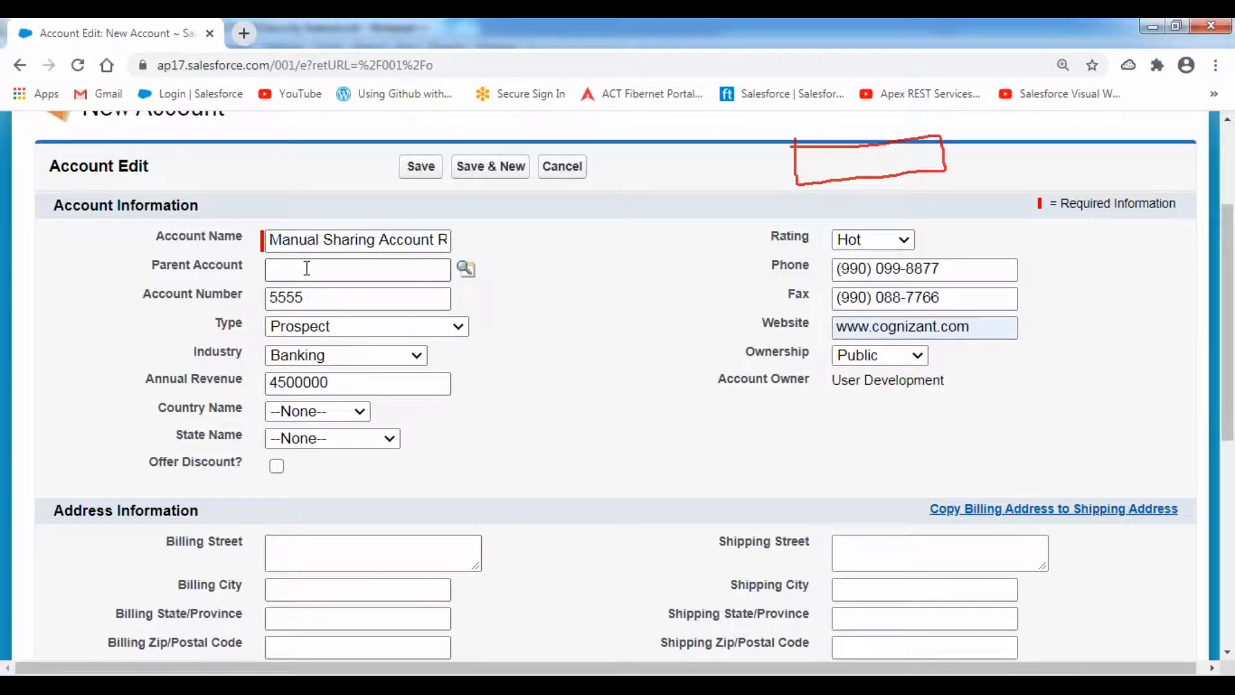
# - Attempt to save the account, then return to the form and review its filled fields
pyautogui.click(420, 166)
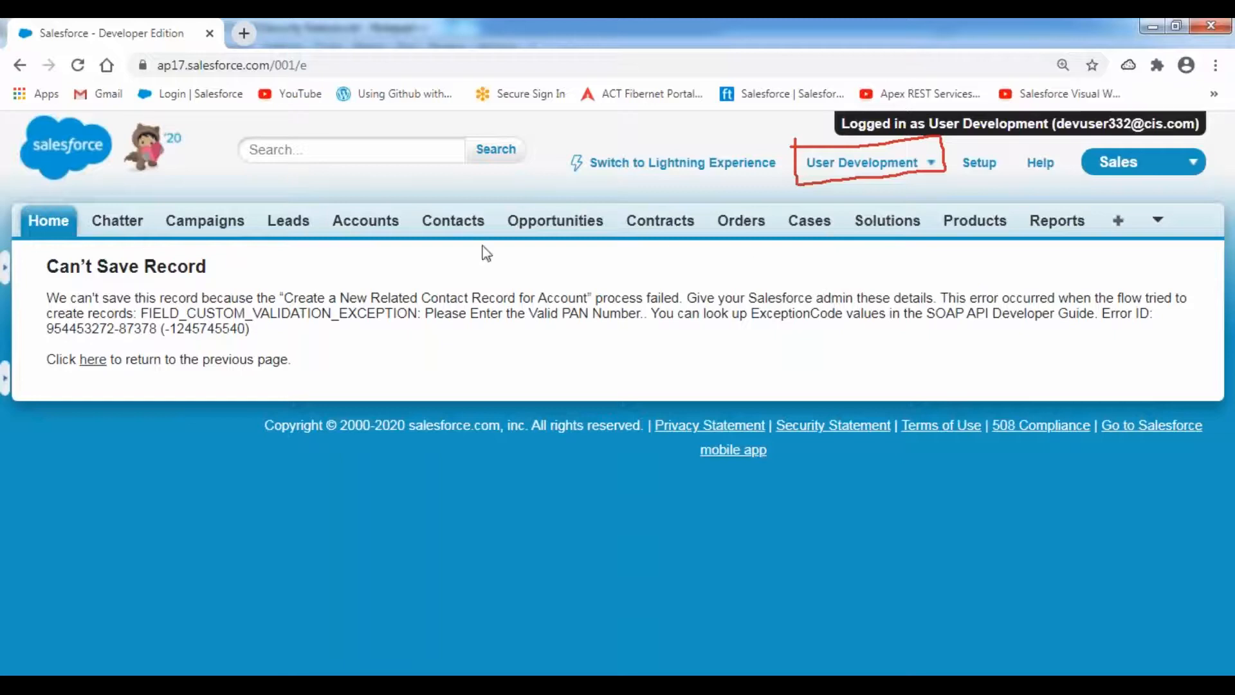
pyautogui.click(20, 66)
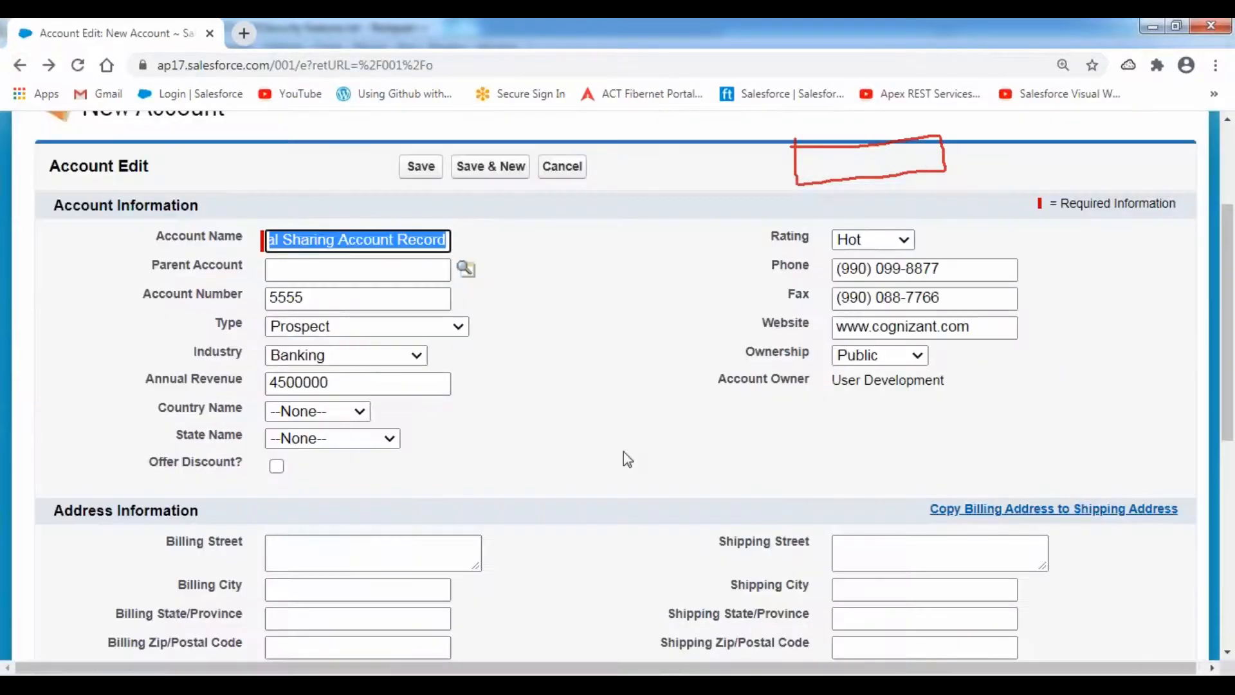
pyautogui.scroll(-4, 623, 452)
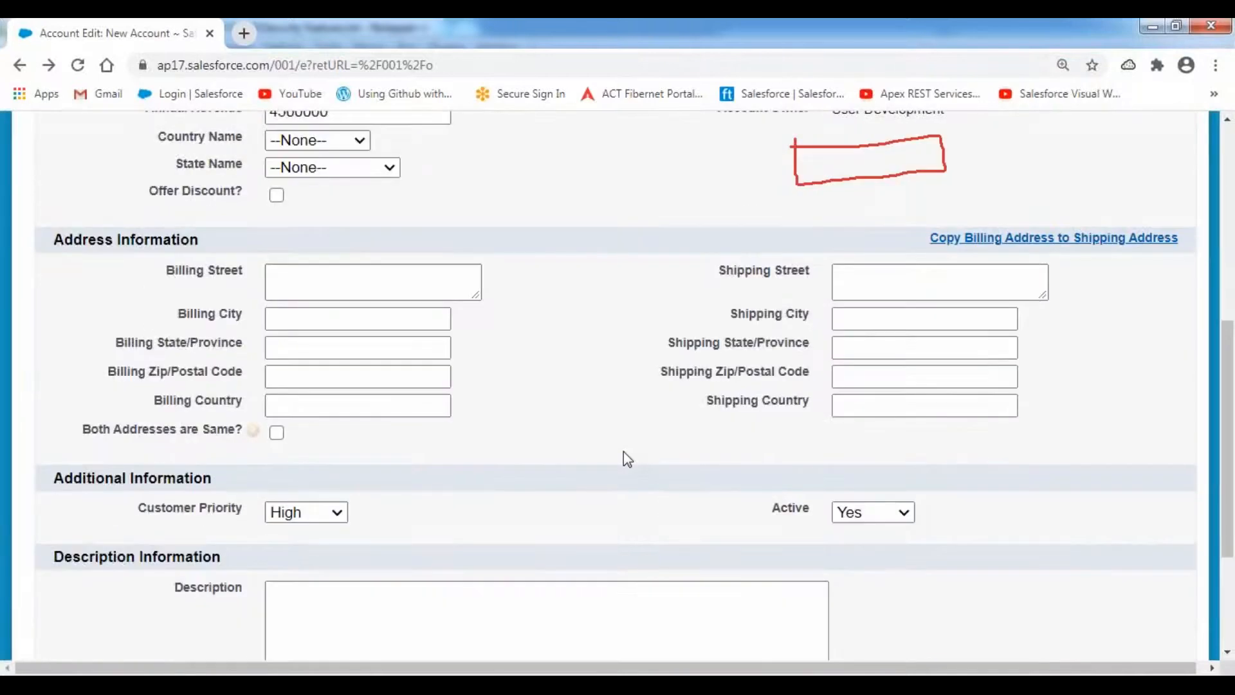
pyautogui.scroll(-1, 623, 452)
pyautogui.scroll(4, 623, 452)
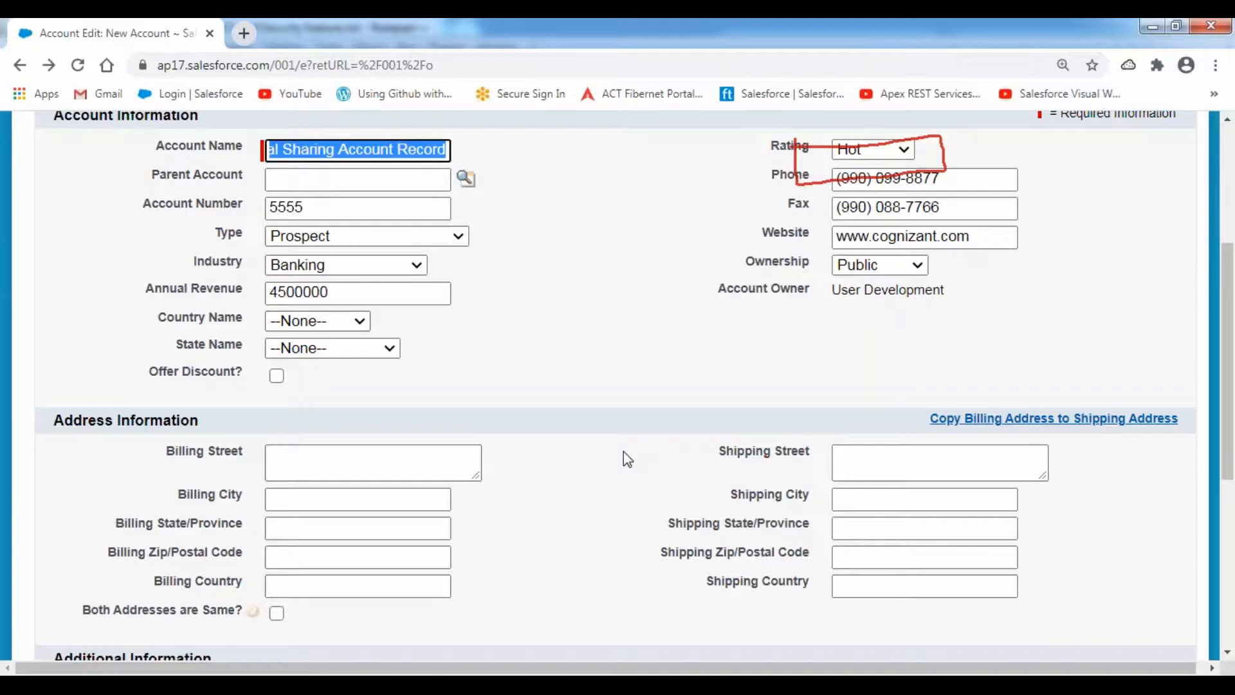
pyautogui.scroll(1, 624, 452)
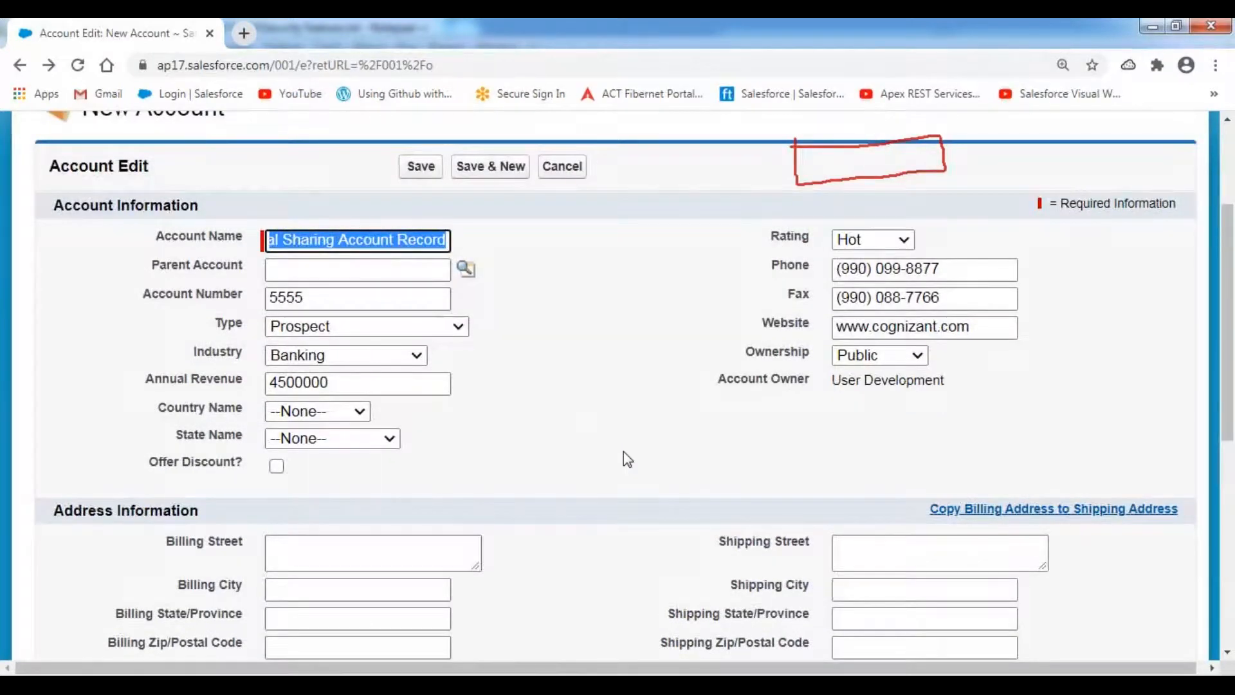
pyautogui.scroll(-4, 595, 423)
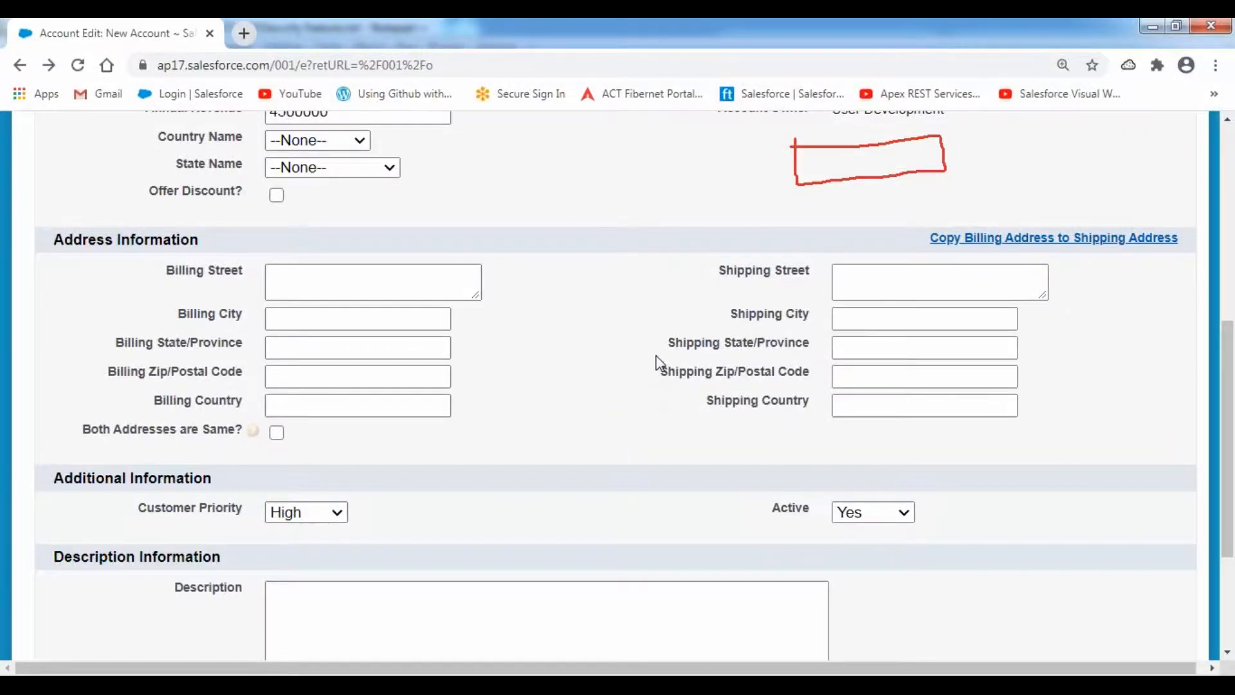
pyautogui.scroll(6, 659, 363)
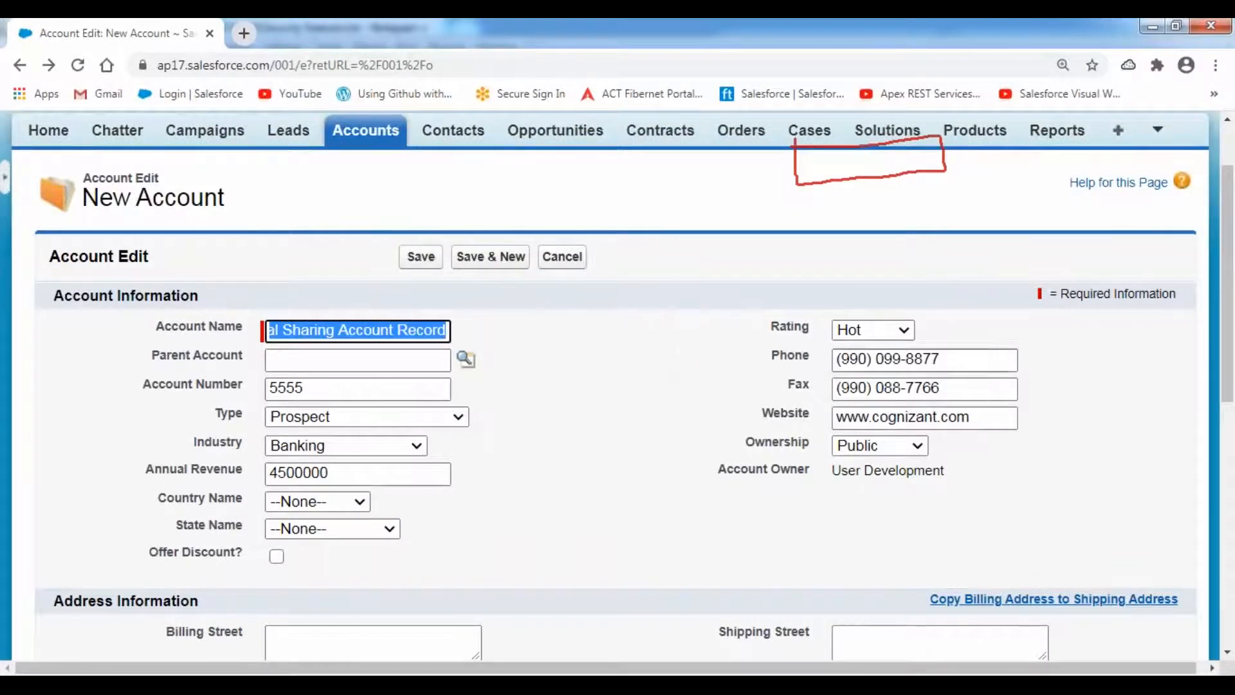
pyautogui.scroll(2, 851, 340)
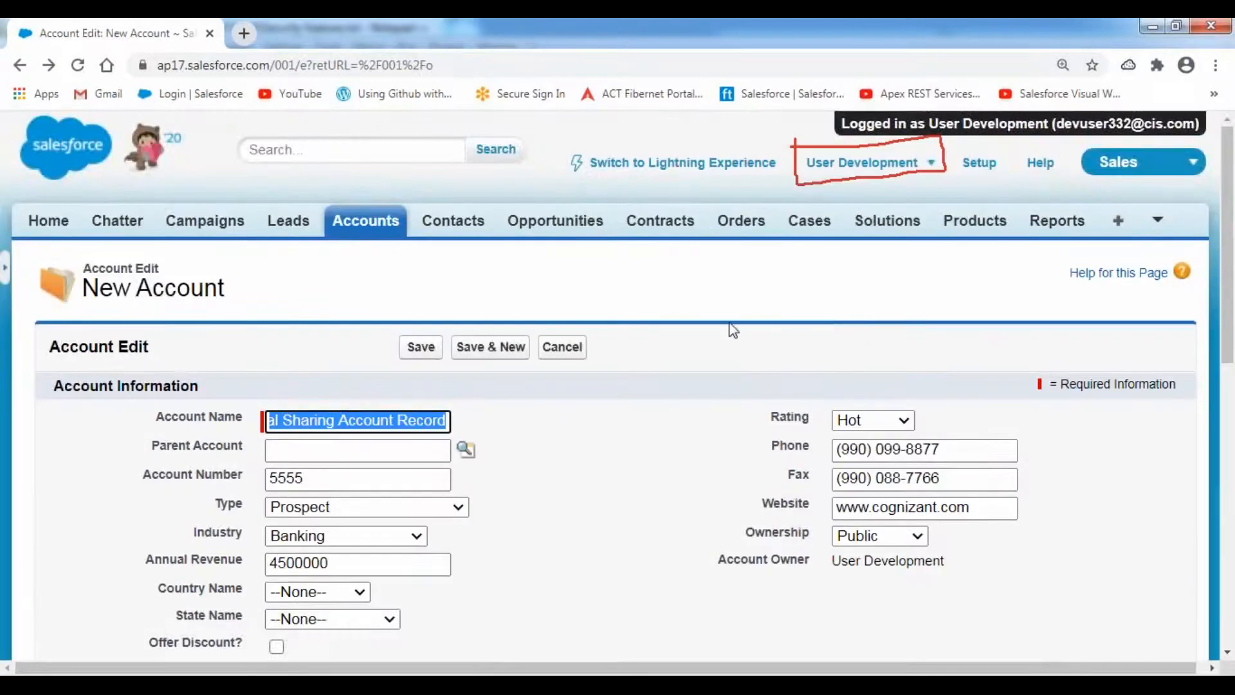
# - Log out the Development user and view the administrator's accounts list
pyautogui.click(930, 164)
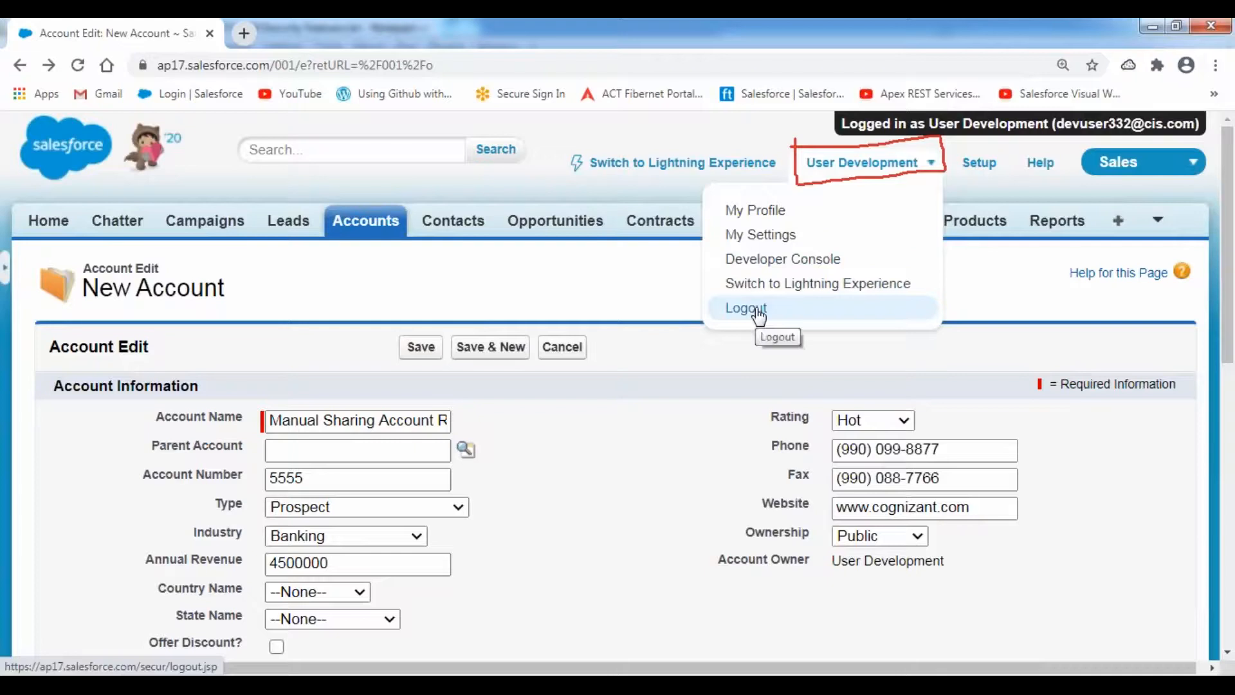
pyautogui.click(746, 308)
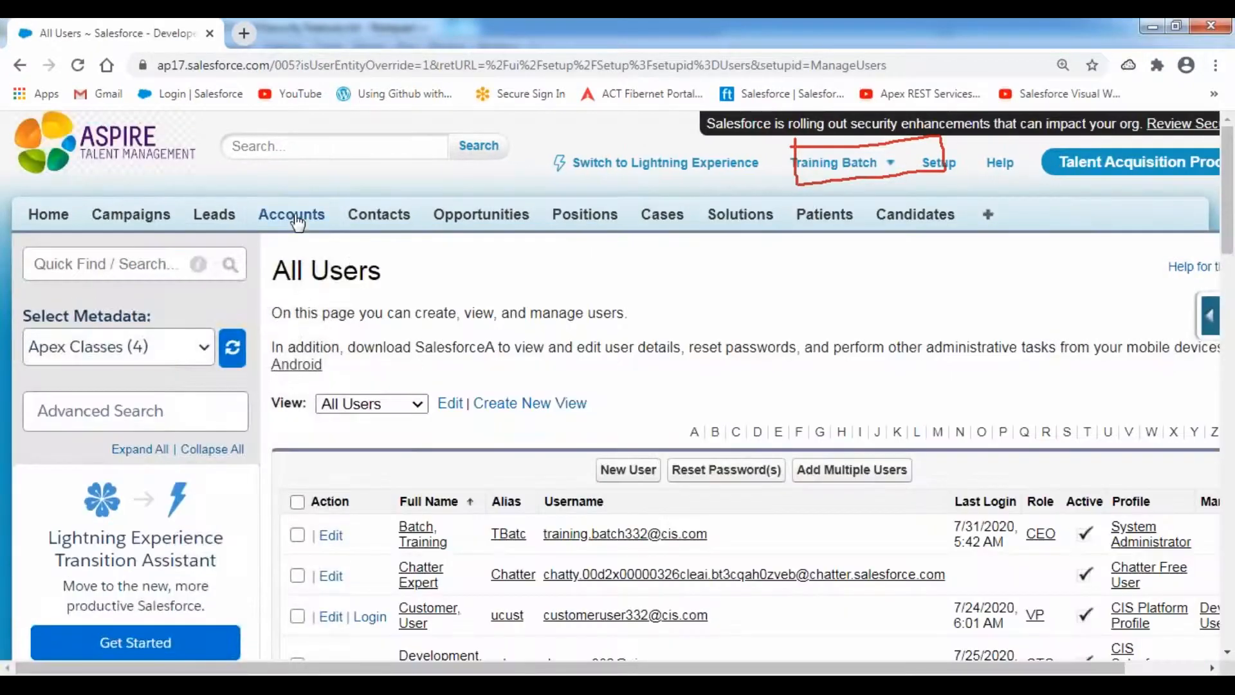
pyautogui.click(291, 215)
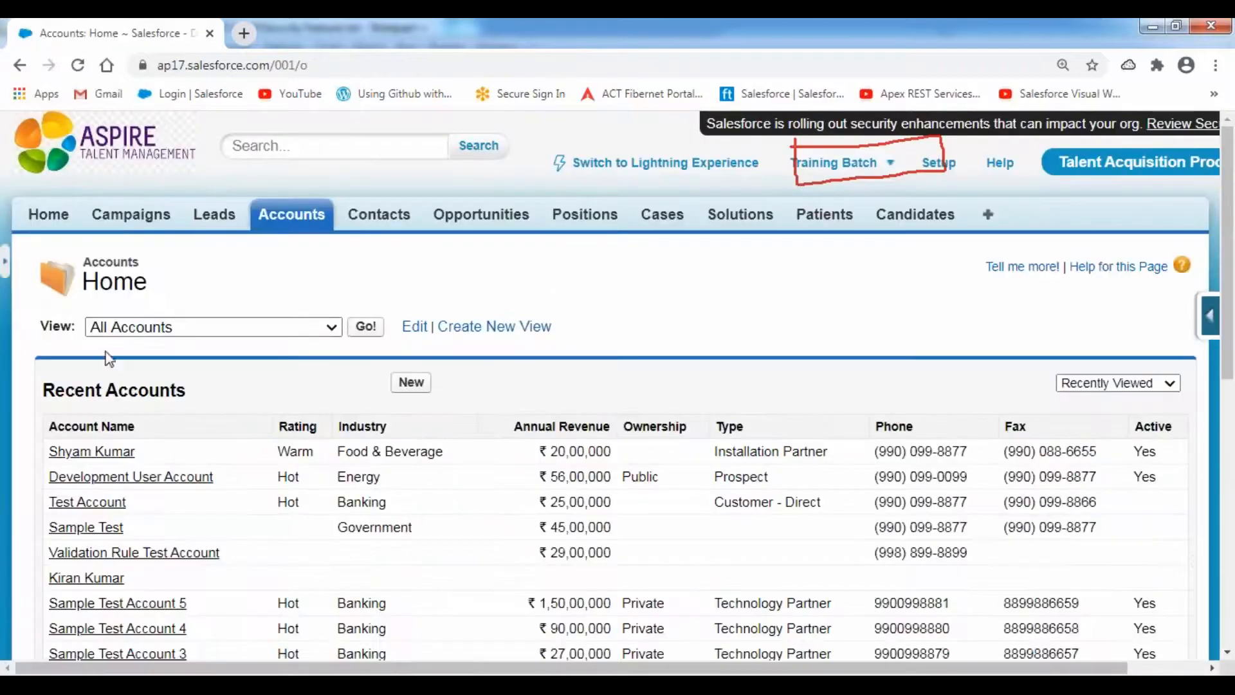
# - Go to Setup > Customize > Accounts > Page Layouts to list the account layouts
pyautogui.click(938, 171)
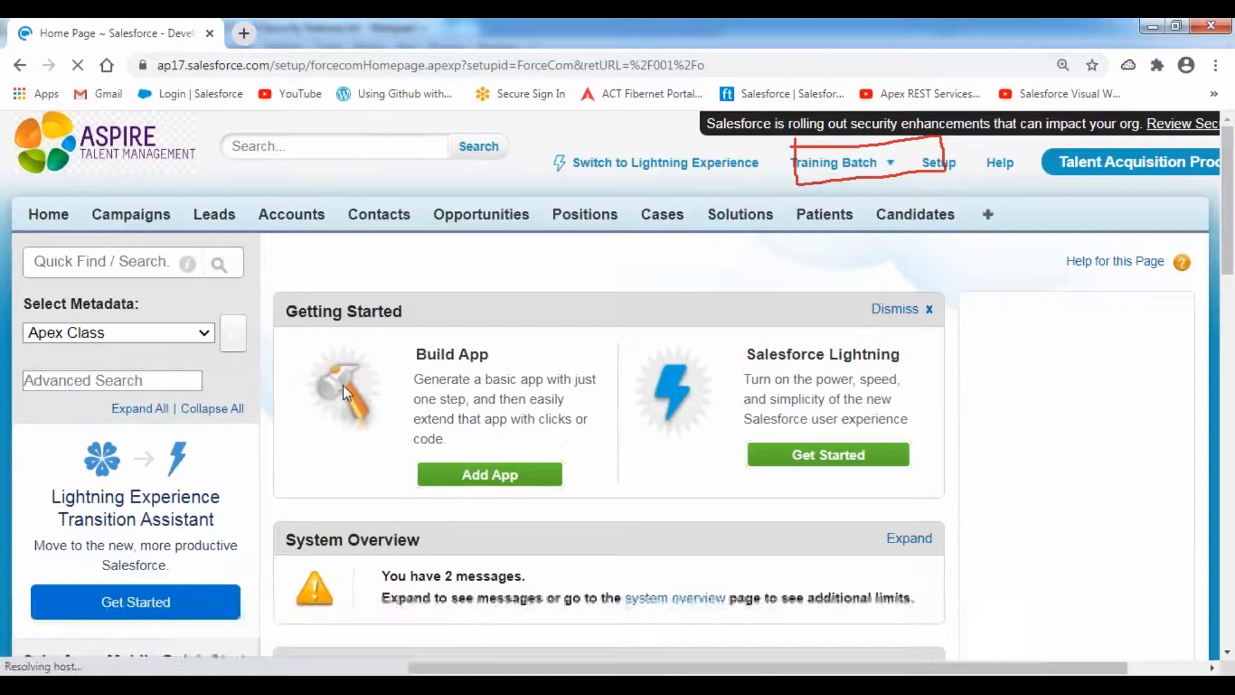
pyautogui.scroll(-7, 342, 384)
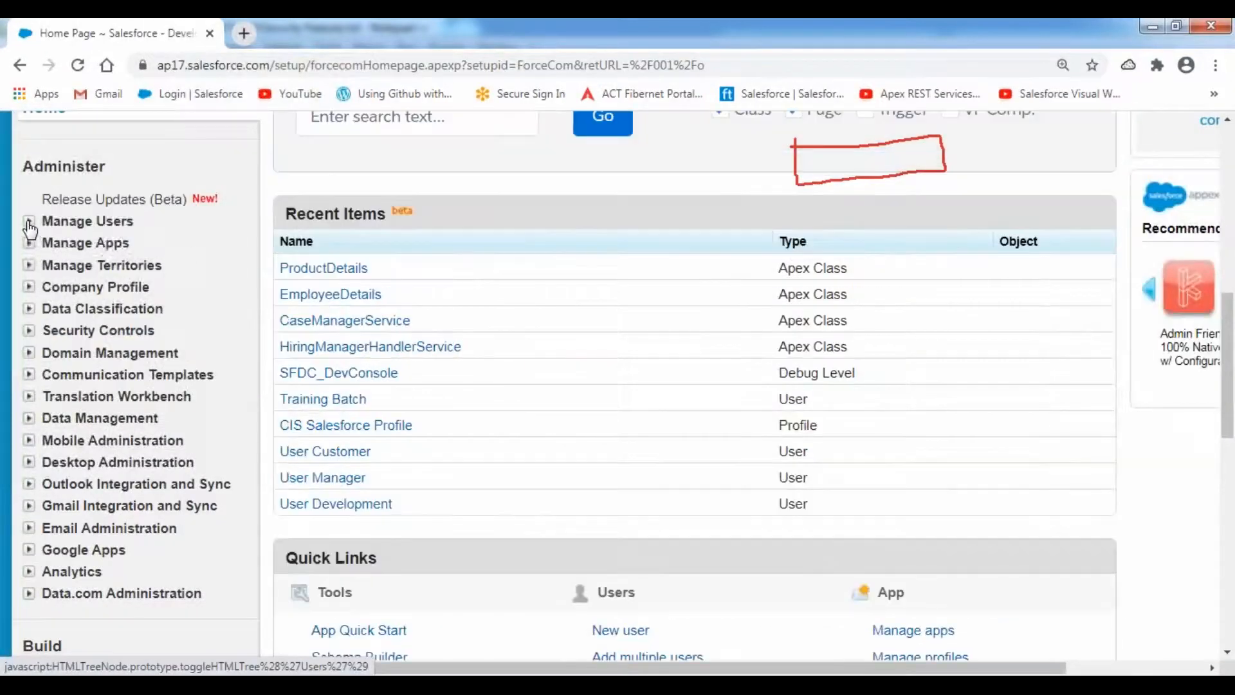
pyautogui.scroll(-10, 128, 438)
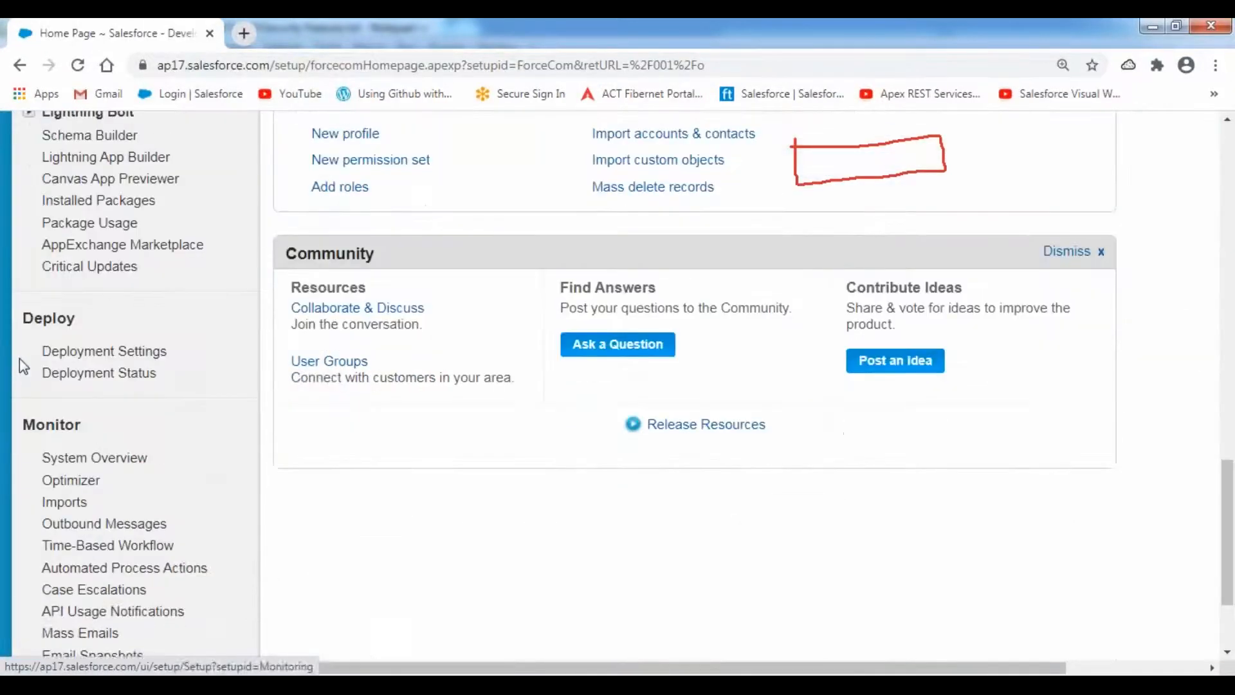
pyautogui.scroll(4, 79, 287)
pyautogui.click(78, 295)
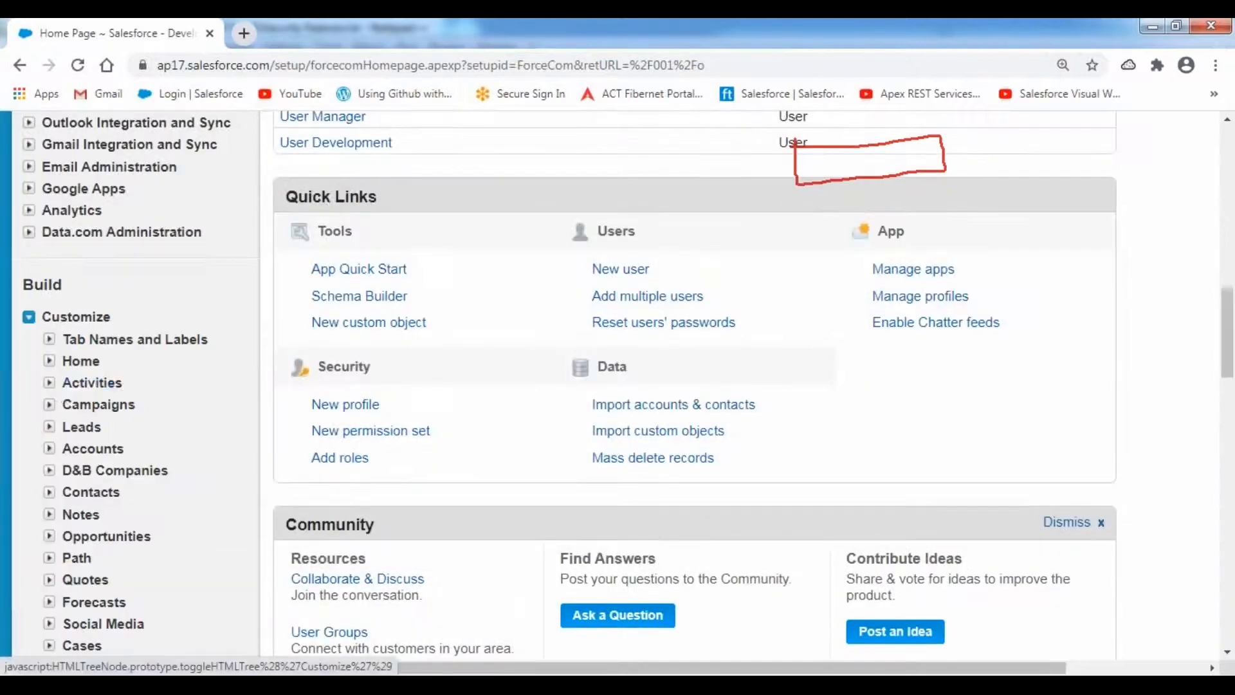
pyautogui.click(50, 446)
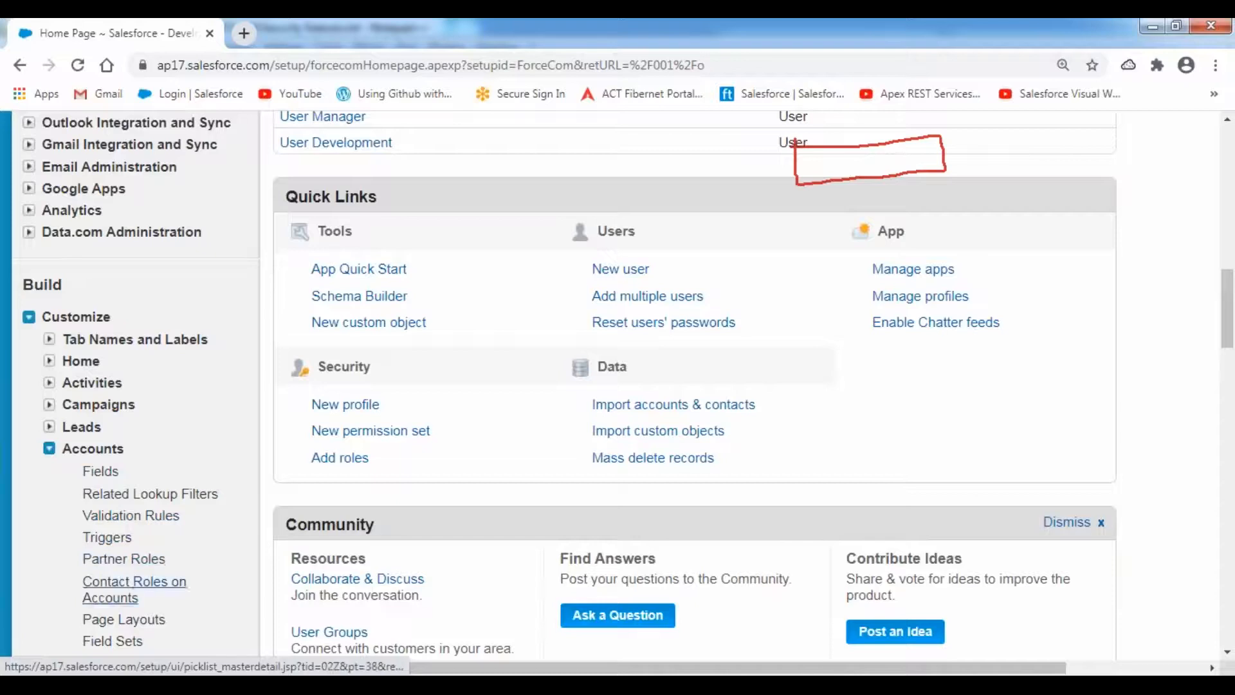
pyautogui.click(121, 625)
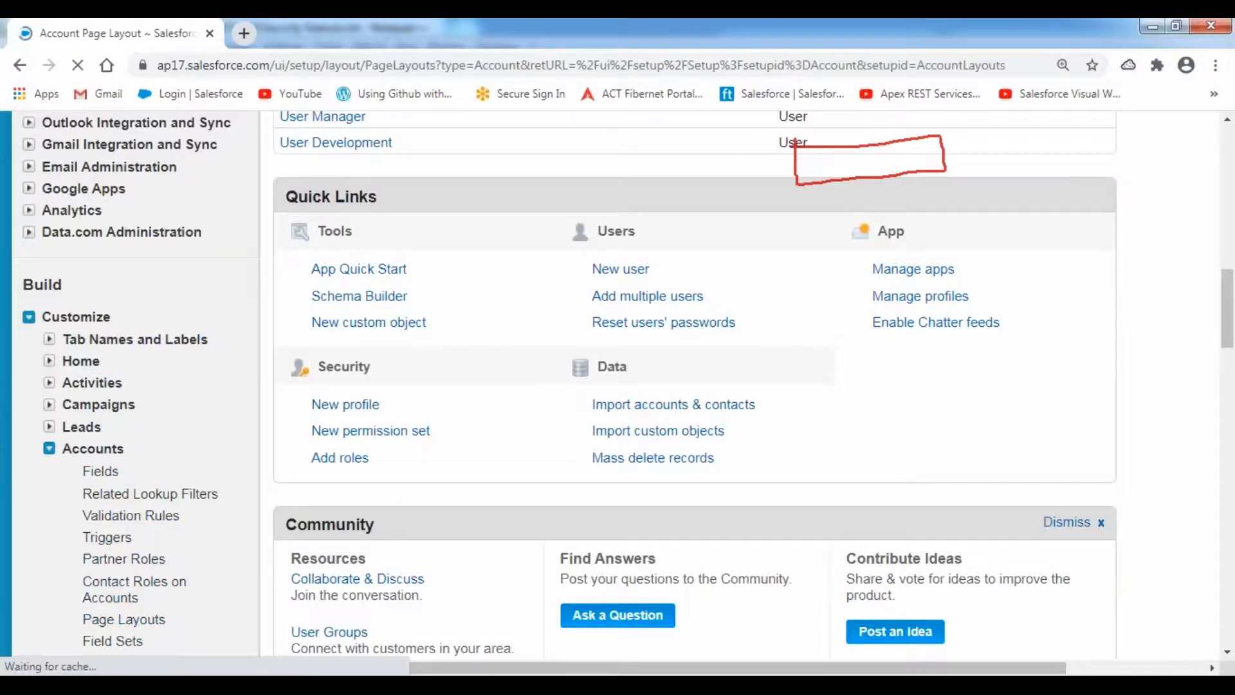
pyautogui.scroll(-3, 693, 368)
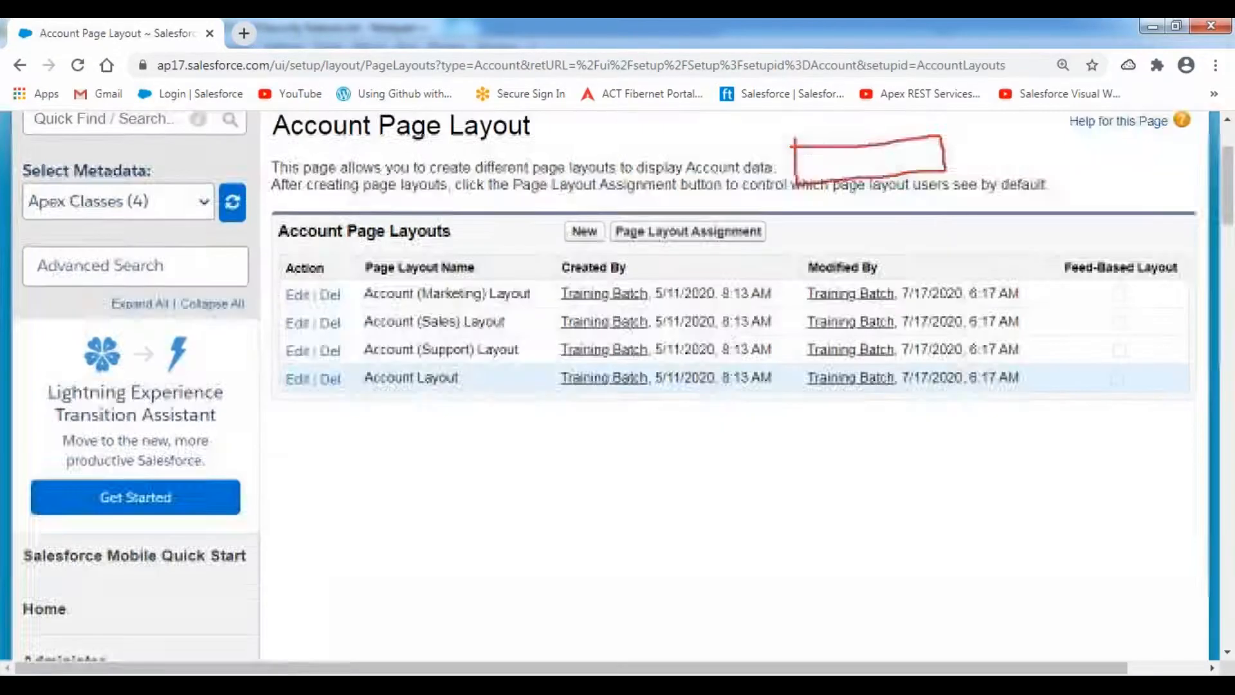
pyautogui.click(298, 346)
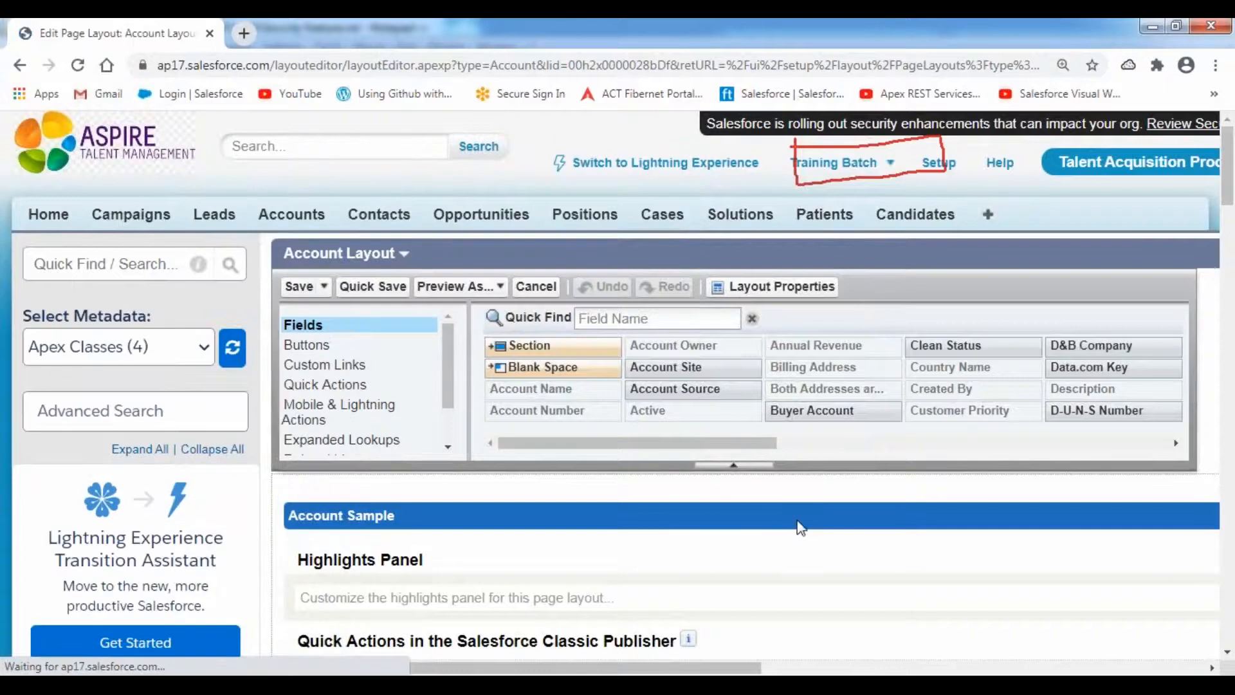
pyautogui.scroll(-10, 799, 525)
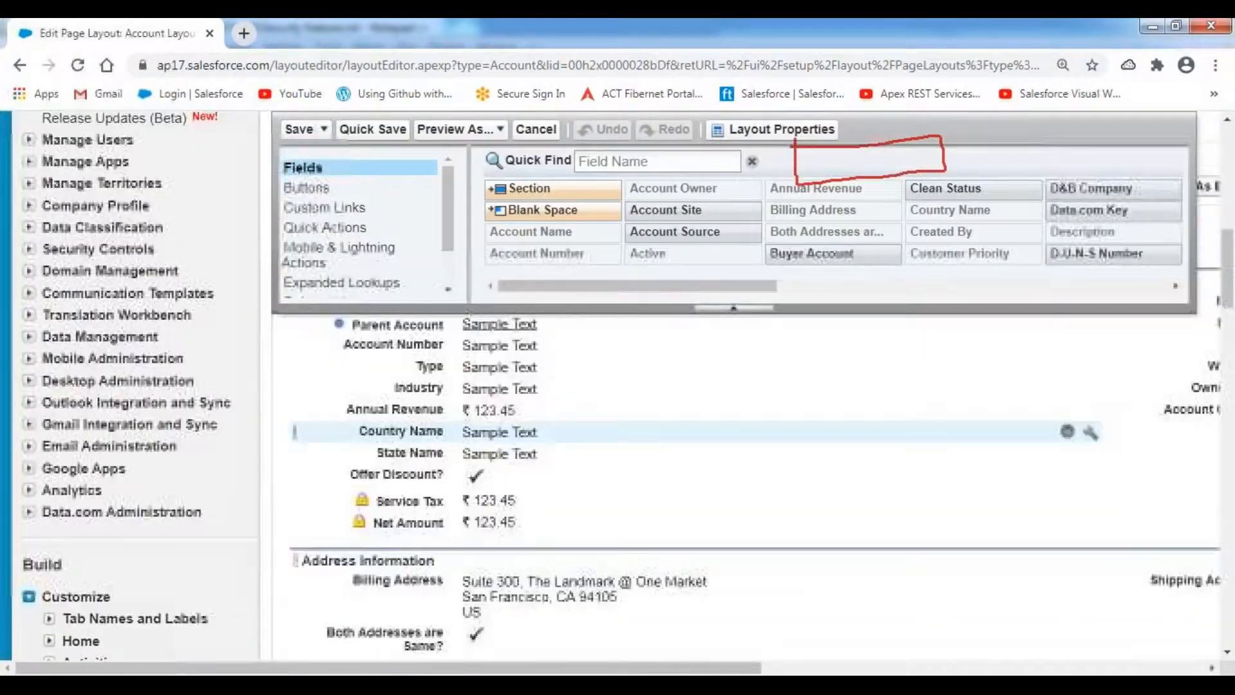
pyautogui.scroll(-2, 707, 489)
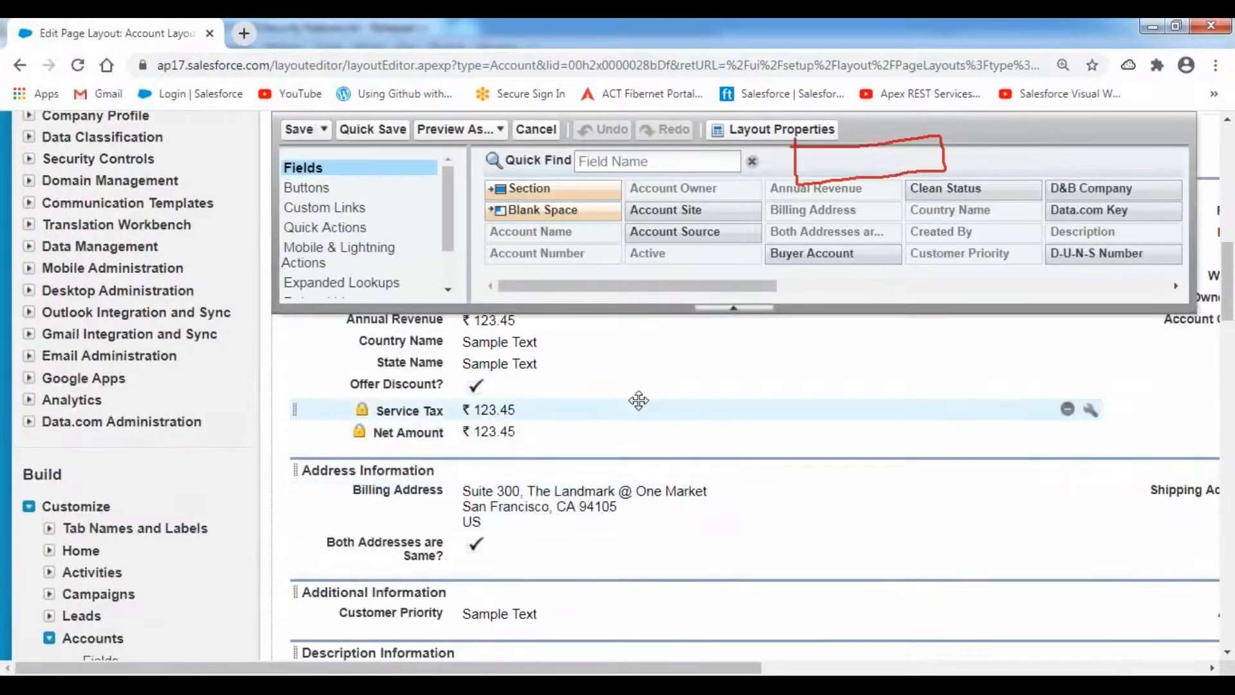
pyautogui.moveTo(664, 291); pyautogui.dragTo(1058, 287)
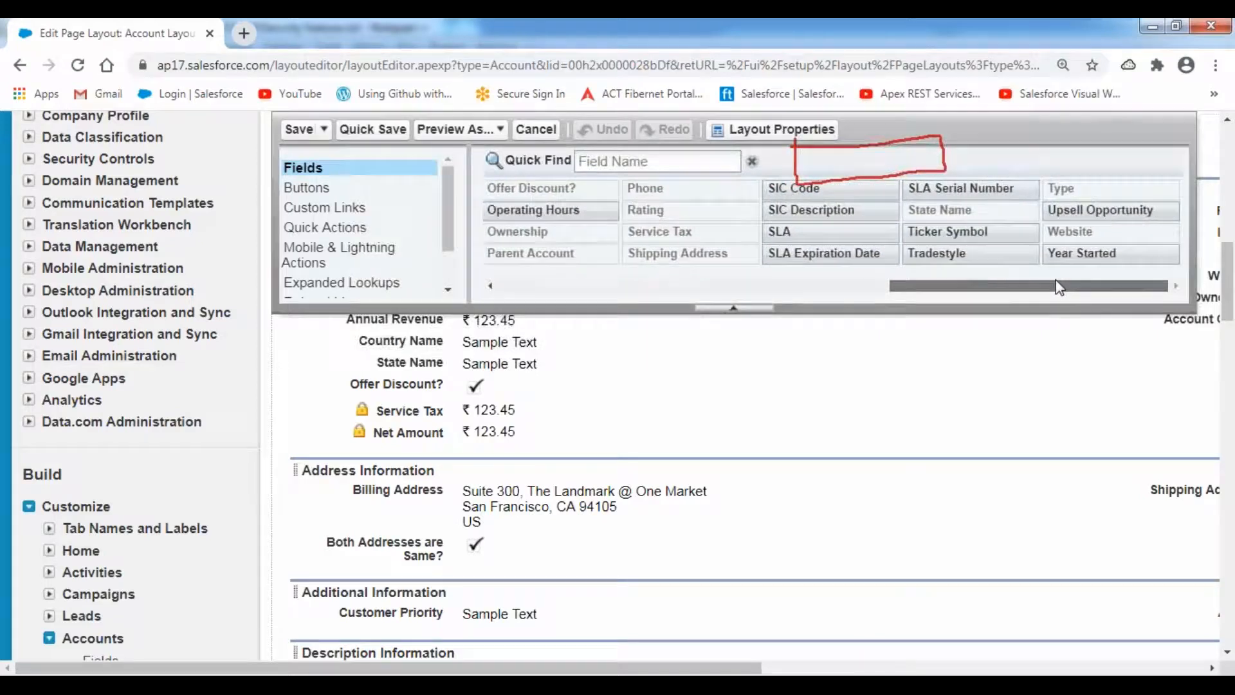
pyautogui.moveTo(1058, 288); pyautogui.dragTo(619, 293)
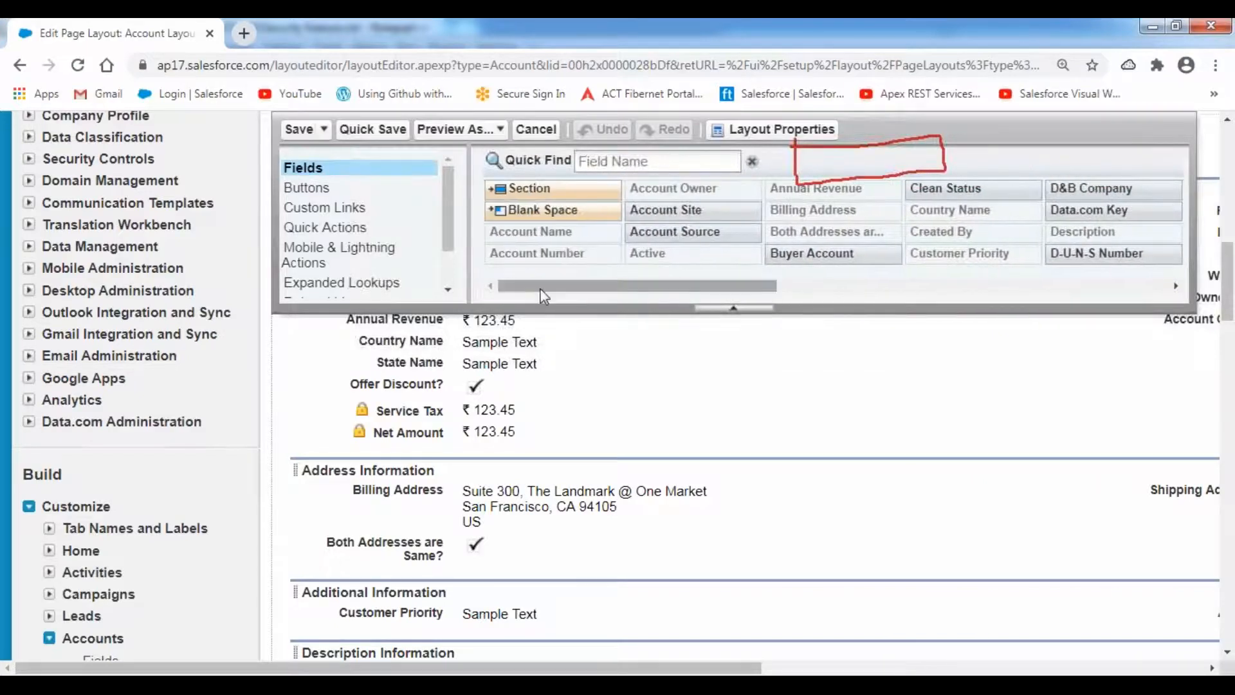
pyautogui.click(534, 131)
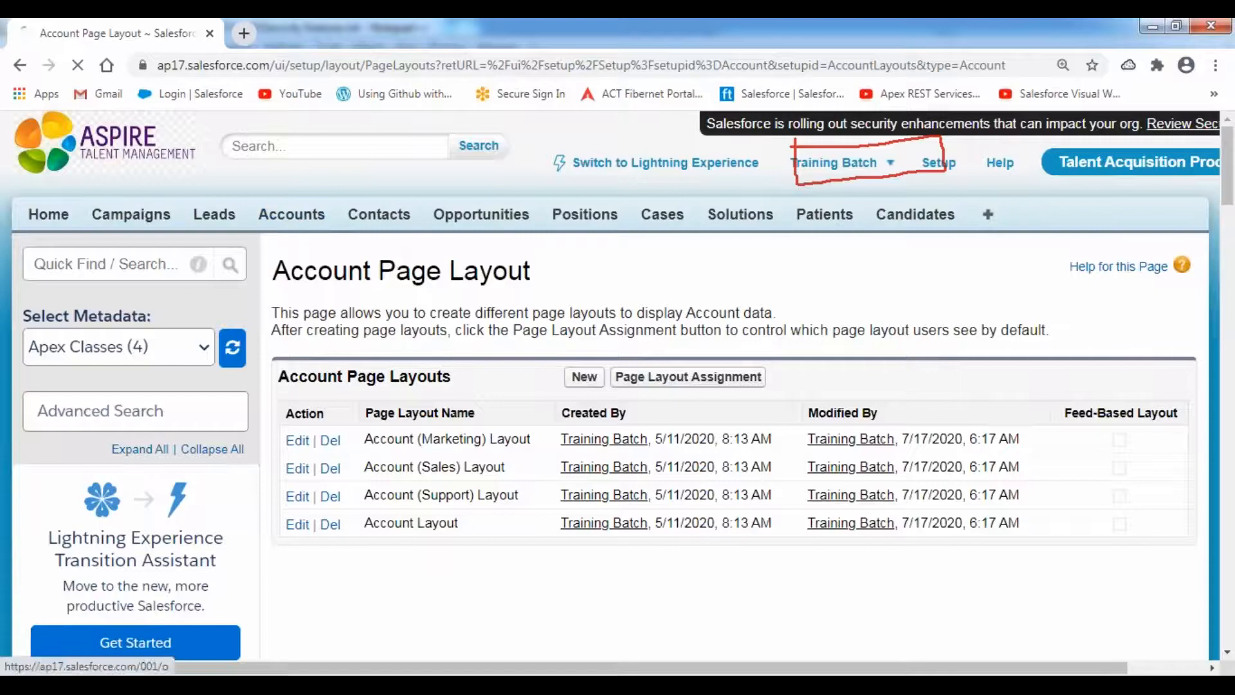
# - From the Accounts home, open the Account Fields list and scroll through it
pyautogui.click(291, 214)
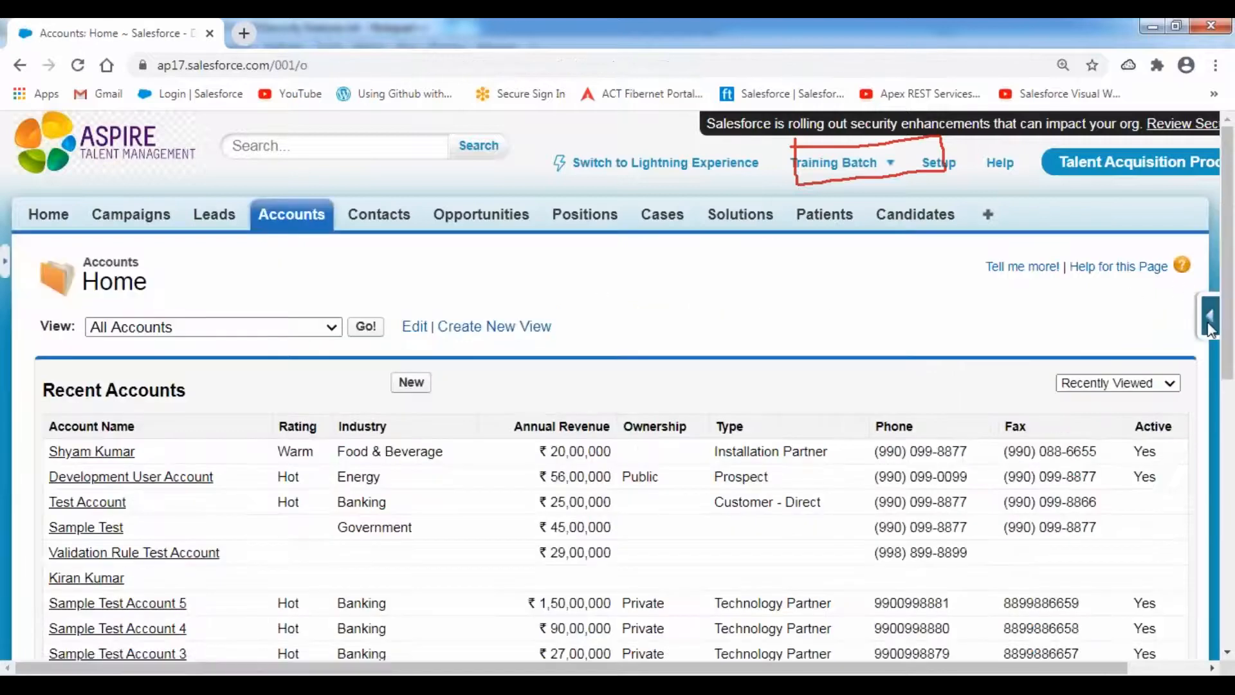
pyautogui.moveTo(1209, 329)
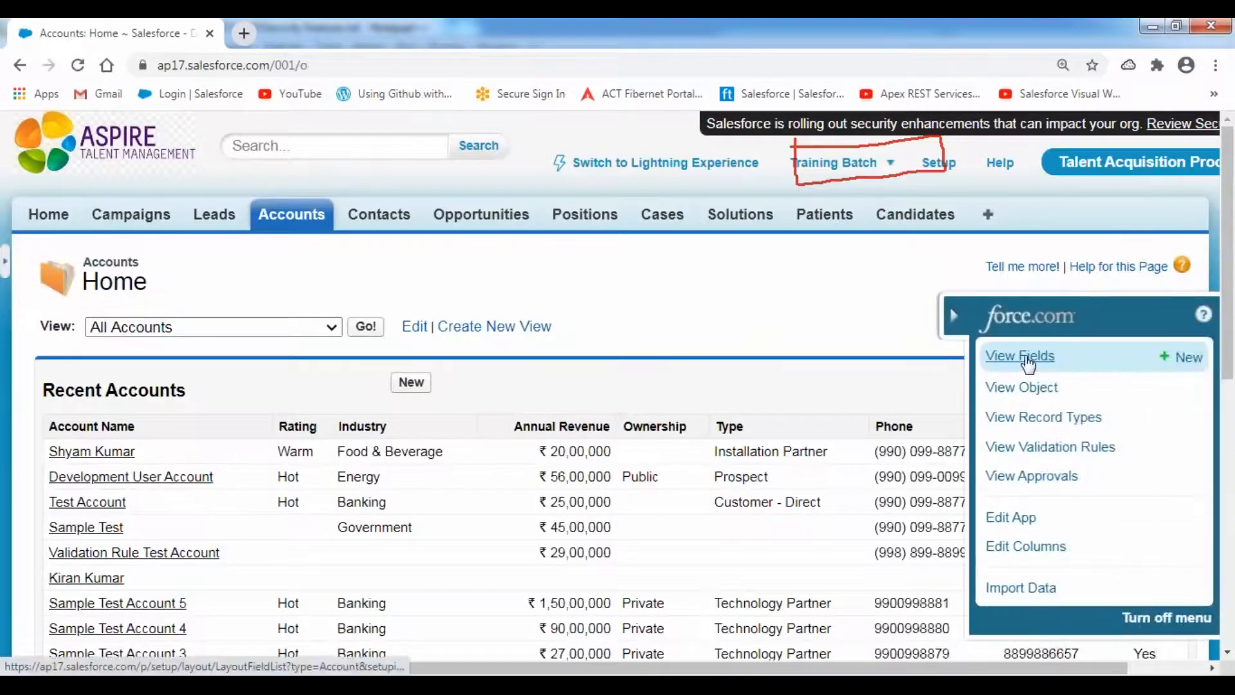
pyautogui.click(1027, 357)
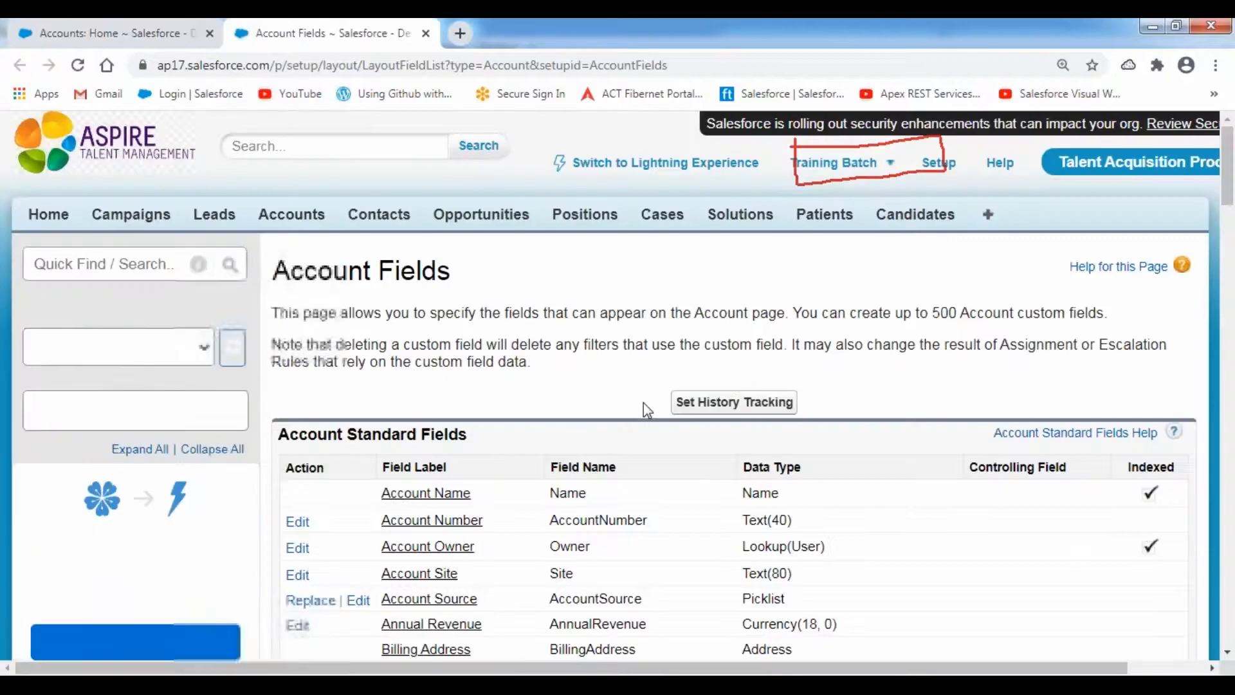
pyautogui.scroll(-15, 643, 403)
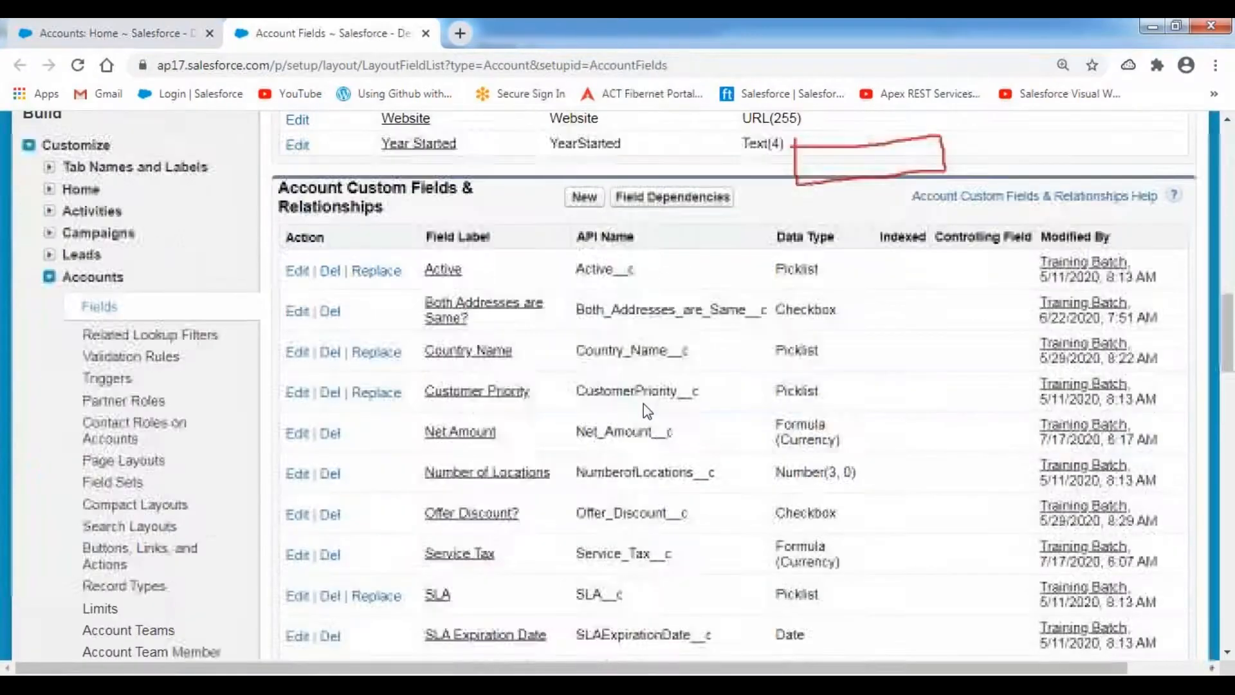
pyautogui.scroll(-5, 643, 404)
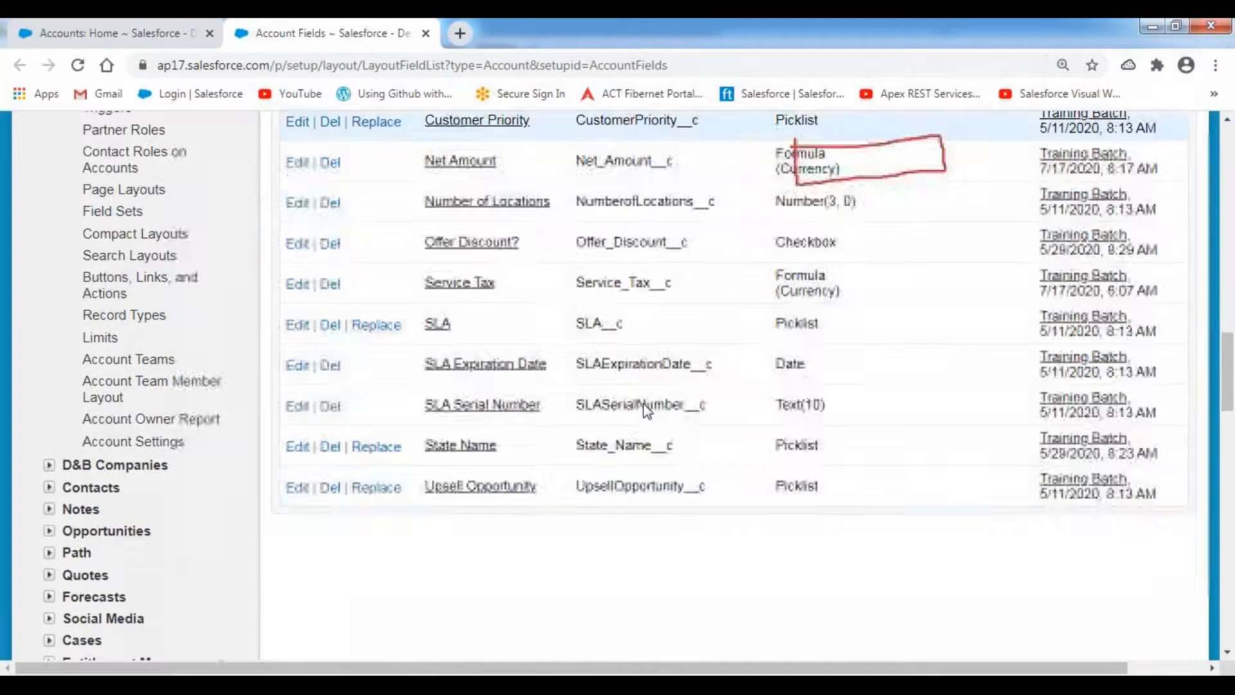
pyautogui.scroll(5, 646, 362)
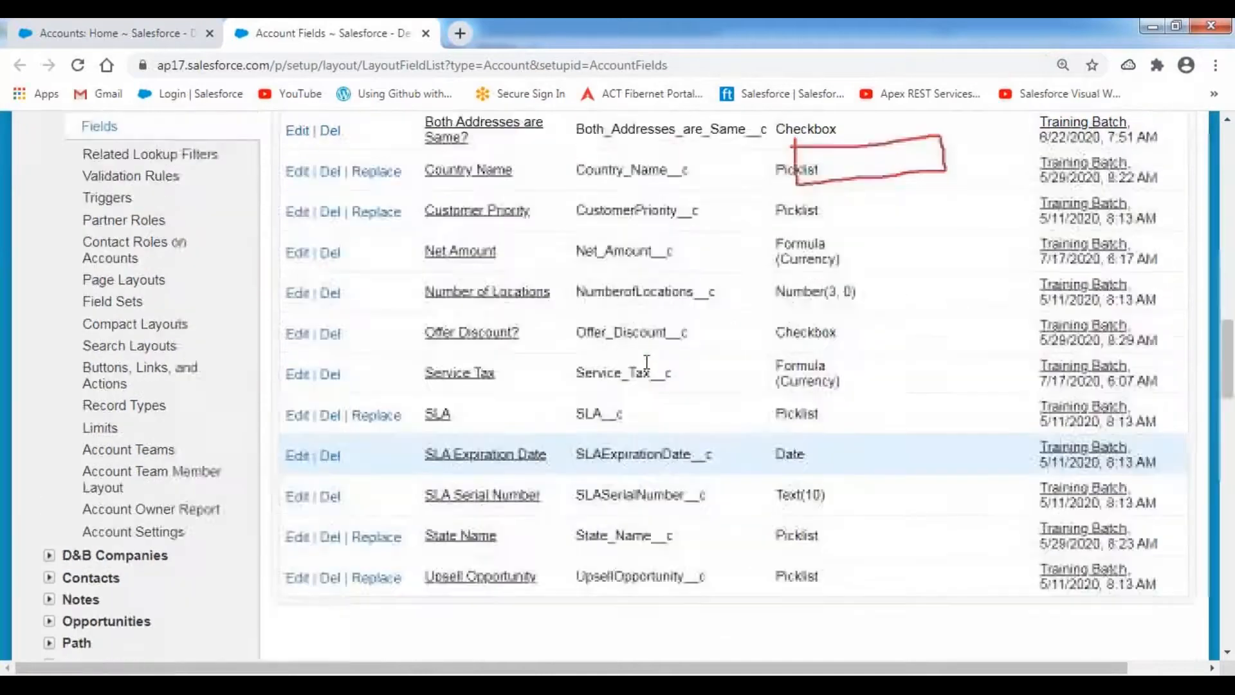
pyautogui.scroll(18, 646, 362)
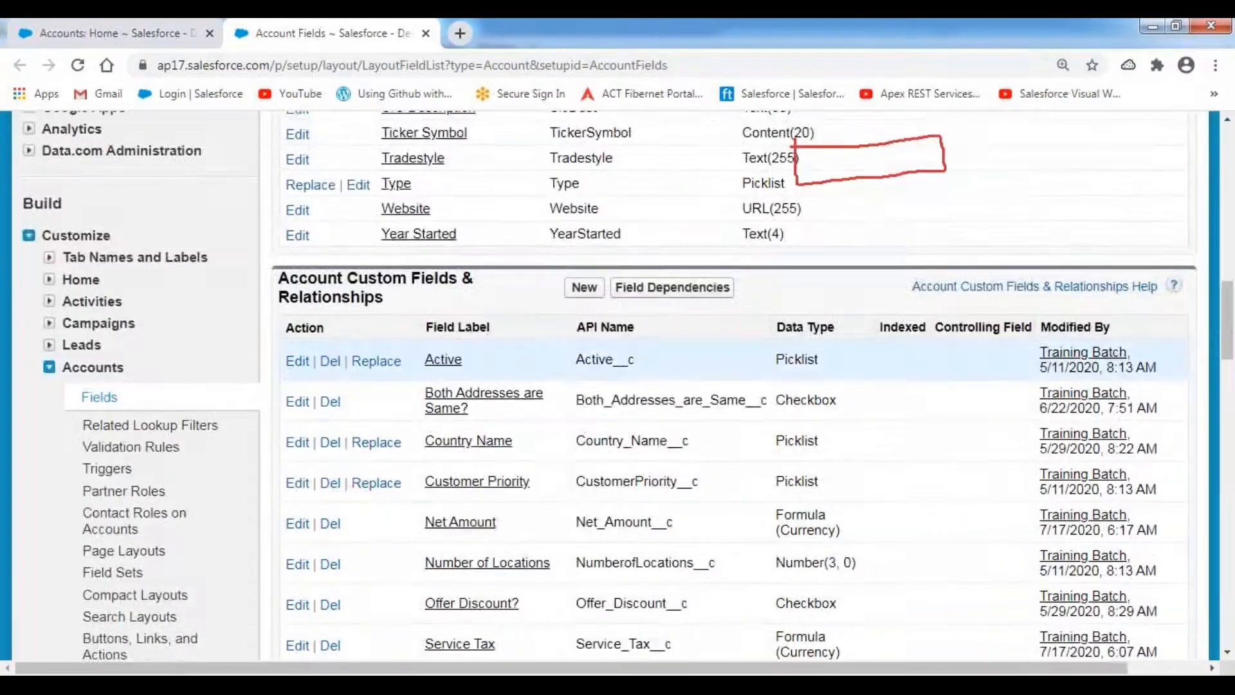
pyautogui.scroll(5, 532, 310)
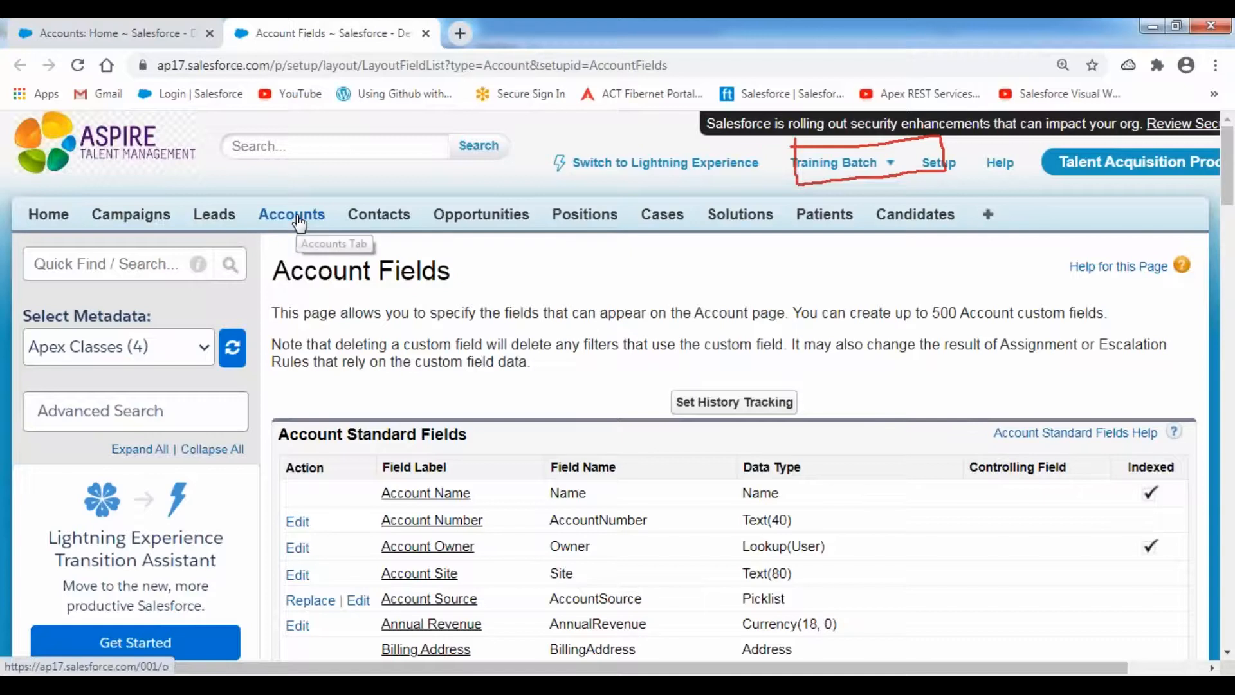
pyautogui.scroll(-17, 303, 322)
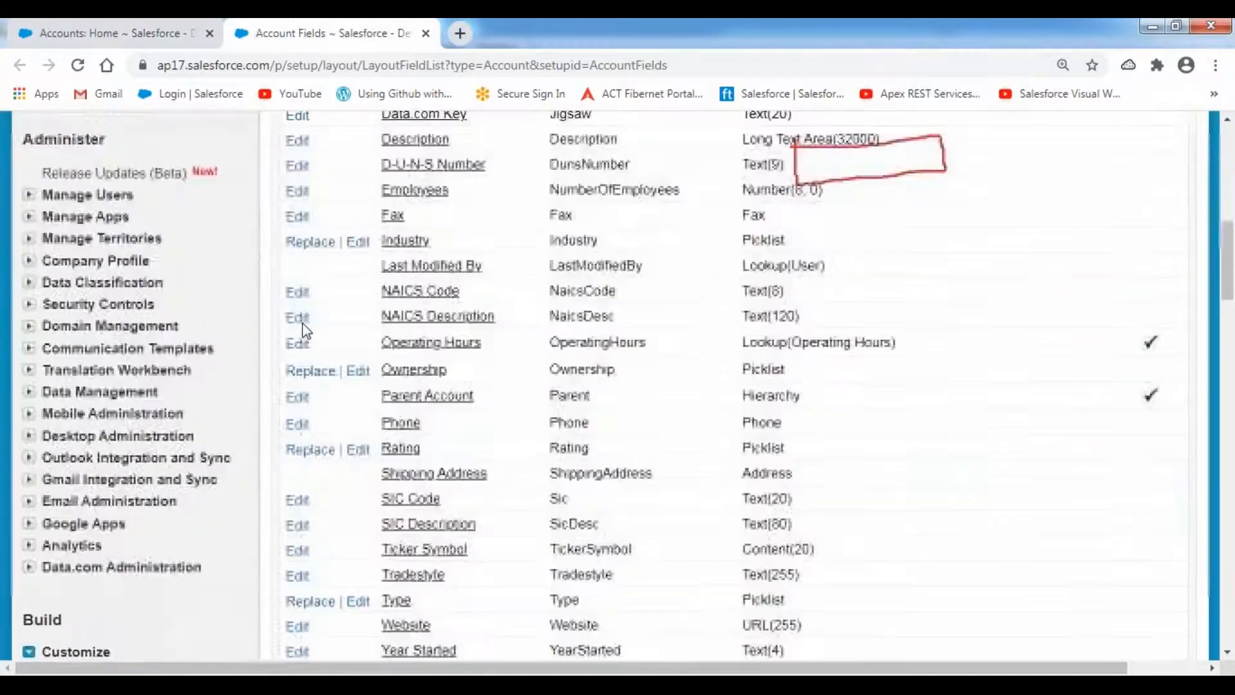
pyautogui.scroll(-2, 302, 323)
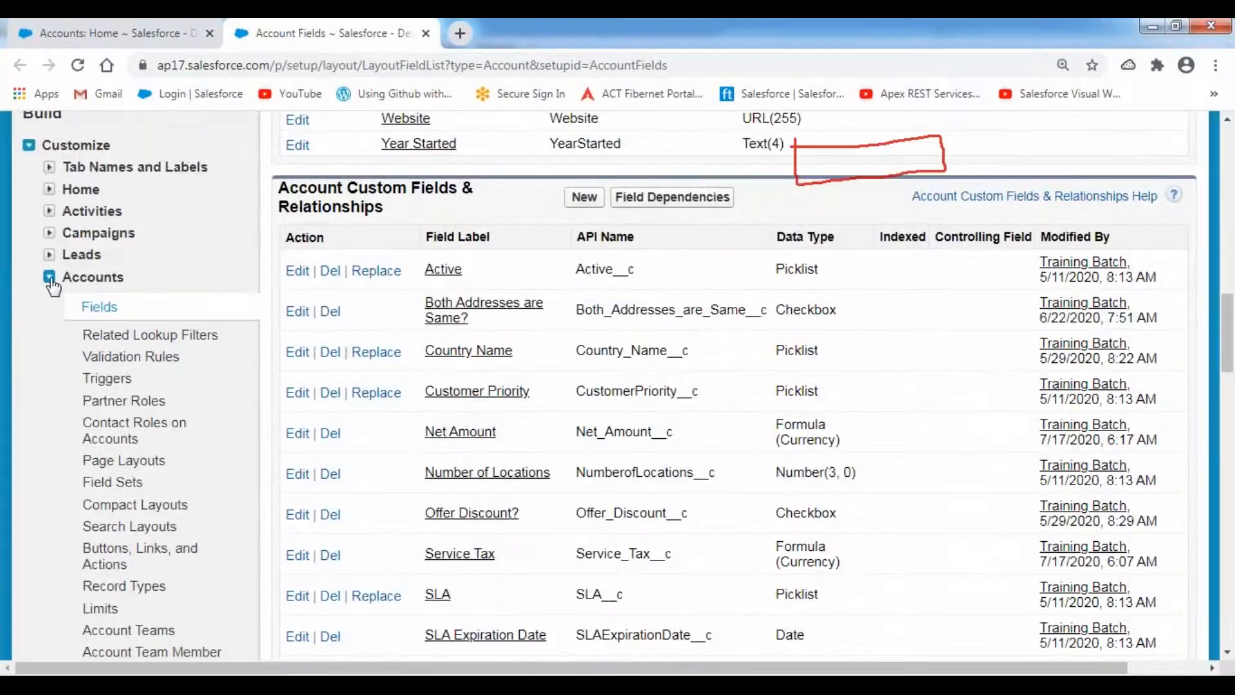
# - Collapse the account customization options and open Manage Users > Users
pyautogui.click(49, 278)
pyautogui.scroll(15, 369, 331)
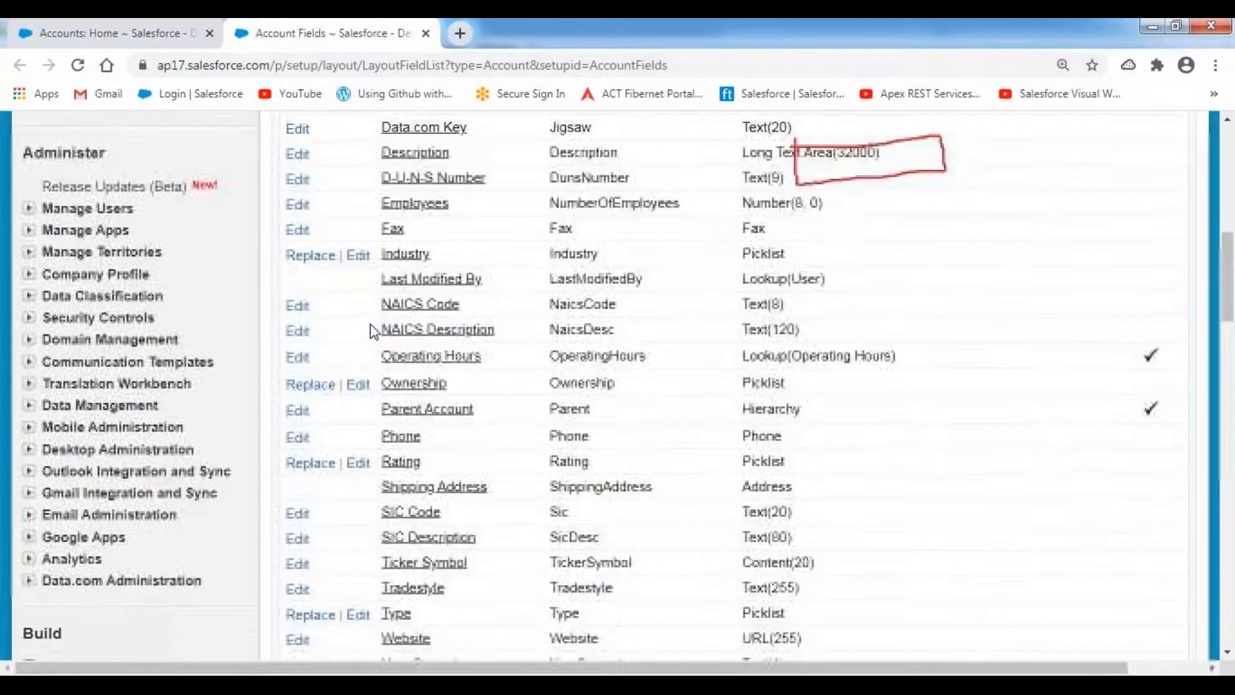
pyautogui.scroll(5, 371, 332)
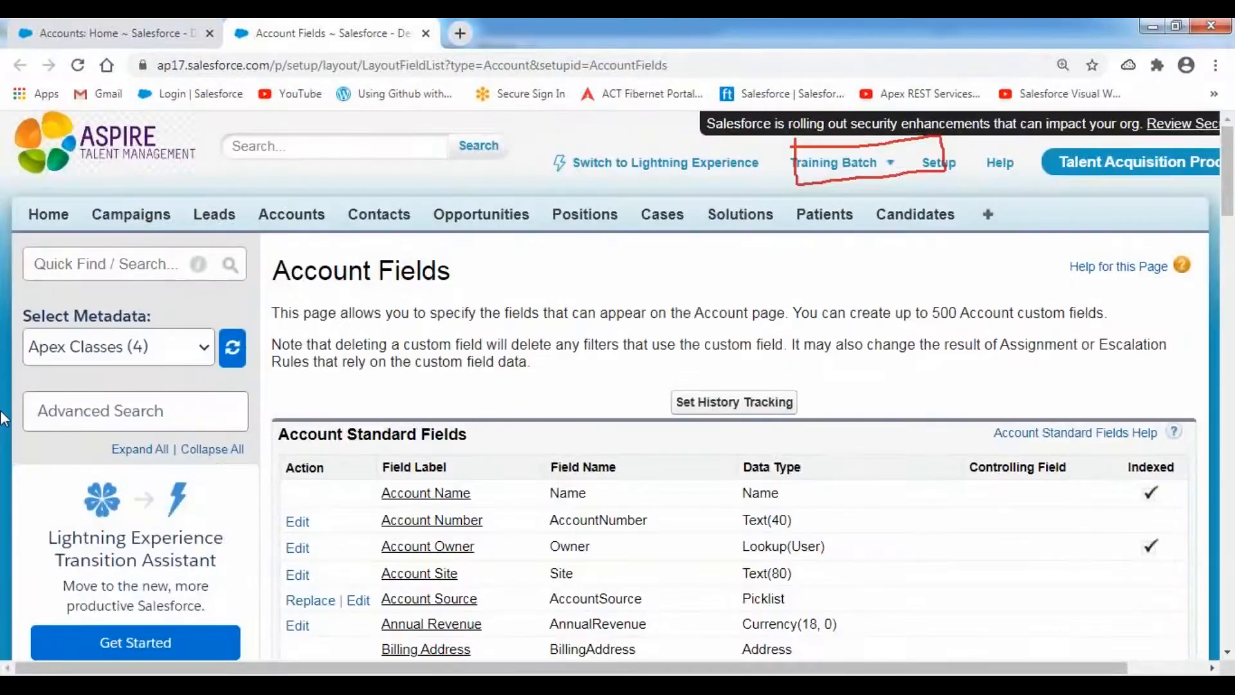
pyautogui.scroll(-10, 64, 441)
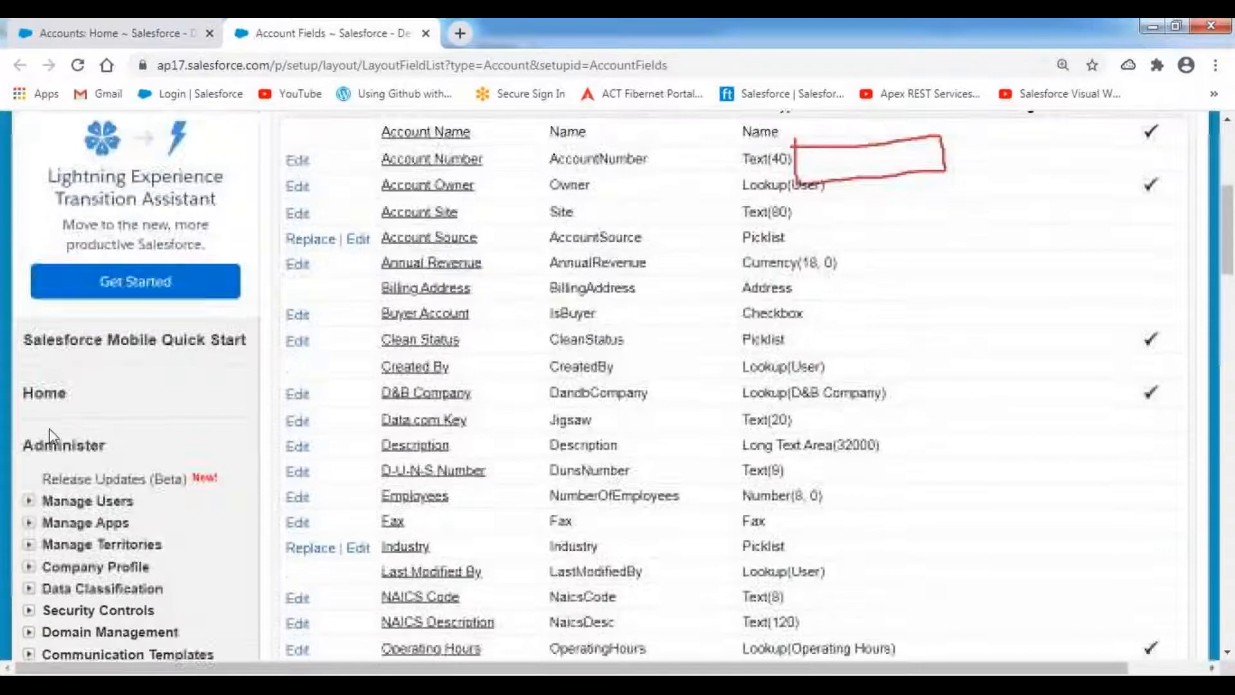
pyautogui.click(29, 231)
pyautogui.click(80, 254)
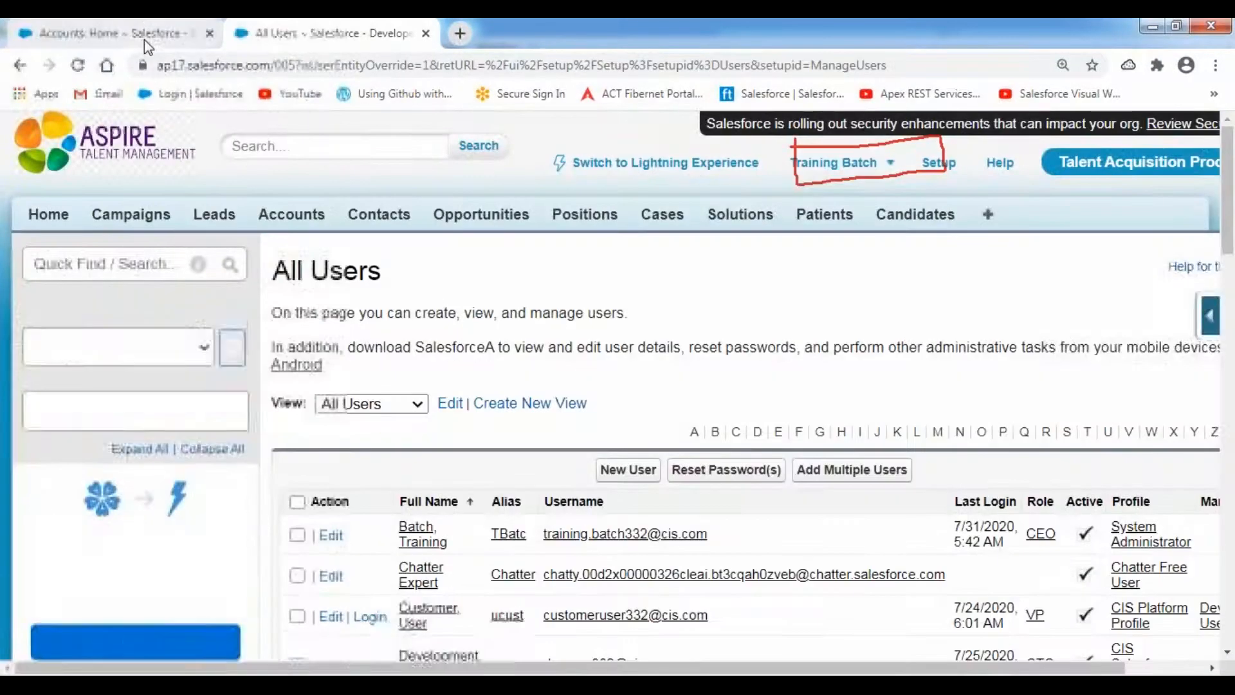
# - Log in as the Development User from the All Users list
pyautogui.click(147, 40)
pyautogui.click(322, 33)
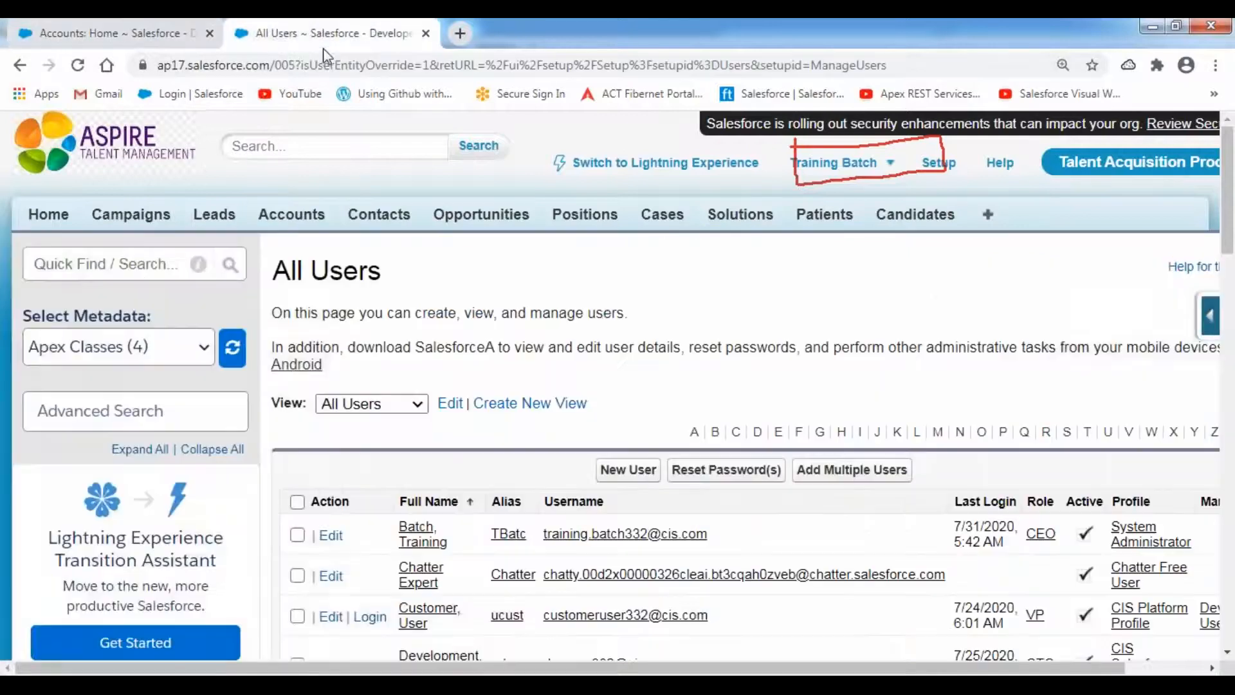
pyautogui.scroll(-4, 632, 344)
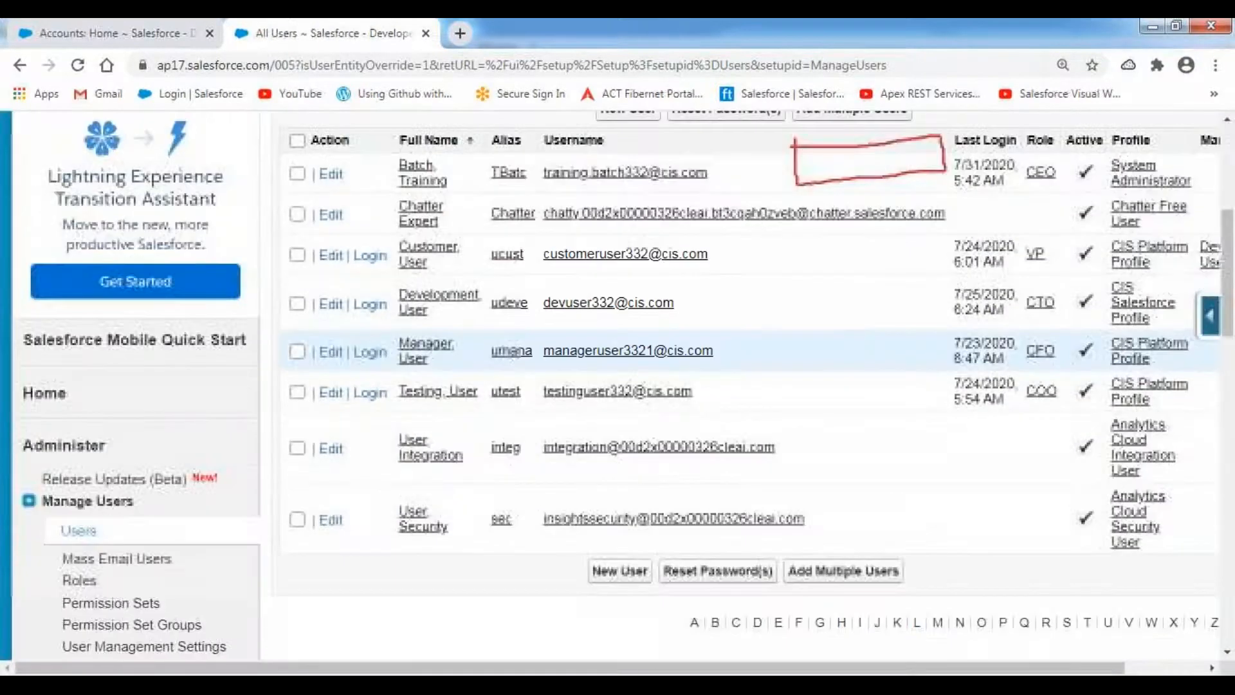
pyautogui.click(370, 304)
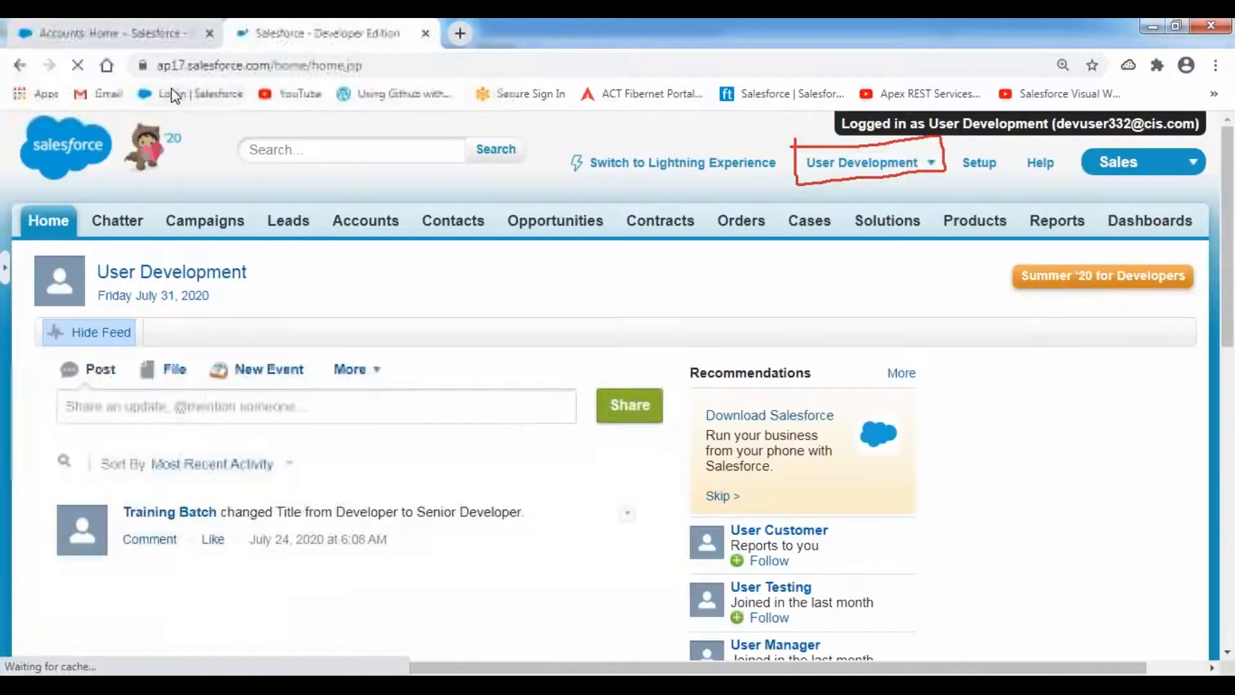
# - Close the old Accounts: Home browser tab and show the Accounts home page
pyautogui.rightClick(148, 33)
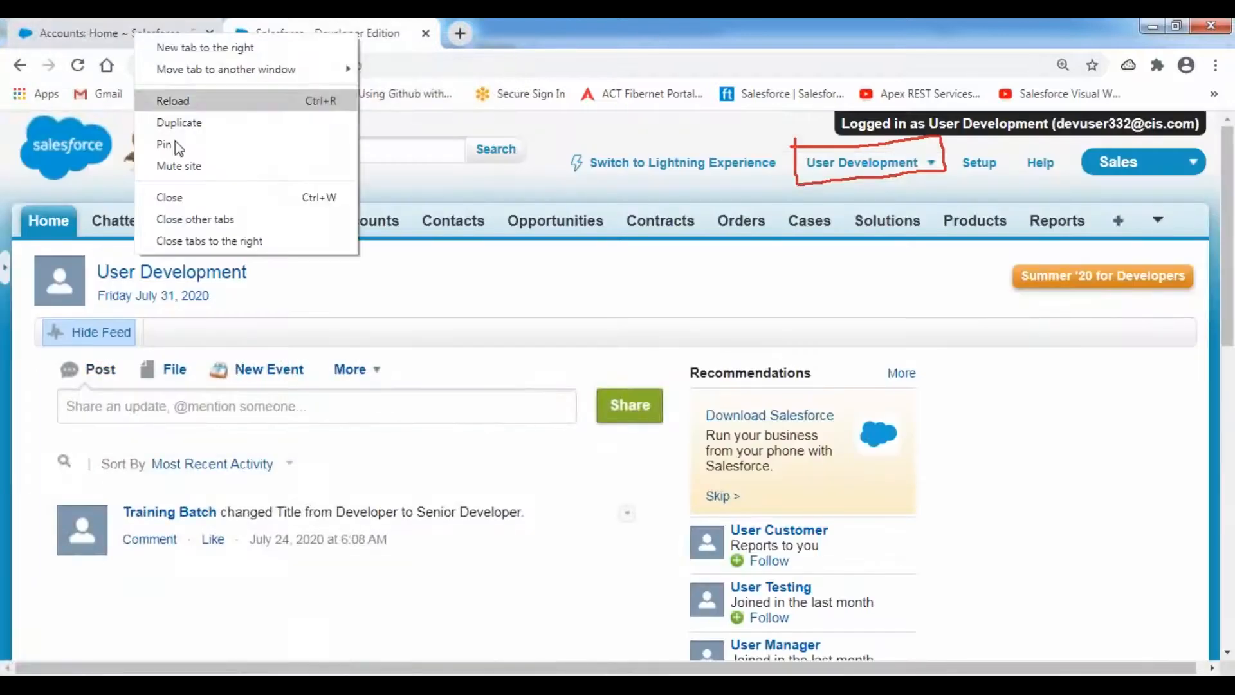
pyautogui.click(192, 195)
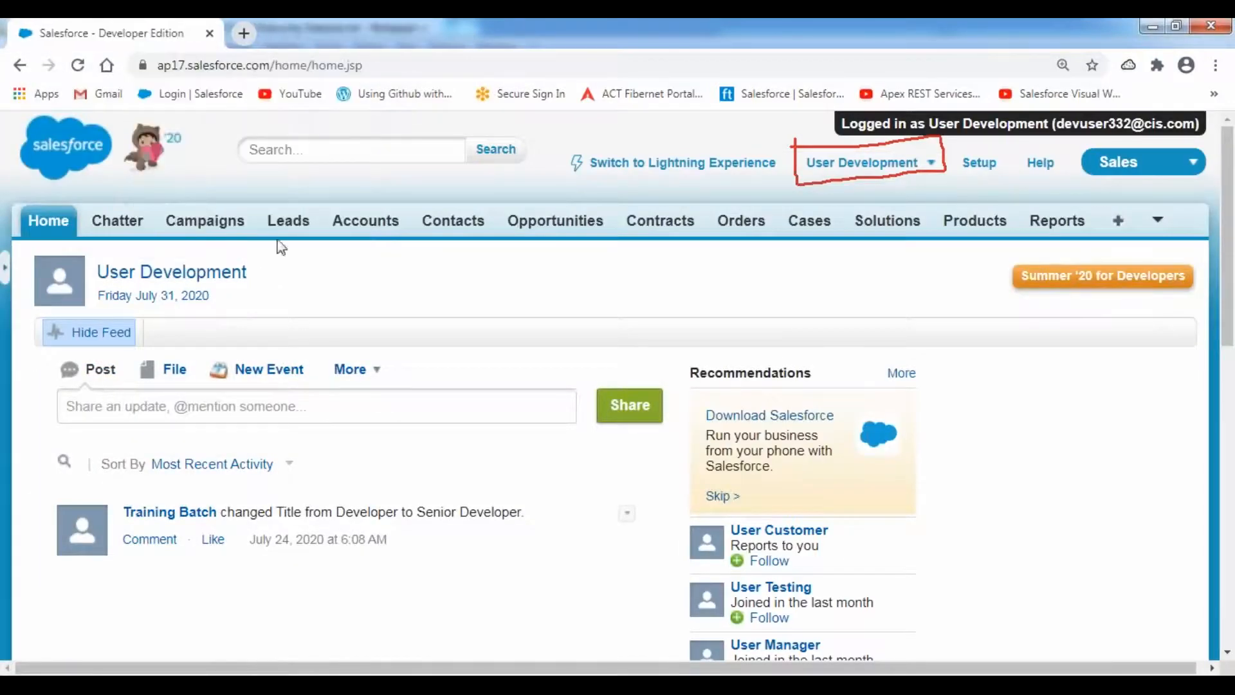
pyautogui.click(369, 222)
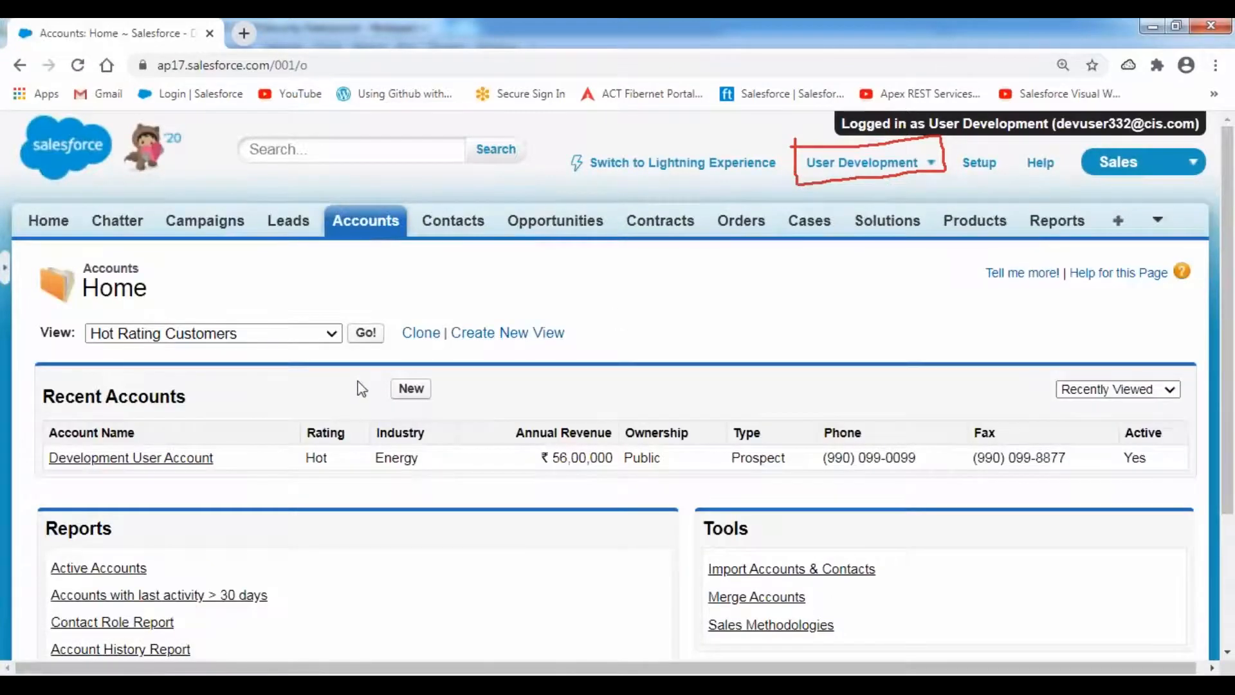
# - Start a new account named 'Manual Sharing Account Record' with account number 8223
pyautogui.click(413, 391)
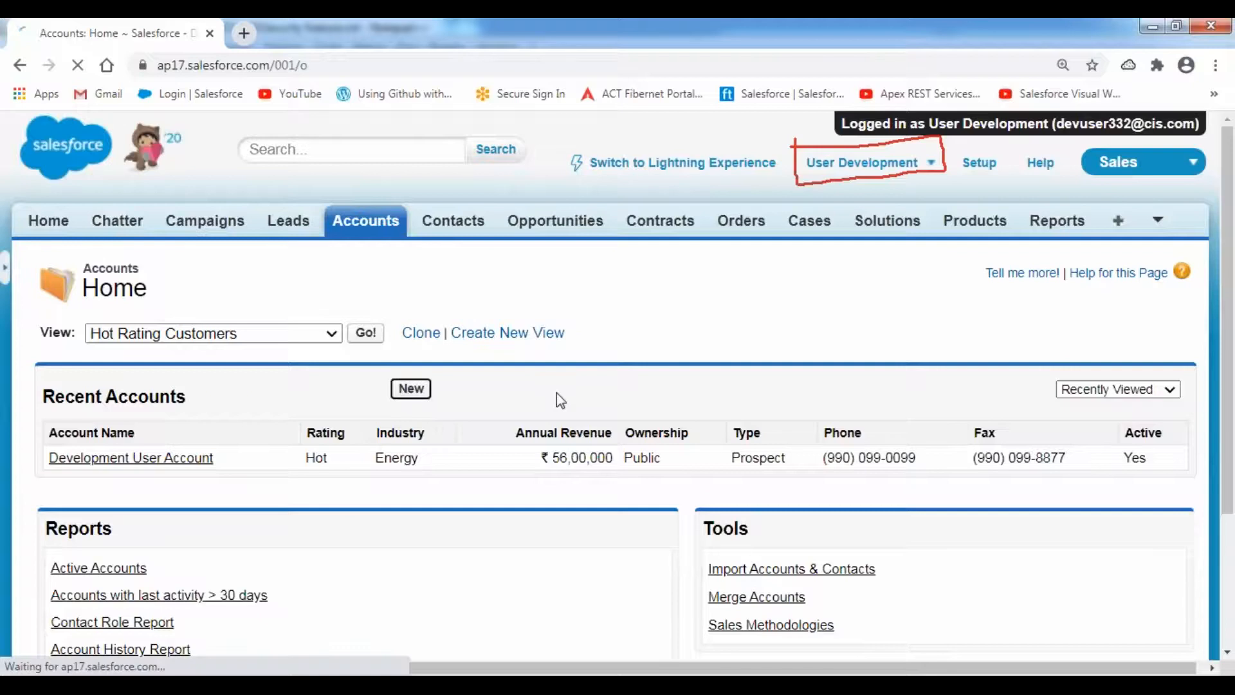
pyautogui.scroll(-3, 574, 394)
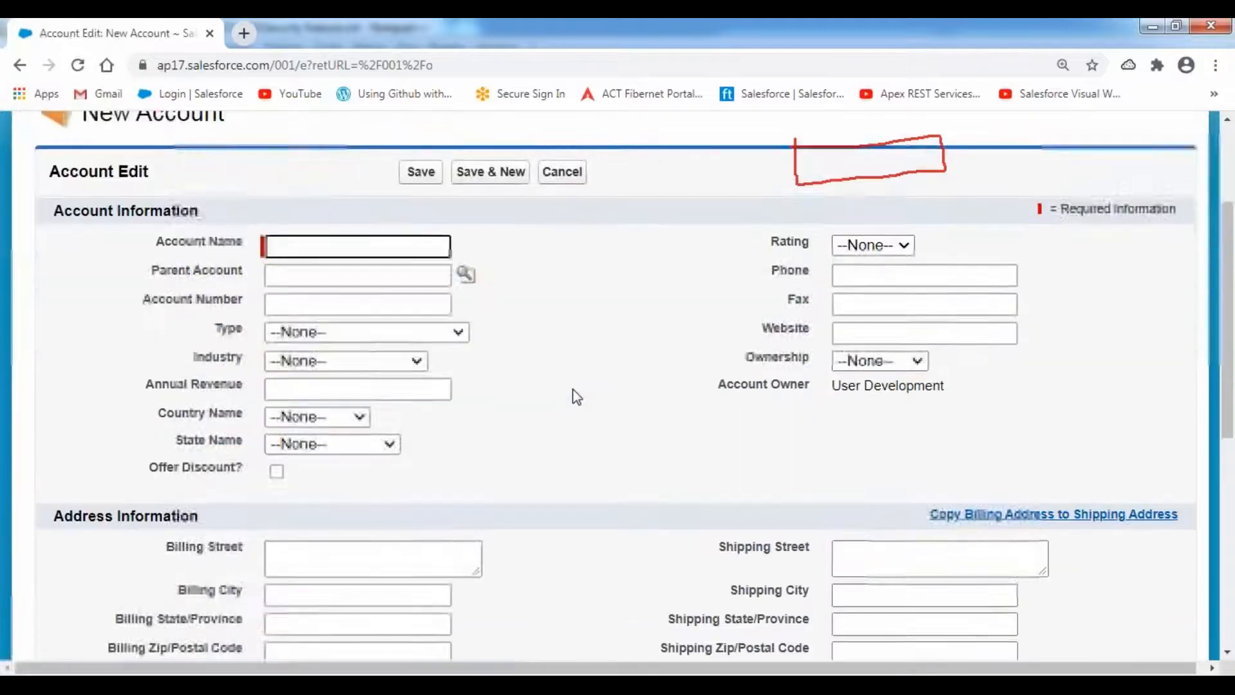
pyautogui.write('Sample')
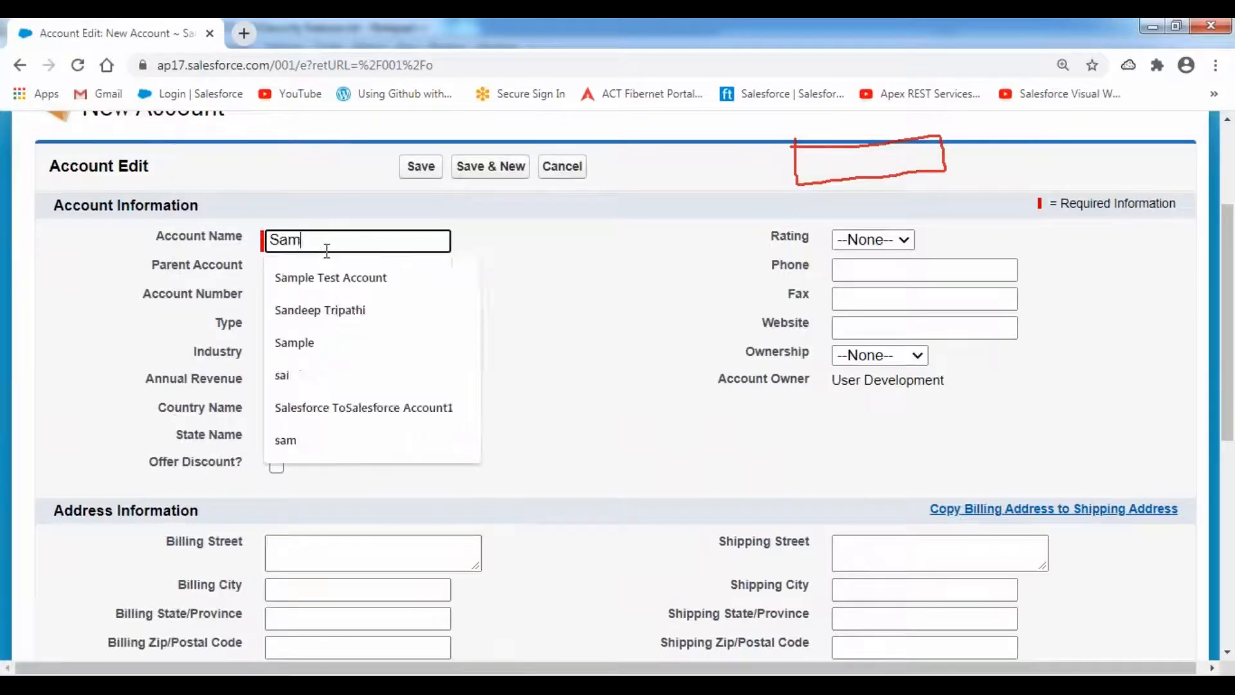
pyautogui.press('BackSpace')
pyautogui.press('BackSpace')
pyautogui.press('BackSpace')
pyautogui.press('BackSpace')
pyautogui.press('BackSpace')
pyautogui.press('BackSpace')
pyautogui.write('Manusl')
pyautogui.press('BackSpace')
pyautogui.press('BackSpace')
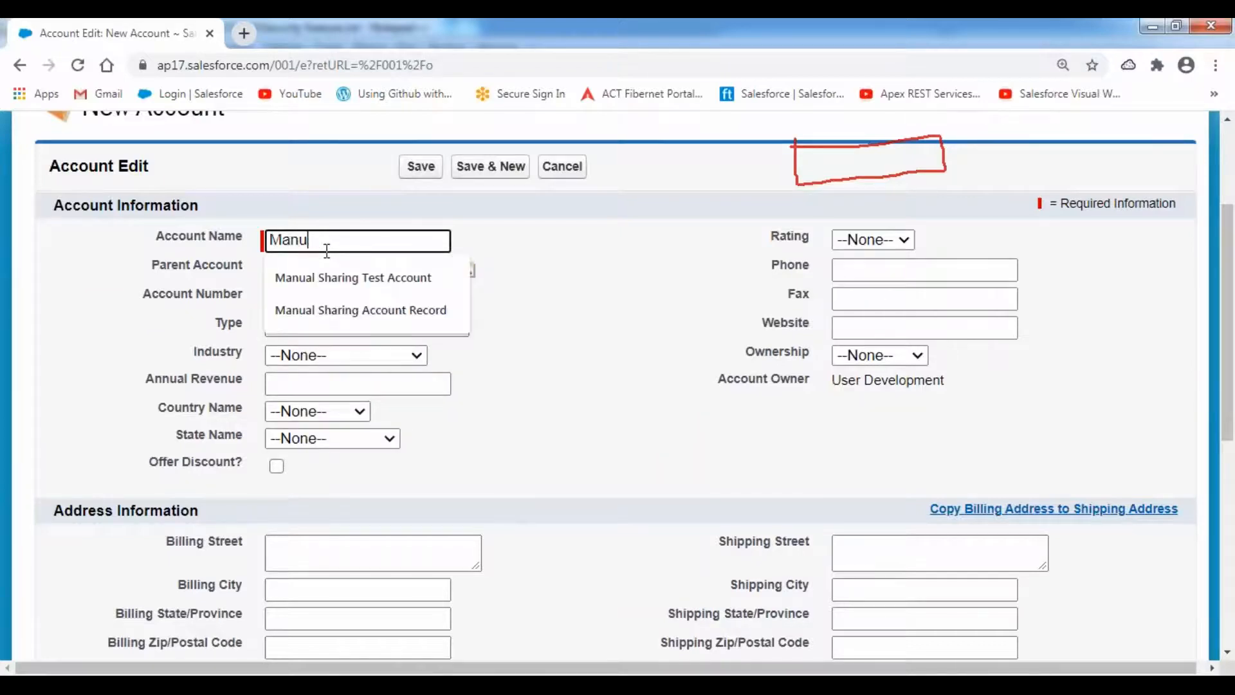
pyautogui.press('Down')
pyautogui.press('Down')
pyautogui.press('Return')
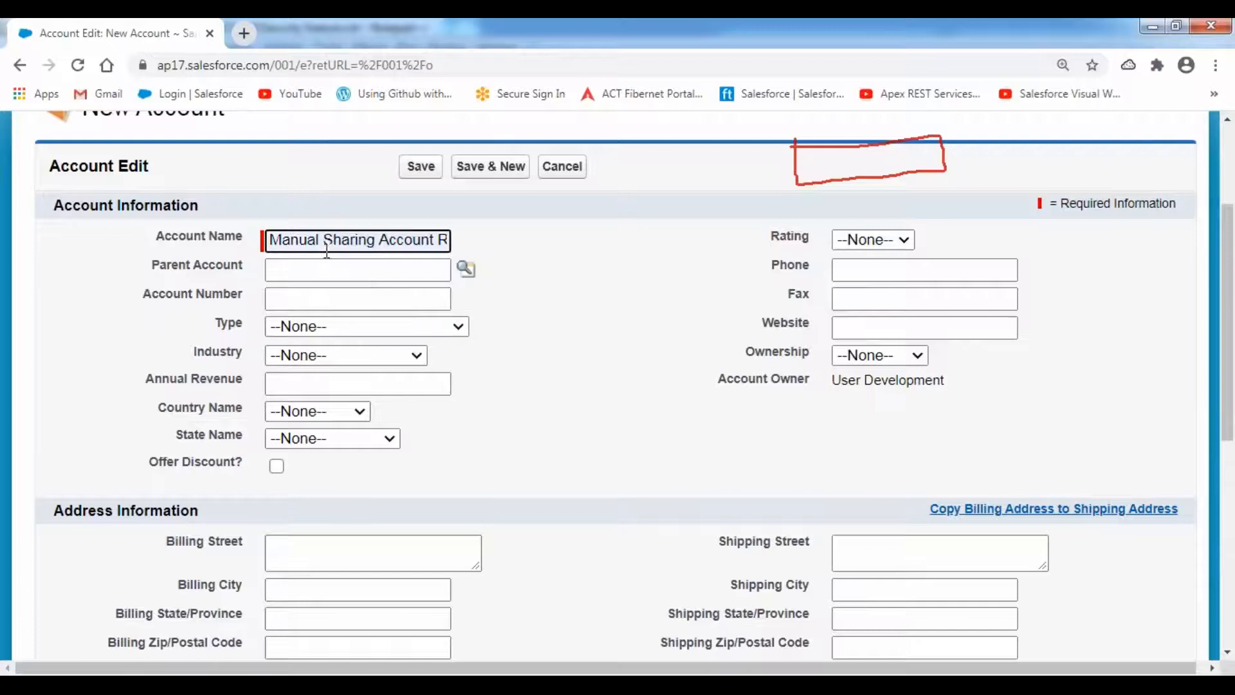
pyautogui.press('Tab')
pyautogui.press('Tab')
pyautogui.press('Tab')
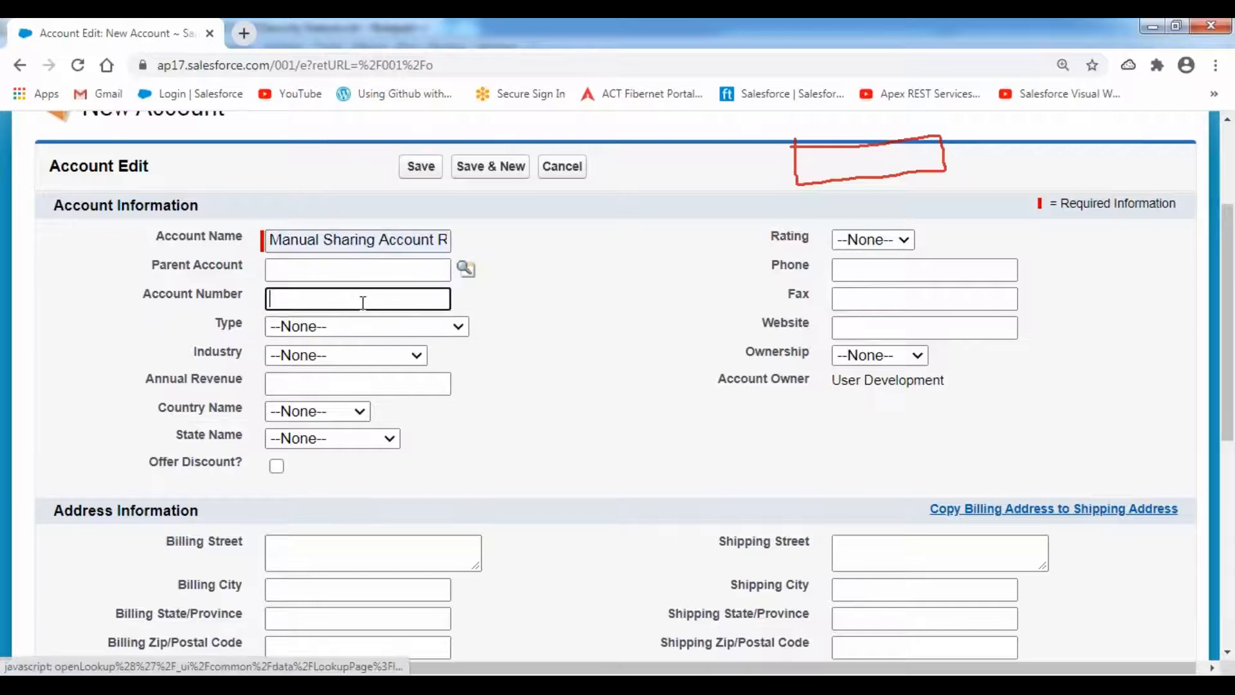
pyautogui.write('8899')
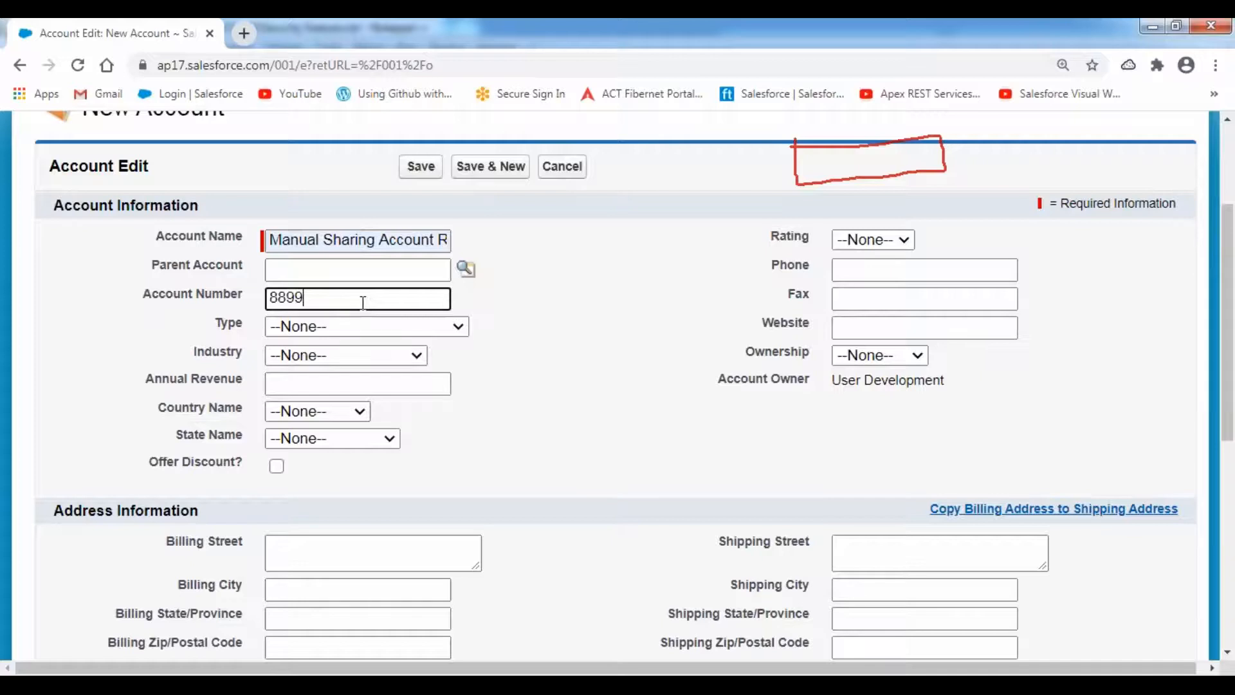
pyautogui.press('Tab')
pyautogui.hotkey('shift', 'Tab')
pyautogui.click(363, 302)
pyautogui.press('BackSpace')
pyautogui.press('BackSpace')
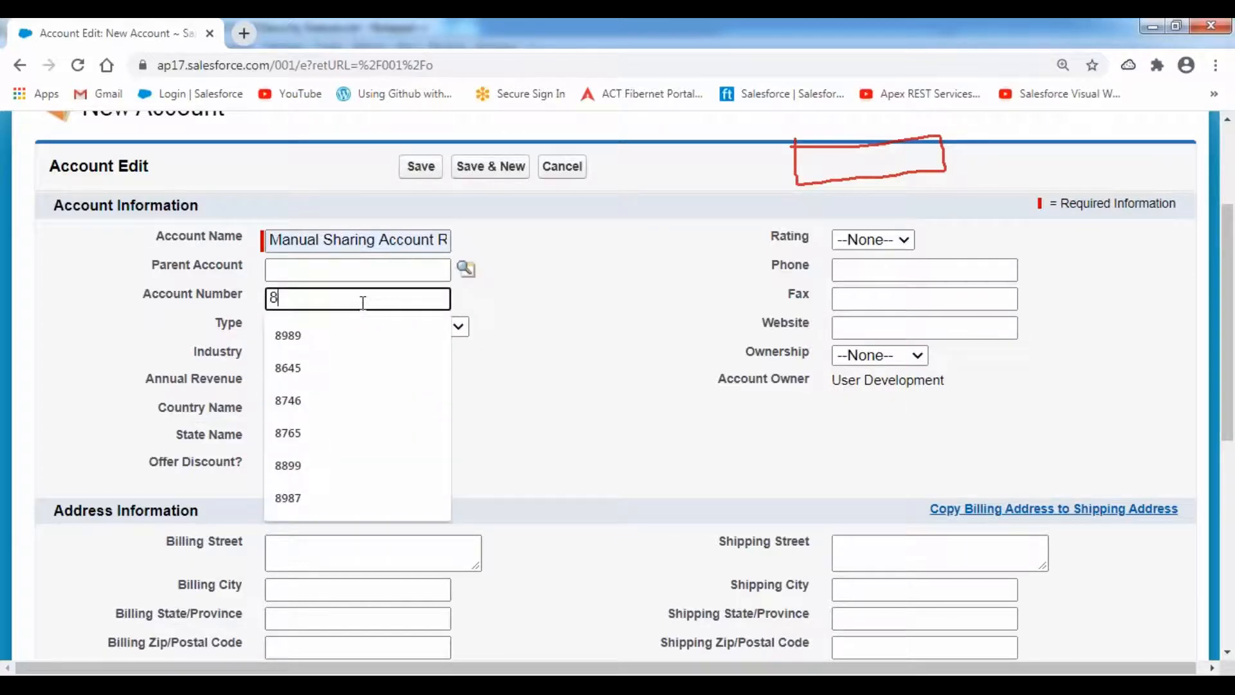
pyautogui.write('223')
pyautogui.press('Tab')
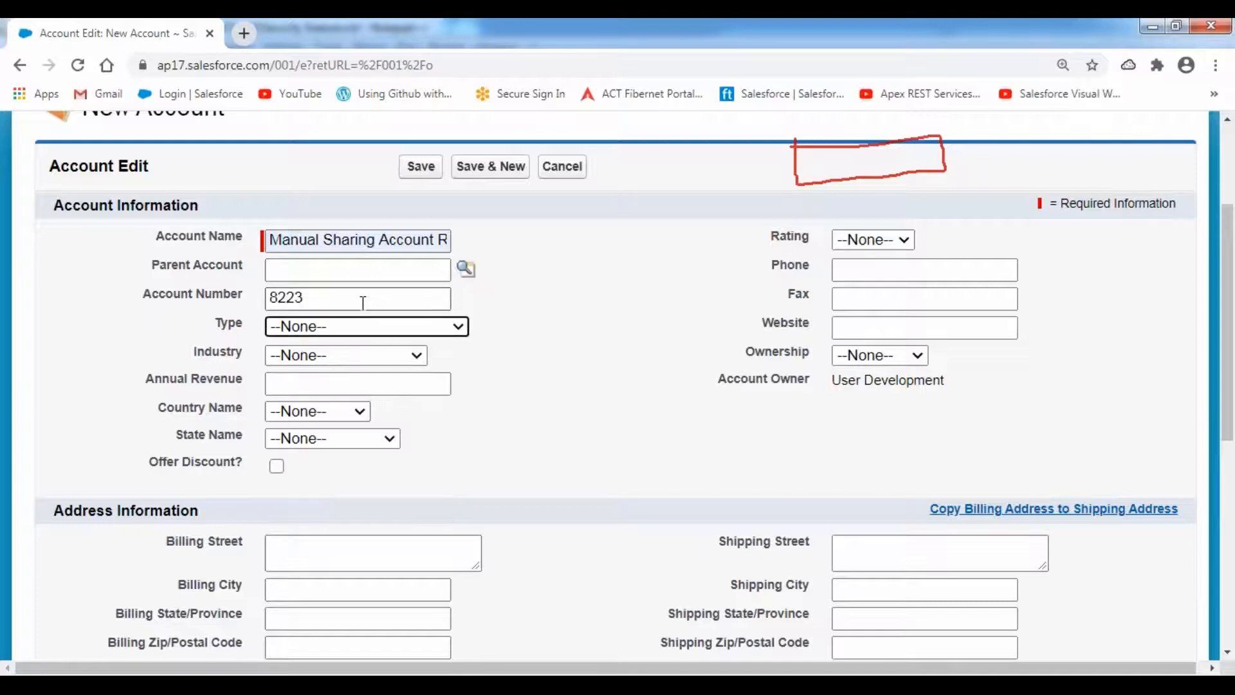
# - Set Type to Prospect, Industry to Banking, and Rating to Hot
pyautogui.press('p')
pyautogui.press('r')
pyautogui.press('o')
pyautogui.press('Tab')
pyautogui.press('b')
pyautogui.press('Tab')
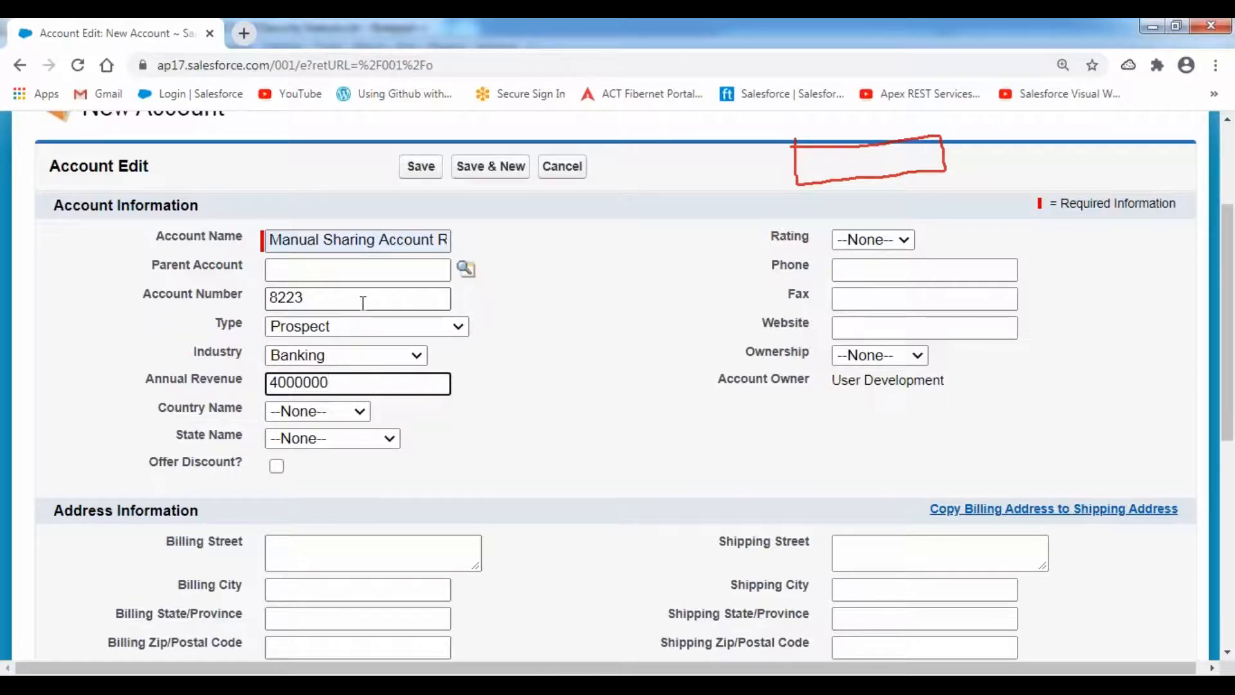
pyautogui.click(906, 239)
pyautogui.click(862, 298)
pyautogui.click(873, 239)
pyautogui.click(852, 280)
pyautogui.click(863, 270)
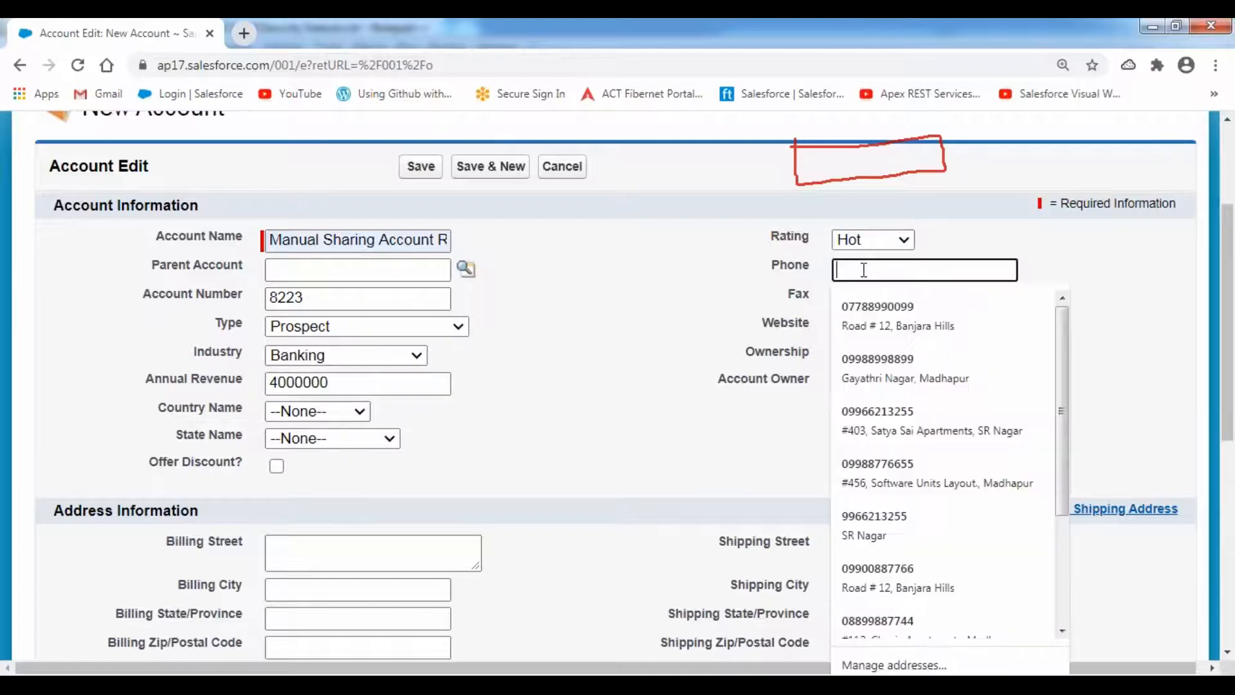
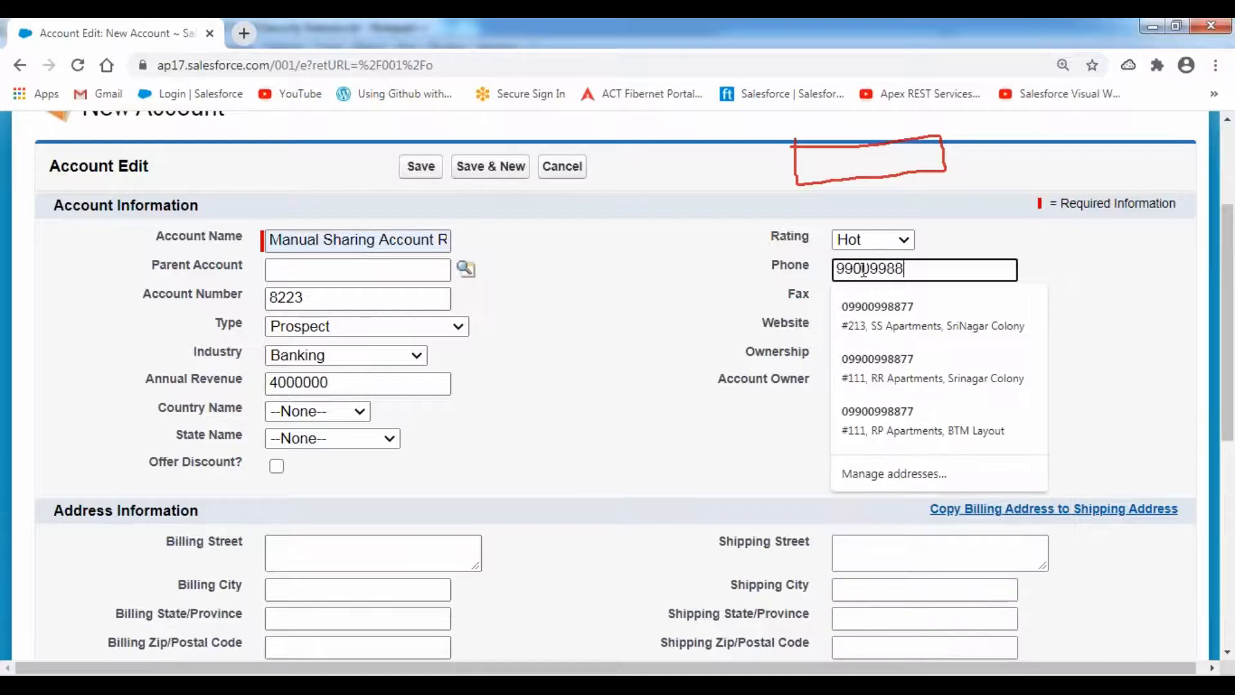
pyautogui.press('Tab')
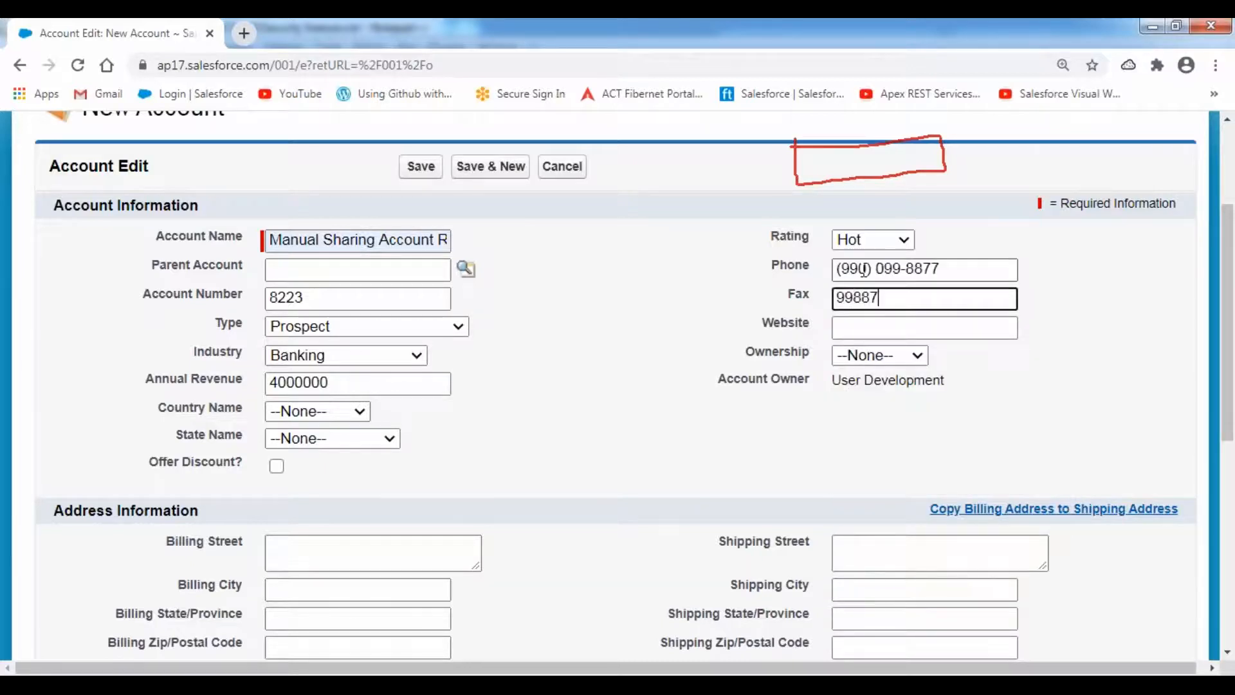
pyautogui.press('Tab')
pyautogui.write('www')
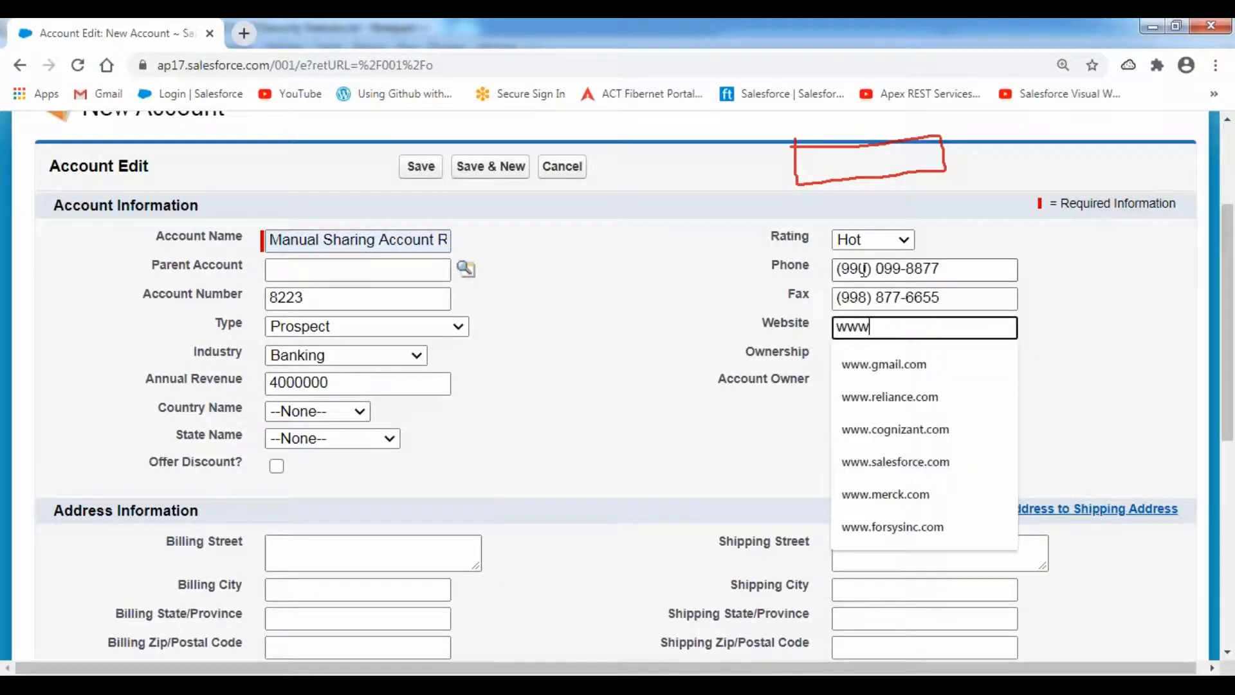
pyautogui.press('Down')
pyautogui.press('Return')
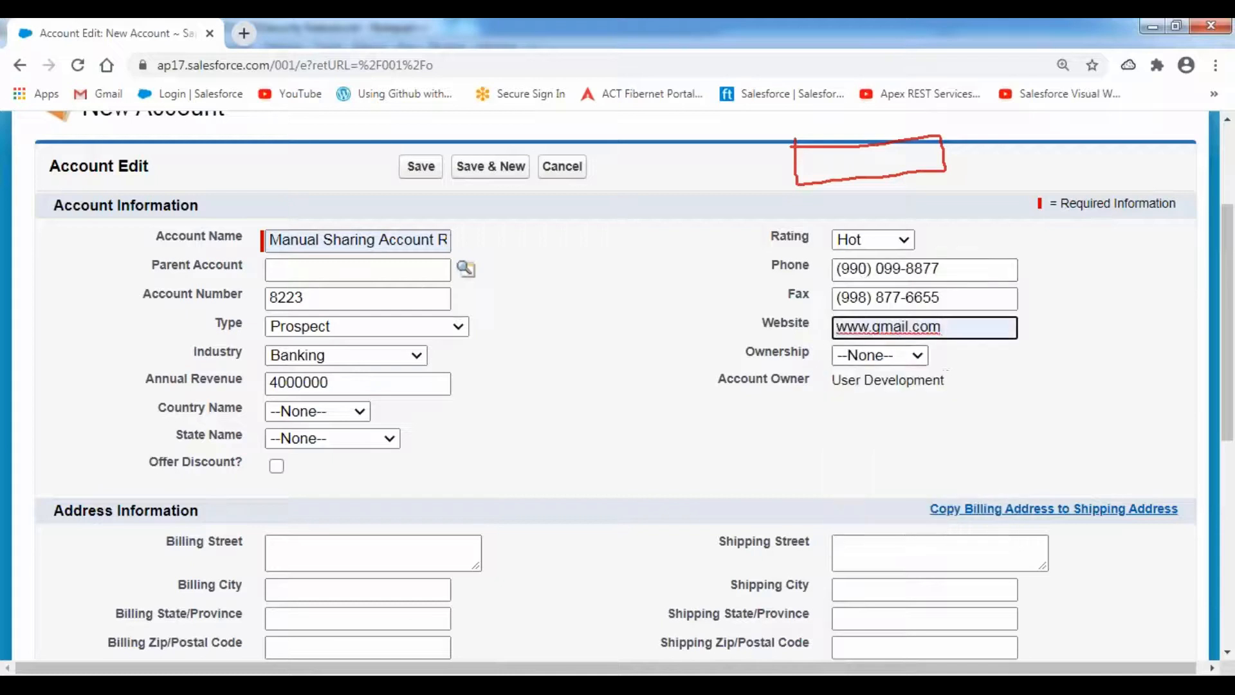
# - Set Ownership Public, Customer Priority High, Active Yes, and save the account
pyautogui.click(928, 360)
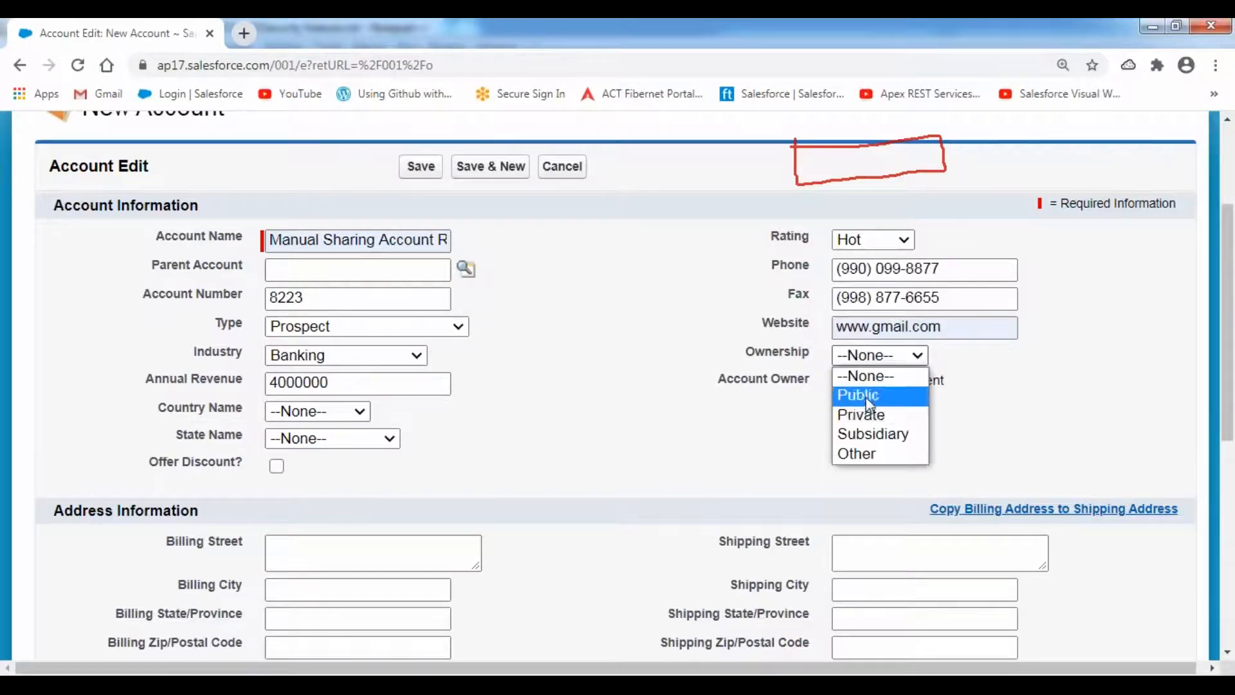
pyautogui.click(914, 394)
pyautogui.scroll(-7, 636, 462)
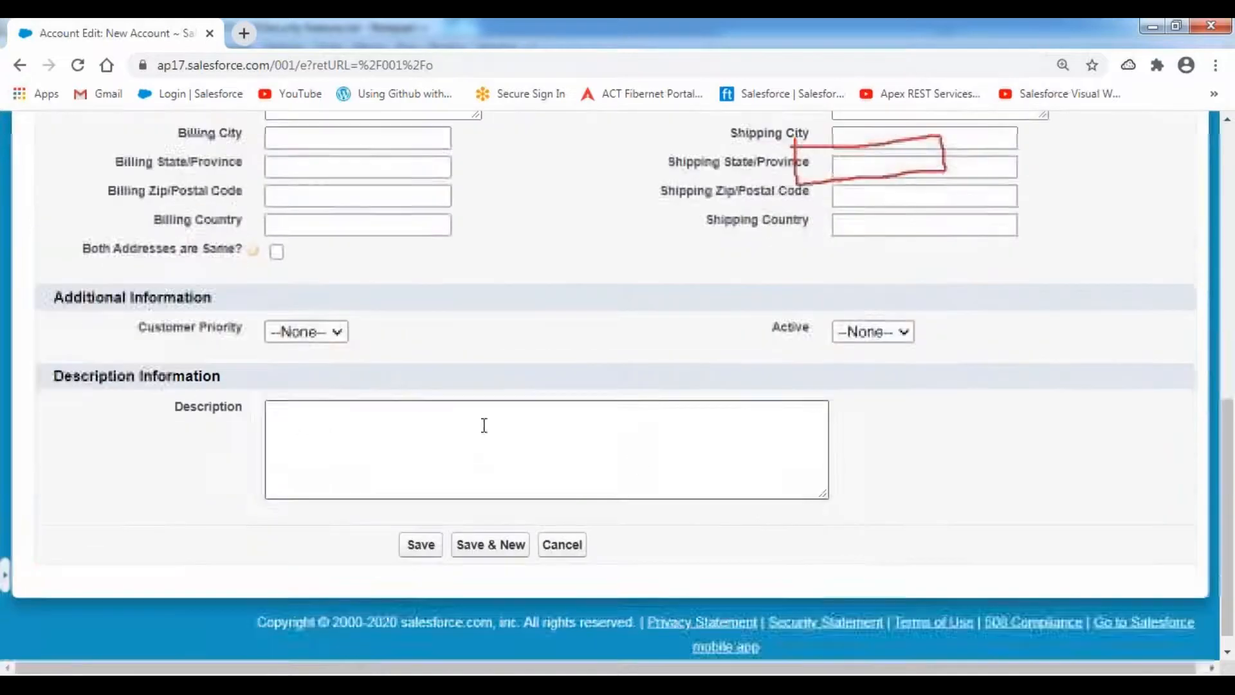
pyautogui.click(336, 331)
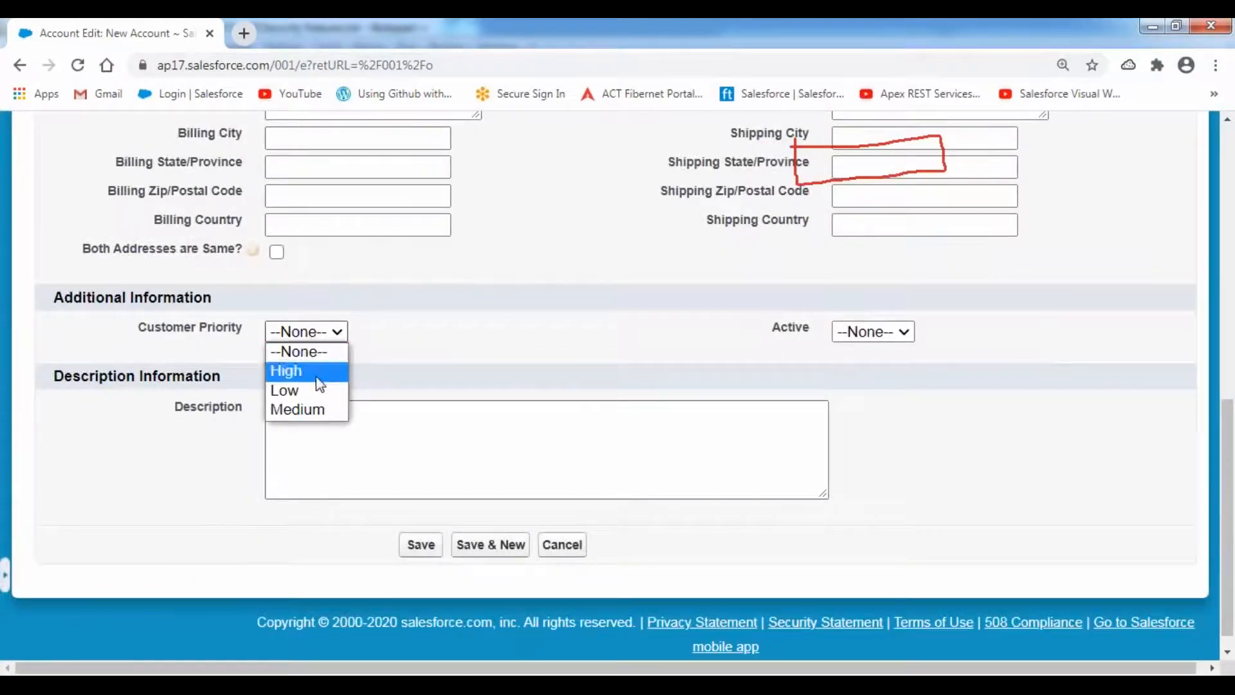
pyautogui.click(317, 376)
pyautogui.click(900, 333)
pyautogui.click(878, 389)
pyautogui.click(613, 314)
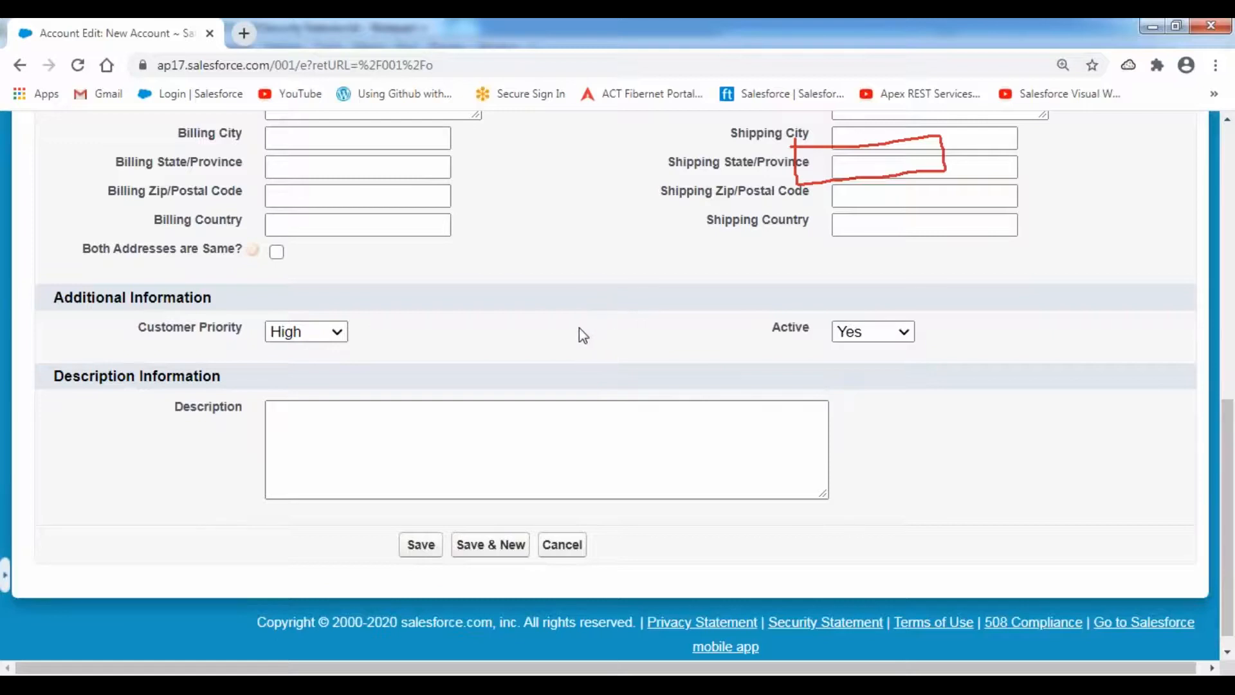
pyautogui.scroll(8, 578, 332)
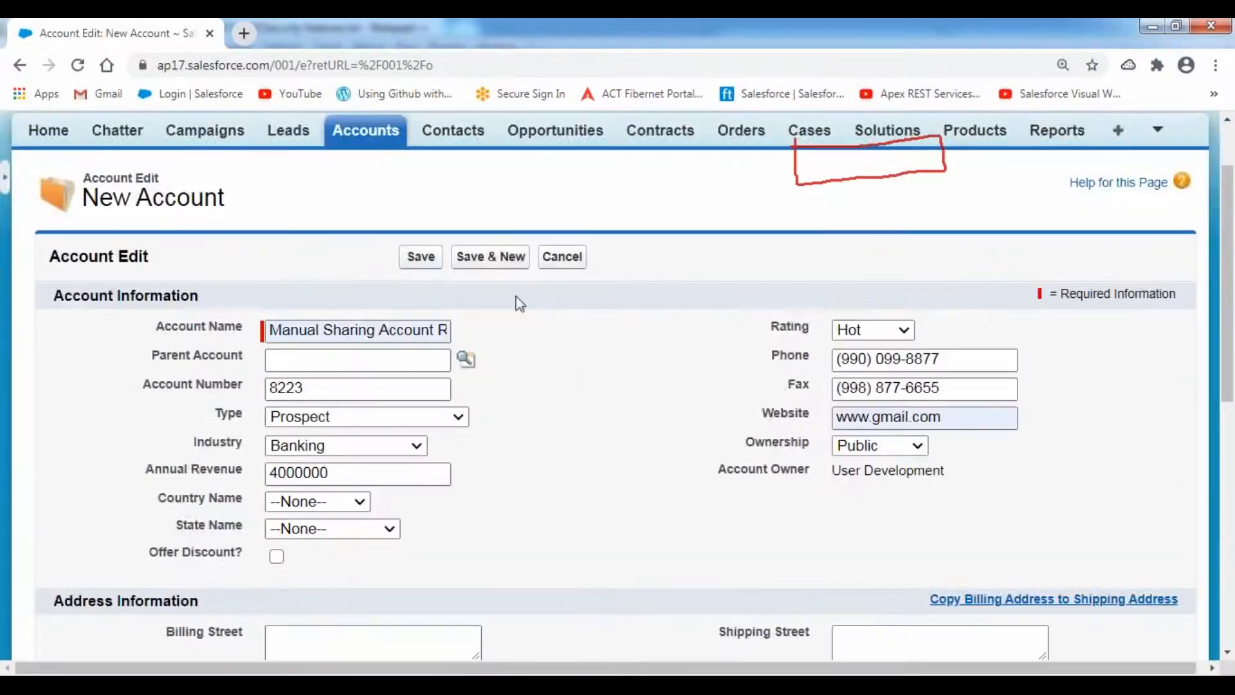
pyautogui.click(422, 259)
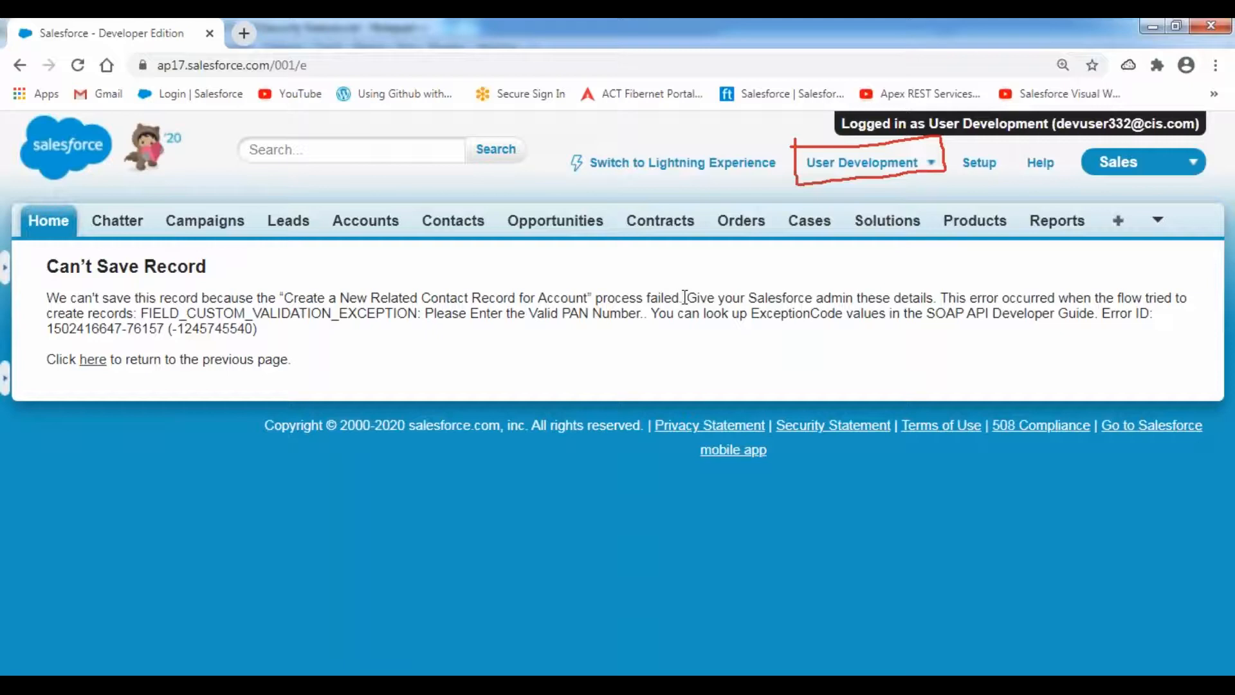
# - Highlight the error sentence naming the failed 'Create a New Related Contact Record for Account' process
pyautogui.moveTo(687, 297); pyautogui.dragTo(48, 298)
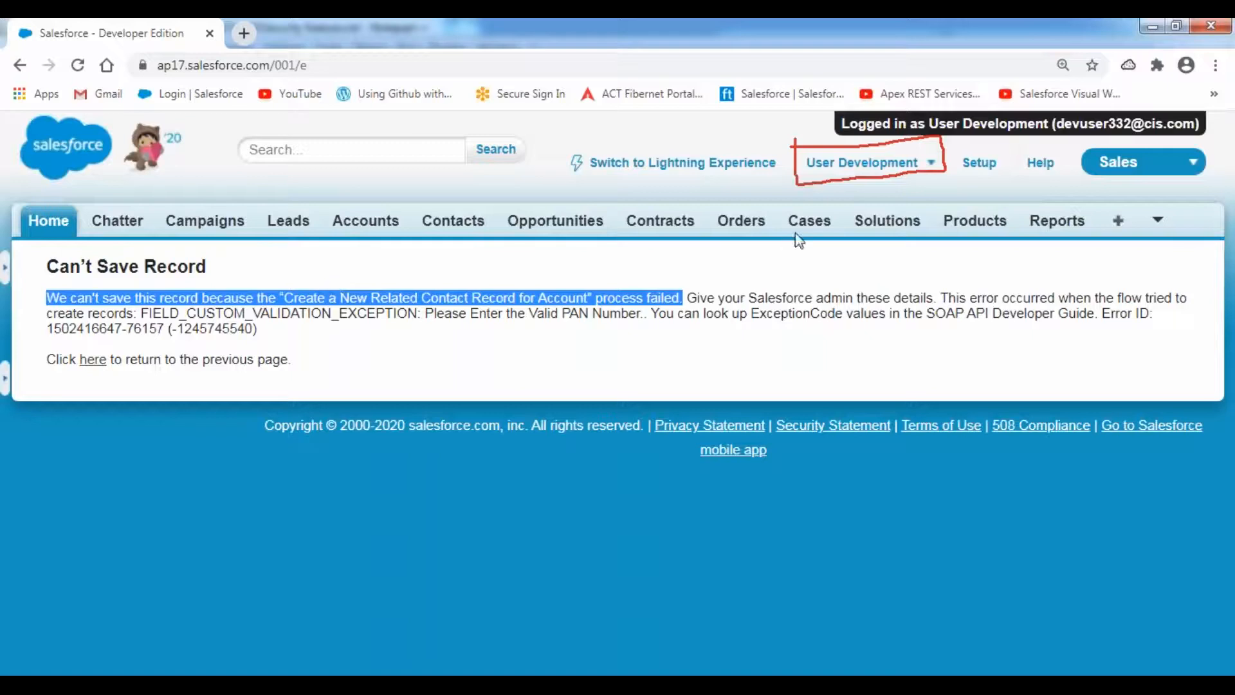
# - Log out the development user and open Setup > Create > Workflow & Approvals > Process Builder
pyautogui.click(930, 162)
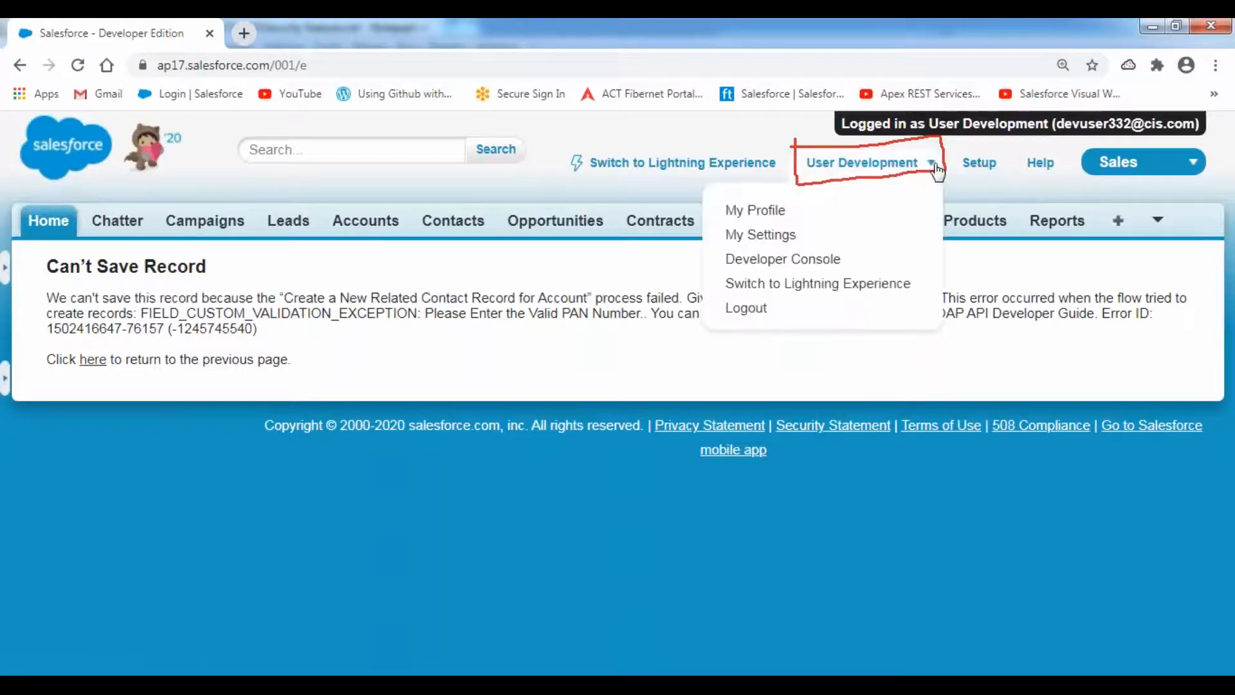
pyautogui.click(748, 308)
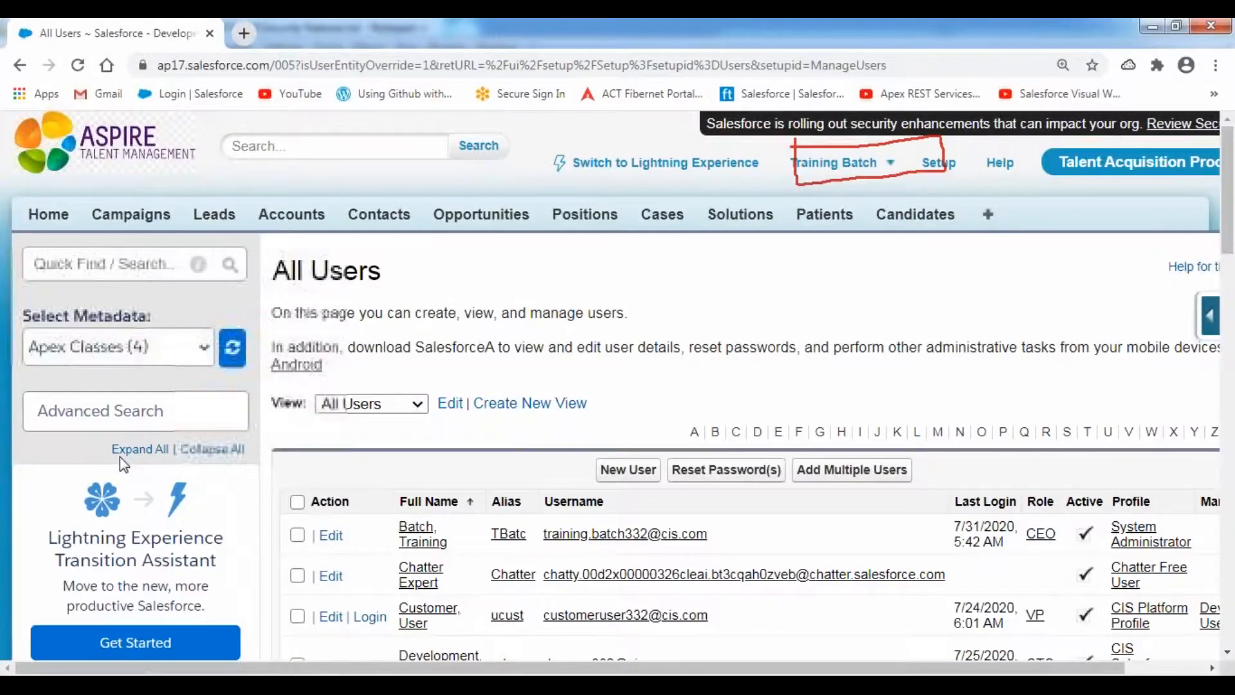
pyautogui.scroll(-10, 120, 457)
pyautogui.scroll(-7, 119, 456)
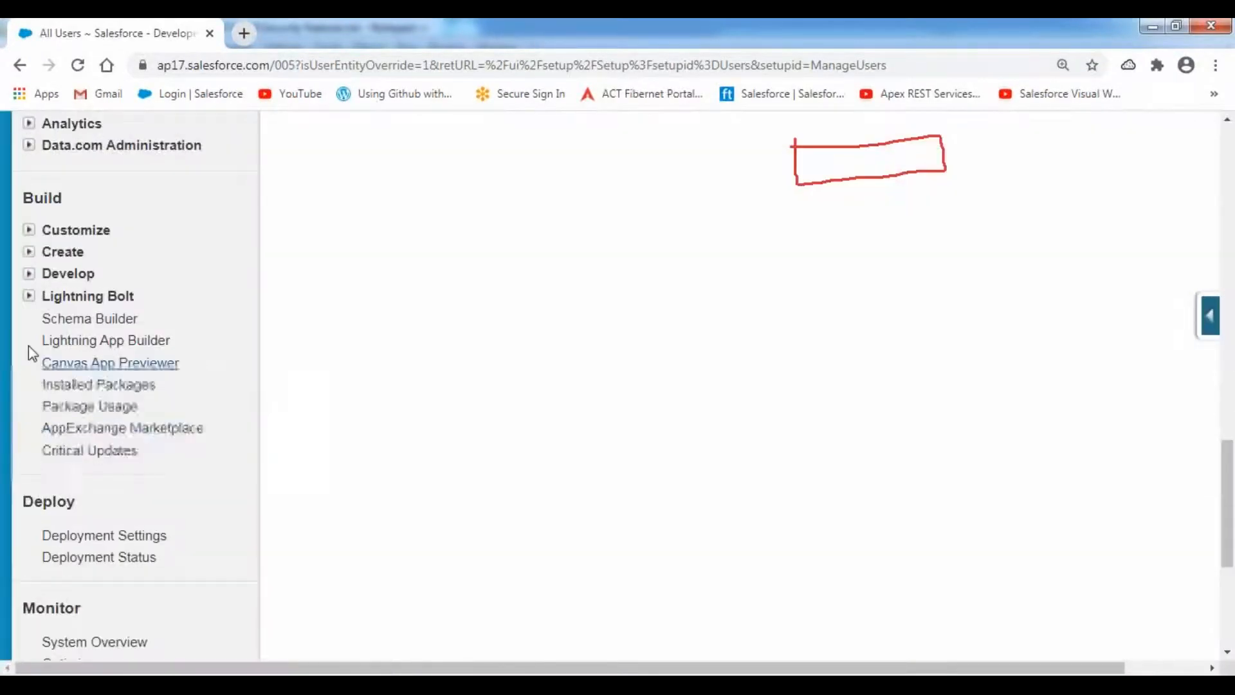
pyautogui.click(29, 251)
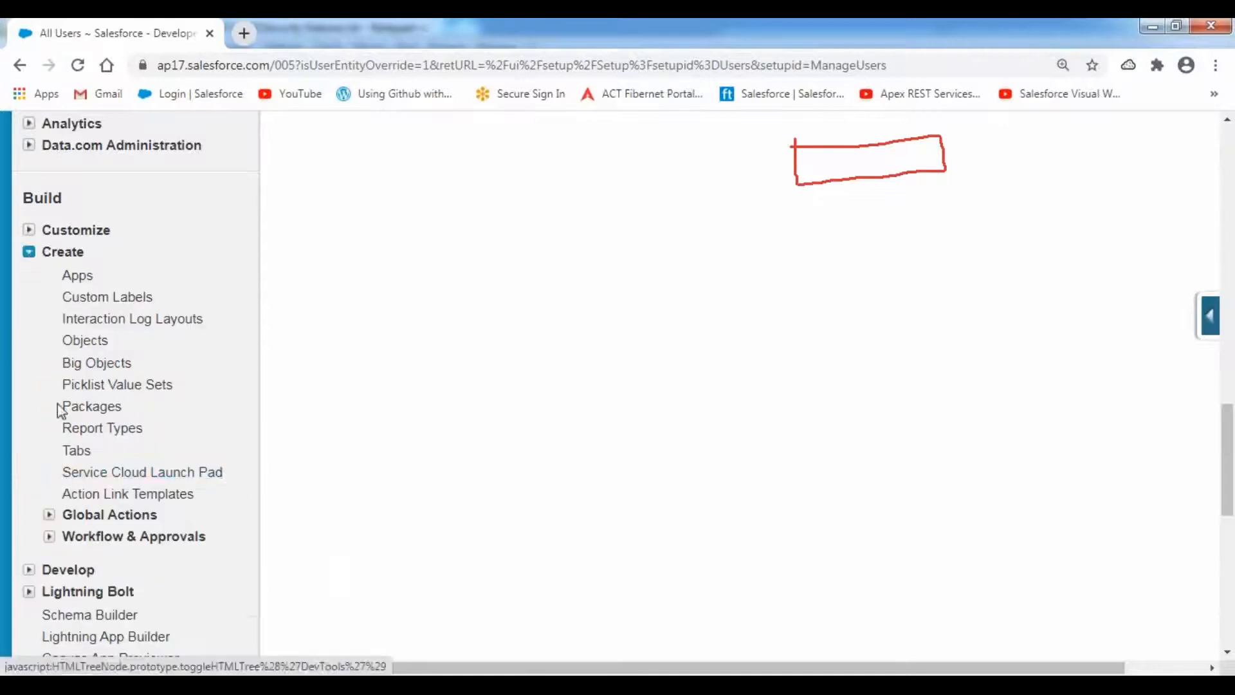
pyautogui.click(51, 539)
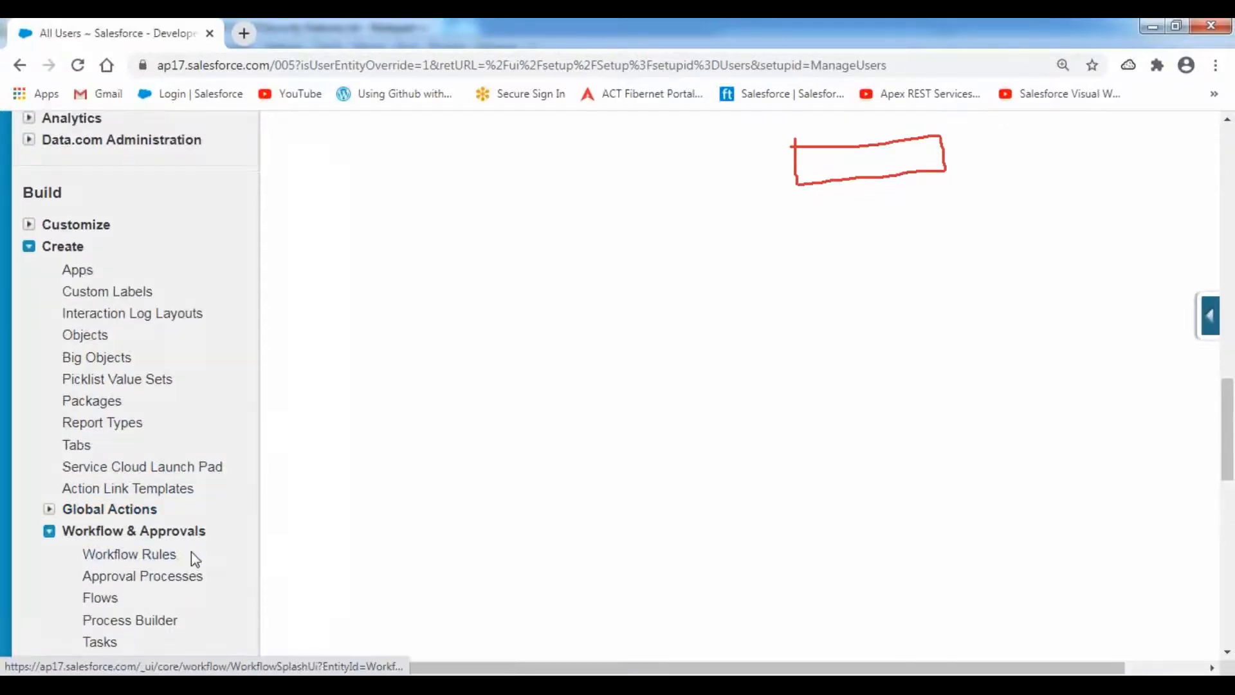
pyautogui.scroll(-3, 191, 550)
pyautogui.click(141, 447)
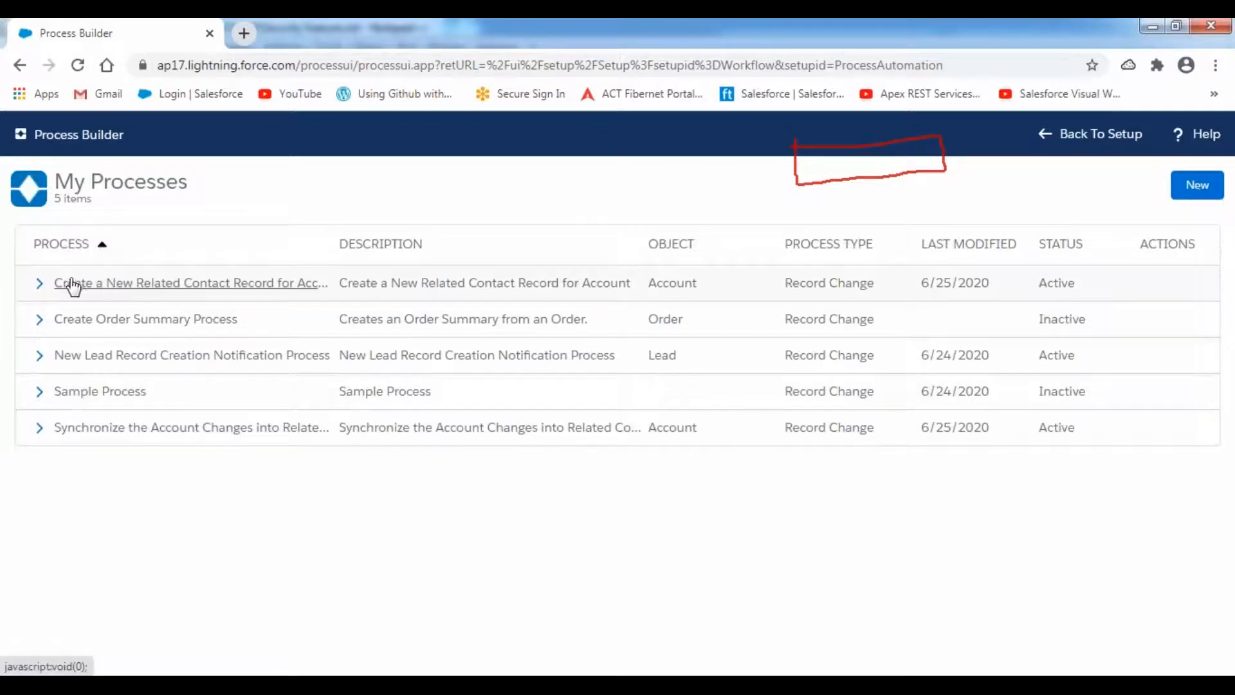
# - Deactivate Version 2 of the Create a New Related Contact Record for Account process
pyautogui.click(40, 283)
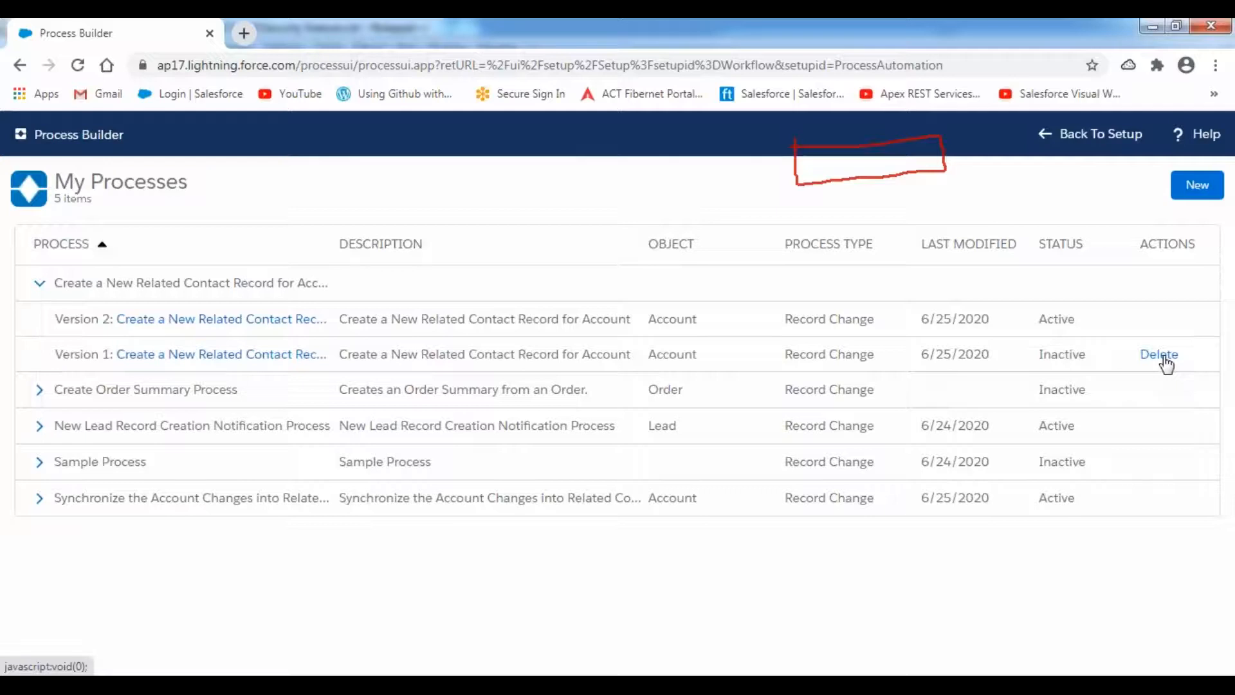
pyautogui.click(264, 325)
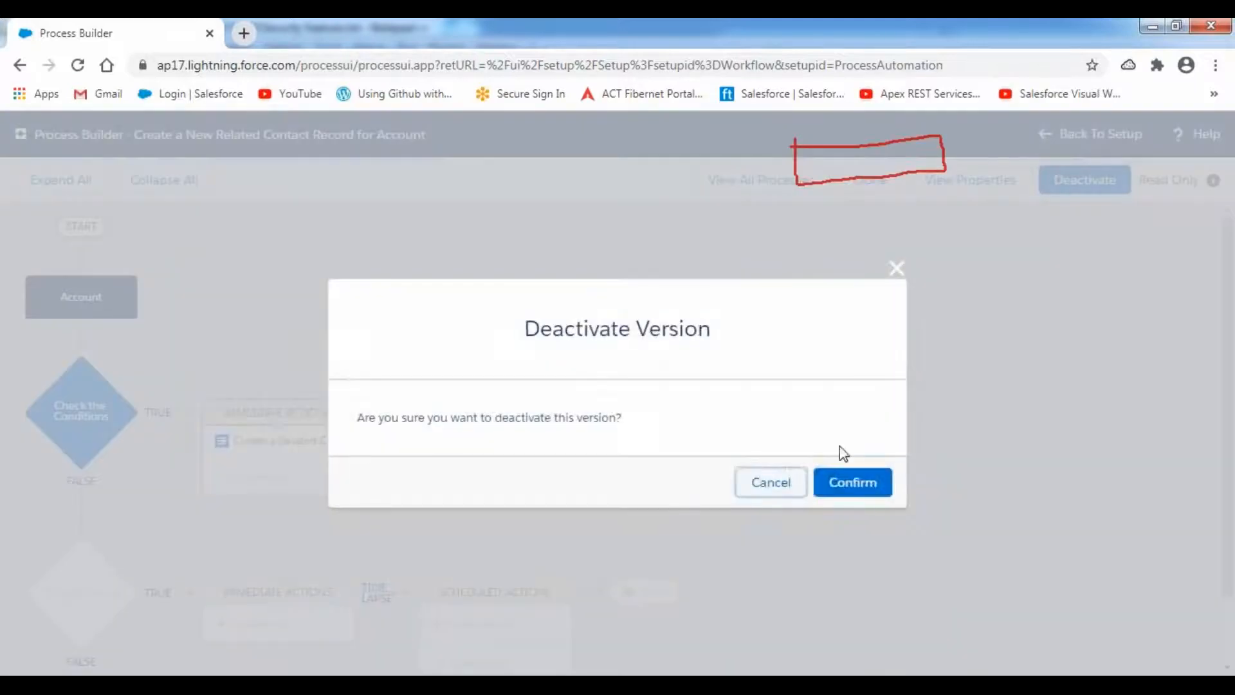
pyautogui.click(850, 487)
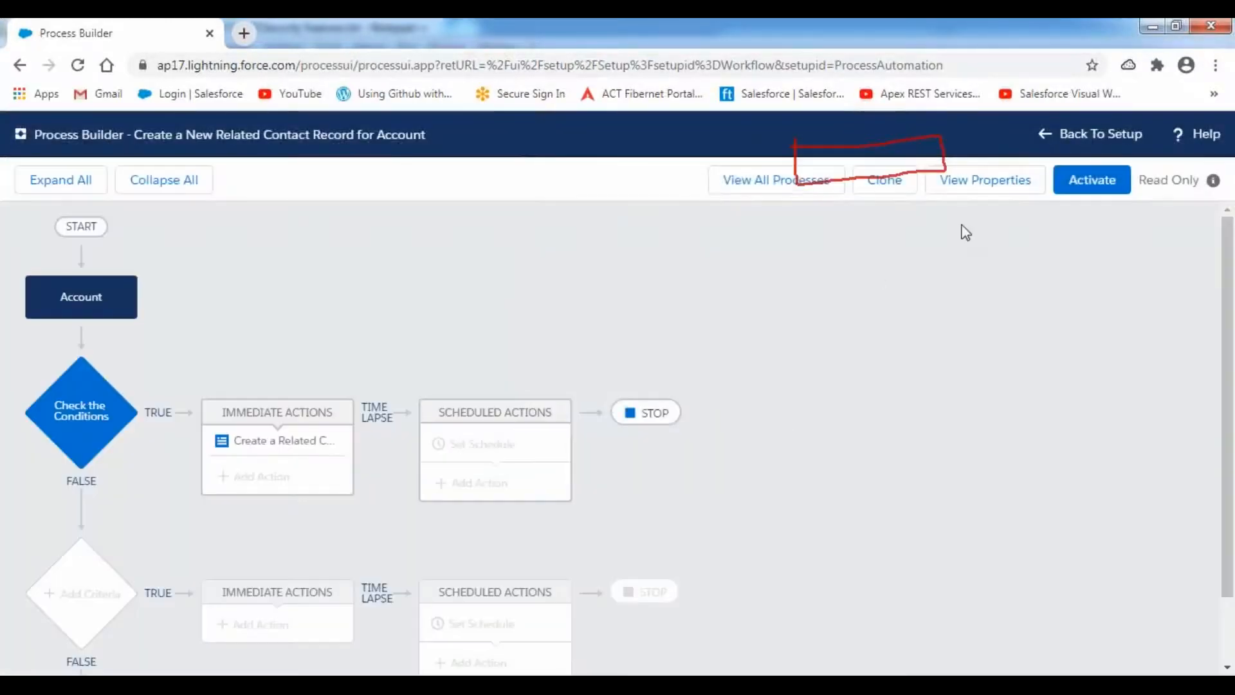
# - Return to the Setup home and expand Manage Users
pyautogui.click(1083, 136)
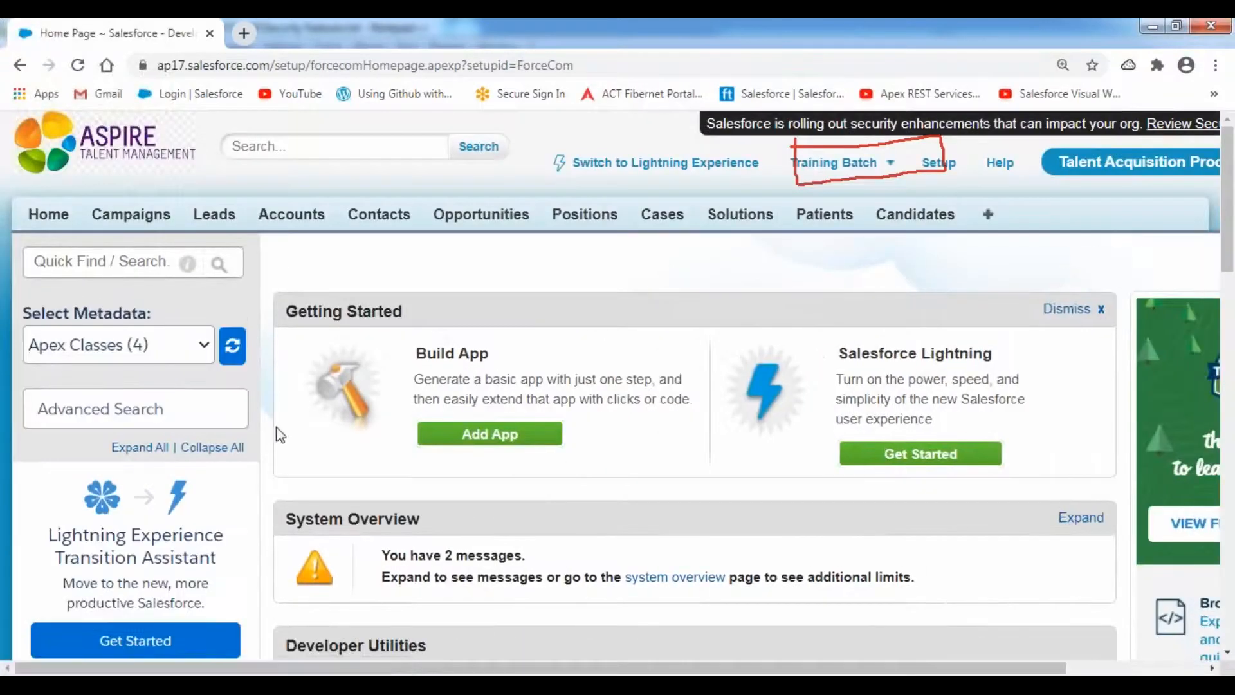
pyautogui.scroll(-10, 280, 435)
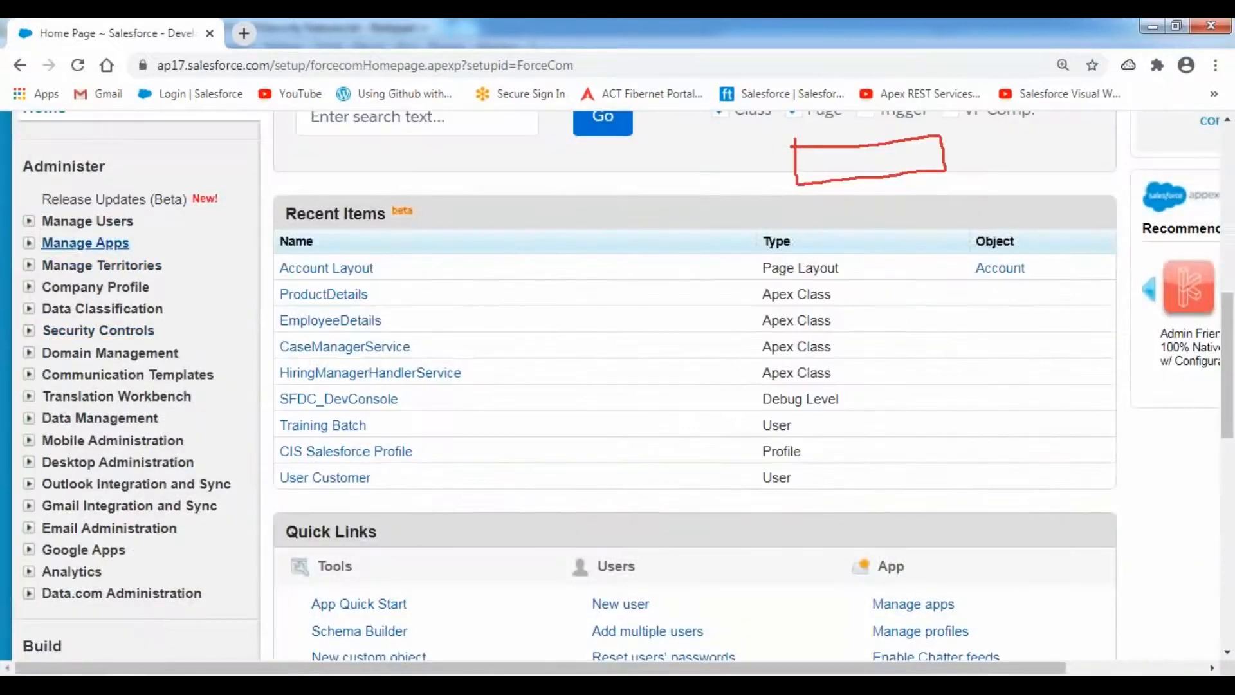
pyautogui.click(29, 222)
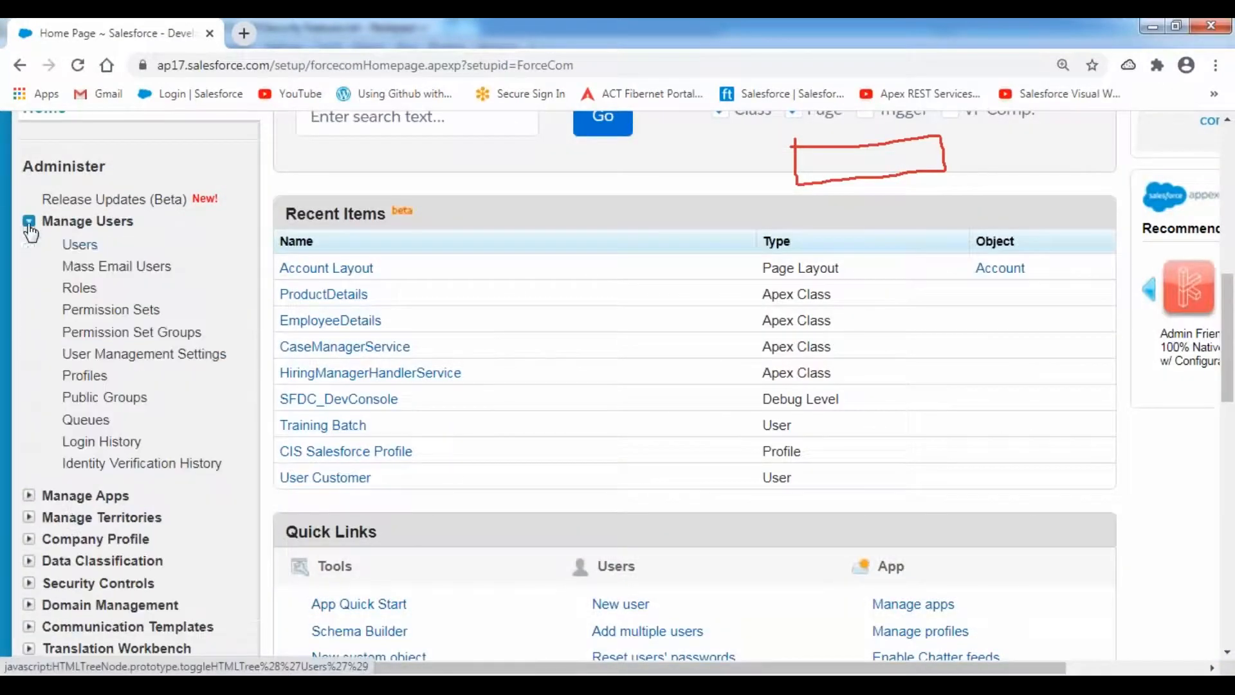
# - Log in as the Development User from the Users list and start a new account
pyautogui.click(79, 247)
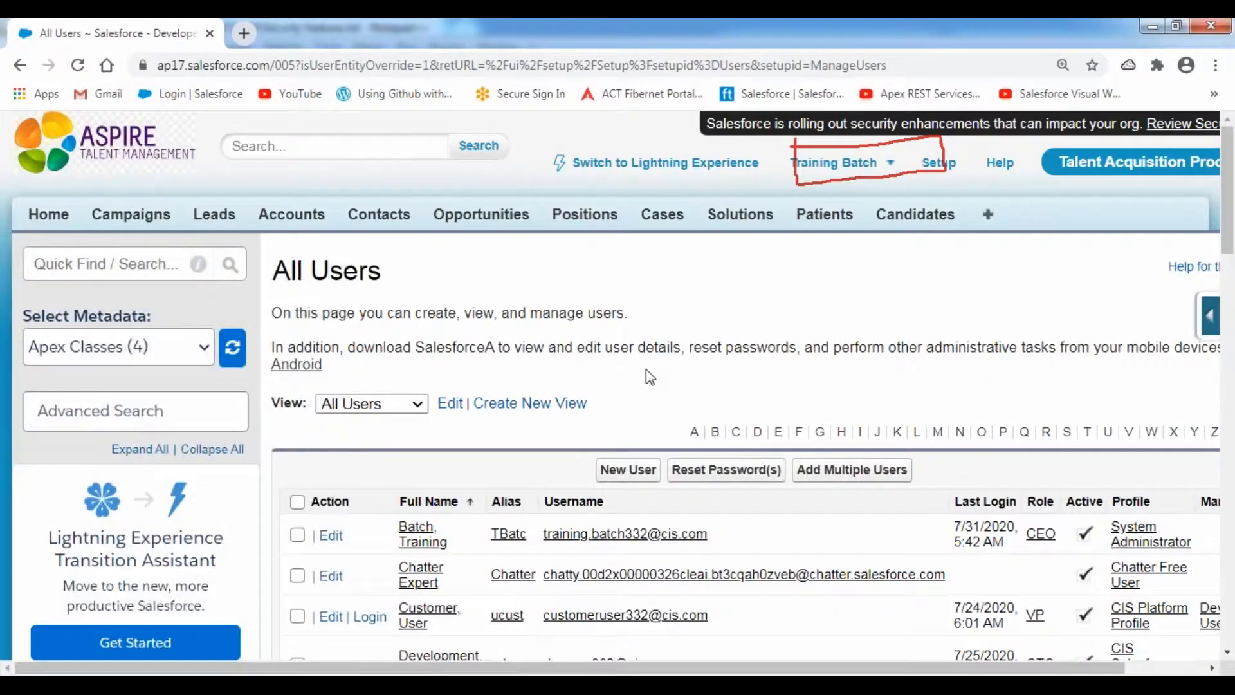
pyautogui.scroll(-4, 649, 377)
pyautogui.click(372, 396)
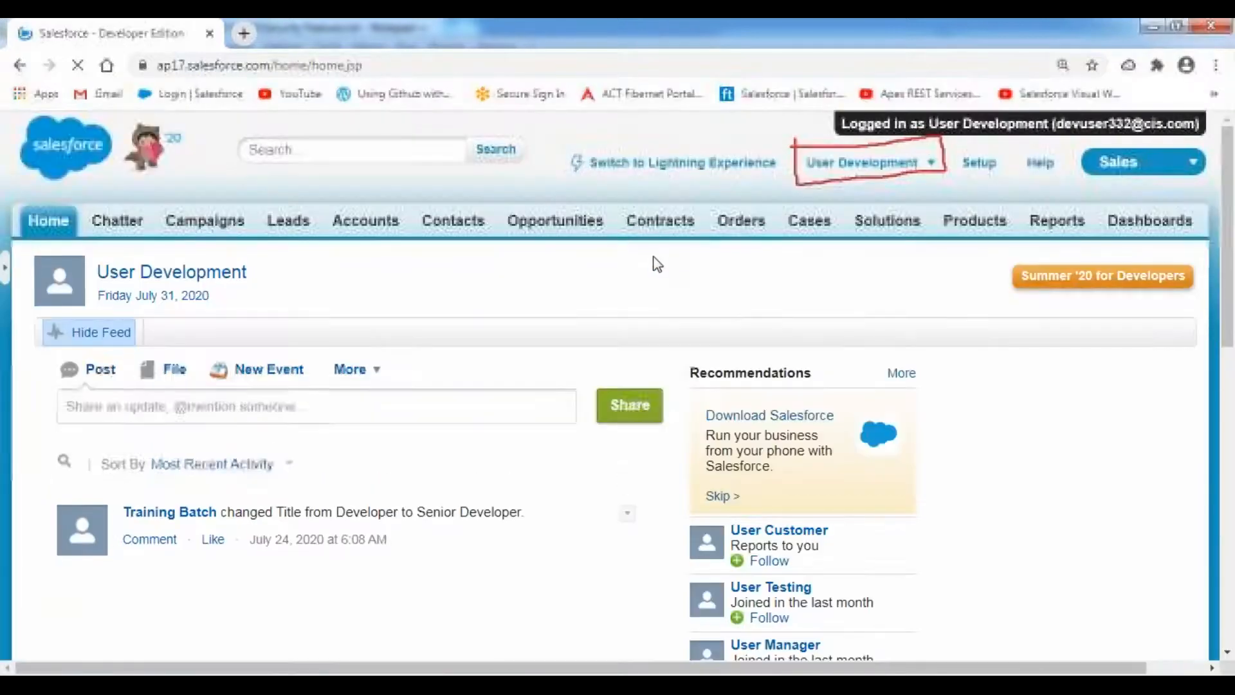
pyautogui.click(360, 228)
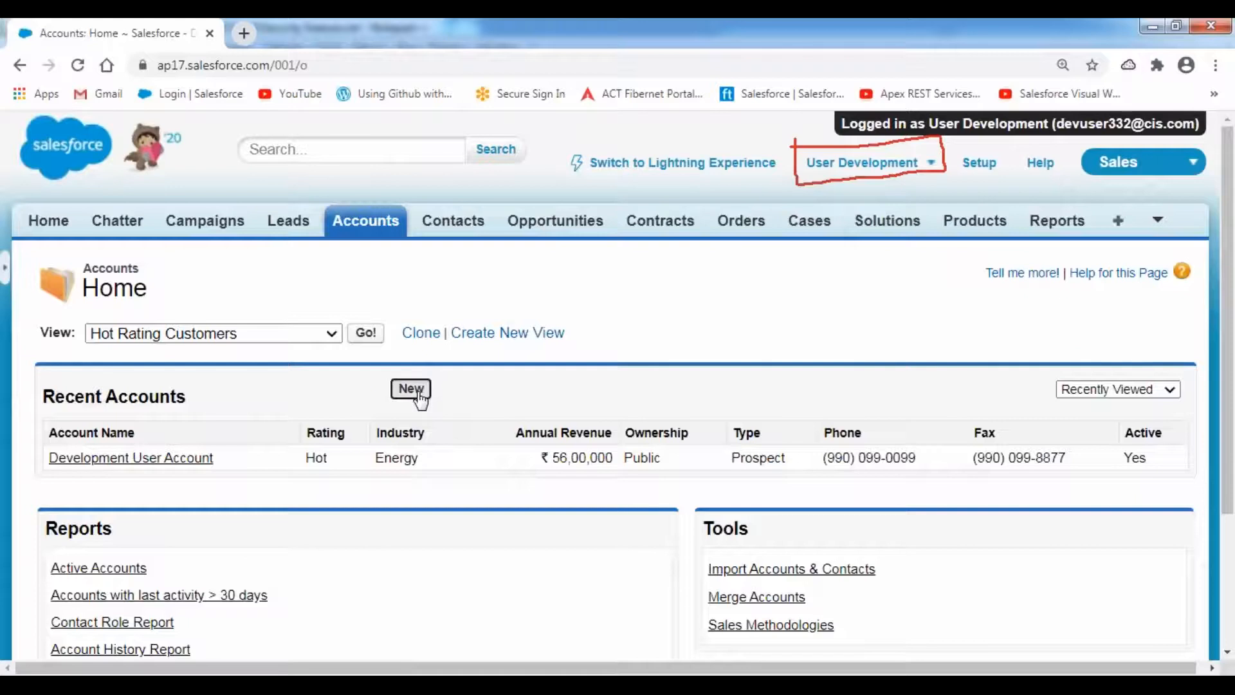
pyautogui.click(415, 394)
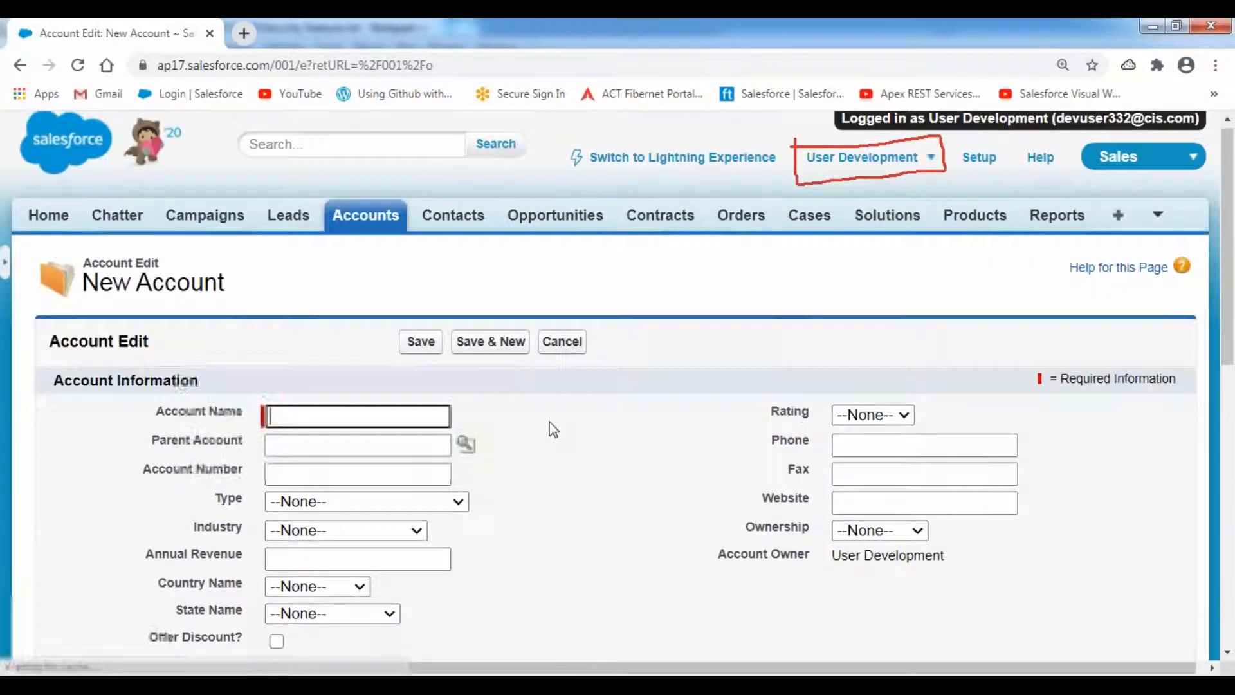
pyautogui.scroll(-4, 553, 430)
# - Name the account 'Manual Sharing Account', with number 1234, Prospect, Banking, revenue 2500000
pyautogui.click(325, 156)
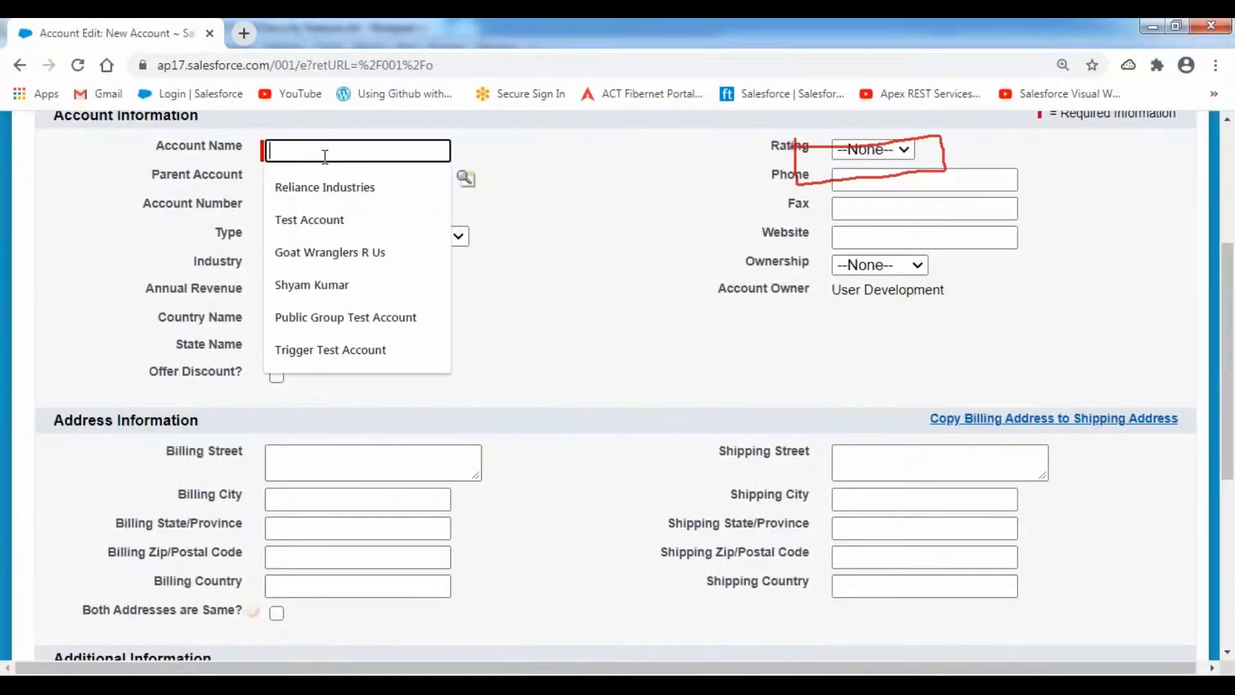
pyautogui.write('Manusl')
pyautogui.press('BackSpace')
pyautogui.press('BackSpace')
pyautogui.write('al Sharing ')
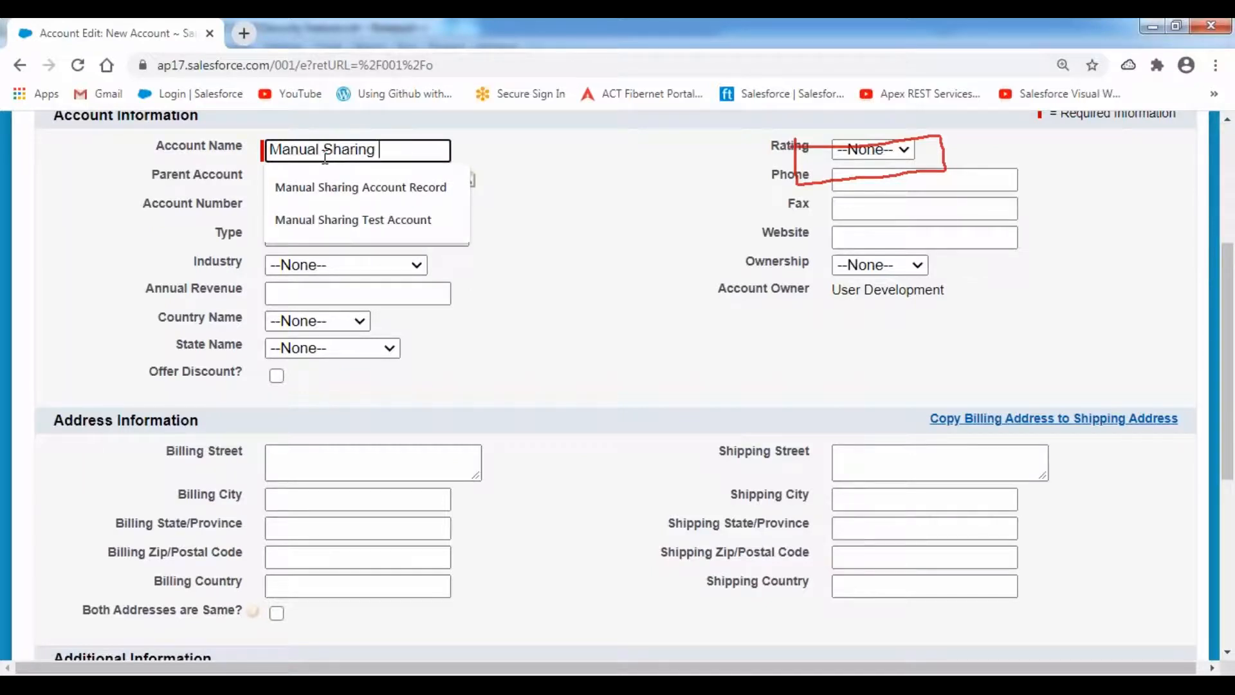
pyautogui.write('Account')
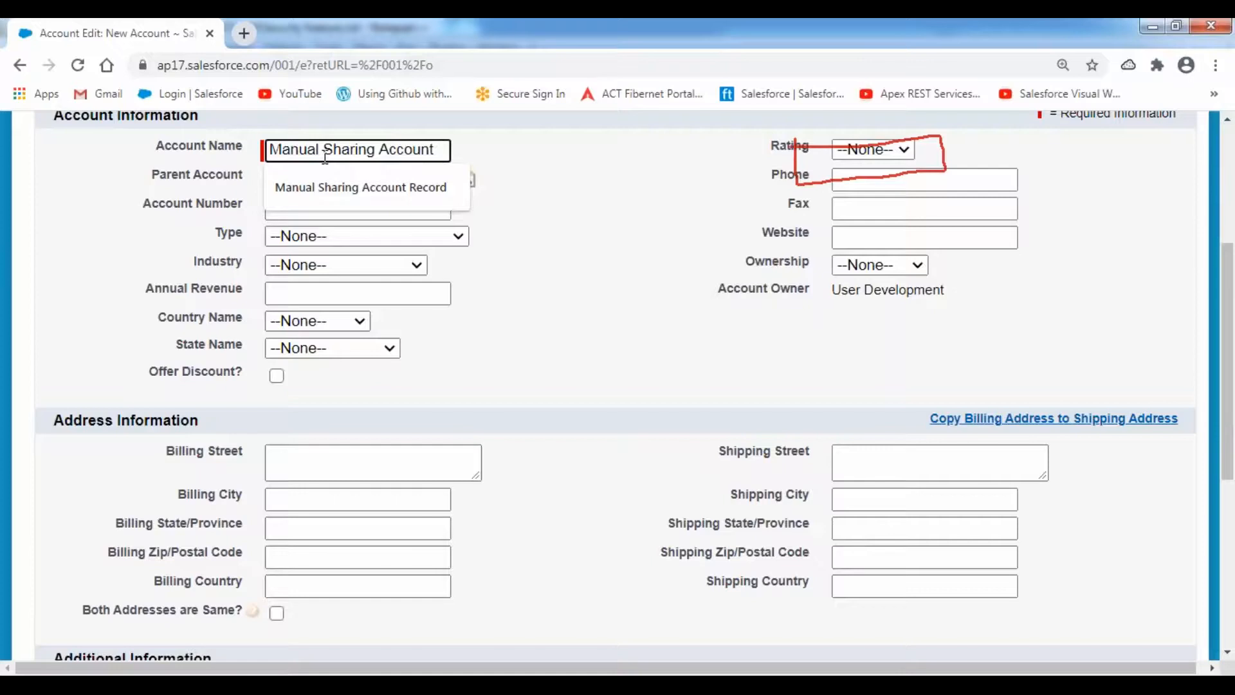
pyautogui.click(585, 200)
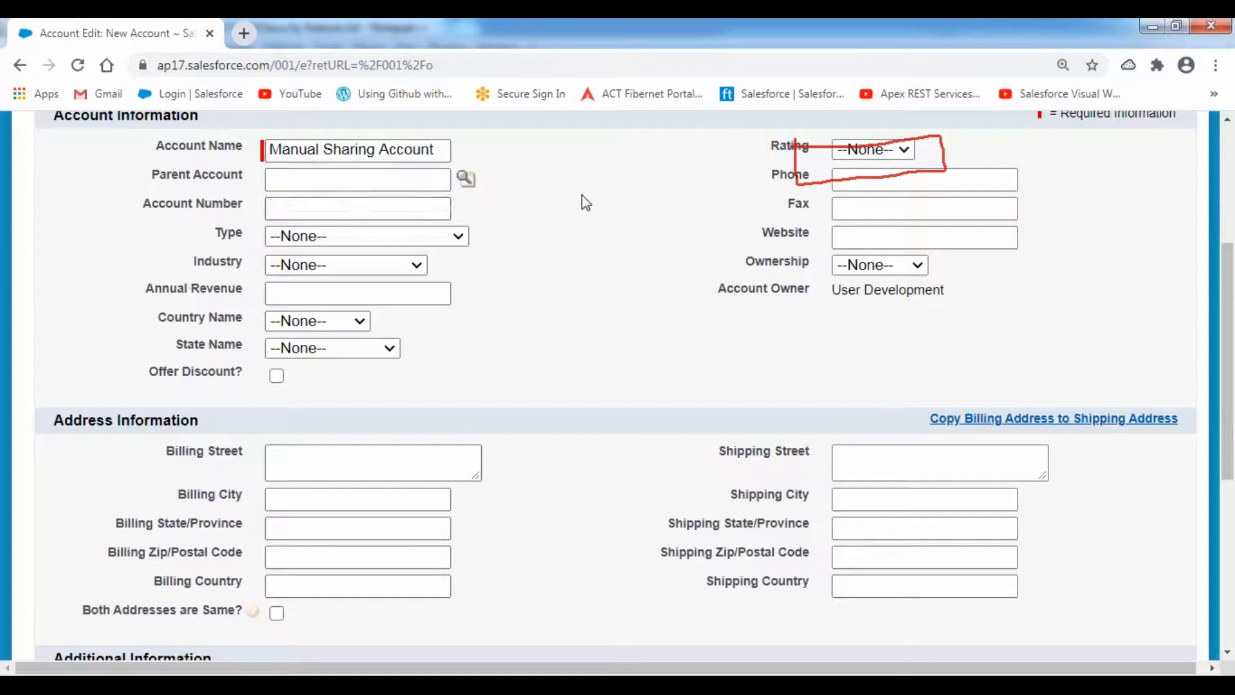
pyautogui.click(353, 207)
pyautogui.click(315, 249)
pyautogui.click(315, 236)
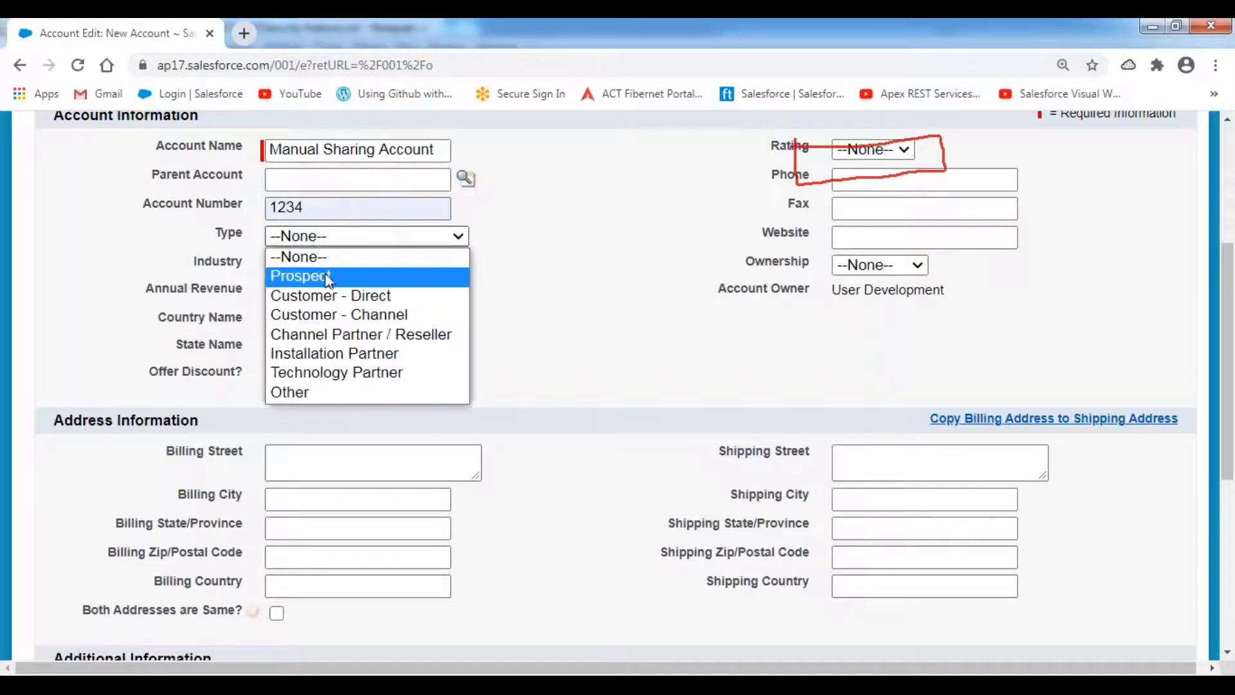
pyautogui.click(327, 277)
pyautogui.click(328, 265)
pyautogui.click(329, 344)
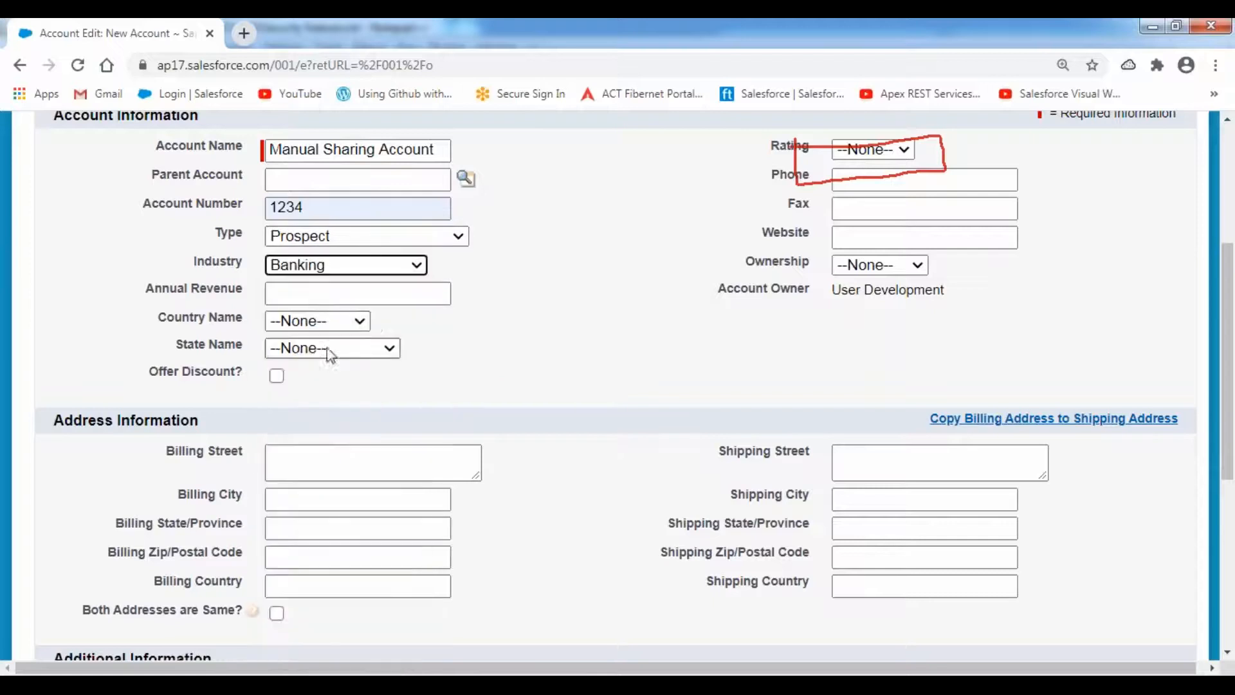
pyautogui.click(311, 292)
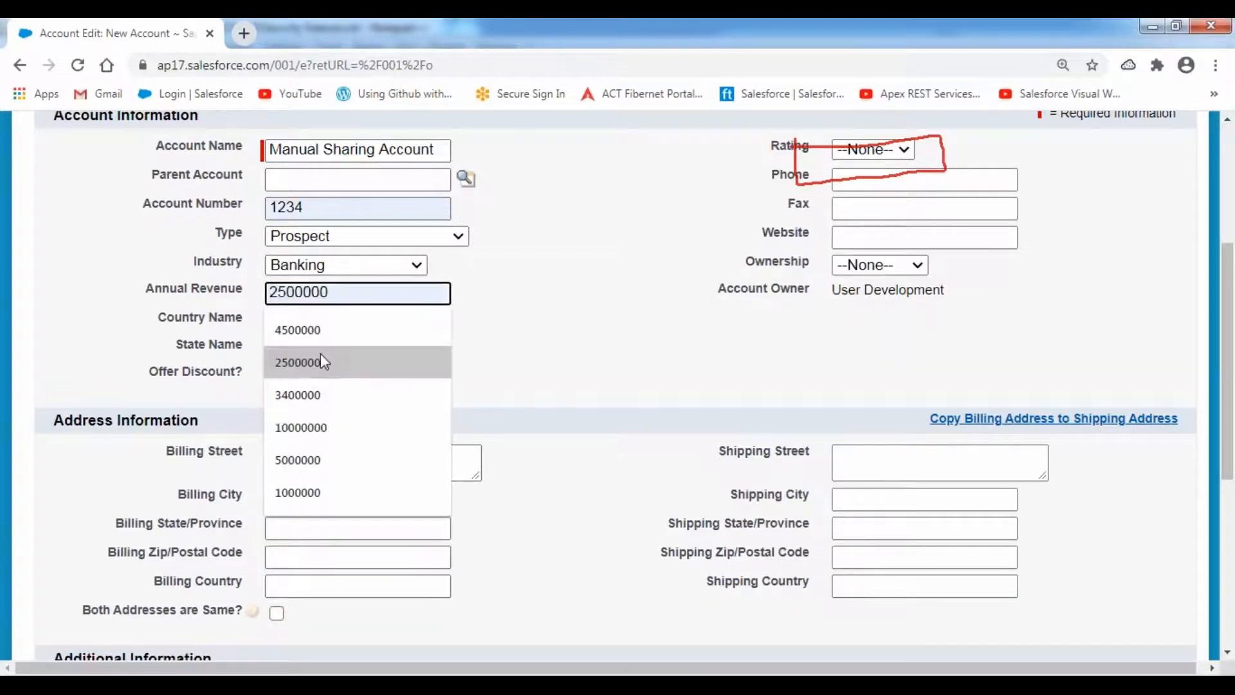
pyautogui.click(321, 362)
pyautogui.click(874, 150)
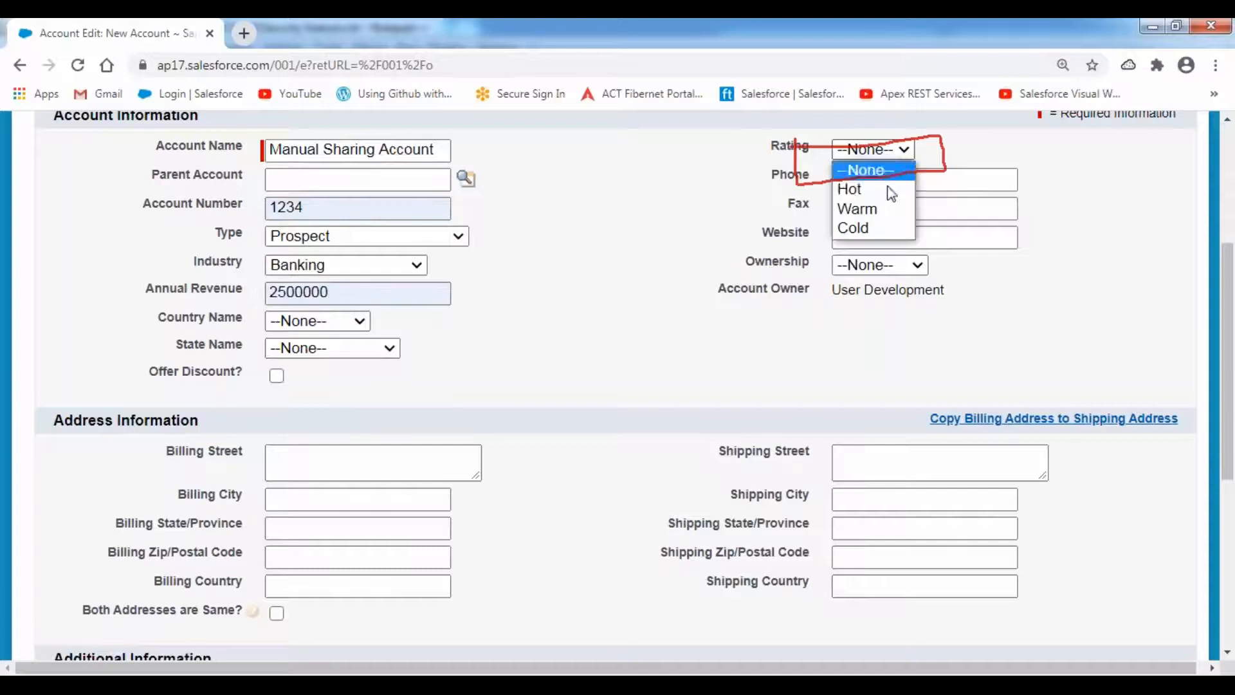
pyautogui.click(888, 190)
pyautogui.click(868, 176)
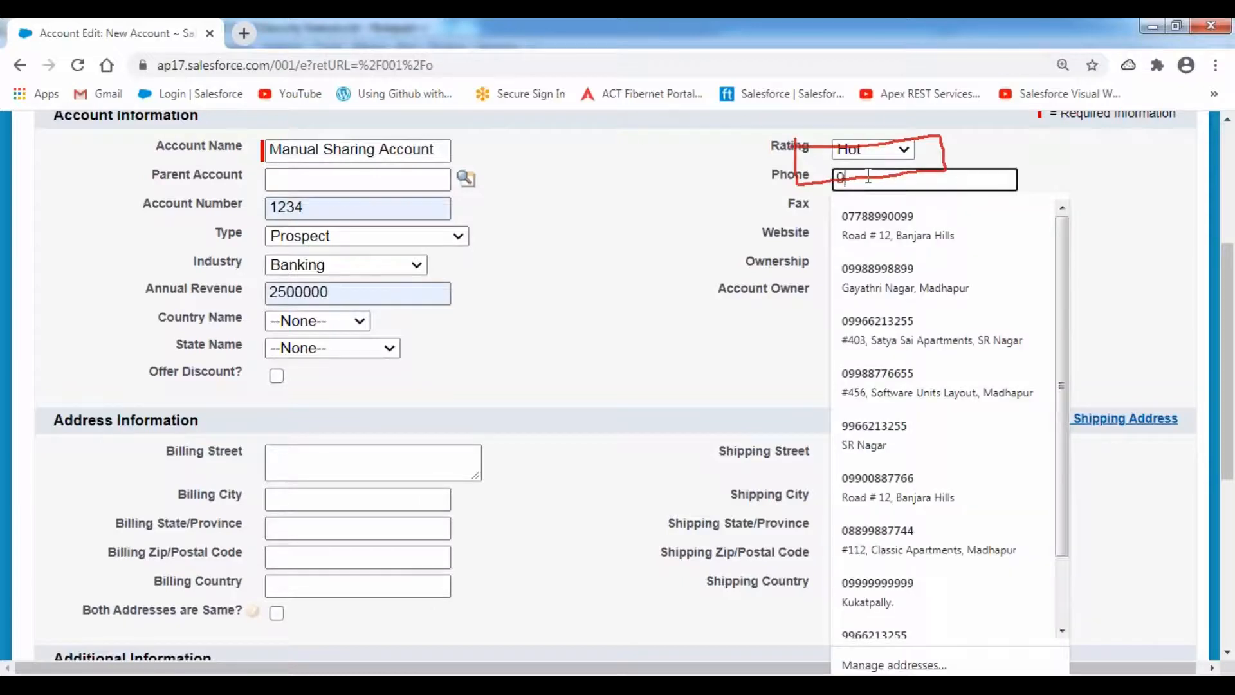
pyautogui.press('Tab')
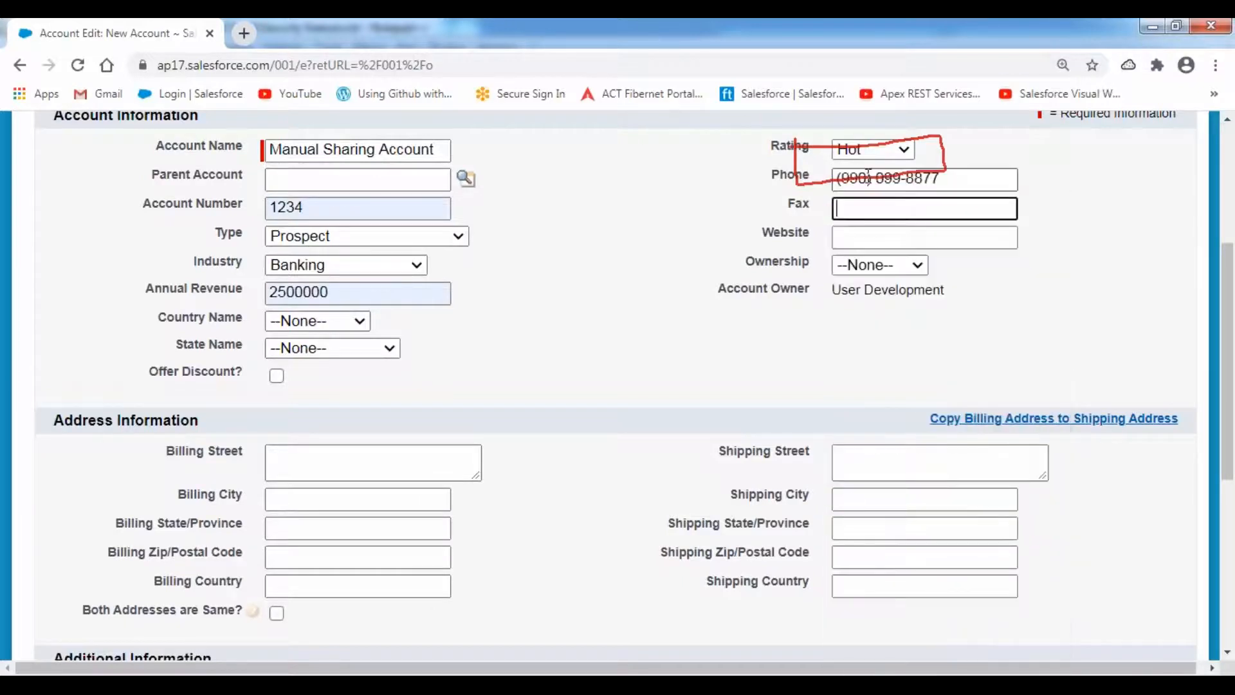
pyautogui.press('Tab')
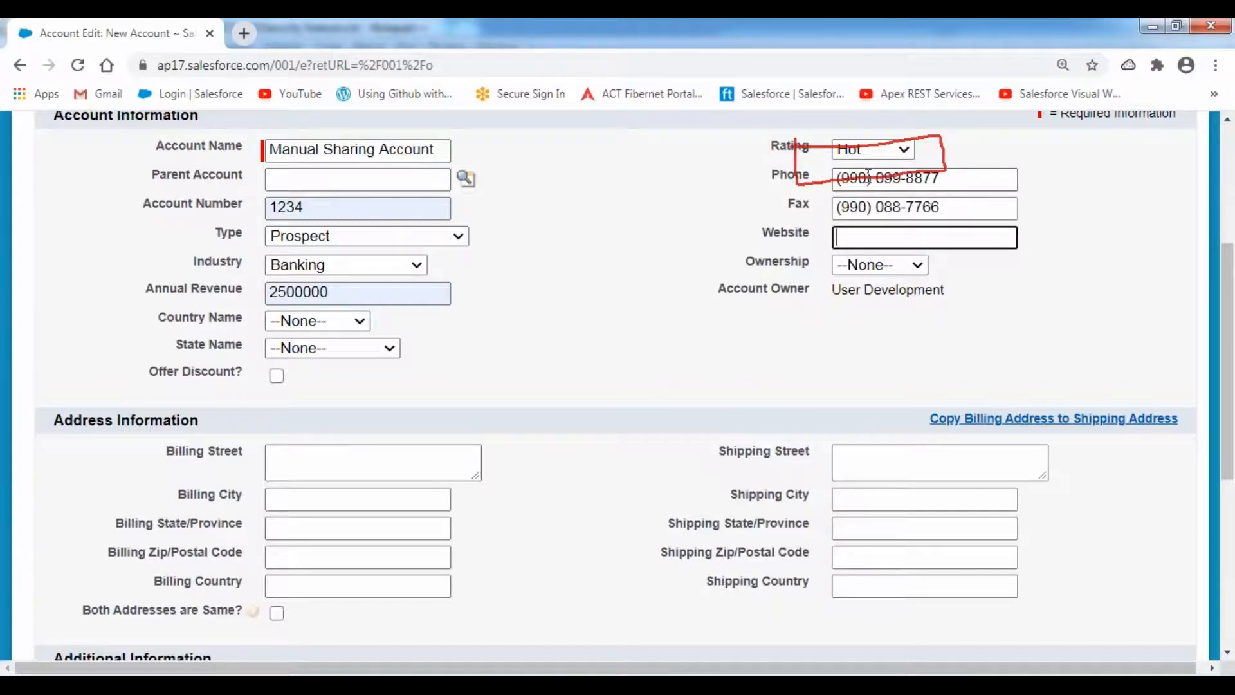
pyautogui.write('www')
pyautogui.press('Down')
pyautogui.press('Down')
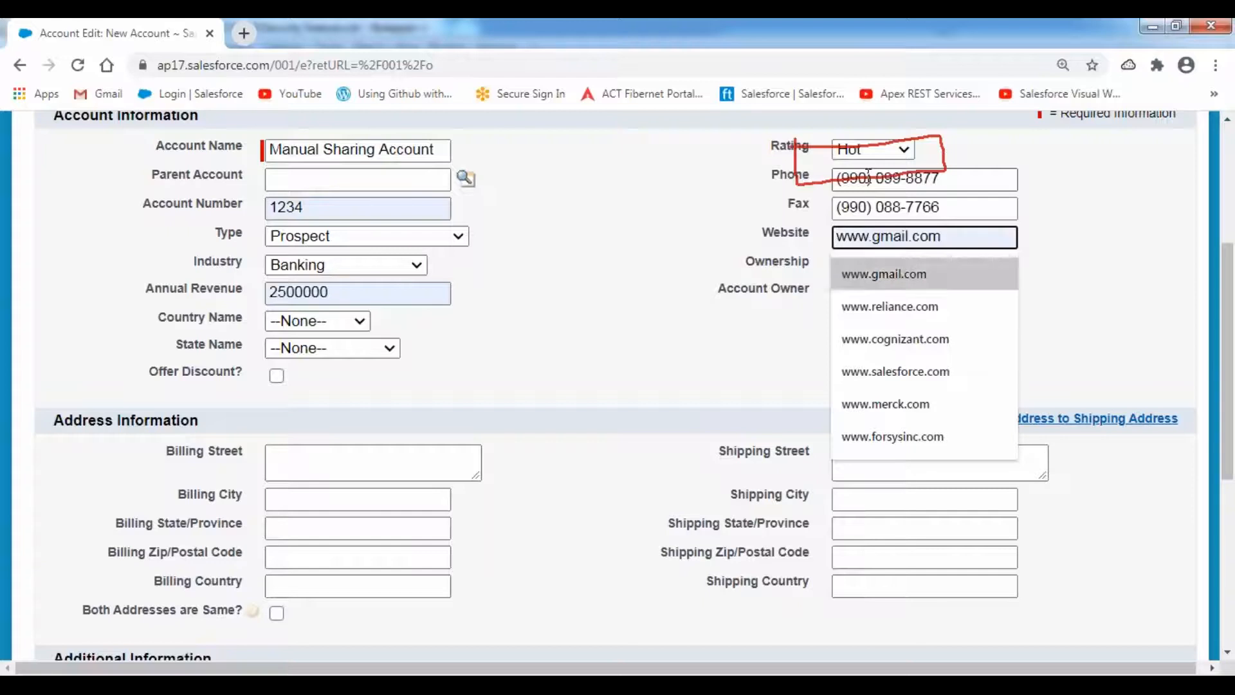
pyautogui.press('Tab')
pyautogui.press('Down')
# - Set Customer Priority High and Active Yes, then save the account
pyautogui.scroll(-4, 313, 424)
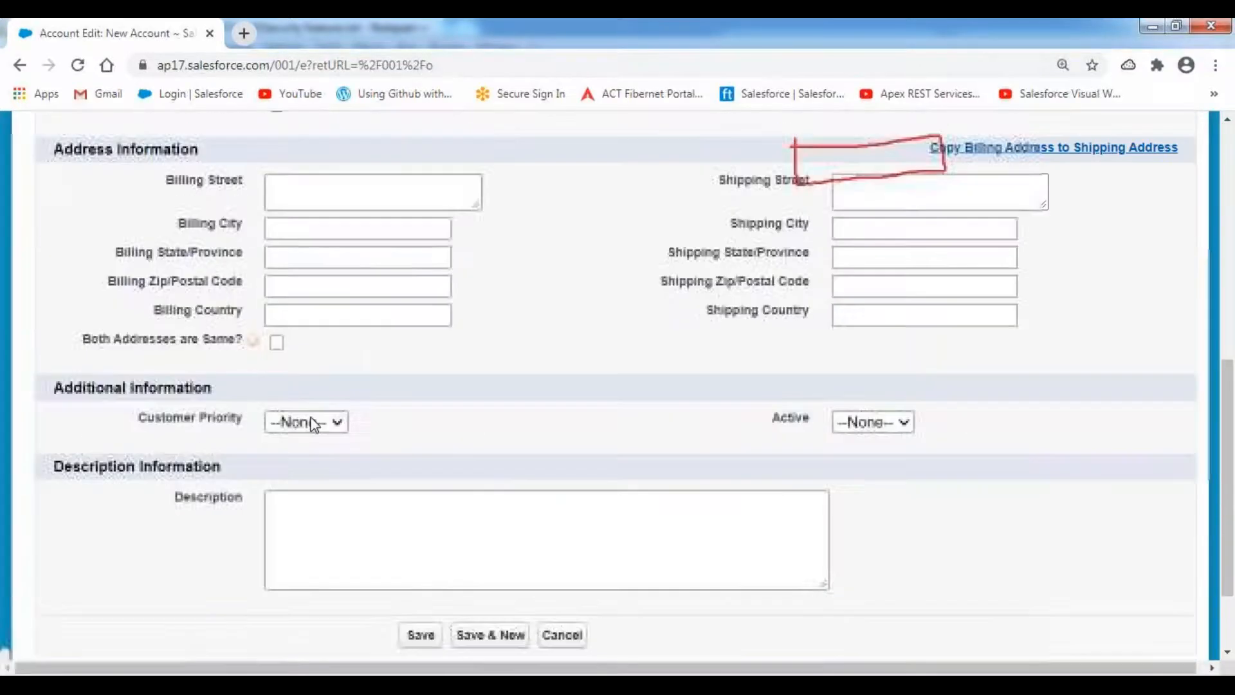
pyautogui.click(325, 424)
pyautogui.click(318, 462)
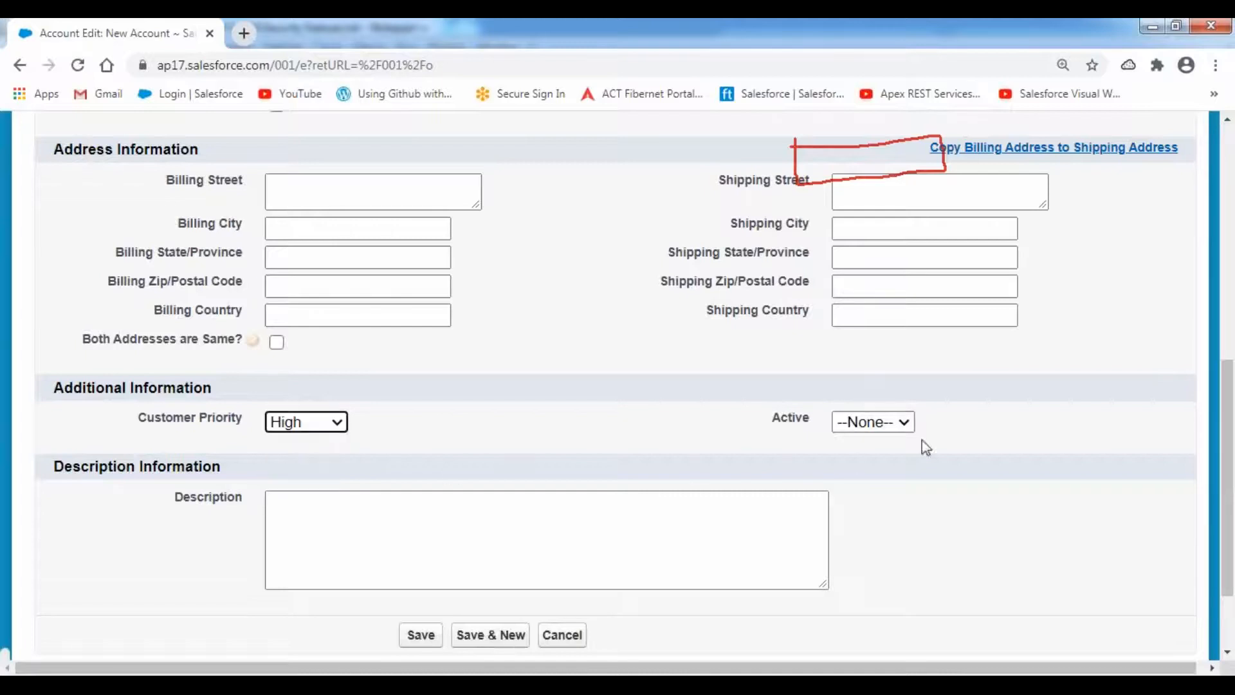
pyautogui.click(872, 422)
pyautogui.click(856, 480)
pyautogui.click(628, 347)
pyautogui.scroll(5, 632, 355)
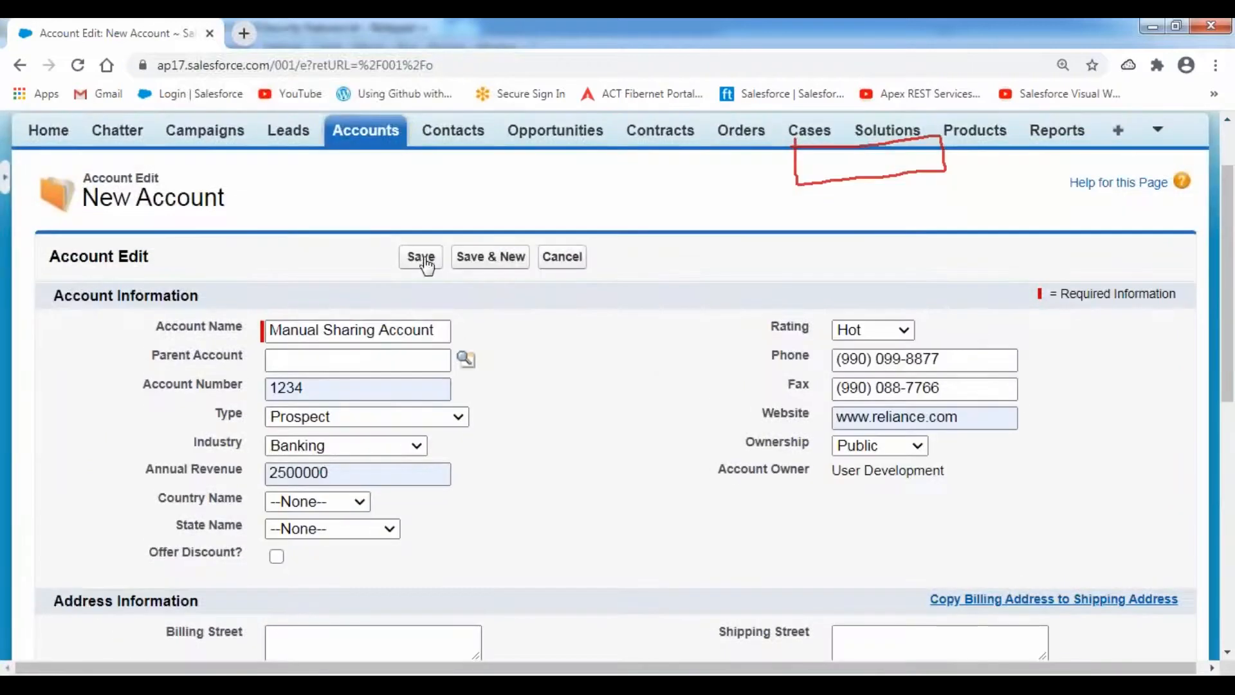
pyautogui.click(421, 258)
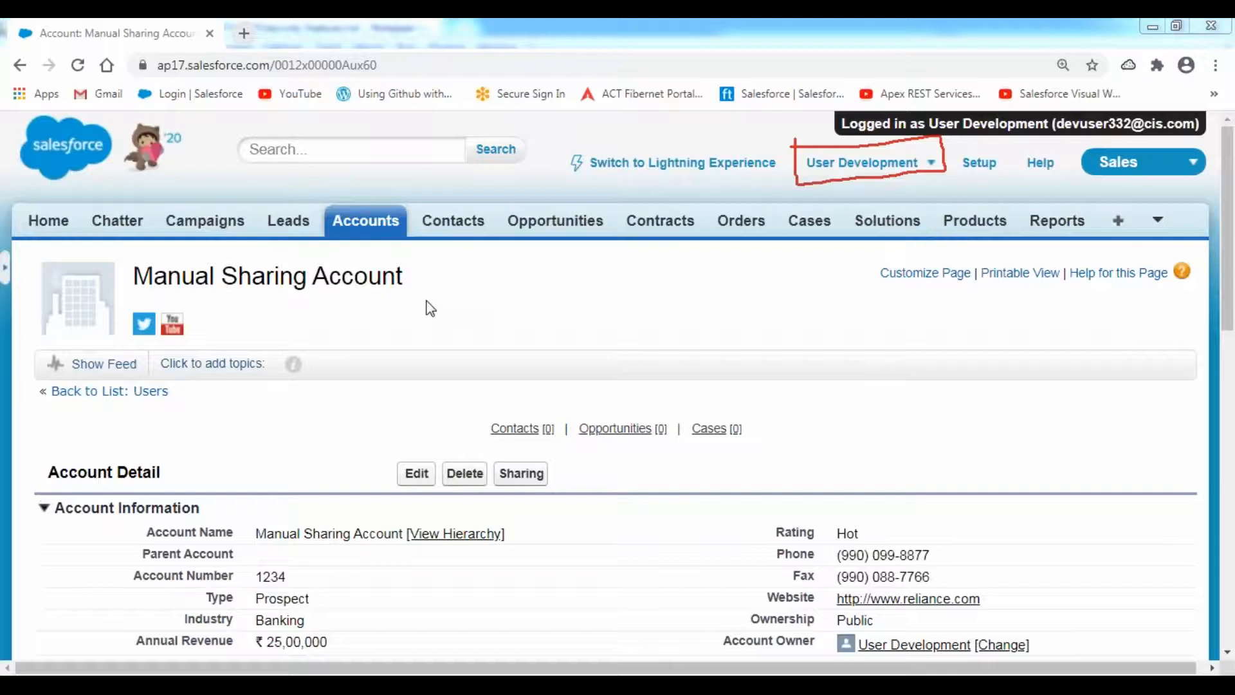
# - Review the saved Manual Sharing Account details down to its owner, User Development
pyautogui.moveTo(134, 277); pyautogui.dragTo(424, 299)
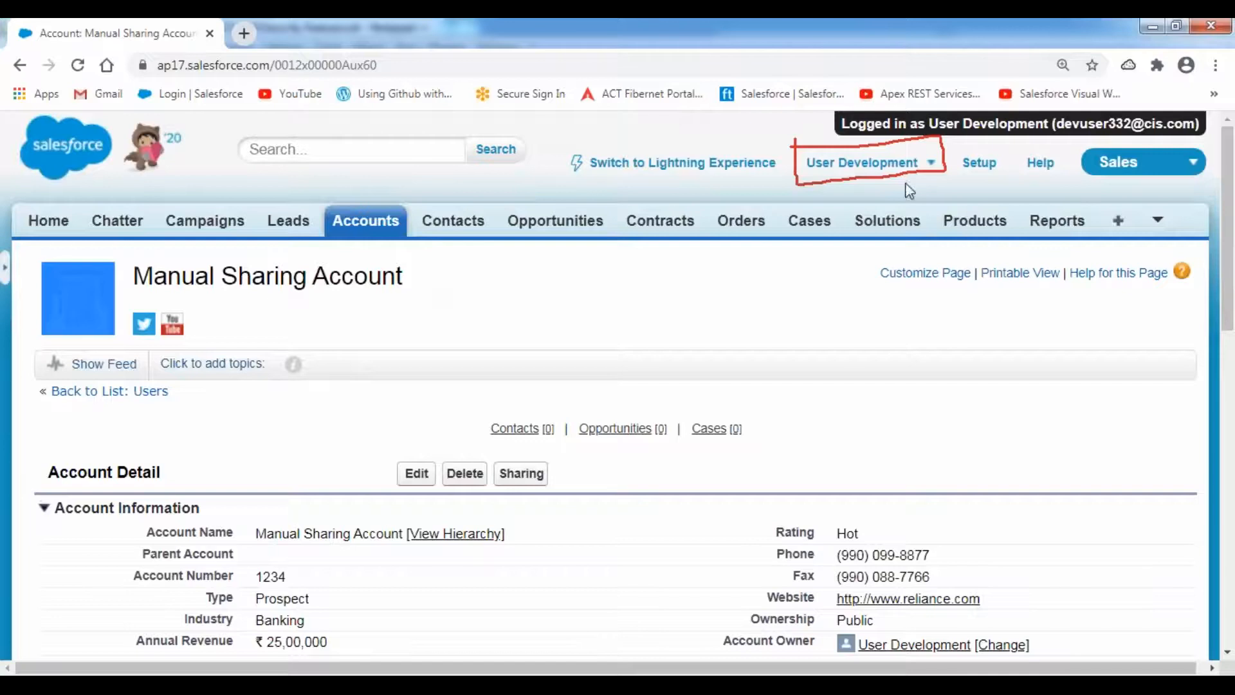
pyautogui.scroll(-1, 539, 323)
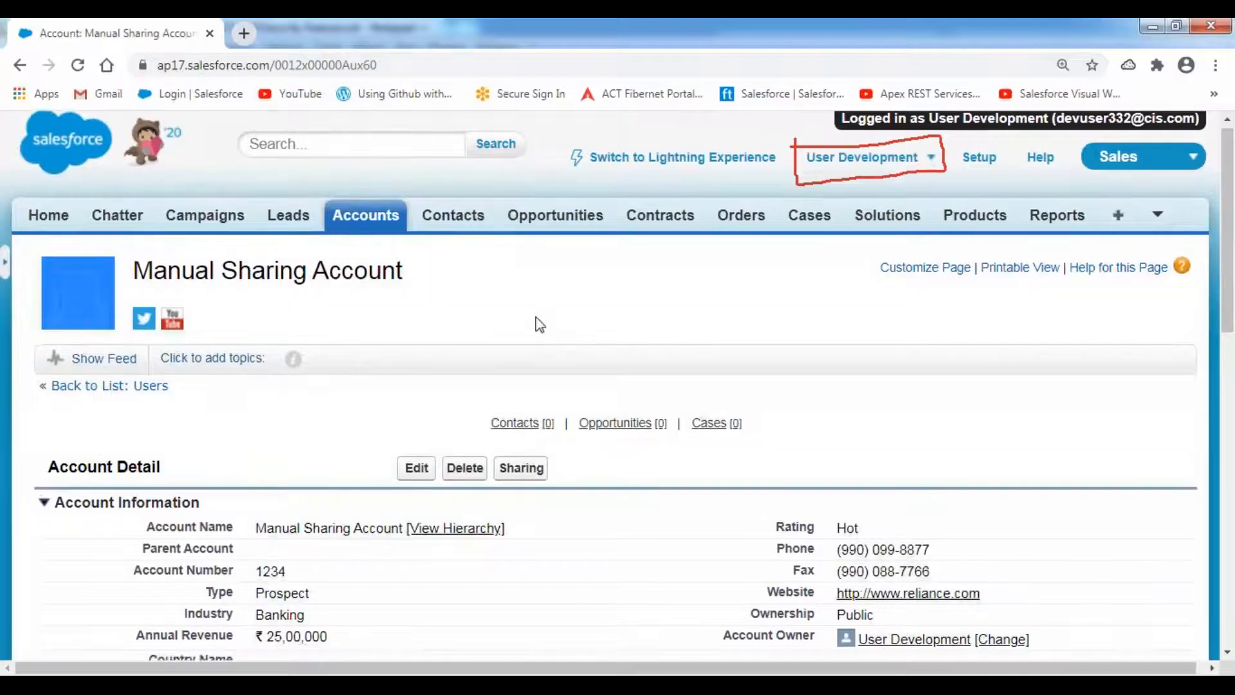
pyautogui.scroll(-4, 539, 323)
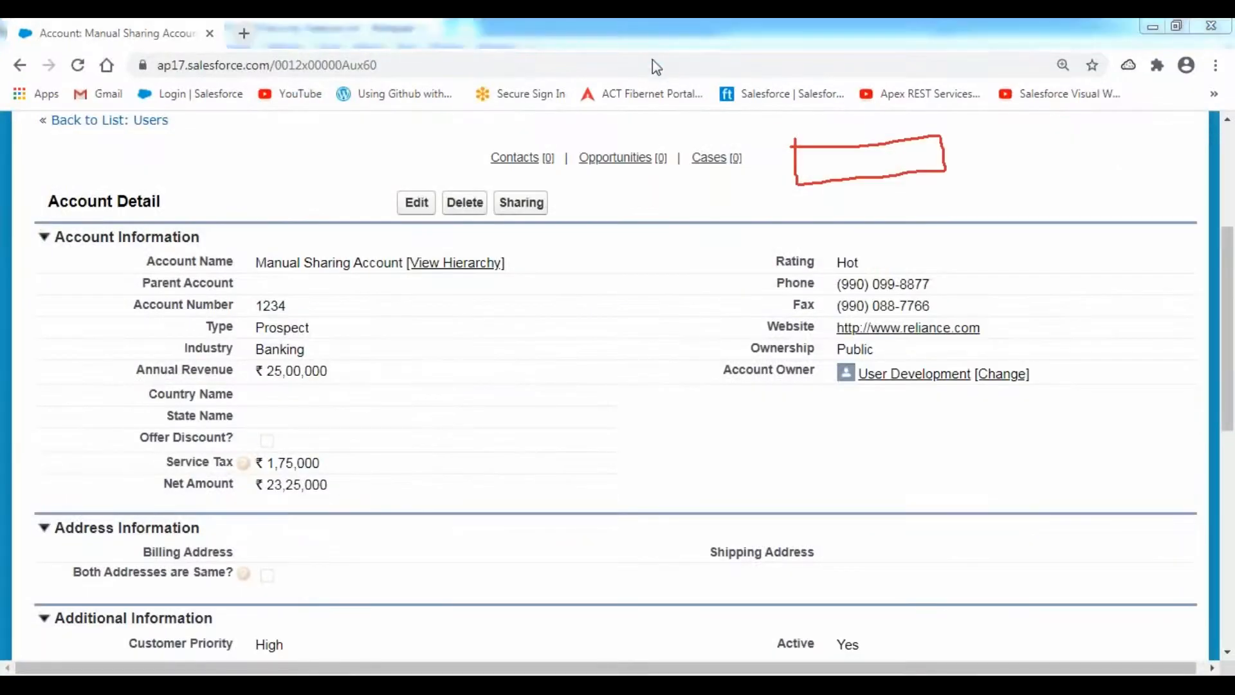
pyautogui.moveTo(710, 364)
pyautogui.mouseDown()
pyautogui.moveTo(710, 391)
pyautogui.moveTo(813, 396)
pyautogui.mouseUp()
pyautogui.moveTo(901, 395)
pyautogui.mouseDown()
pyautogui.moveTo(1049, 394)
pyautogui.moveTo(1018, 351)
pyautogui.moveTo(714, 359)
pyautogui.mouseUp()
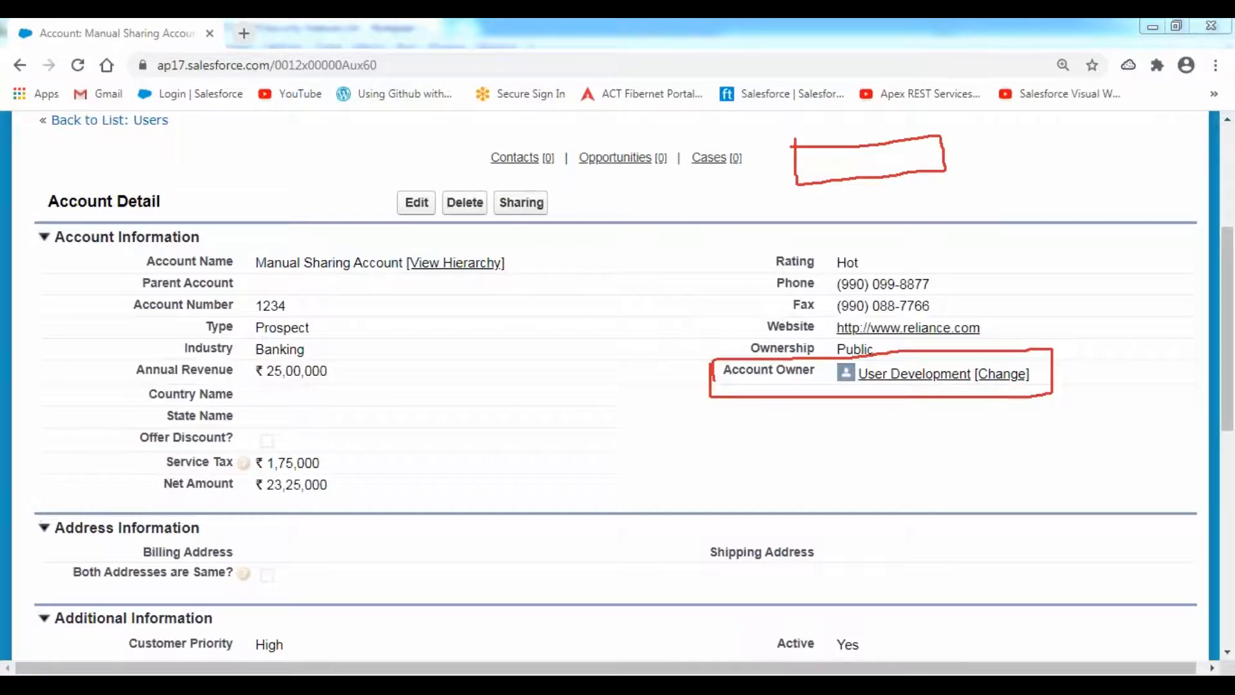
pyautogui.hotkey('alt', 'Tab')
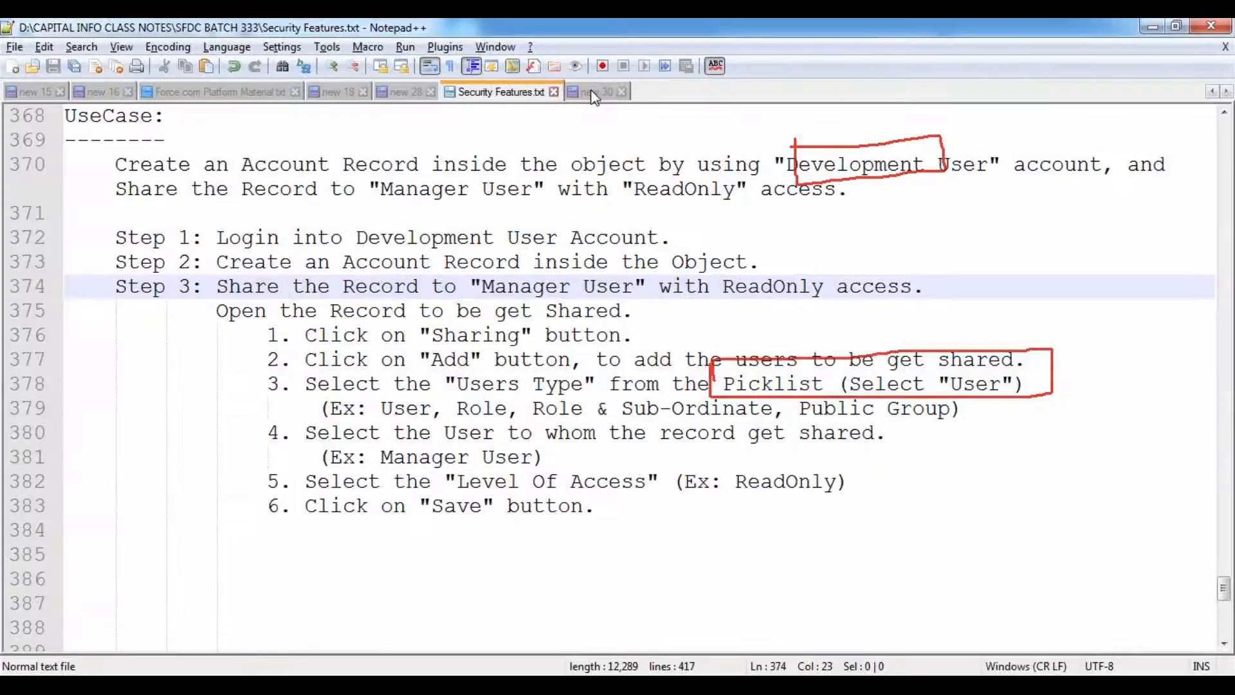
pyautogui.click(595, 91)
pyautogui.doubleClick(418, 165)
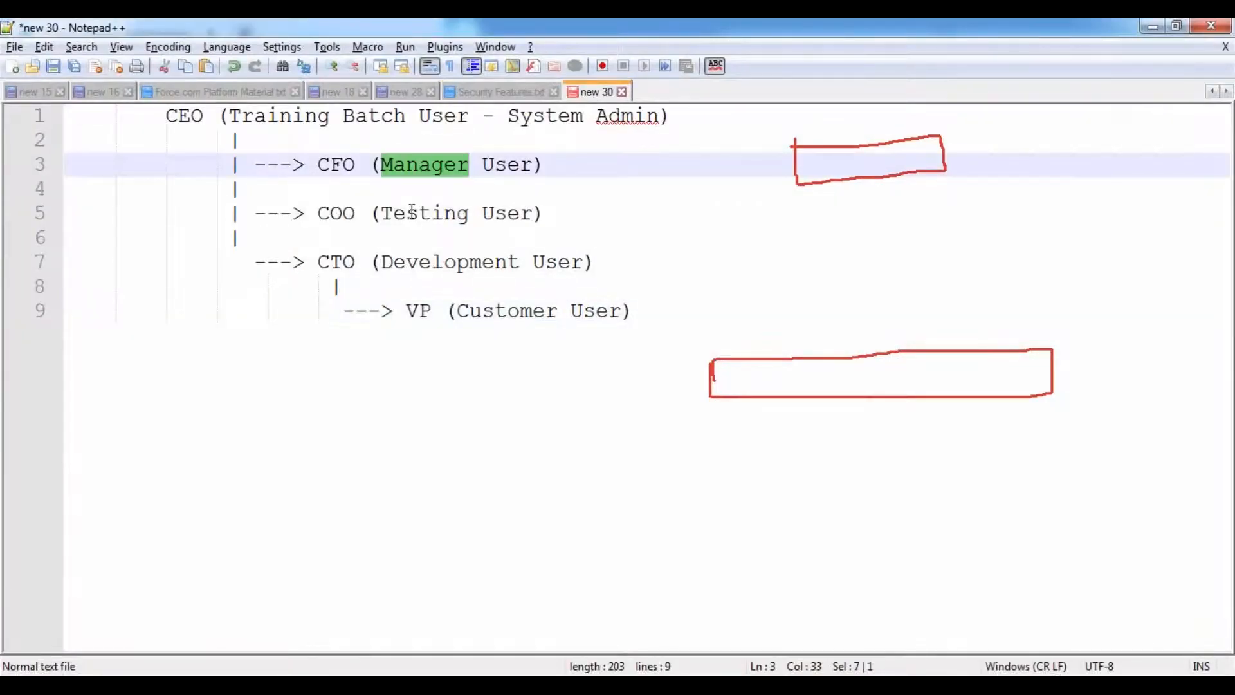
pyautogui.doubleClick(421, 214)
pyautogui.click(506, 311)
pyautogui.doubleClick(506, 312)
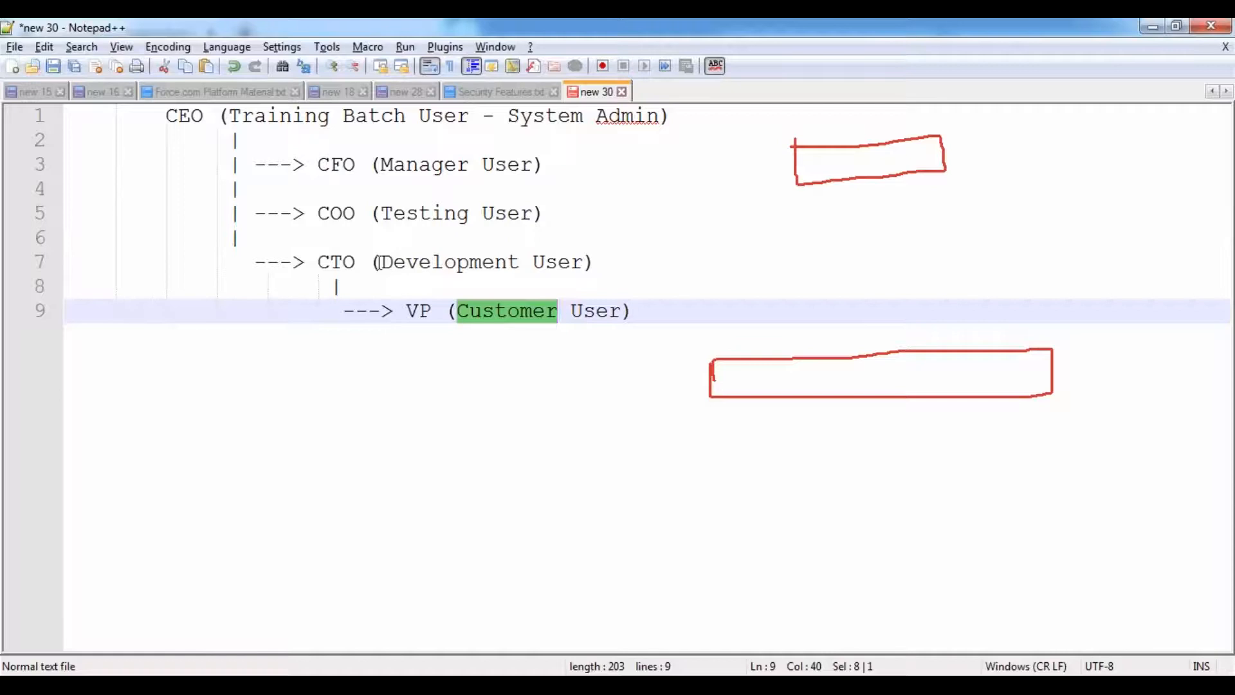
pyautogui.click(327, 260)
pyautogui.moveTo(328, 261); pyautogui.dragTo(592, 262)
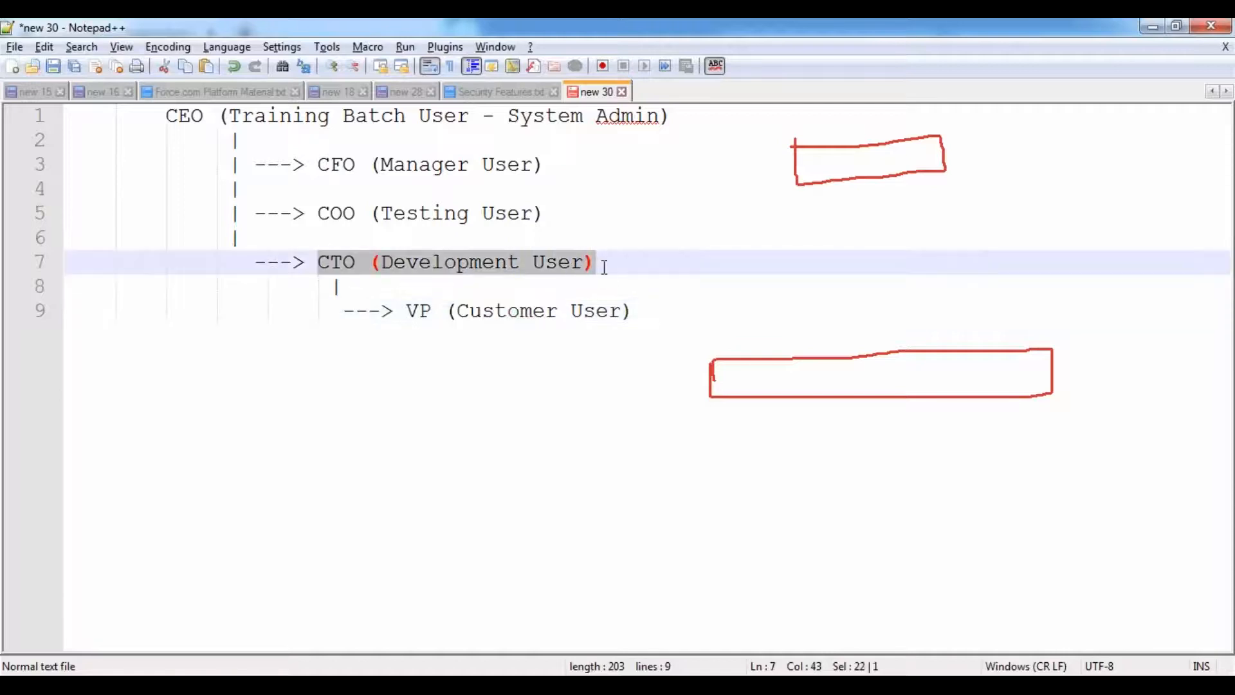
pyautogui.moveTo(166, 116); pyautogui.dragTo(682, 126)
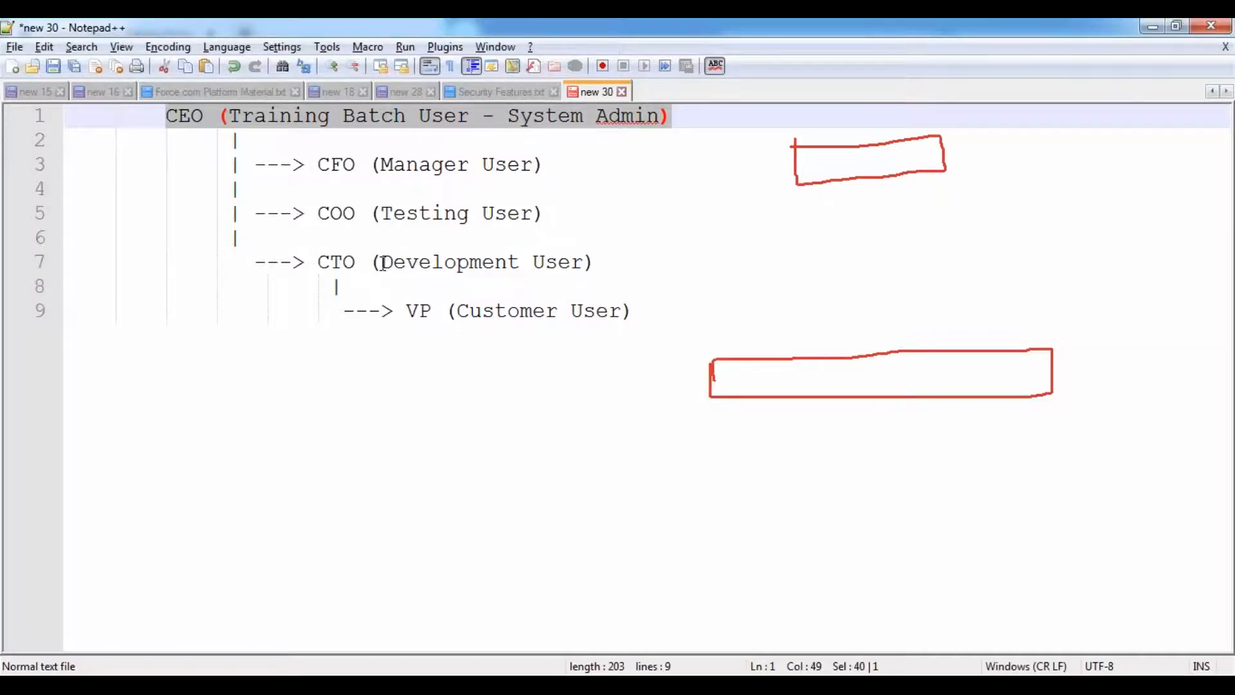
pyautogui.hotkey('alt', 'Tab')
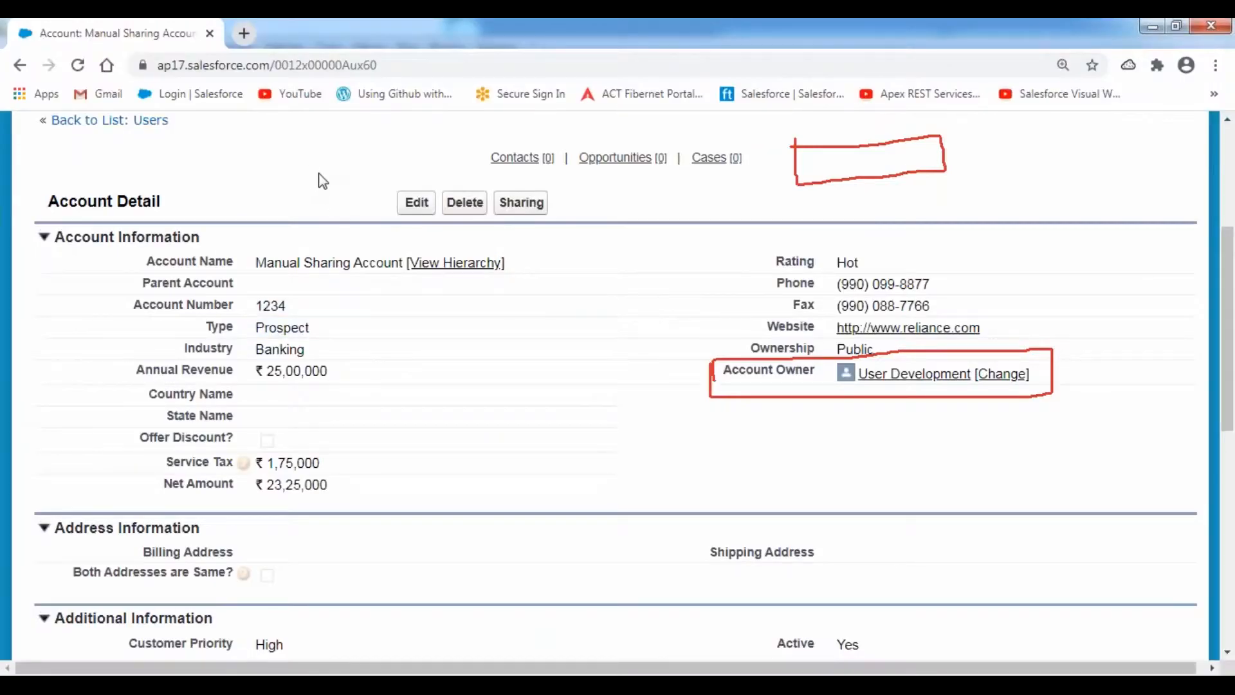
# - Log out the development user and log in as the manager user from All Users
pyautogui.scroll(5, 323, 181)
pyautogui.click(926, 168)
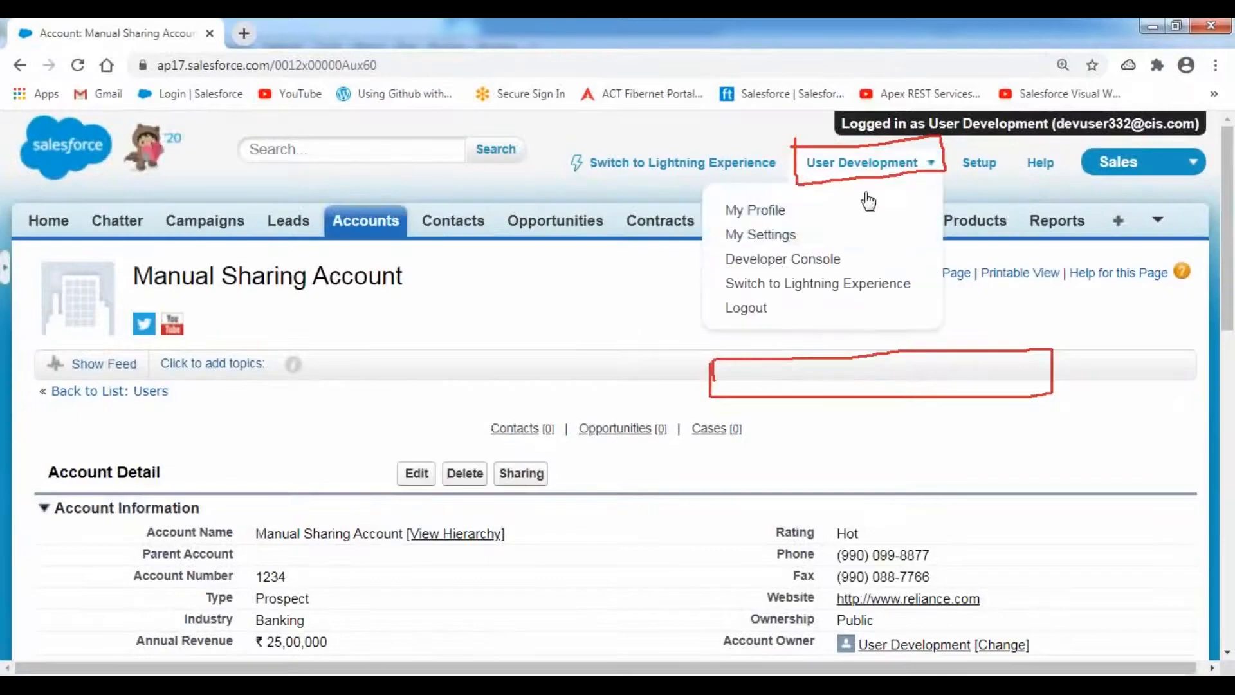
pyautogui.click(746, 308)
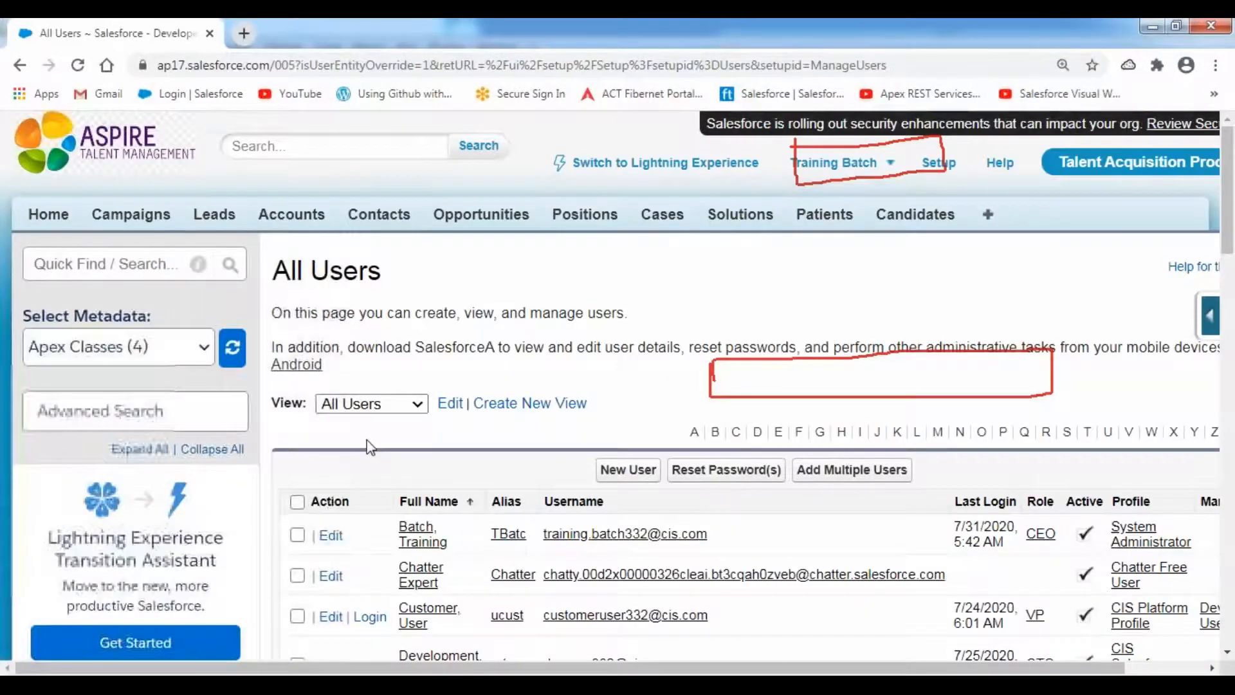
pyautogui.scroll(-6, 370, 447)
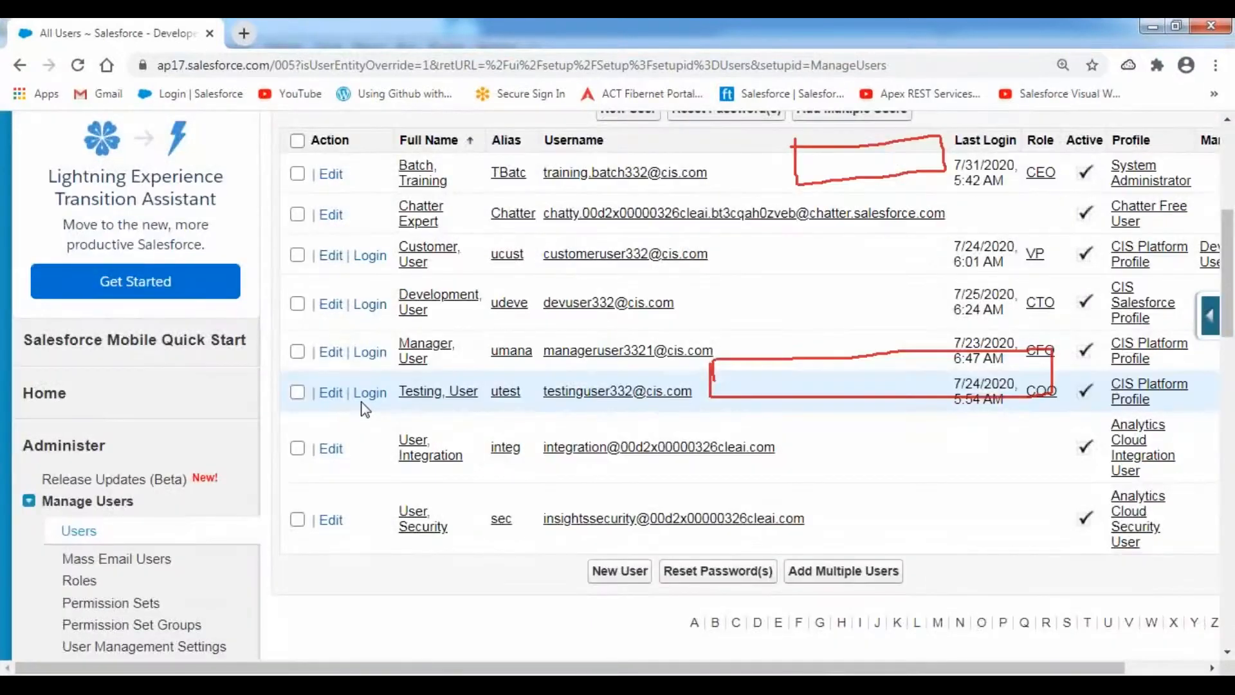
pyautogui.click(370, 352)
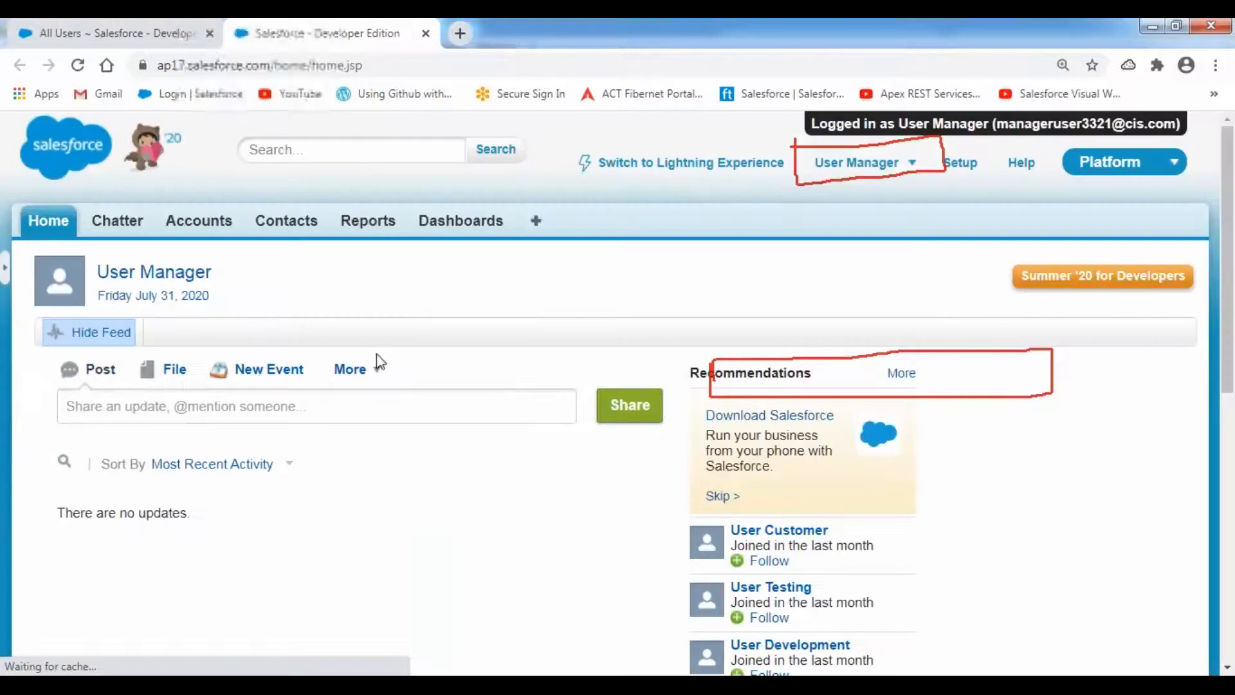
# - Show the manager's All Accounts list, which has no records, then log the manager out
pyautogui.click(199, 231)
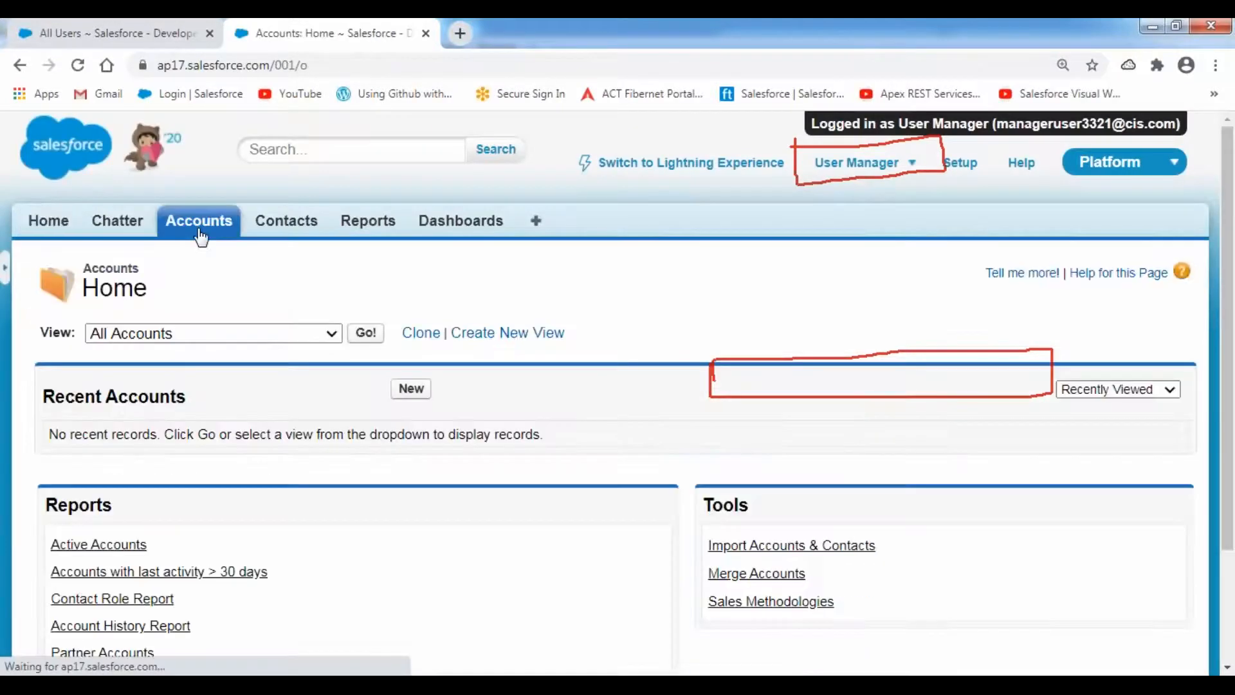
pyautogui.click(365, 332)
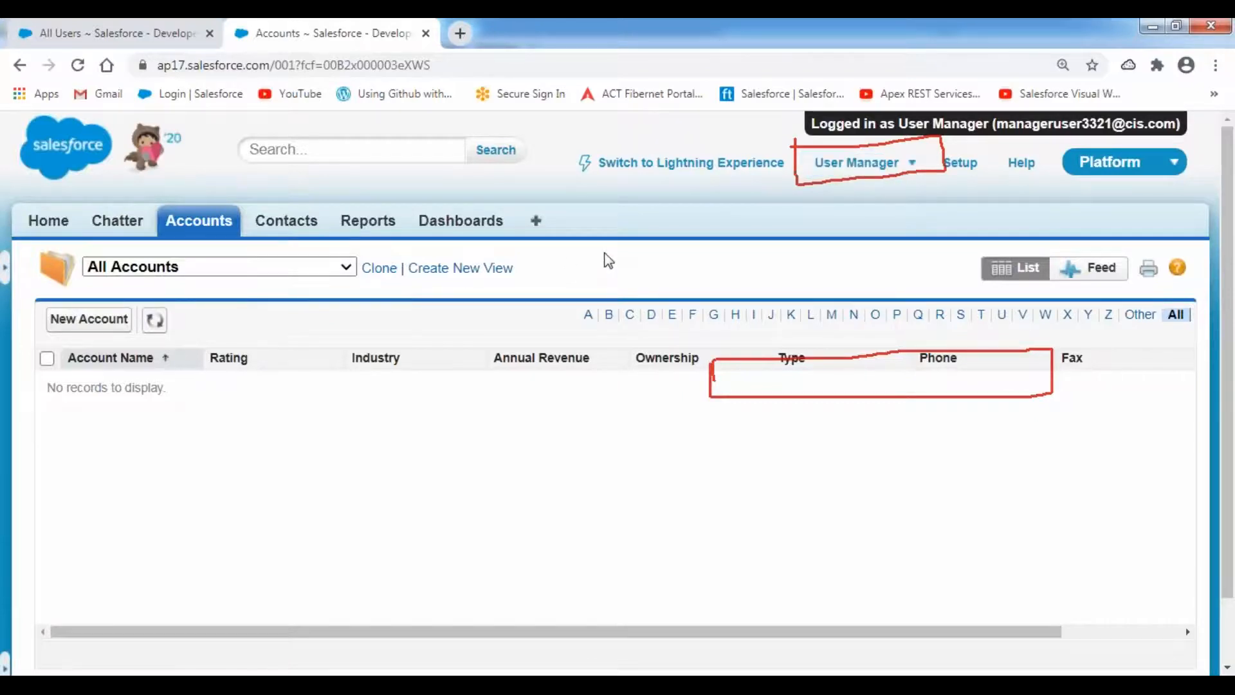
pyautogui.click(914, 167)
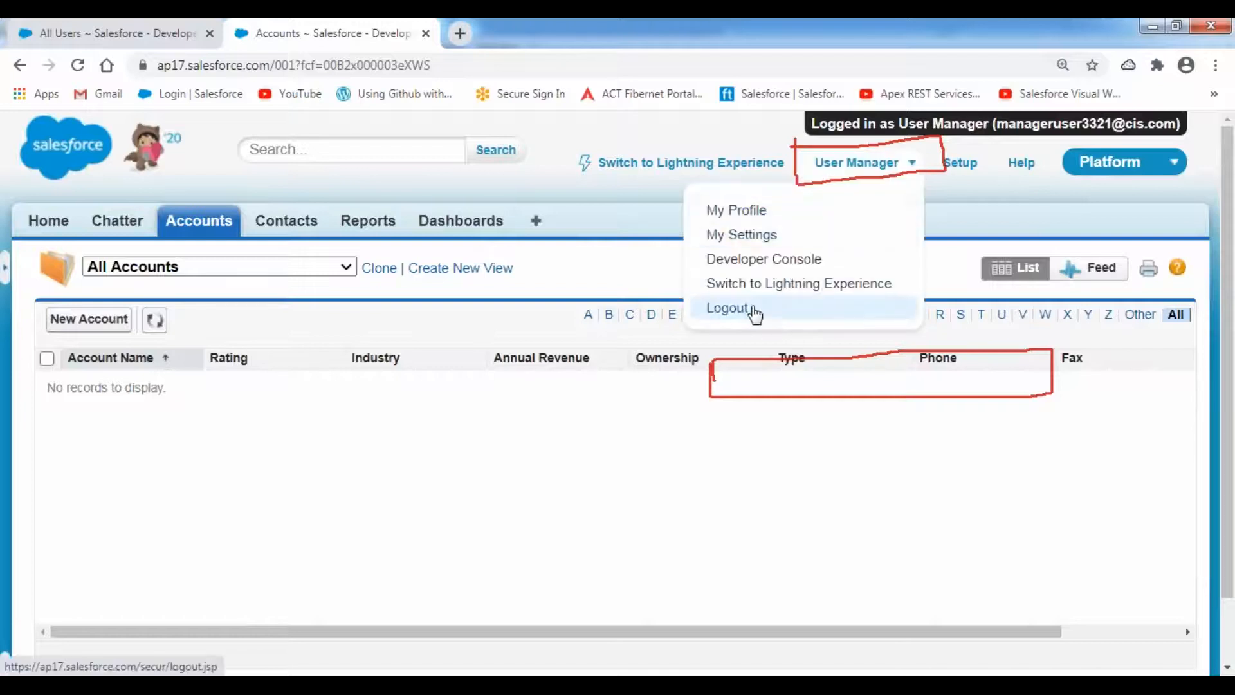
pyautogui.click(755, 311)
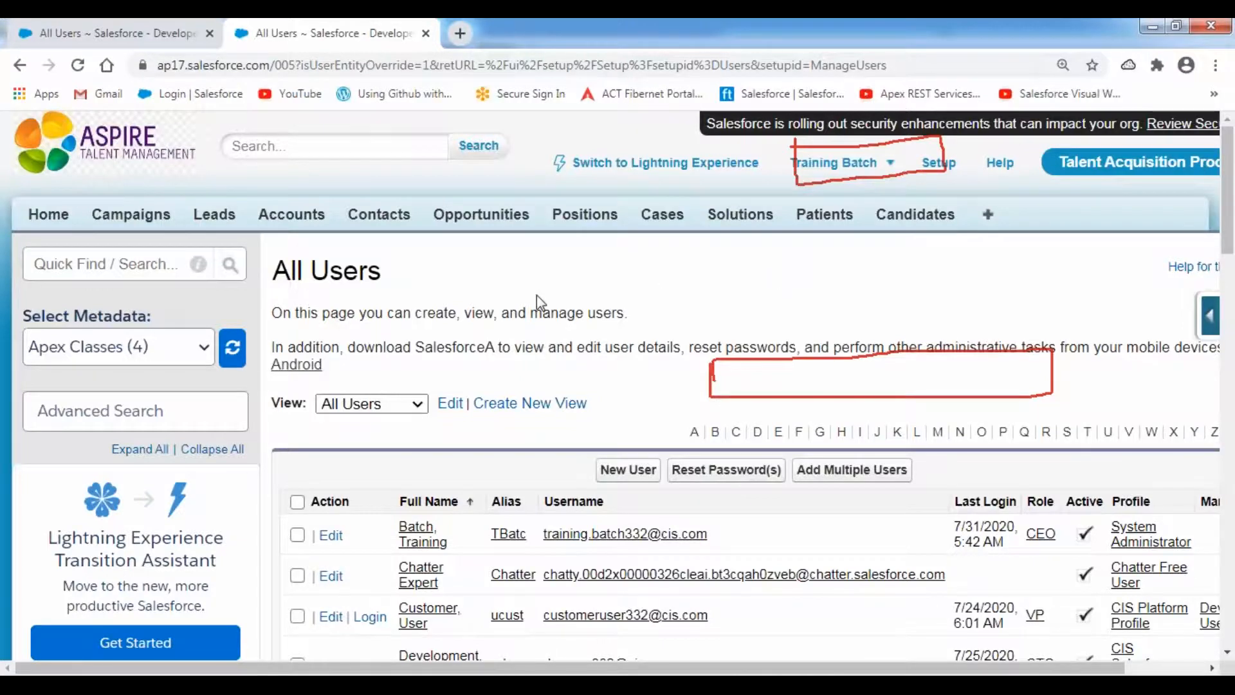
# - Return to the administrator's All Users list and switch to the Notepad++ role hierarchy notes
pyautogui.scroll(-3, 473, 306)
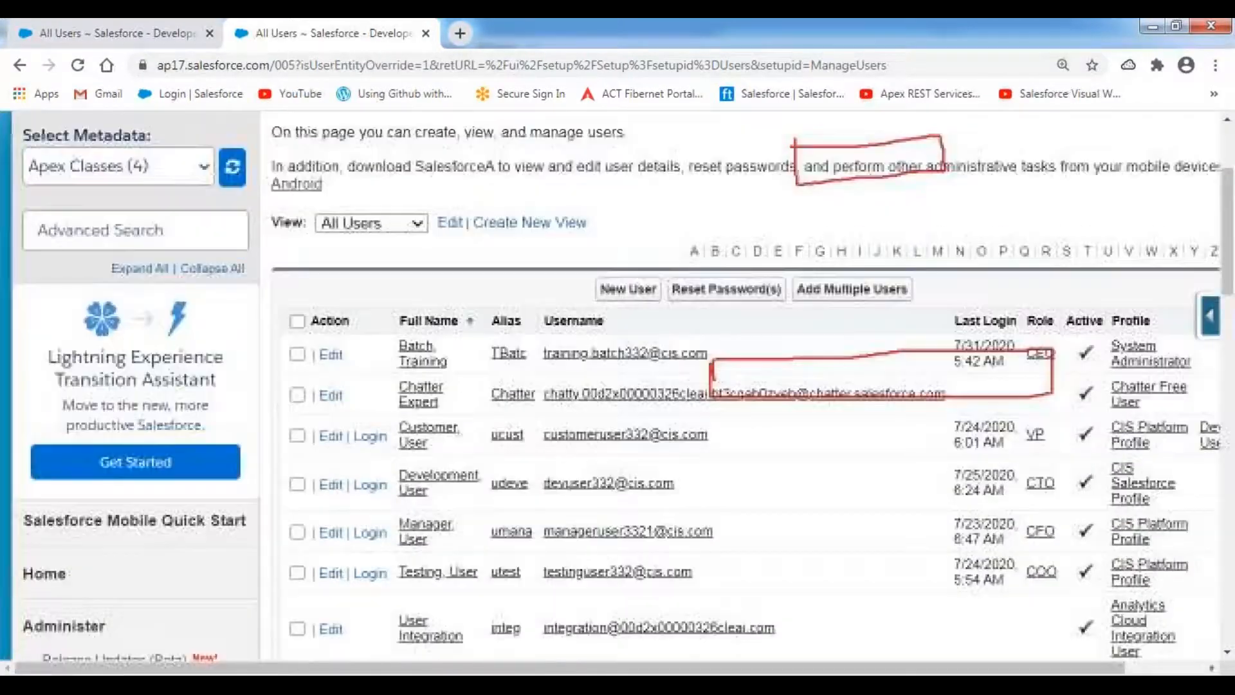
pyautogui.hotkey('alt', 'Tab')
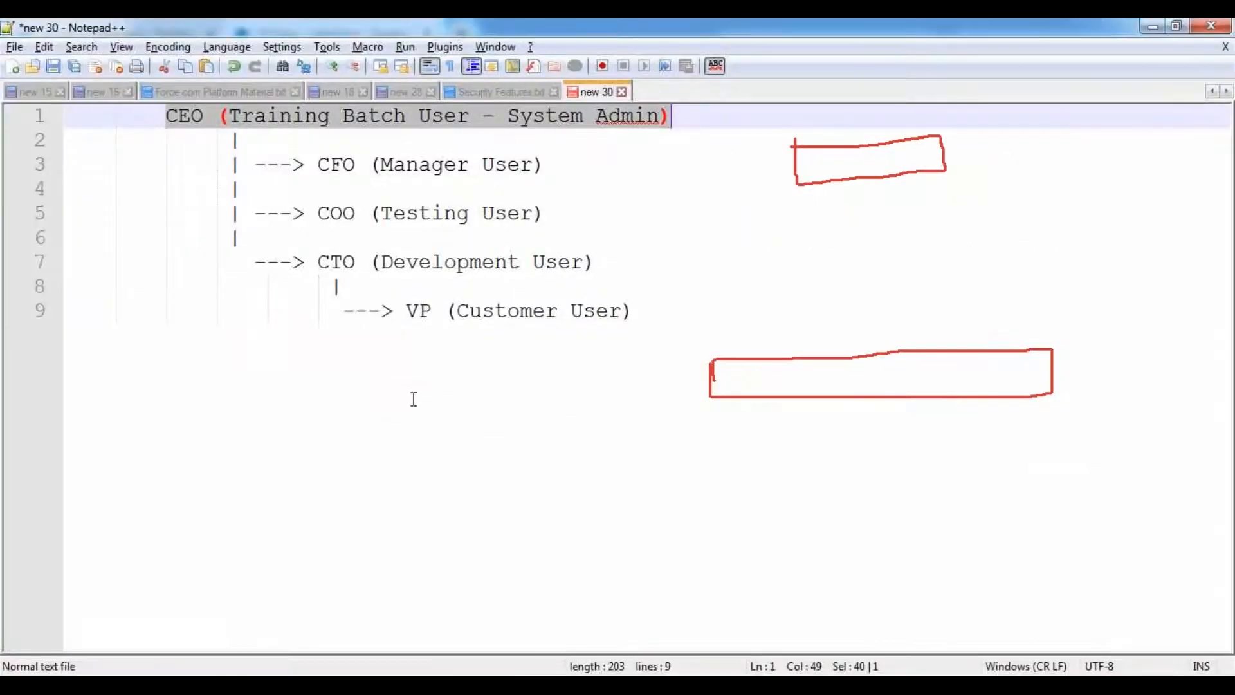
# - In Security Features.txt, highlight the use case on sharing the account read-only with Manager User
pyautogui.click(512, 93)
pyautogui.moveTo(118, 165); pyautogui.dragTo(1037, 169)
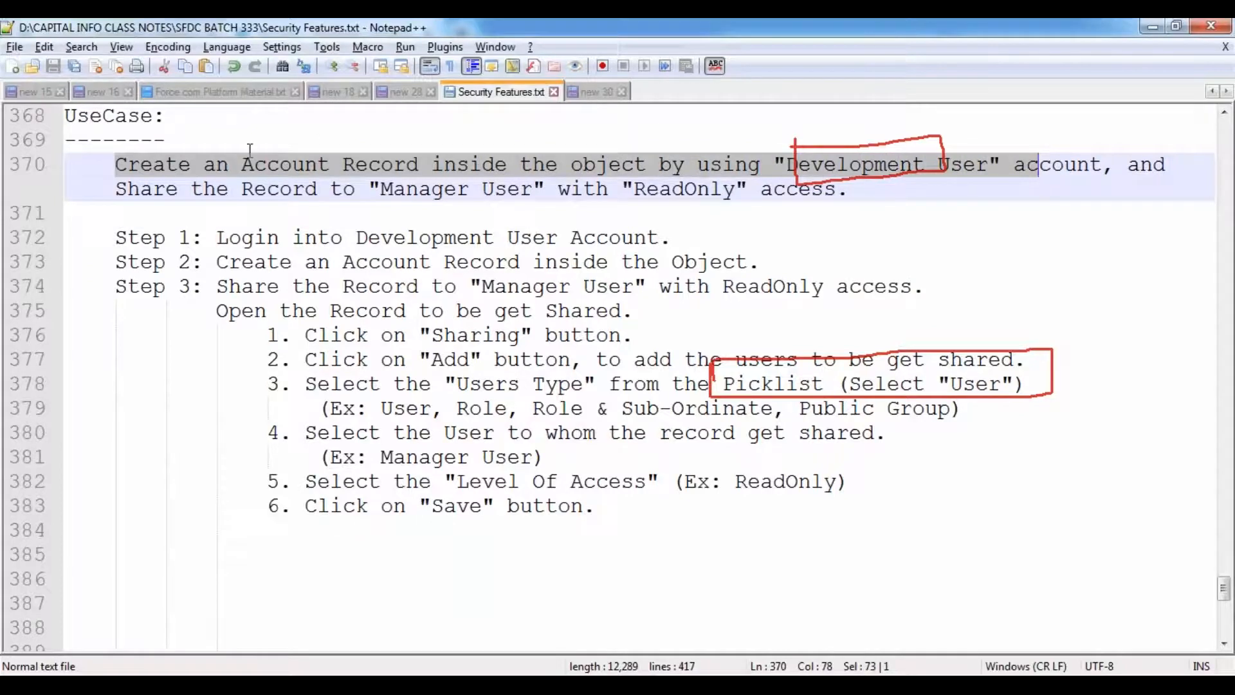
pyautogui.moveTo(116, 191); pyautogui.dragTo(841, 192)
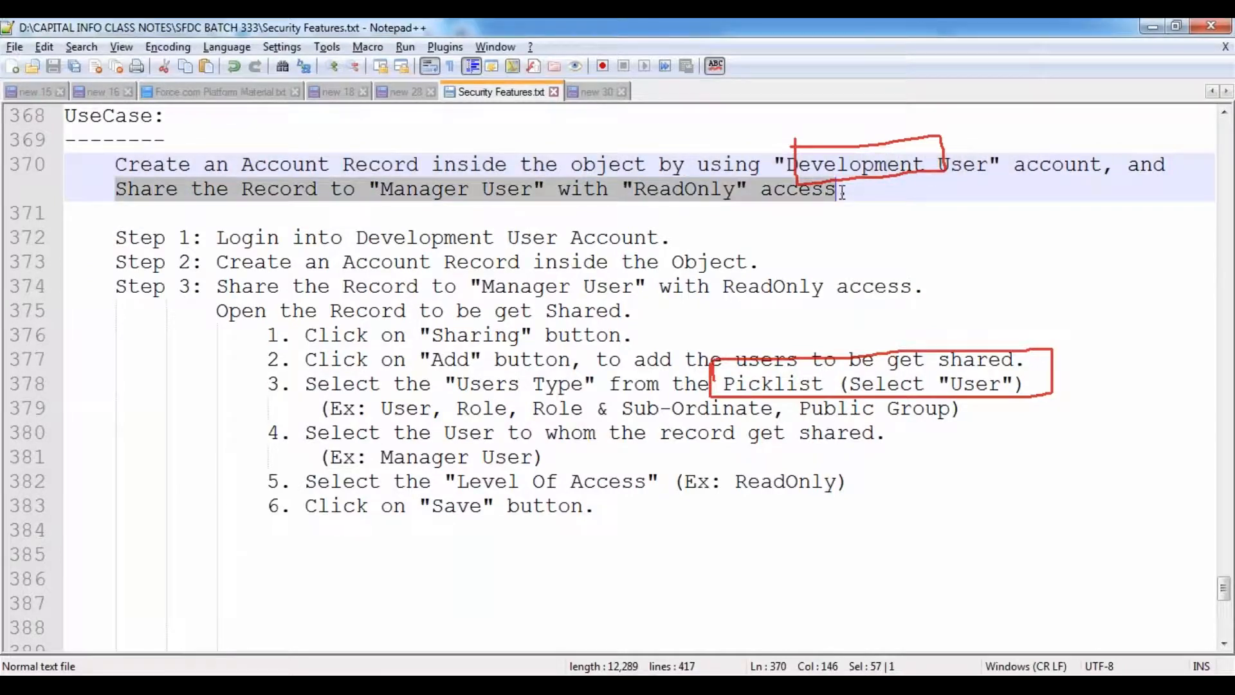
pyautogui.click(243, 286)
pyautogui.moveTo(382, 189); pyautogui.dragTo(537, 189)
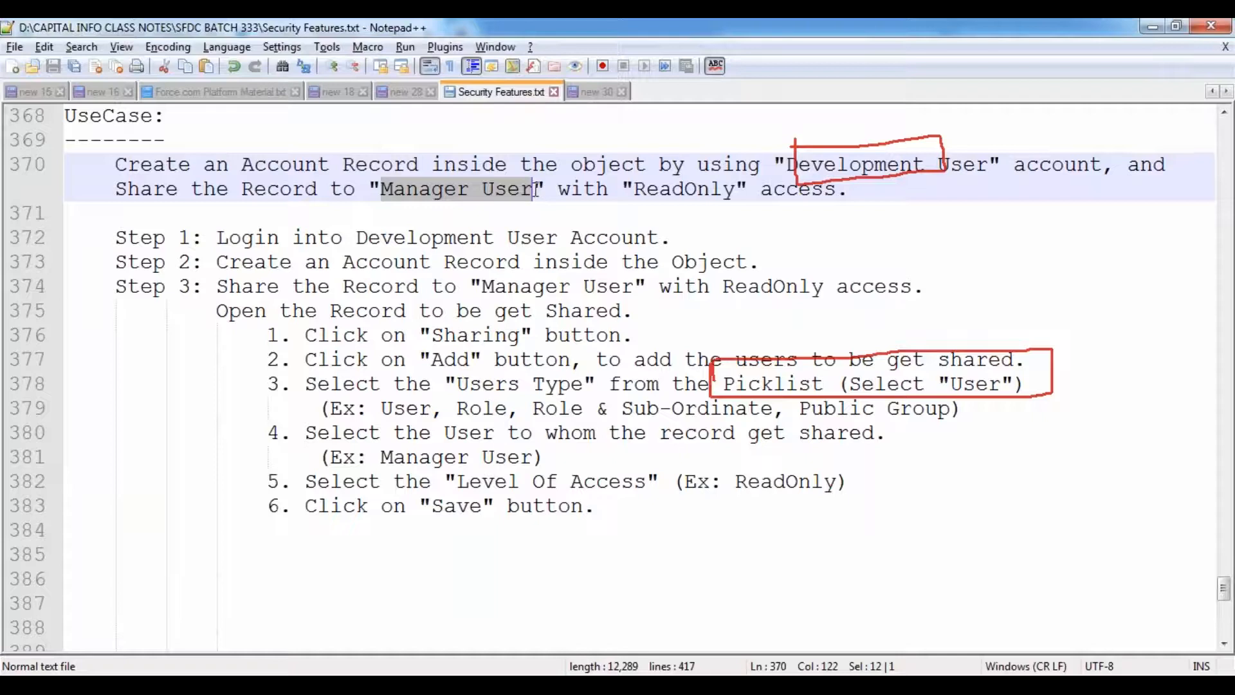
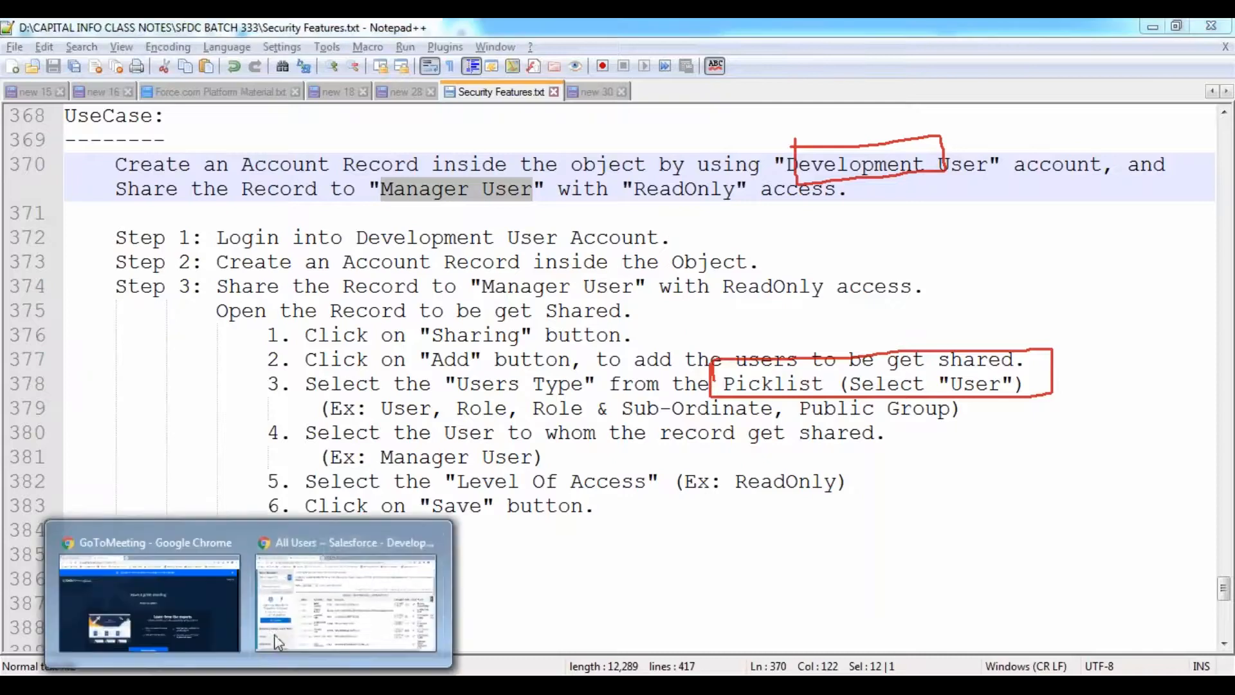
# - Log in as the Development User and open the Manual Sharing Account record from Accounts
pyautogui.click(326, 542)
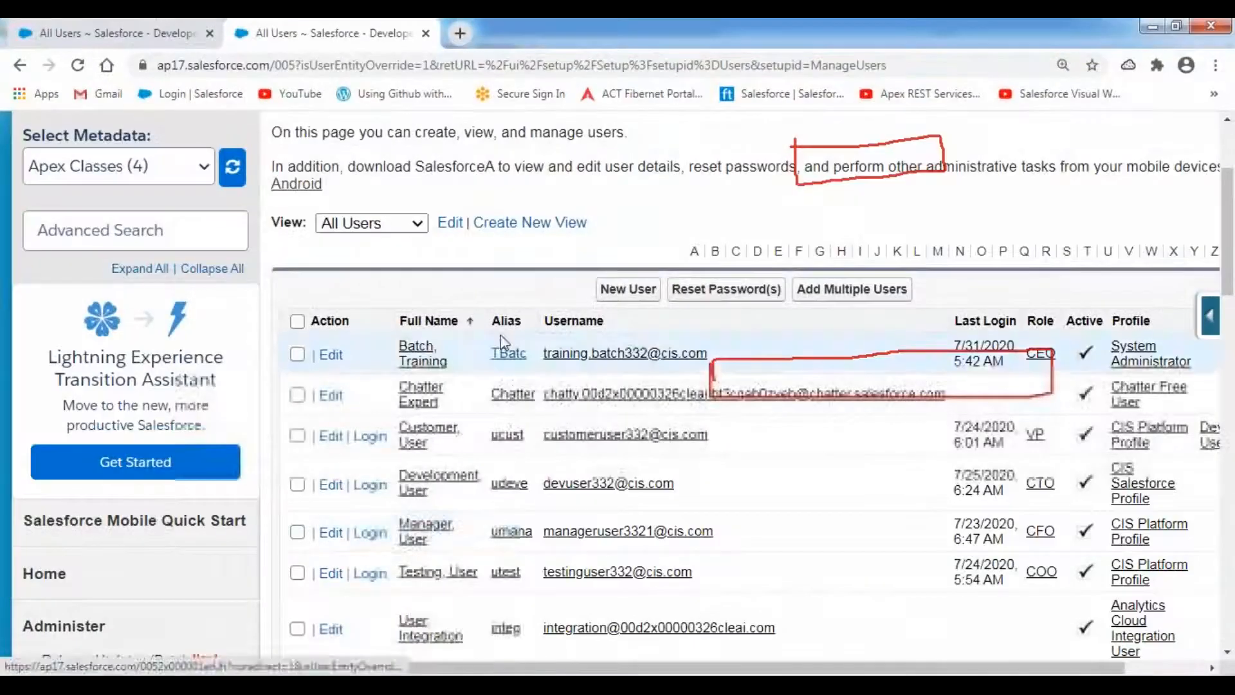
pyautogui.click(371, 487)
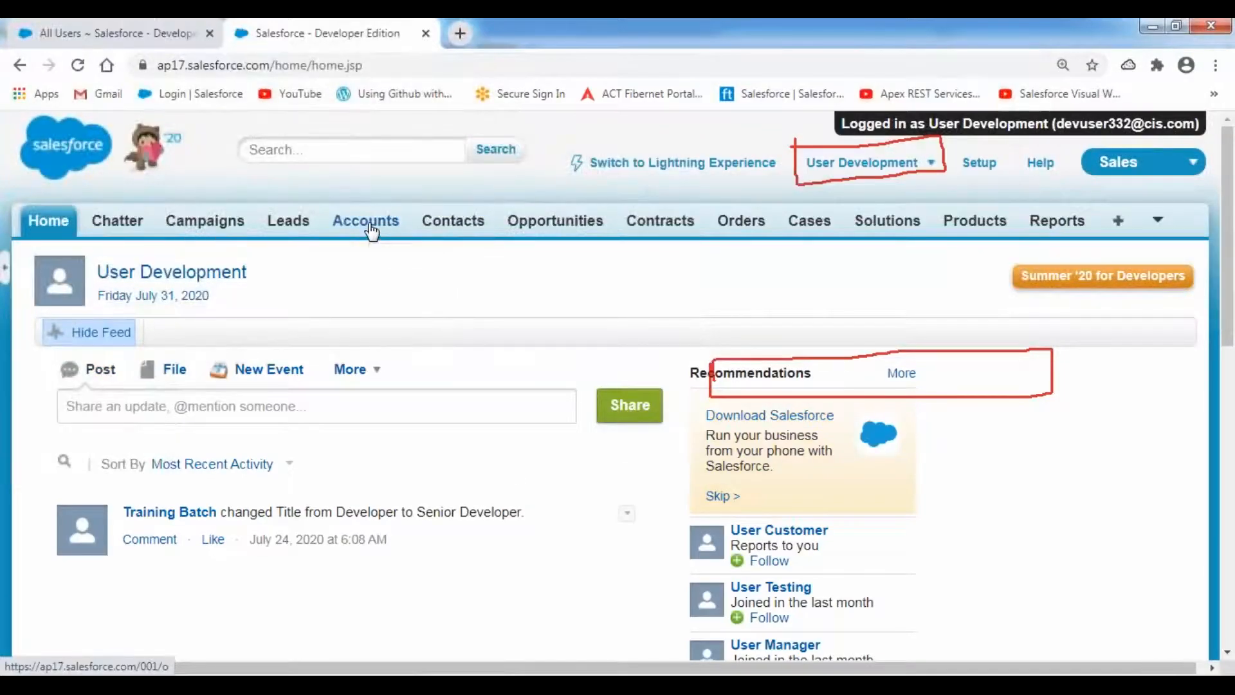
pyautogui.click(367, 222)
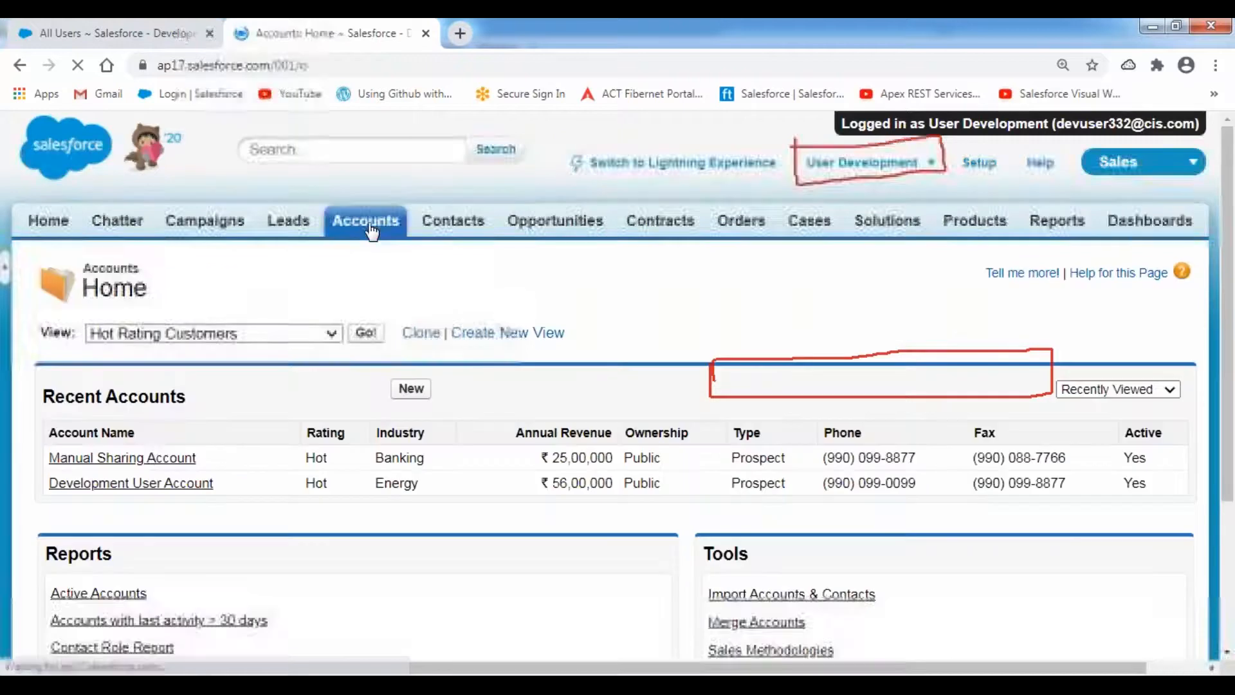
pyautogui.click(148, 458)
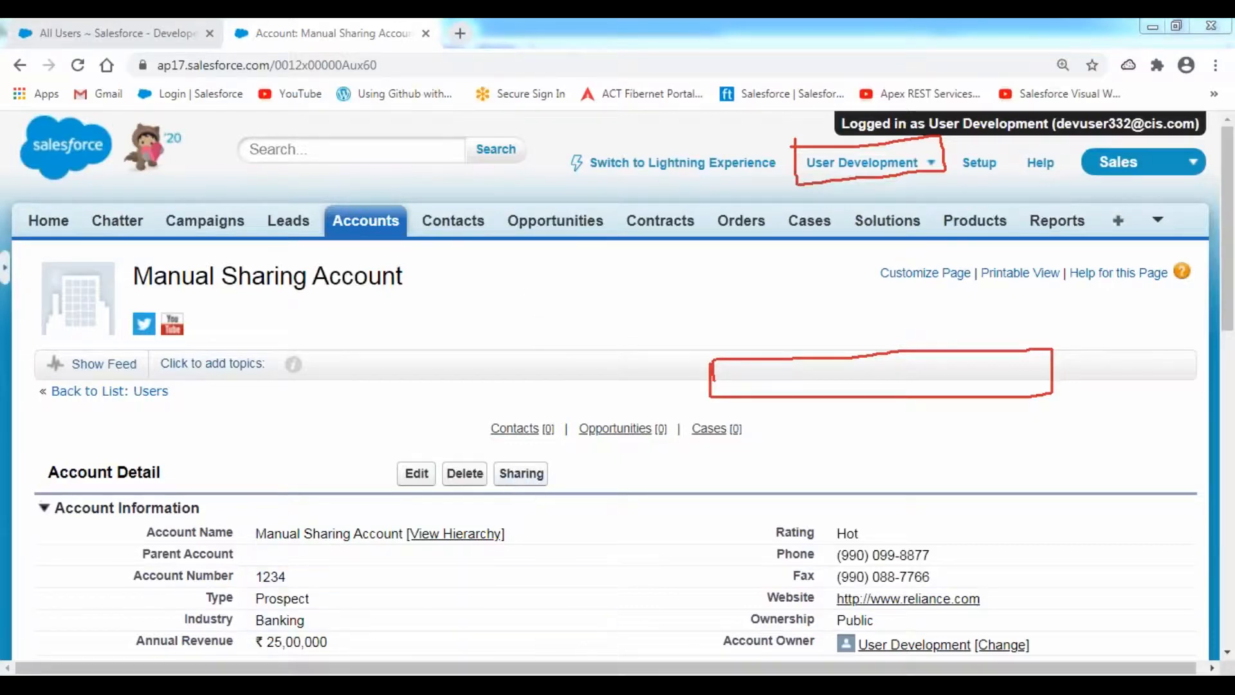
pyautogui.hotkey('alt', 'Tab')
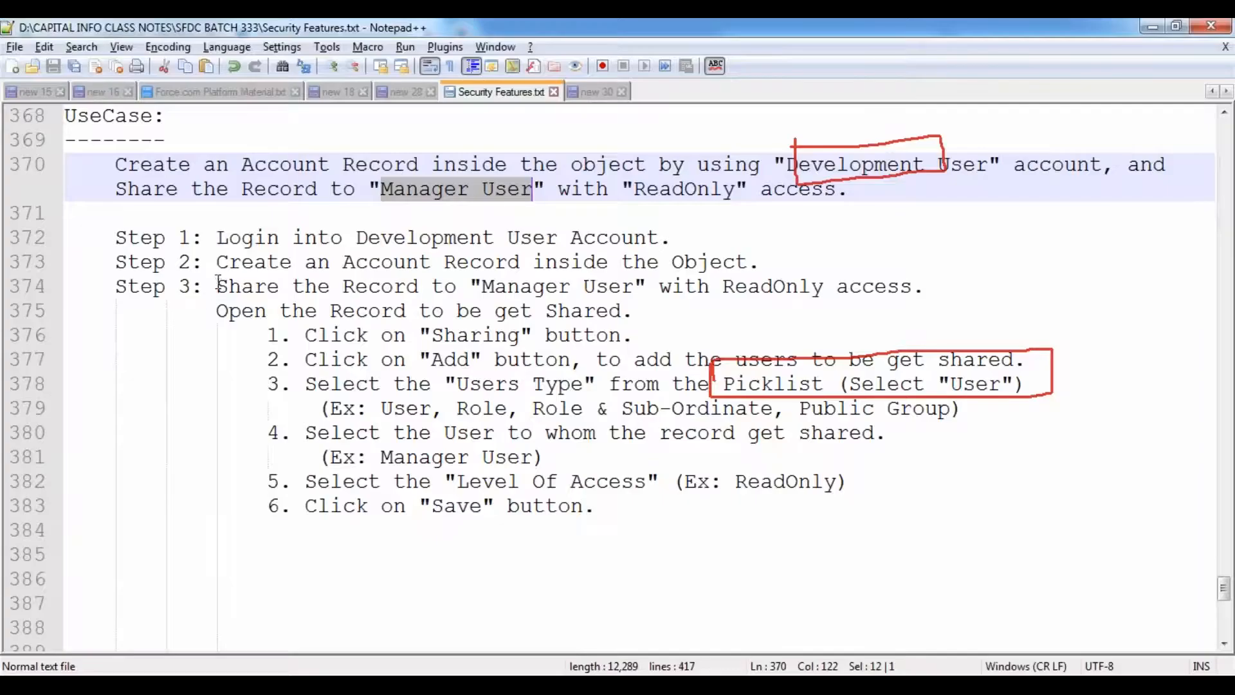
pyautogui.moveTo(217, 239); pyautogui.dragTo(765, 263)
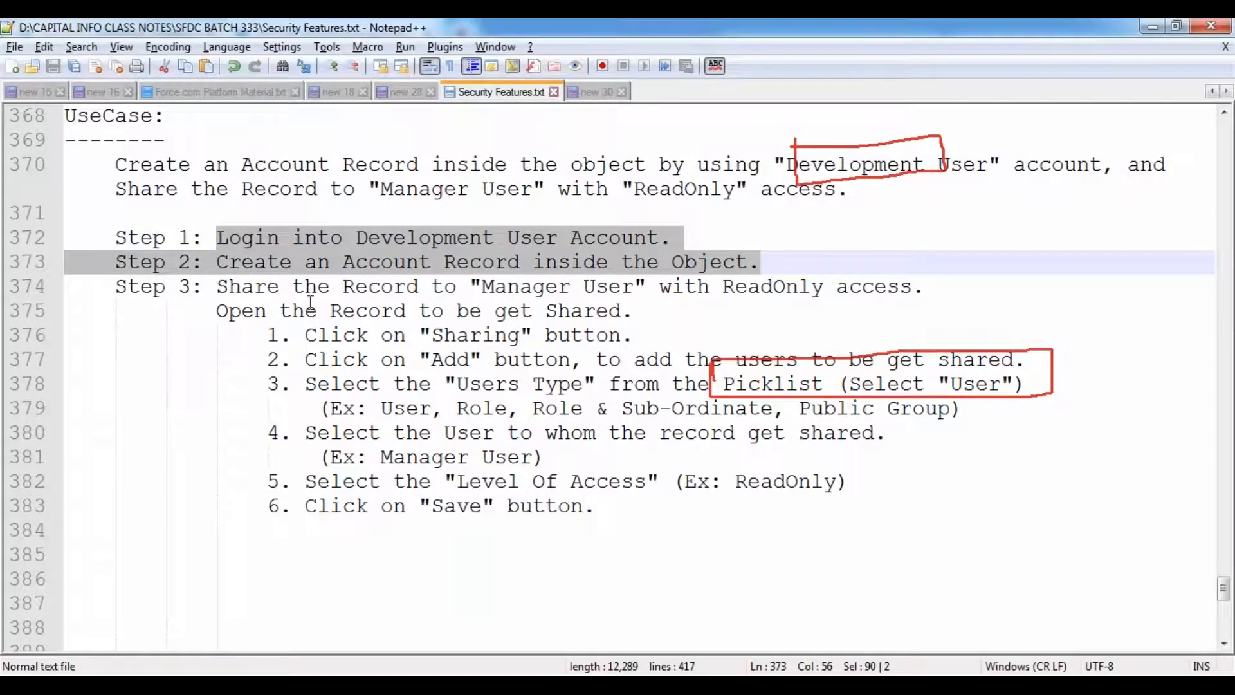
pyautogui.moveTo(217, 287); pyautogui.dragTo(935, 285)
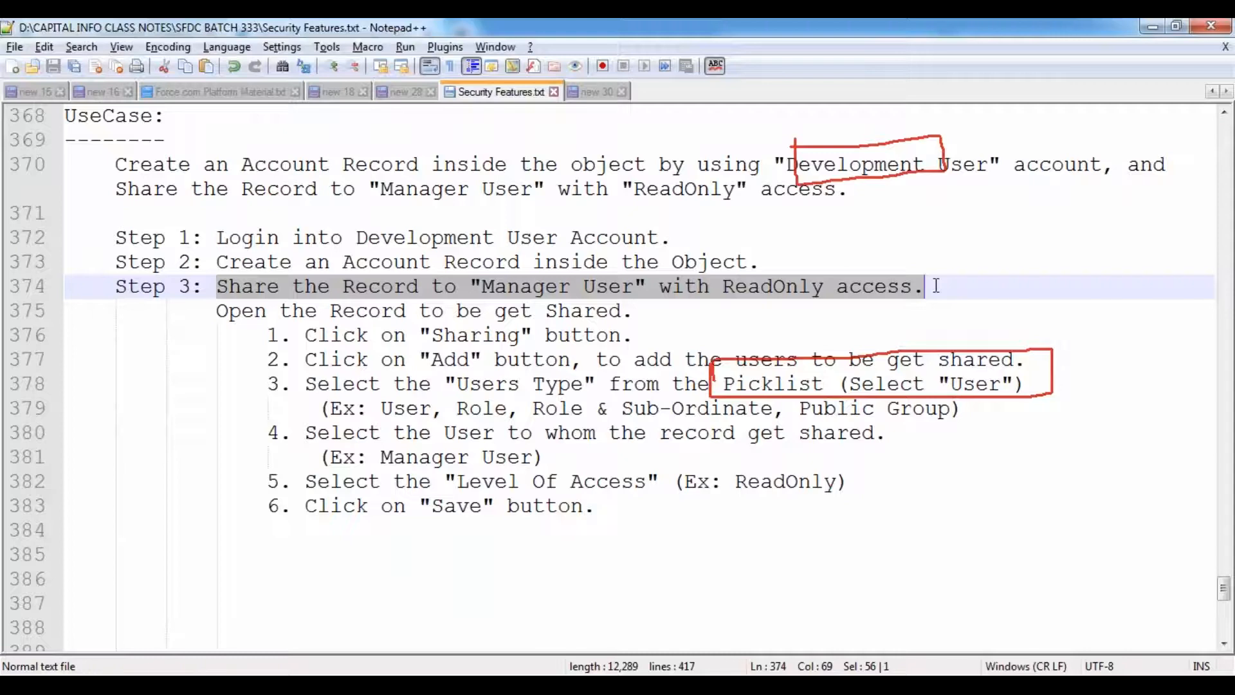
pyautogui.click(369, 362)
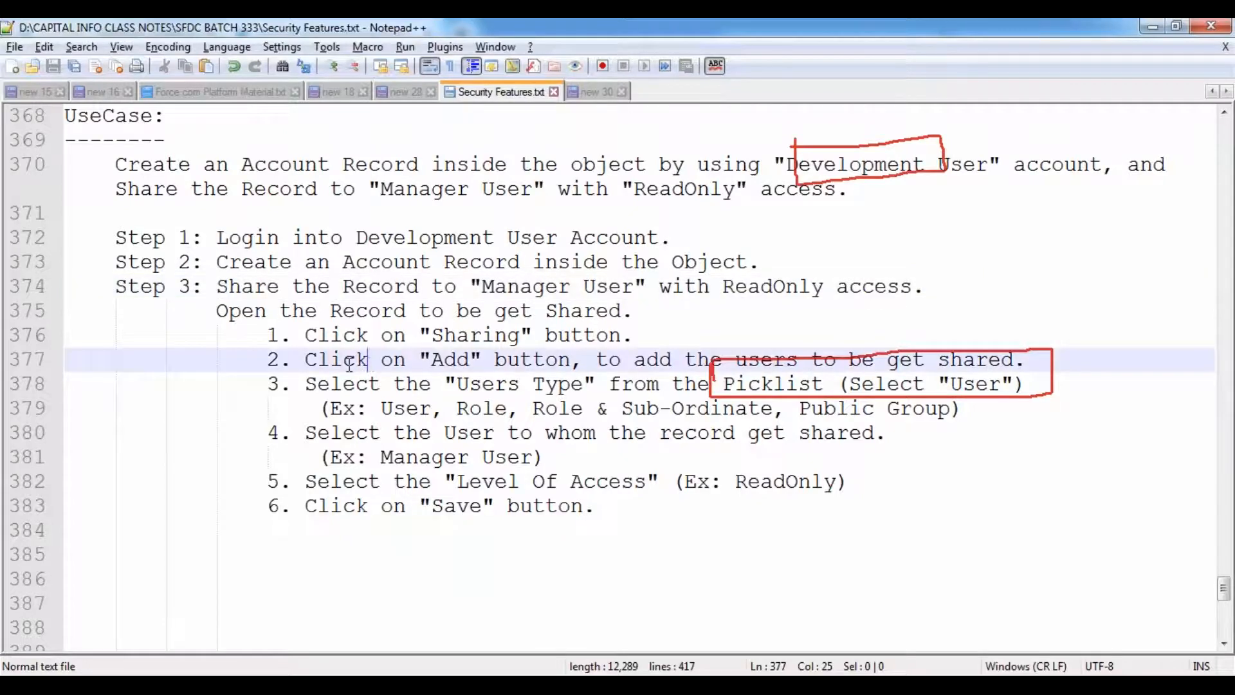
pyautogui.hotkey('alt', 'Tab')
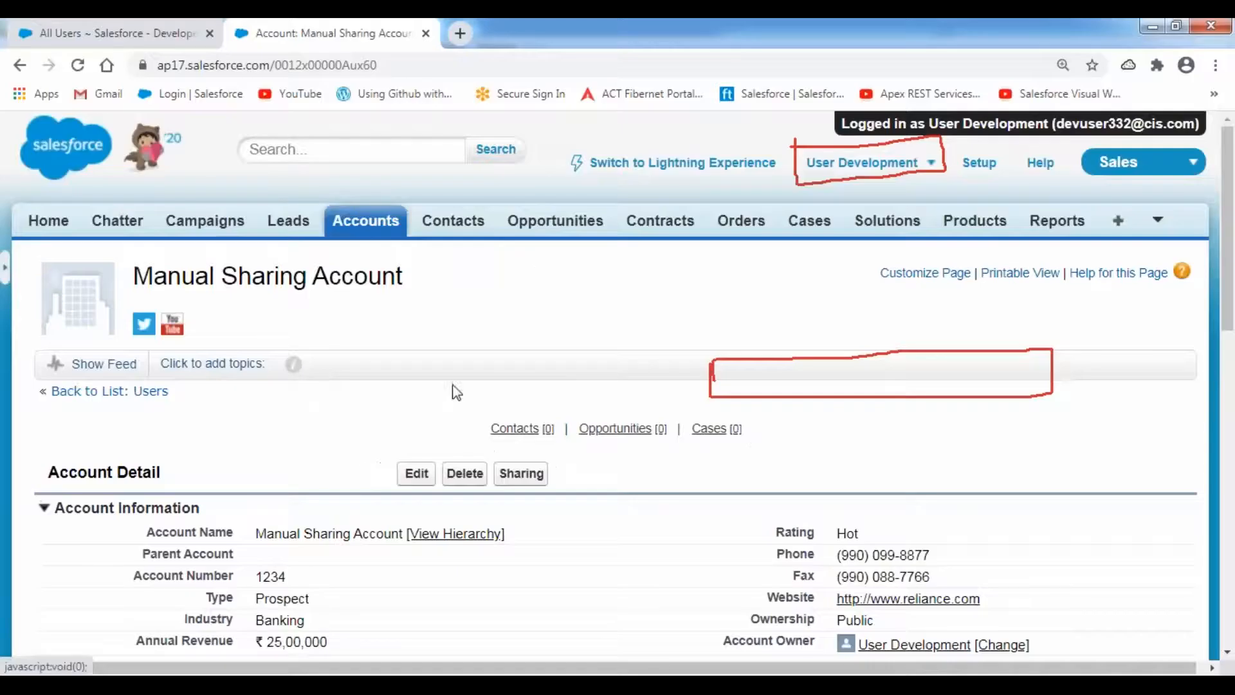
pyautogui.scroll(-3, 524, 384)
# - Open the account's sharing list and mark User Development's User type, Full Access and Owner reason
pyautogui.click(524, 297)
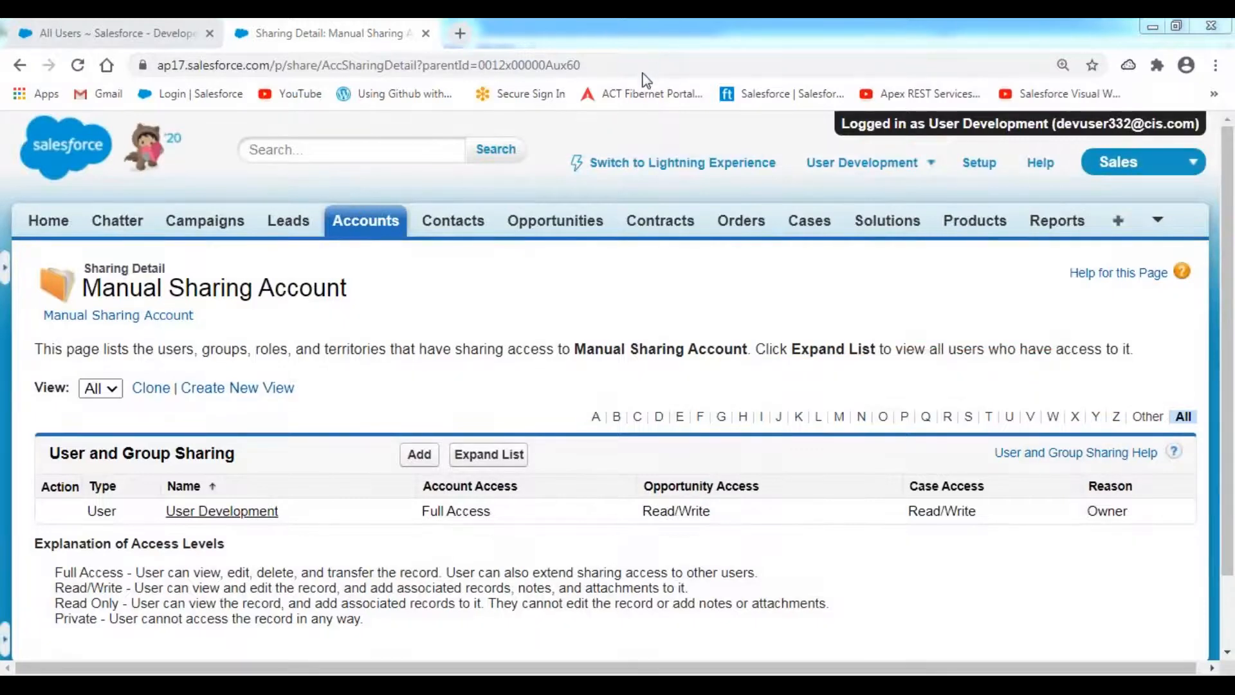
pyautogui.moveTo(151, 528)
pyautogui.mouseDown()
pyautogui.moveTo(288, 535)
pyautogui.moveTo(295, 495)
pyautogui.moveTo(155, 493)
pyautogui.moveTo(153, 531)
pyautogui.mouseUp()
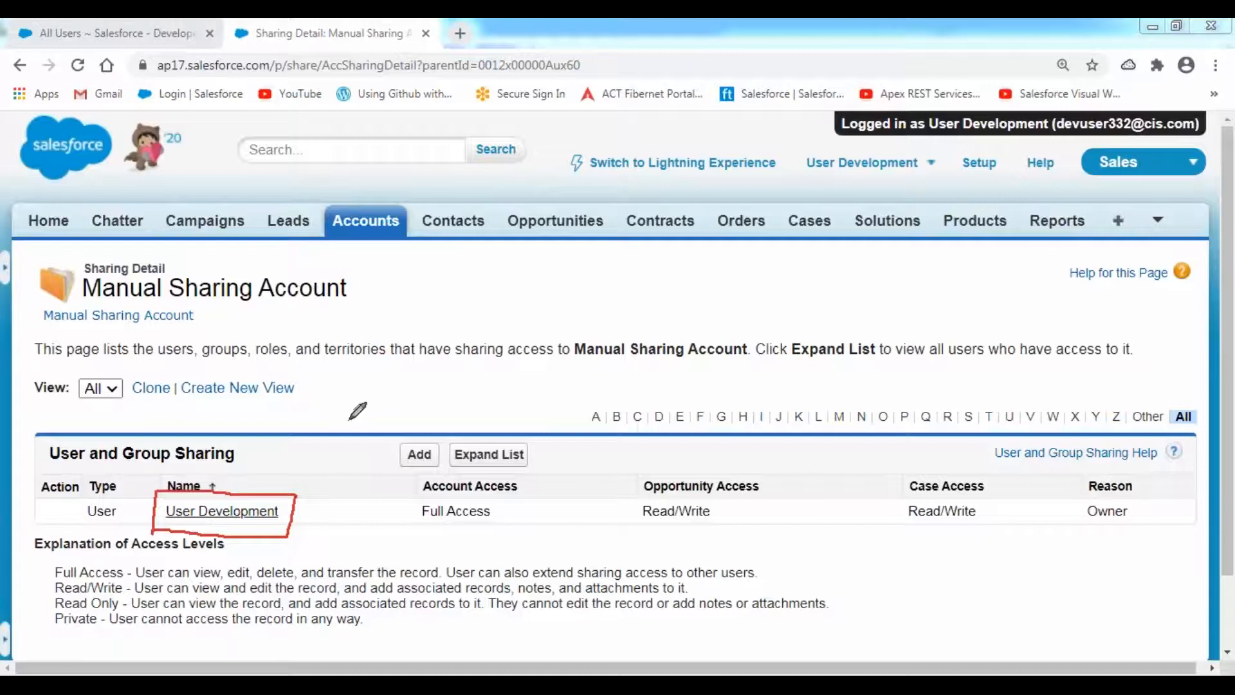
pyautogui.moveTo(87, 522); pyautogui.dragTo(266, 524)
pyautogui.moveTo(448, 479)
pyautogui.mouseDown()
pyautogui.moveTo(402, 482)
pyautogui.moveTo(484, 541)
pyautogui.moveTo(551, 496)
pyautogui.moveTo(521, 479)
pyautogui.moveTo(405, 489)
pyautogui.mouseUp()
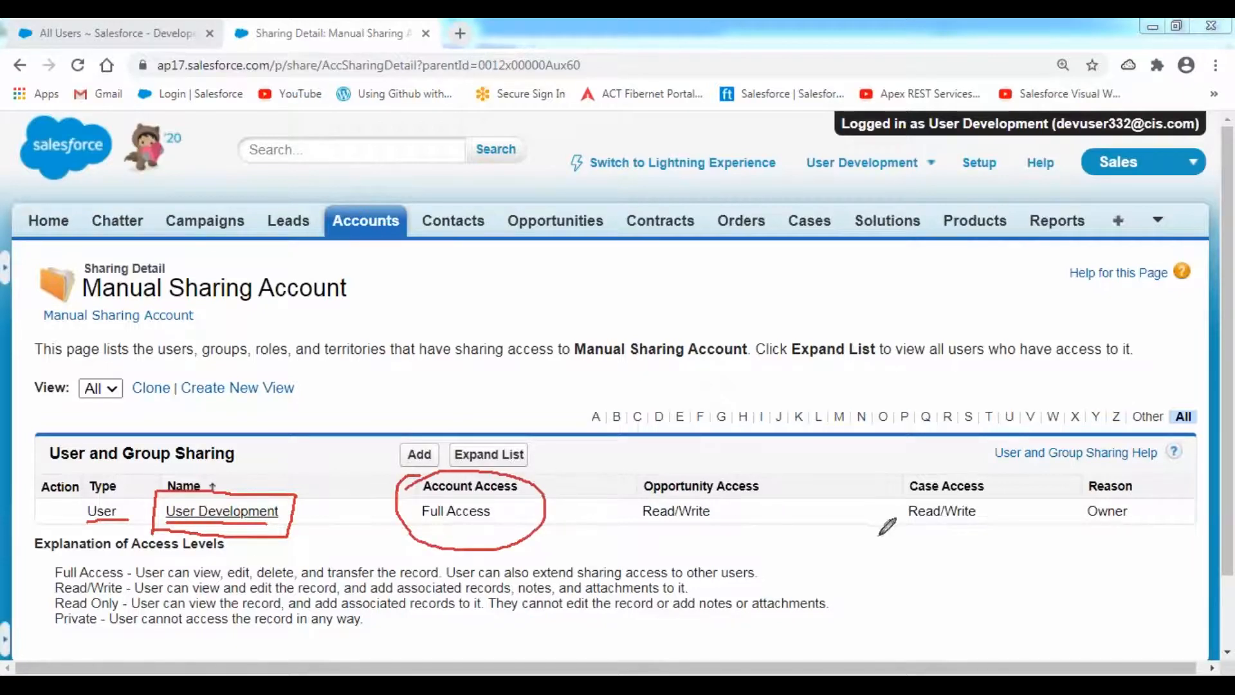
pyautogui.moveTo(1084, 527)
pyautogui.mouseDown()
pyautogui.moveTo(1141, 526)
pyautogui.moveTo(1137, 468)
pyautogui.moveTo(1105, 468)
pyautogui.moveTo(1074, 526)
pyautogui.mouseUp()
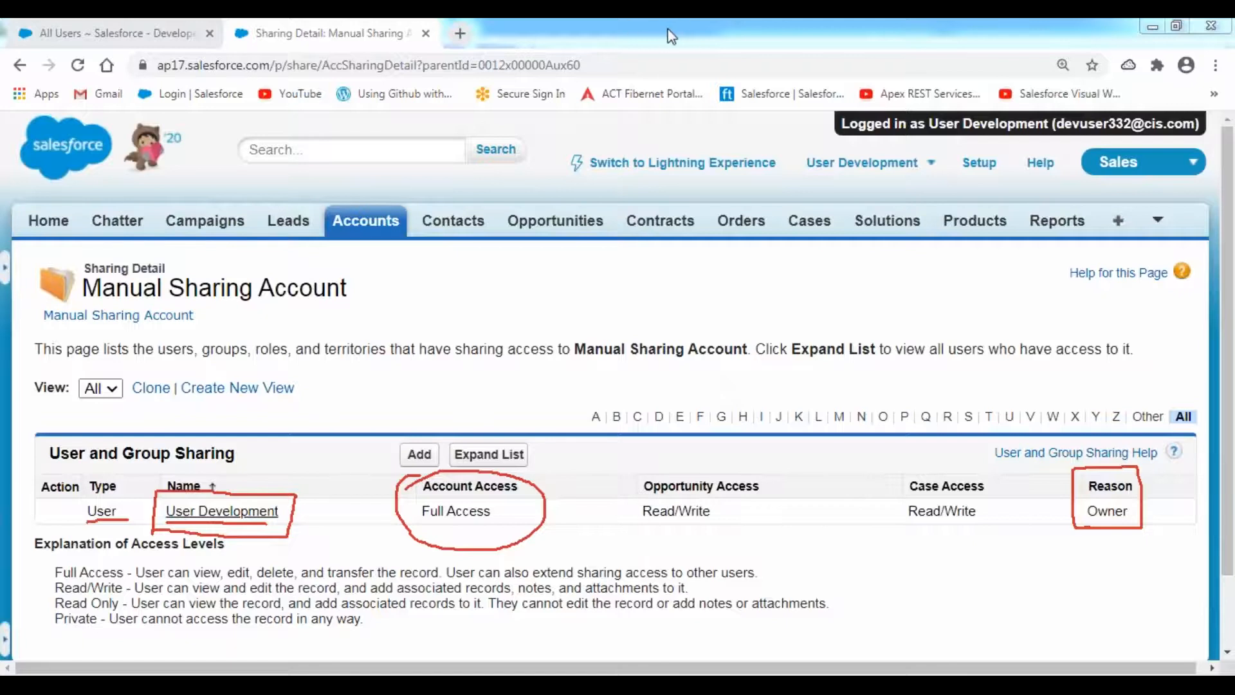
pyautogui.click(646, 153)
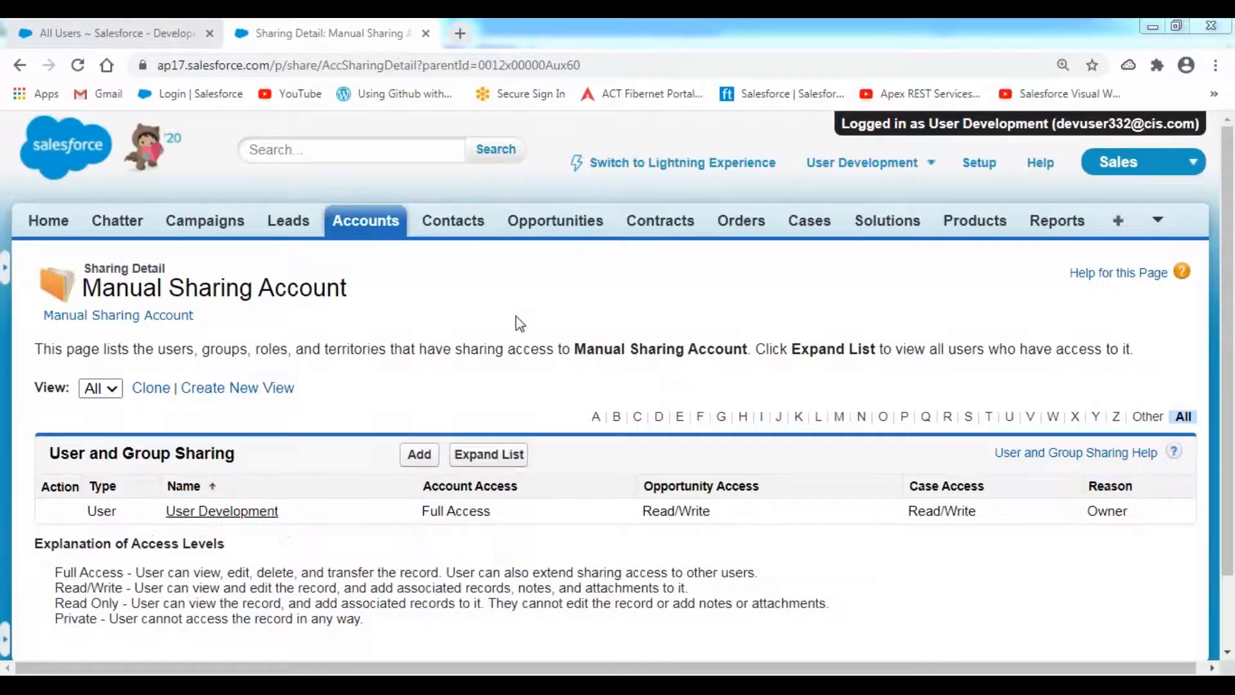
pyautogui.click(518, 319)
# - Start a new sharing for the account and add the CTO role to Share With
pyautogui.click(418, 457)
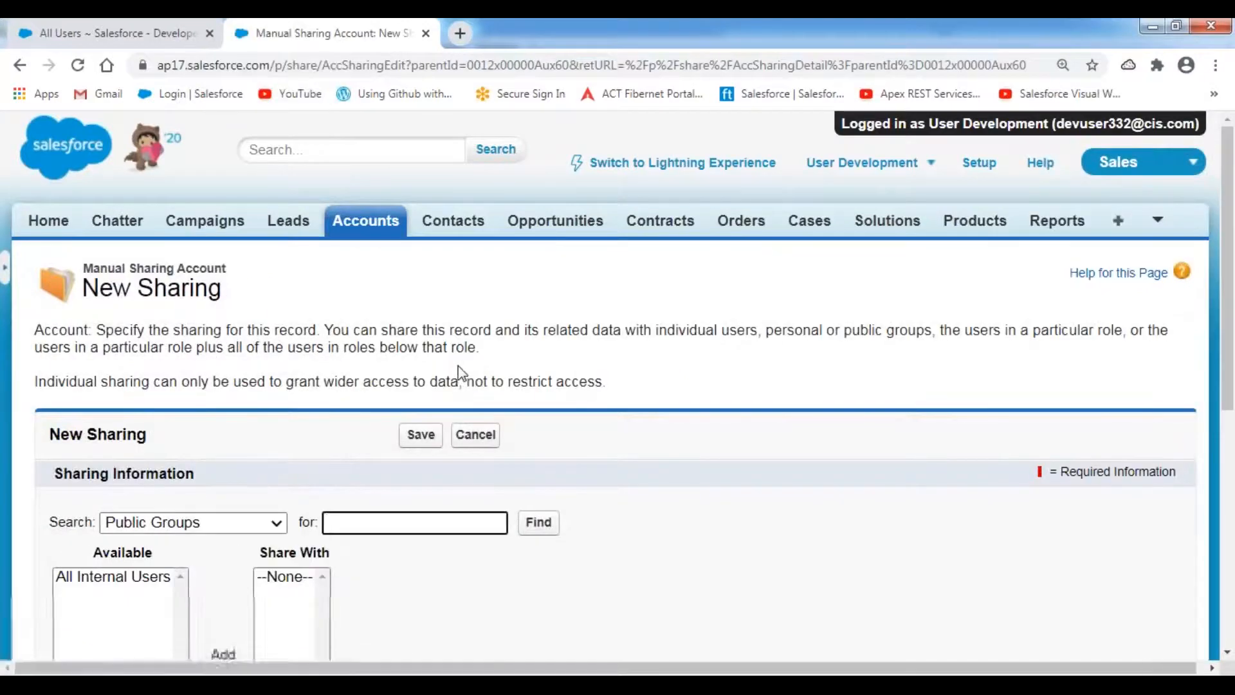
pyautogui.scroll(-4, 459, 371)
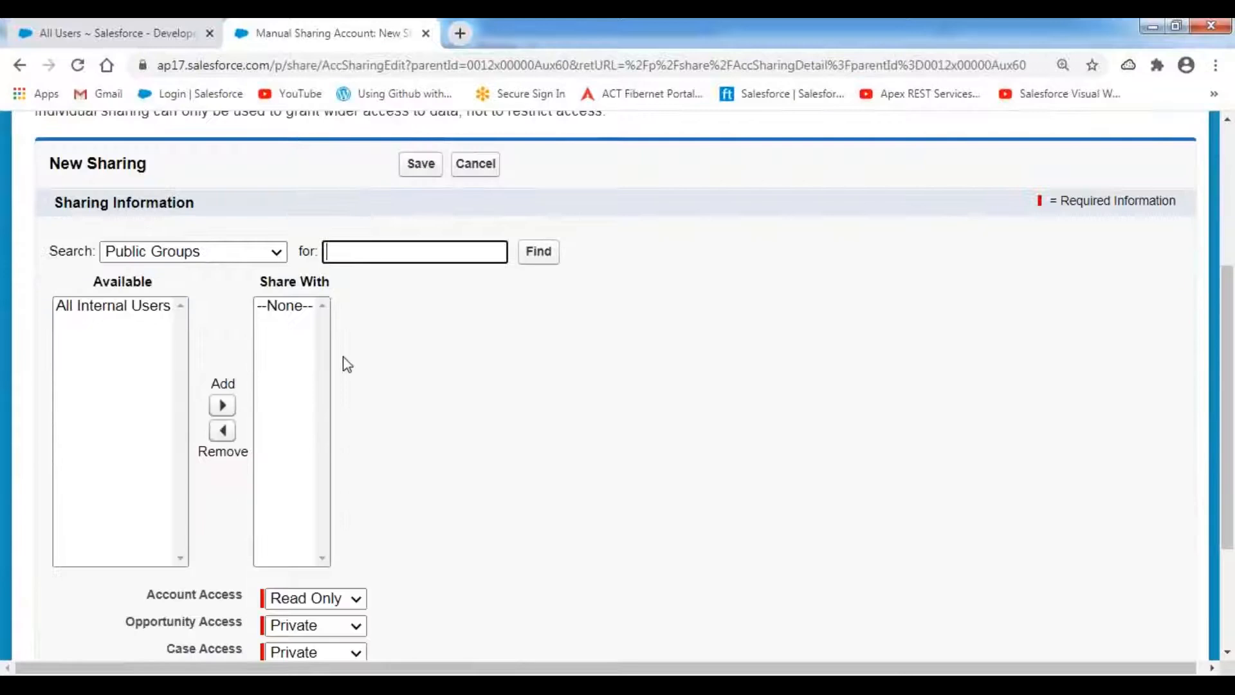
pyautogui.click(279, 254)
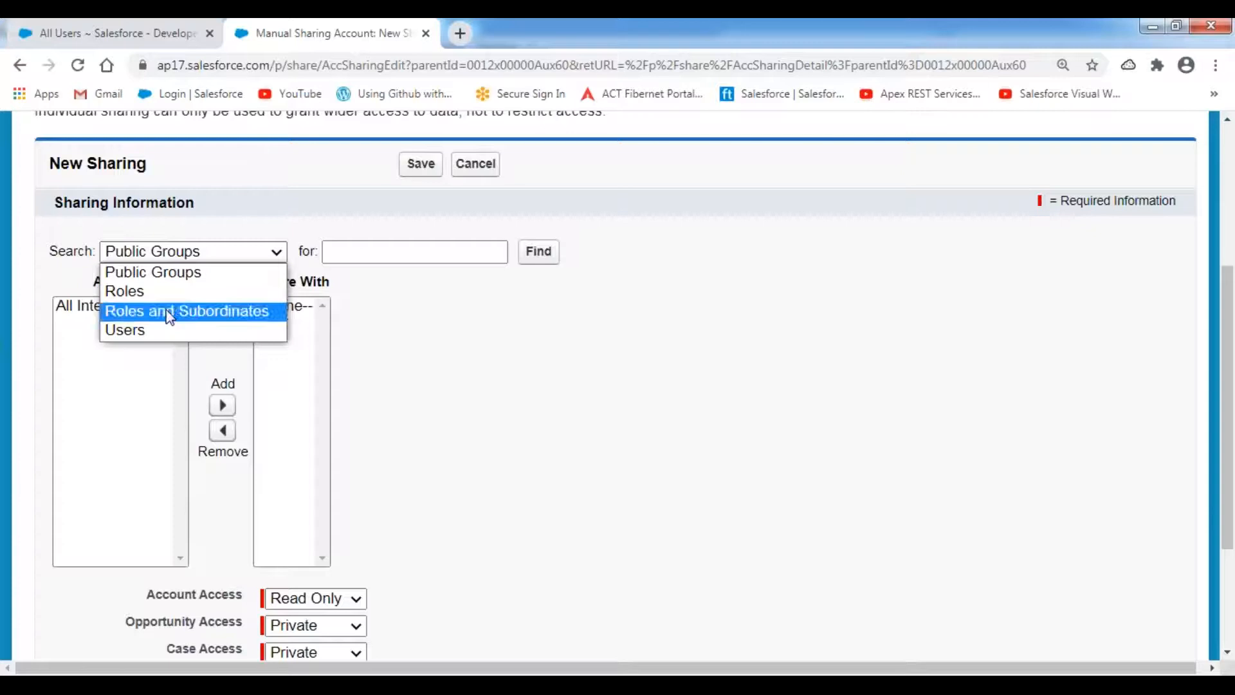
pyautogui.click(147, 341)
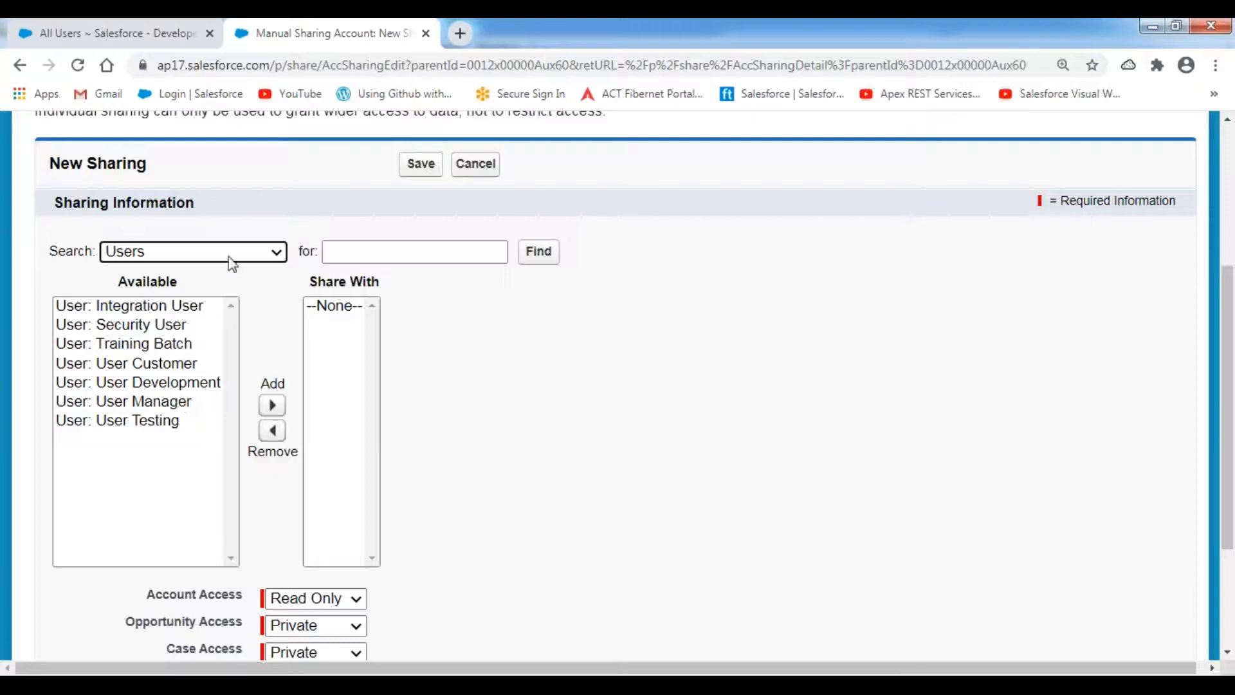
pyautogui.click(276, 252)
pyautogui.click(199, 293)
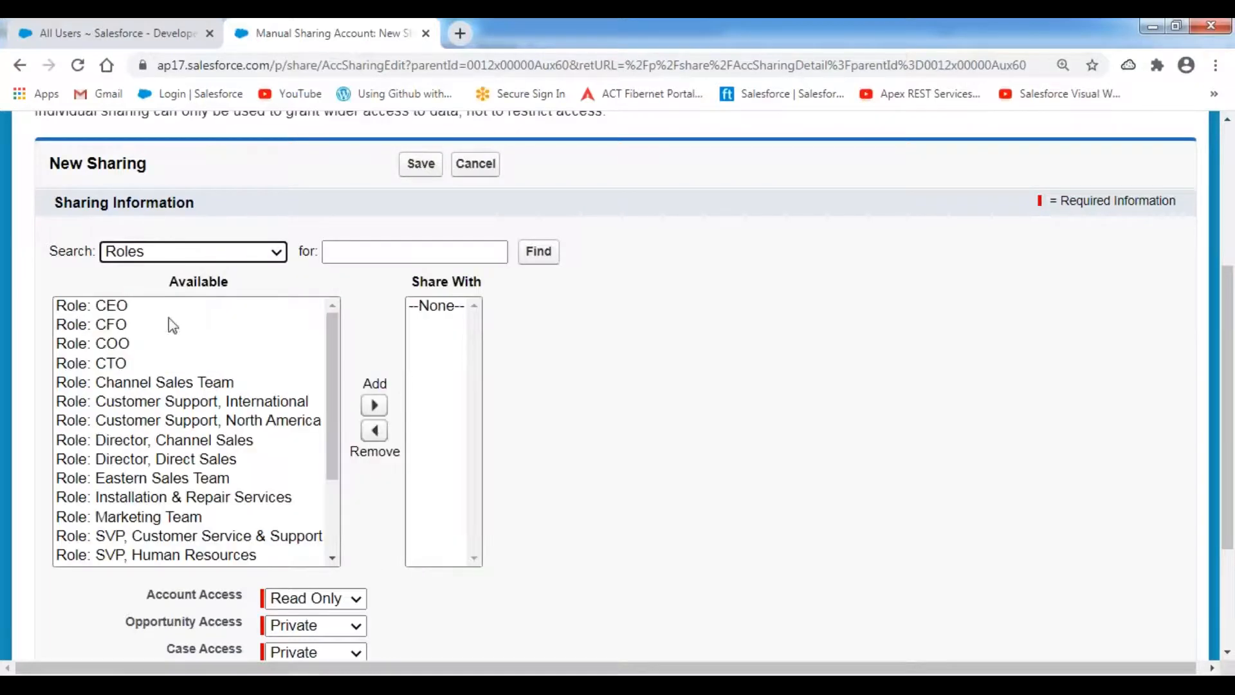
pyautogui.click(119, 364)
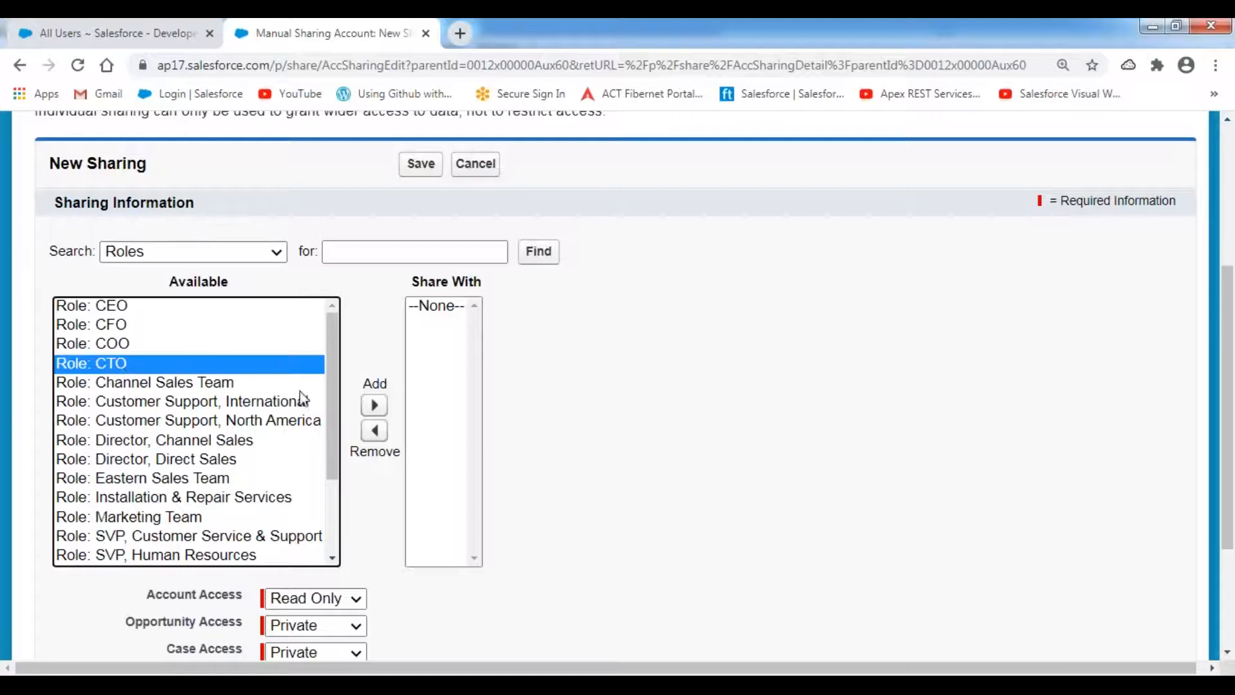
pyautogui.click(382, 409)
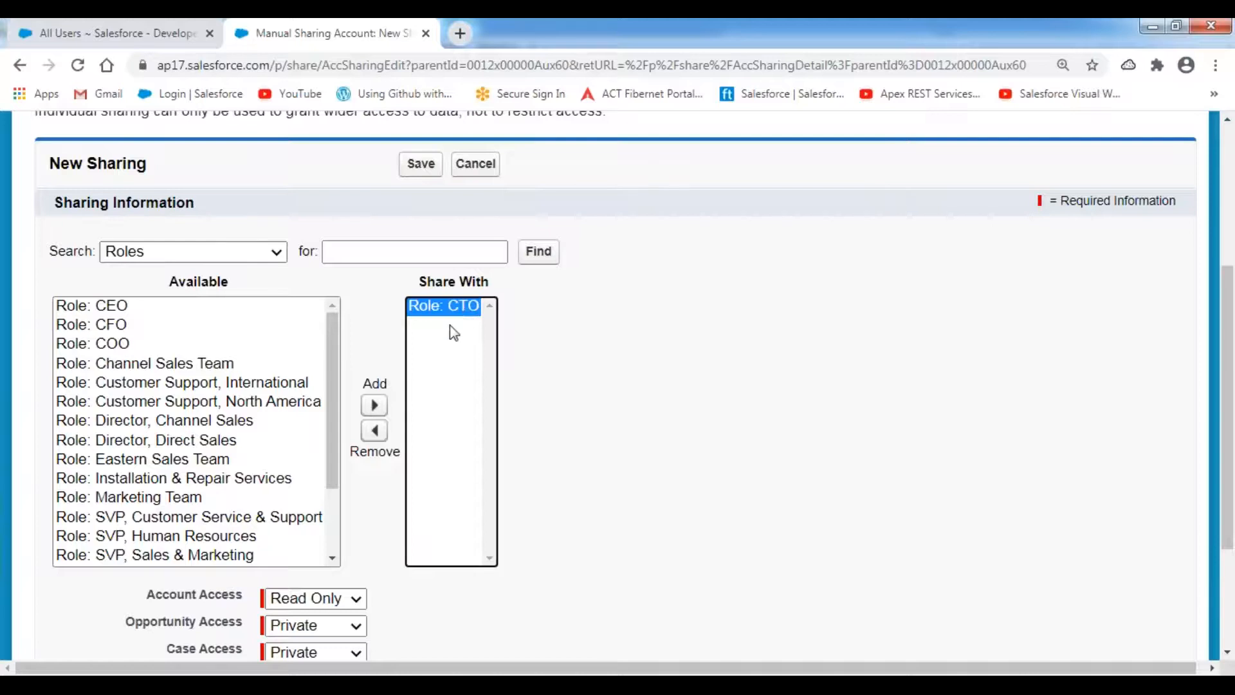
# - Replace the CTO role with Role and Subordinates: CTO, then go to the Security Features notes
pyautogui.click(379, 442)
pyautogui.click(275, 251)
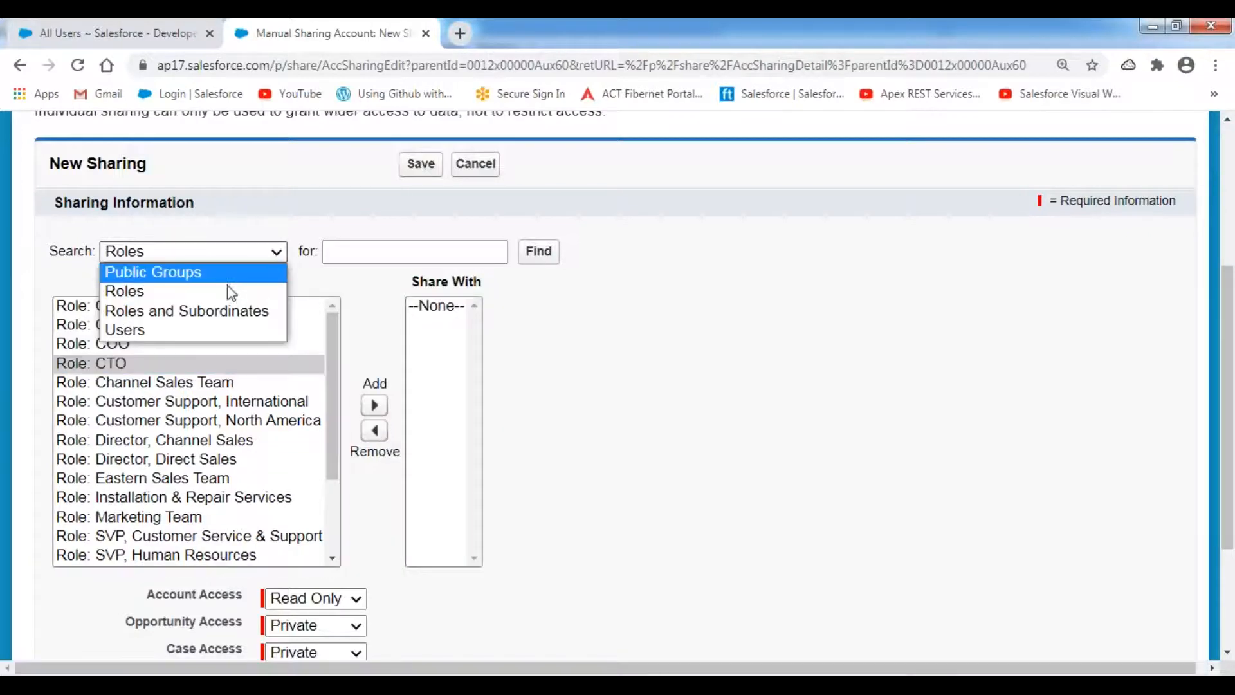
pyautogui.click(184, 310)
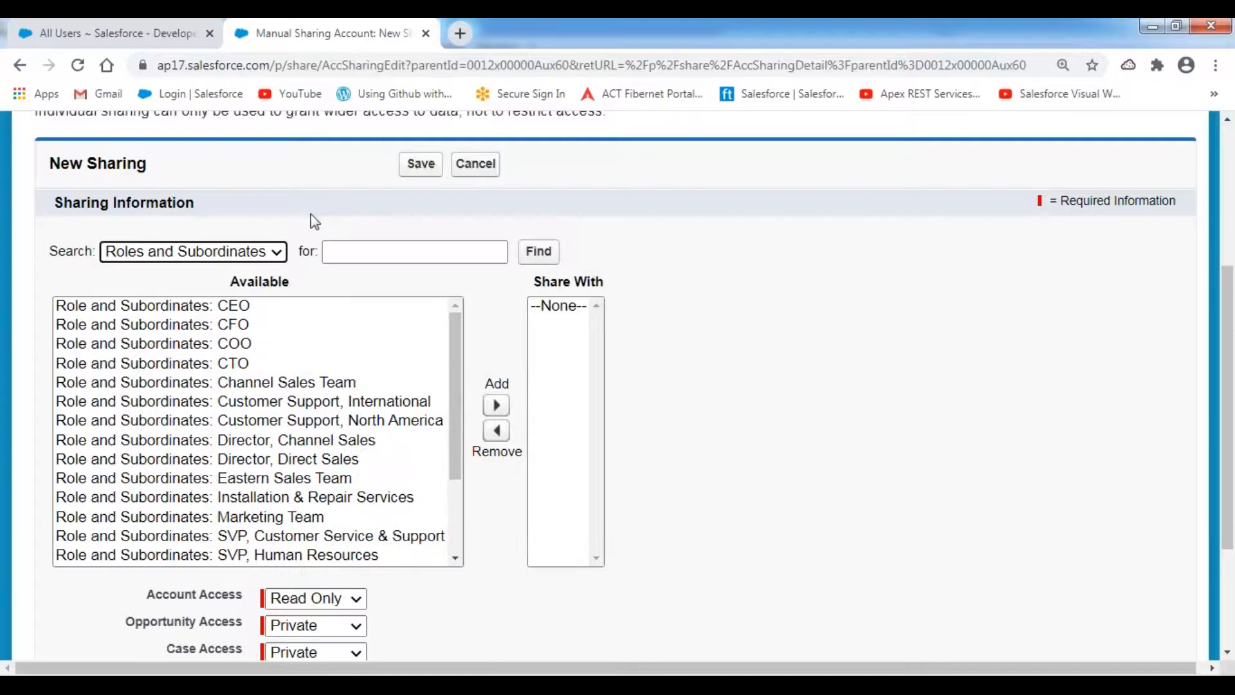
pyautogui.click(228, 364)
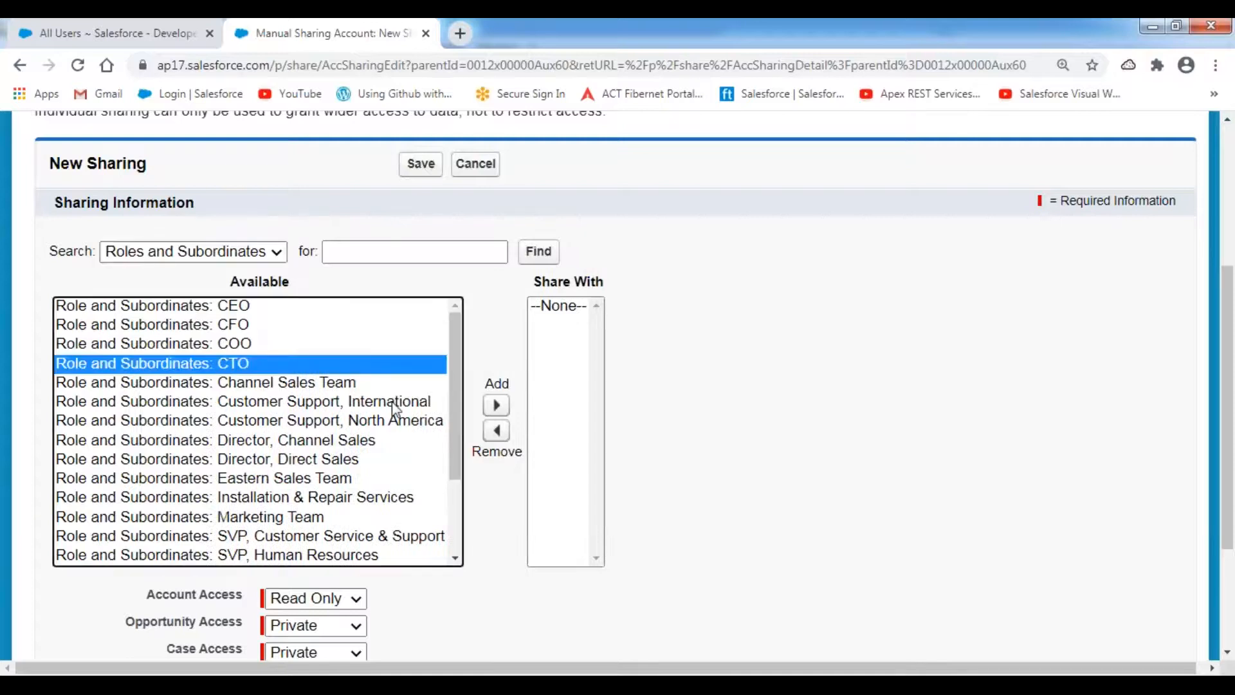
pyautogui.click(497, 407)
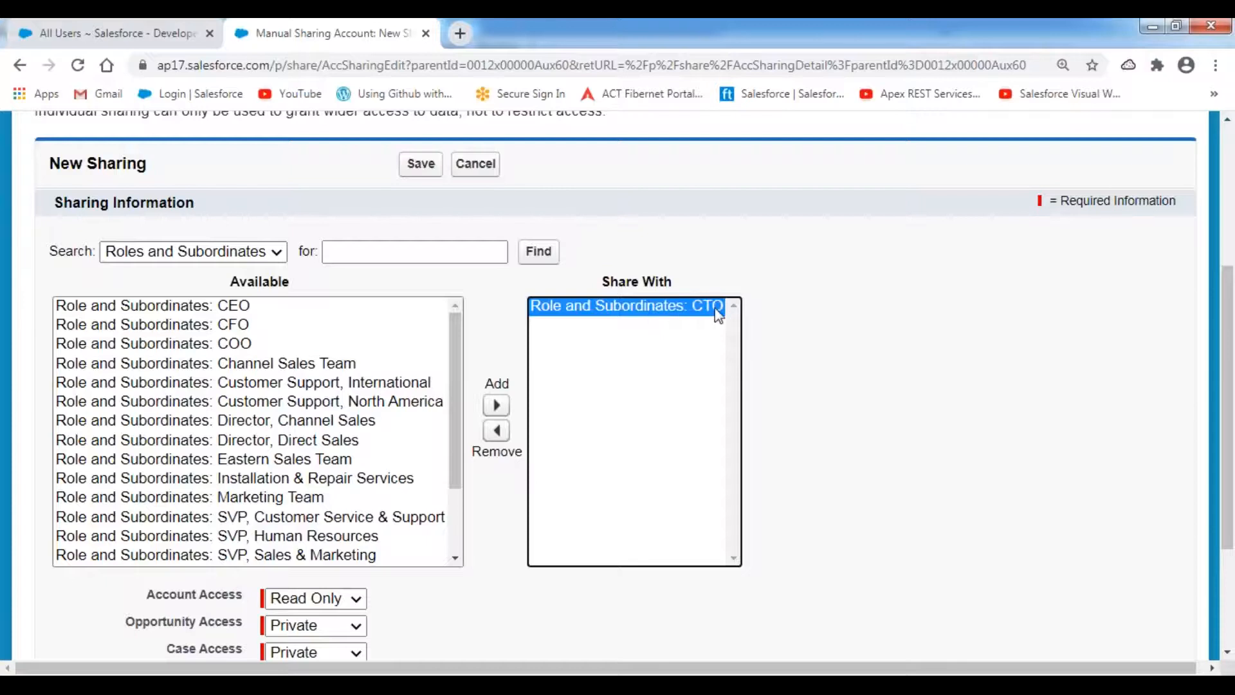
pyautogui.click(505, 688)
pyautogui.click(525, 688)
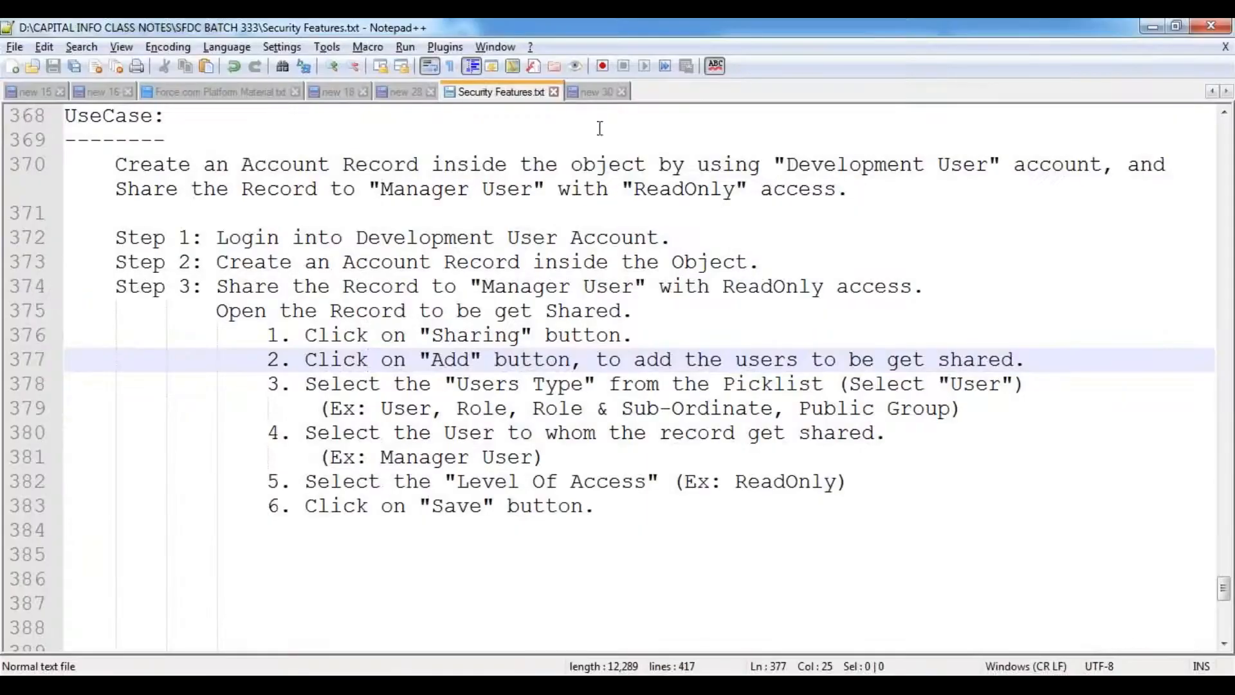
# - Review the CTO-to-VP lines in the role hierarchy notes, then return to the New Sharing page
pyautogui.click(597, 92)
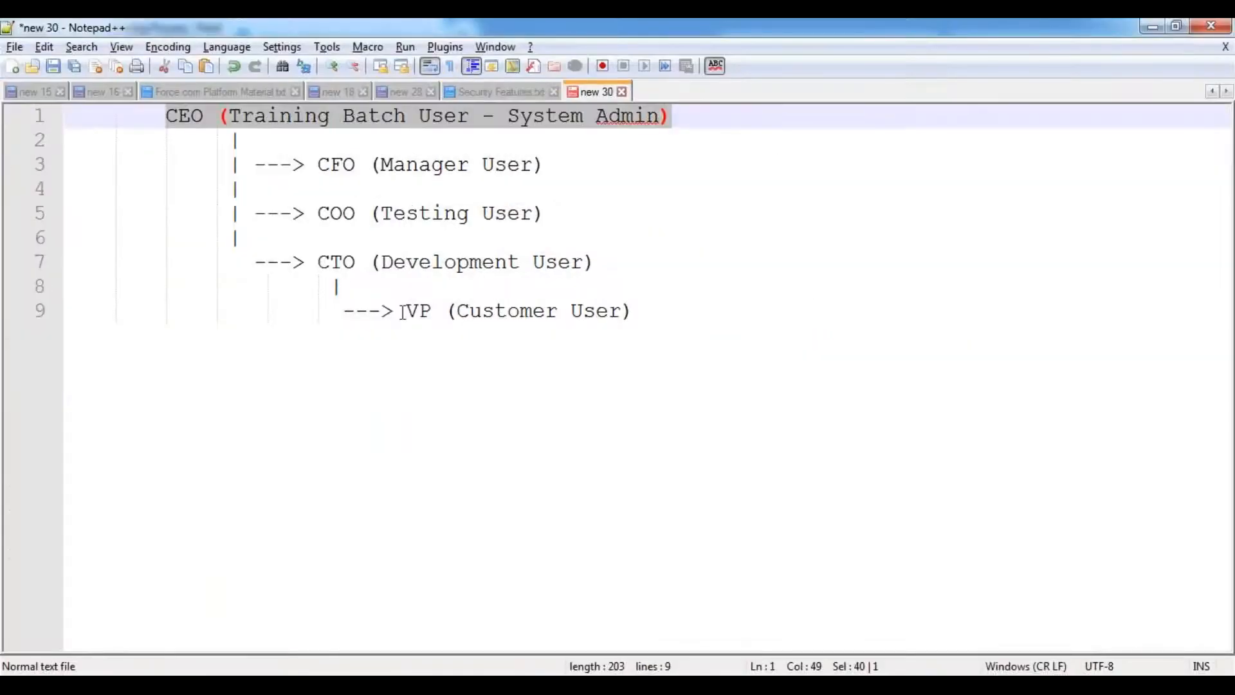
pyautogui.doubleClick(328, 261)
pyautogui.keyDown('shift'); pyautogui.click(672, 312); pyautogui.keyUp('shift')
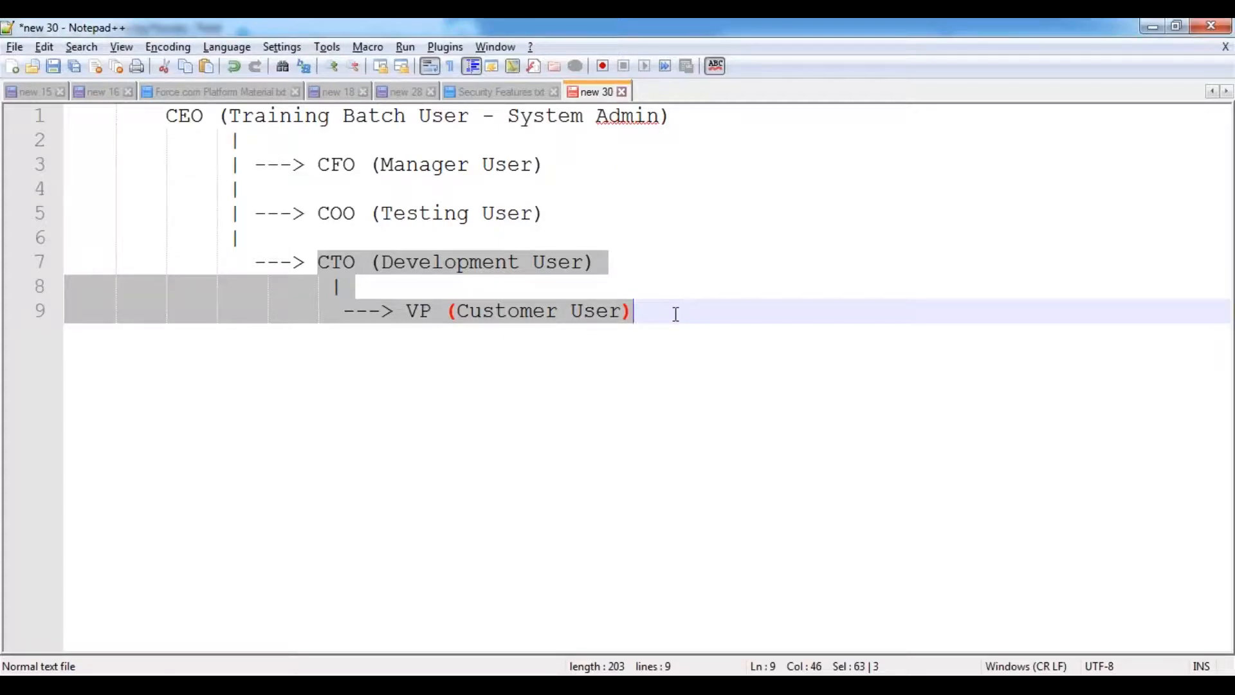
pyautogui.hotkey('alt', 'Tab')
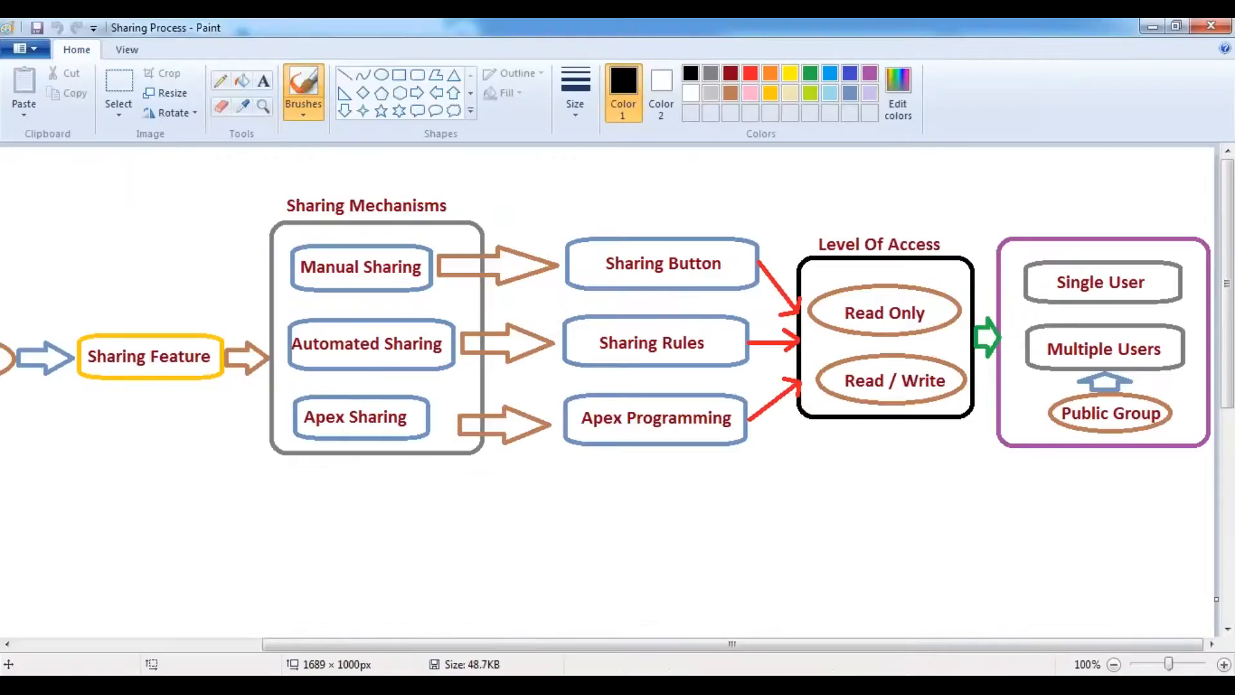
pyautogui.hotkey('alt', 'Tab')
pyautogui.click(515, 95)
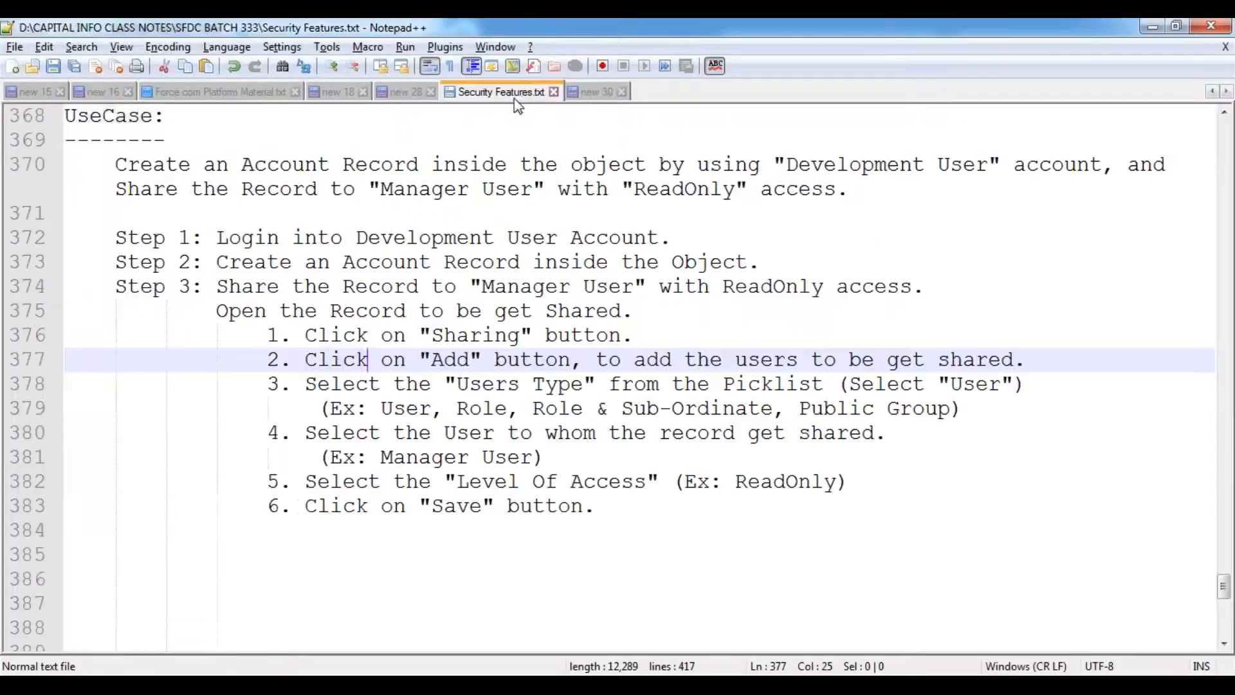
pyautogui.moveTo(262, 669)
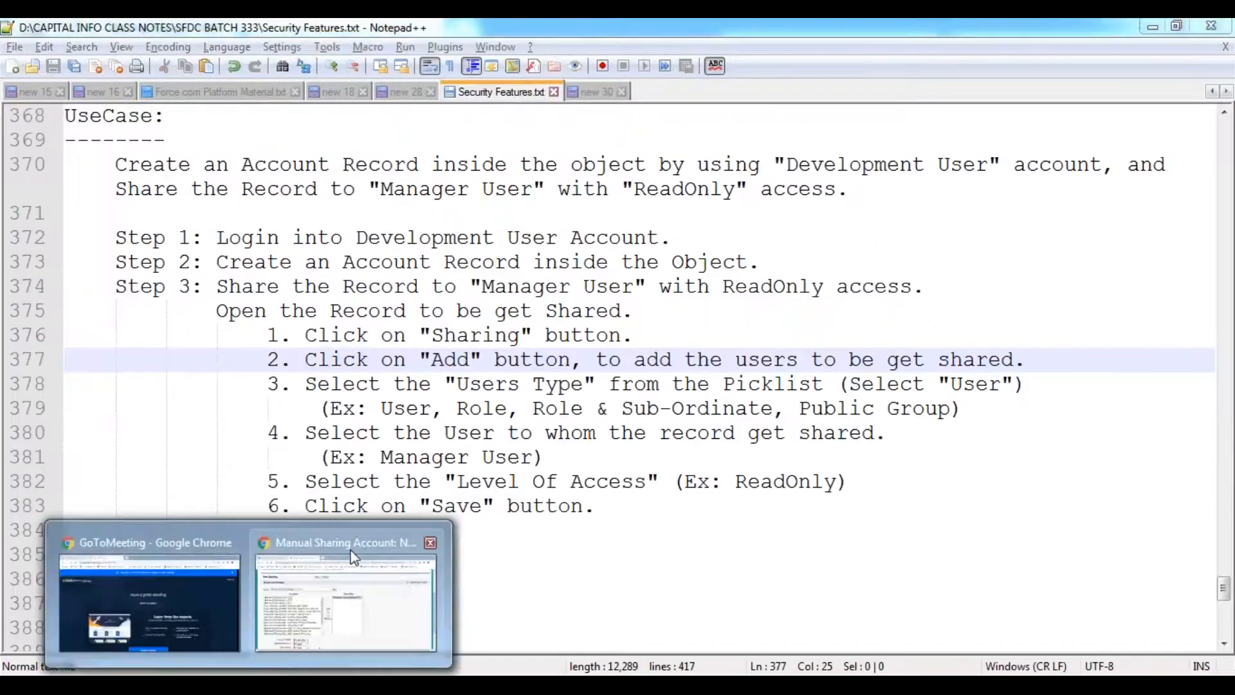
pyautogui.click(358, 542)
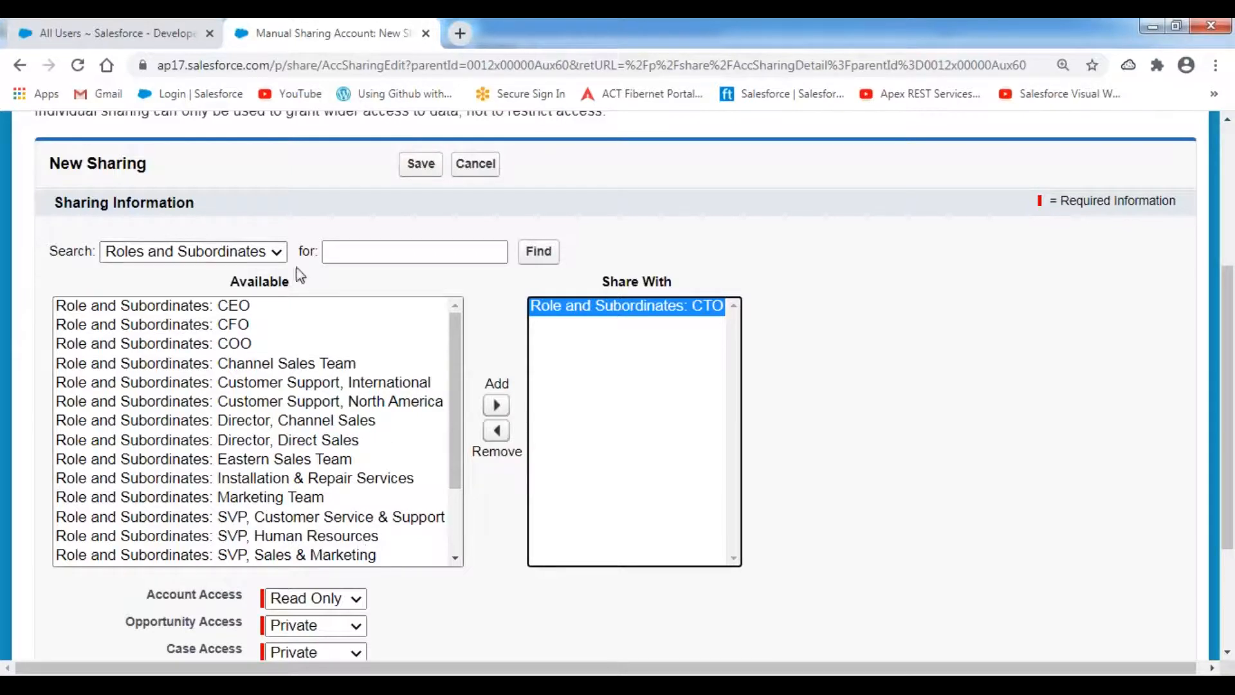
# - Reread the Manager User sharing use case, then set the New Sharing search to Users
pyautogui.click(281, 254)
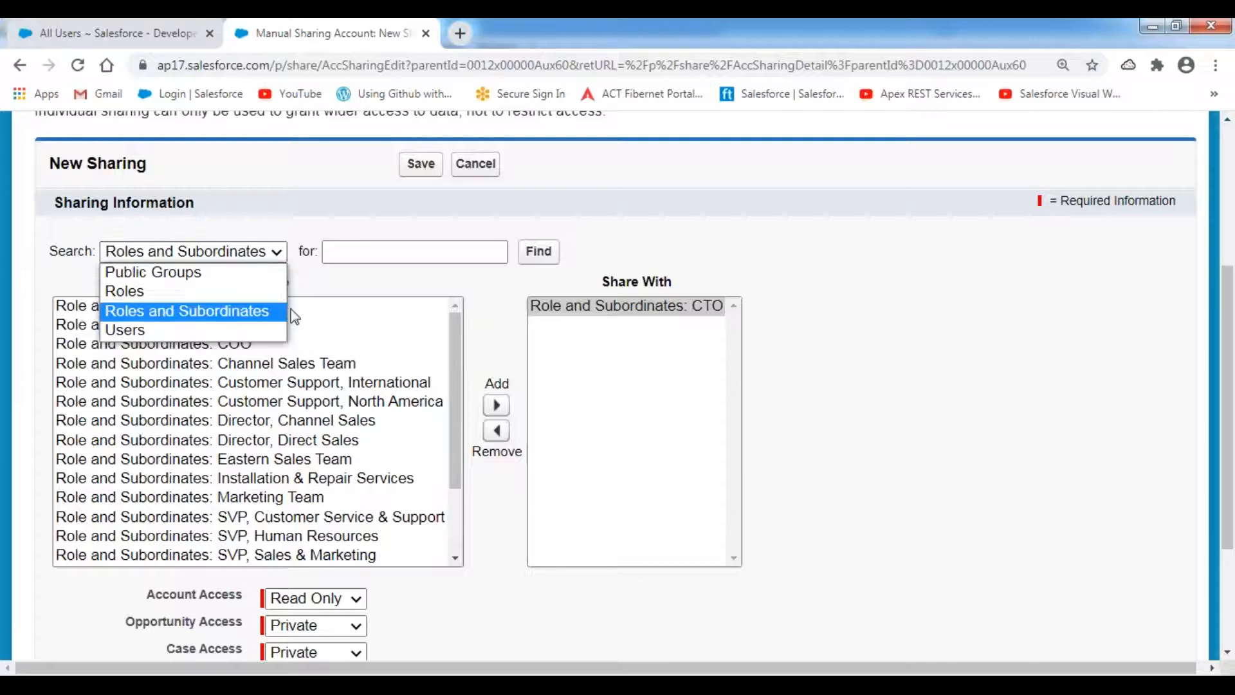
pyautogui.click(356, 193)
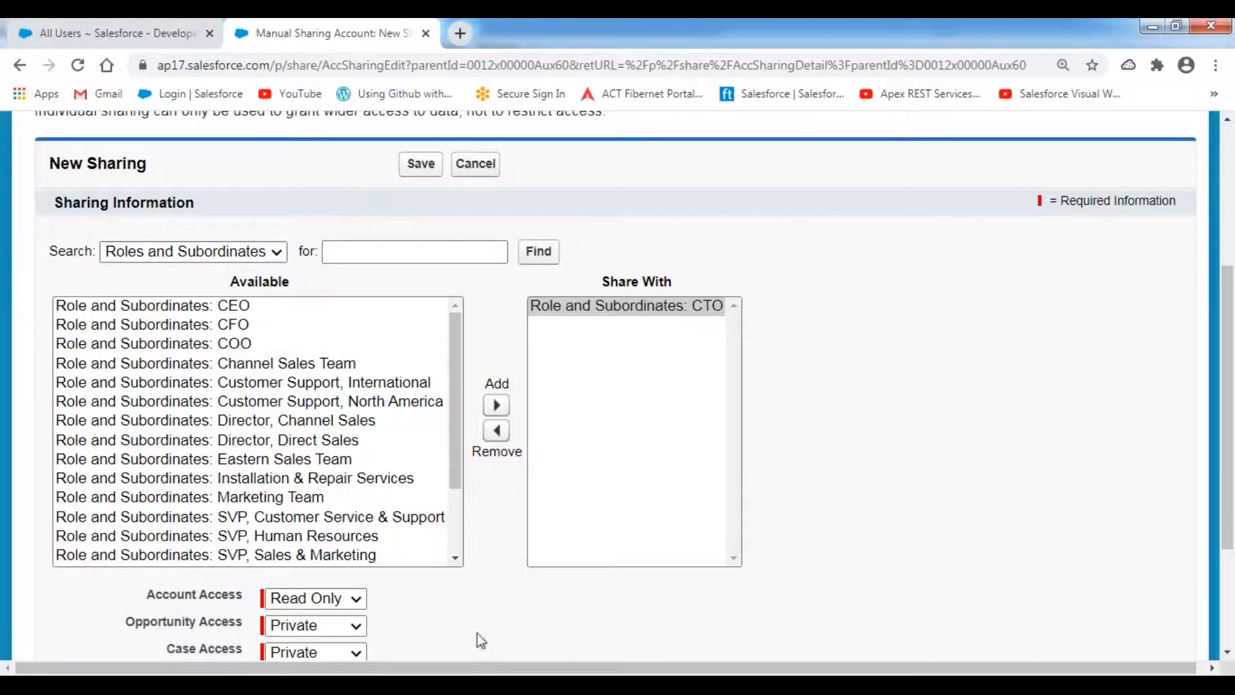
pyautogui.hotkey('alt', 'Tab')
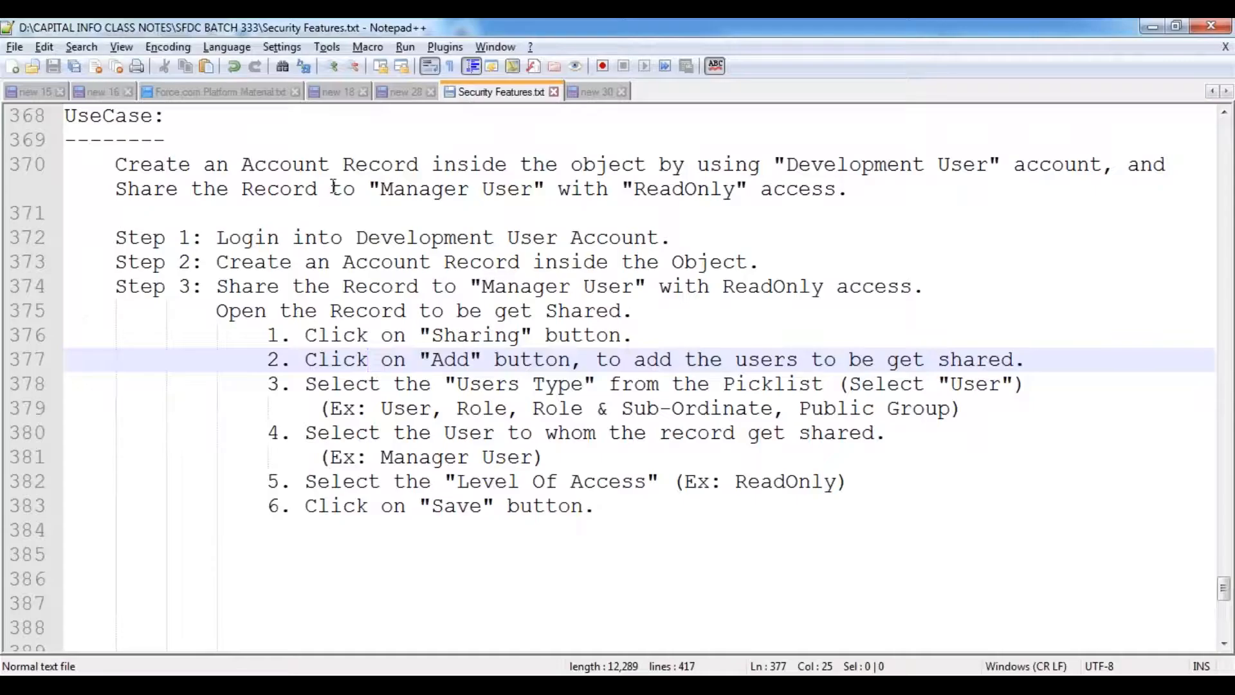
pyautogui.moveTo(113, 187); pyautogui.dragTo(546, 190)
pyautogui.click(546, 190)
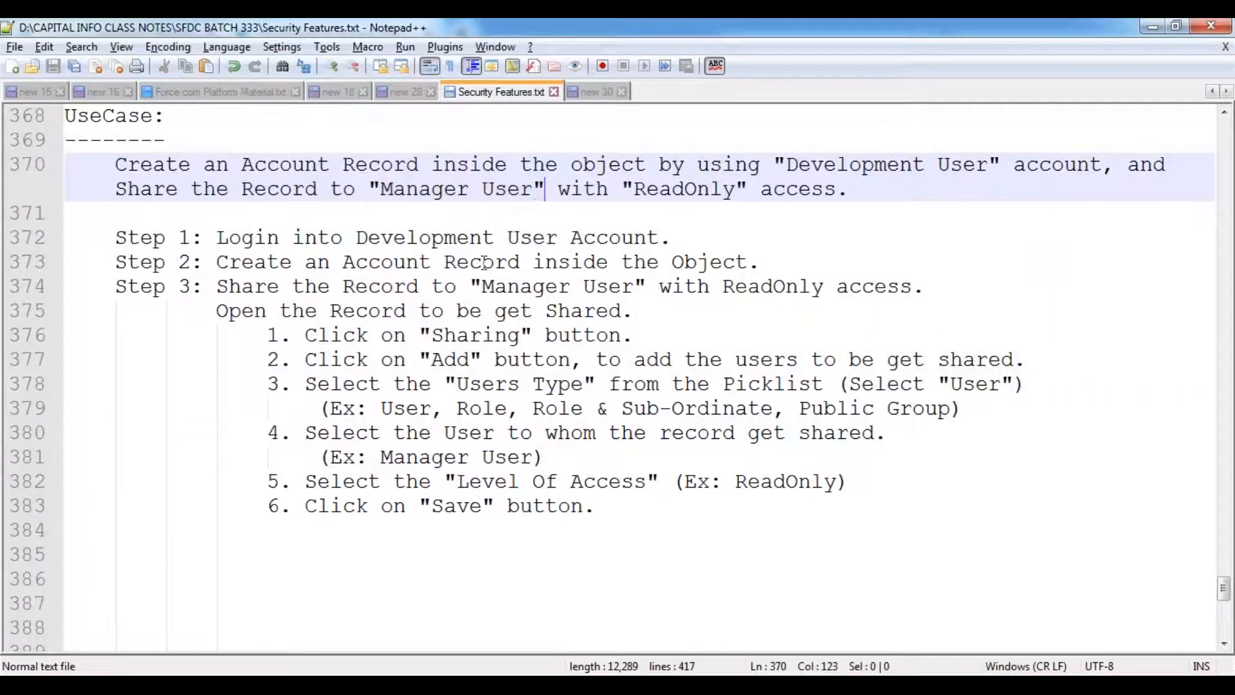
pyautogui.hotkey('alt', 'Tab')
pyautogui.click(193, 251)
pyautogui.click(166, 326)
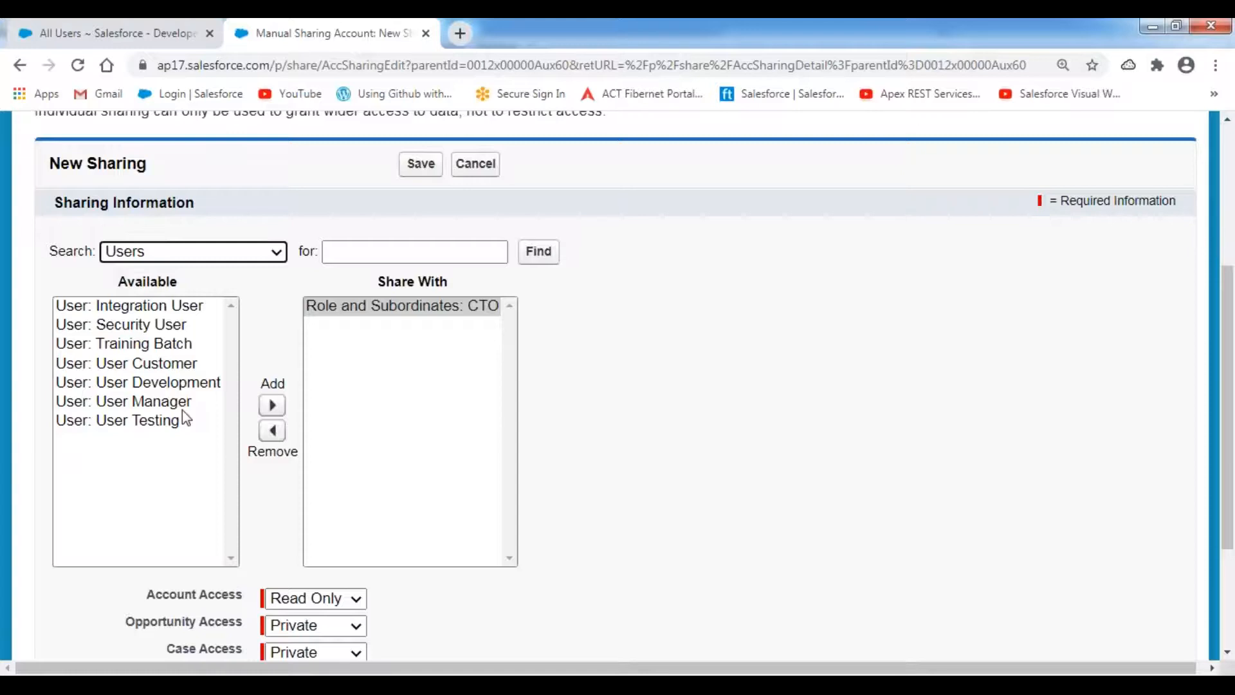
# - Swap CTO for User Manager in Share With and save with Read Only account access
pyautogui.click(147, 404)
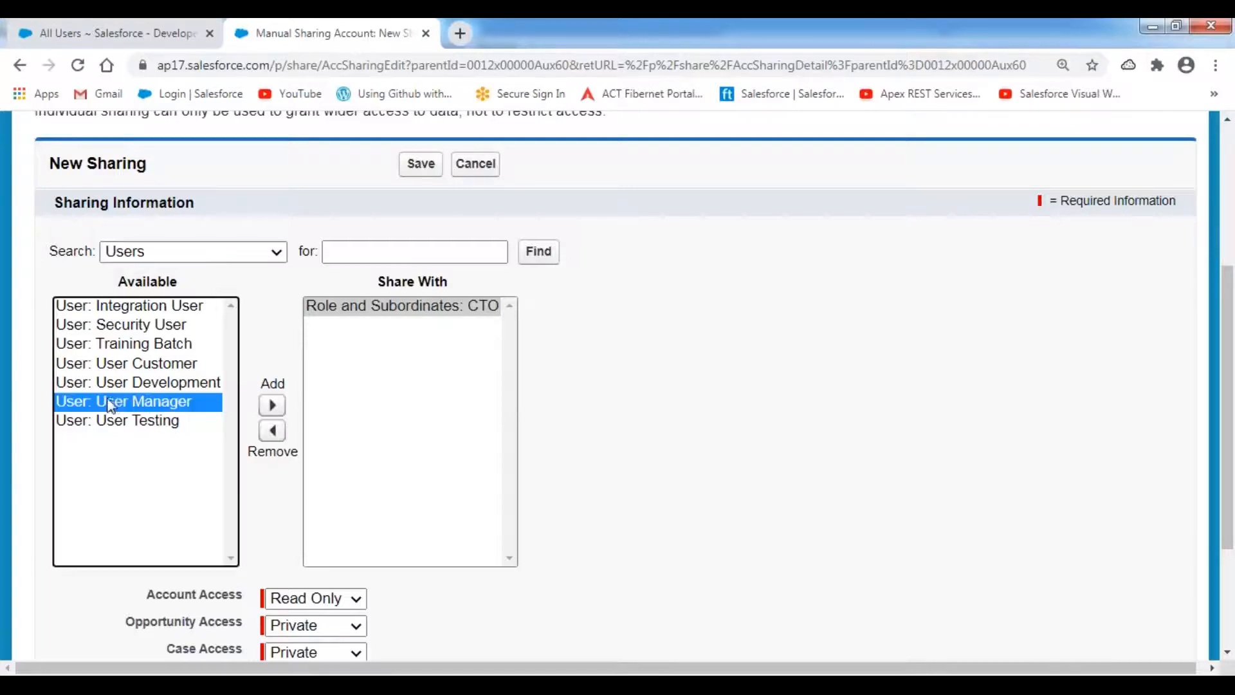
pyautogui.click(359, 311)
pyautogui.click(272, 430)
pyautogui.click(272, 406)
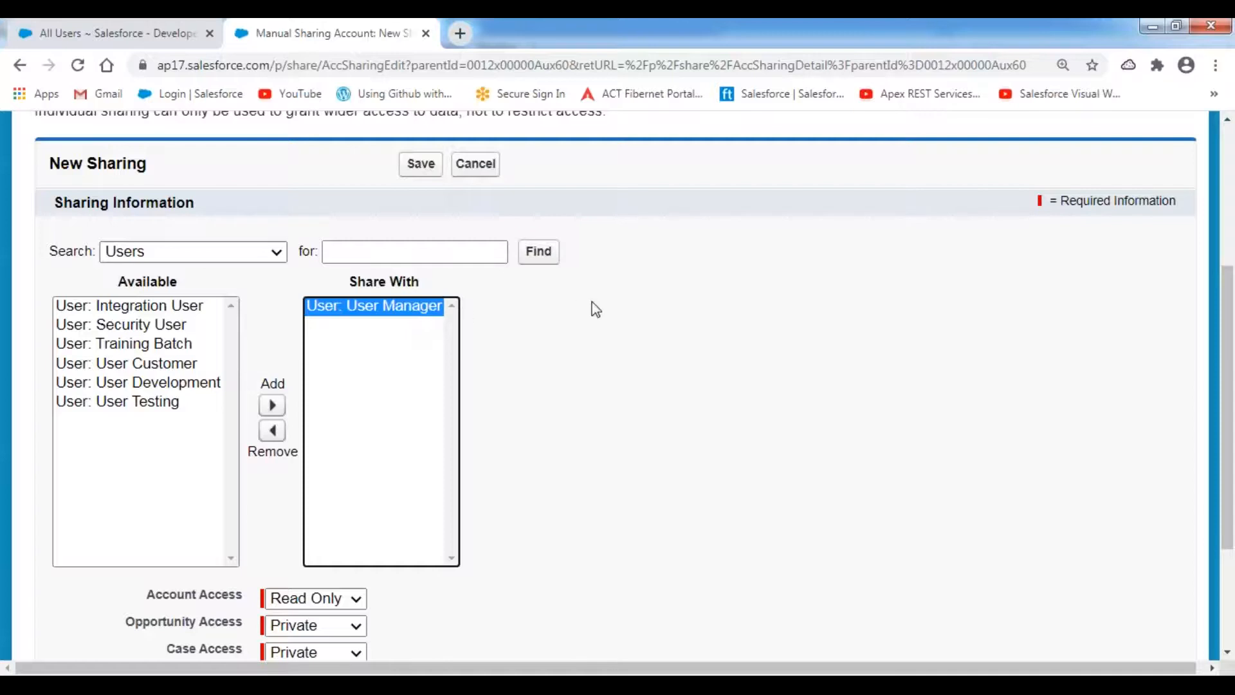
pyautogui.scroll(-3, 611, 316)
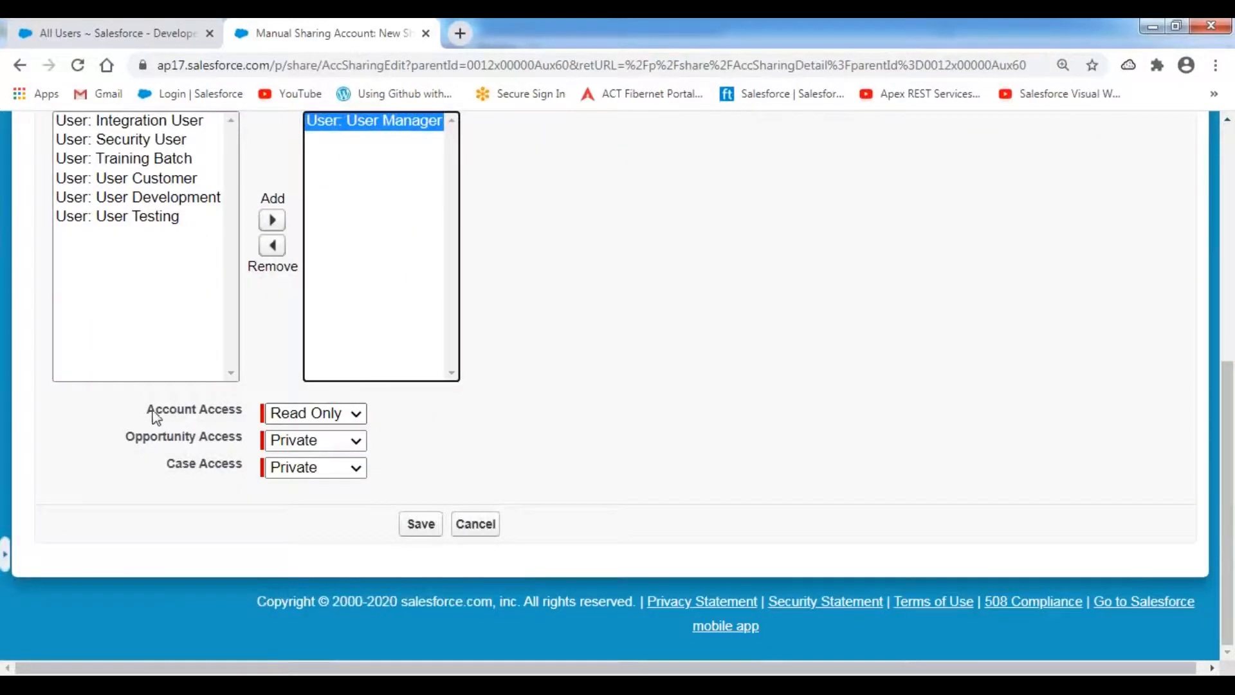
pyautogui.moveTo(148, 412); pyautogui.dragTo(237, 412)
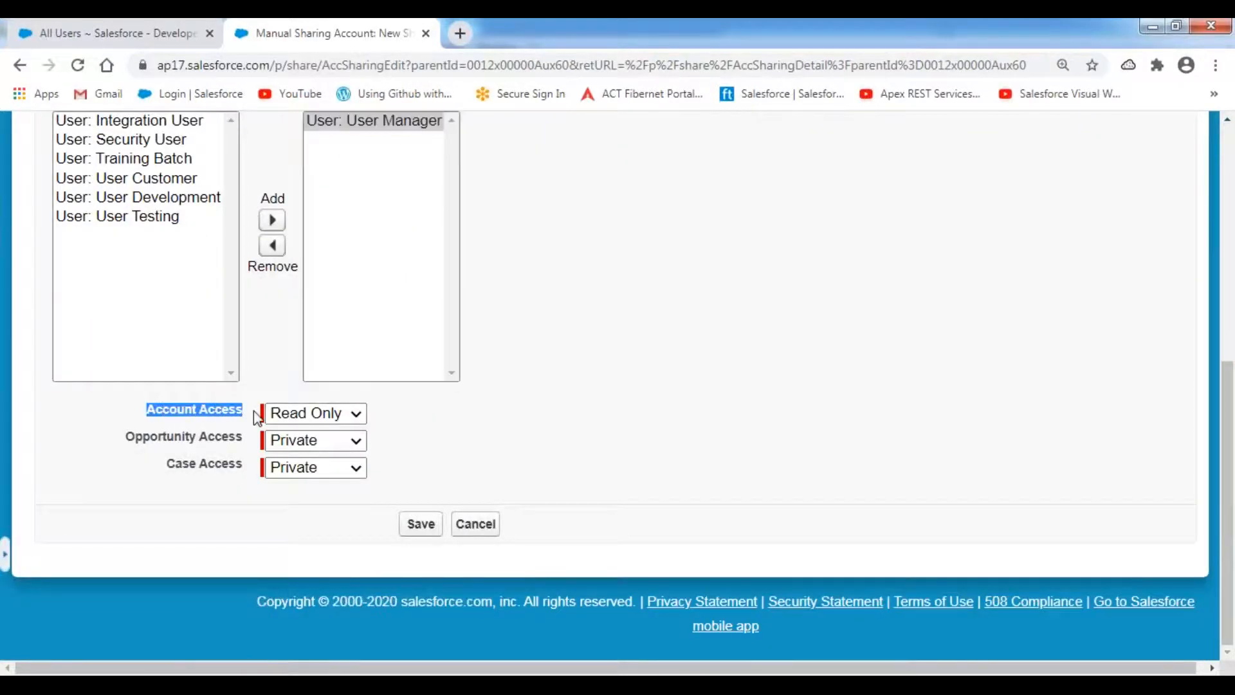
pyautogui.click(353, 415)
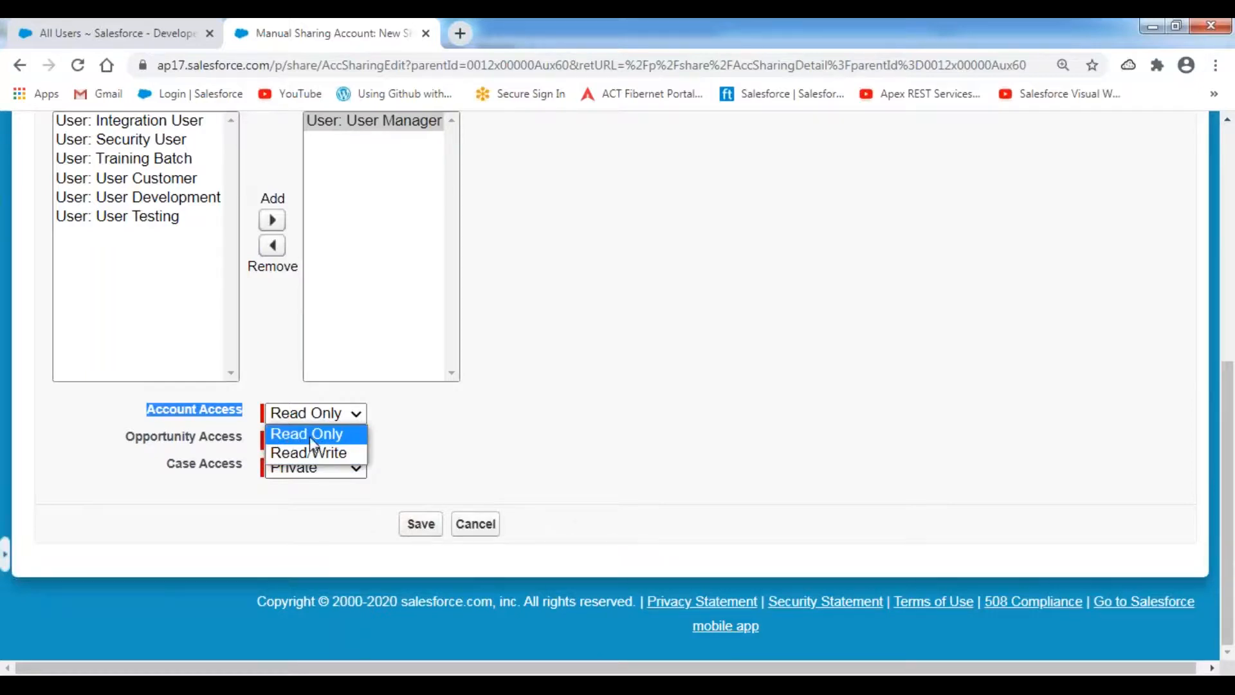
pyautogui.click(311, 438)
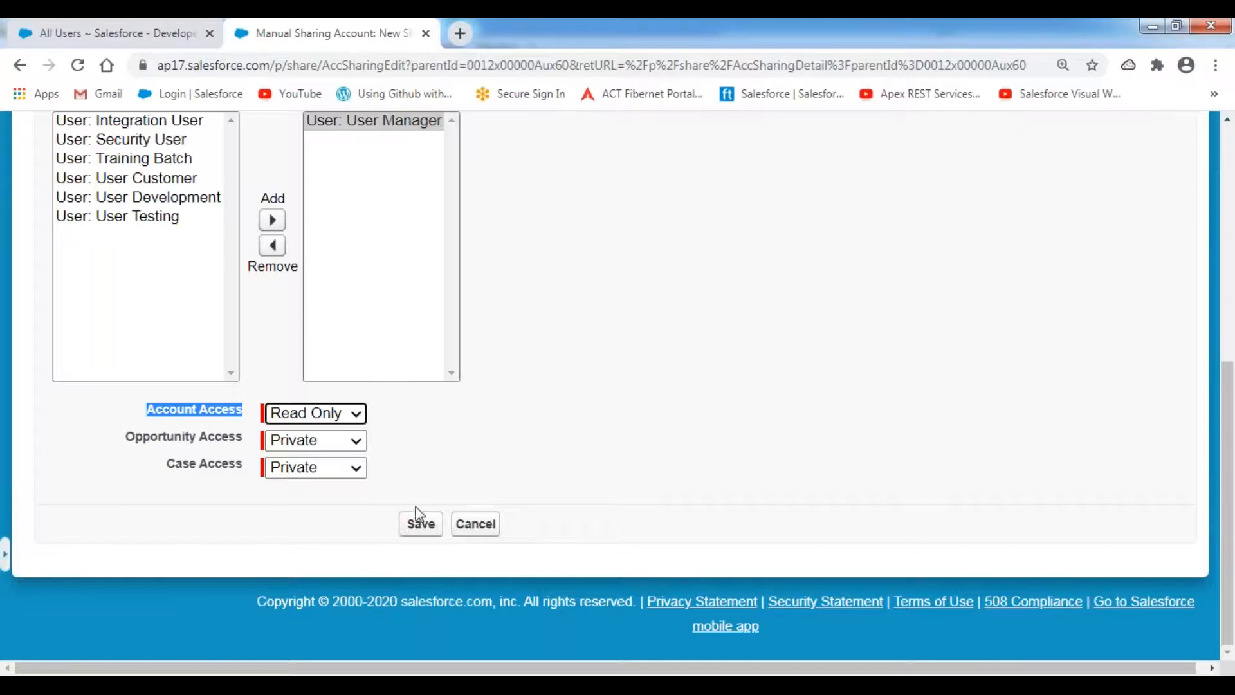
pyautogui.click(427, 520)
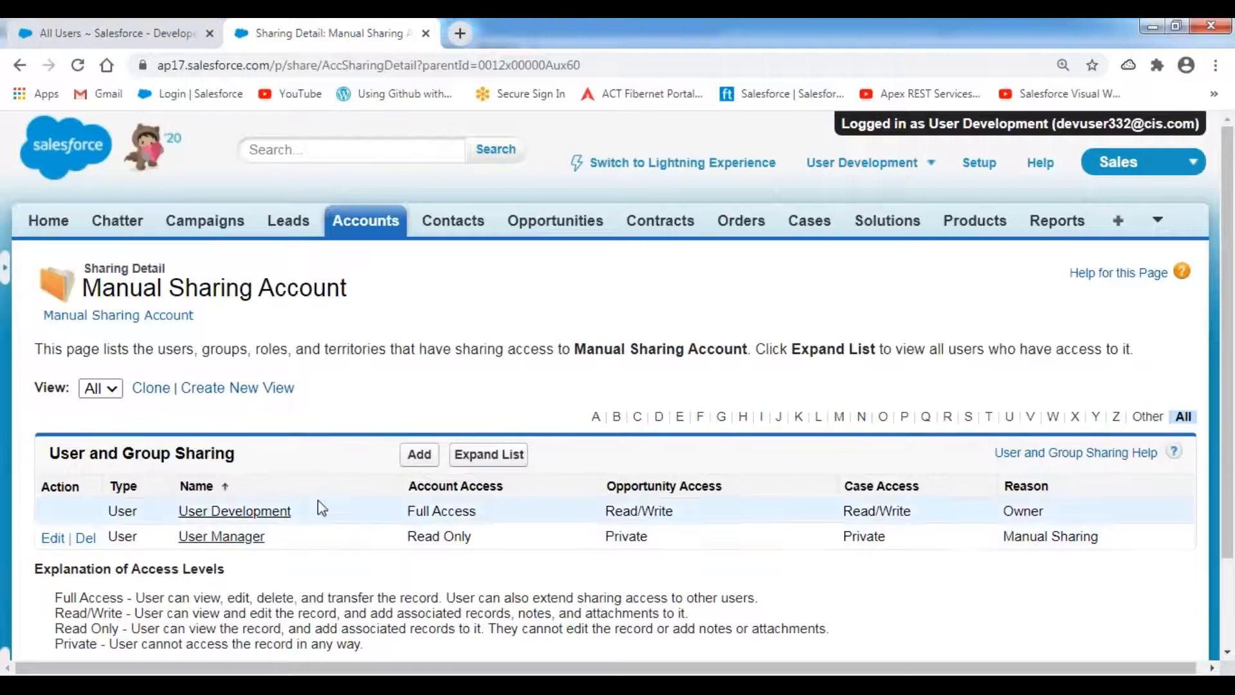
# - Highlight User Manager's Read Only access and Manual Sharing reason, then return to the notes at line 384
pyautogui.scroll(-1, 393, 417)
pyautogui.scroll(-2, 392, 418)
pyautogui.moveTo(272, 429); pyautogui.dragTo(180, 445)
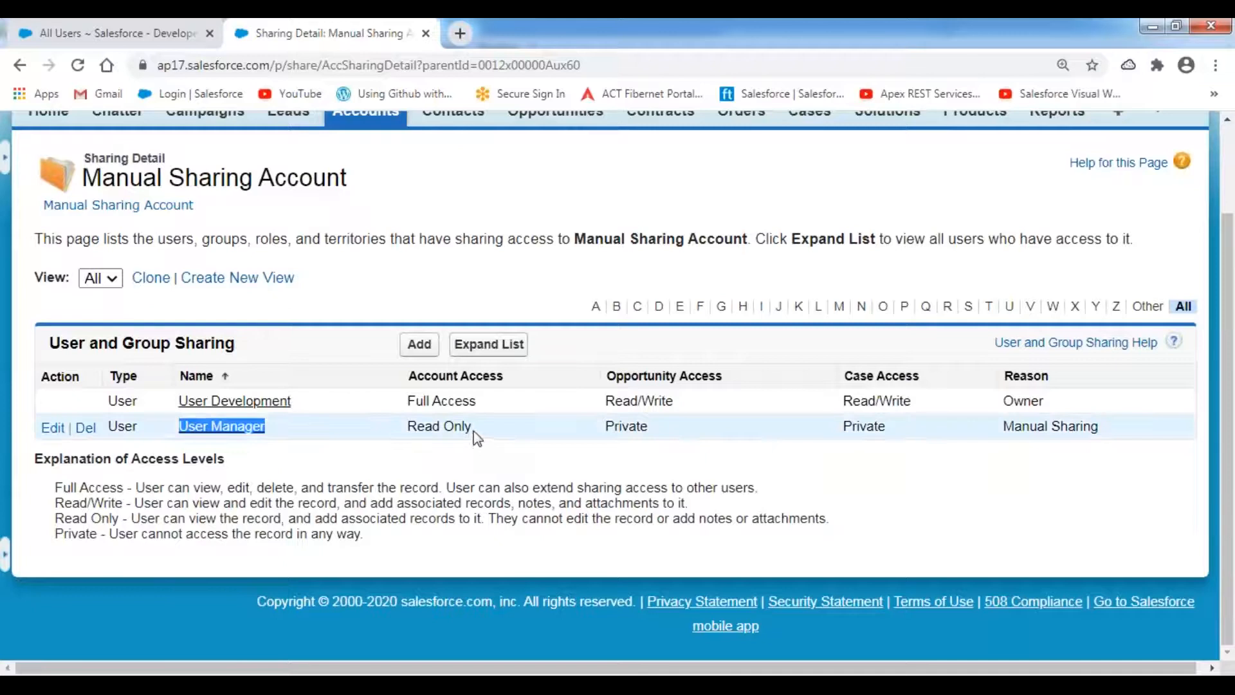
pyautogui.moveTo(474, 430); pyautogui.dragTo(408, 427)
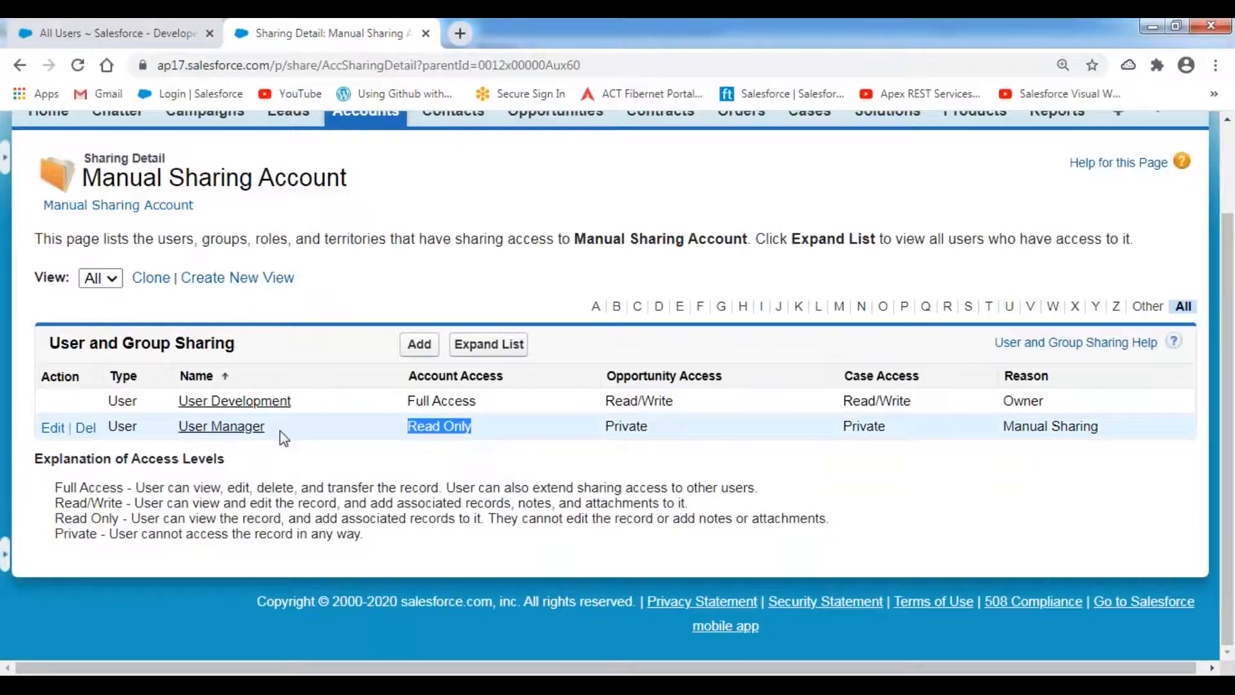
pyautogui.moveTo(1100, 428); pyautogui.dragTo(1002, 429)
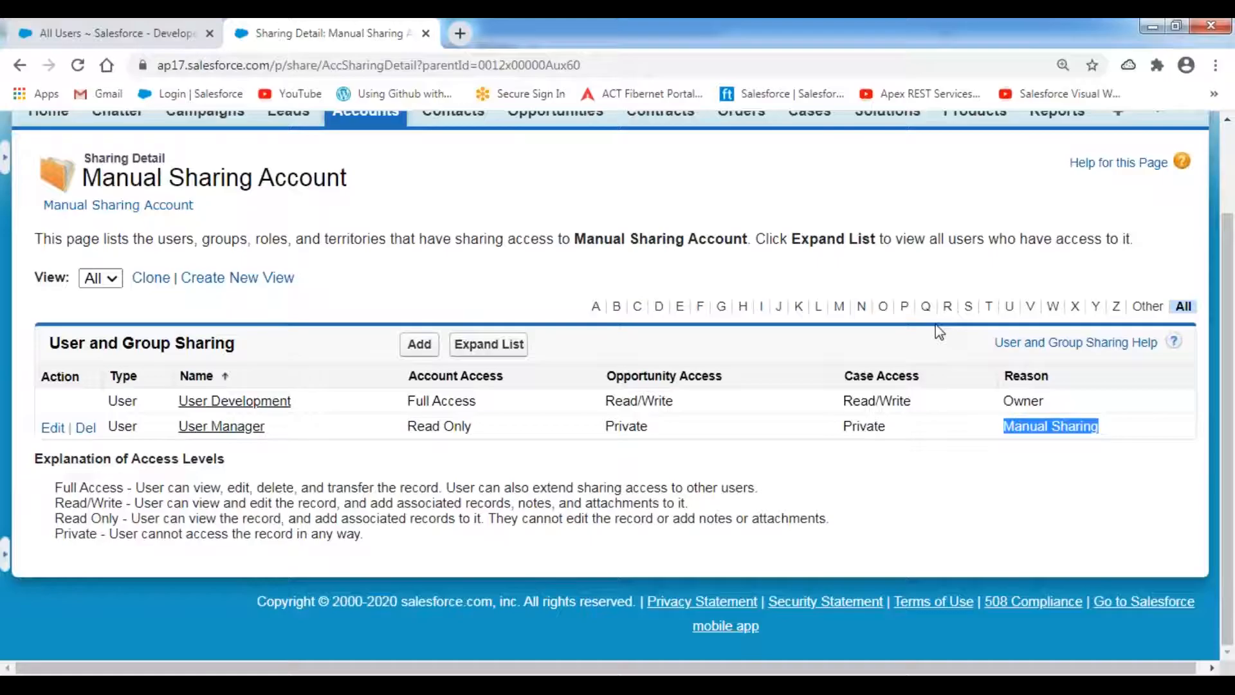
pyautogui.hotkey('alt', 'Tab')
pyautogui.click(139, 529)
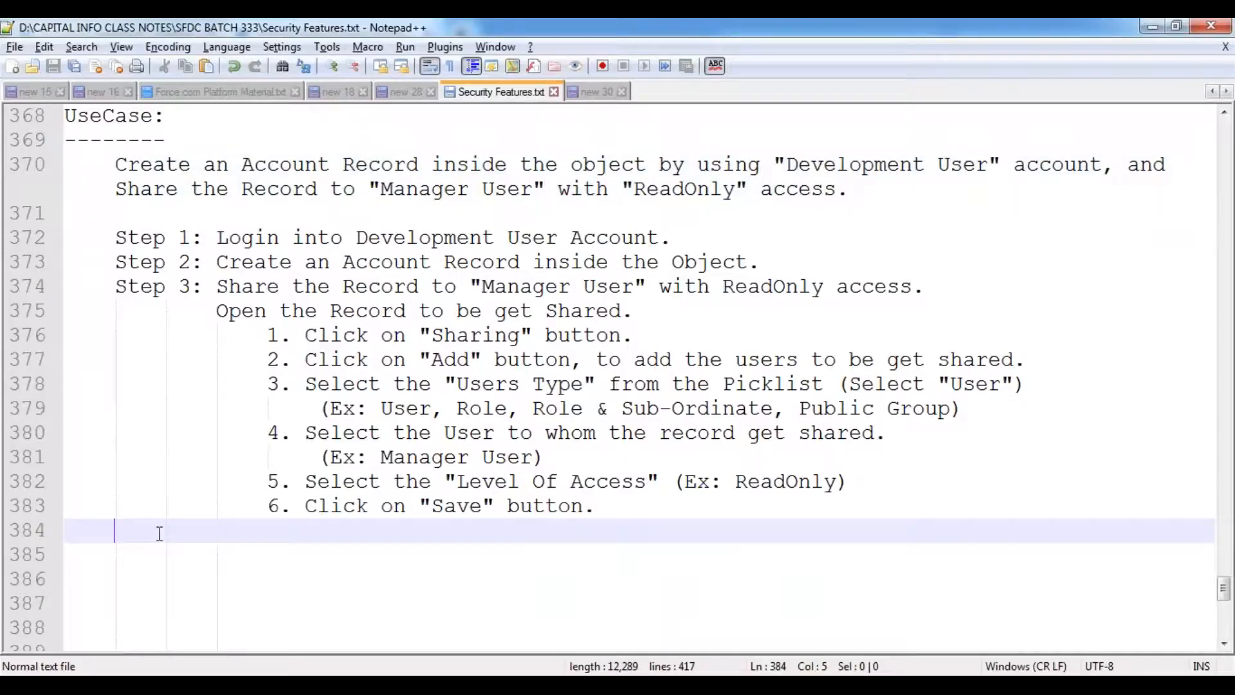
# - Add 'Step 4: Test the Record Visibility.' with an indented line beneath it
pyautogui.write('Step 4: Test the Record Visibility.')
pyautogui.press('Return')
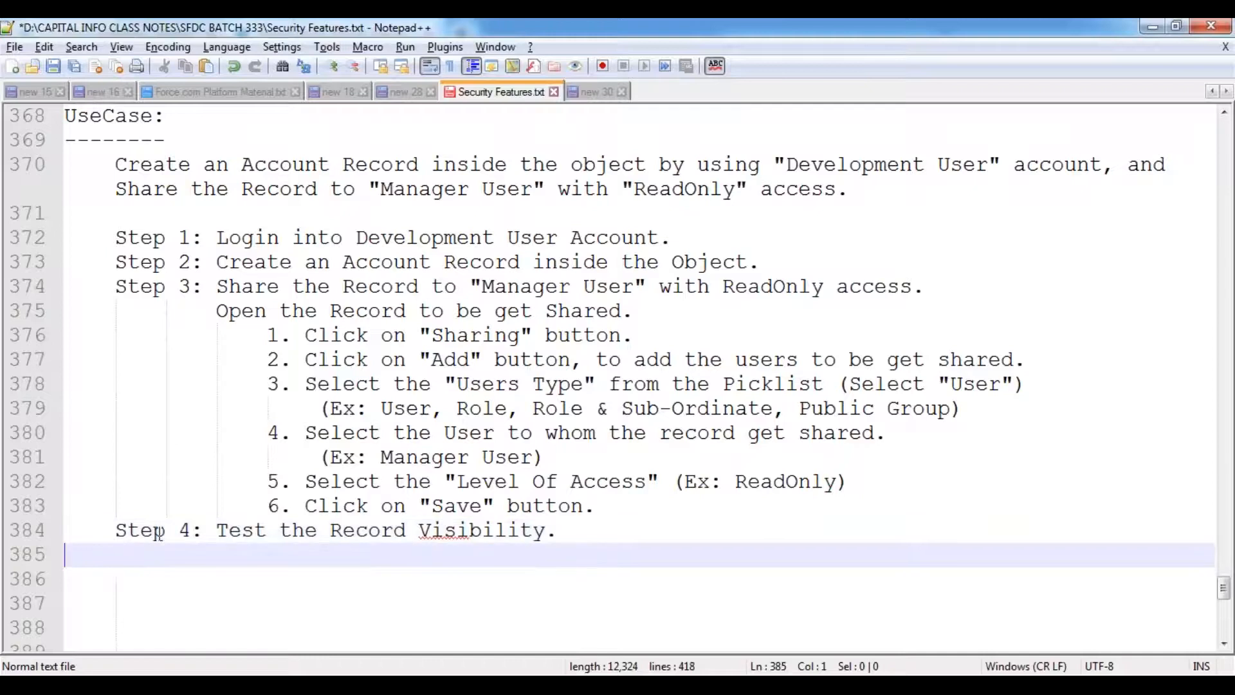
pyautogui.press('Return')
pyautogui.press('Up')
pyautogui.press('Tab')
pyautogui.press('Tab')
# - Write 'Positive Testing:' with steps '1. Login into the Manager User.' and '2. the Account Records.'
pyautogui.scroll(-1, 417, 517)
pyautogui.scroll(-1, 418, 517)
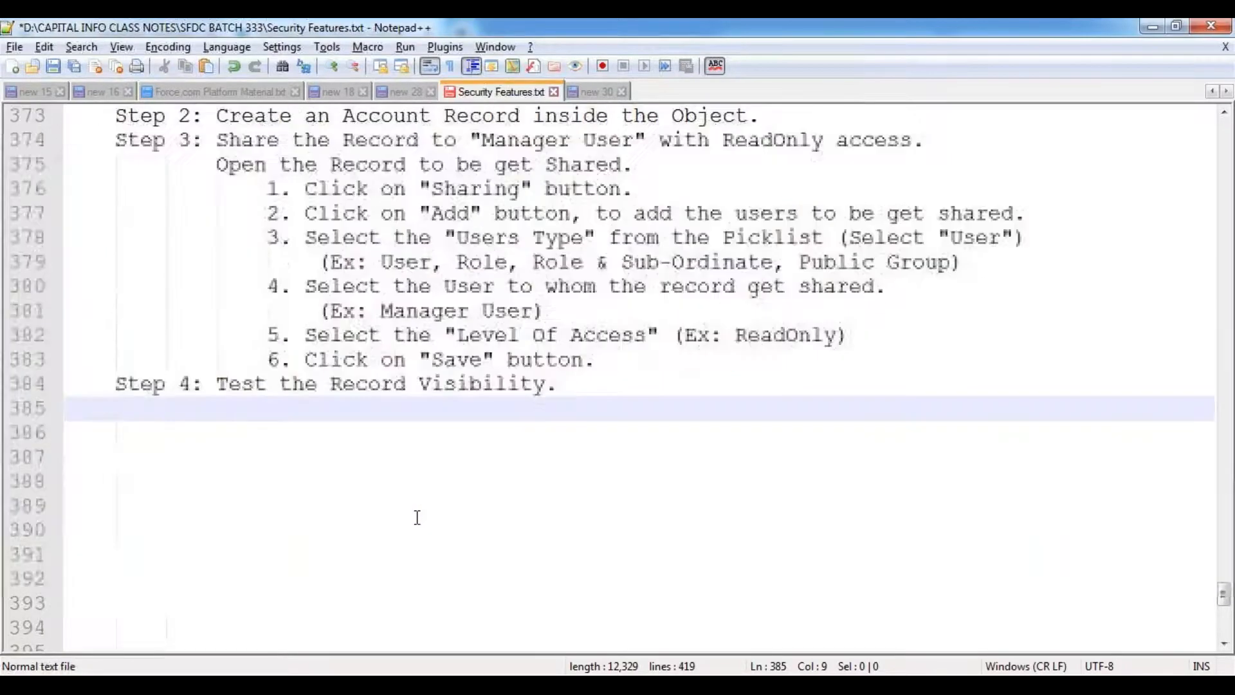
pyautogui.write('Positive Testing')
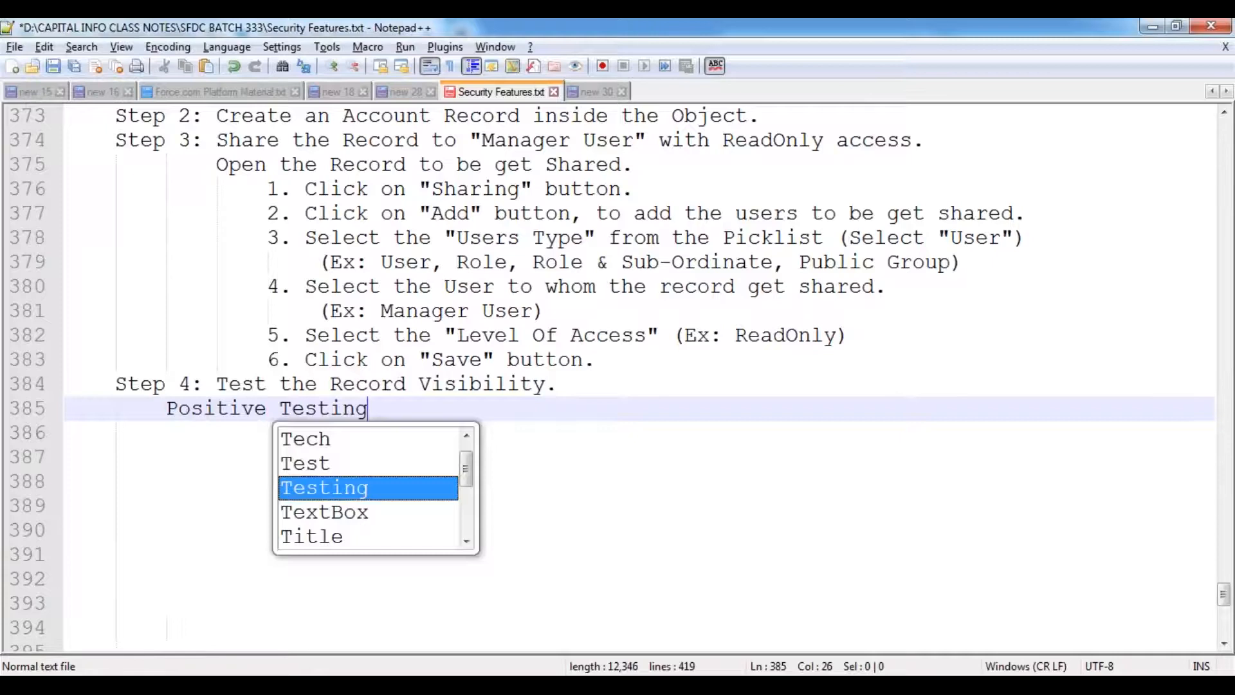
pyautogui.write(':')
pyautogui.press('Return')
pyautogui.press('Tab')
pyautogui.write('1. Login into the ')
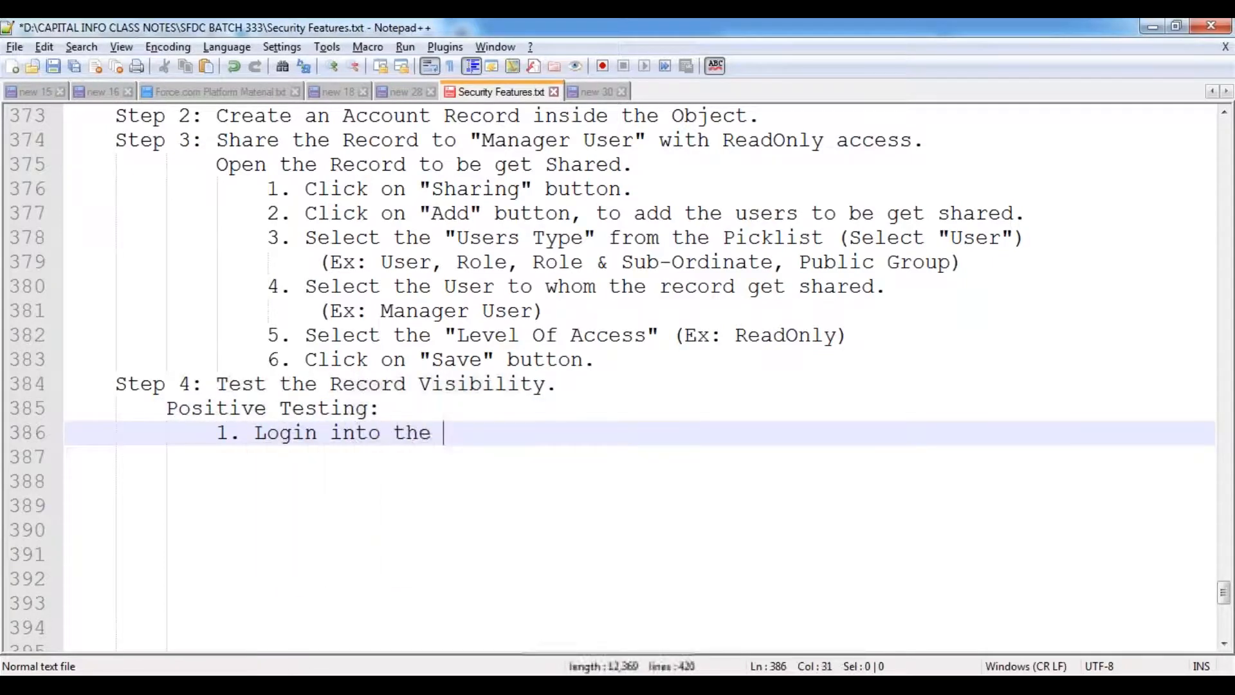
pyautogui.write('Manager ')
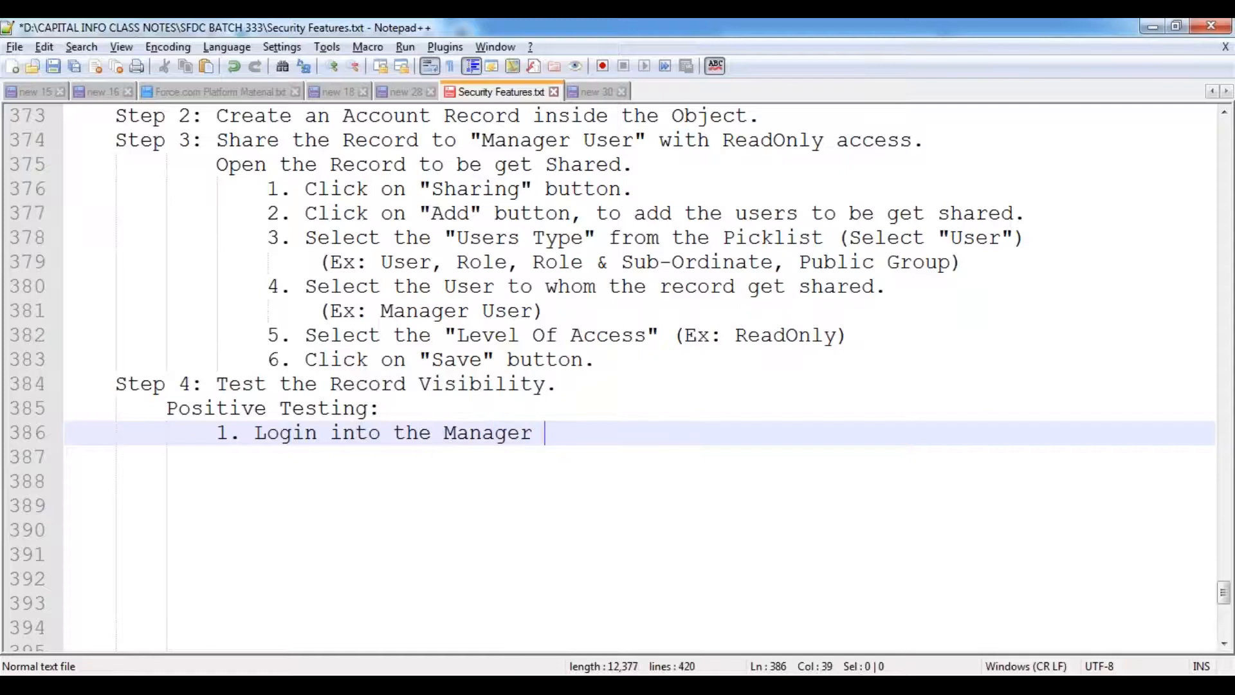
pyautogui.write('User.')
pyautogui.press('Return')
pyautogui.write('2.')
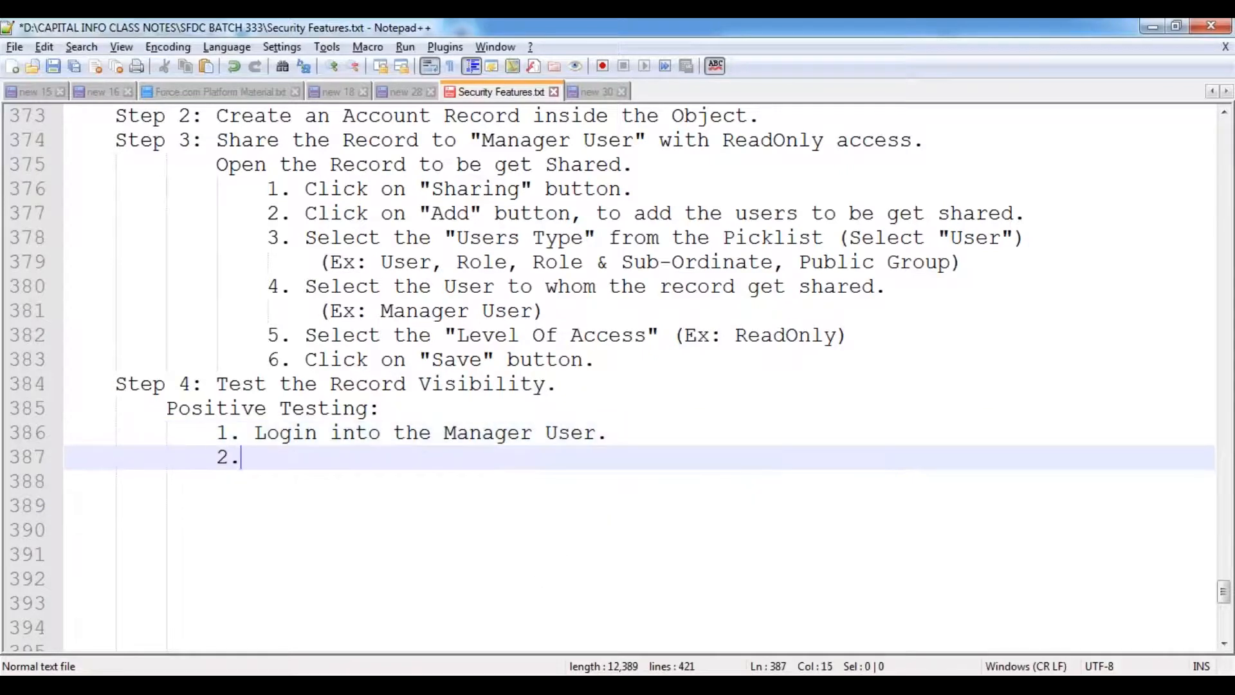
pyautogui.write('the')
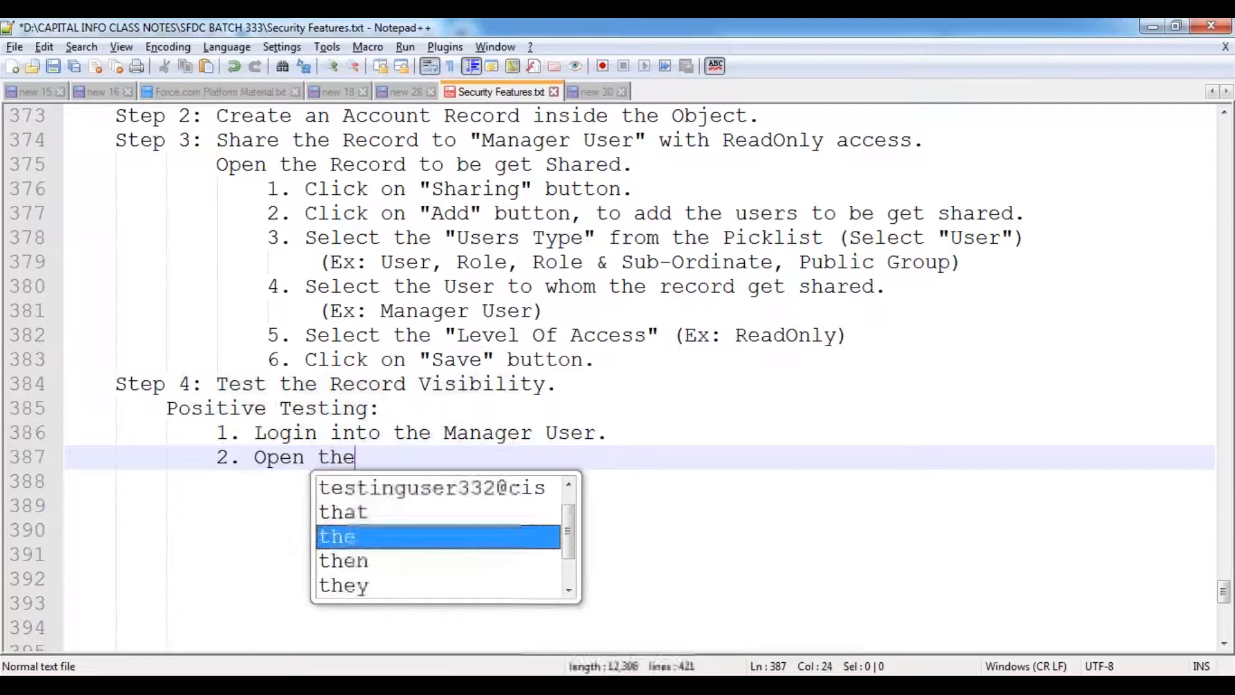
pyautogui.write(' Account Records.')
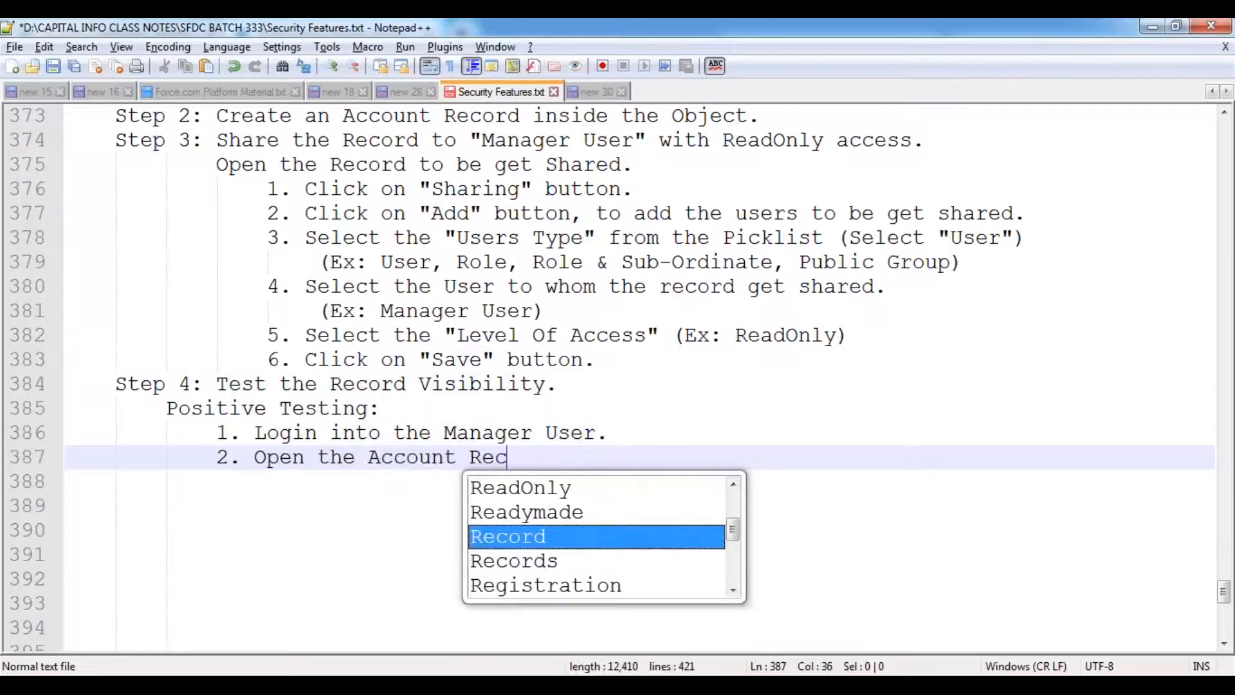
pyautogui.press('Return')
# - Add an Observation: shared record visible to the Manager User with ReadOnly Access; begin 'Negative Testing:'
pyautogui.write('3.')
pyautogui.press('BackSpace')
pyautogui.press('BackSpace')
pyautogui.press('BackSpace')
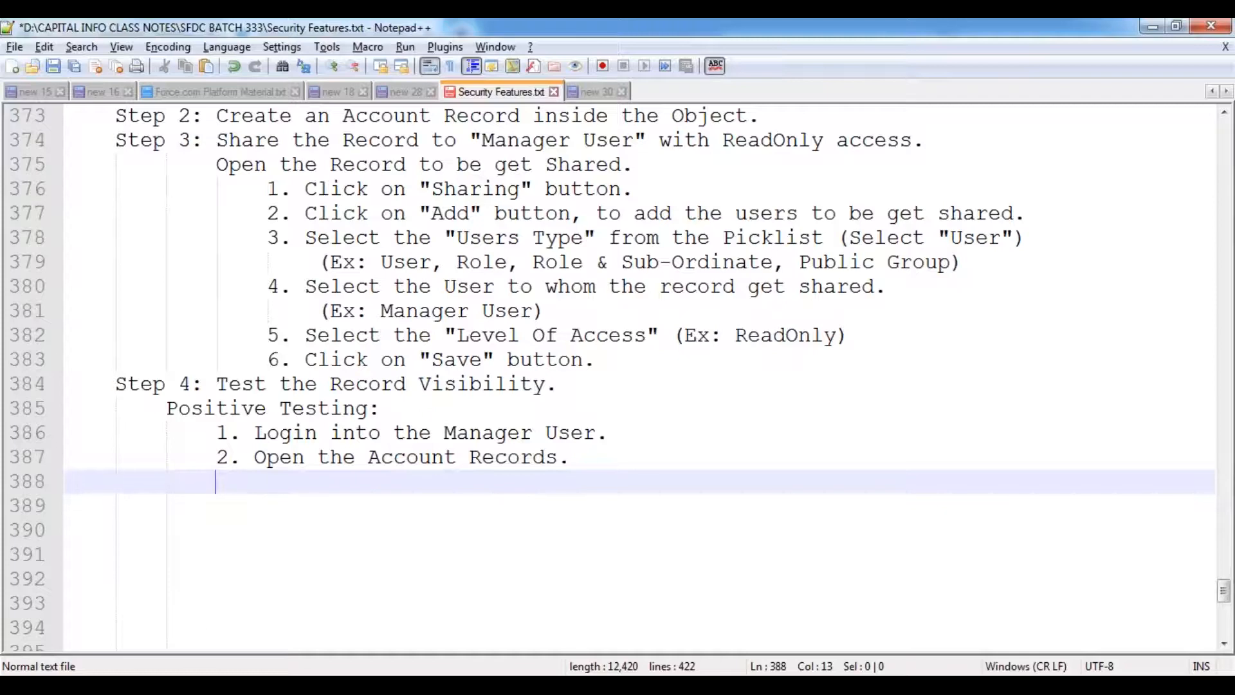
pyautogui.write('Observation')
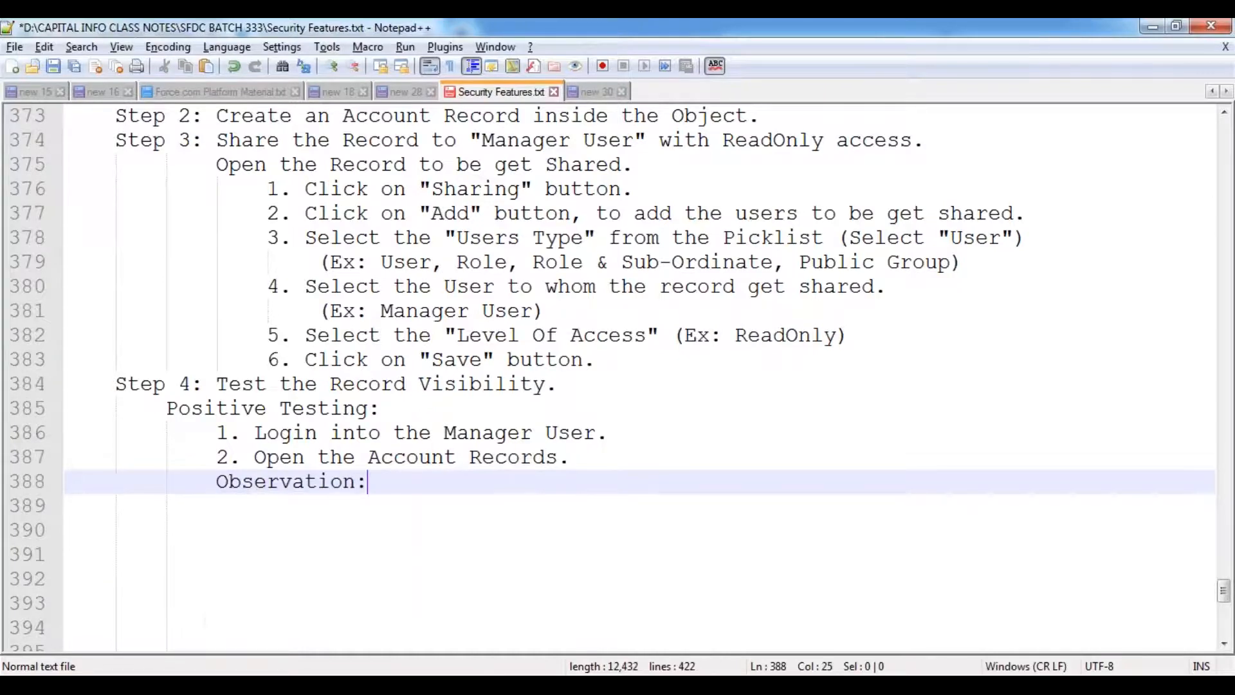
pyautogui.write(':')
pyautogui.press('Return')
pyautogui.press('Tab')
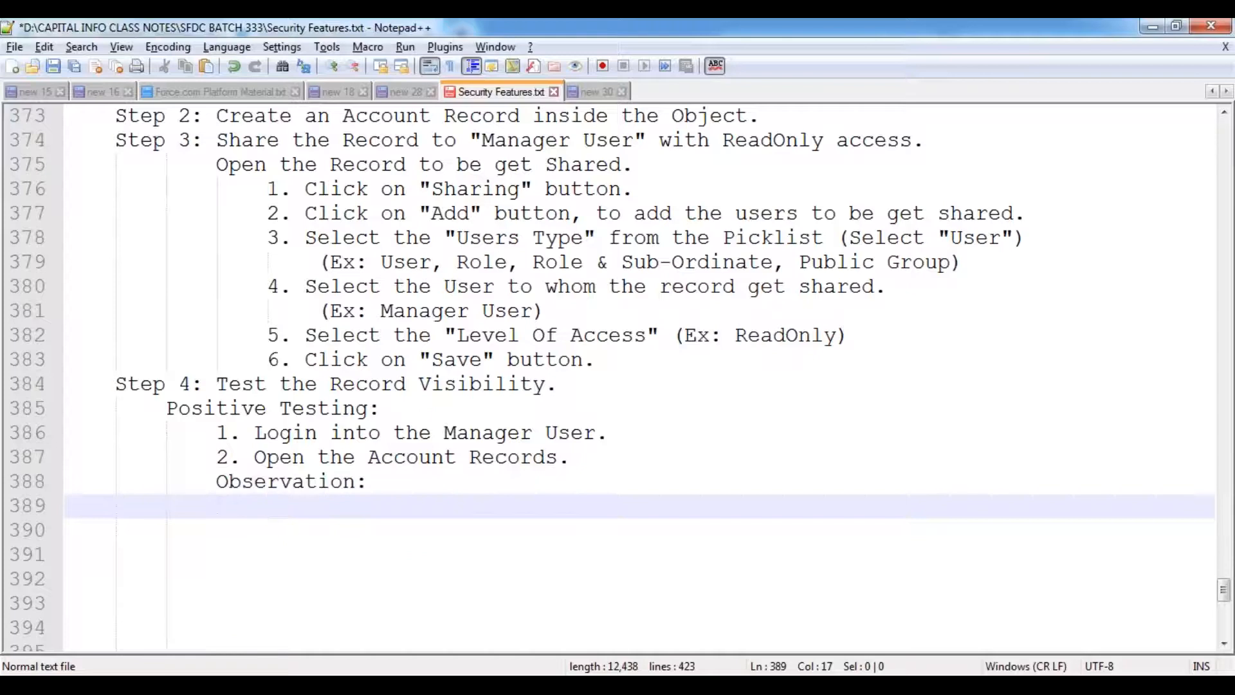
pyautogui.write('Shared ')
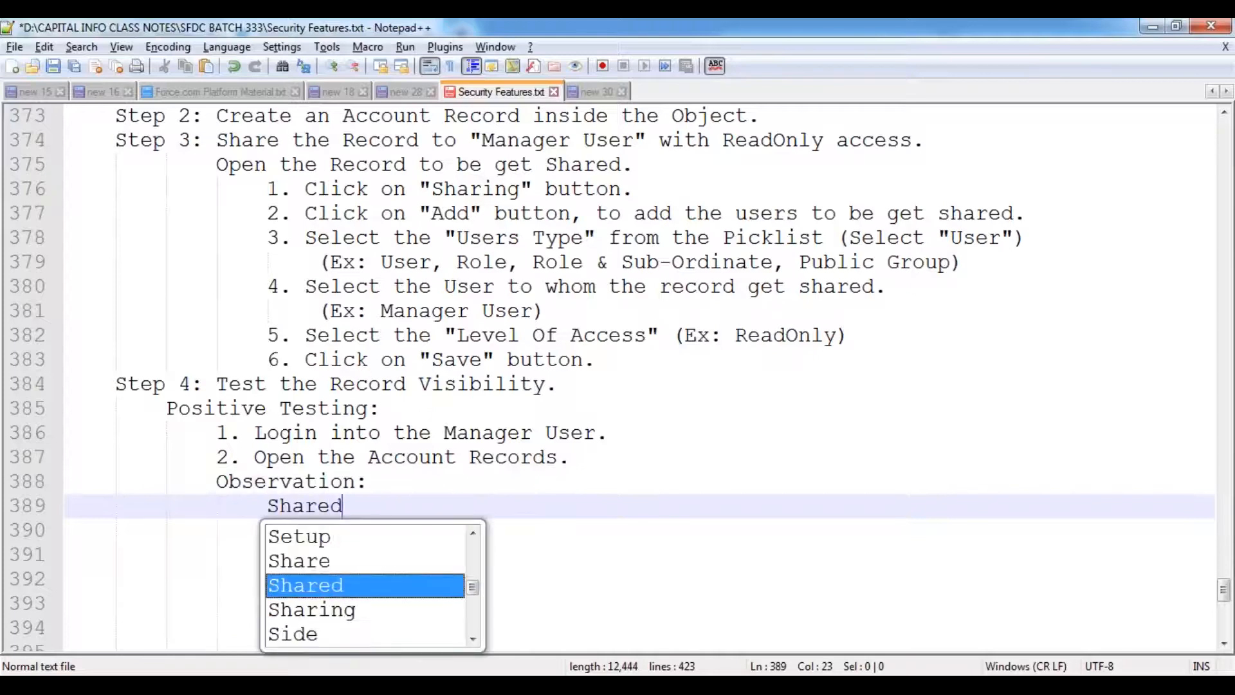
pyautogui.write('Record shou')
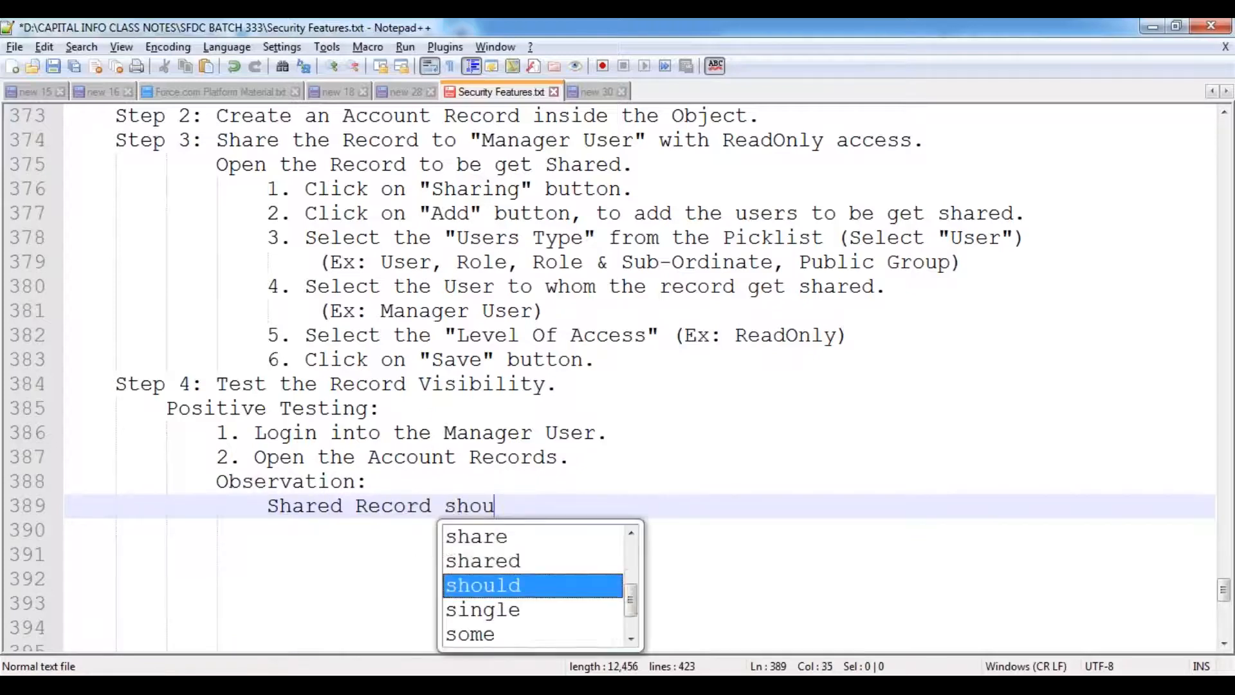
pyautogui.write('ld be visible ')
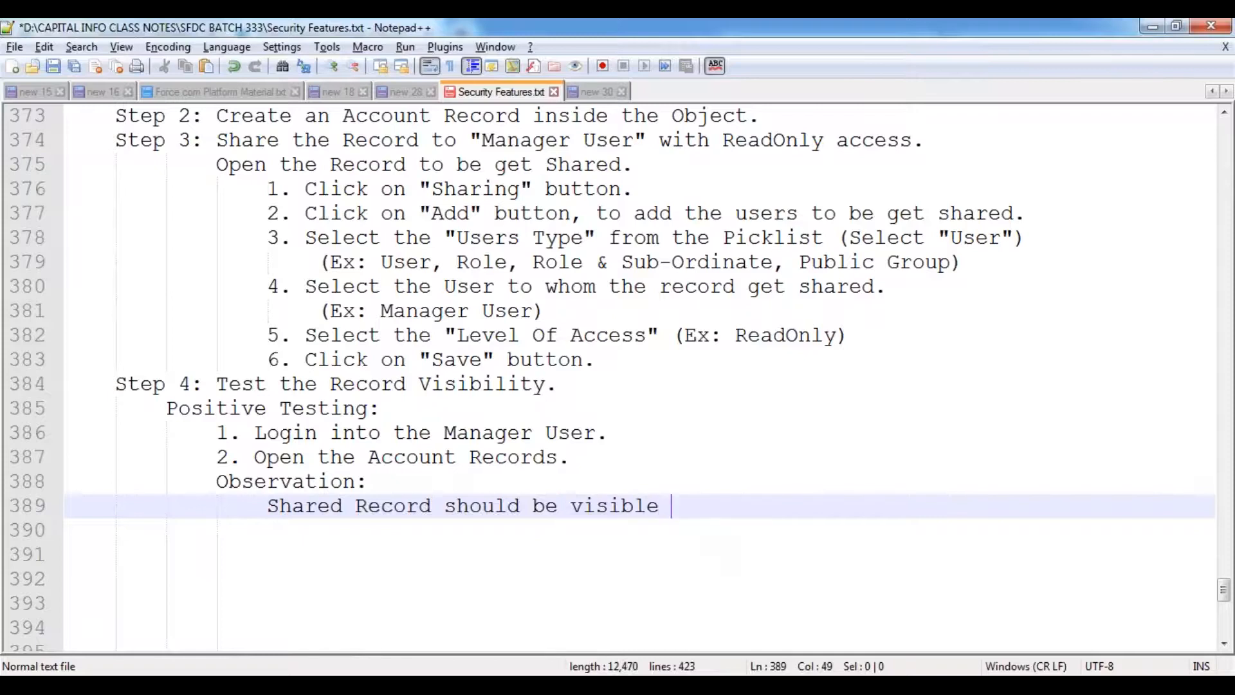
pyautogui.write('to the Manager R')
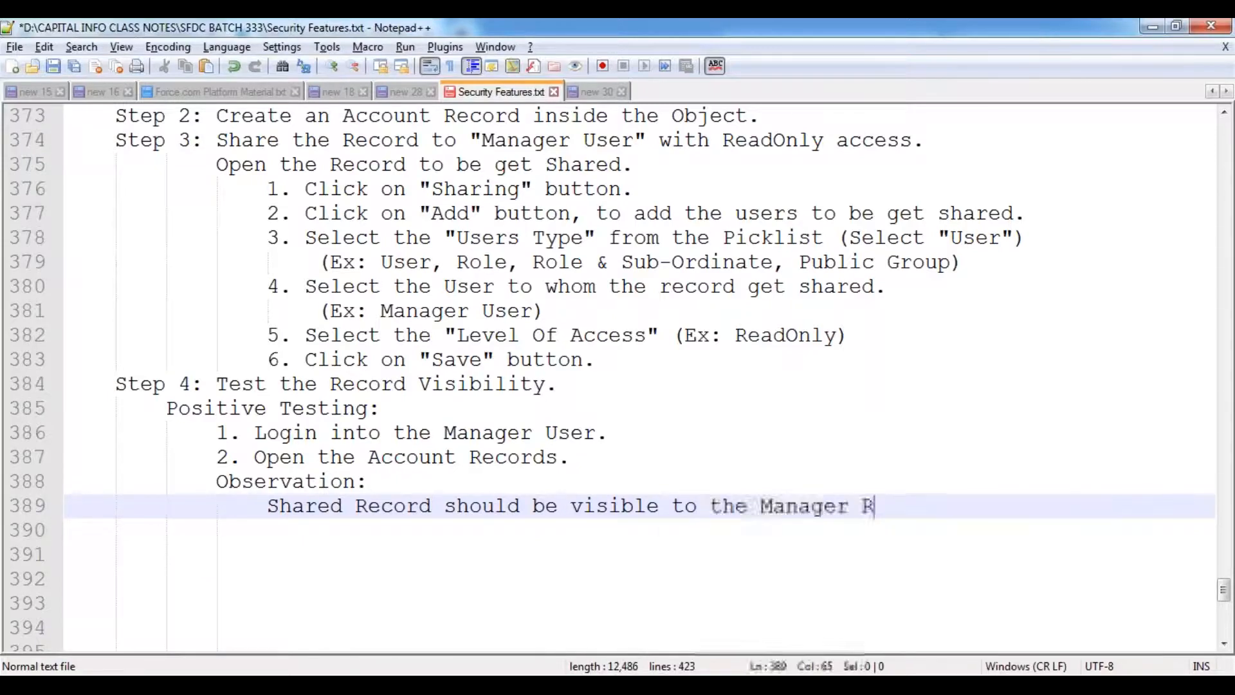
pyautogui.press('BackSpace')
pyautogui.write('Us')
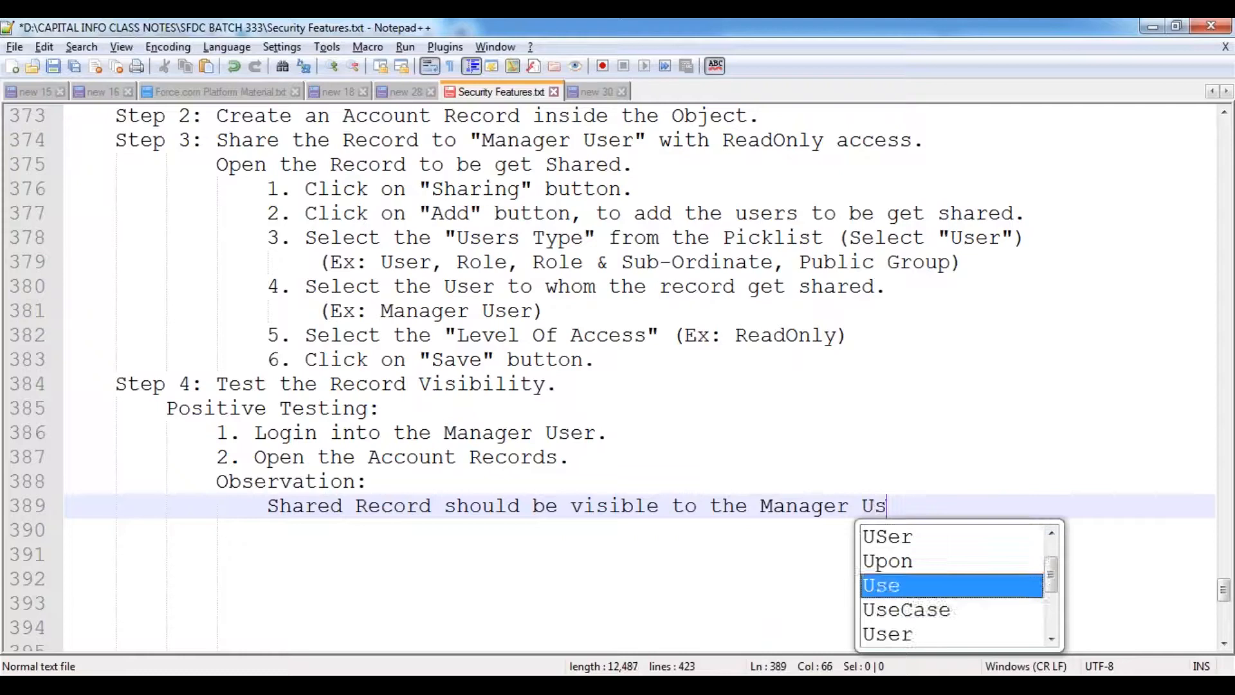
pyautogui.write('er with ReadOn')
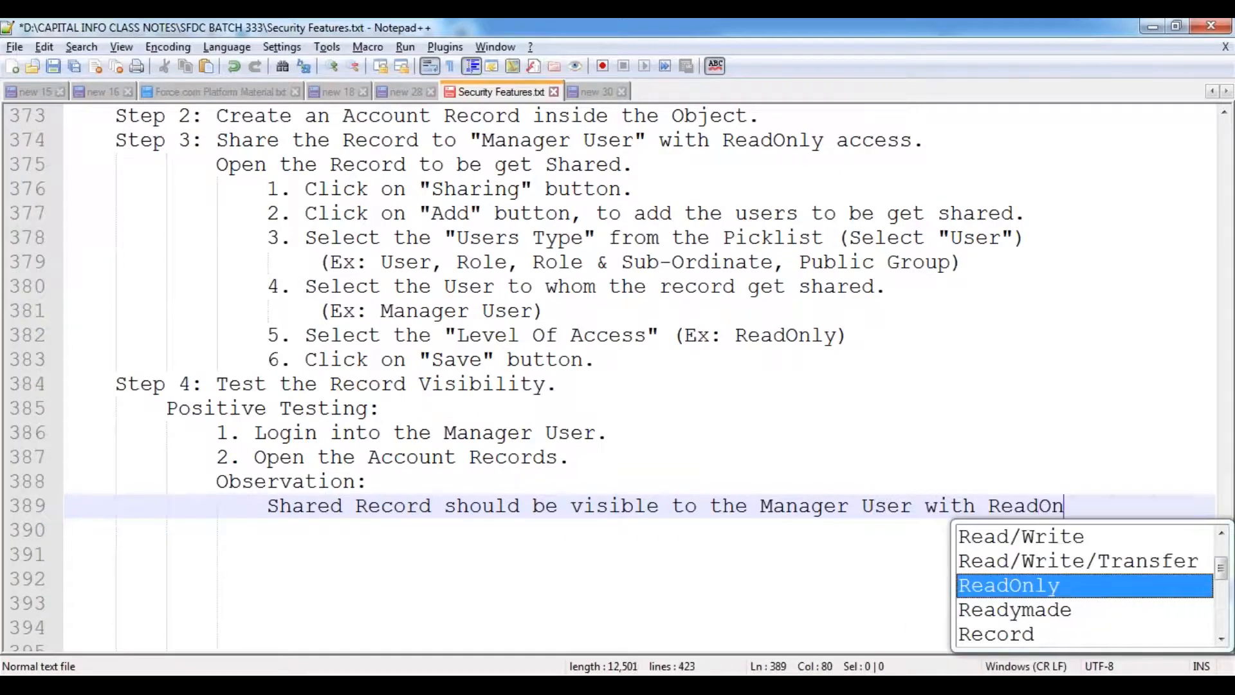
pyautogui.press('Return')
pyautogui.write('Access')
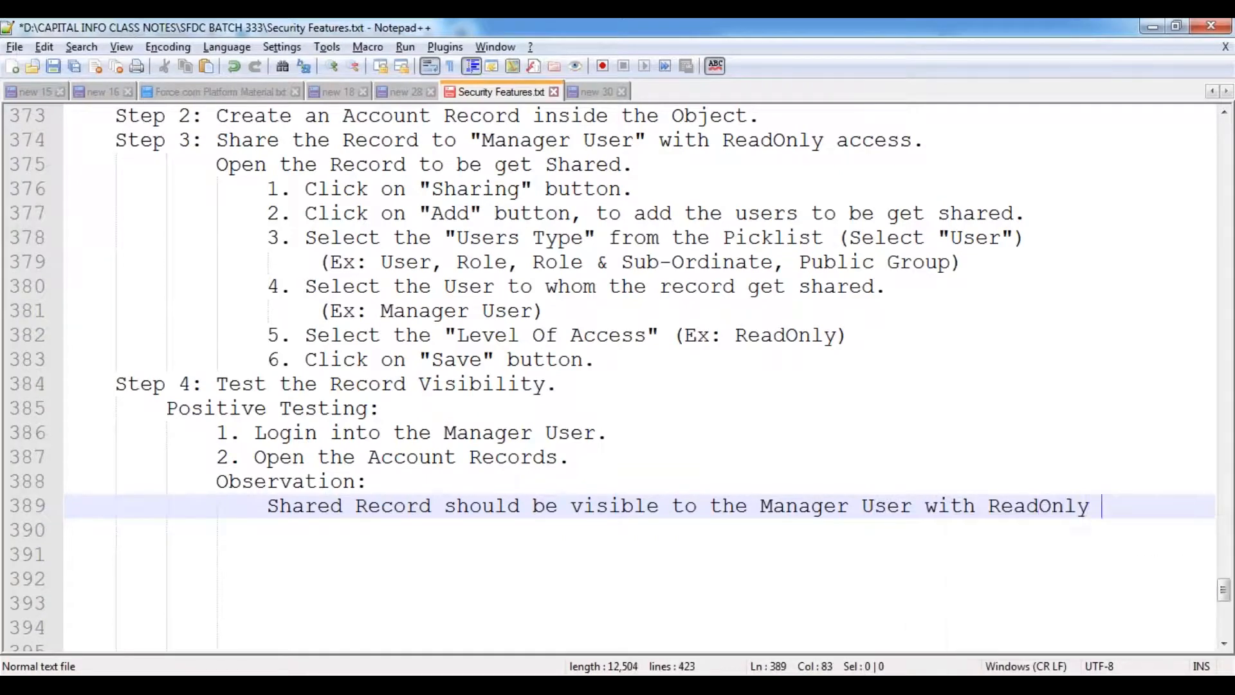
pyautogui.write('.')
pyautogui.press('Return')
pyautogui.press('Return')
pyautogui.press('BackSpace')
pyautogui.press('BackSpace')
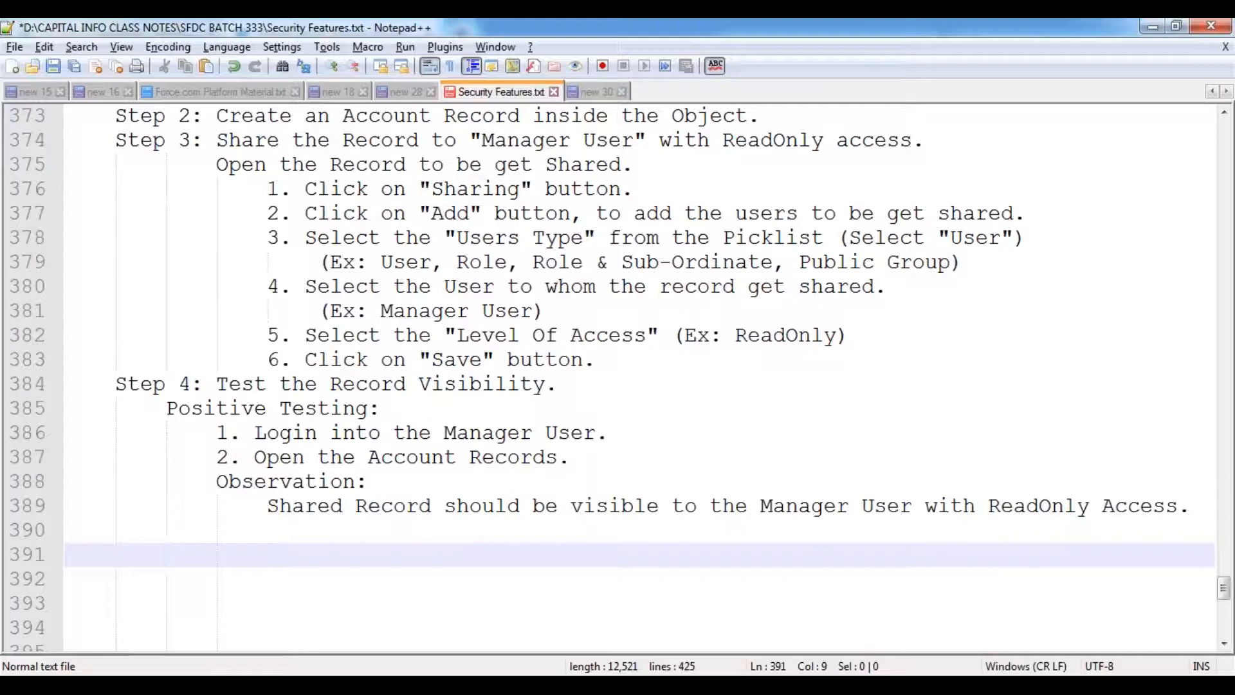
pyautogui.write('Negative ')
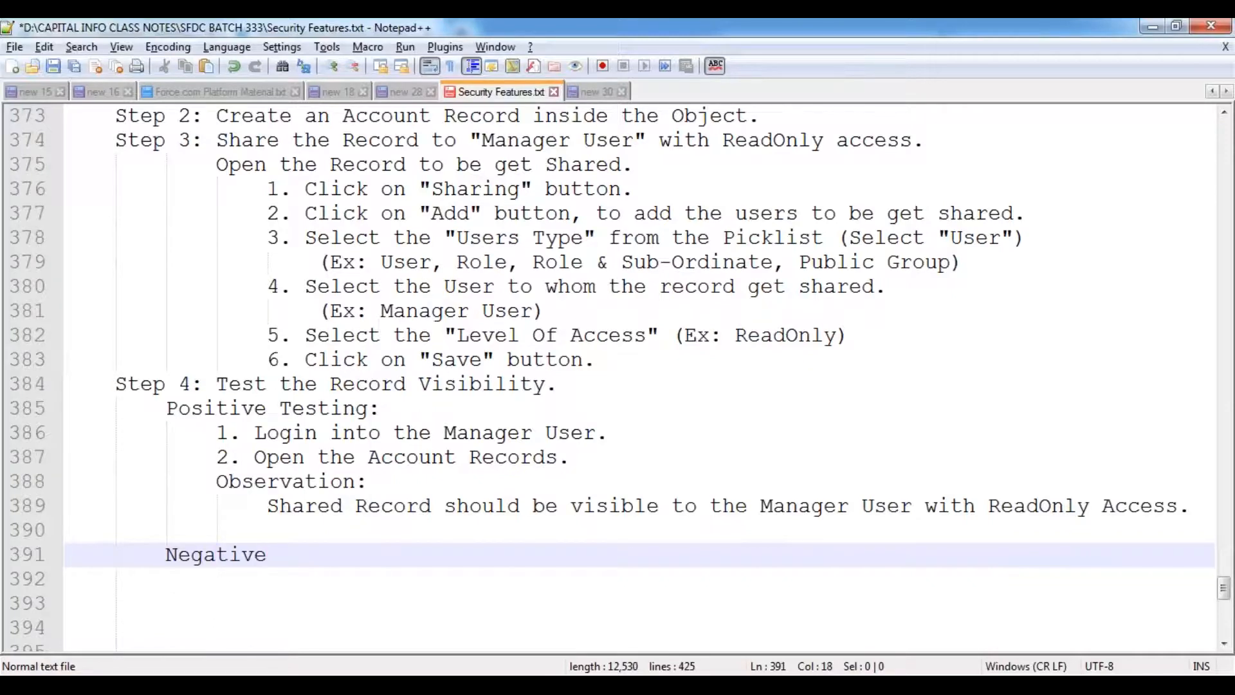
pyautogui.write('Testing:')
# - Add negative steps '1. Login into the Manager User.' and '2. Open the Record shared by "Development User".'
pyautogui.press('Return')
pyautogui.press('Tab')
pyautogui.write('1. Login to')
pyautogui.press('BackSpace')
pyautogui.press('BackSpace')
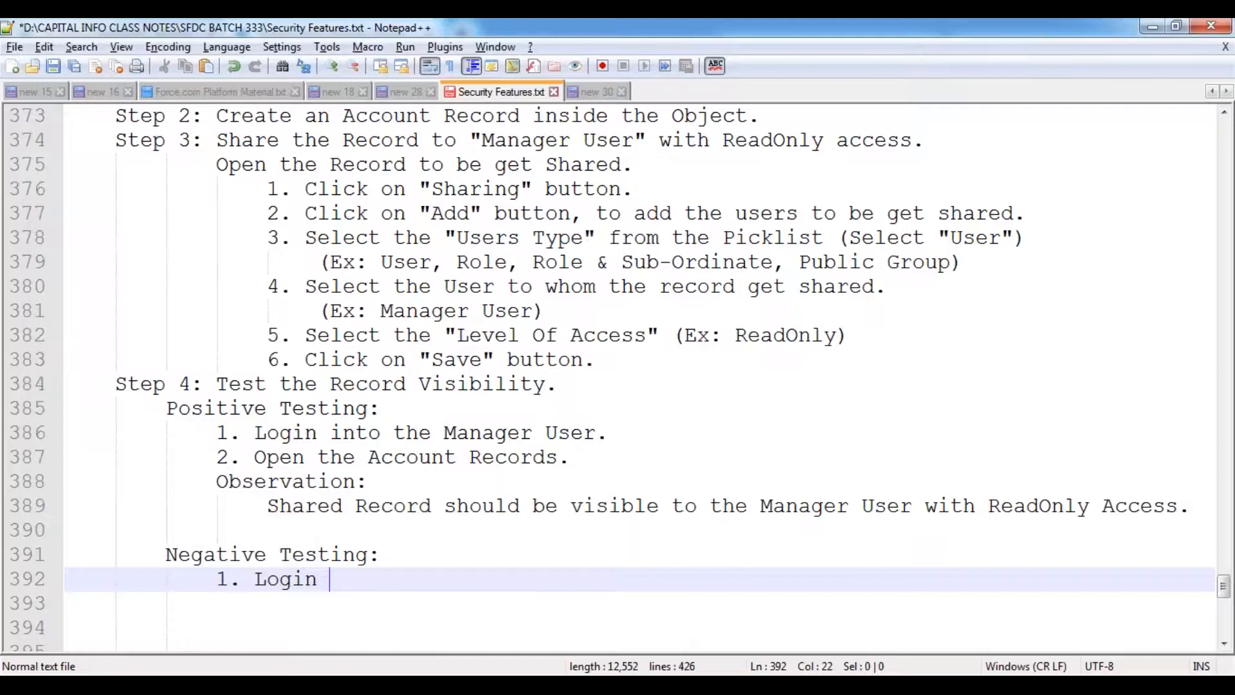
pyautogui.write('into the Manag')
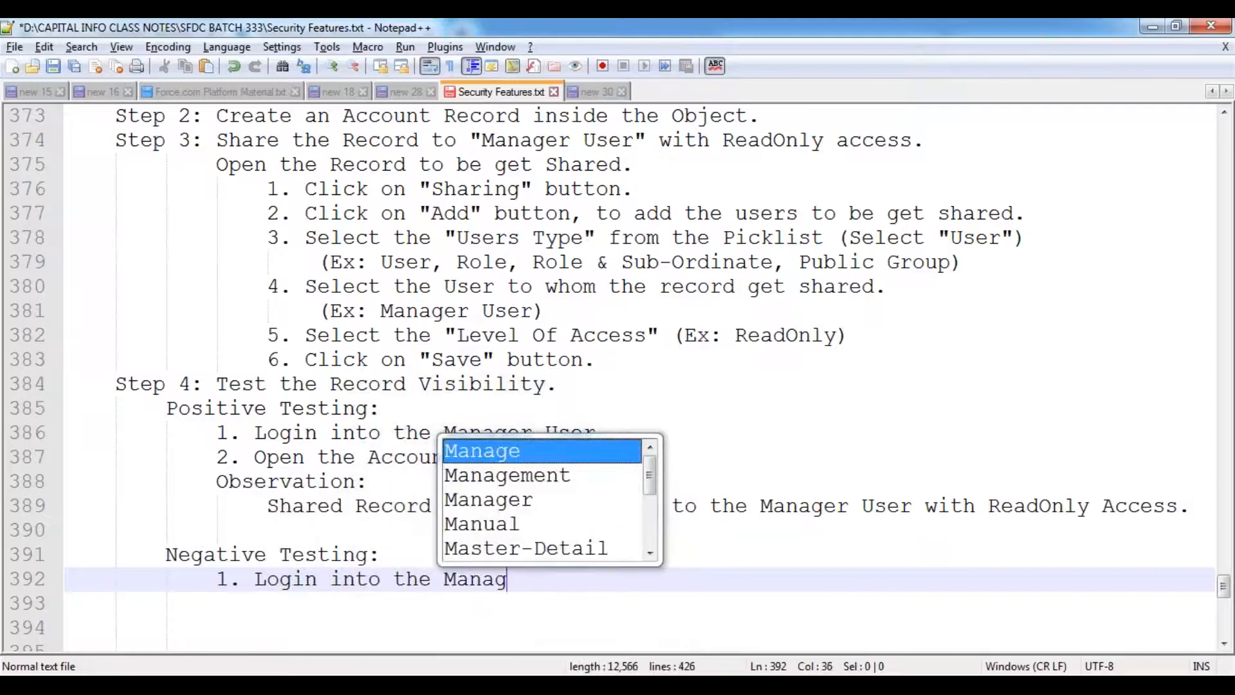
pyautogui.write('er USer')
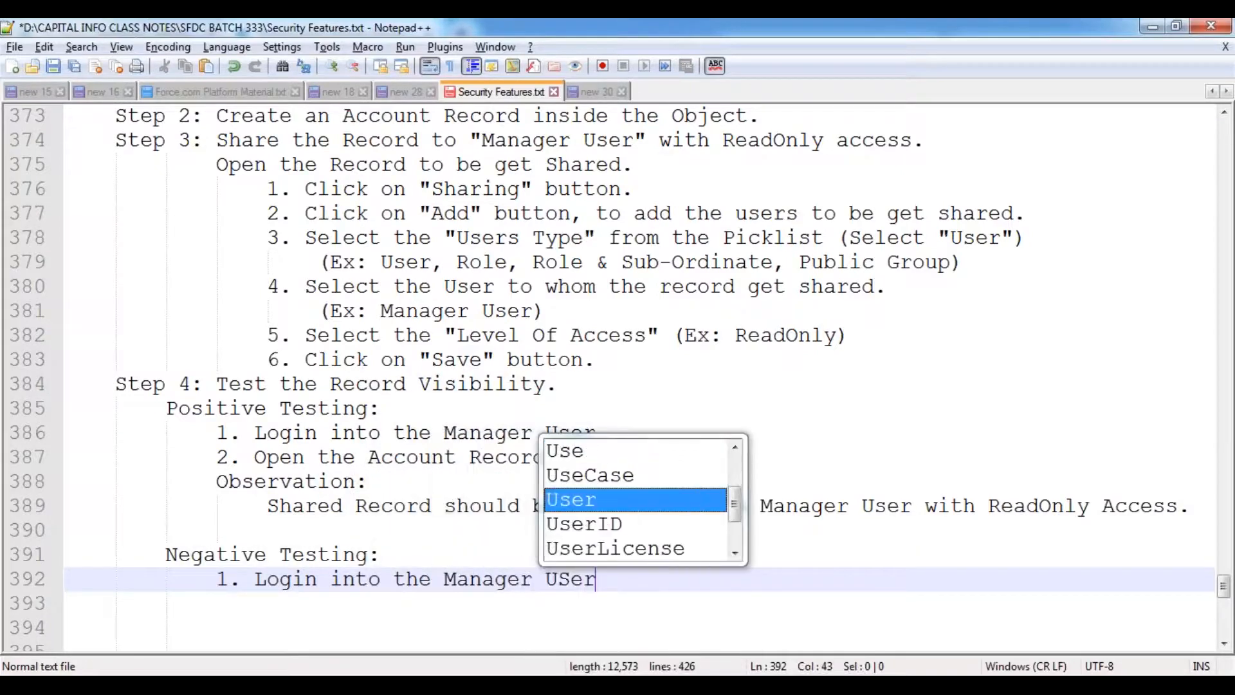
pyautogui.press('BackSpace')
pyautogui.press('BackSpace')
pyautogui.press('BackSpace')
pyautogui.write('ser.')
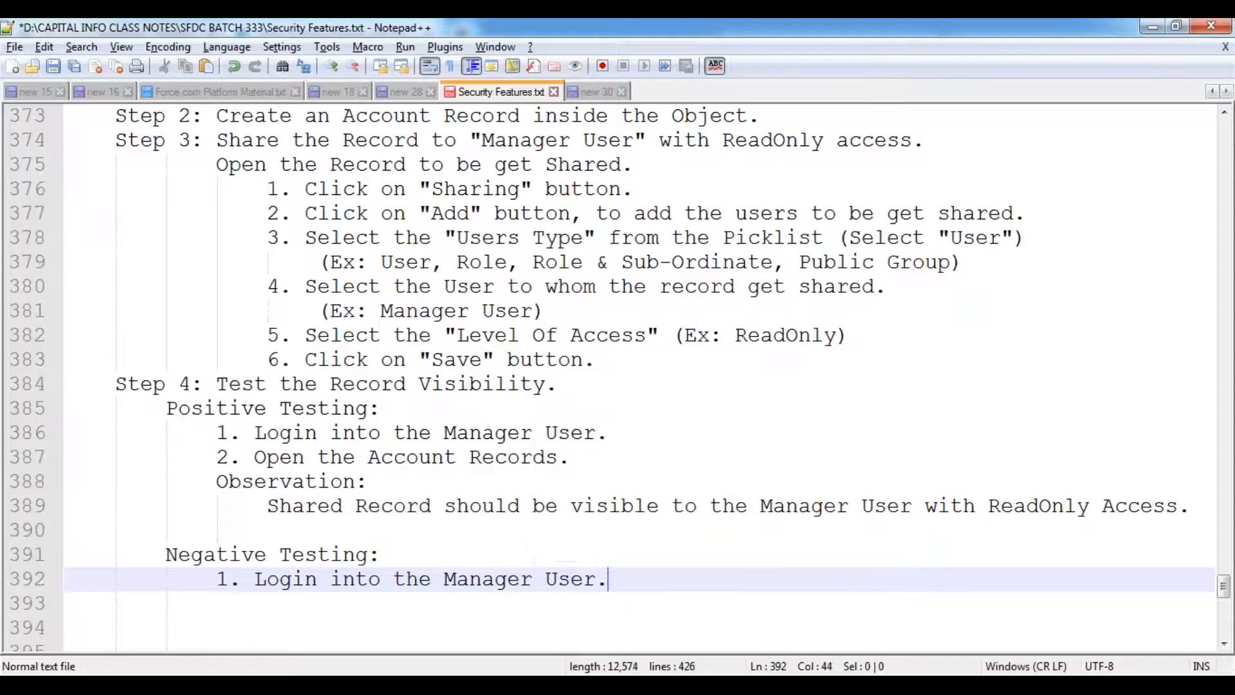
pyautogui.press('Return')
pyautogui.write('2. Open the')
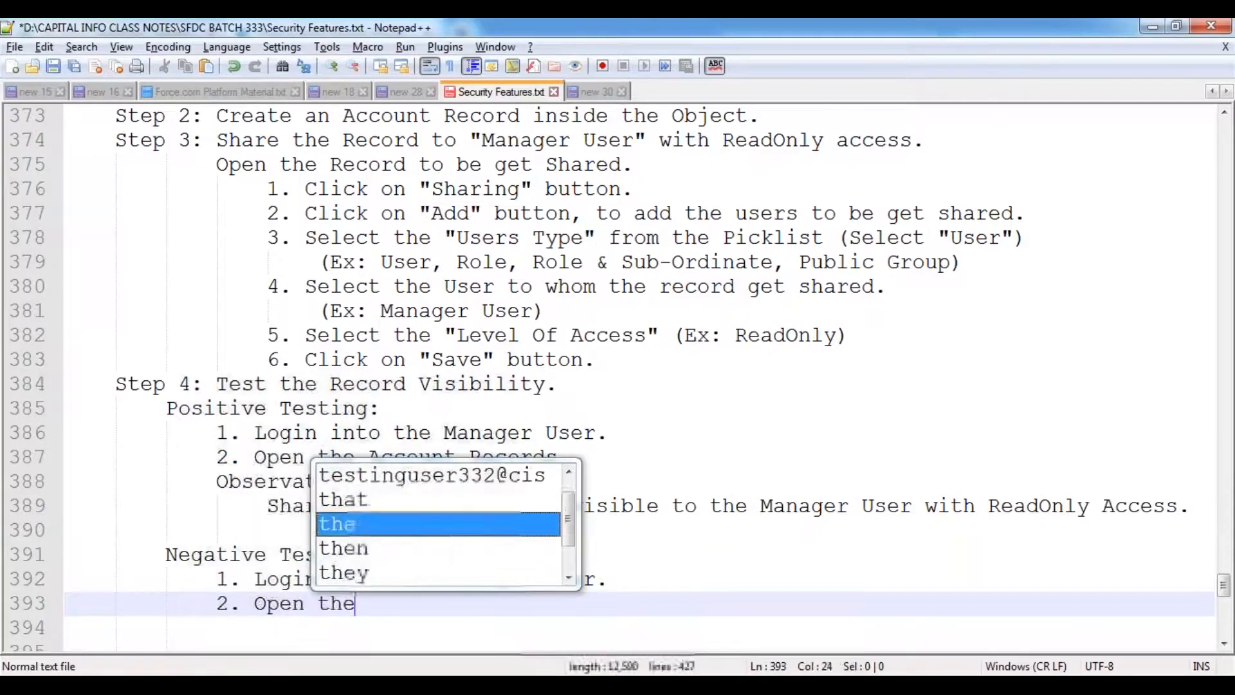
pyautogui.write(' Record shared by "')
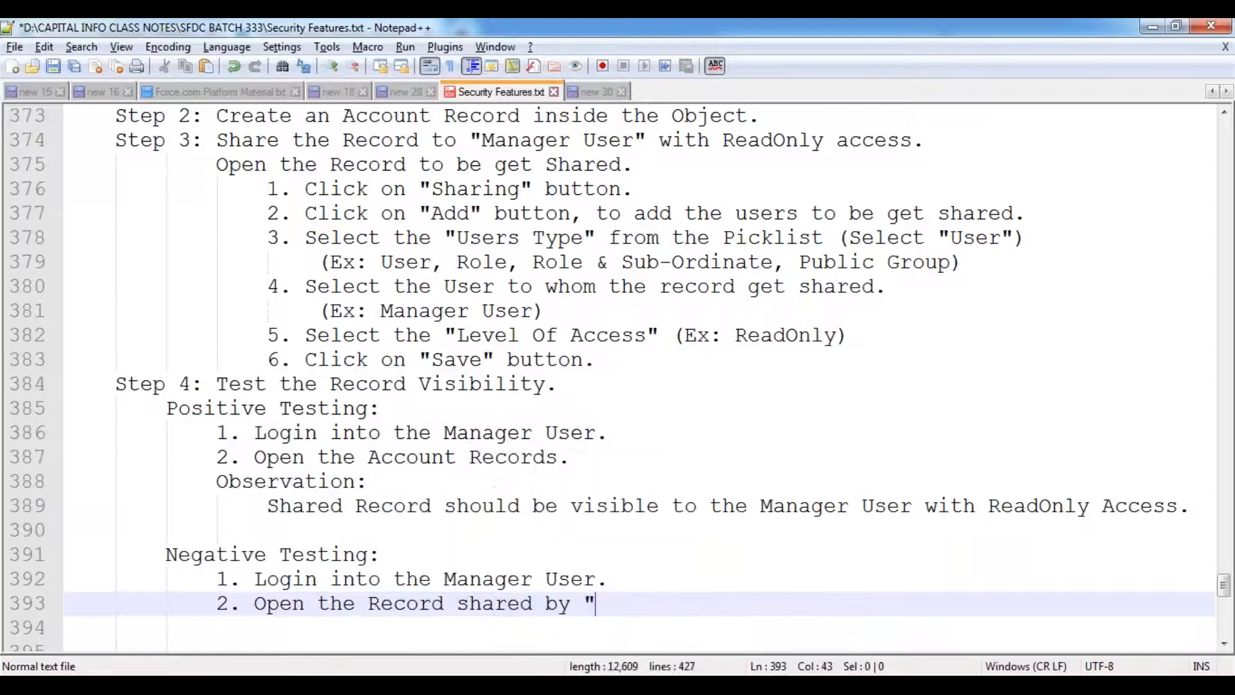
pyautogui.write('Develo')
pyautogui.press('Down')
pyautogui.press('Down')
pyautogui.press('Return')
pyautogui.write('User')
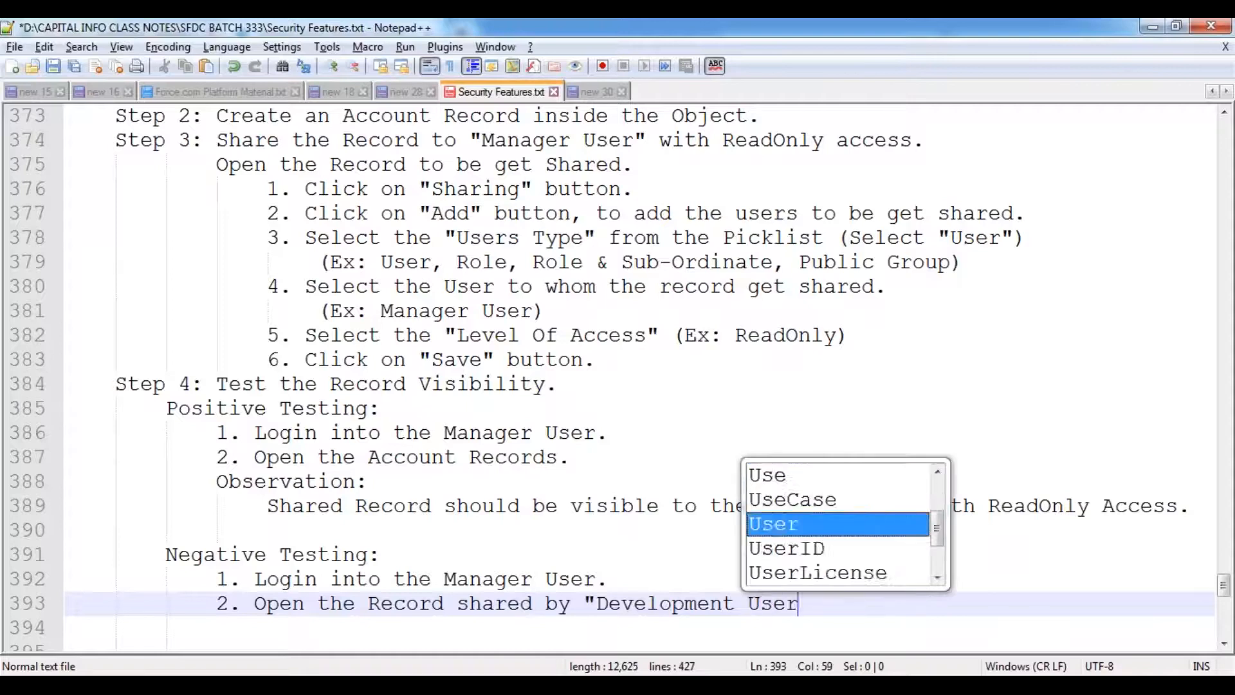
pyautogui.write('".')
pyautogui.press('Return')
# - Add step '3. Try to Edit / Delete the Record.' with blank lines below
pyautogui.write('3. Clik')
pyautogui.press('BackSpace')
pyautogui.press('BackSpace')
pyautogui.press('BackSpace')
pyautogui.press('BackSpace')
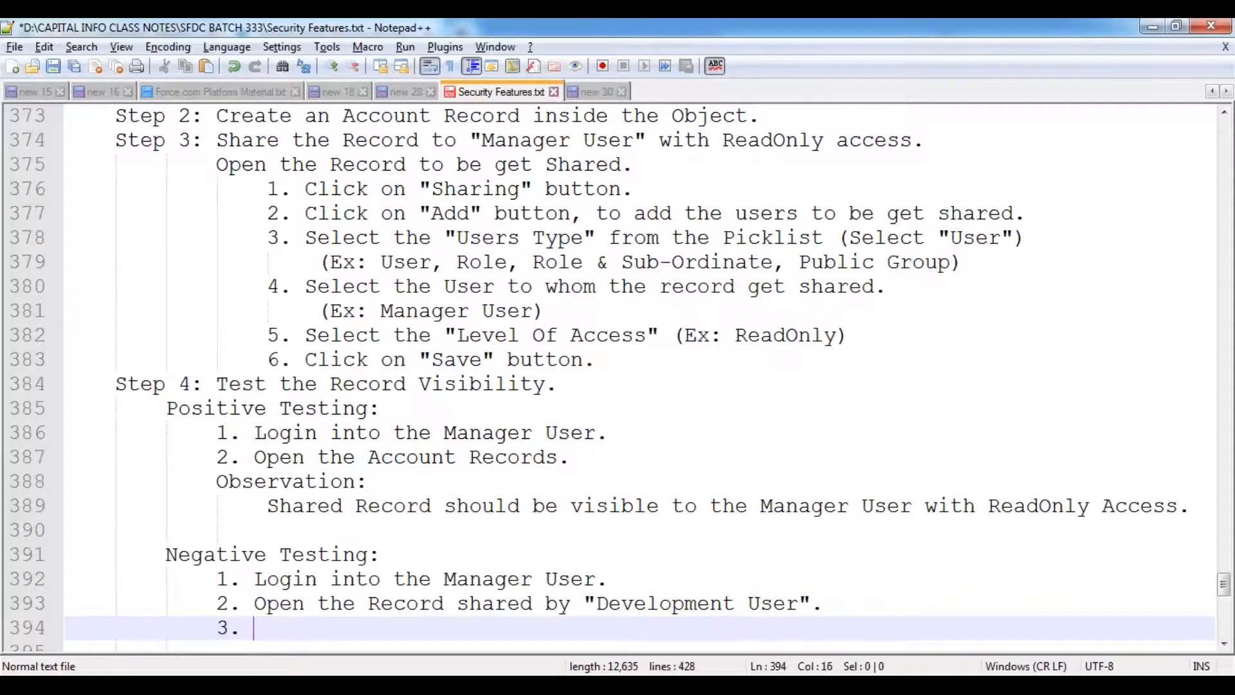
pyautogui.write('Tye')
pyautogui.press('BackSpace')
pyautogui.press('BackSpace')
pyautogui.write('ry to Edit / Delete')
pyautogui.press('BackSpace')
pyautogui.write('e the Record.')
pyautogui.press('Return')
pyautogui.press('Return')
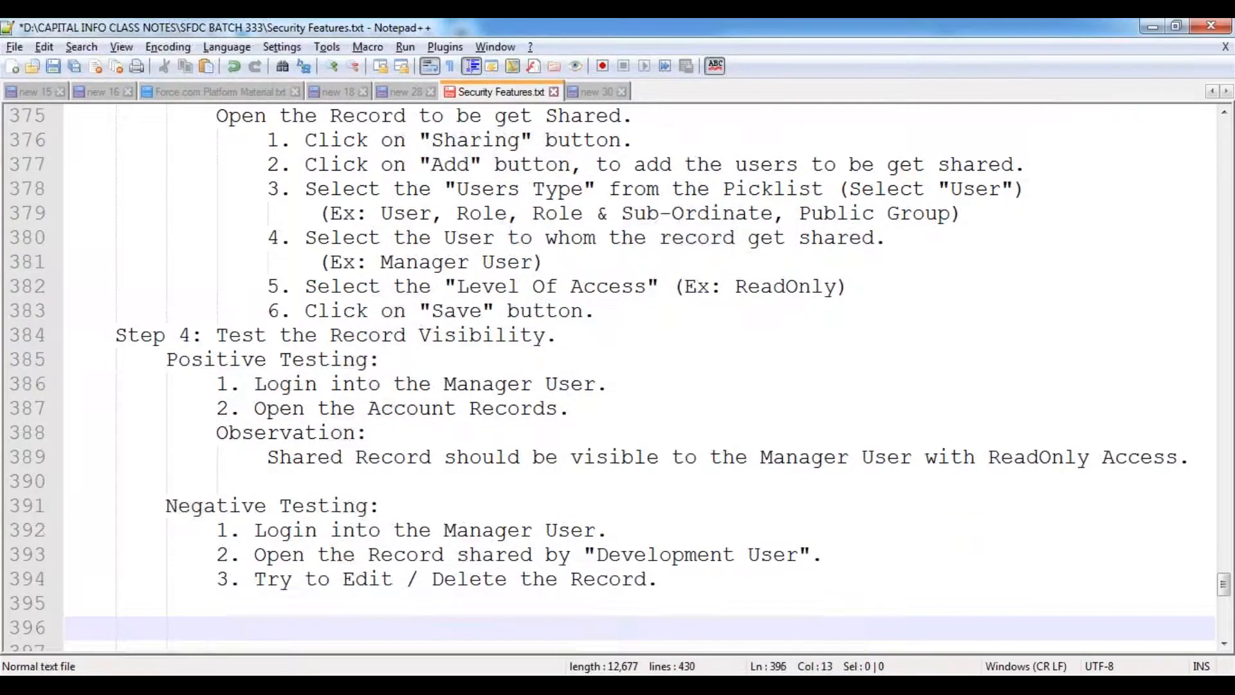
pyautogui.press('Up')
# - Add the Observation that the Manager user can't edit/delete and gets an 'Insufficient Privileges' error, then save
pyautogui.write('Ober')
pyautogui.press('BackSpace')
pyautogui.press('BackSpace')
pyautogui.write('servation:')
pyautogui.press('Return')
pyautogui.press('Tab')
pyautogui.write('The Man')
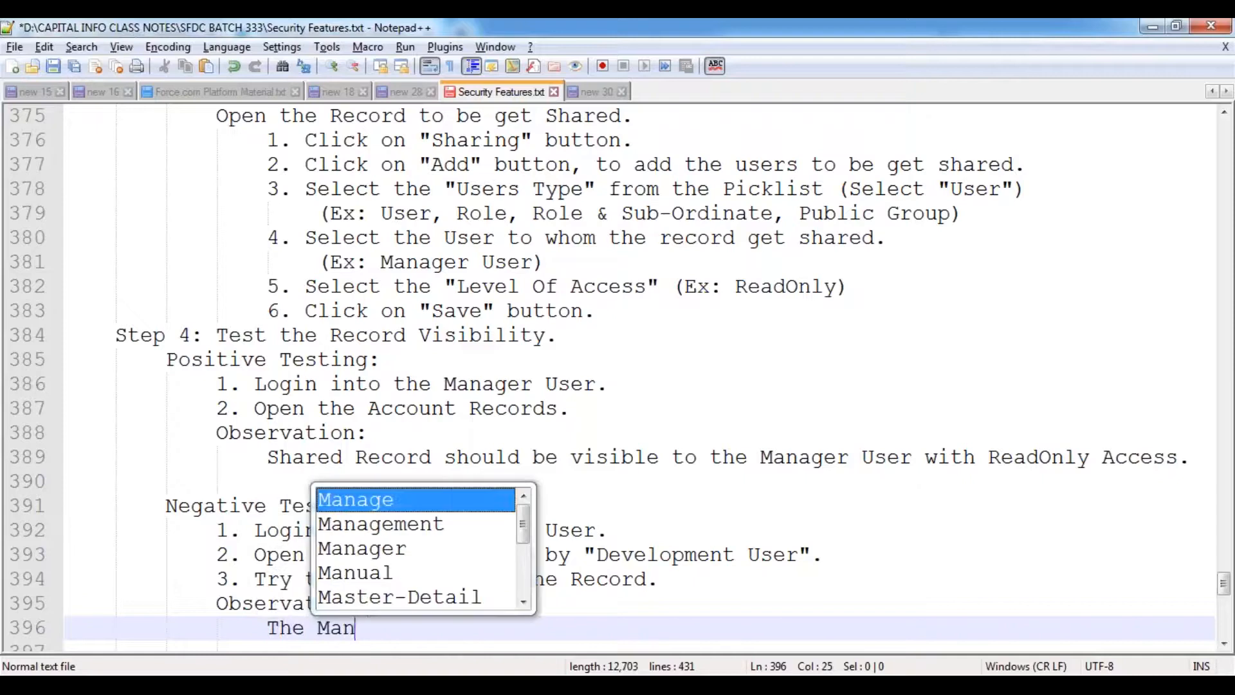
pyautogui.write('ager us')
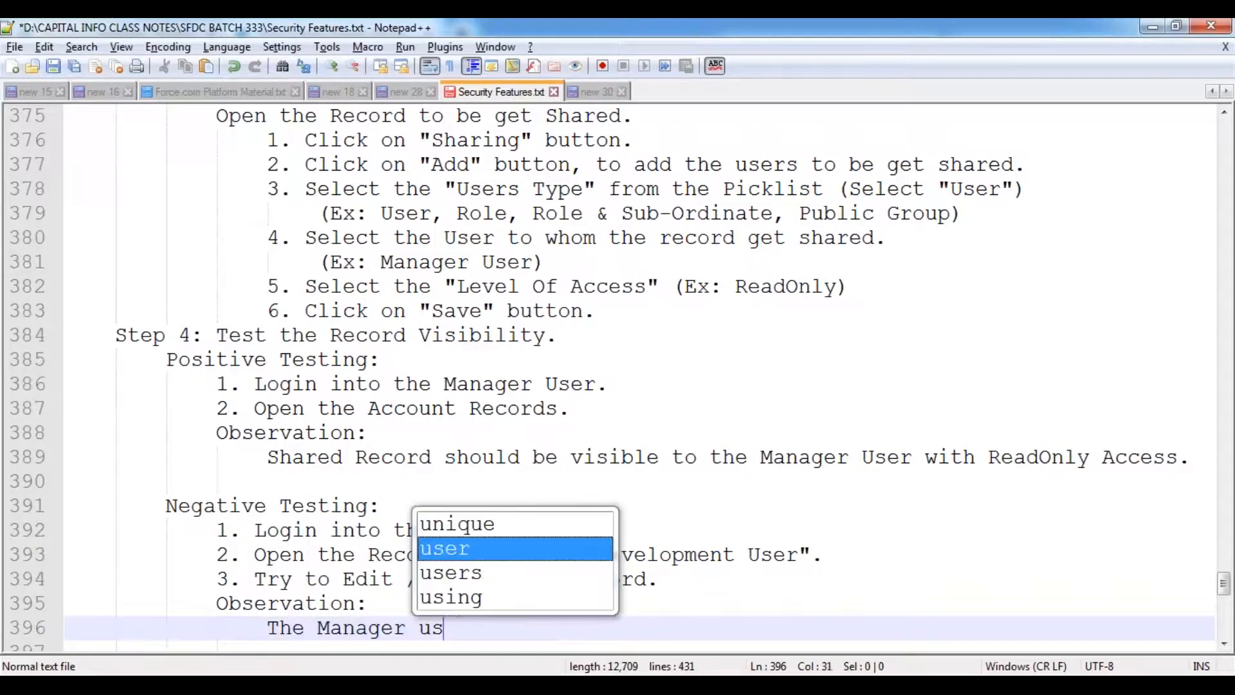
pyautogui.write('er should n')
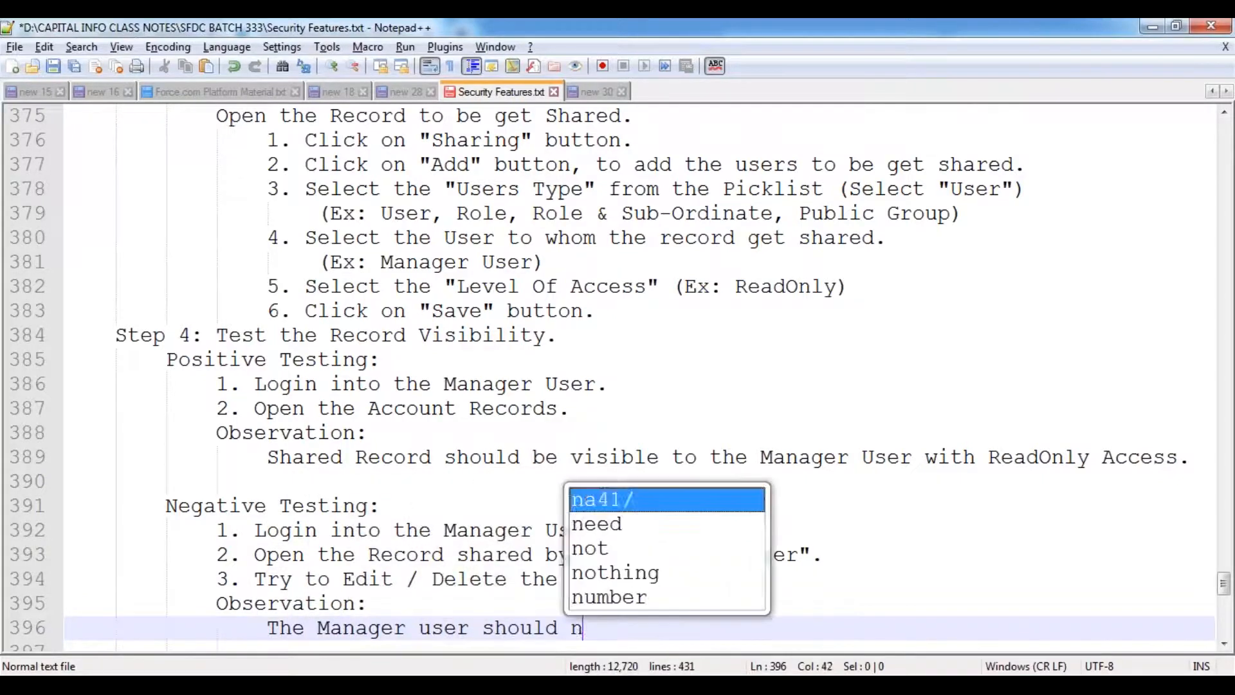
pyautogui.write('ot be able to ')
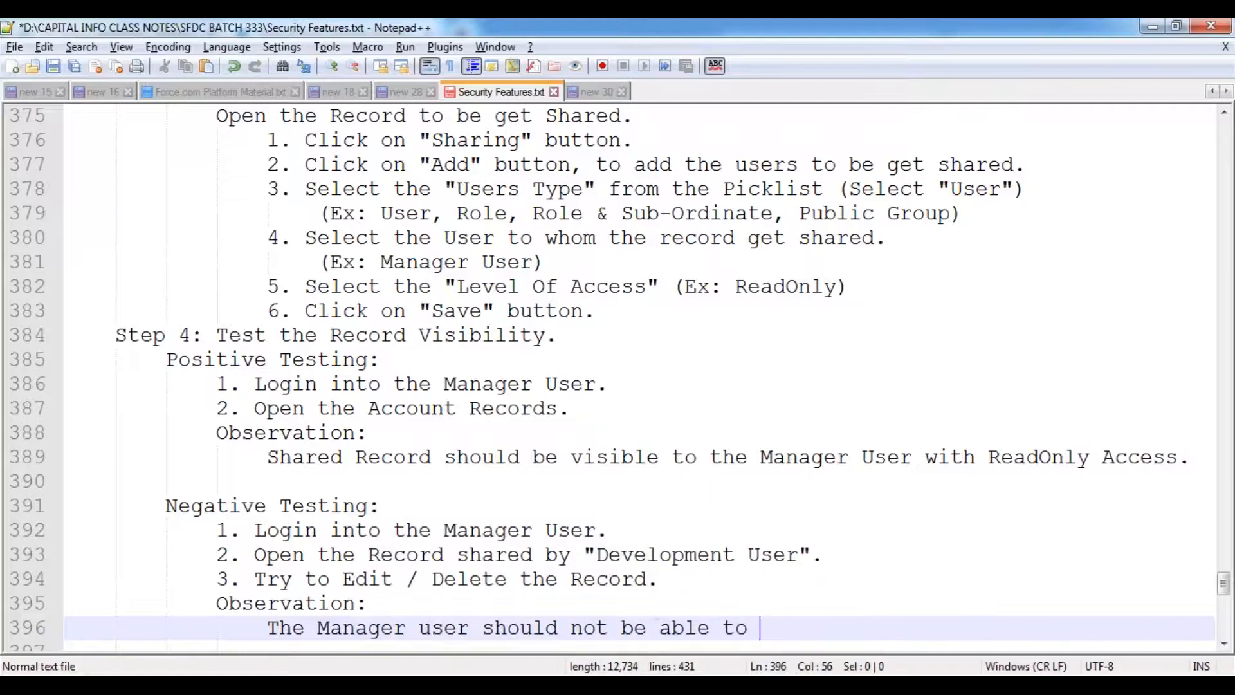
pyautogui.write('Edit / Delete the R')
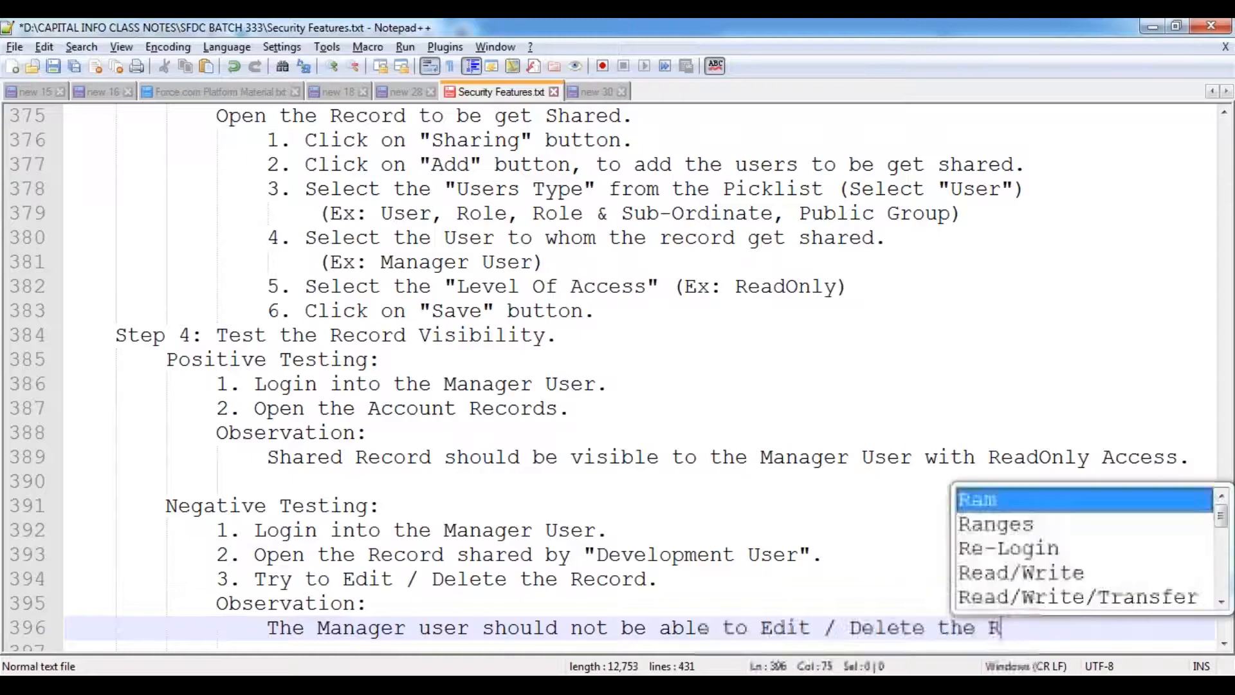
pyautogui.write('ecord. ')
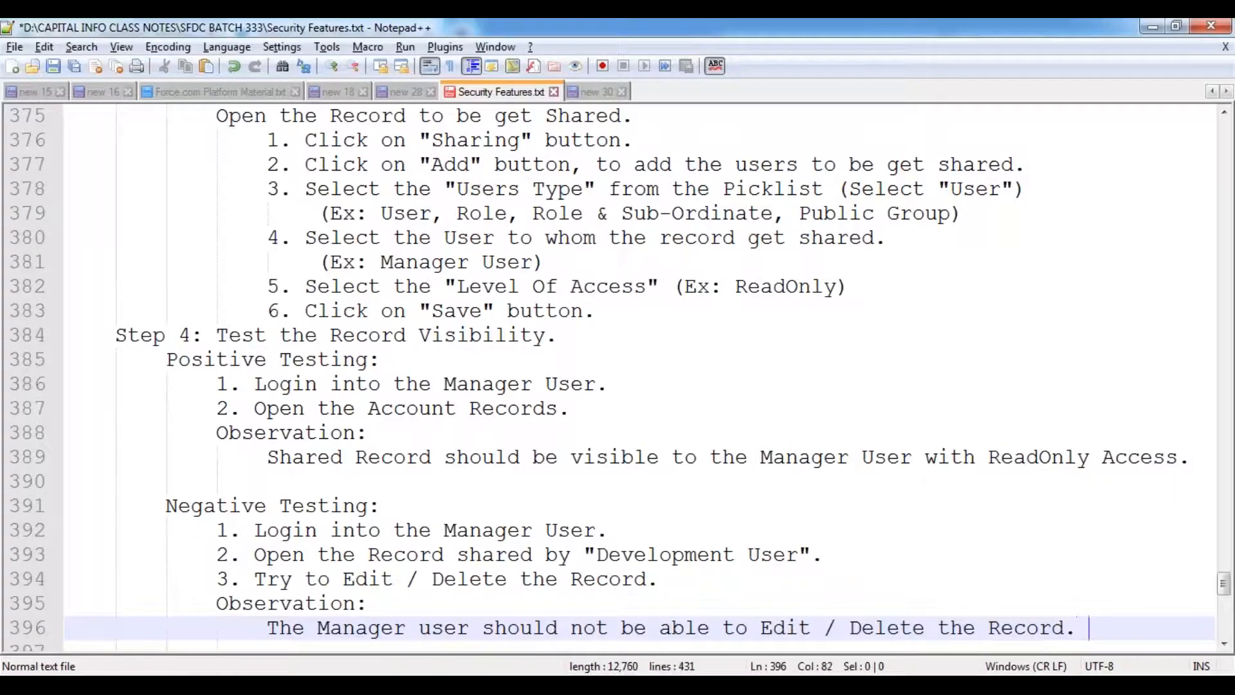
pyautogui.write('He shoul')
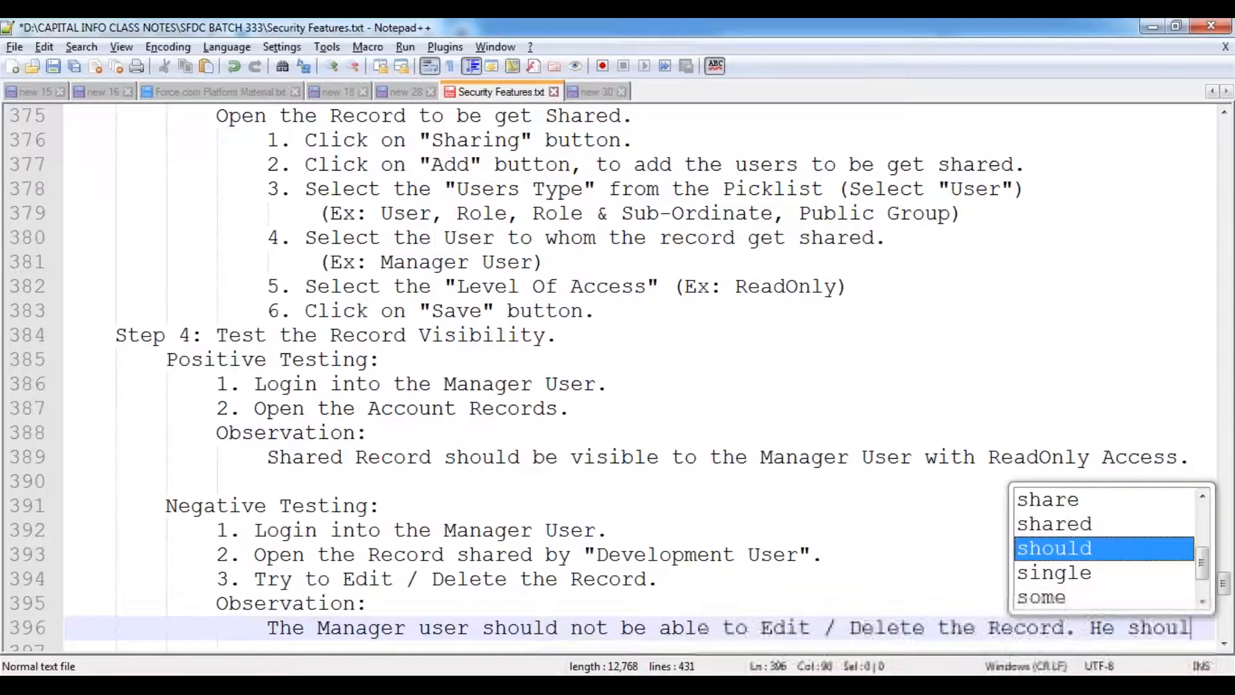
pyautogui.write('d get')
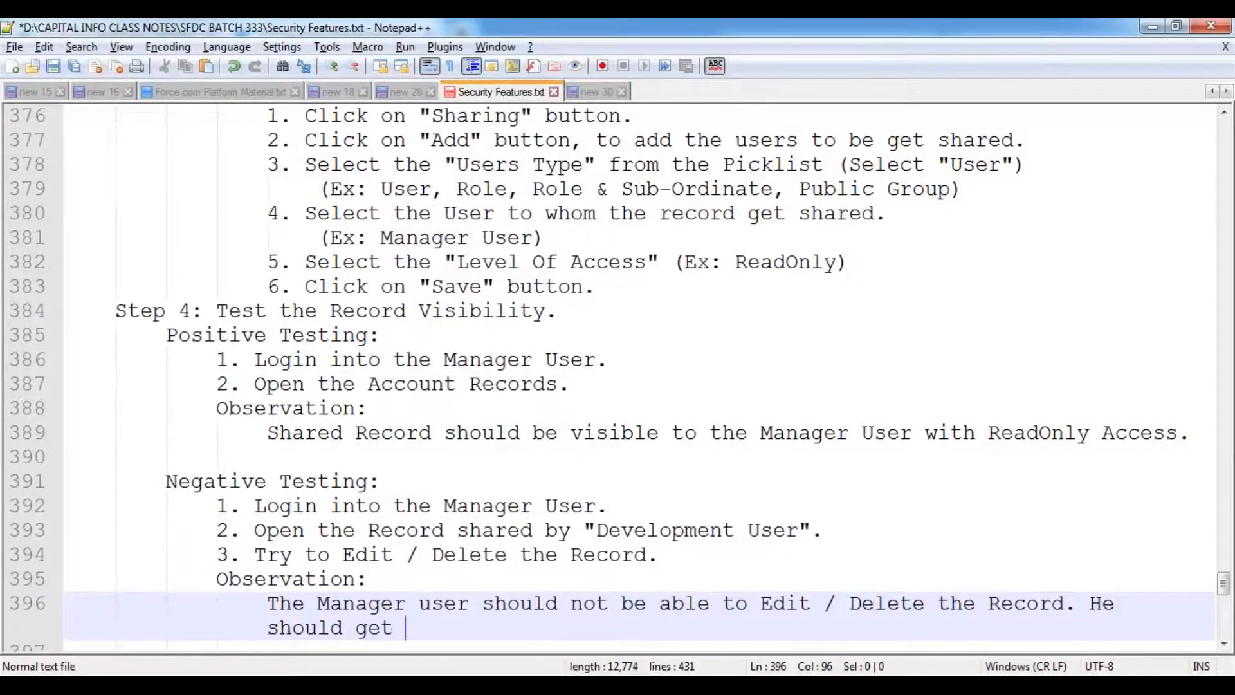
pyautogui.write(' the error "I')
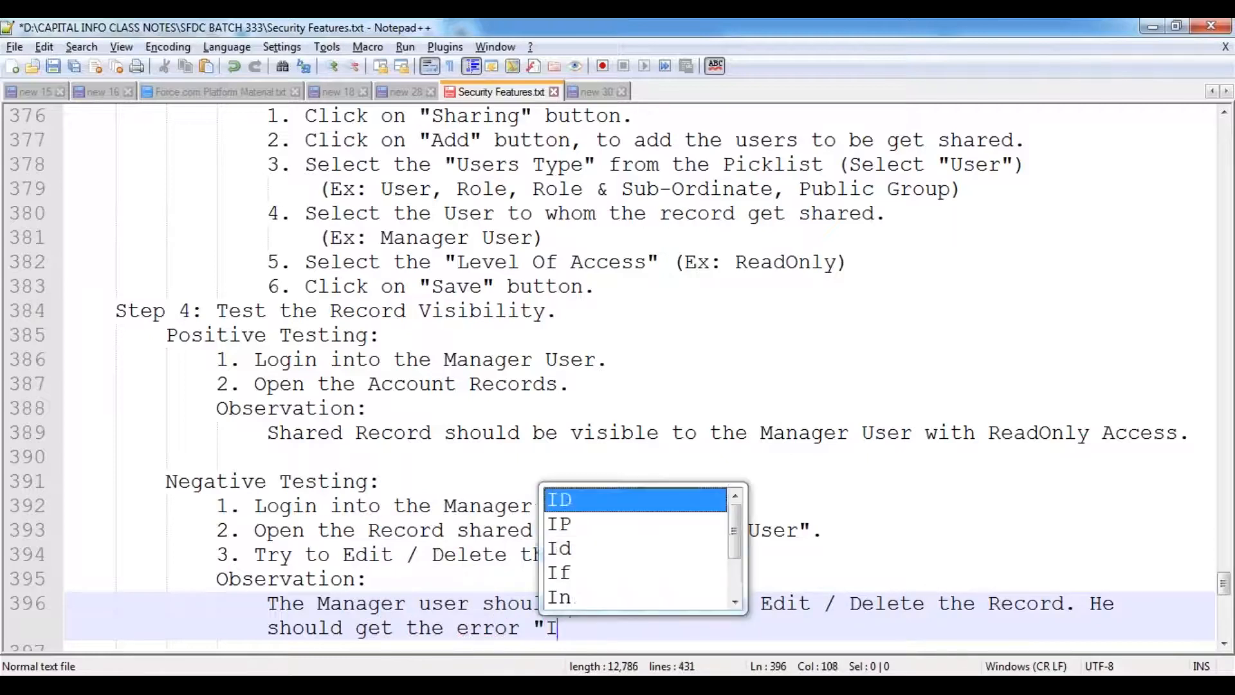
pyautogui.write('nsuffi')
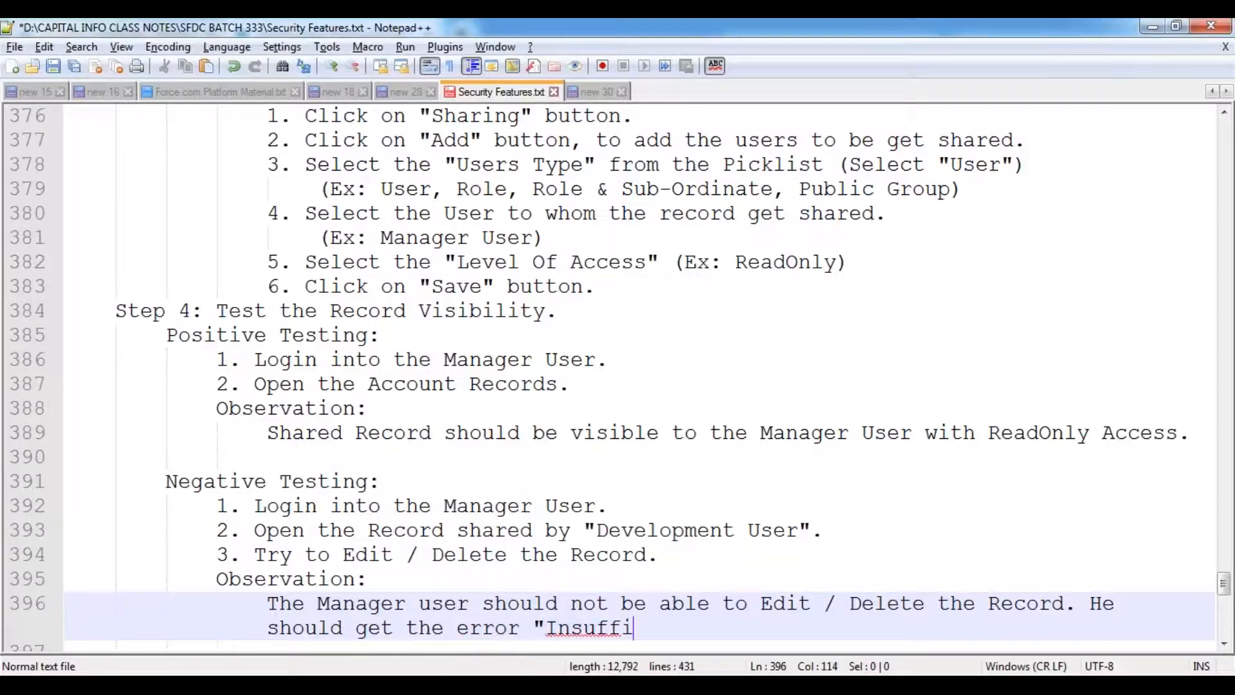
pyautogui.write('cient Privi')
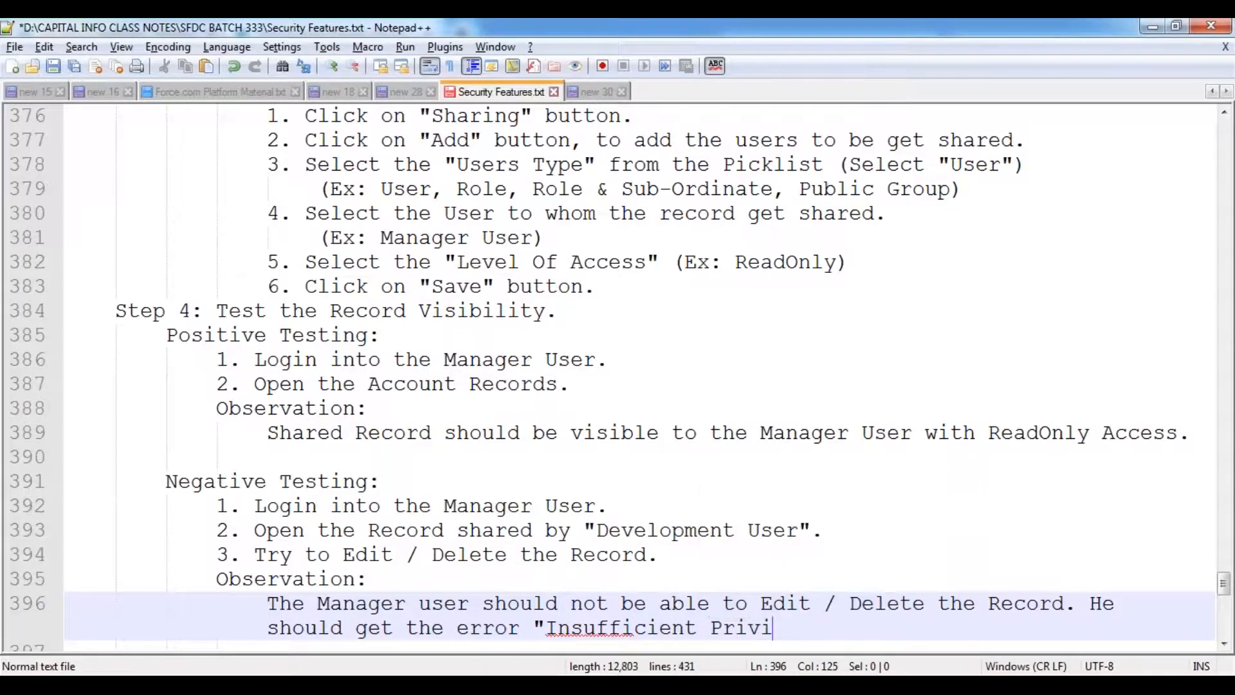
pyautogui.write('leges".')
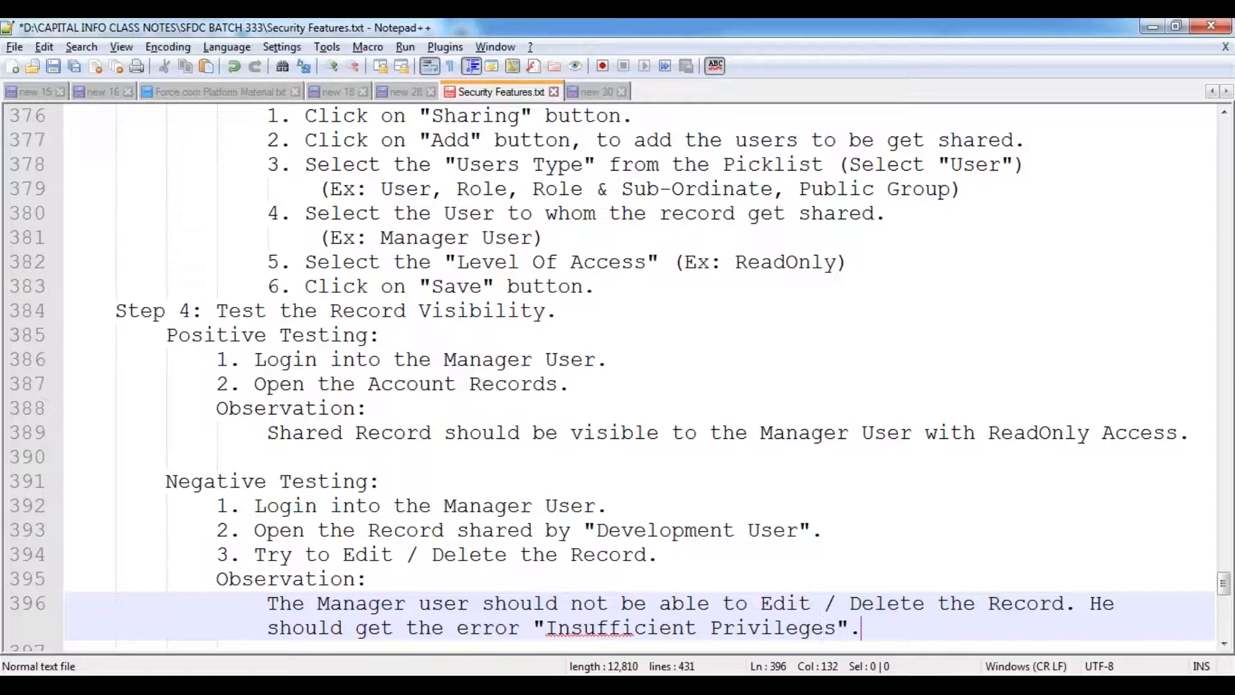
pyautogui.press('Return')
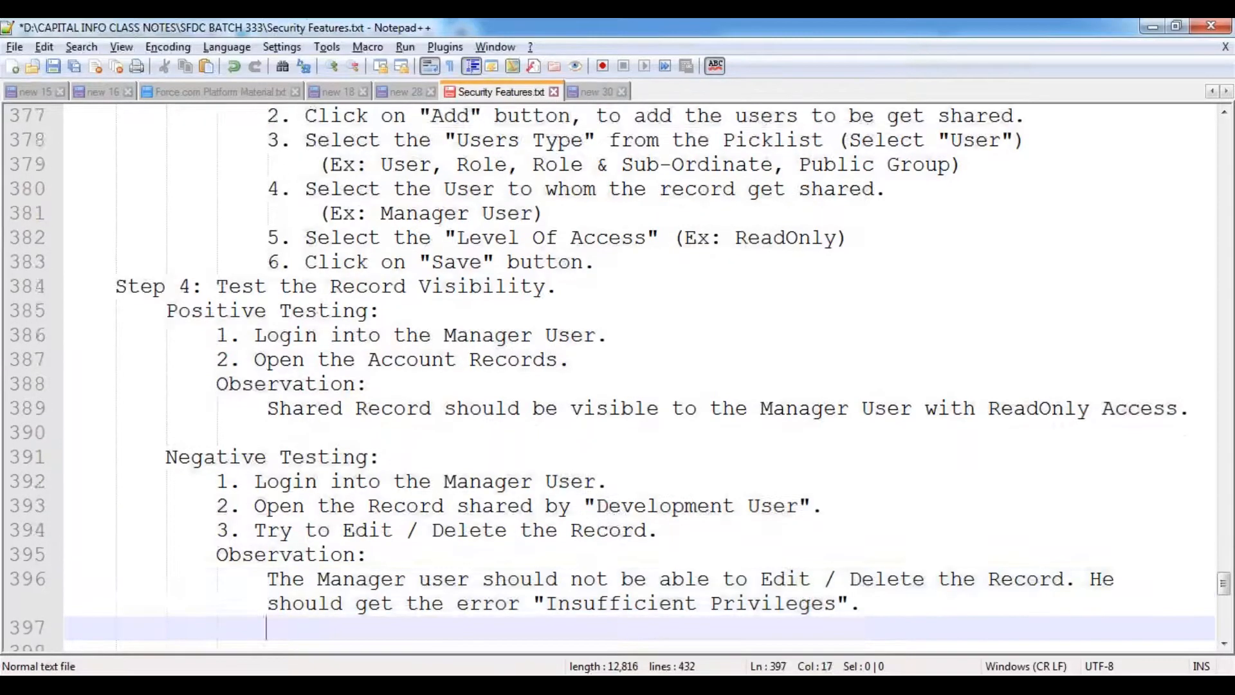
pyautogui.press('Return')
pyautogui.hotkey('ctrl', 's')
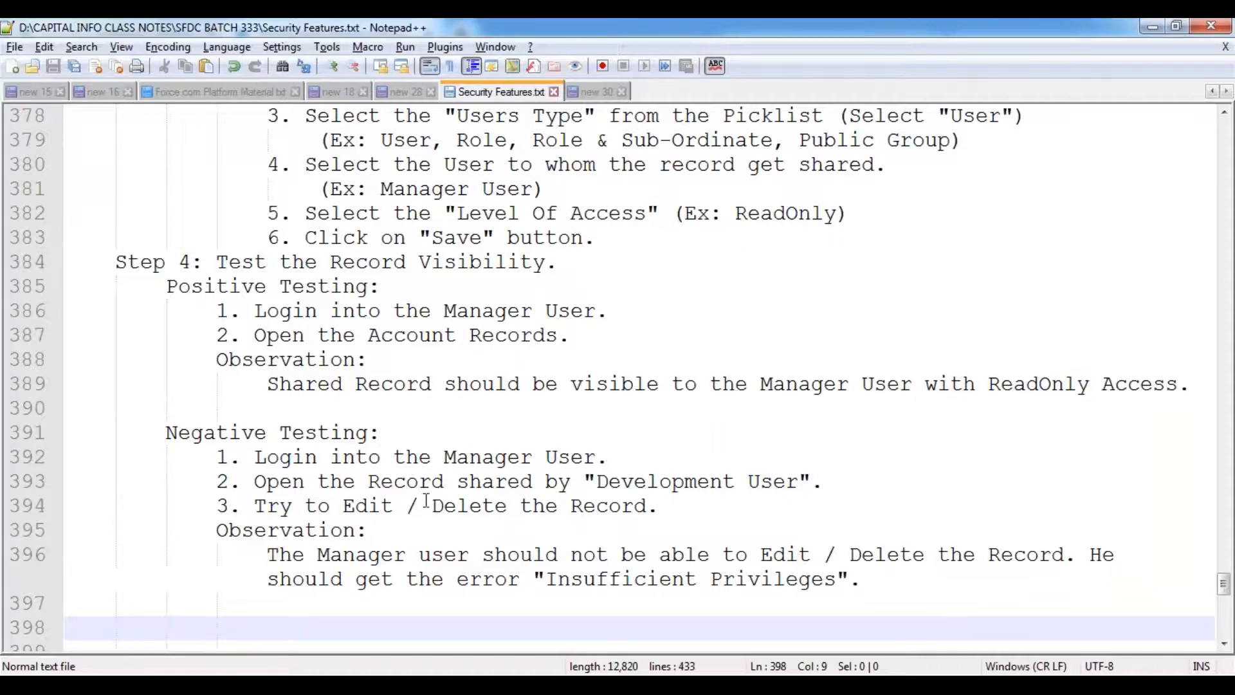
# - Scroll through the notes, then bring back the Manual Sharing Account's Sharing Detail page in the browser
pyautogui.scroll(-3, 427, 499)
pyautogui.scroll(3, 427, 500)
pyautogui.scroll(4, 375, 462)
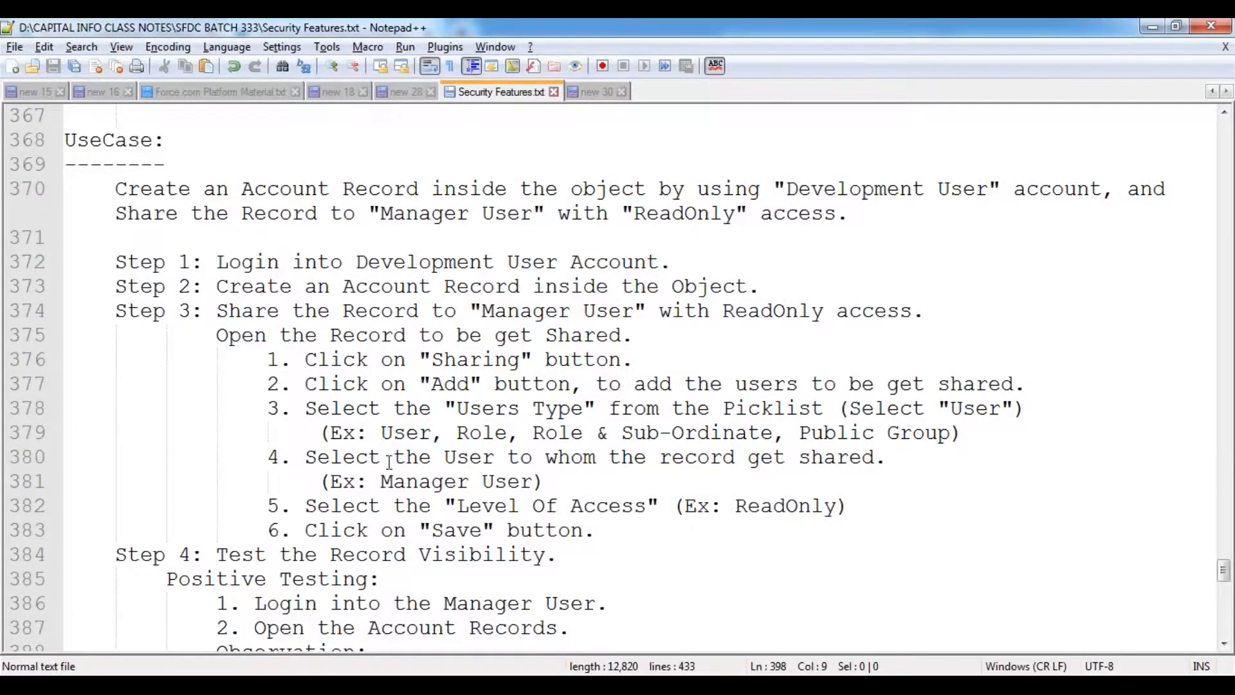
pyautogui.scroll(-6, 462, 384)
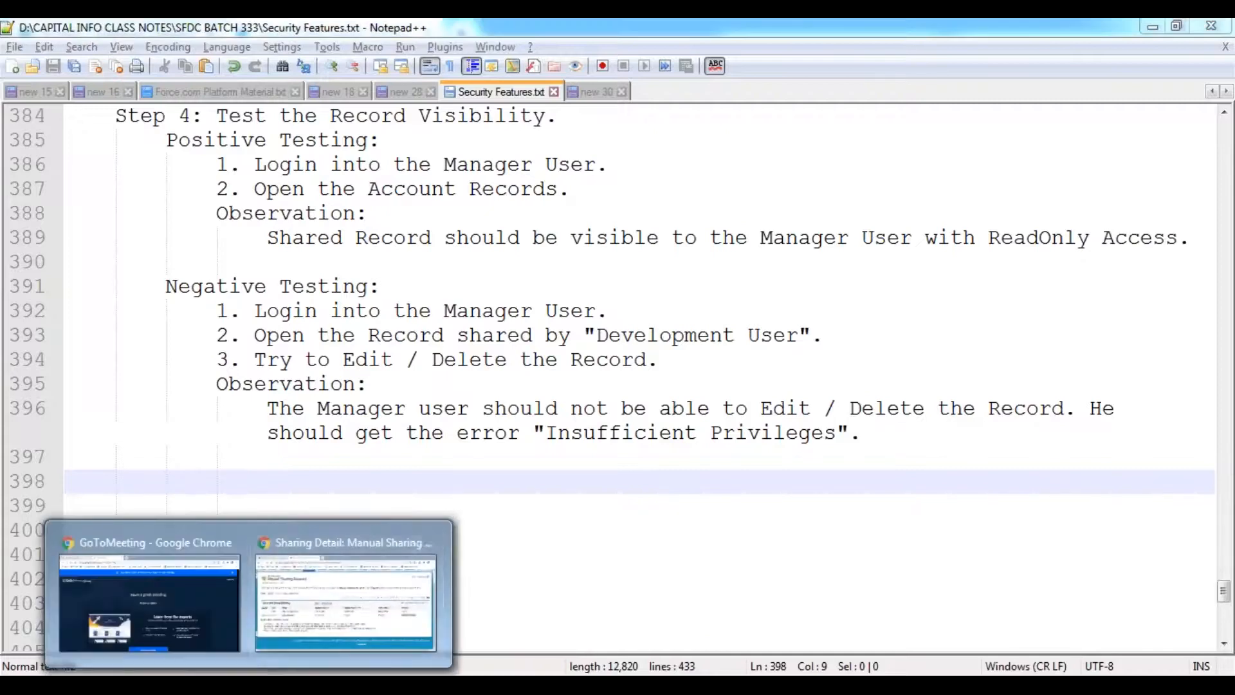
pyautogui.click(353, 535)
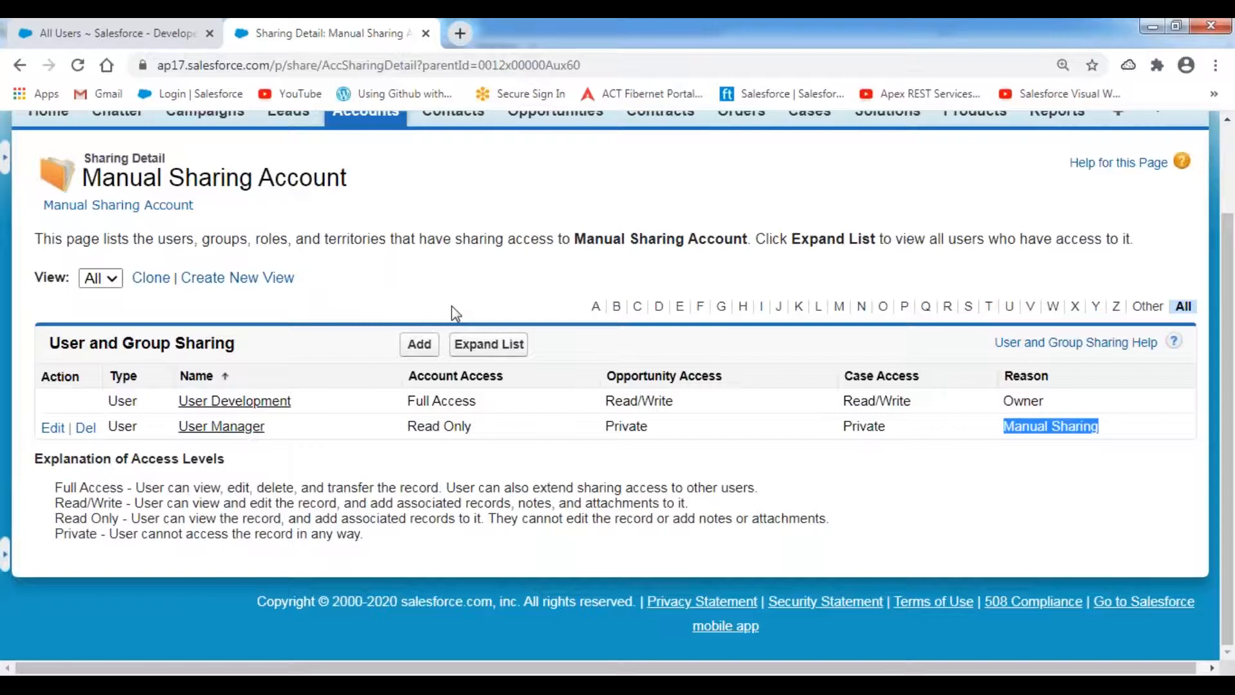
# - Log out of the User Development session
pyautogui.click(407, 286)
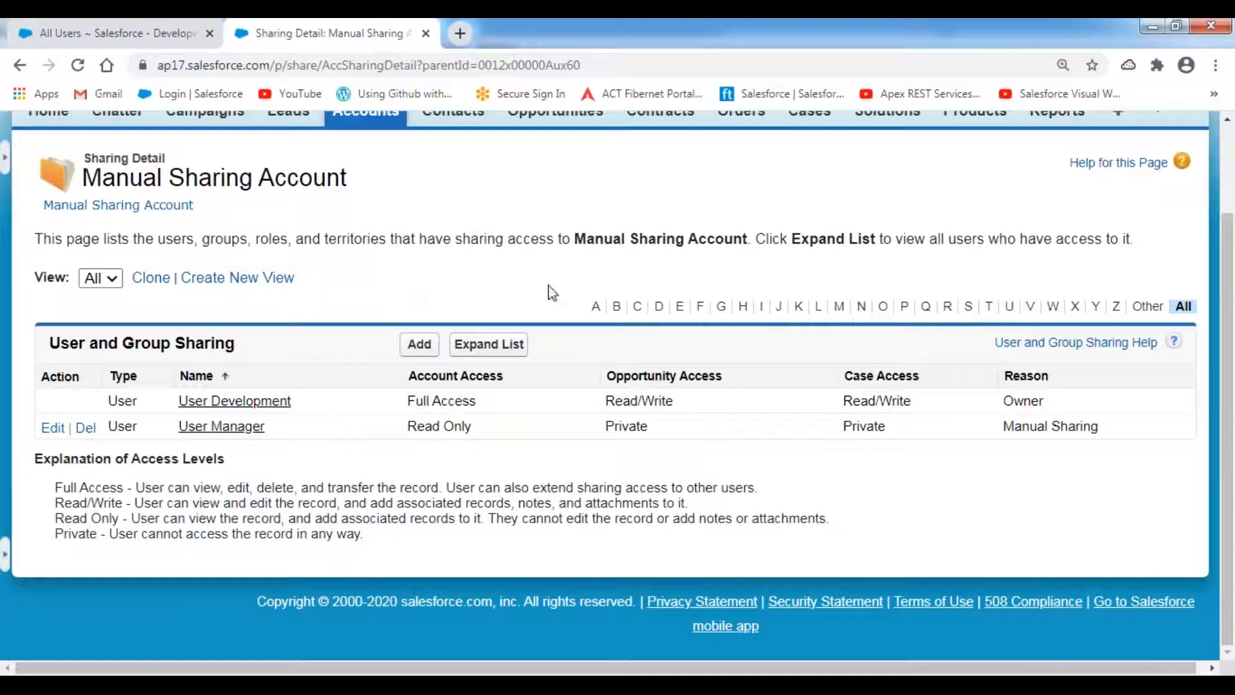
pyautogui.scroll(2, 683, 255)
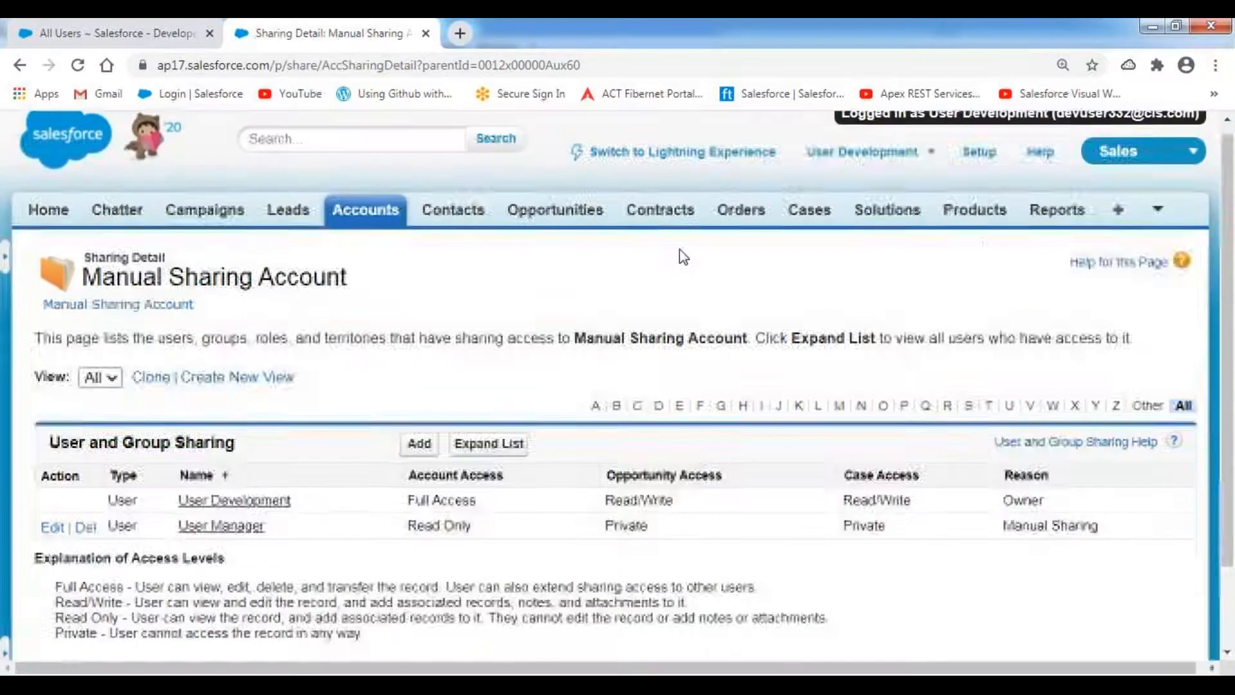
pyautogui.click(930, 164)
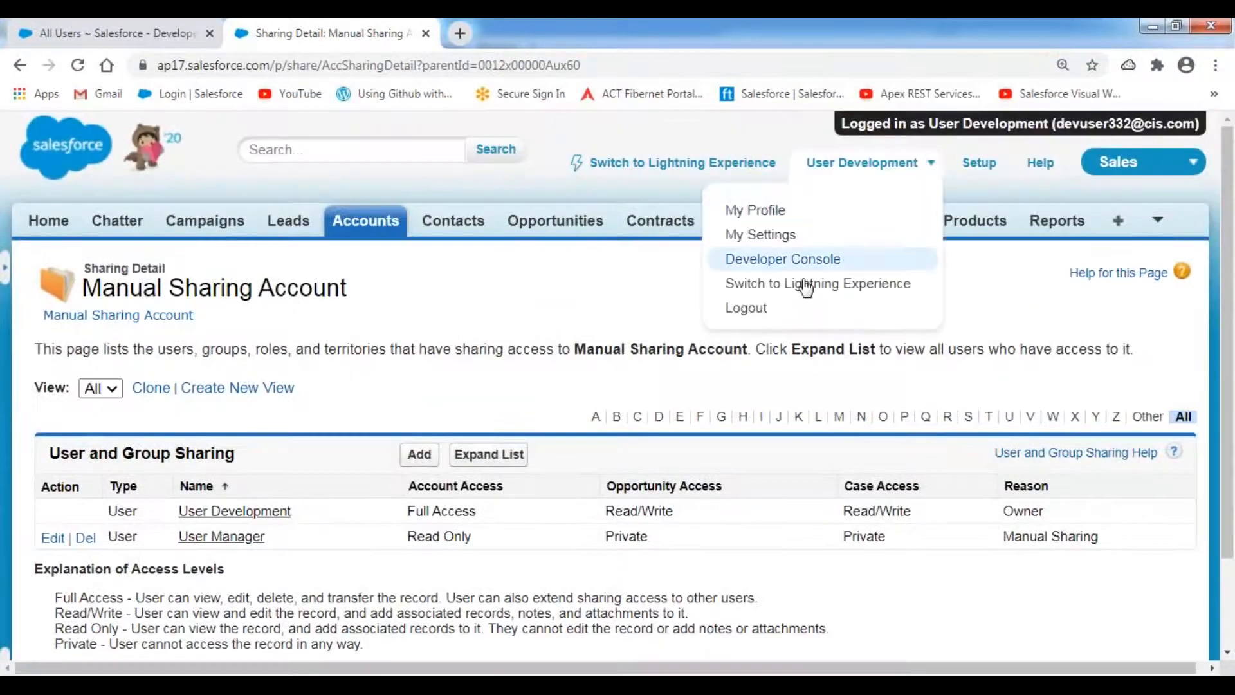
pyautogui.click(740, 310)
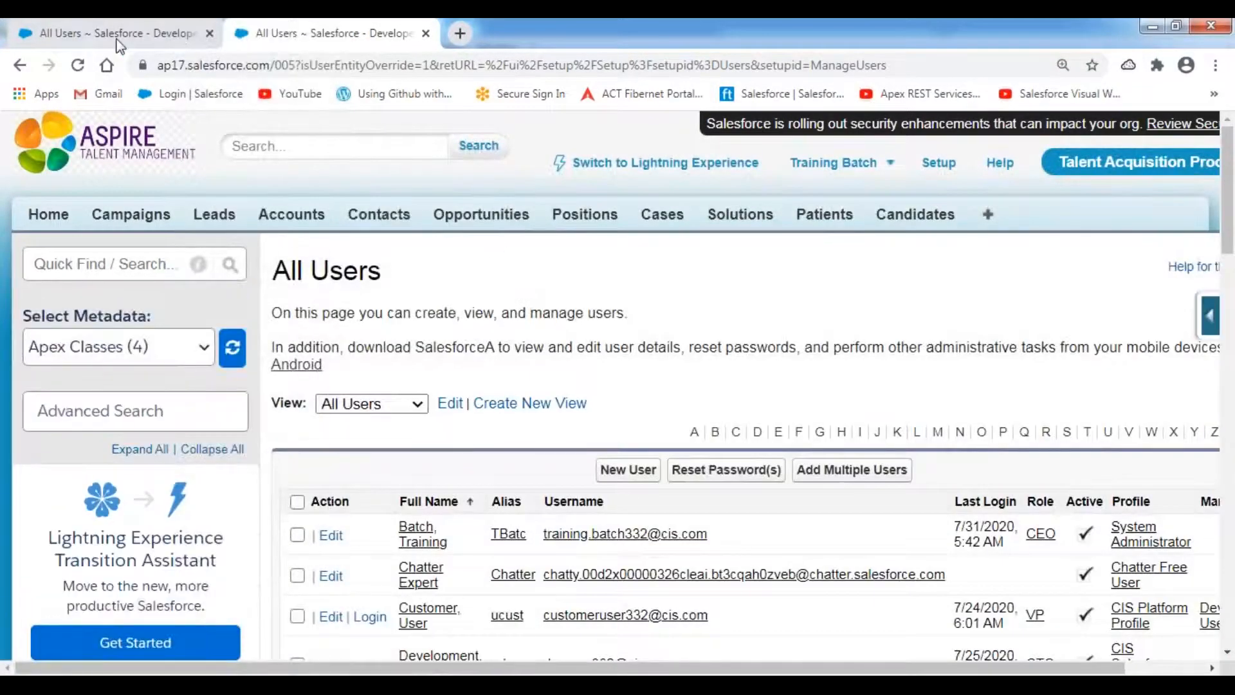
# - Close the extra browser tab and scroll the All Users list to the Manager row
pyautogui.rightClick(121, 35)
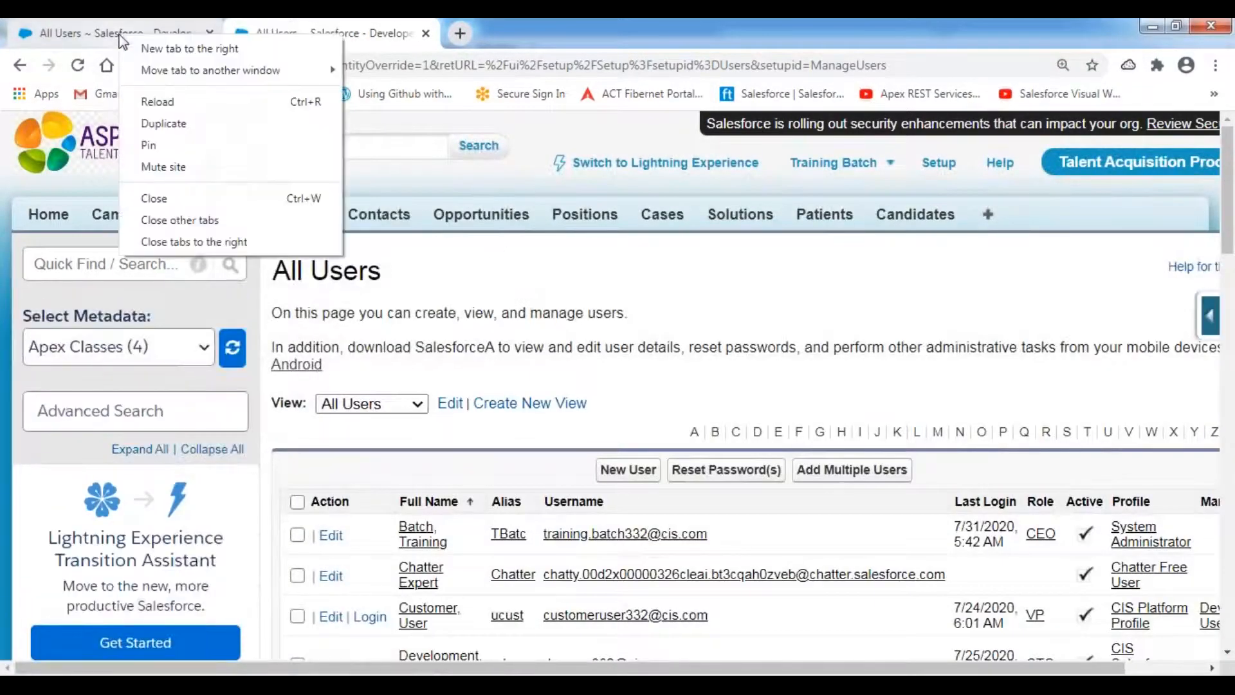
pyautogui.click(157, 199)
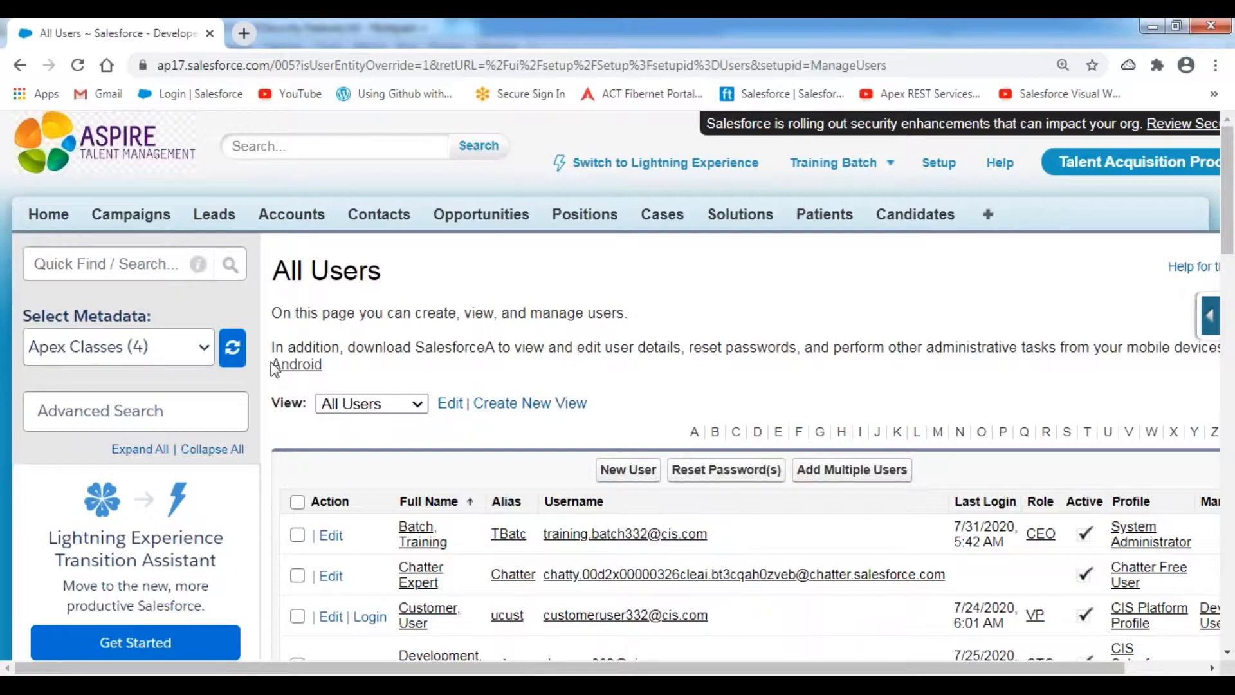
pyautogui.scroll(-4, 275, 369)
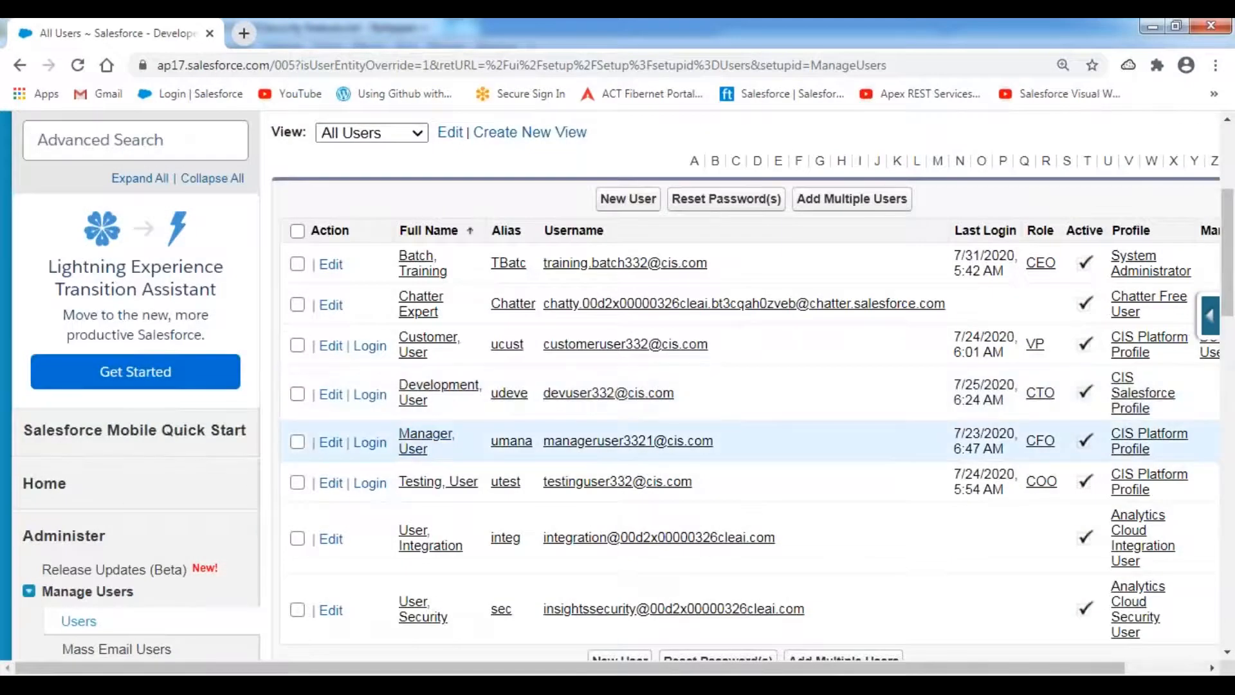
# - Log in as User Manager and list All Accounts with a wider Account Name column
pyautogui.click(371, 444)
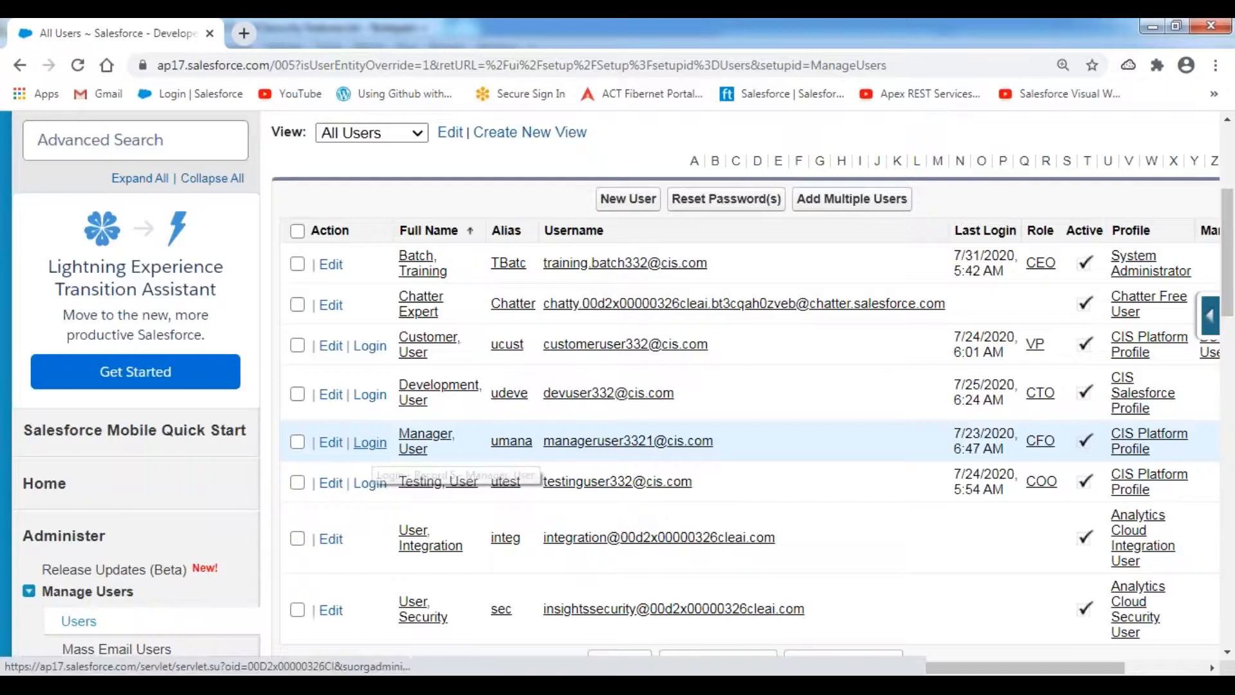
pyautogui.click(199, 221)
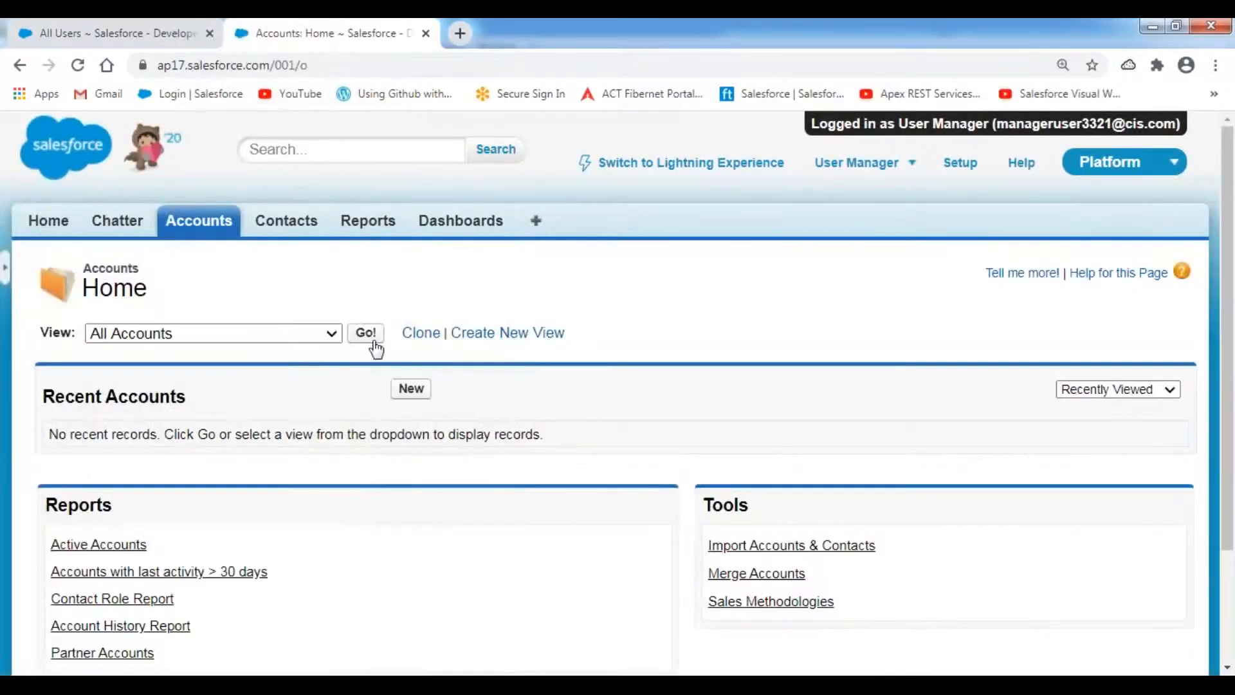
pyautogui.click(368, 333)
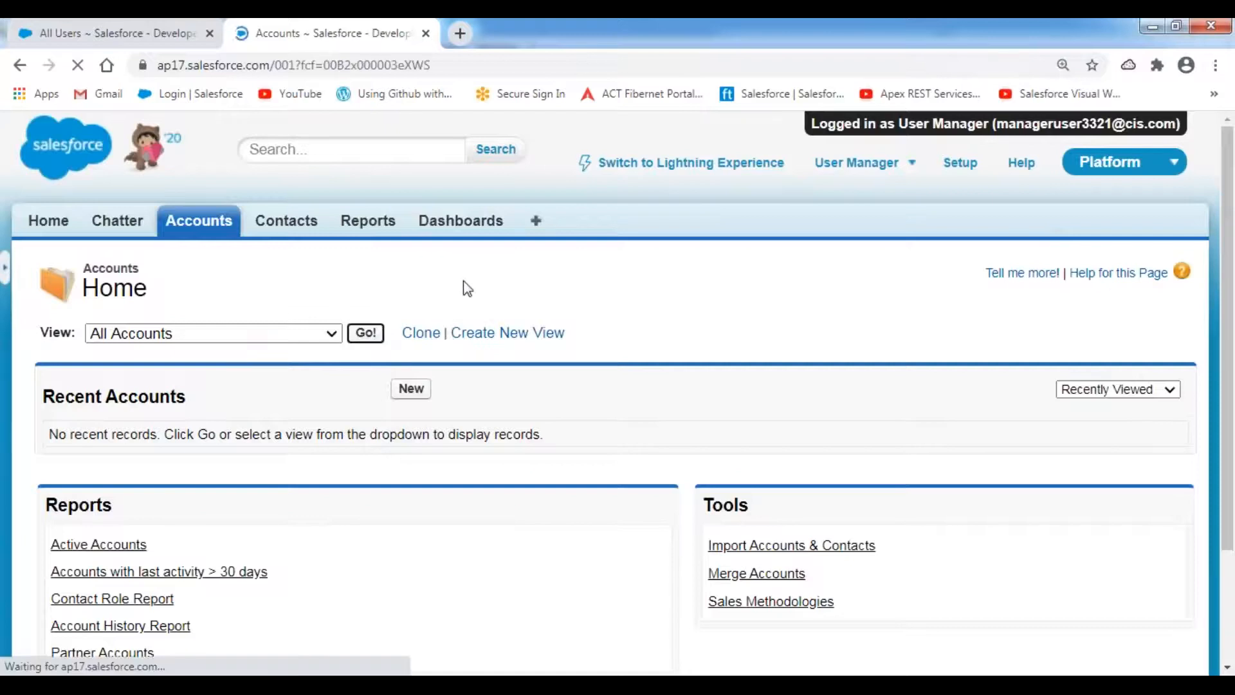
pyautogui.moveTo(301, 358); pyautogui.dragTo(459, 359)
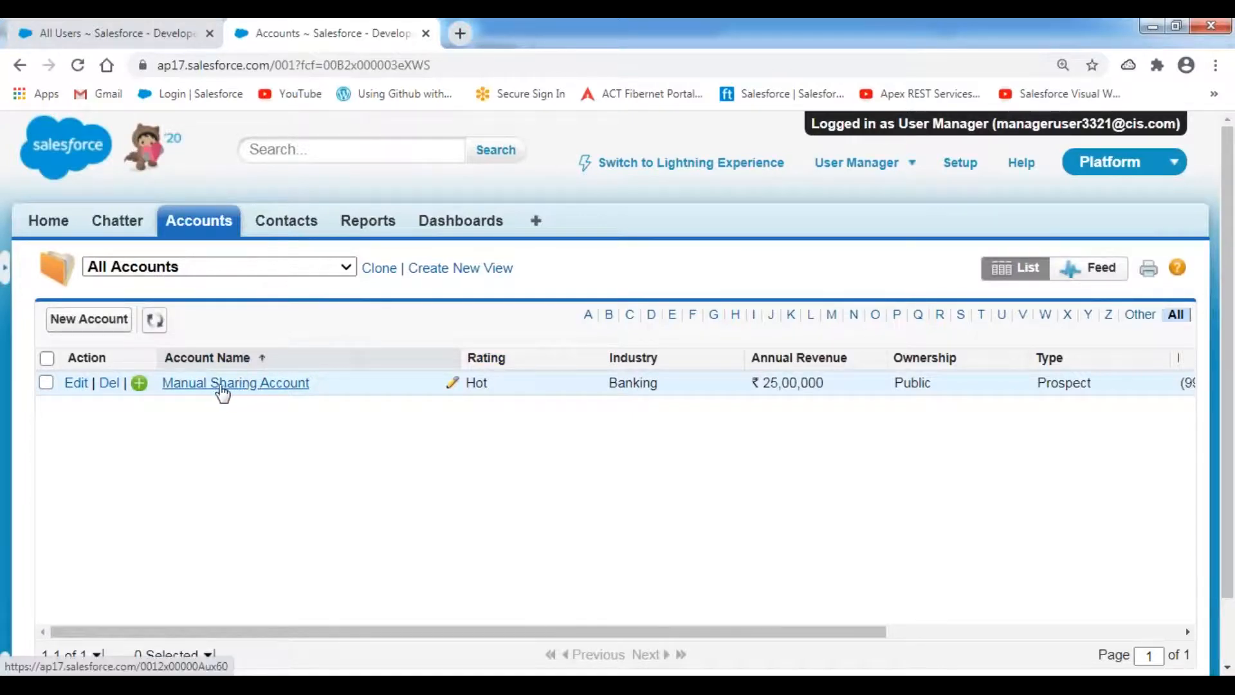
# - Open Manual Sharing Account and check that its owner is User Development
pyautogui.click(272, 384)
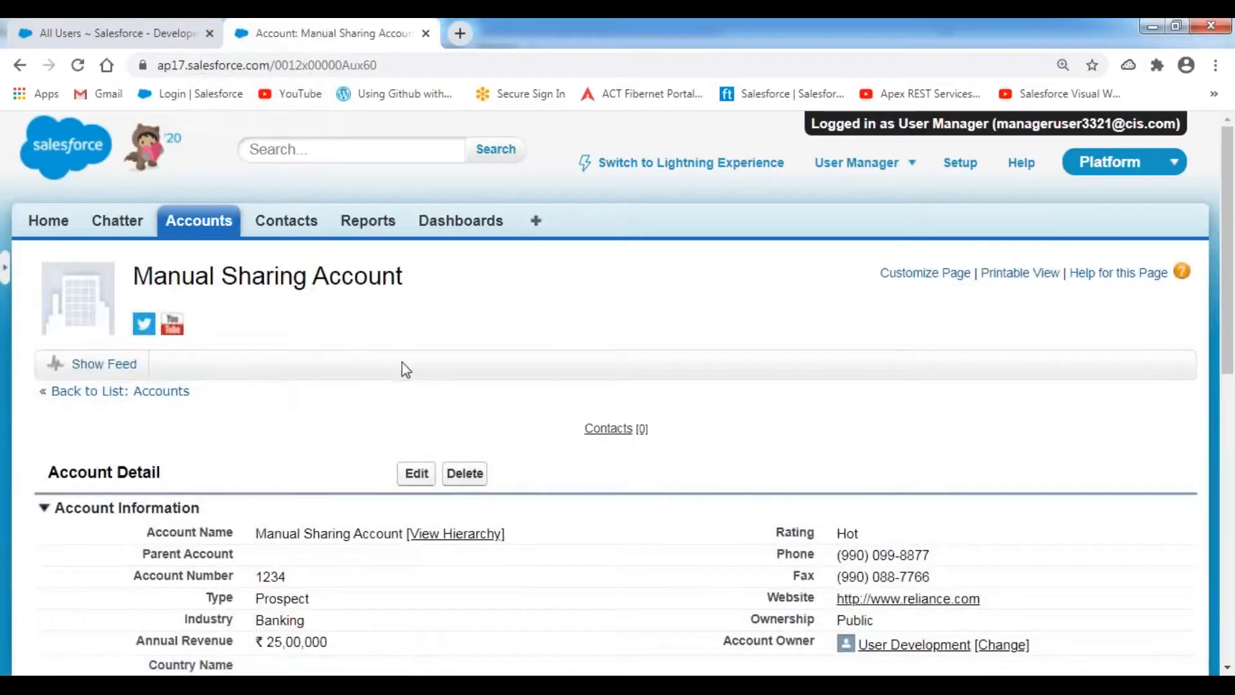
pyautogui.scroll(-8, 529, 354)
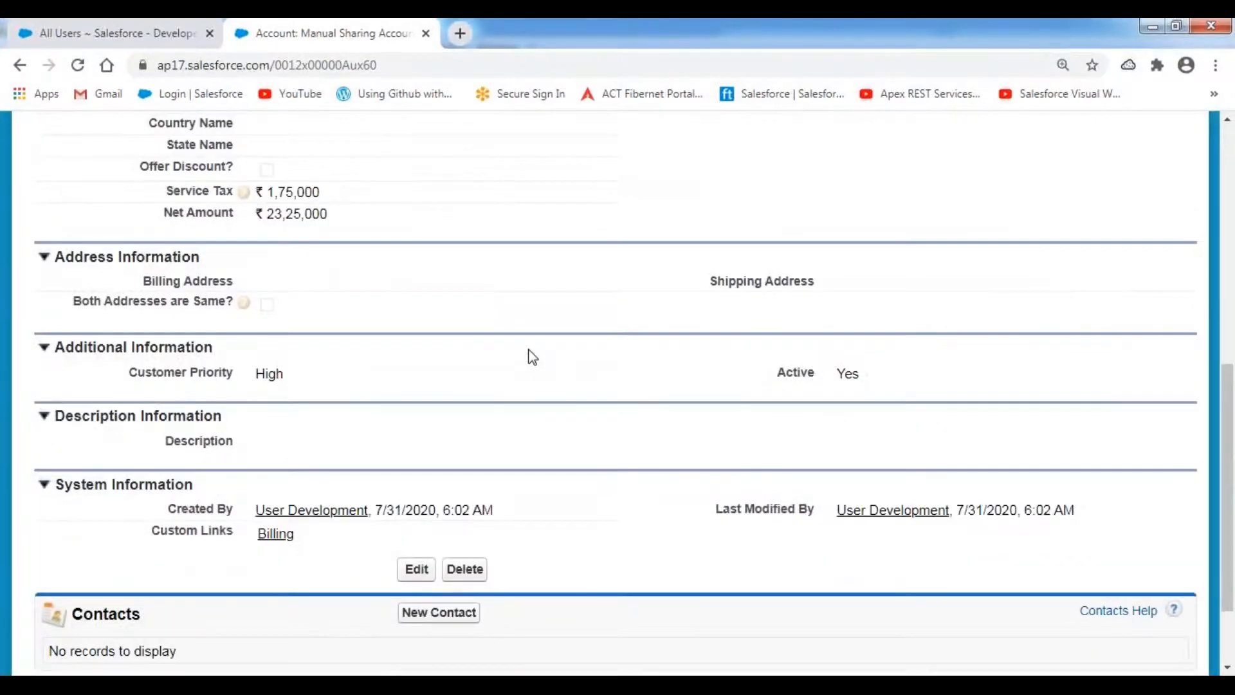
pyautogui.scroll(5, 531, 354)
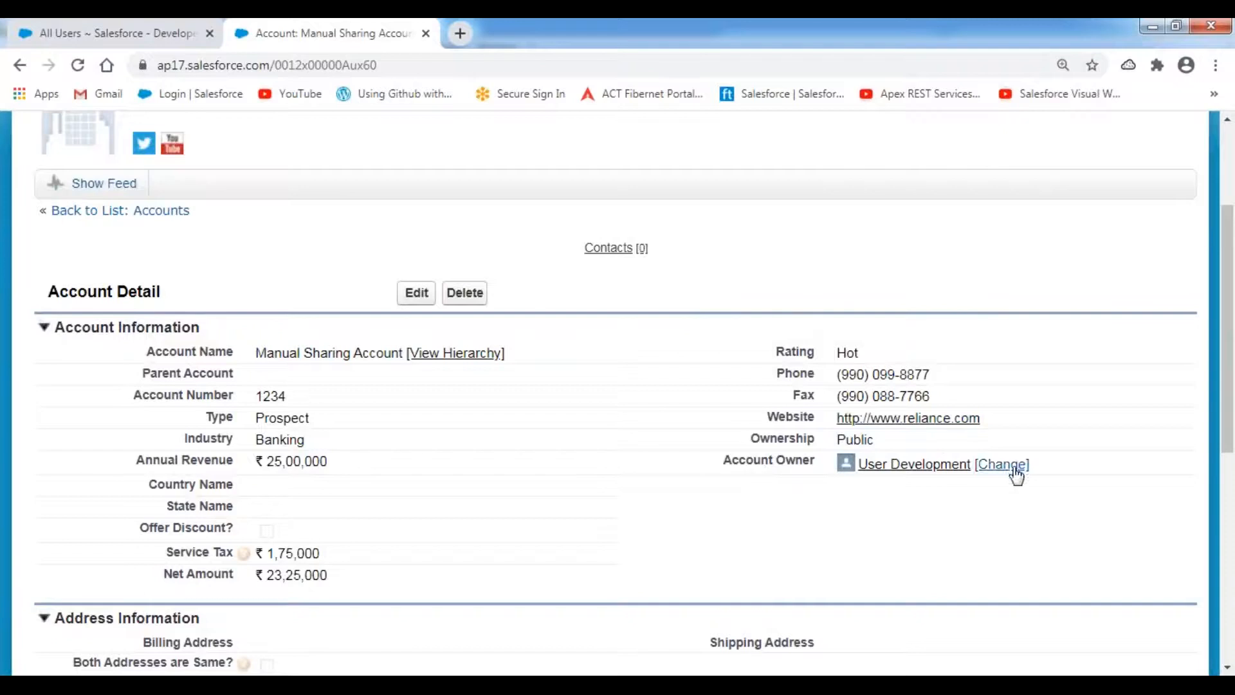
pyautogui.moveTo(1027, 474); pyautogui.dragTo(863, 472)
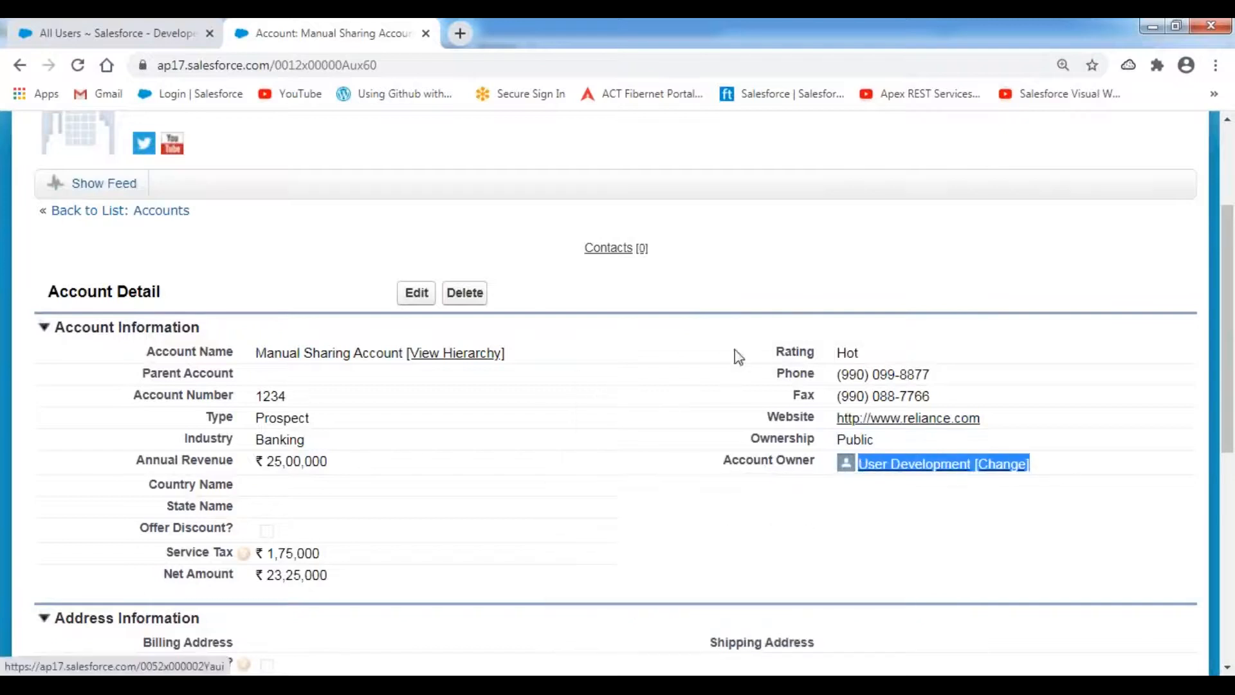
pyautogui.scroll(1, 772, 269)
pyautogui.scroll(3, 773, 270)
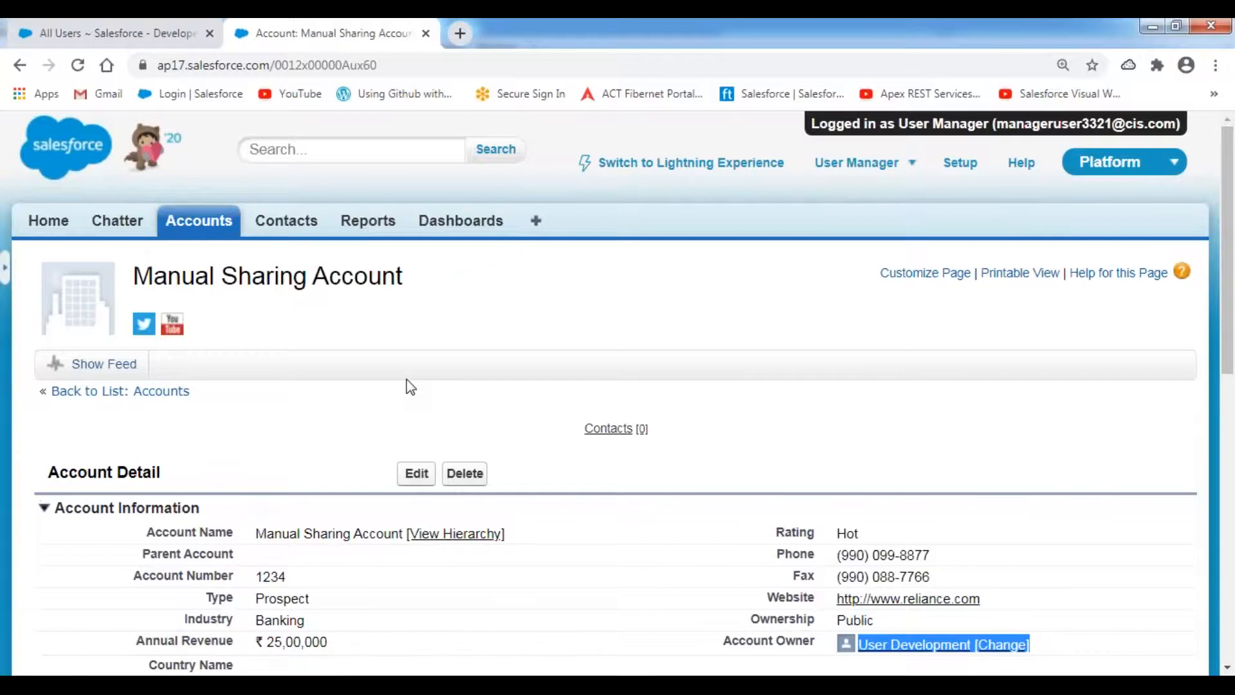
pyautogui.scroll(-4, 410, 386)
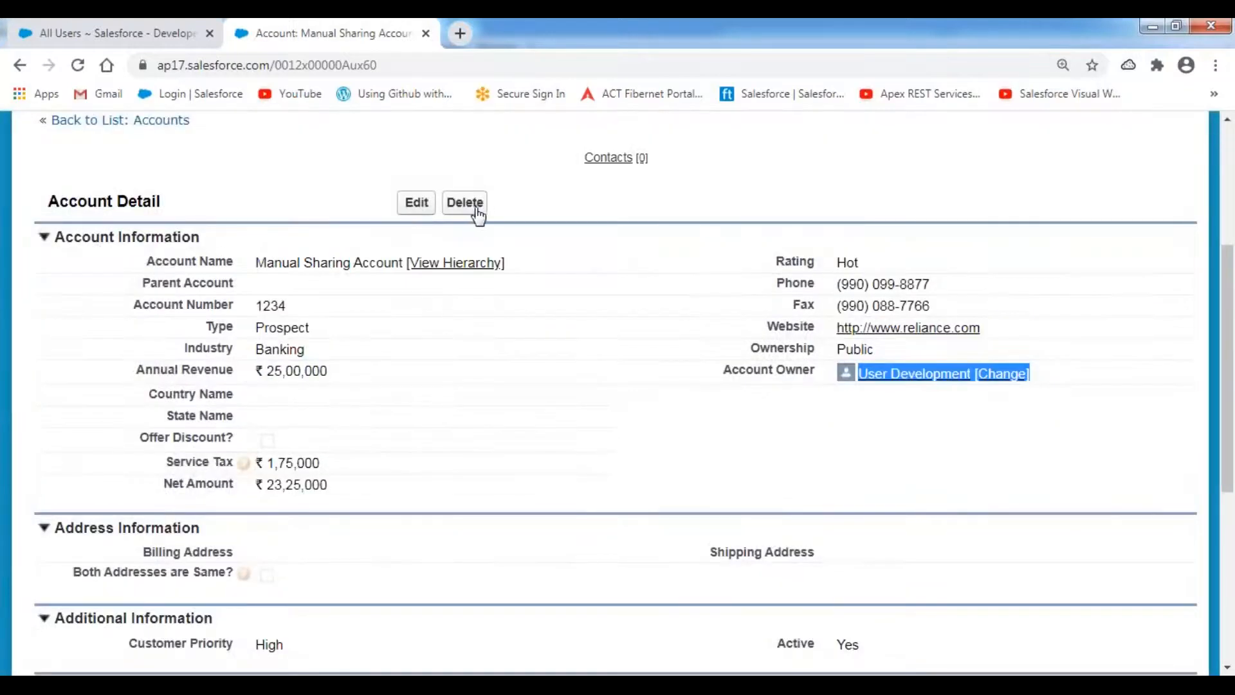
# - Try editing Manual Sharing Account, note the Insufficient Privileges error, and go back
pyautogui.click(413, 215)
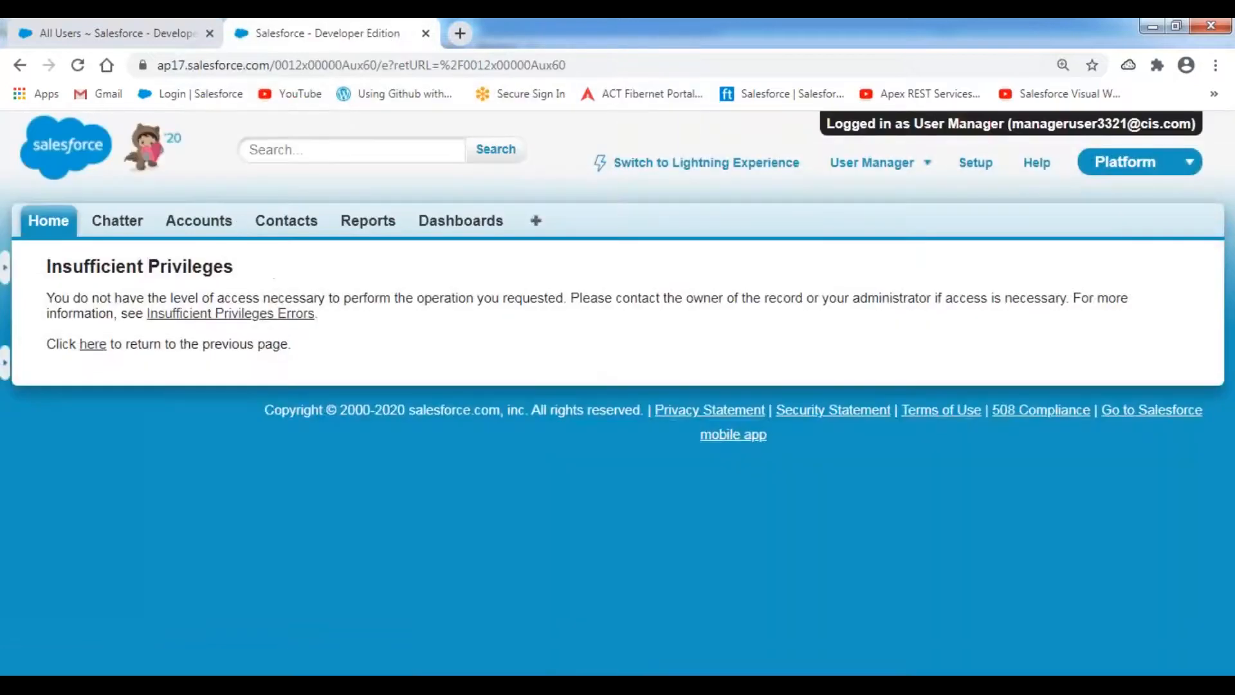
pyautogui.moveTo(46, 266); pyautogui.dragTo(256, 269)
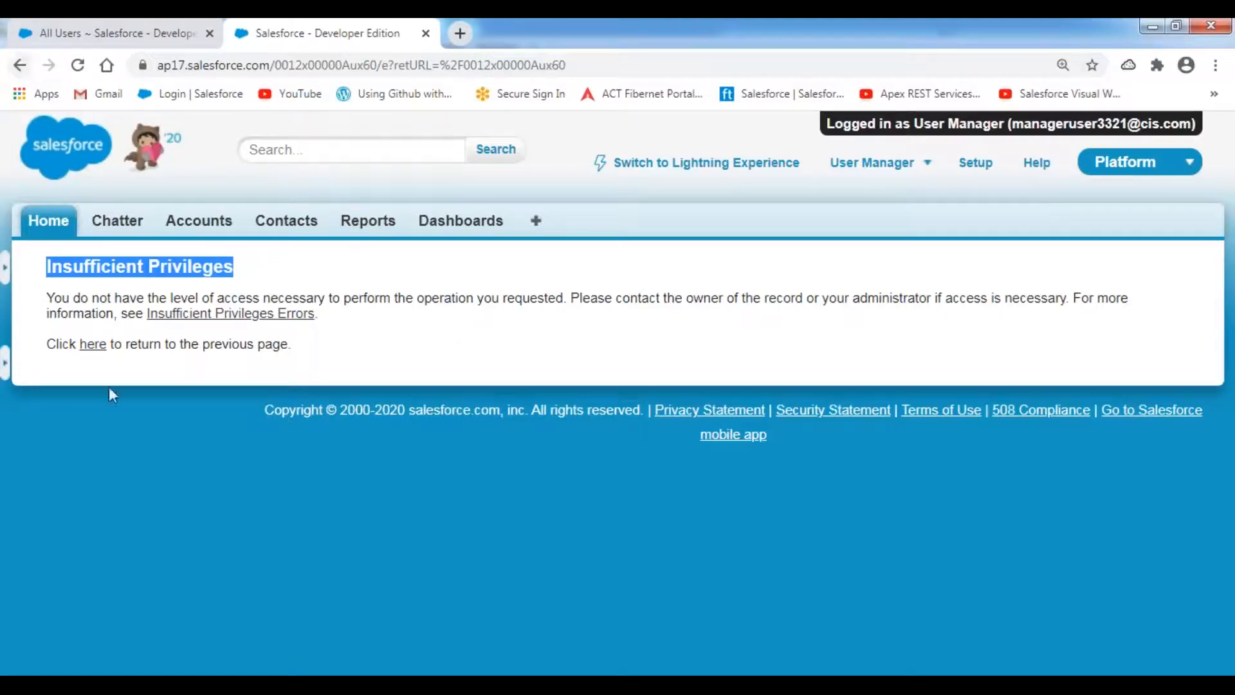
pyautogui.click(92, 345)
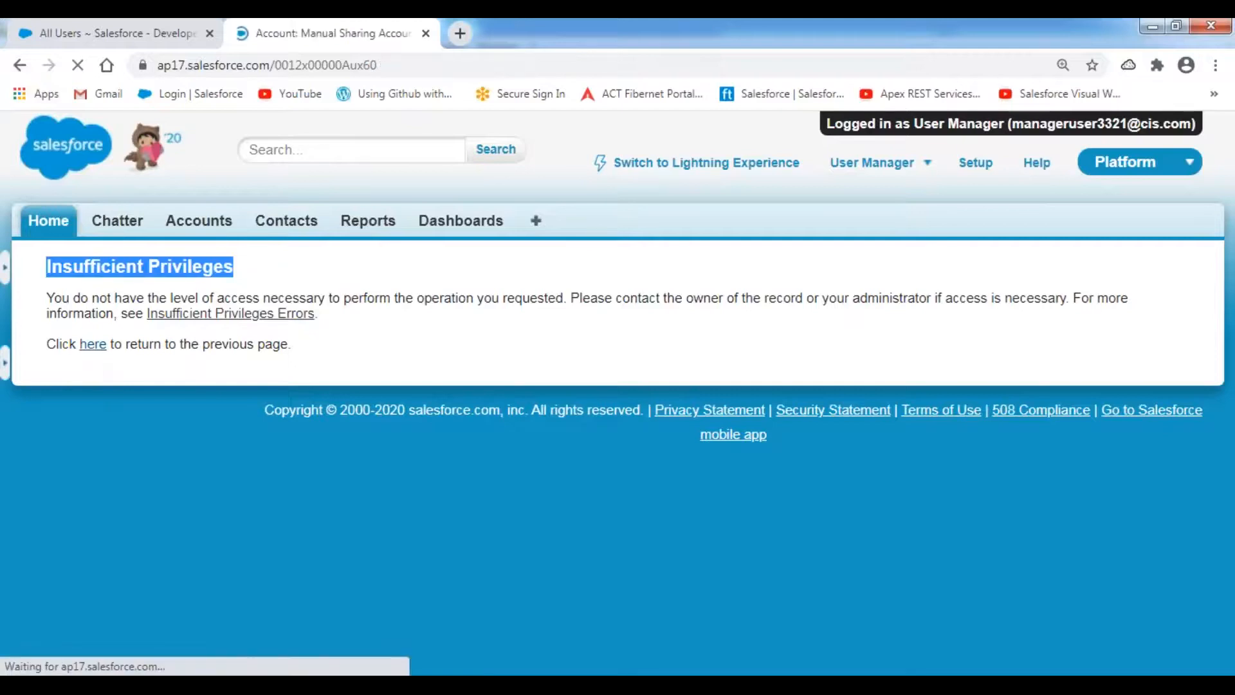
# - Try deleting the account, get Insufficient Privileges, and return to the Notepad++ notes
pyautogui.click(463, 476)
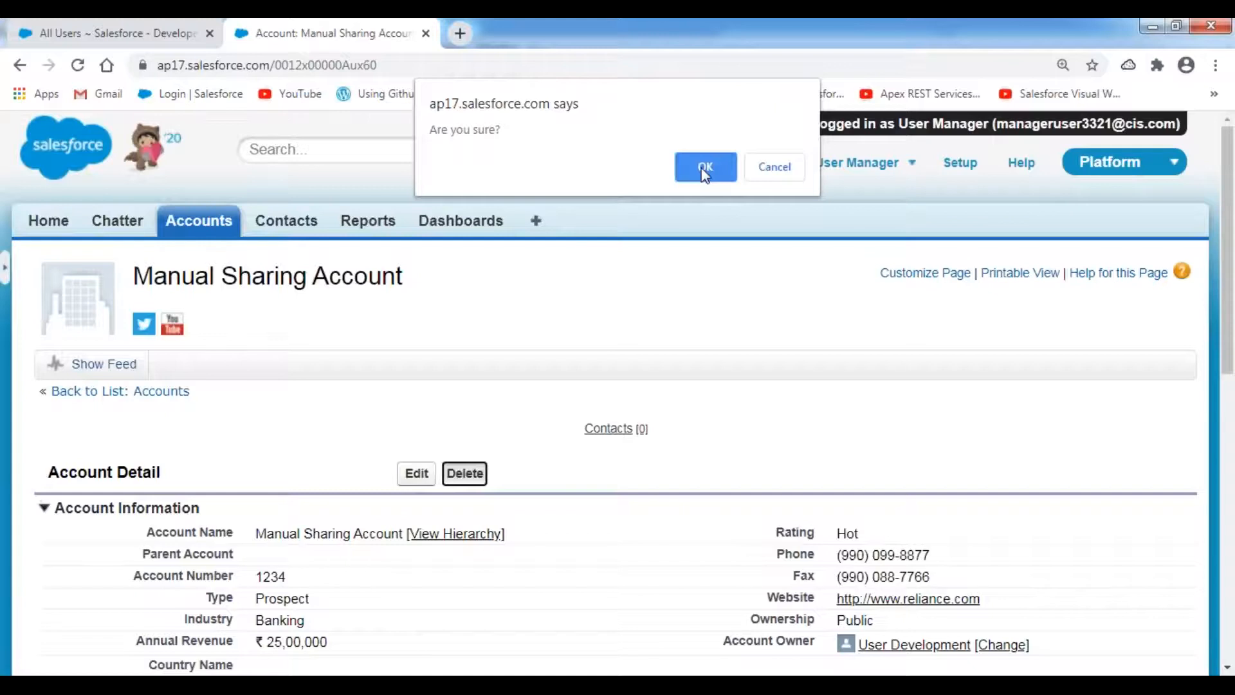
pyautogui.click(706, 169)
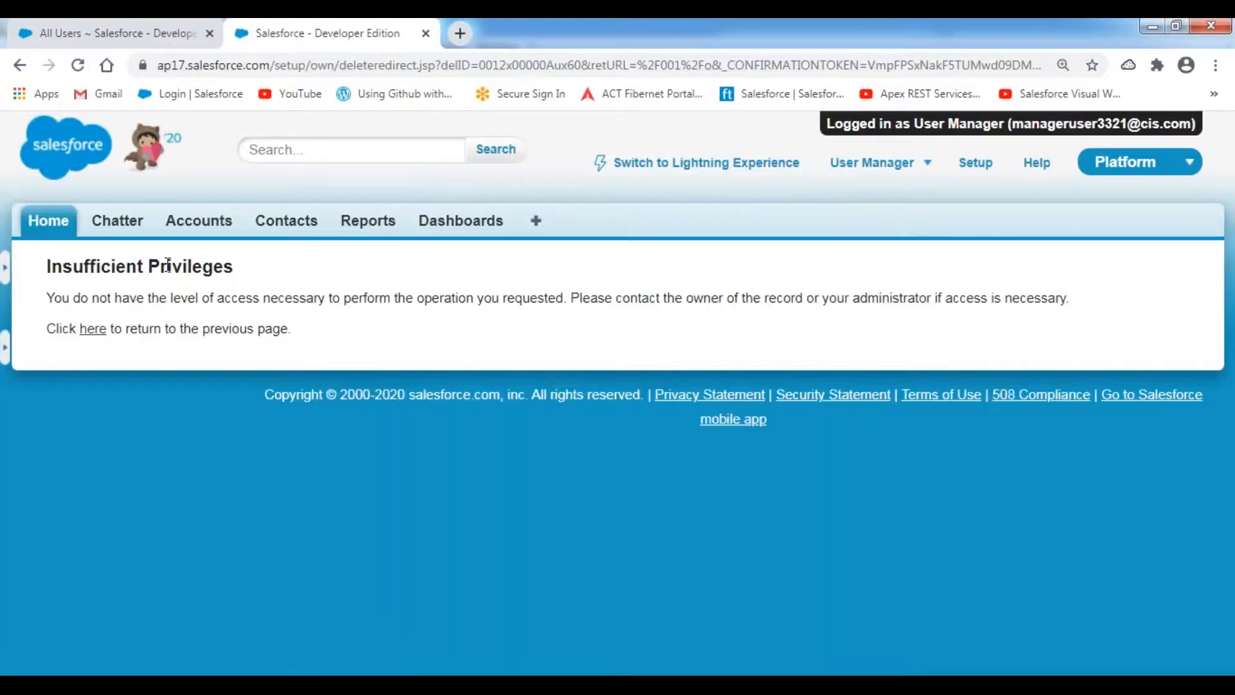
pyautogui.click(92, 329)
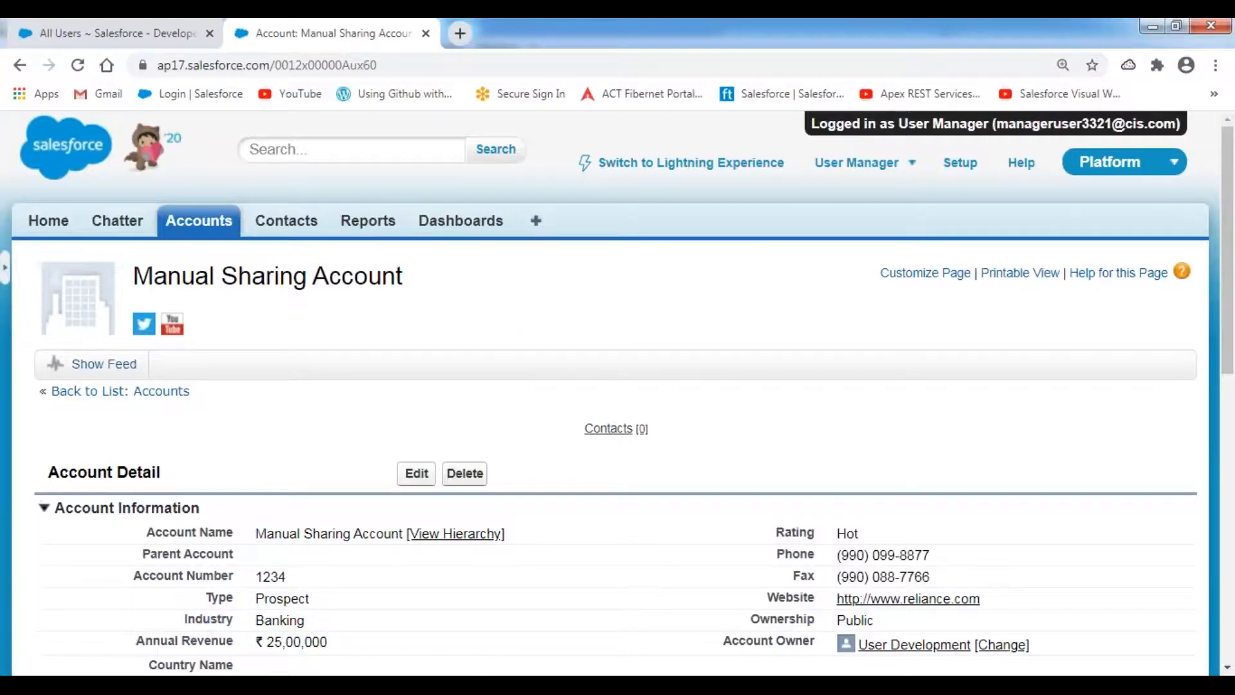
pyautogui.click(321, 685)
pyautogui.scroll(4, 311, 427)
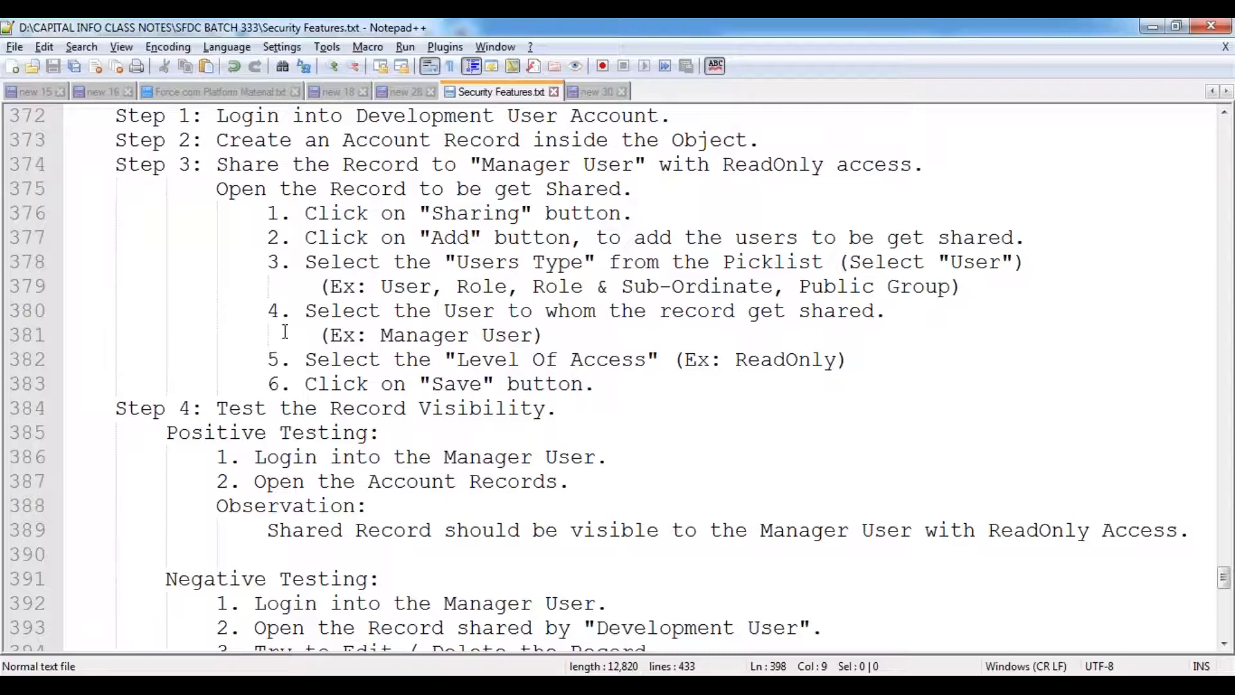
pyautogui.scroll(-2, 398, 342)
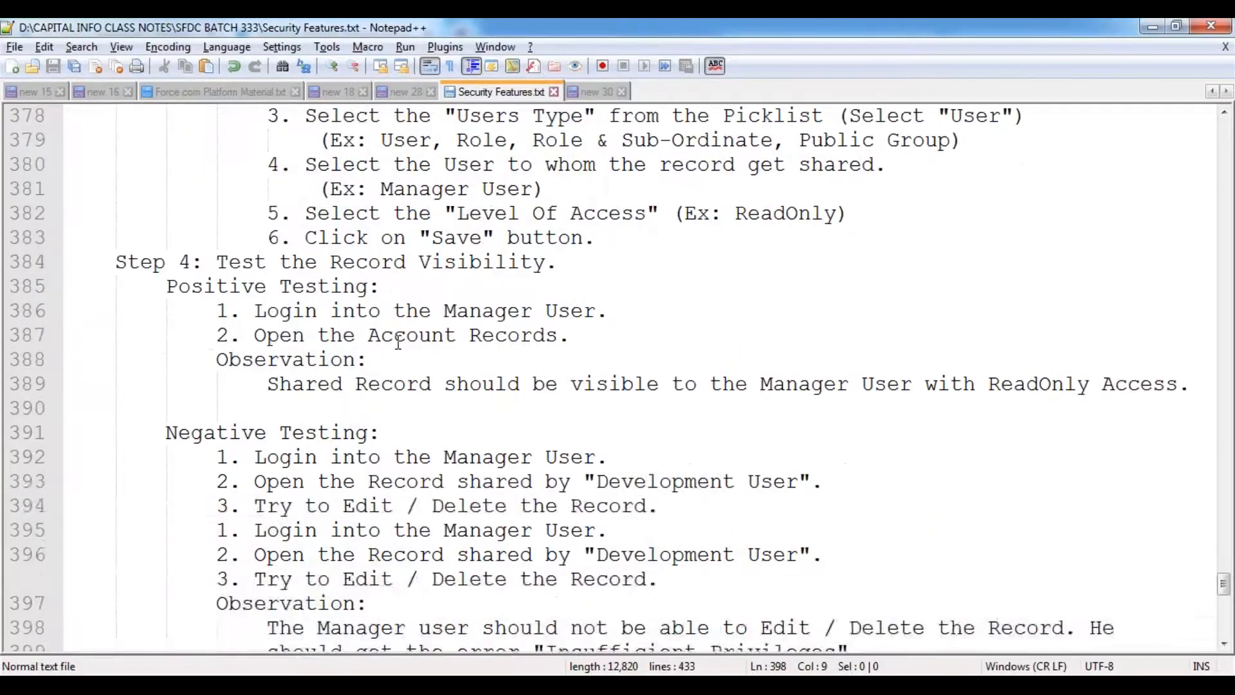
pyautogui.scroll(4, 396, 341)
pyautogui.scroll(-5, 394, 342)
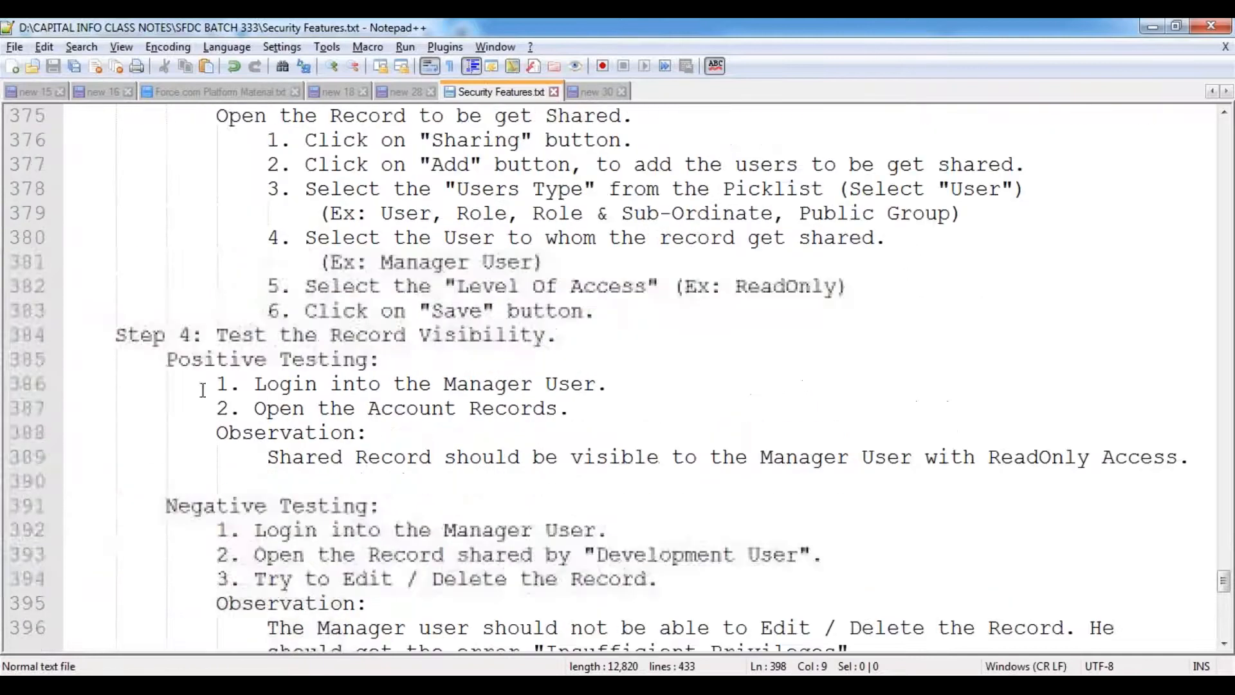
# - Add a 'UseCase:' heading underlined with dashes on line 398, with an indented line below
pyautogui.click(83, 544)
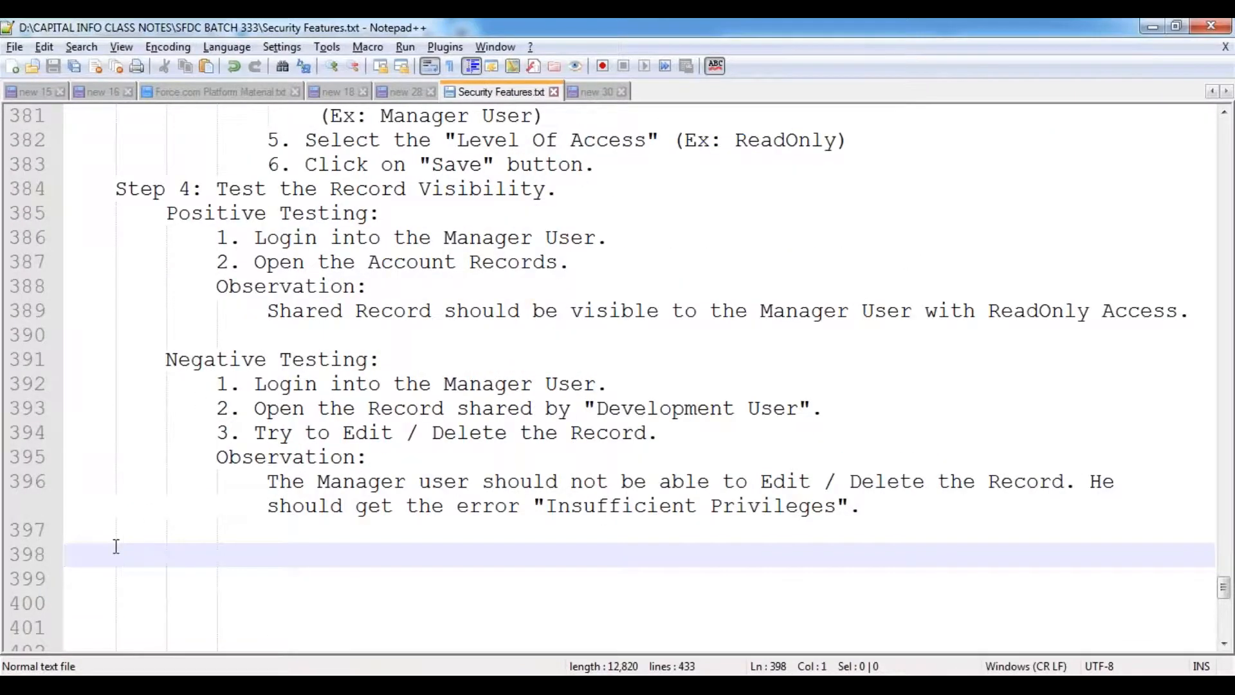
pyautogui.write('Us')
pyautogui.press('Down')
pyautogui.press('Return')
pyautogui.write(':')
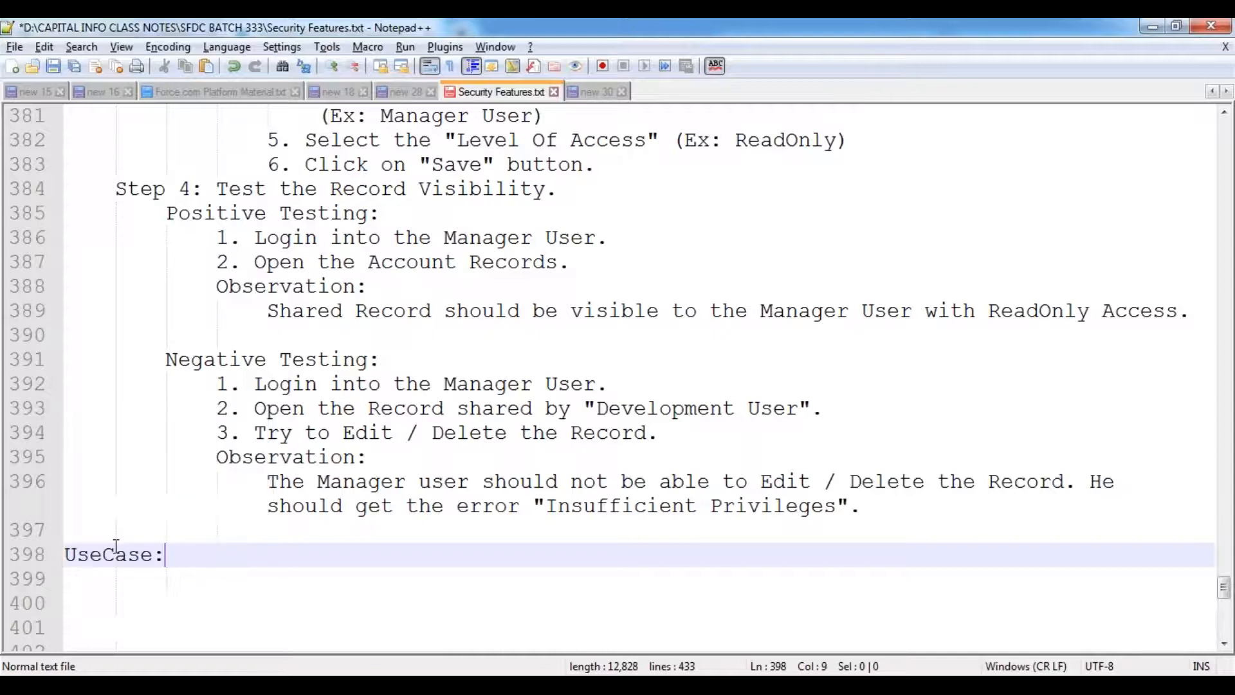
pyautogui.press('Return')
pyautogui.write('--------')
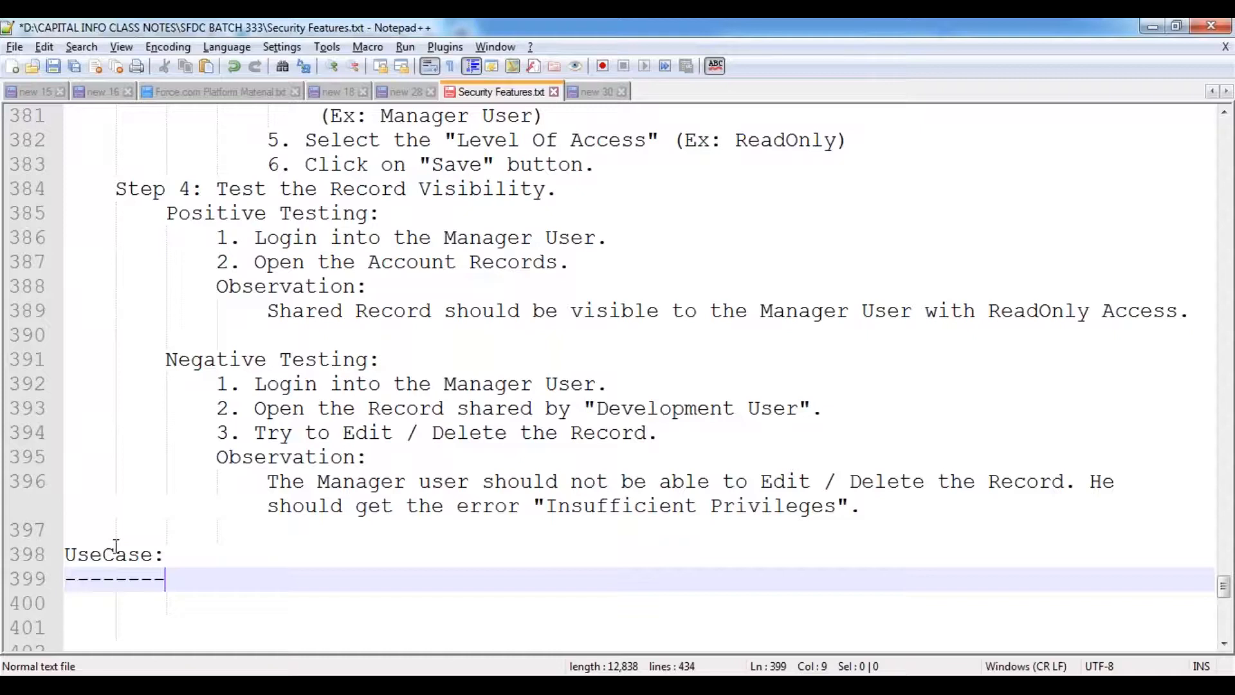
pyautogui.press('Return')
pyautogui.press('Tab')
# - Write that the Development User shares the account record with the Testing User as "Read/Write", then save
pyautogui.write('Login into the ')
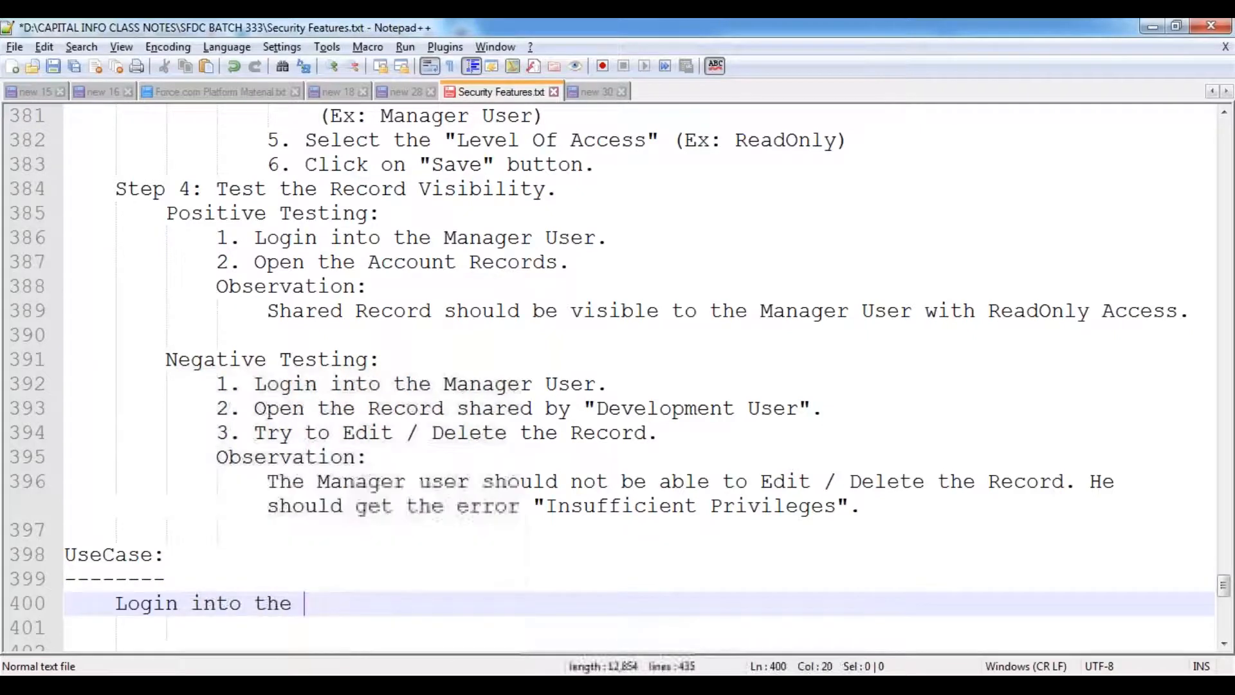
pyautogui.write('Deve')
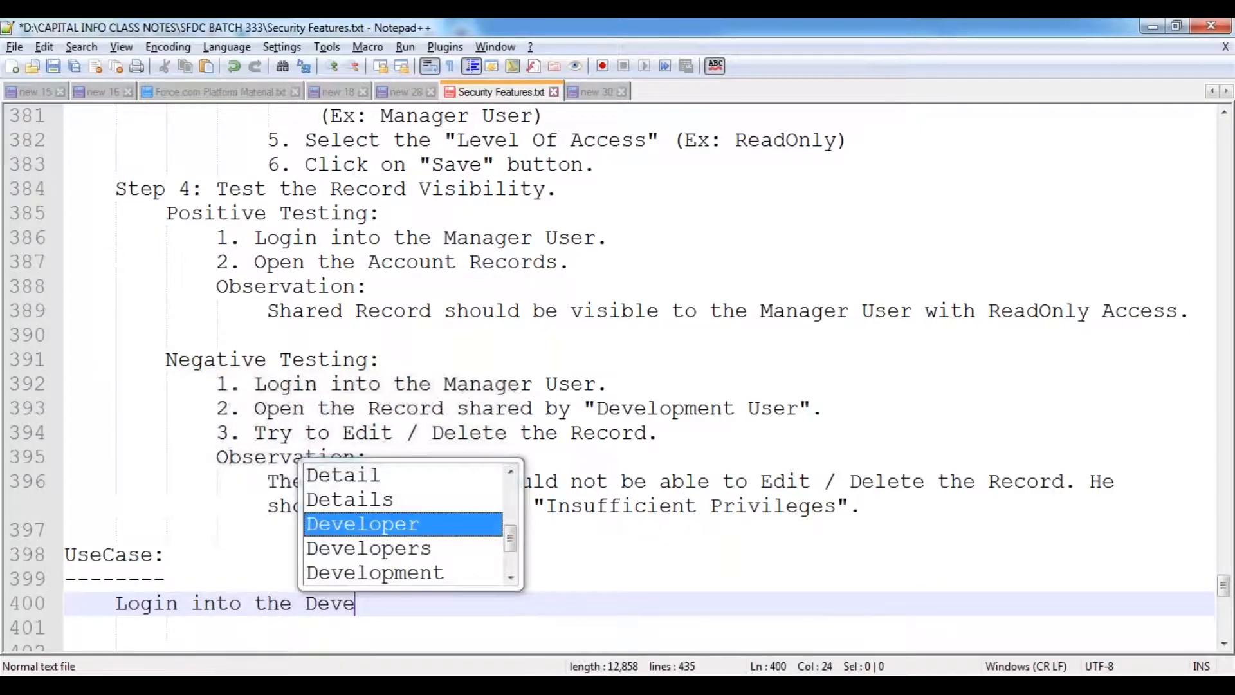
pyautogui.write('lopment USer')
pyautogui.press('BackSpace')
pyautogui.press('BackSpace')
pyautogui.press('BackSpace')
pyautogui.press('BackSpace')
pyautogui.write('ser Account')
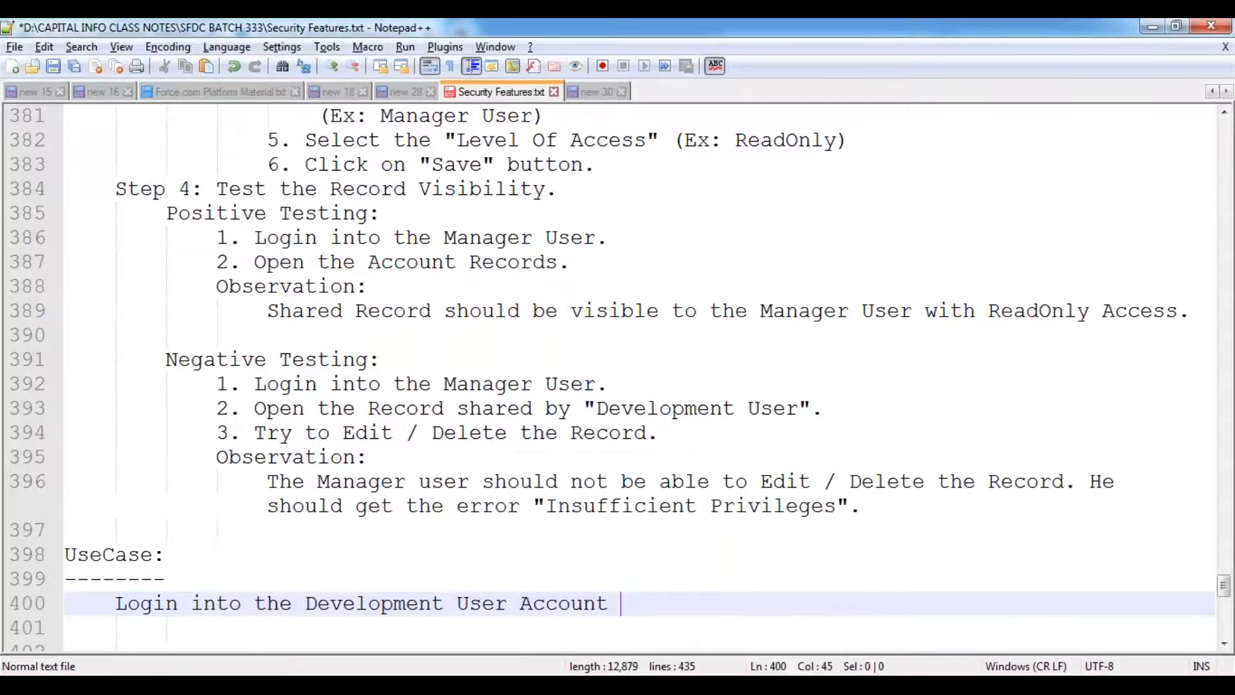
pyautogui.write(', and share the ')
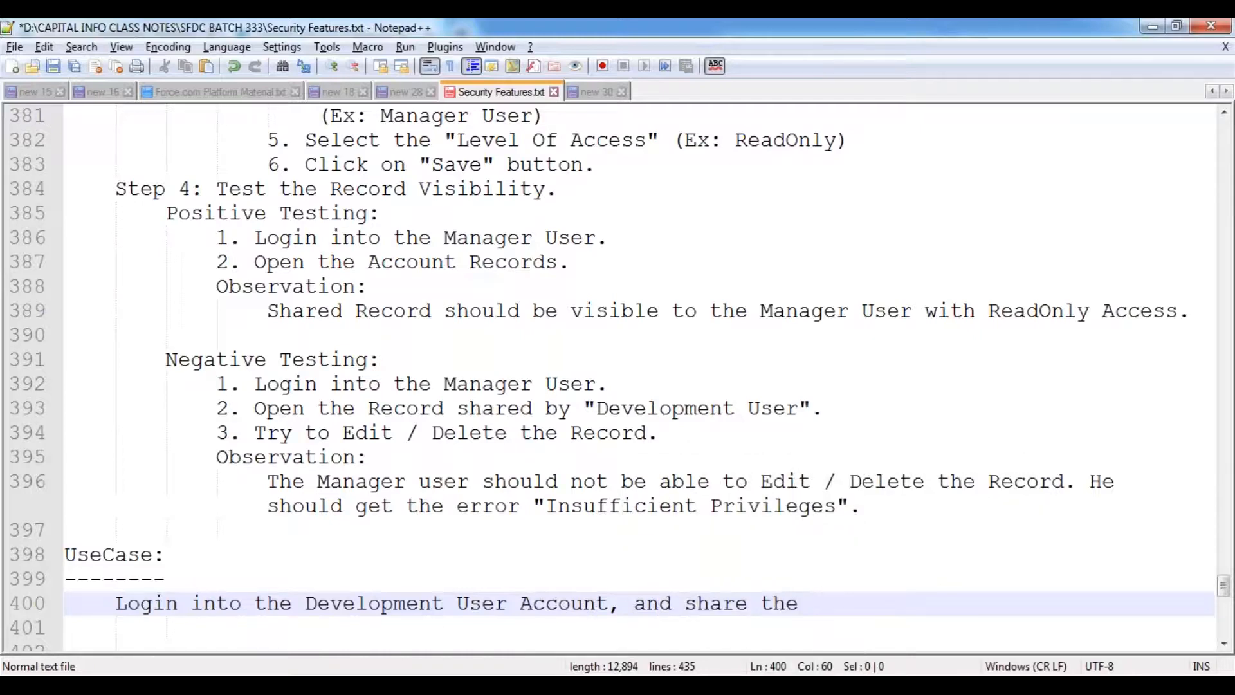
pyautogui.write('above ')
pyautogui.write('reco')
pyautogui.press('BackSpace')
pyautogui.press('BackSpace')
pyautogui.press('BackSpace')
pyautogui.press('BackSpace')
pyautogui.write('Accou')
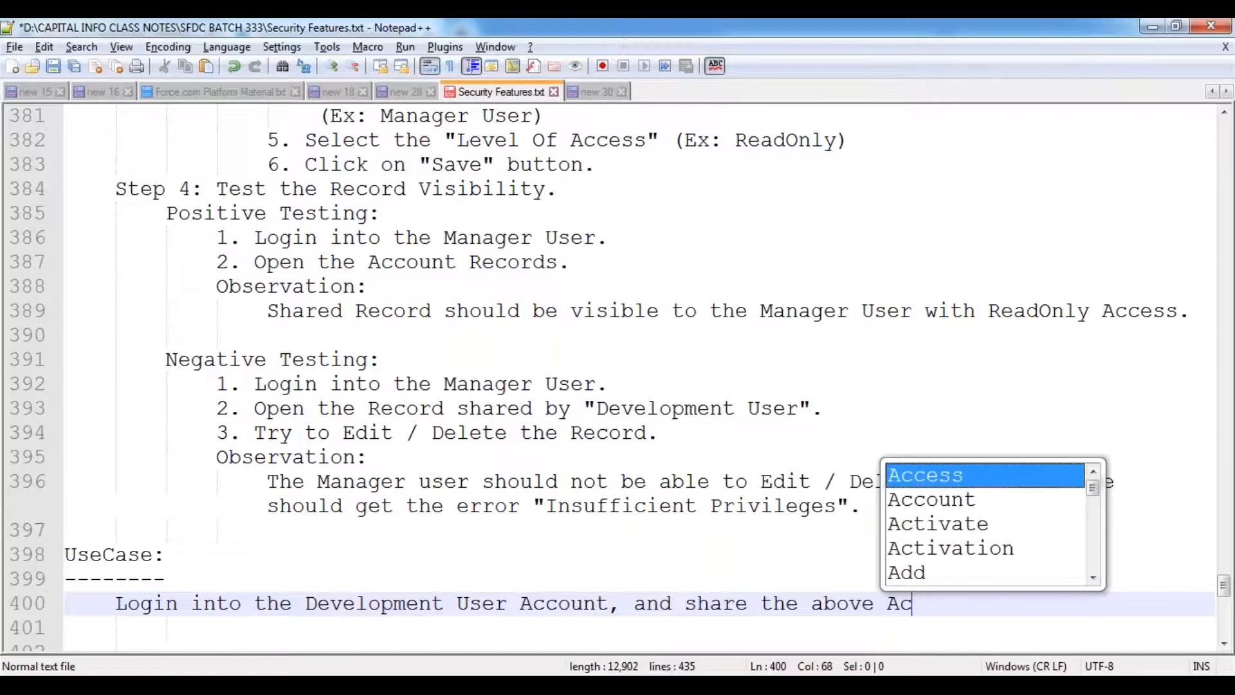
pyautogui.write('nt record to')
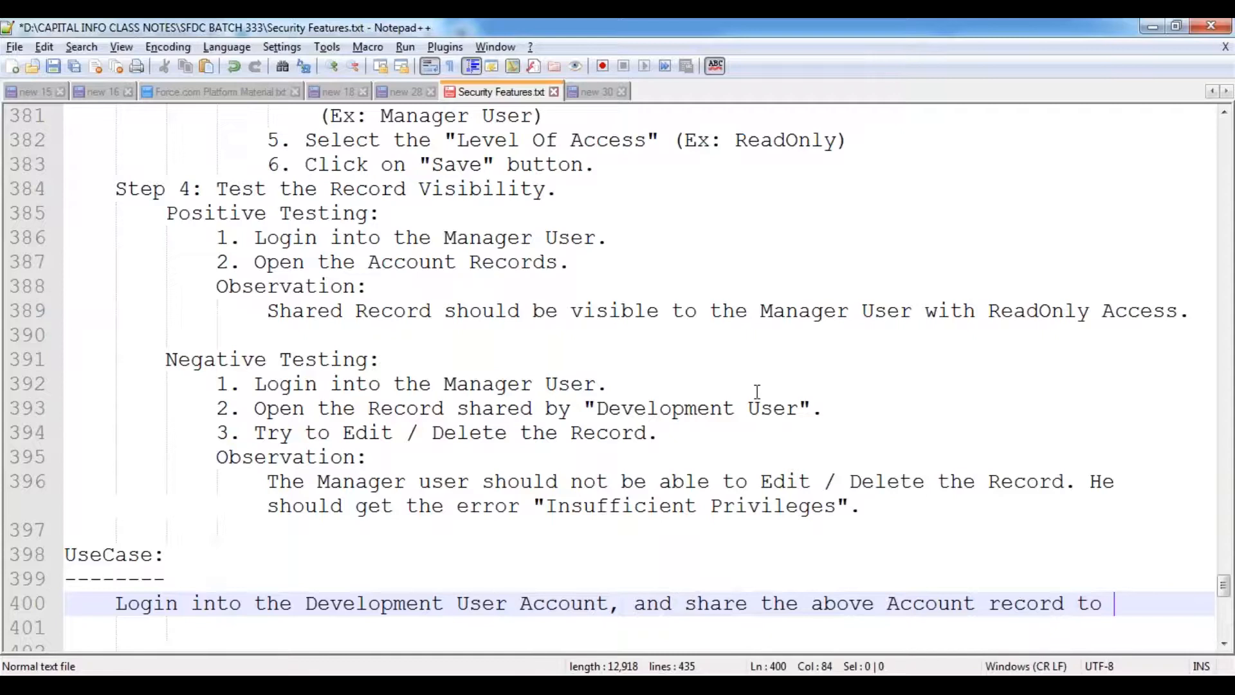
pyautogui.scroll(-3, 757, 391)
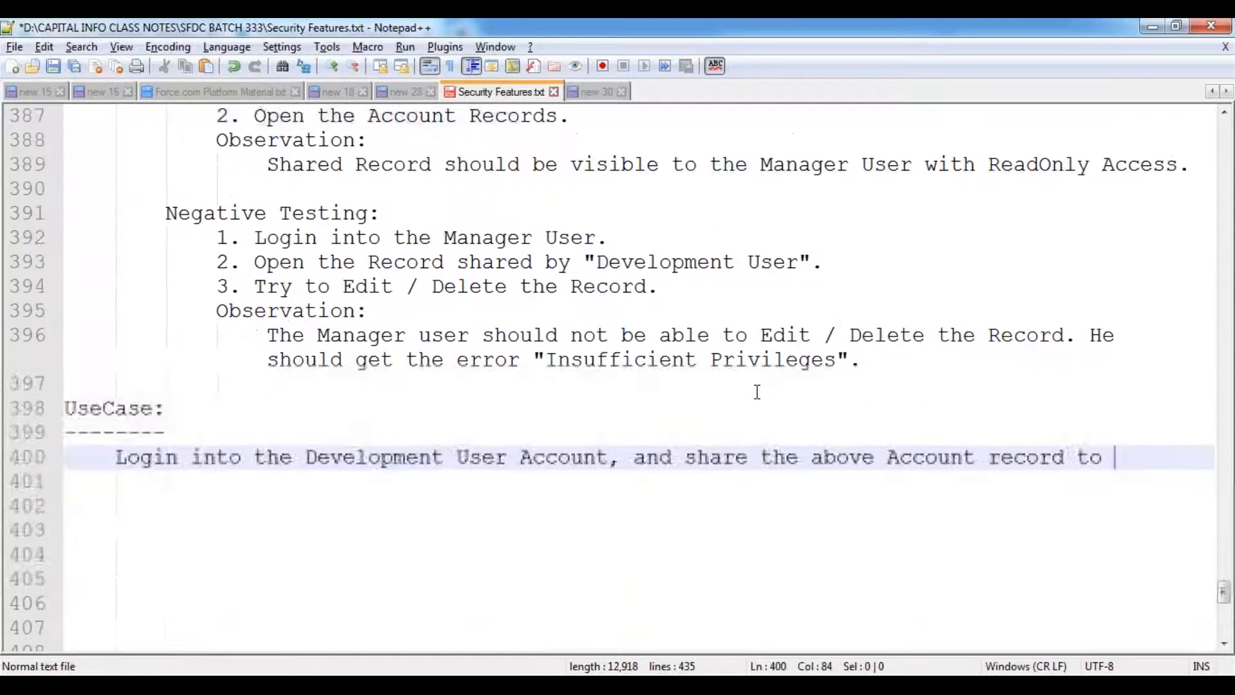
pyautogui.write('the T')
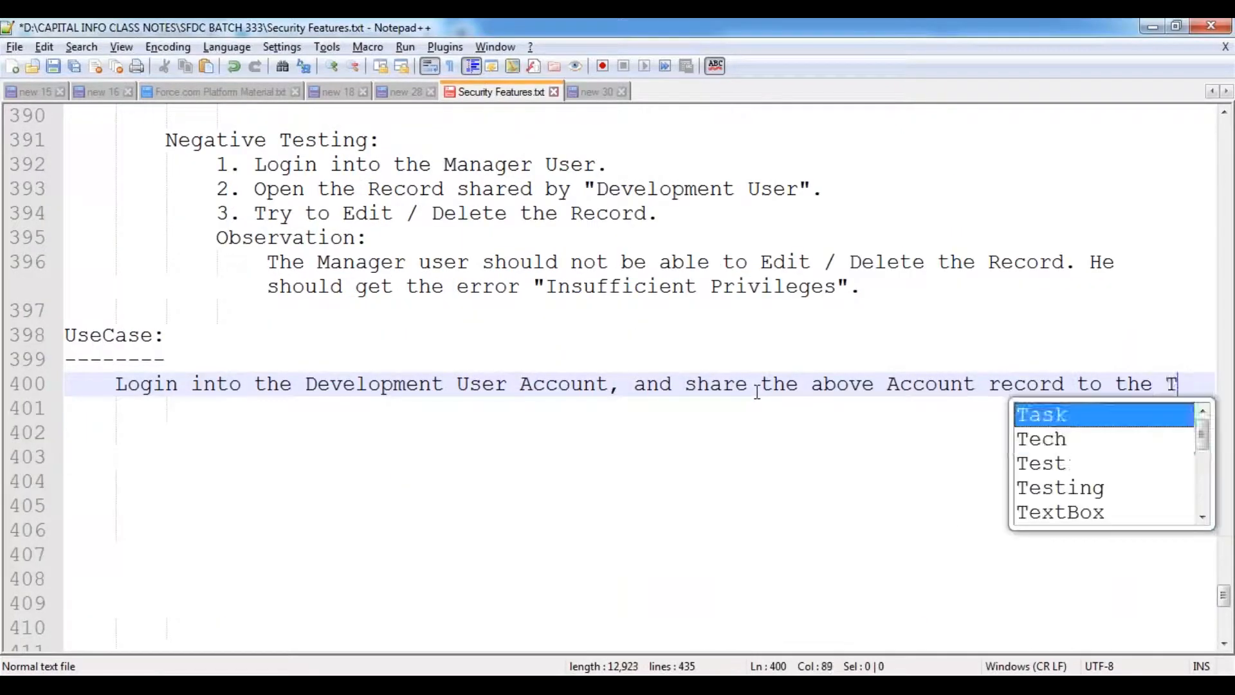
pyautogui.write('esting Us')
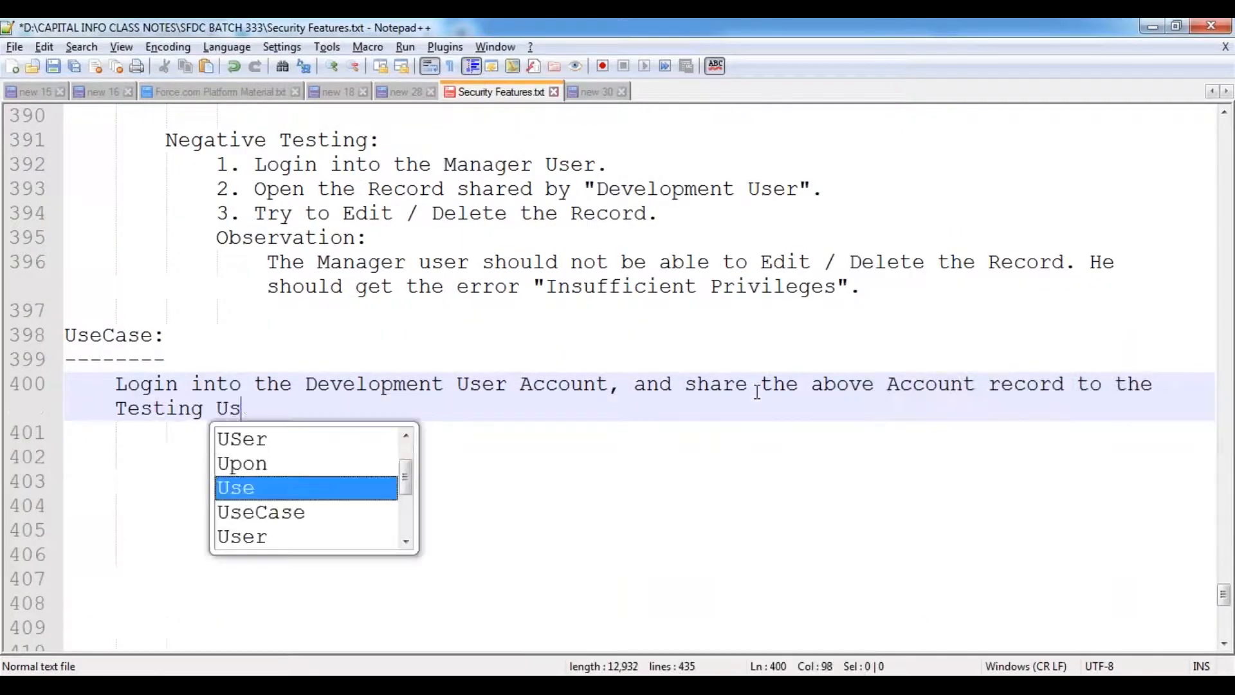
pyautogui.write('er with ')
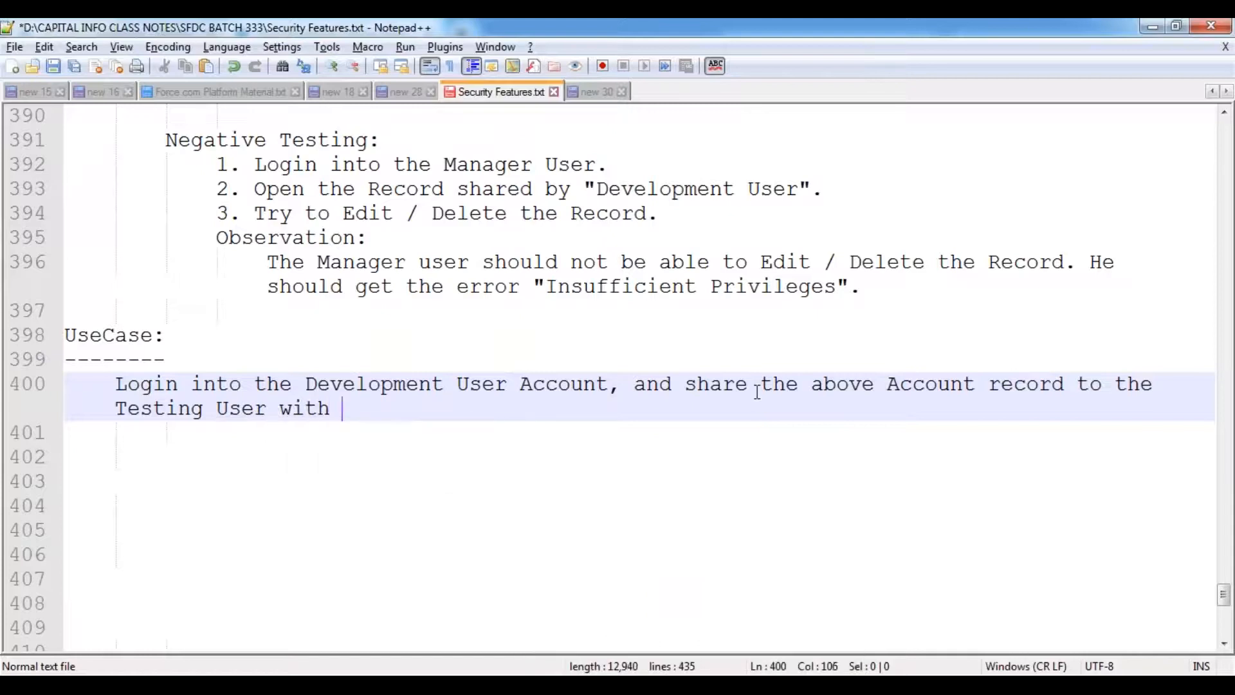
pyautogui.write('"R')
pyautogui.write('a')
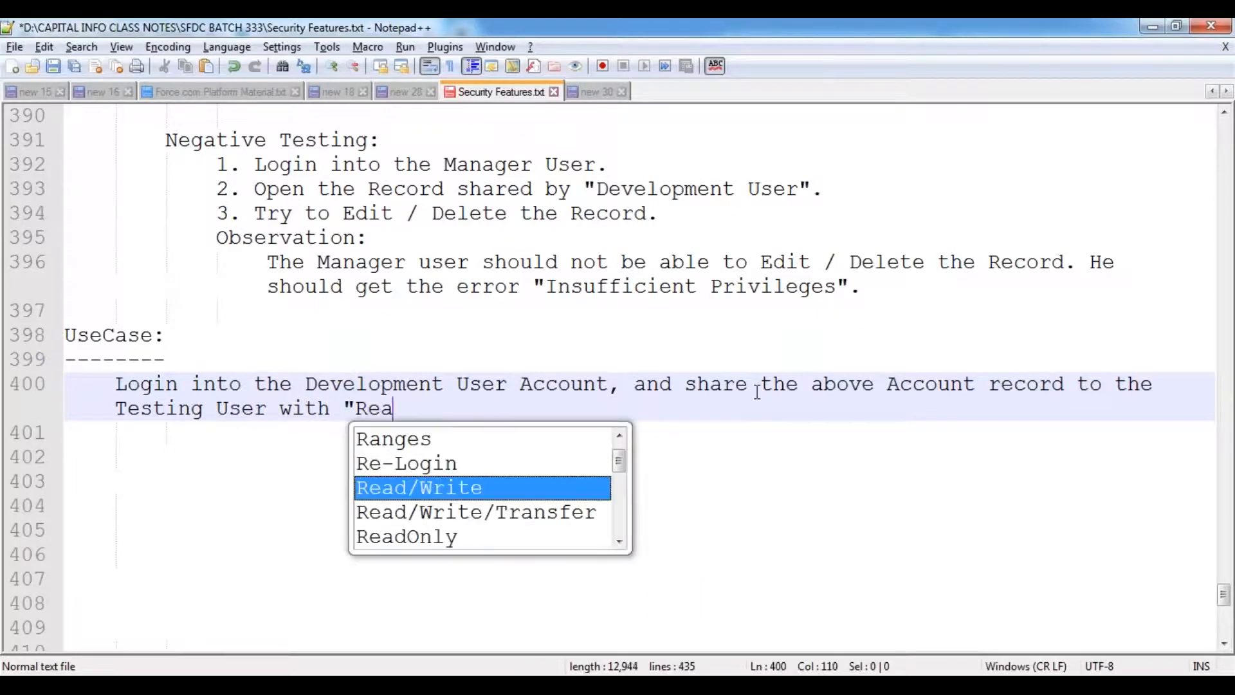
pyautogui.press('Return')
pyautogui.write('" acce')
pyautogui.press('Return')
pyautogui.write('.')
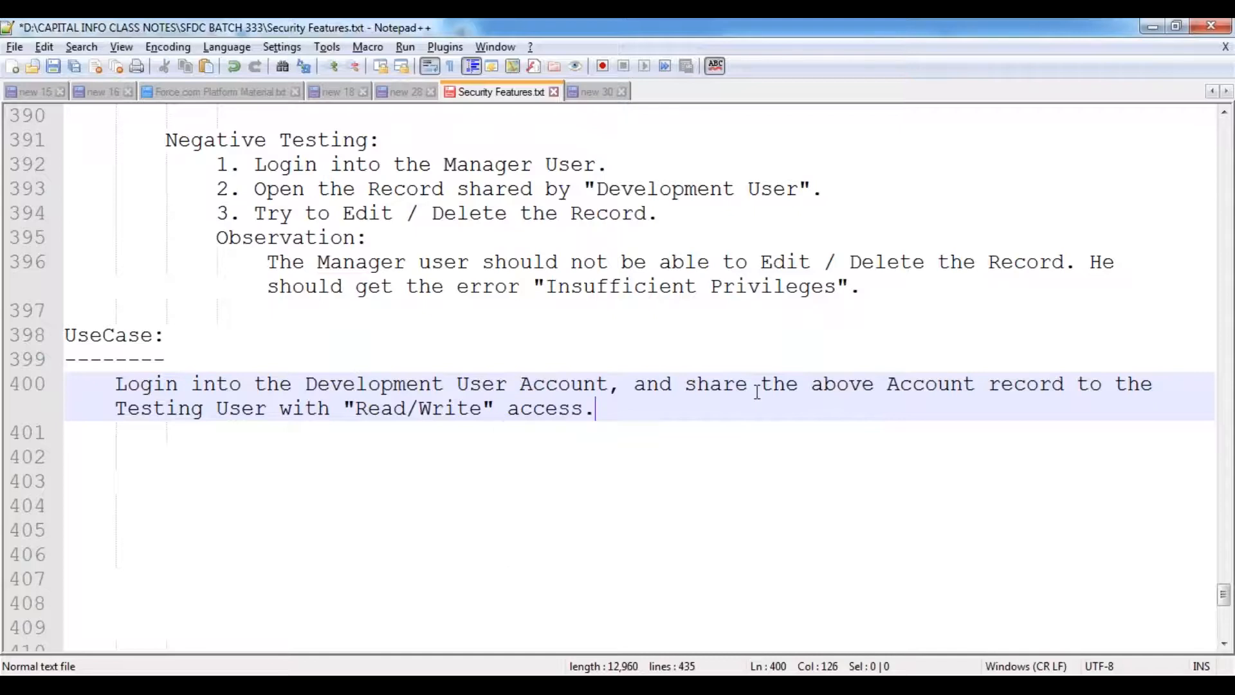
pyautogui.press('Return')
pyautogui.press('Return')
pyautogui.hotkey('ctrl', 's')
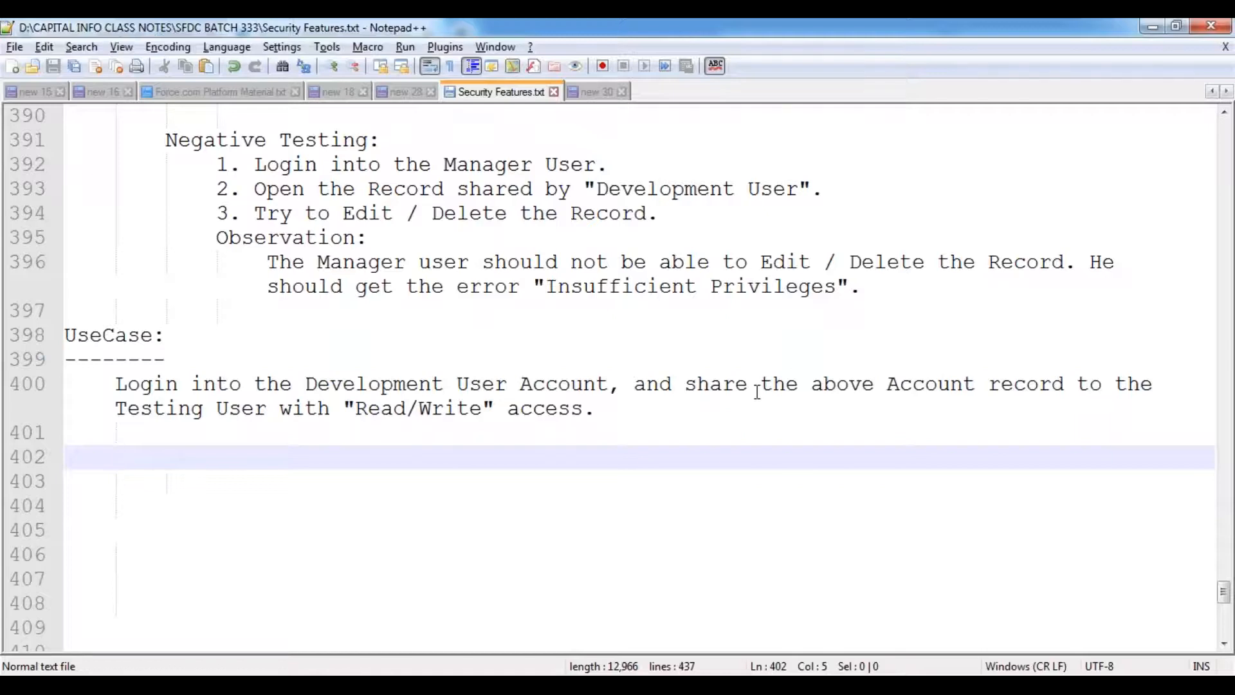
# - In new 30, add 'Account : Manual Sharing Account' after the CTO line
pyautogui.click(607, 94)
pyautogui.click(651, 243)
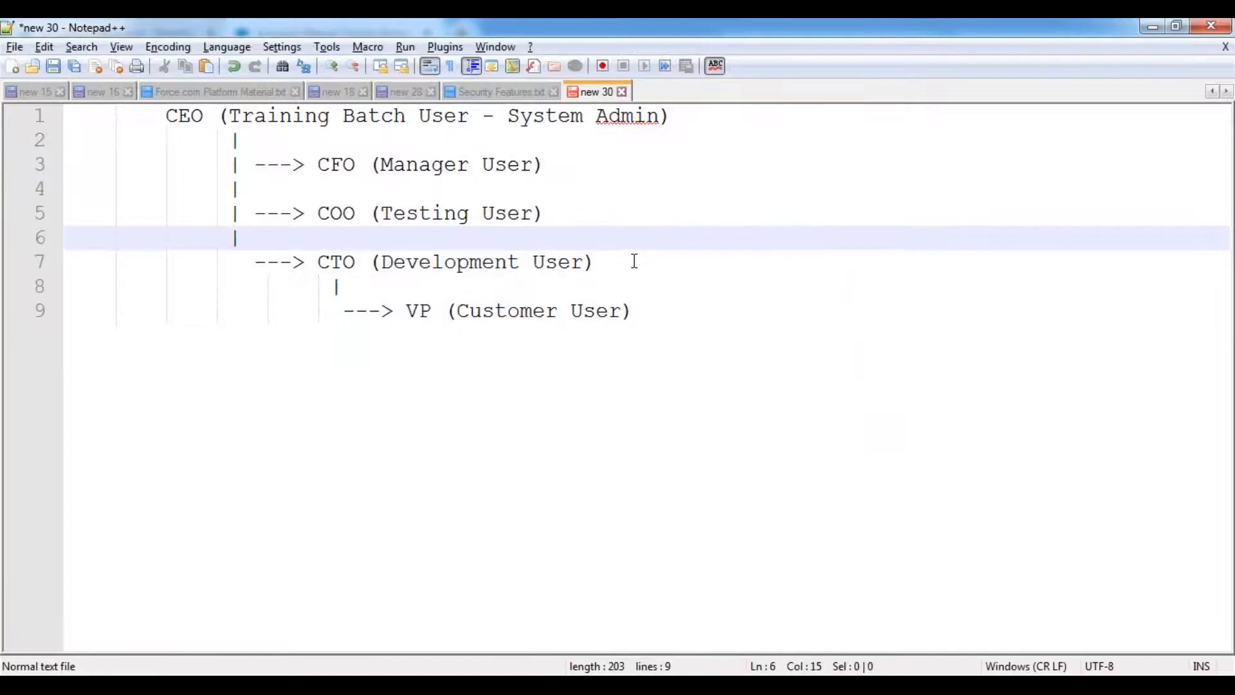
pyautogui.click(610, 263)
pyautogui.press('Tab')
pyautogui.write('Accou')
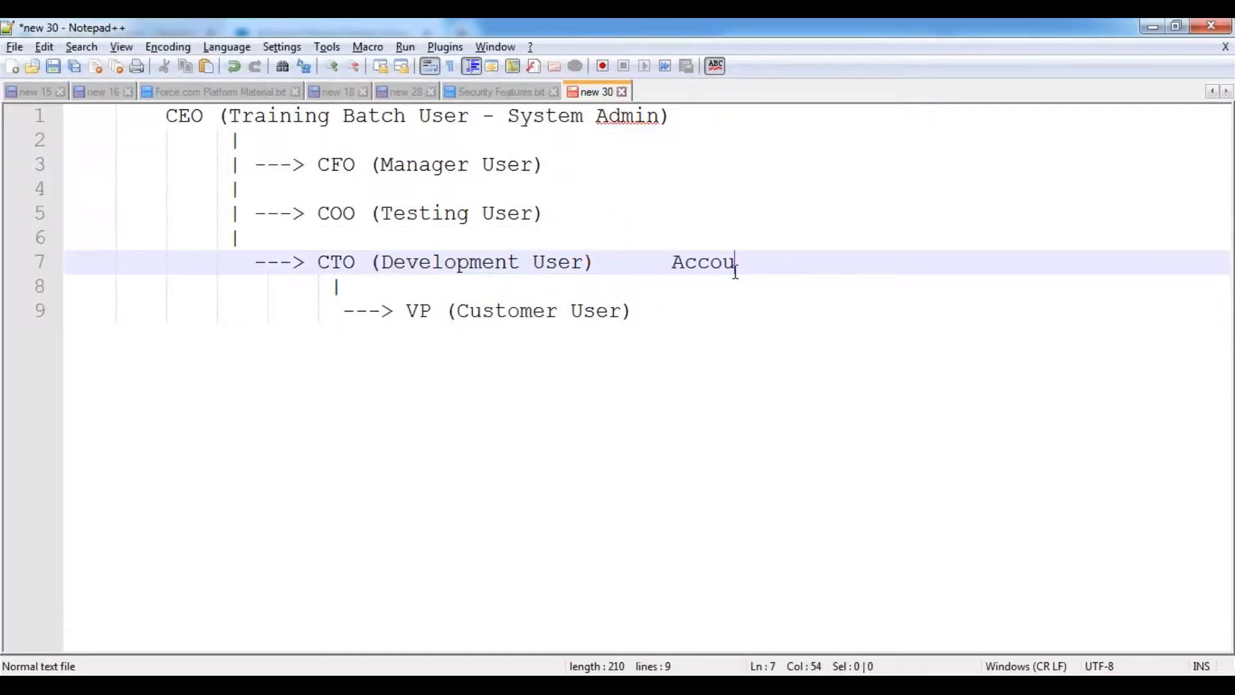
pyautogui.write('nt : Manual Sharing A')
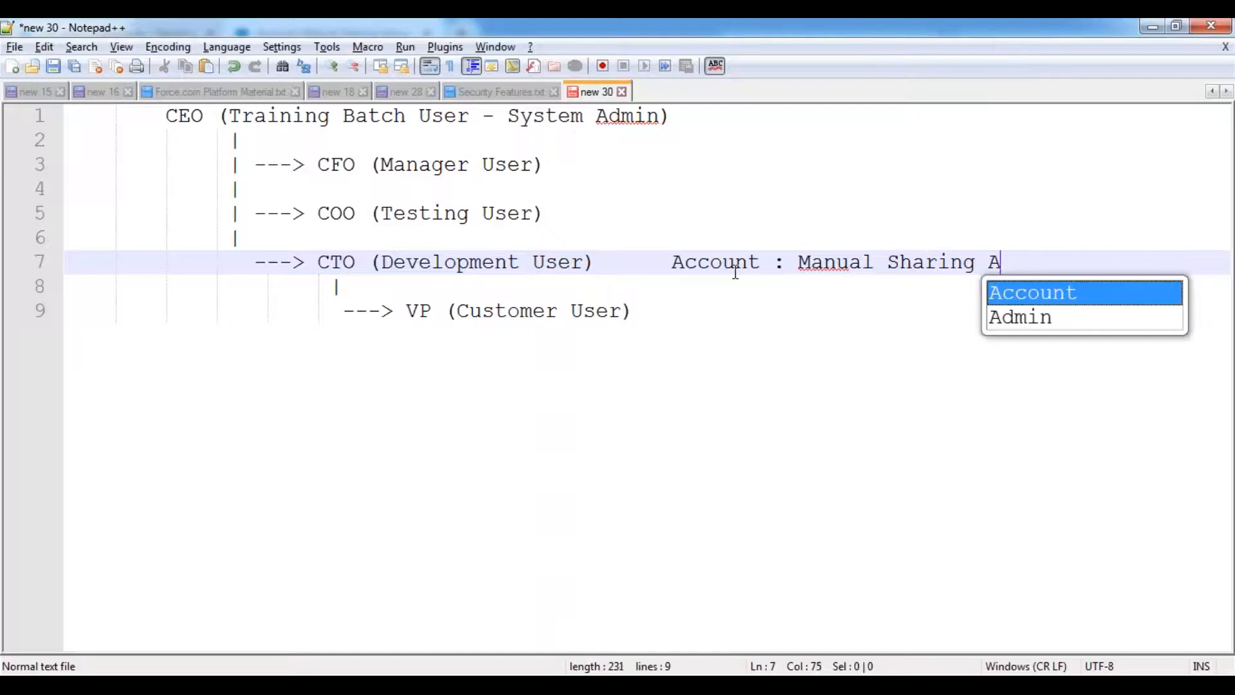
pyautogui.write('cc')
pyautogui.press('Return')
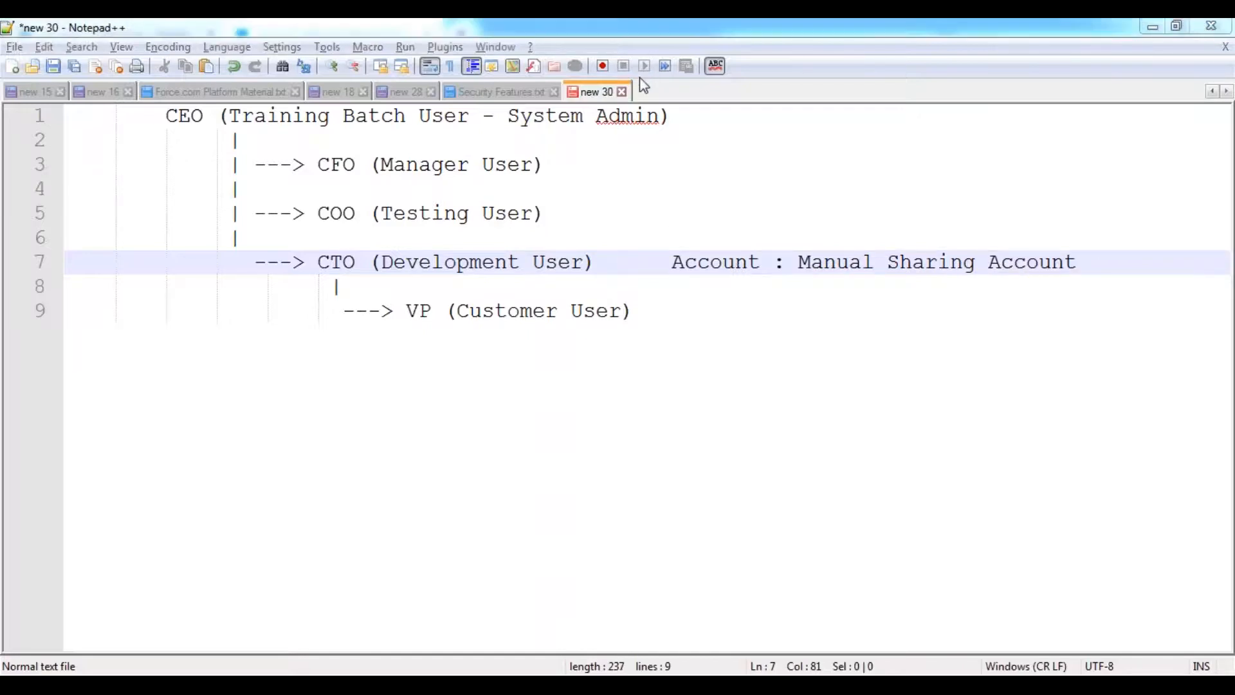
# - Draw red arrows from the account to Manager User labelled R.O and Testing User labelled R/W
pyautogui.moveTo(882, 249)
pyautogui.mouseDown()
pyautogui.moveTo(737, 172)
pyautogui.moveTo(558, 170)
pyautogui.moveTo(575, 174)
pyautogui.mouseUp()
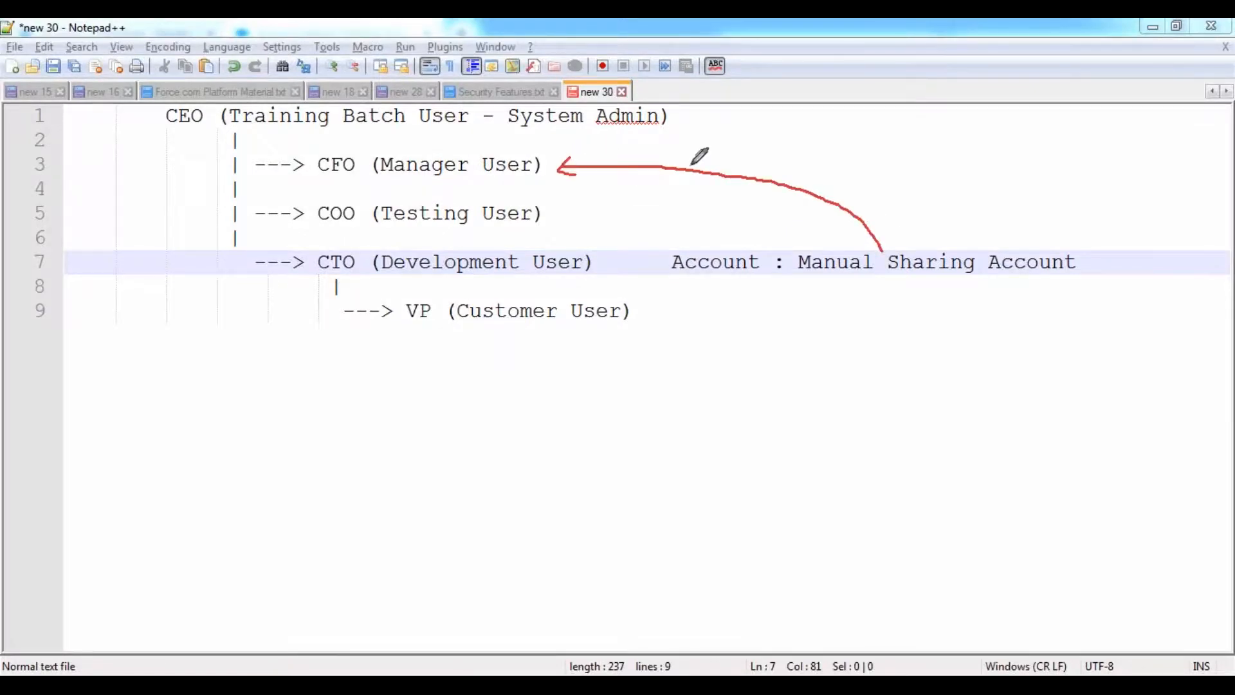
pyautogui.moveTo(716, 171)
pyautogui.mouseDown()
pyautogui.moveTo(712, 153)
pyautogui.moveTo(730, 166)
pyautogui.moveTo(748, 154)
pyautogui.moveTo(743, 142)
pyautogui.mouseUp()
pyautogui.click(732, 157)
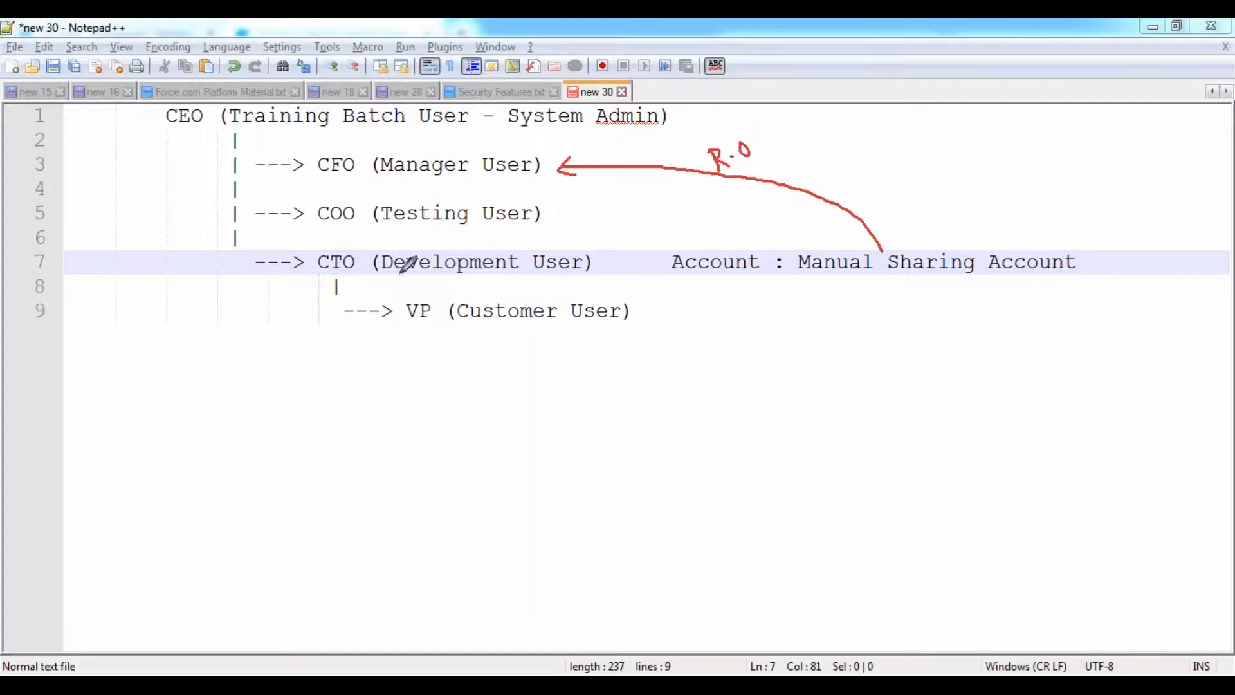
pyautogui.moveTo(867, 272)
pyautogui.mouseDown()
pyautogui.moveTo(868, 297)
pyautogui.moveTo(755, 339)
pyautogui.moveTo(714, 338)
pyautogui.moveTo(539, 217)
pyautogui.moveTo(546, 243)
pyautogui.mouseUp()
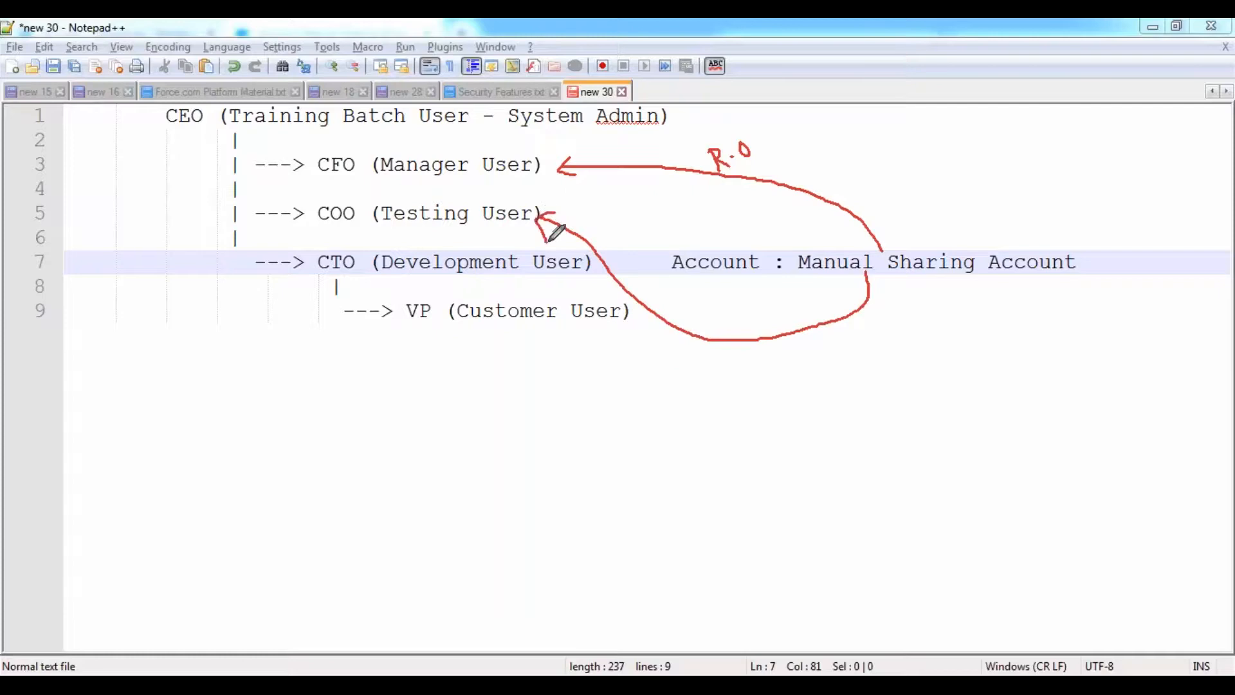
pyautogui.moveTo(718, 307)
pyautogui.mouseDown()
pyautogui.moveTo(724, 328)
pyautogui.moveTo(721, 316)
pyautogui.moveTo(754, 342)
pyautogui.moveTo(768, 288)
pyautogui.mouseUp()
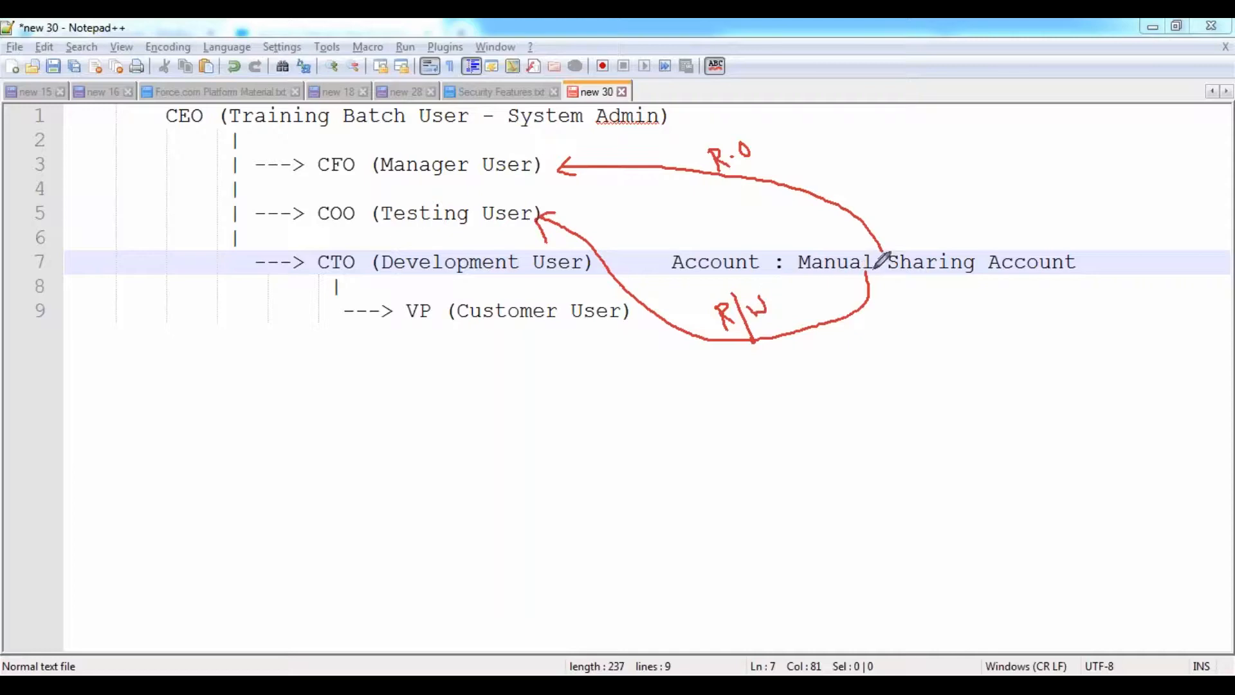
# - Underline Manual Sharing Account and the Manager, Testing and Development User lines, and box the CFO/COO/CTO lines
pyautogui.moveTo(800, 280); pyautogui.dragTo(1043, 281)
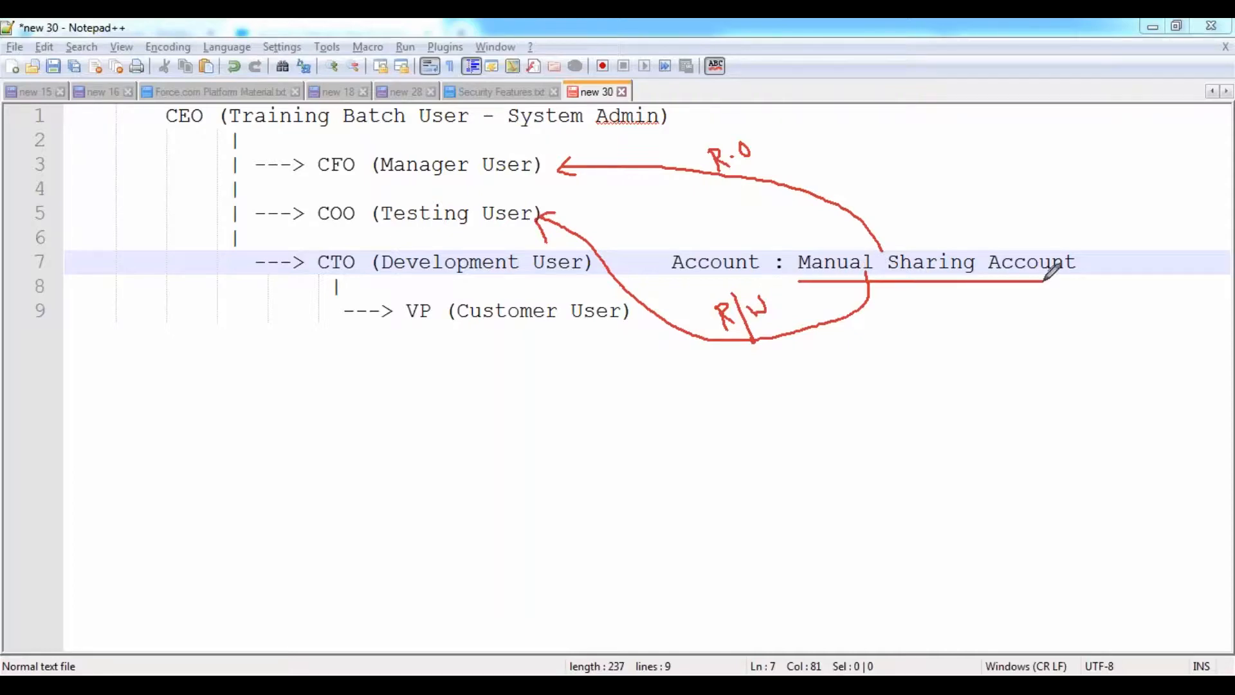
pyautogui.moveTo(331, 185); pyautogui.dragTo(487, 185)
pyautogui.moveTo(353, 236); pyautogui.dragTo(534, 241)
pyautogui.moveTo(398, 281); pyautogui.dragTo(553, 285)
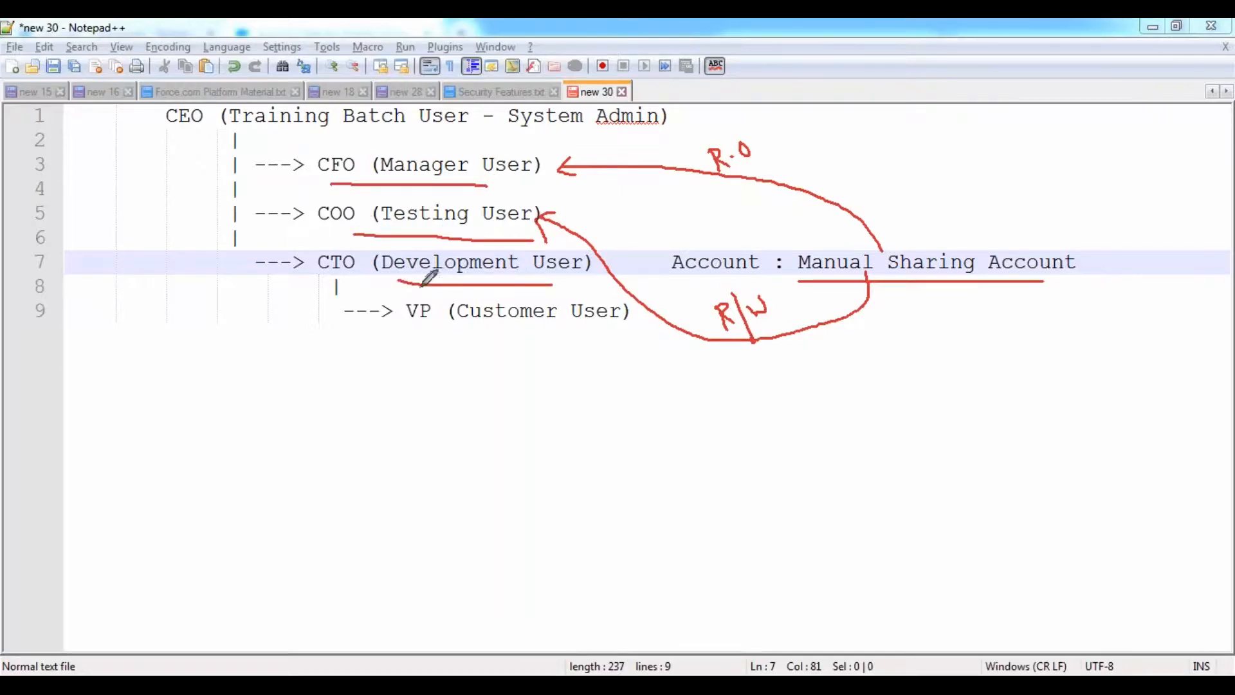
pyautogui.moveTo(394, 281); pyautogui.dragTo(579, 273)
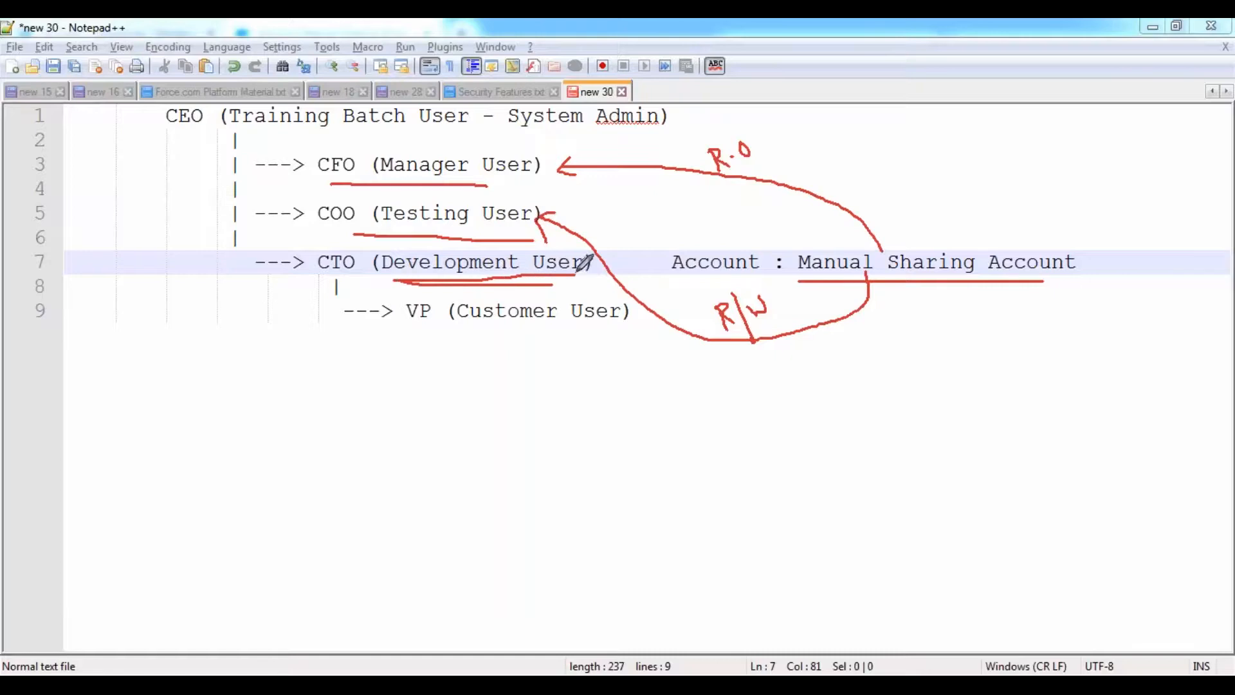
pyautogui.moveTo(458, 182); pyautogui.dragTo(546, 185)
pyautogui.moveTo(365, 236); pyautogui.dragTo(557, 234)
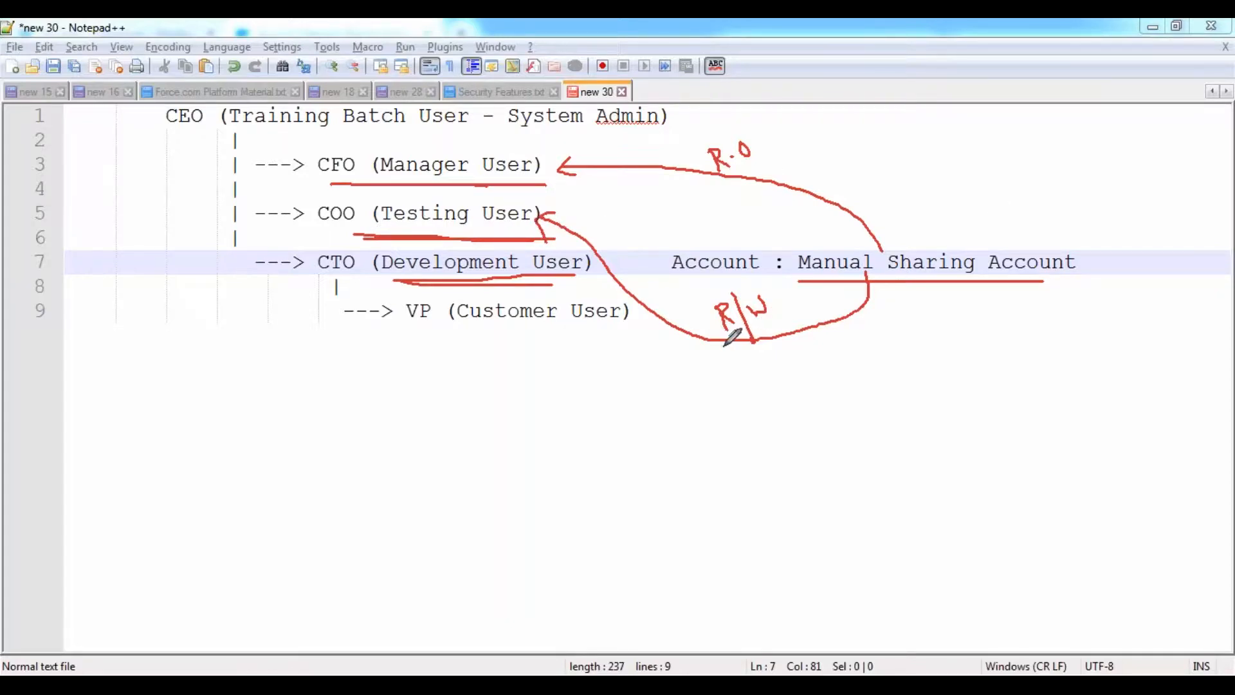
pyautogui.moveTo(755, 321); pyautogui.dragTo(783, 315)
pyautogui.moveTo(795, 284); pyautogui.dragTo(1057, 290)
pyautogui.moveTo(312, 138)
pyautogui.mouseDown()
pyautogui.moveTo(320, 283)
pyautogui.moveTo(582, 271)
pyautogui.moveTo(623, 157)
pyautogui.moveTo(501, 132)
pyautogui.moveTo(299, 136)
pyautogui.mouseUp()
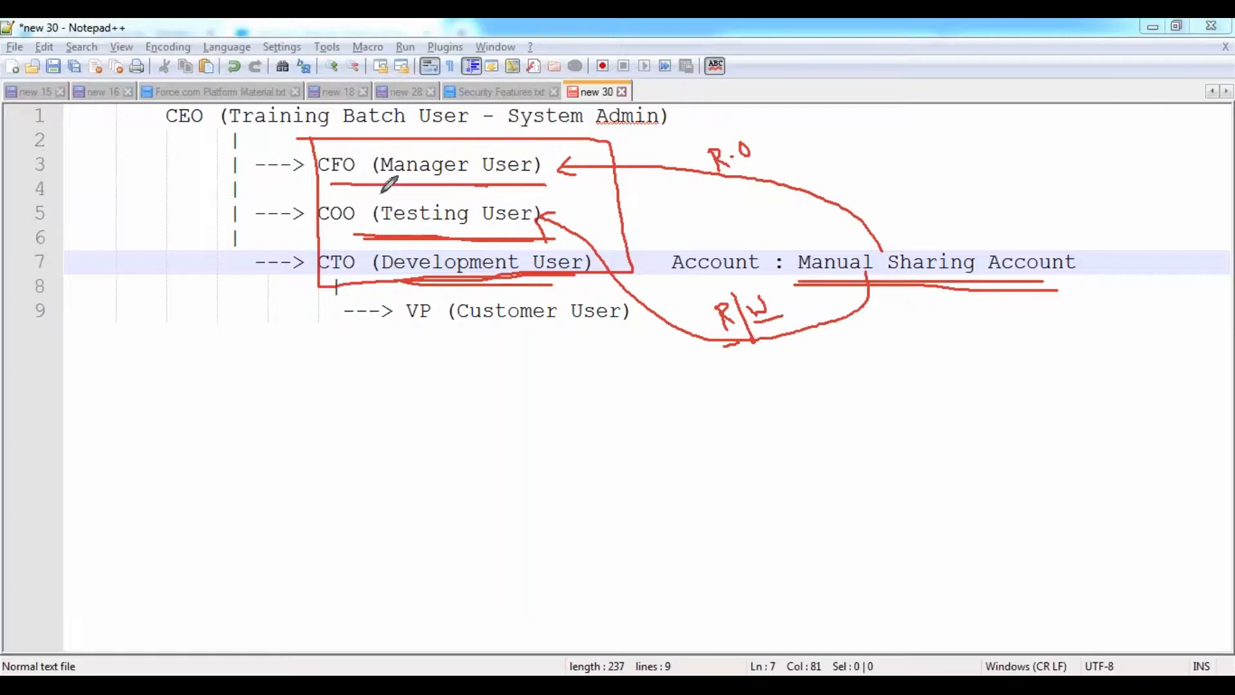
pyautogui.moveTo(323, 183); pyautogui.dragTo(552, 184)
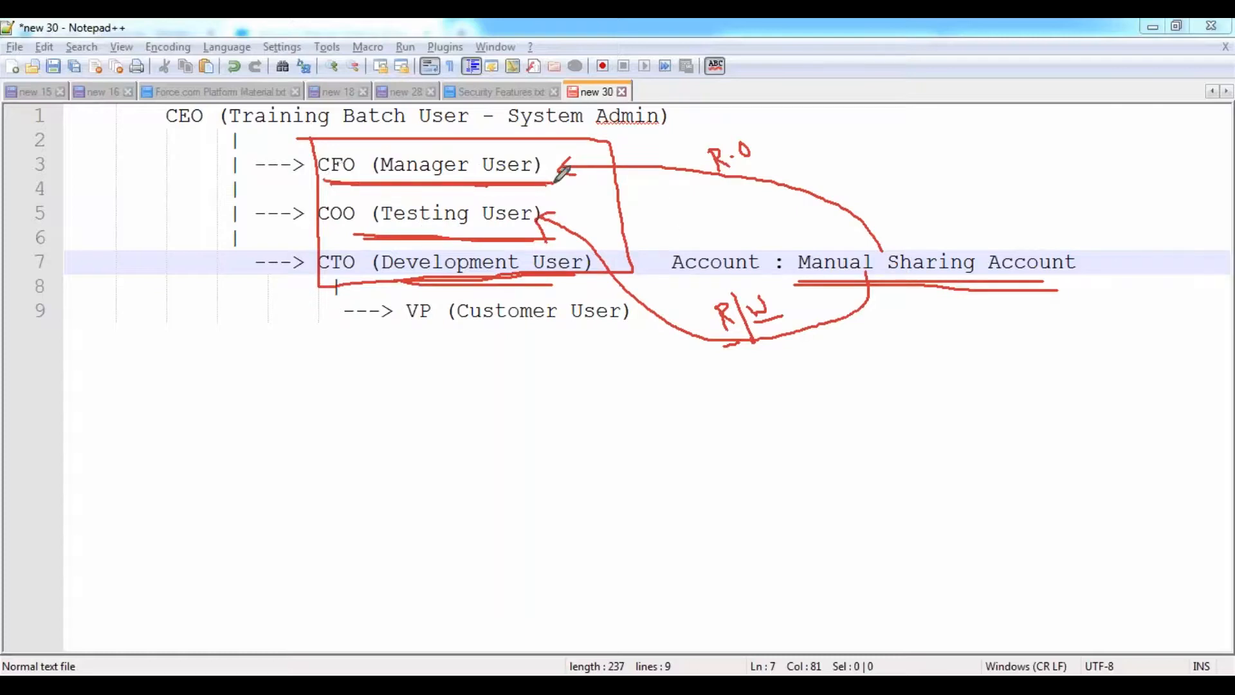
pyautogui.moveTo(325, 236); pyautogui.dragTo(568, 230)
pyautogui.moveTo(317, 281); pyautogui.dragTo(624, 279)
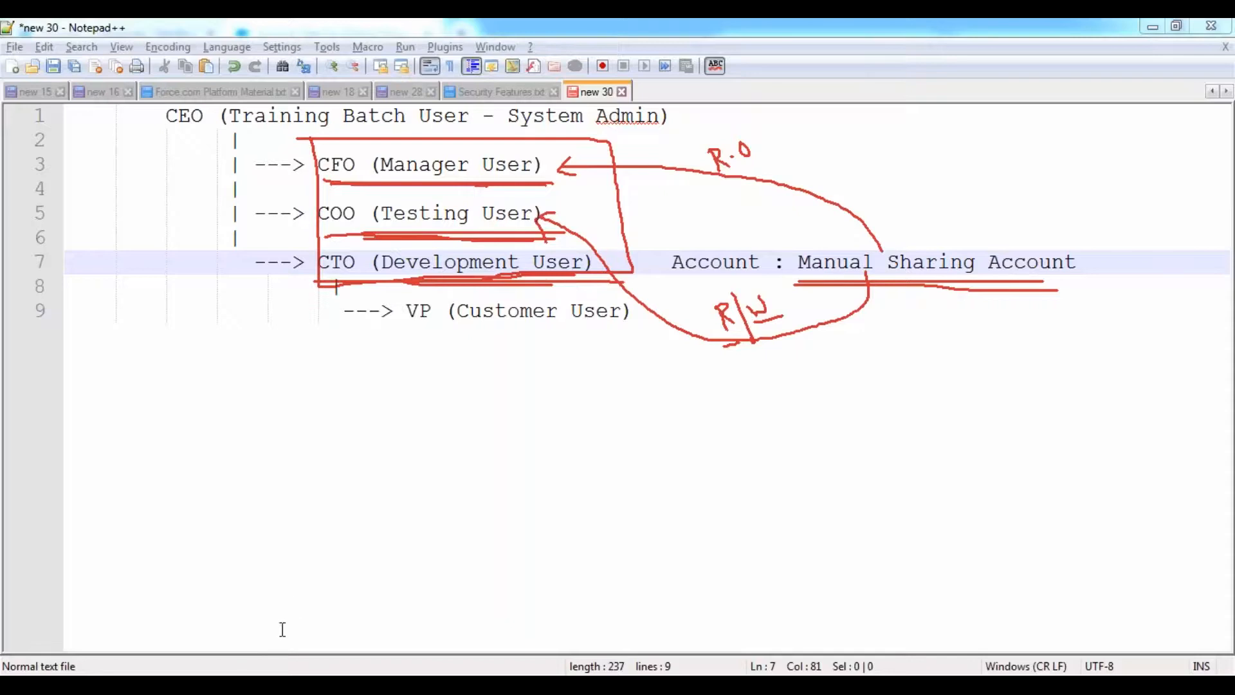
pyautogui.click(361, 539)
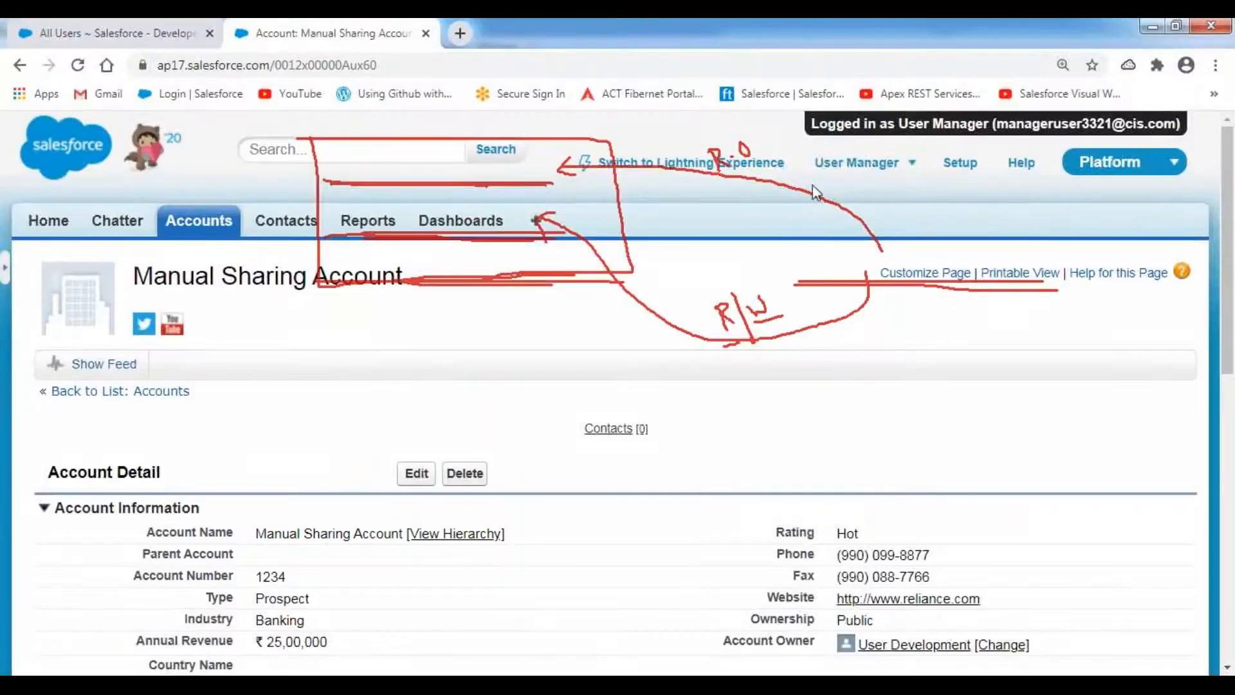
# - Log out of User Manager, clear the screen annotations, and log in as User Development
pyautogui.click(910, 170)
pyautogui.click(732, 308)
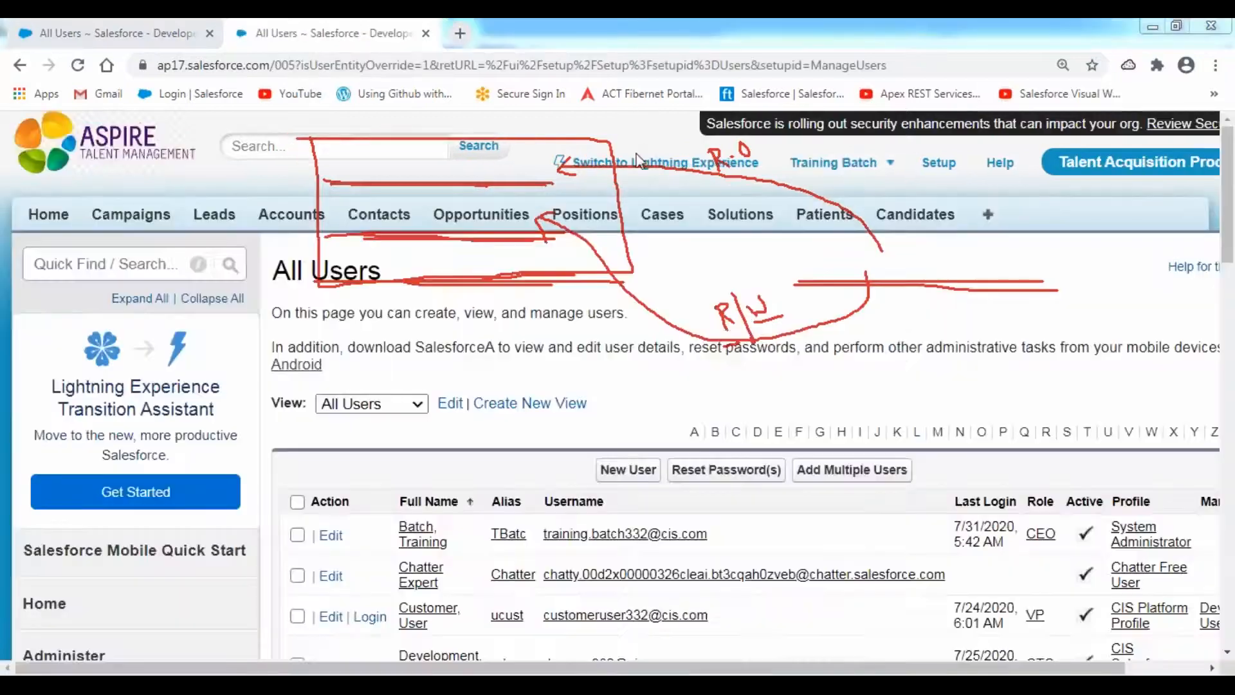
pyautogui.click(636, 154)
pyautogui.click(544, 311)
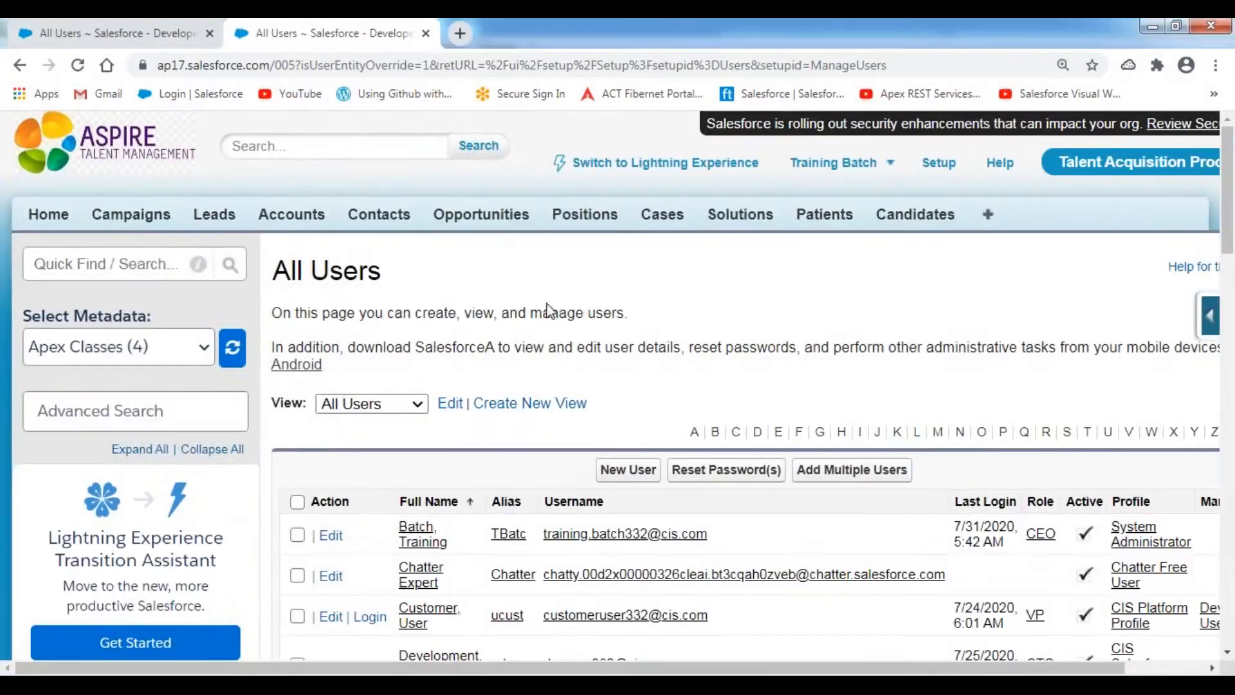
pyautogui.scroll(-4, 495, 317)
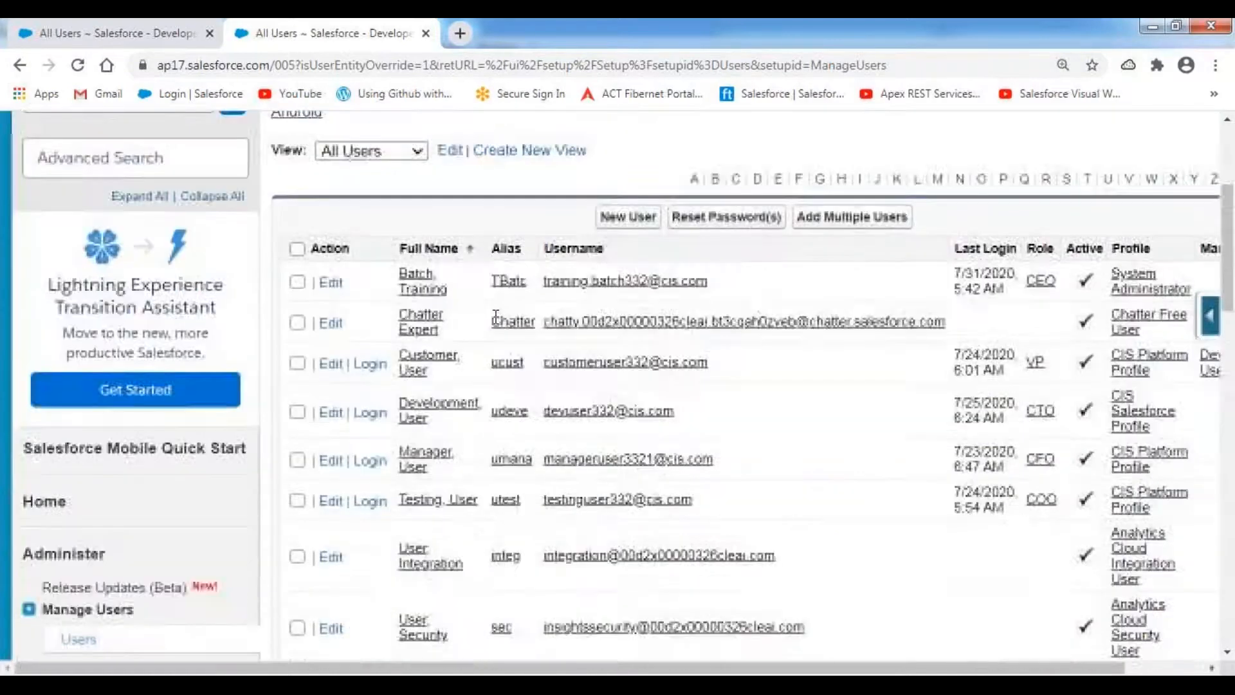
pyautogui.click(369, 394)
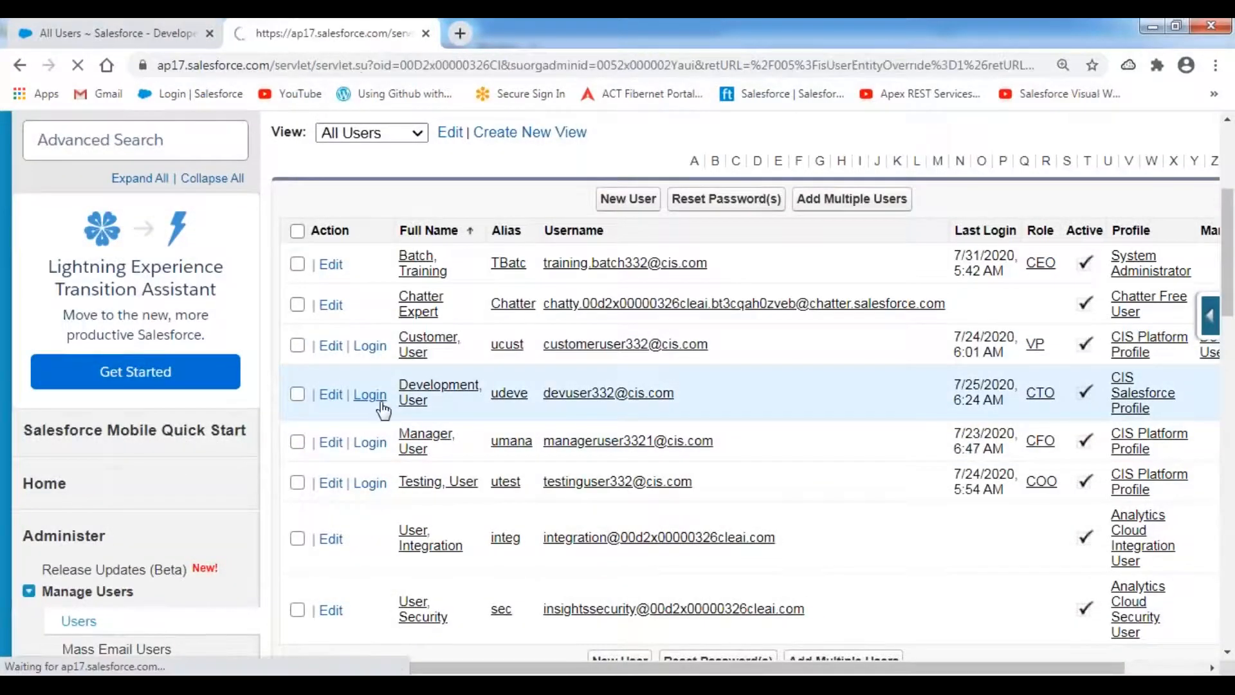
# - Close the old user list tab and open the Manual Sharing Account record
pyautogui.rightClick(118, 36)
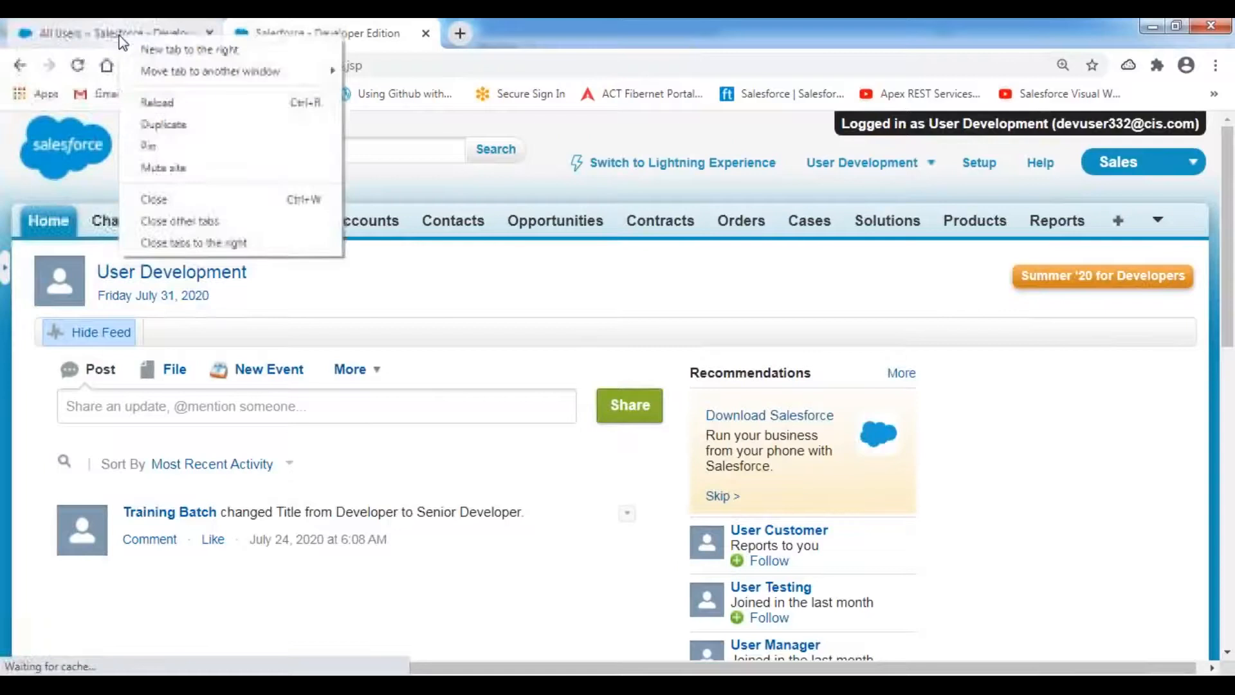
pyautogui.click(153, 207)
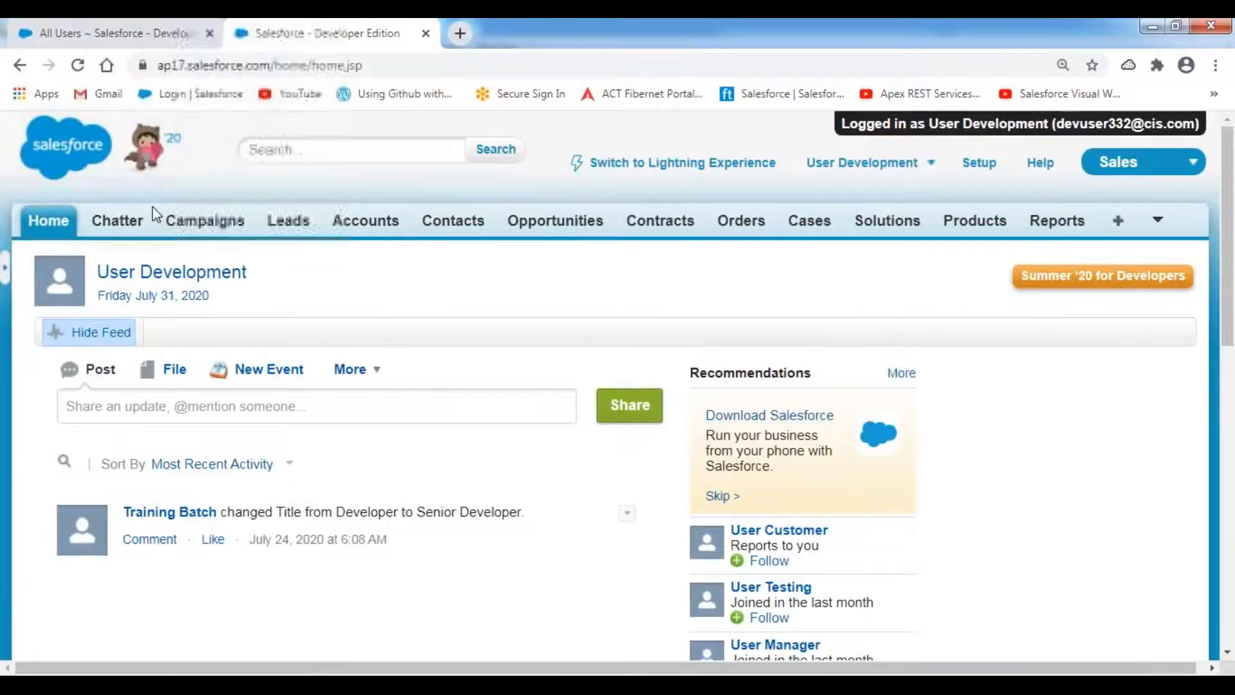
pyautogui.click(358, 225)
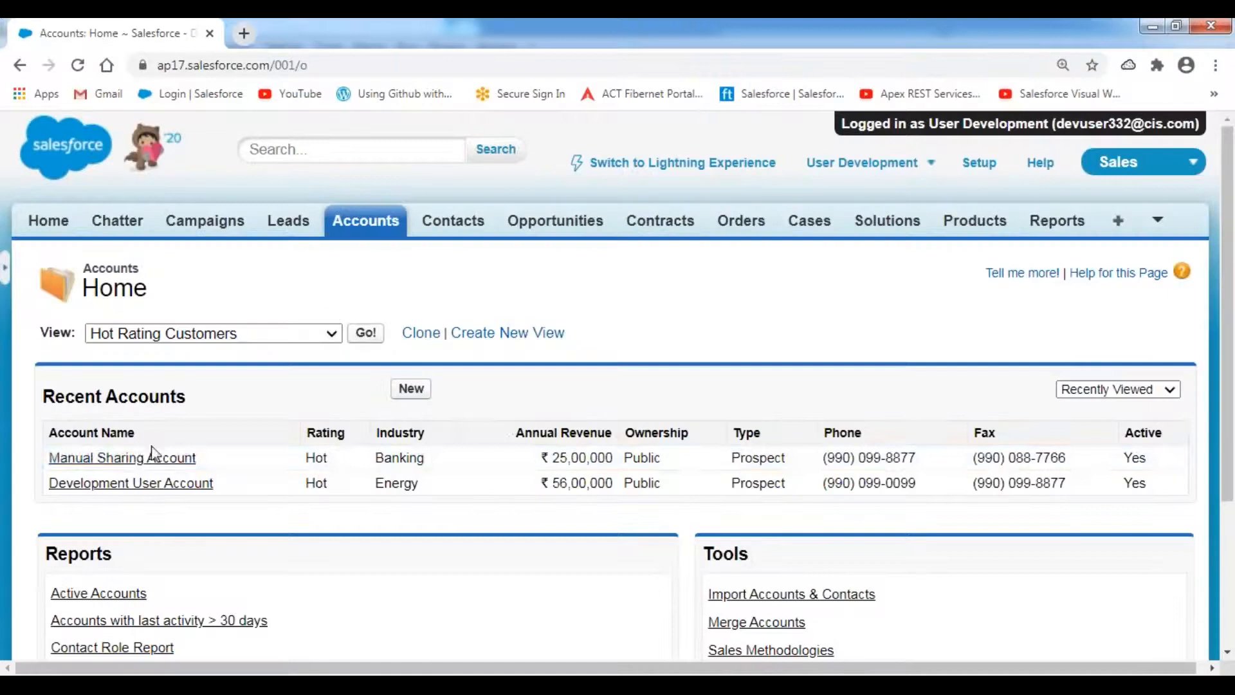
pyautogui.click(154, 459)
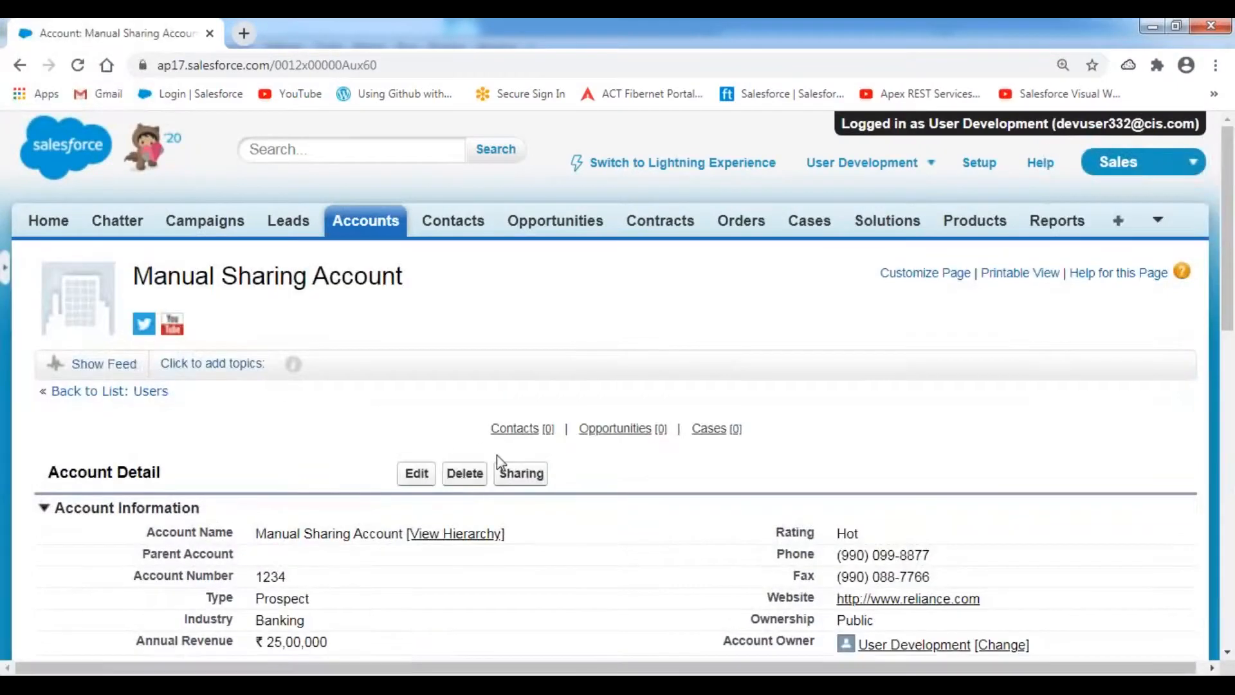
# - Add a new sharing entry for the account with User Testing in the Share With list
pyautogui.click(525, 479)
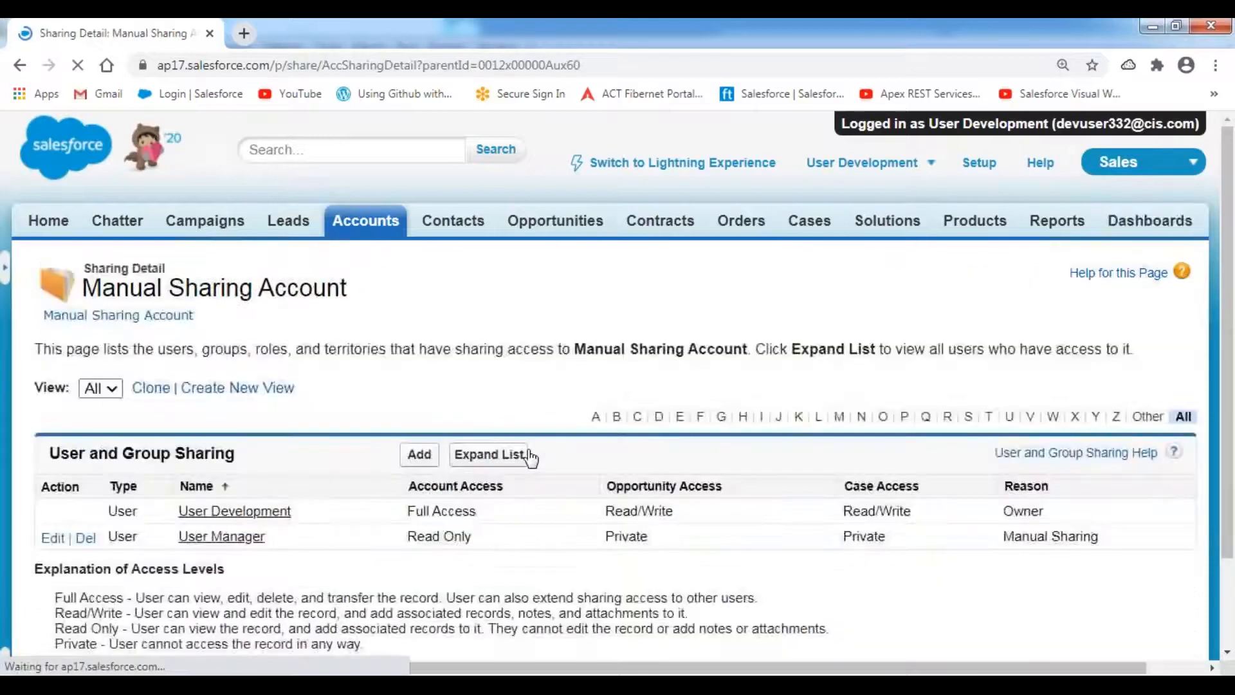
pyautogui.scroll(-2, 404, 365)
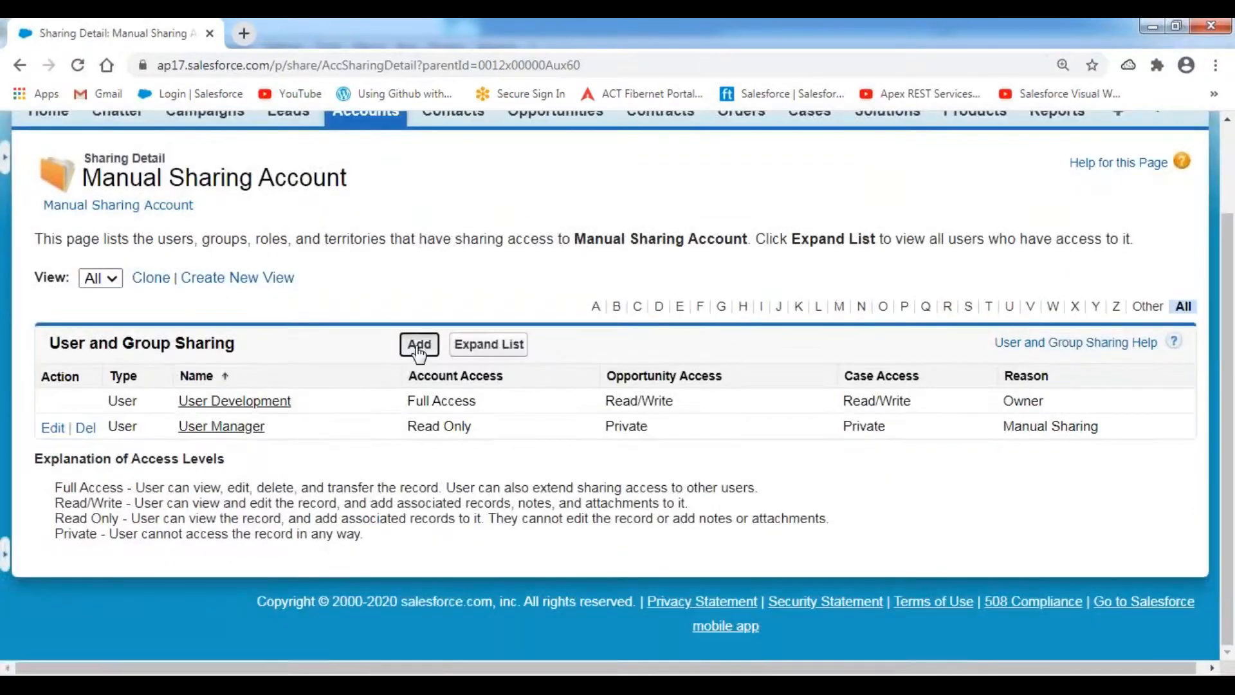
pyautogui.click(419, 345)
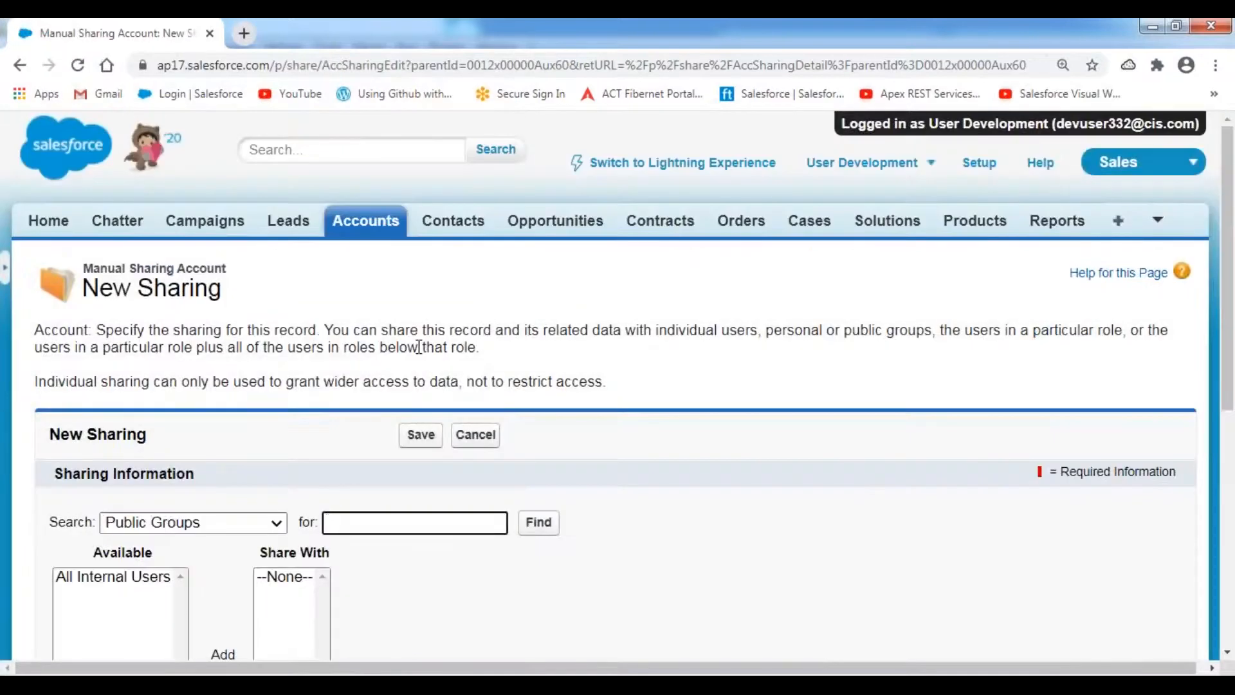
pyautogui.scroll(-5, 419, 348)
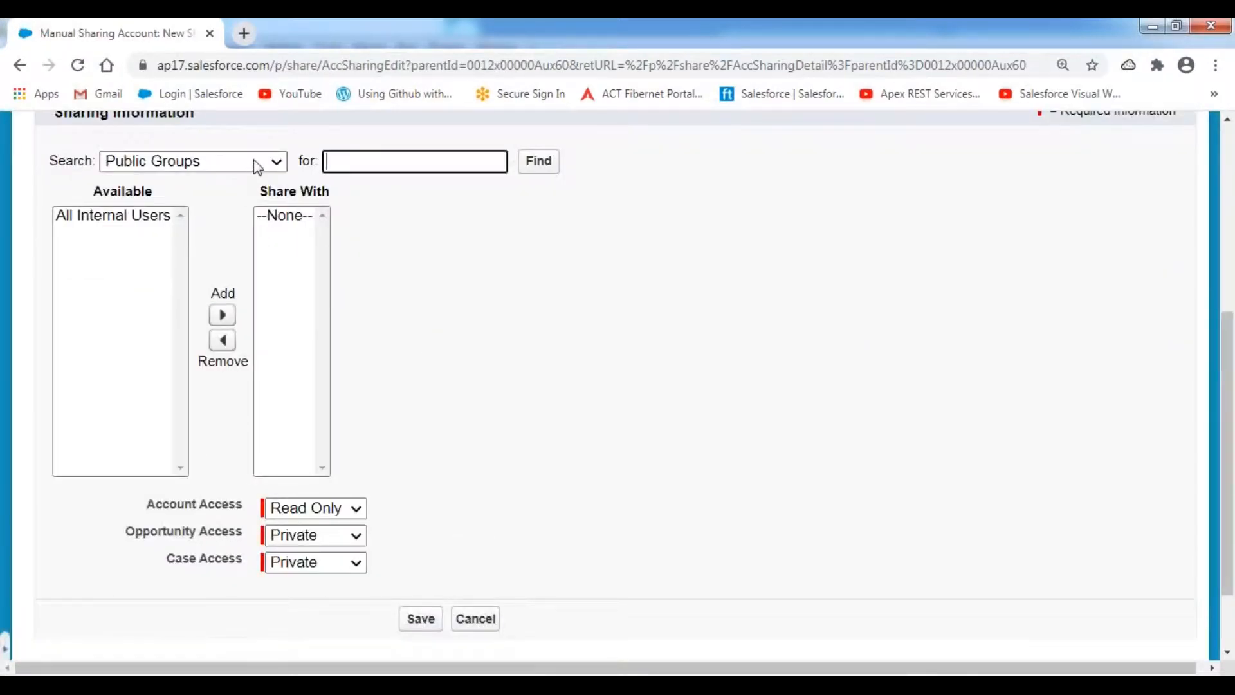
pyautogui.click(254, 162)
pyautogui.click(136, 241)
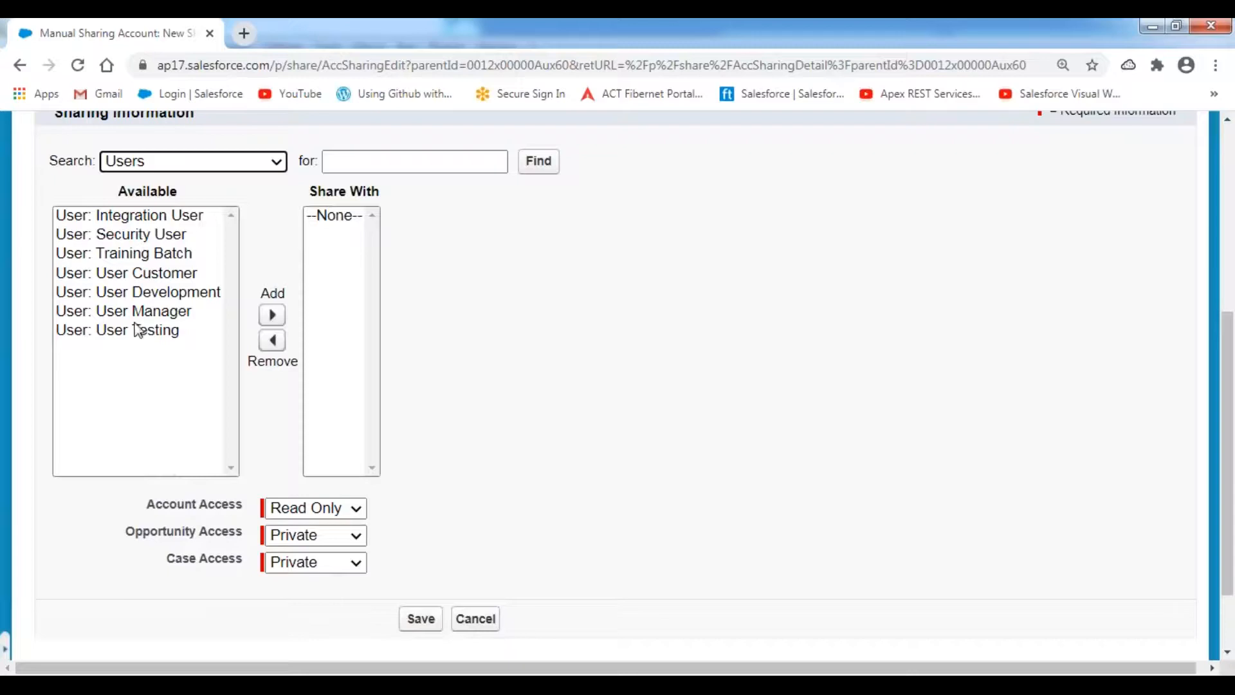
pyautogui.click(147, 331)
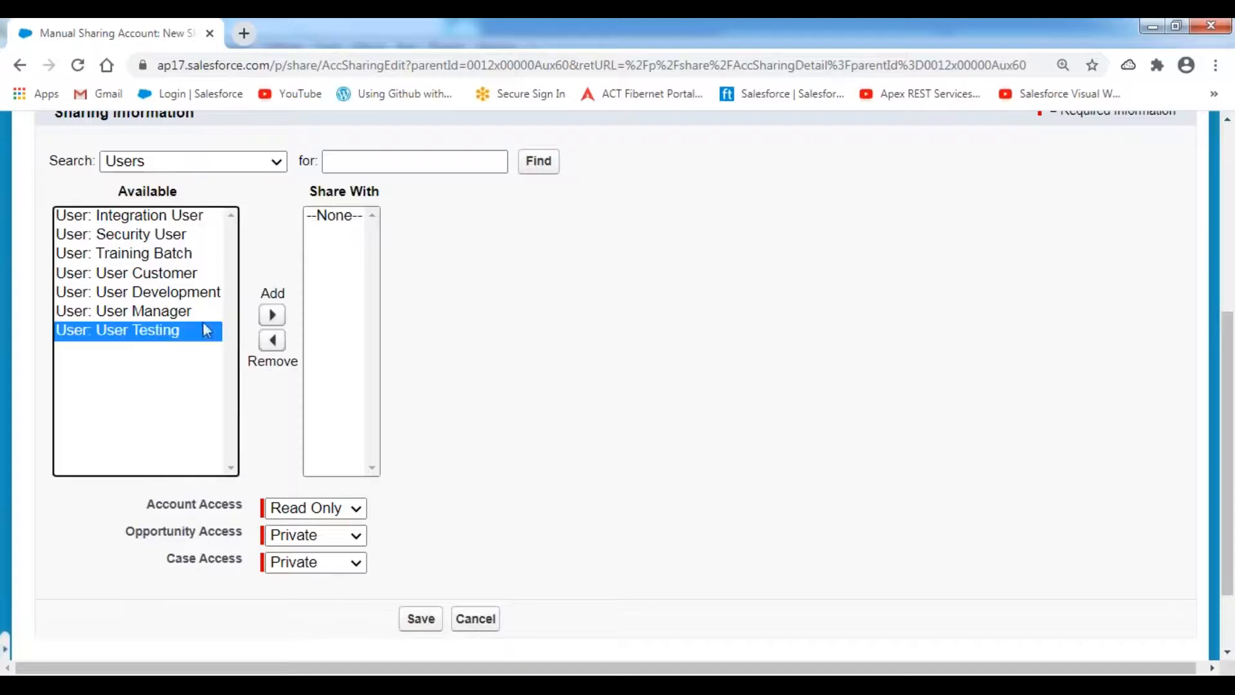
pyautogui.click(272, 315)
# - Give User Testing Read/Write account access and save the sharing entry
pyautogui.scroll(-2, 634, 408)
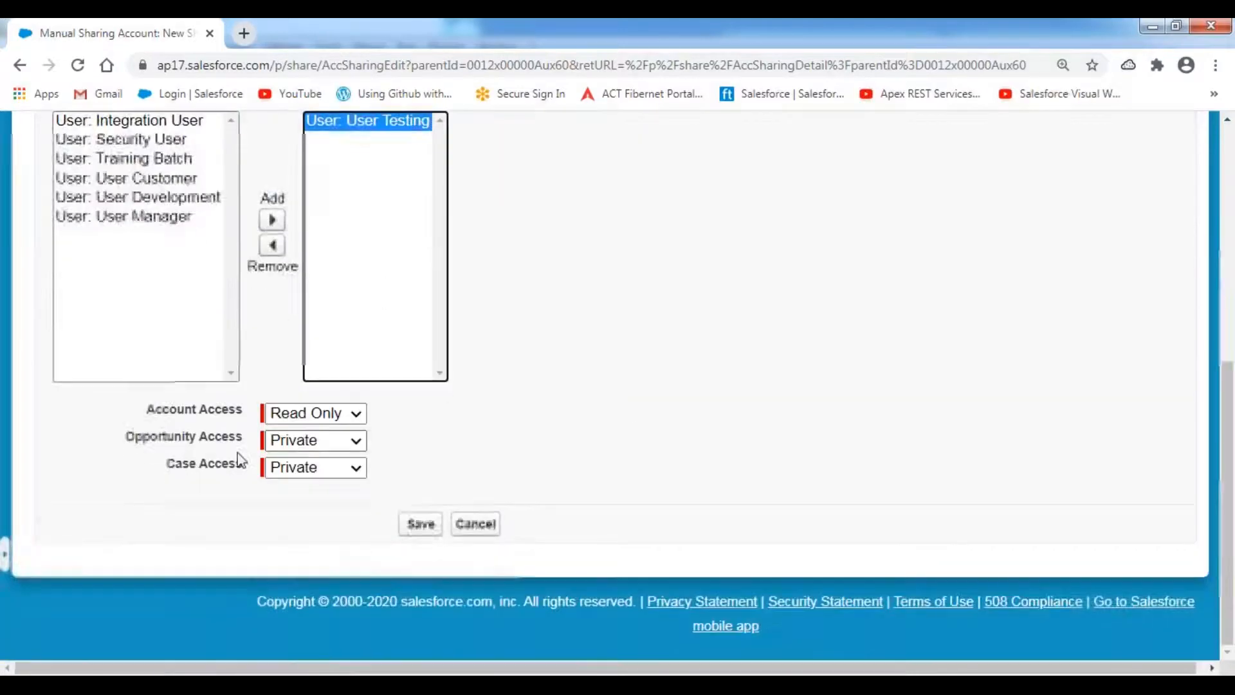
pyautogui.moveTo(149, 415); pyautogui.dragTo(243, 415)
pyautogui.click(356, 414)
pyautogui.click(311, 452)
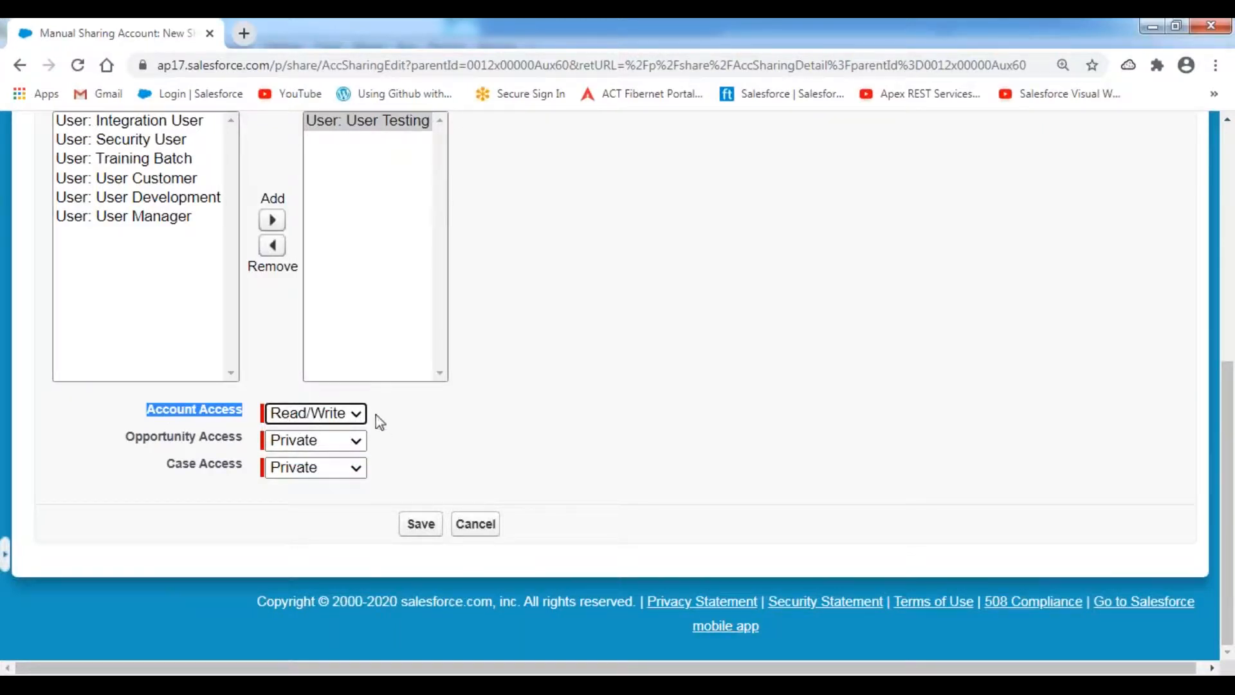
pyautogui.click(422, 528)
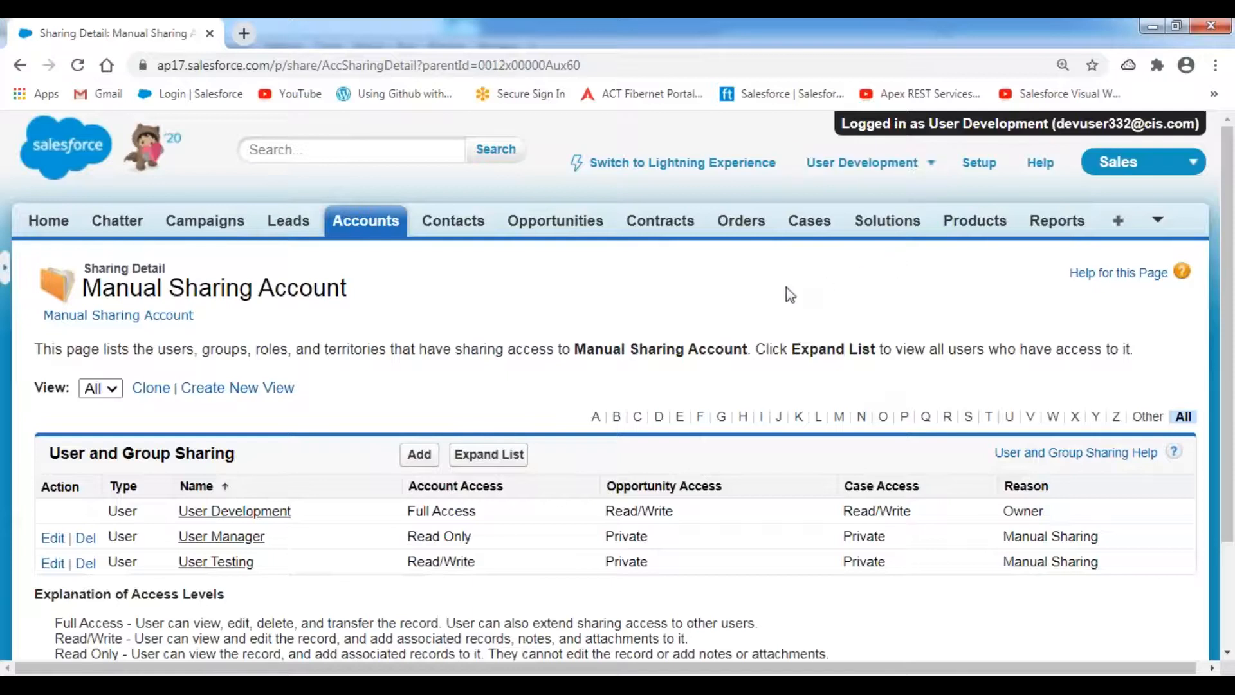
# - Log out of User Development and log in as User Testing from the All Users list
pyautogui.click(932, 164)
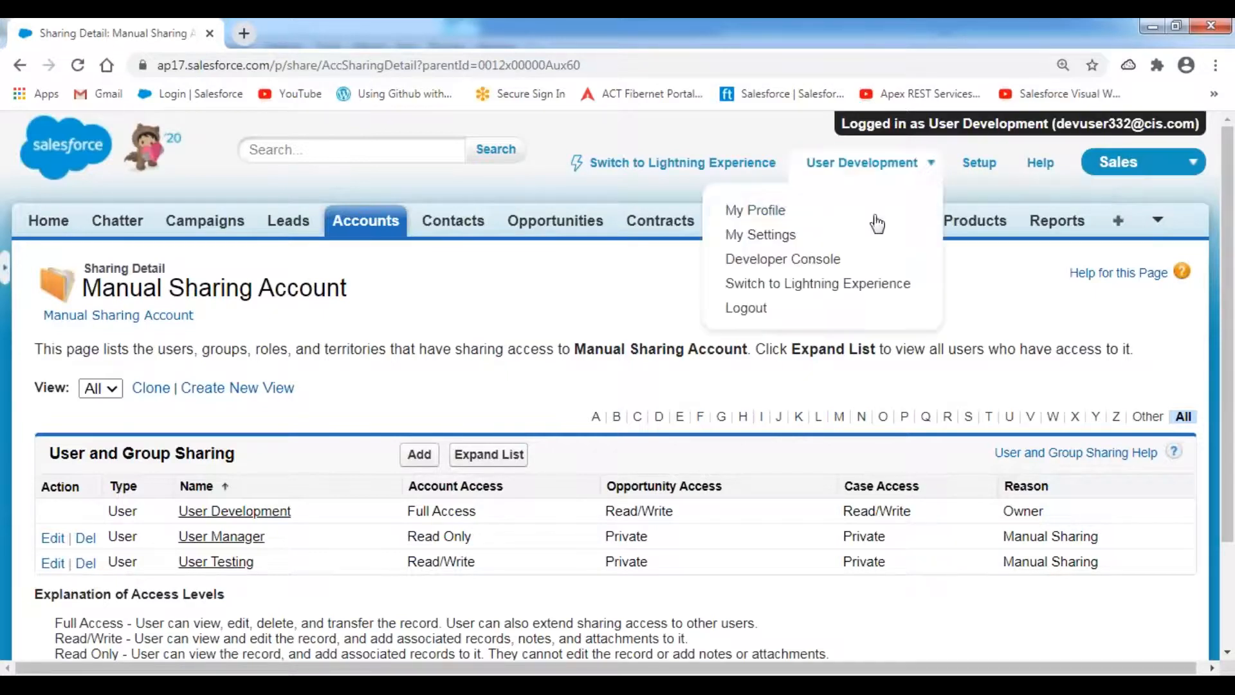
pyautogui.click(755, 315)
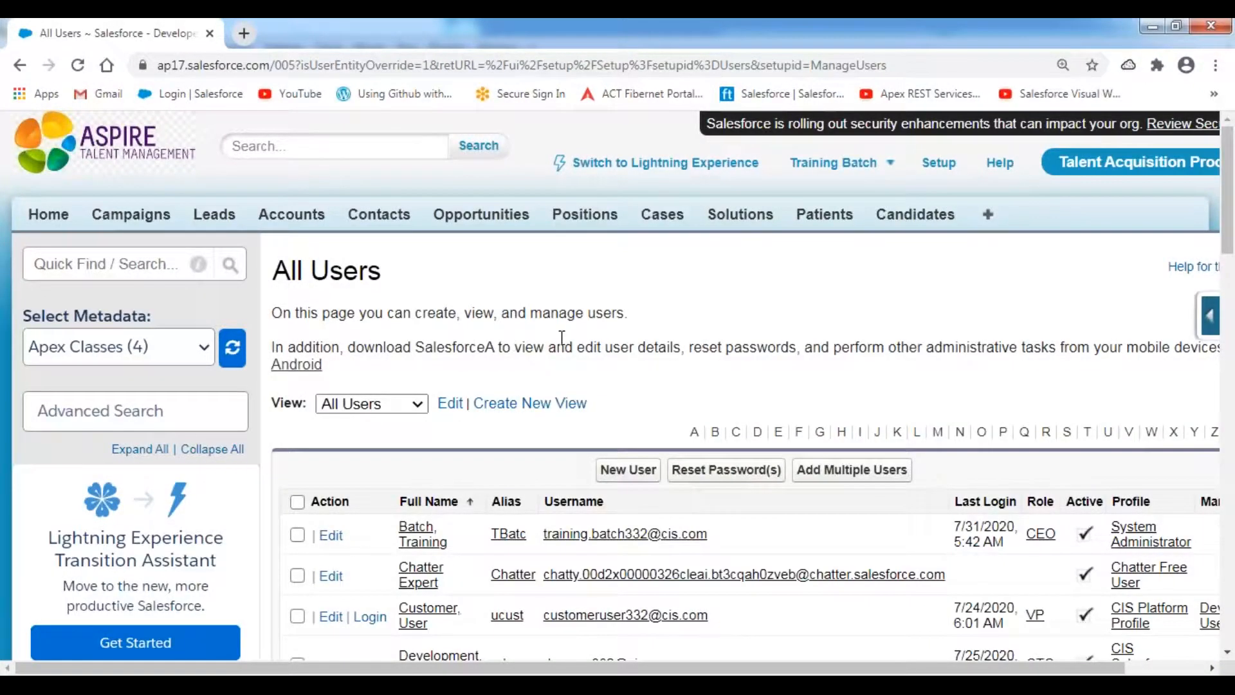
pyautogui.scroll(-1, 620, 311)
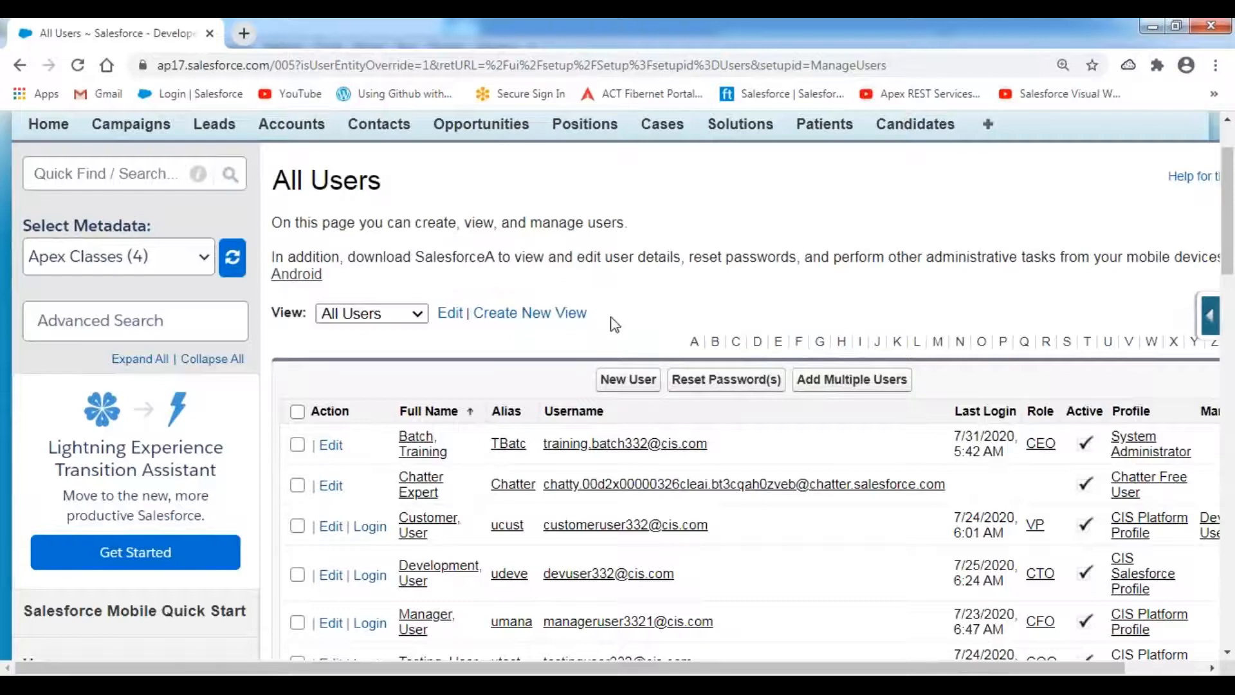
pyautogui.scroll(-3, 427, 352)
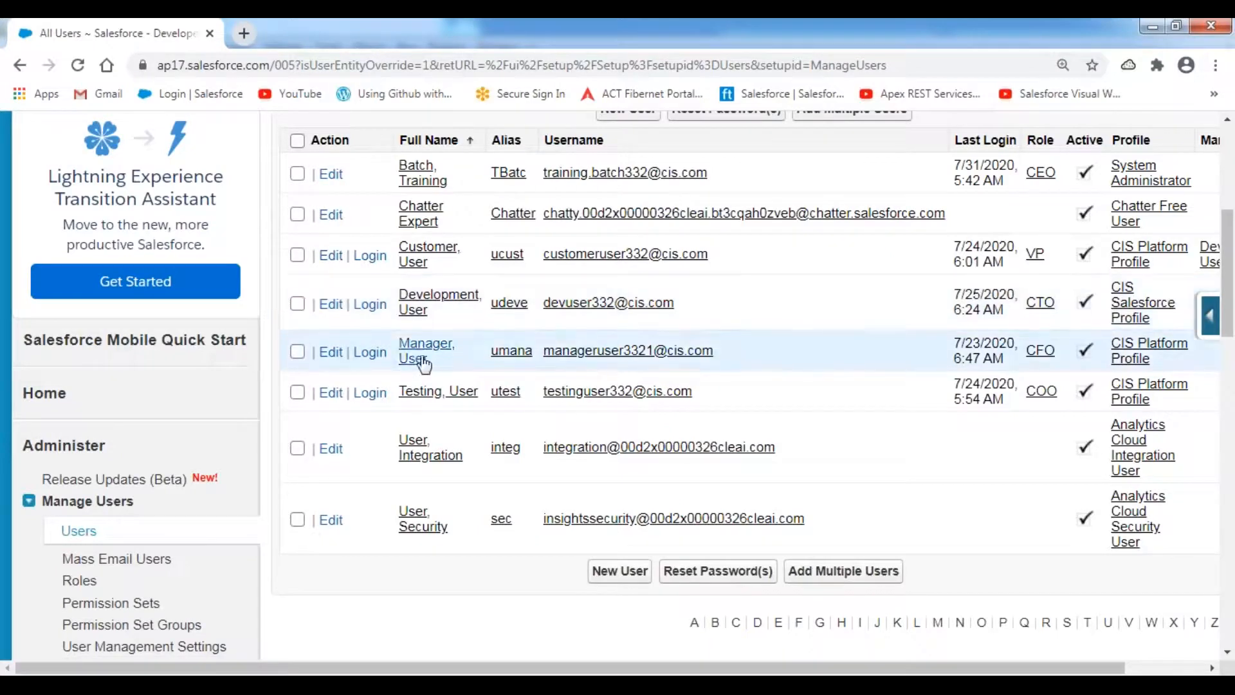
pyautogui.click(370, 393)
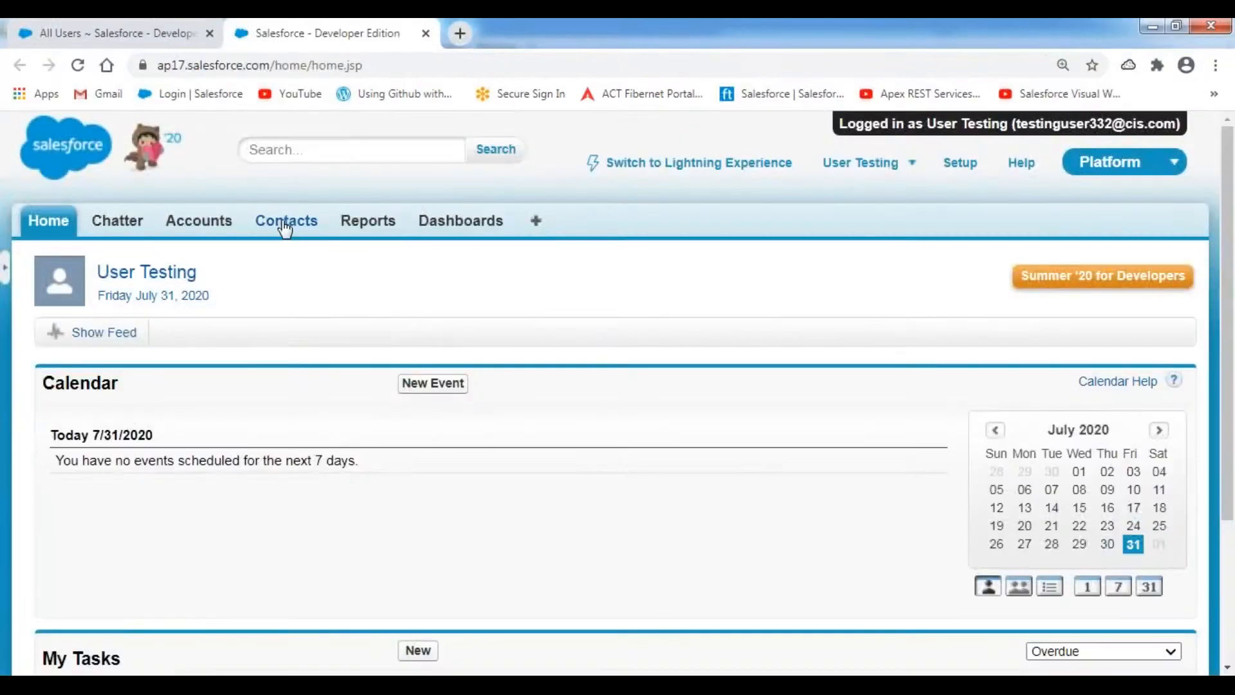
# - Show All Accounts, widen the Account Name column, and open Manual Sharing Account
pyautogui.click(199, 222)
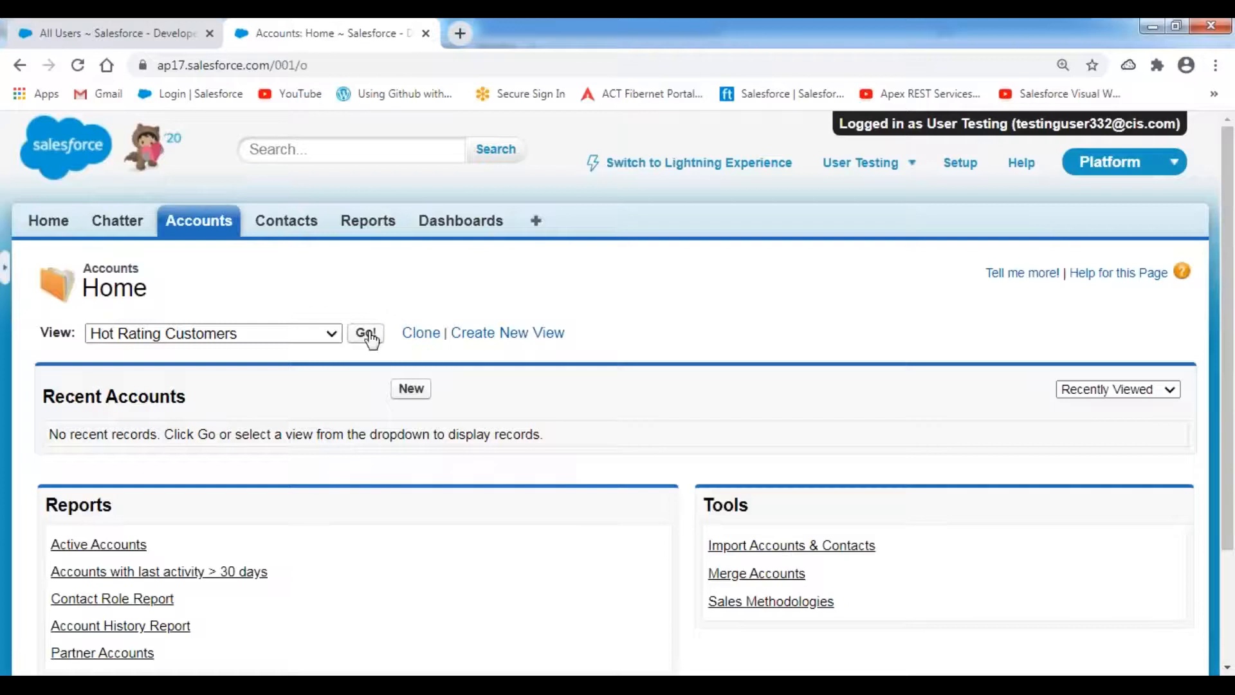
pyautogui.click(329, 333)
pyautogui.click(197, 353)
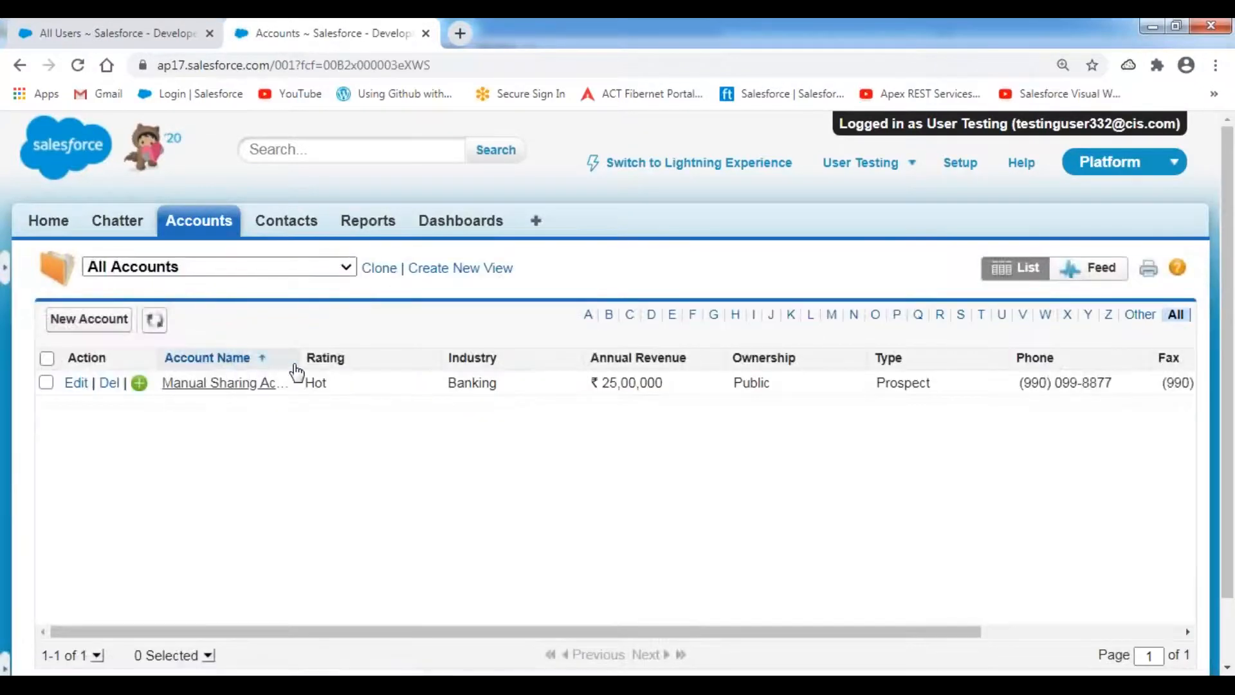
pyautogui.moveTo(301, 357); pyautogui.dragTo(448, 355)
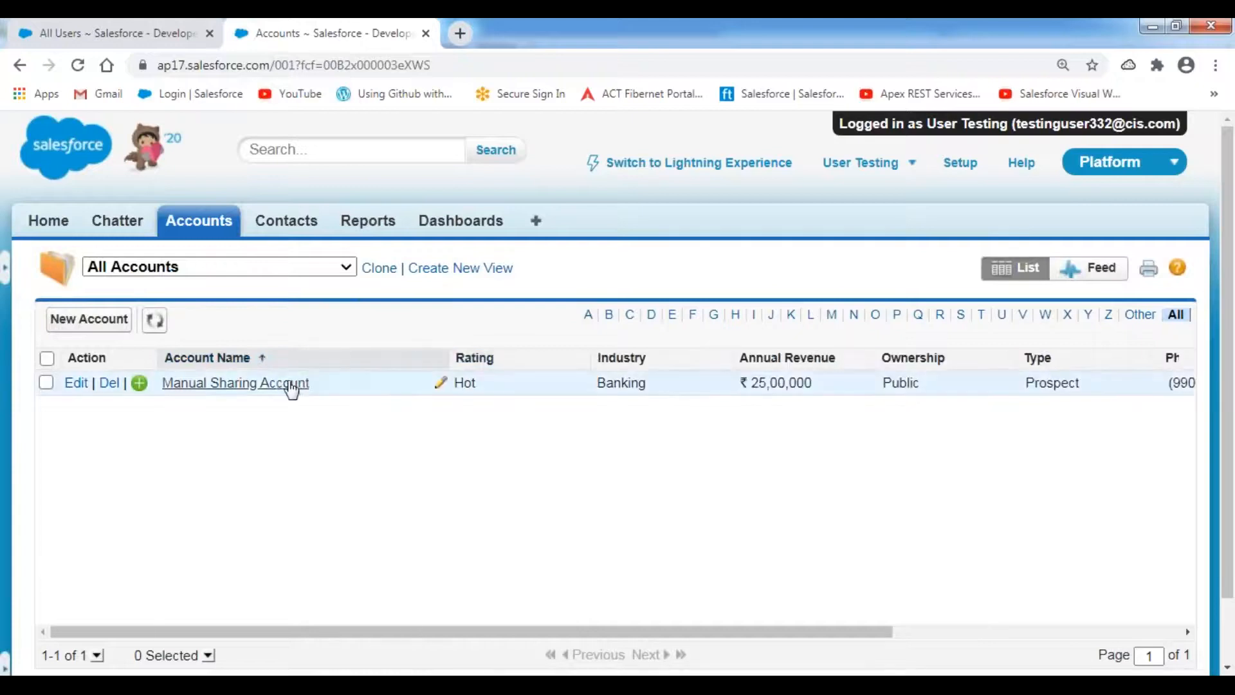
pyautogui.click(242, 386)
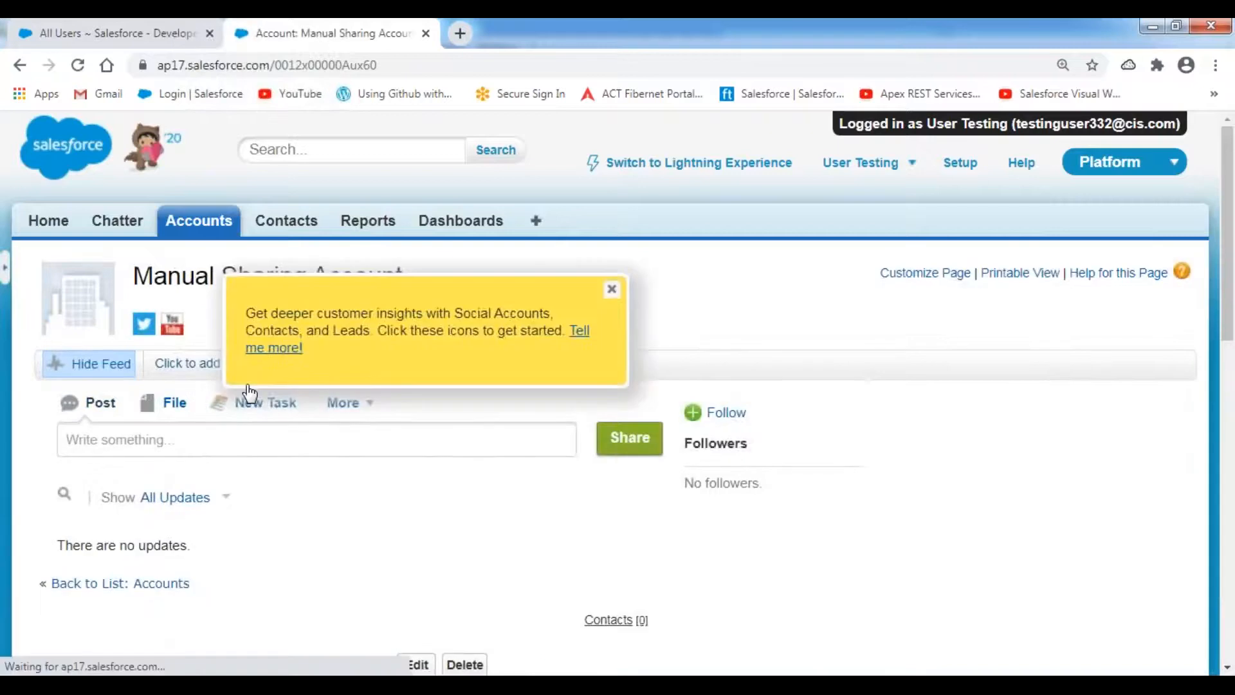
# - Hide the feed, dismiss the social accounts tip, and open the account for editing
pyautogui.click(102, 365)
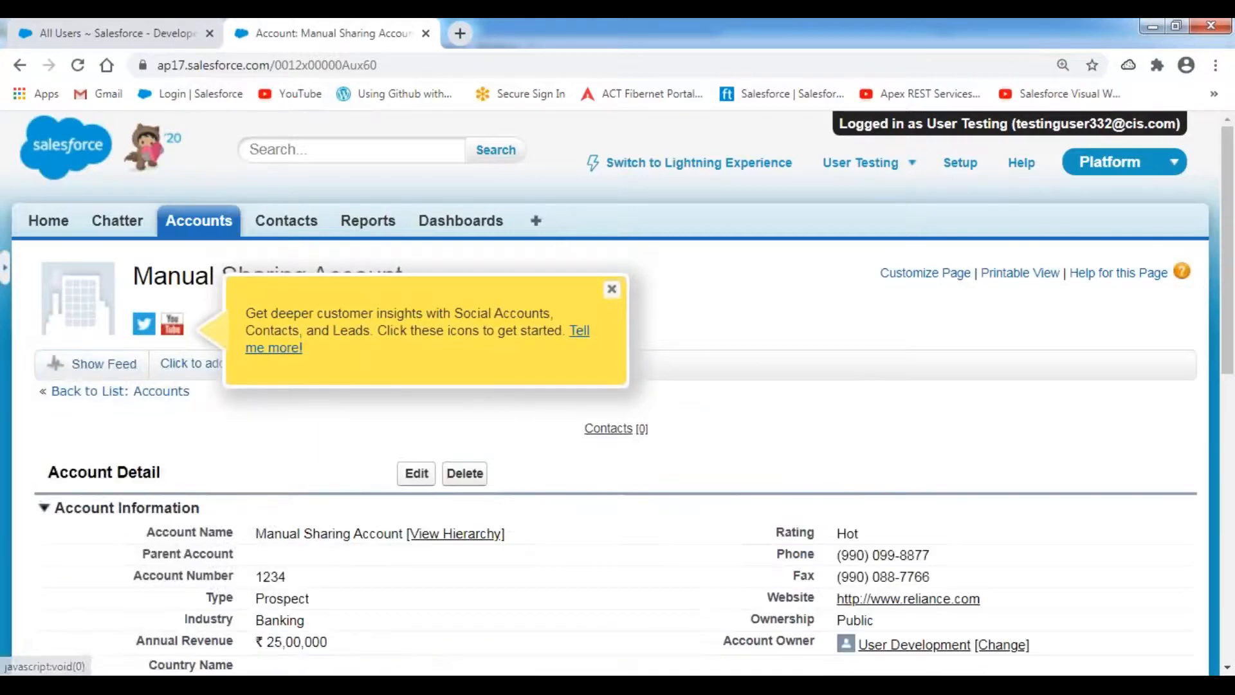
pyautogui.click(612, 288)
pyautogui.scroll(-1, 585, 342)
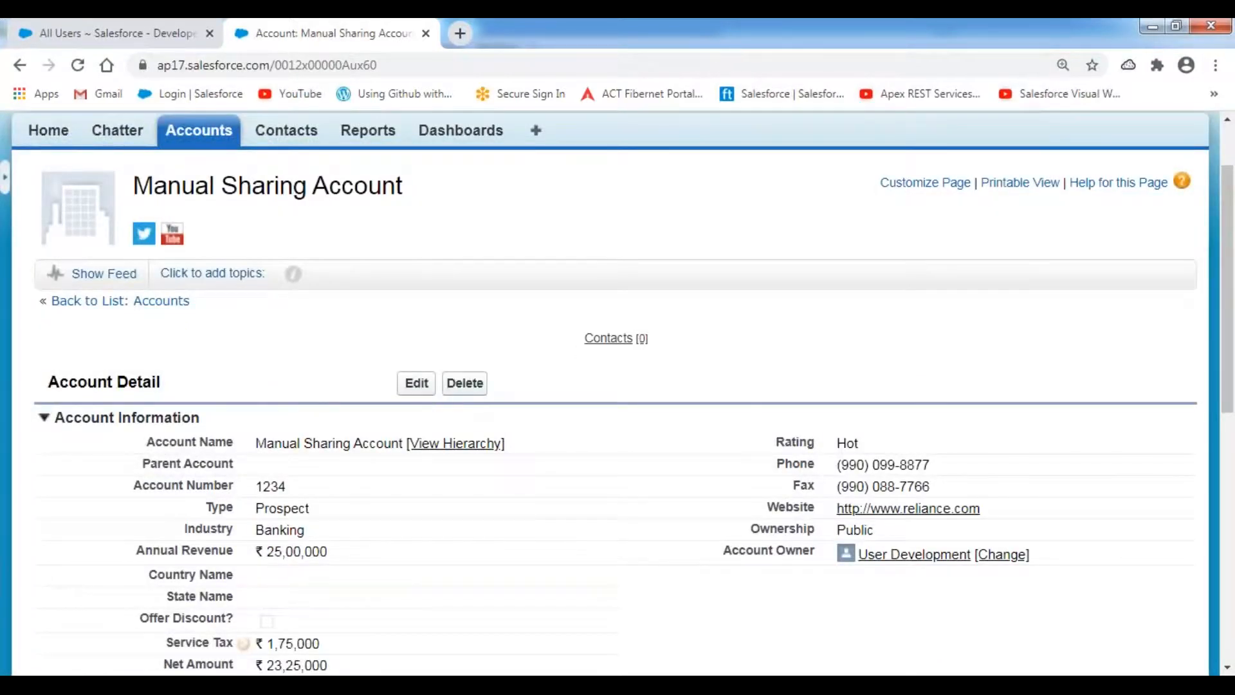
pyautogui.scroll(1, 823, 334)
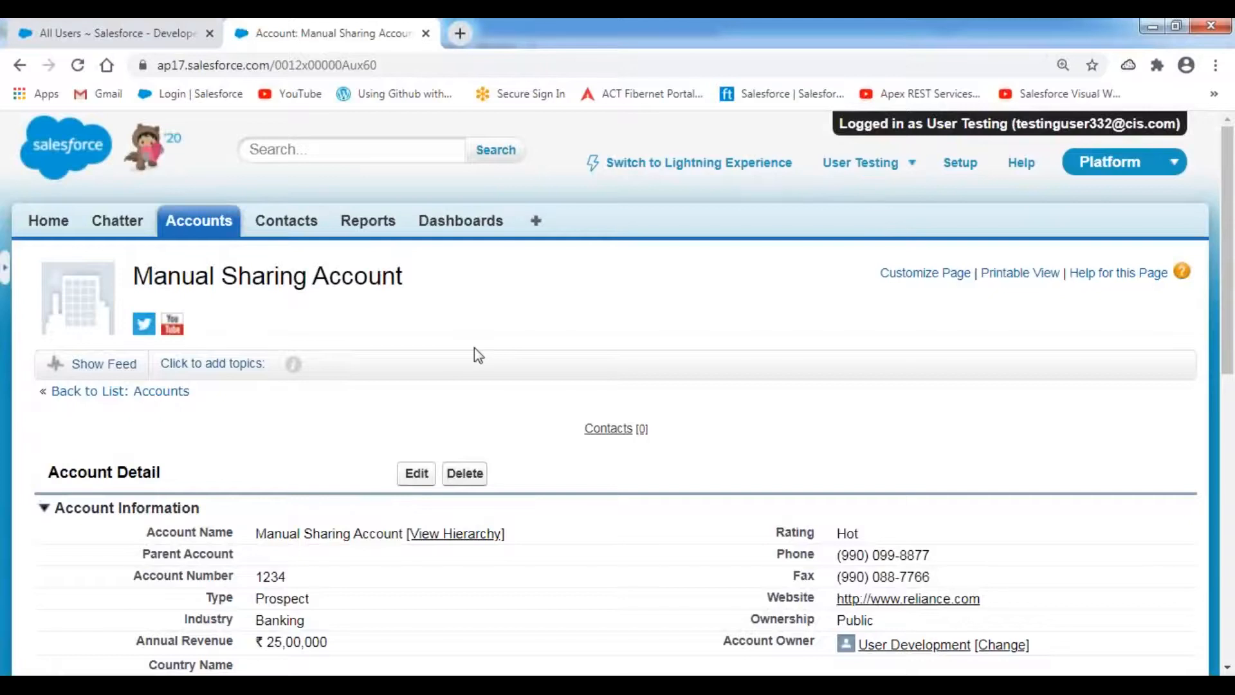
pyautogui.scroll(-1, 478, 355)
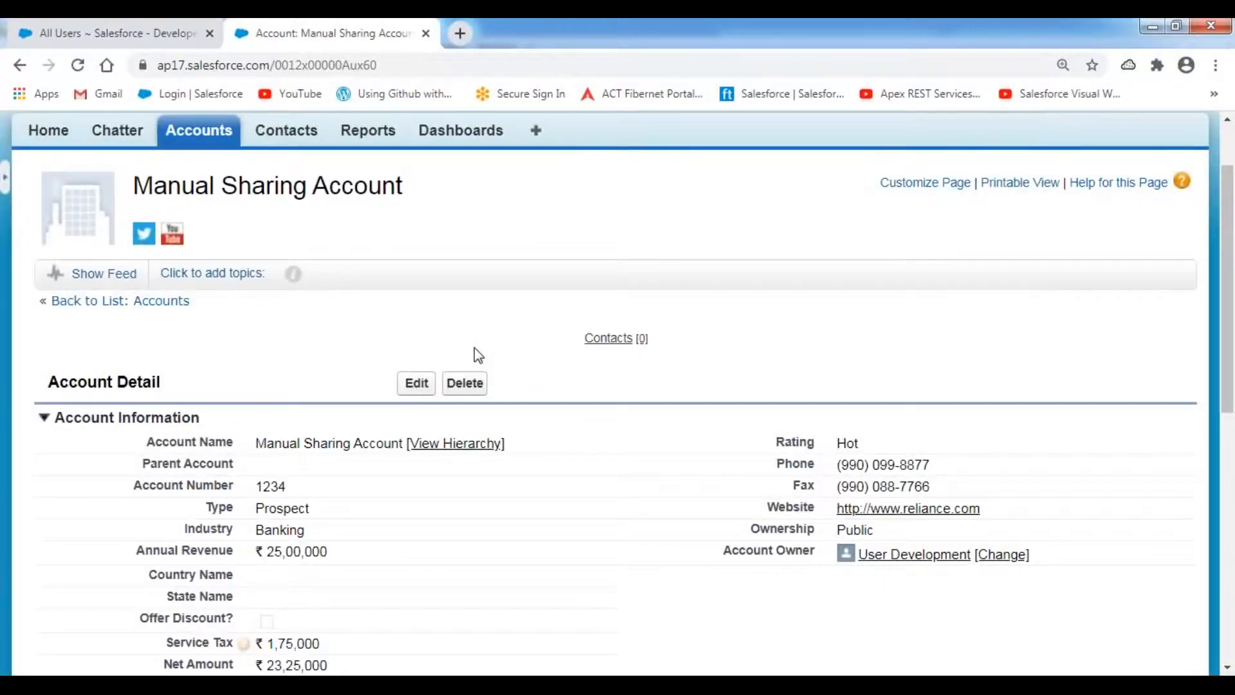
pyautogui.click(416, 386)
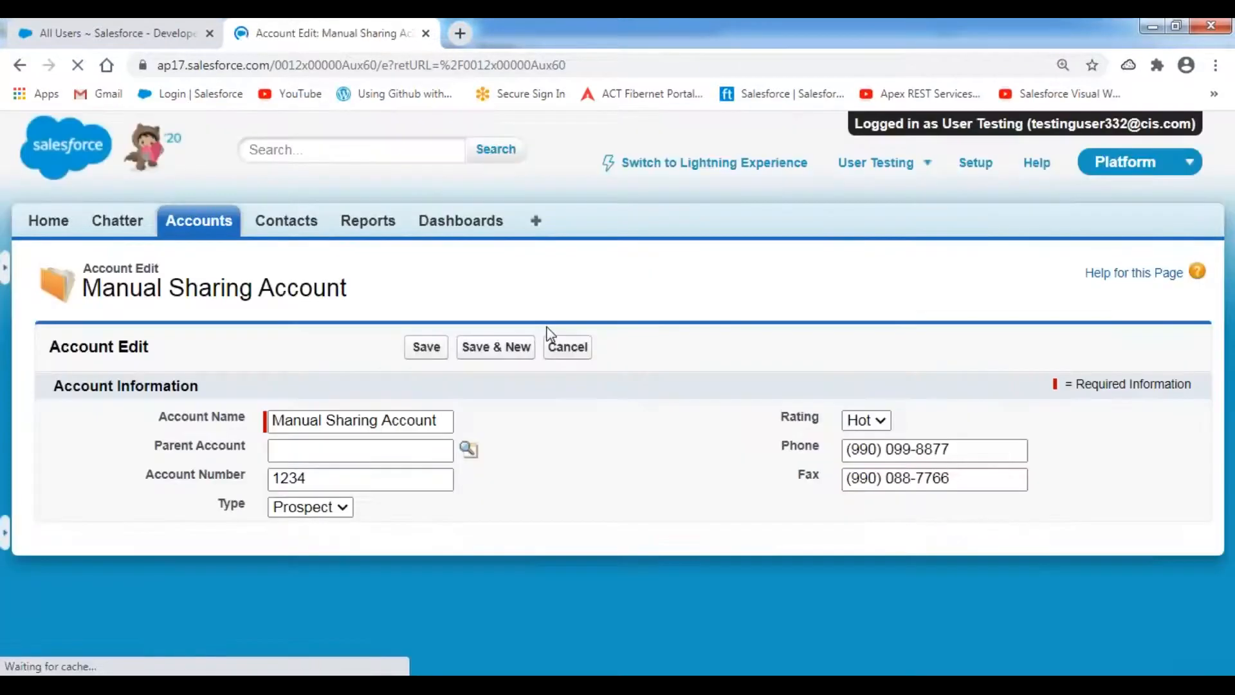
# - Set Ownership to Subsidiary and Annual Revenue to 5600000, then save the account
pyautogui.scroll(-2, 645, 388)
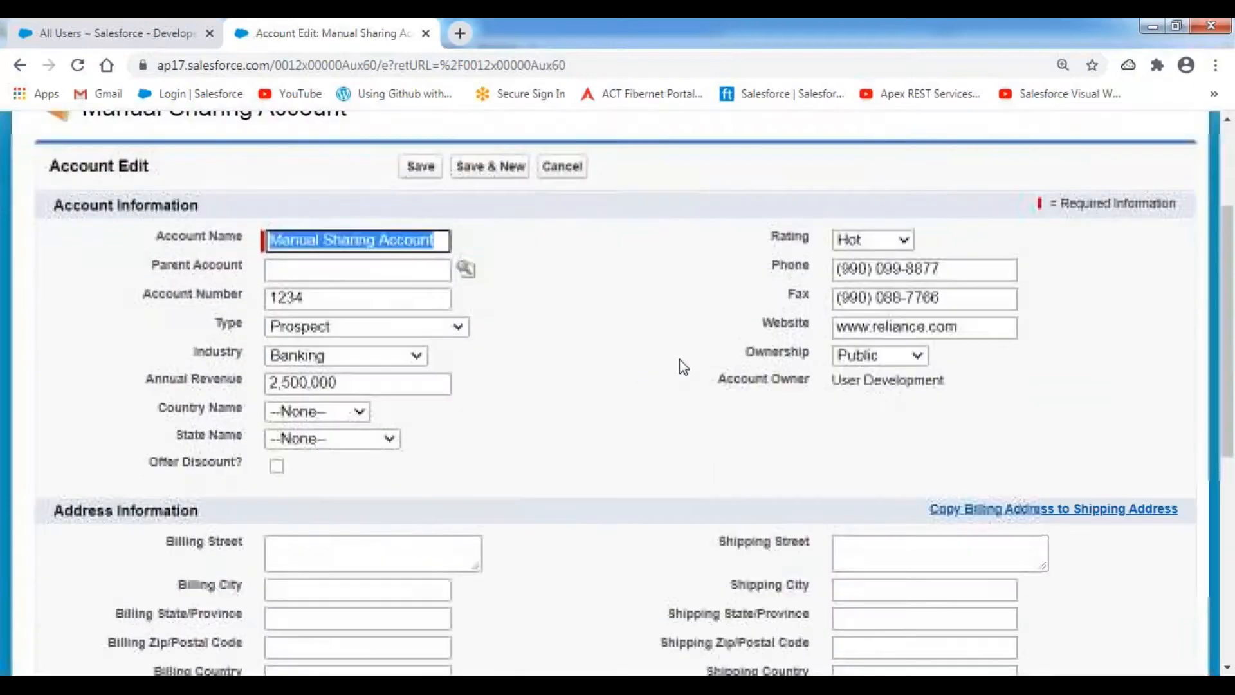
pyautogui.click(916, 359)
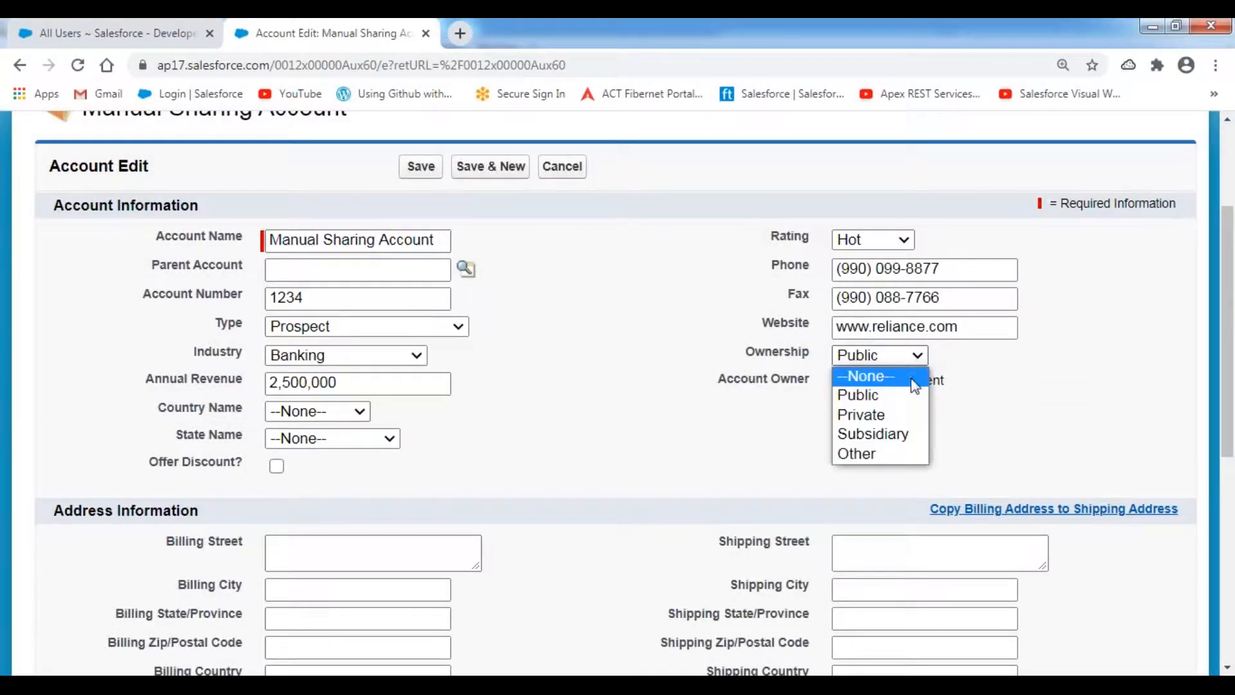
pyautogui.click(888, 438)
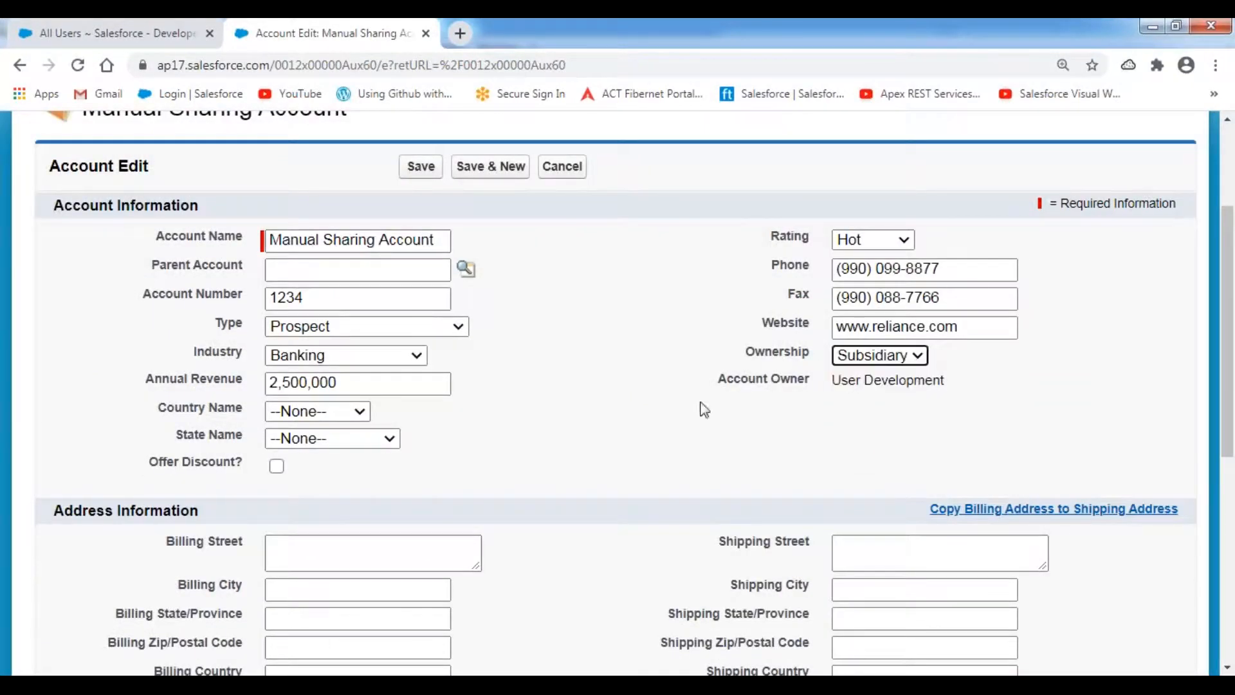
pyautogui.moveTo(375, 383); pyautogui.dragTo(261, 390)
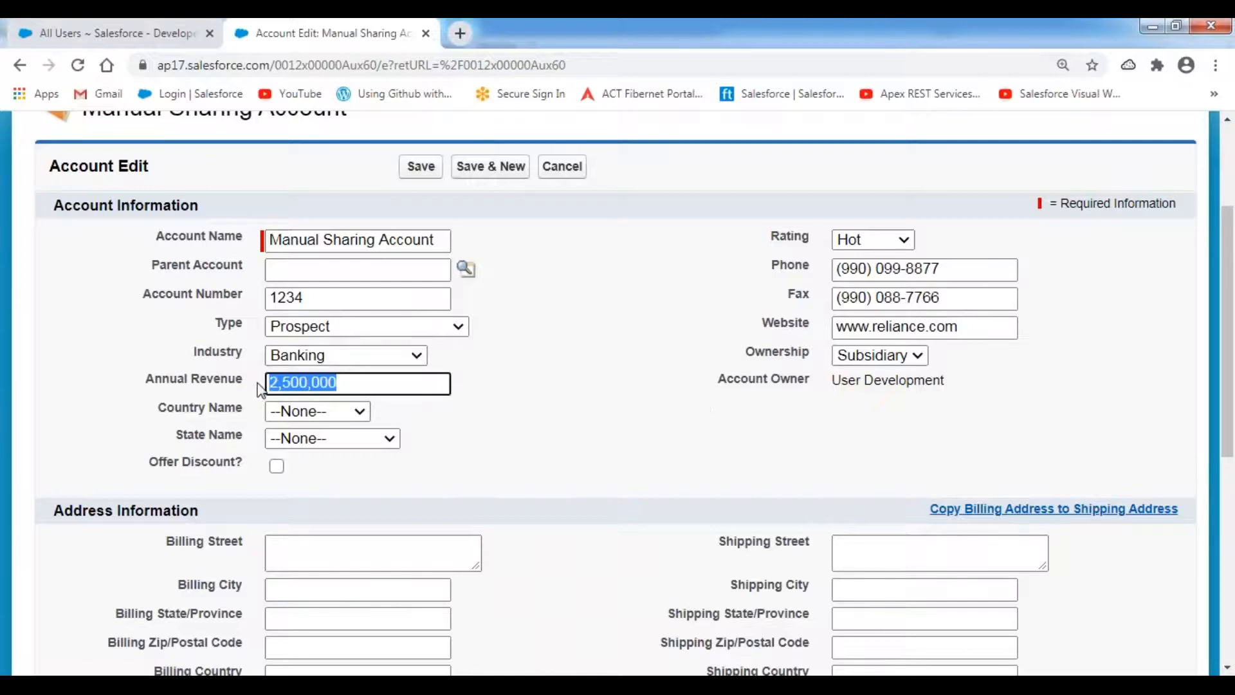
pyautogui.write('5600000')
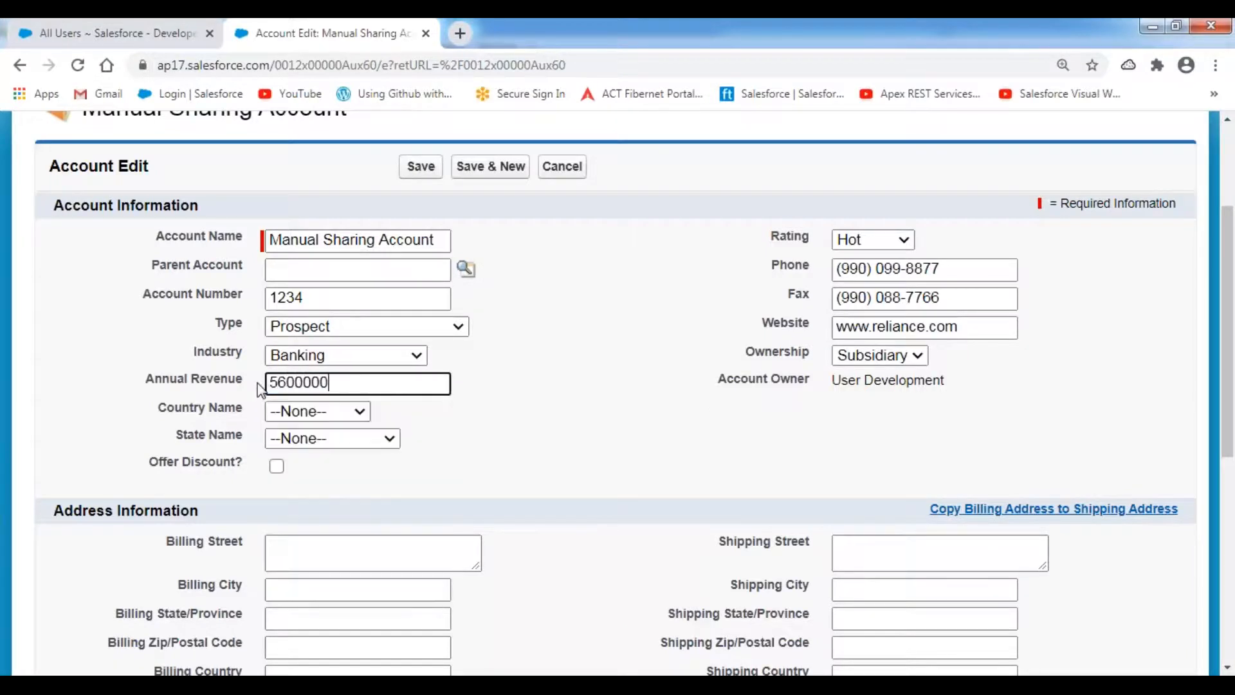
pyautogui.click(722, 435)
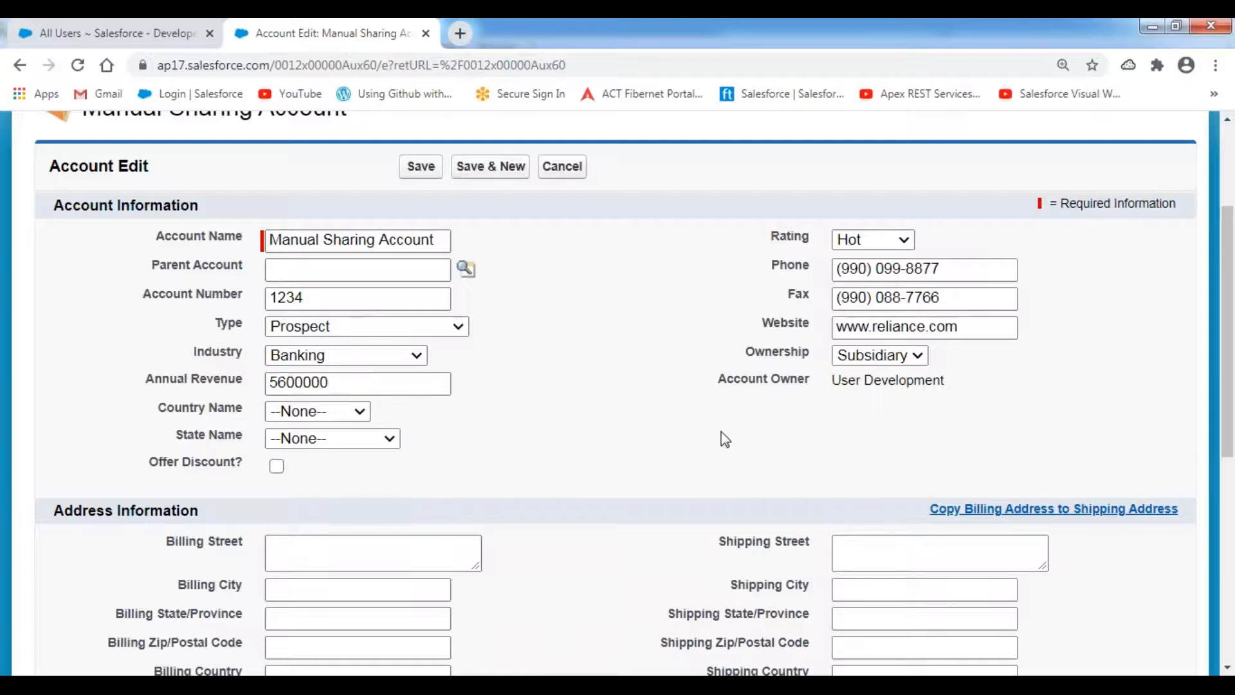
pyautogui.click(414, 173)
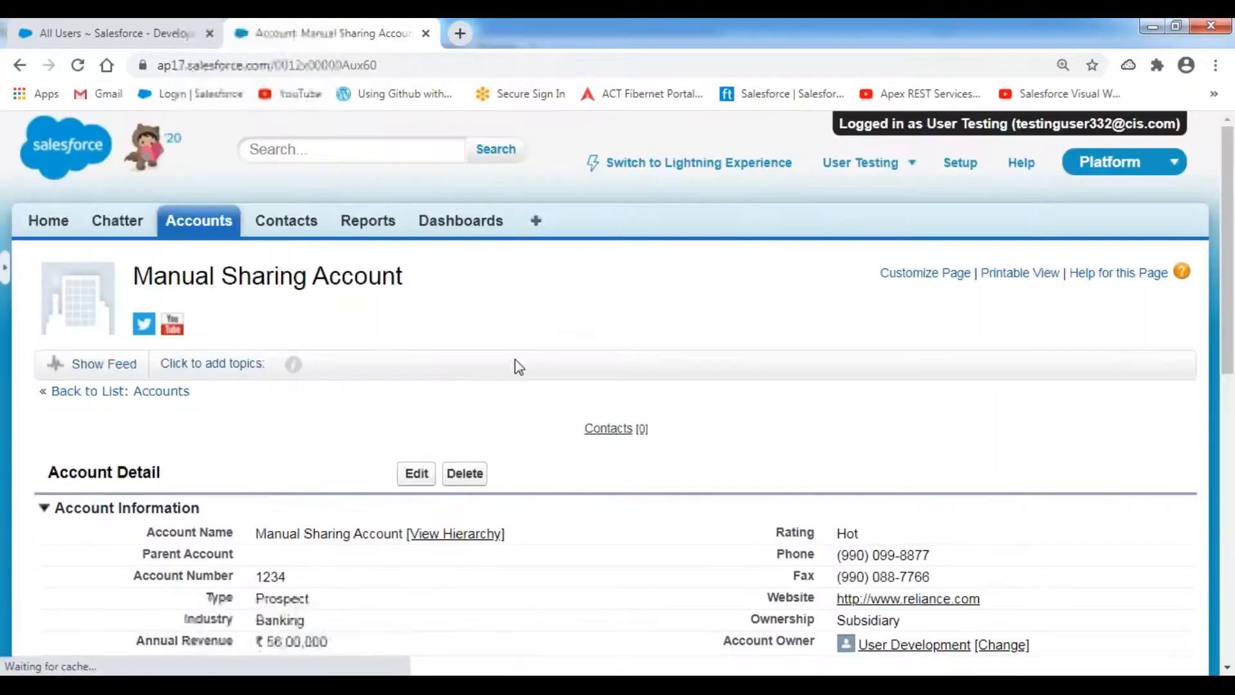
pyautogui.scroll(-1, 514, 359)
pyautogui.scroll(-1, 519, 367)
pyautogui.click(464, 293)
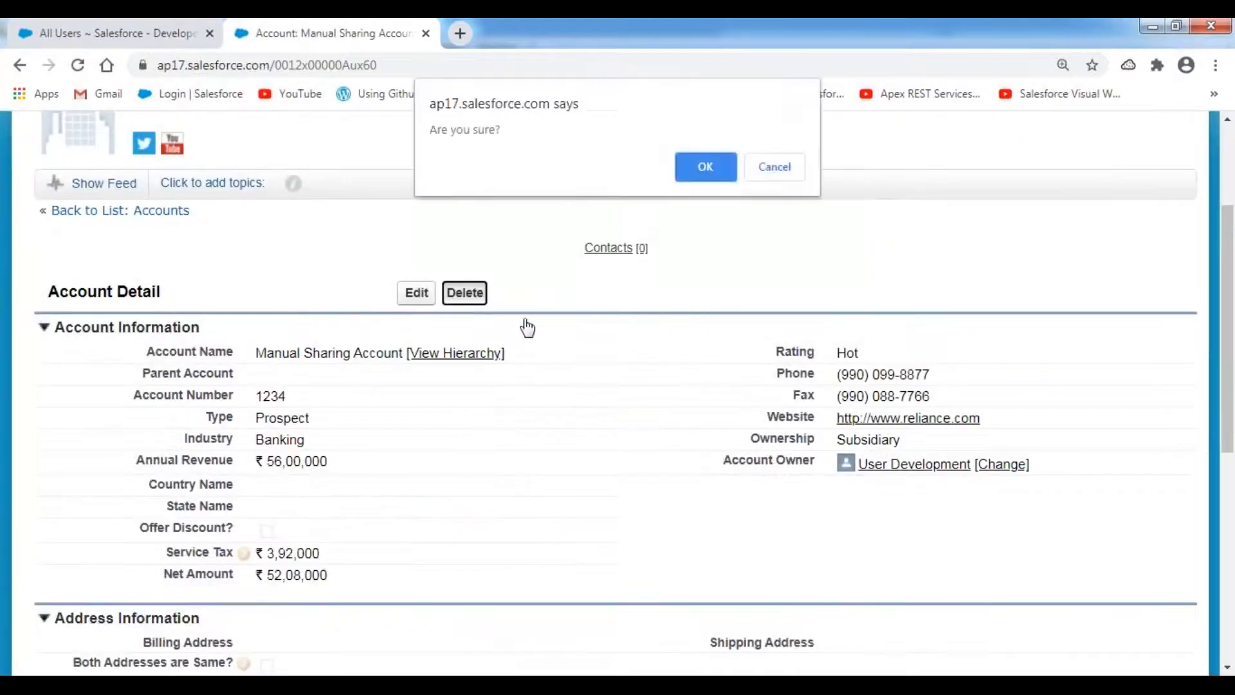
pyautogui.click(705, 167)
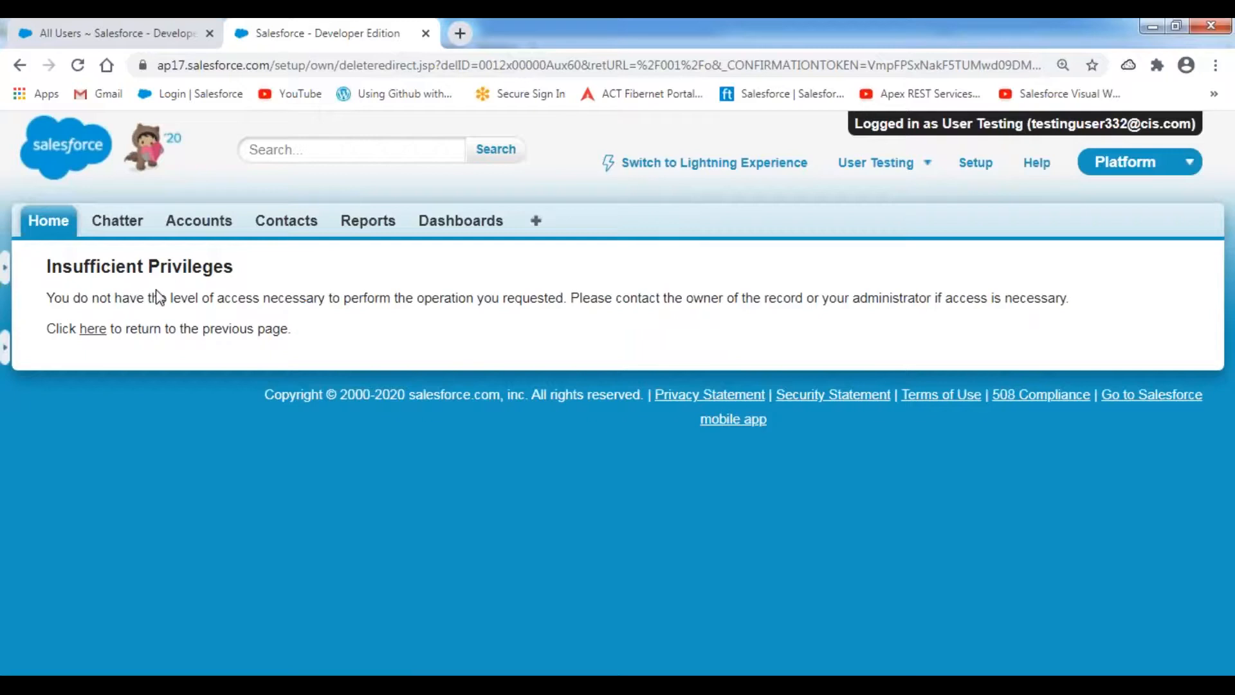
pyautogui.click(96, 333)
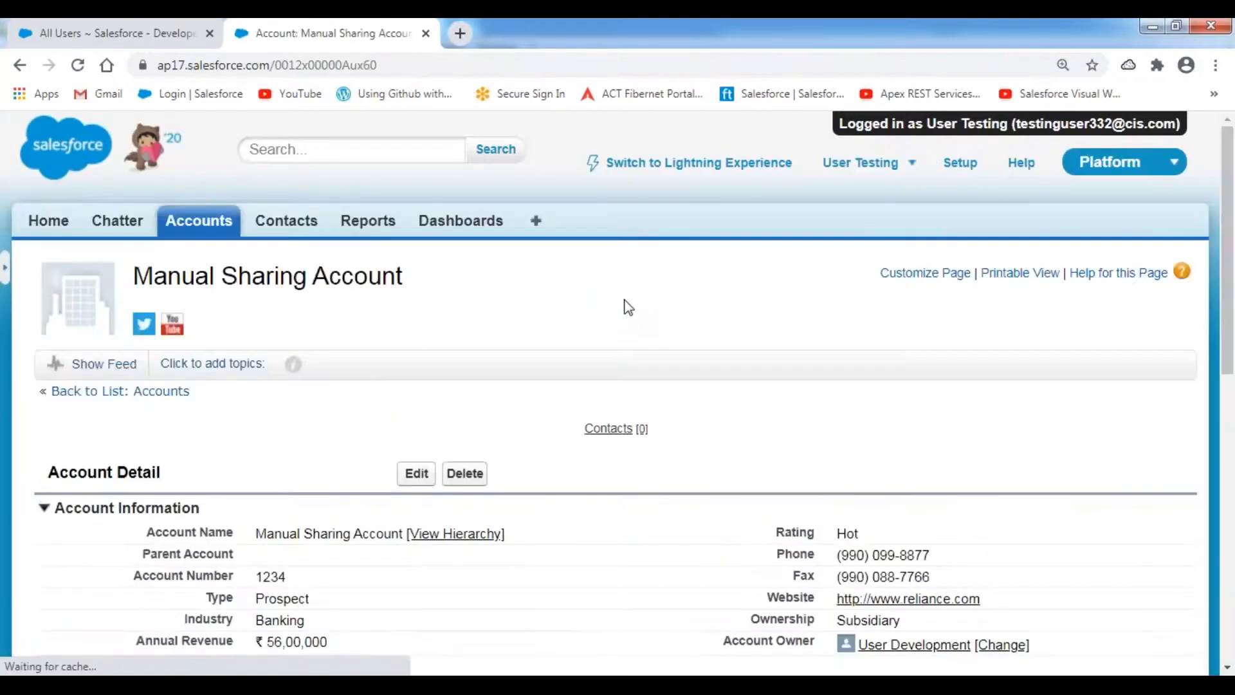
# - Log the Testing user out of Salesforce from the user menu on the Manual Sharing Account page
pyautogui.moveTo(135, 277)
pyautogui.mouseDown()
pyautogui.moveTo(399, 276)
pyautogui.moveTo(132, 277)
pyautogui.mouseUp()
pyautogui.click(418, 280)
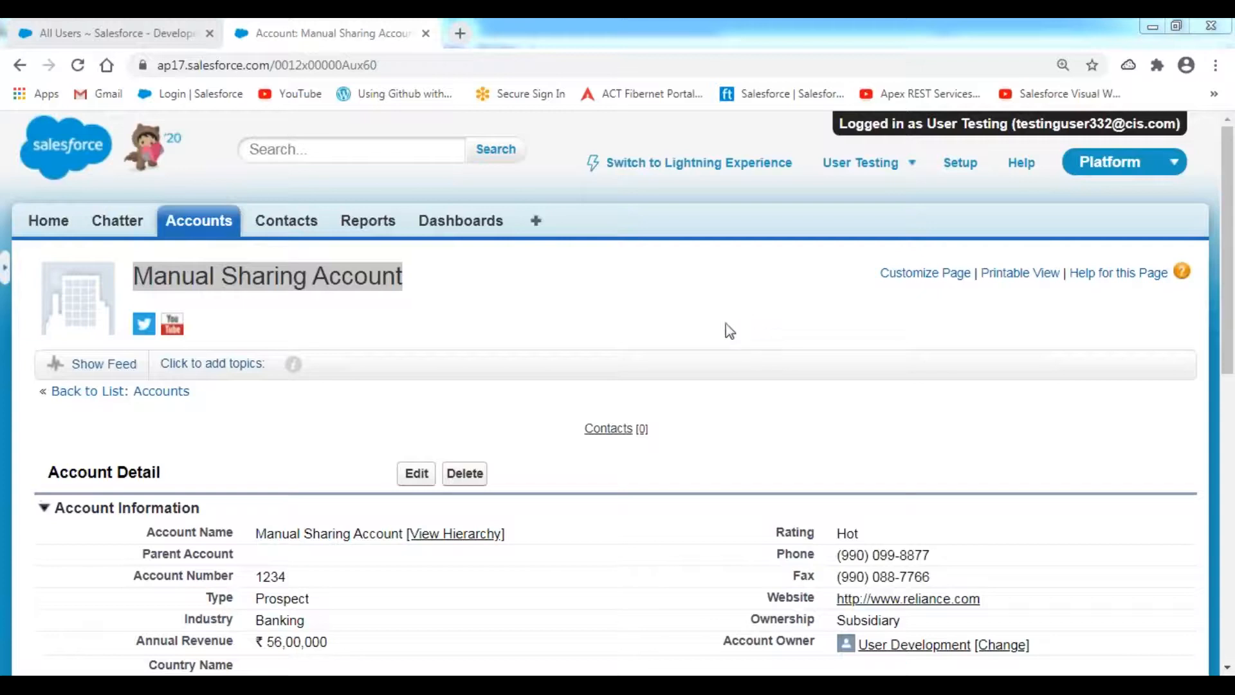
pyautogui.click(458, 298)
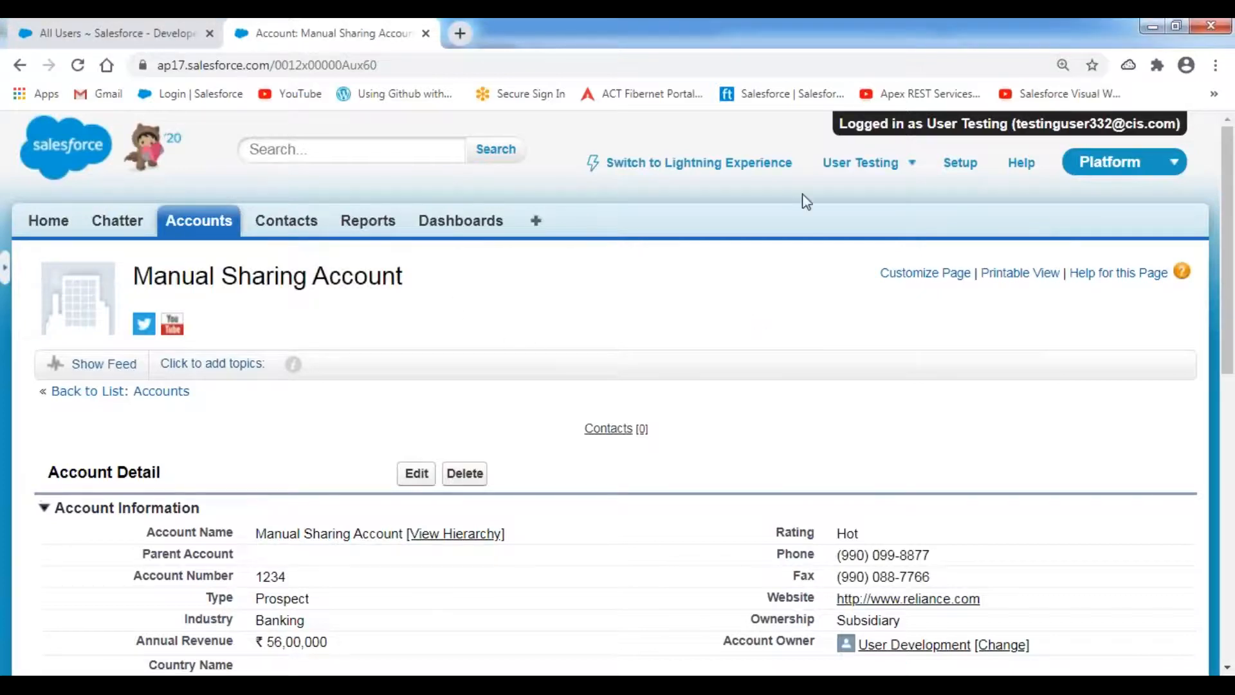
pyautogui.click(865, 162)
pyautogui.click(725, 309)
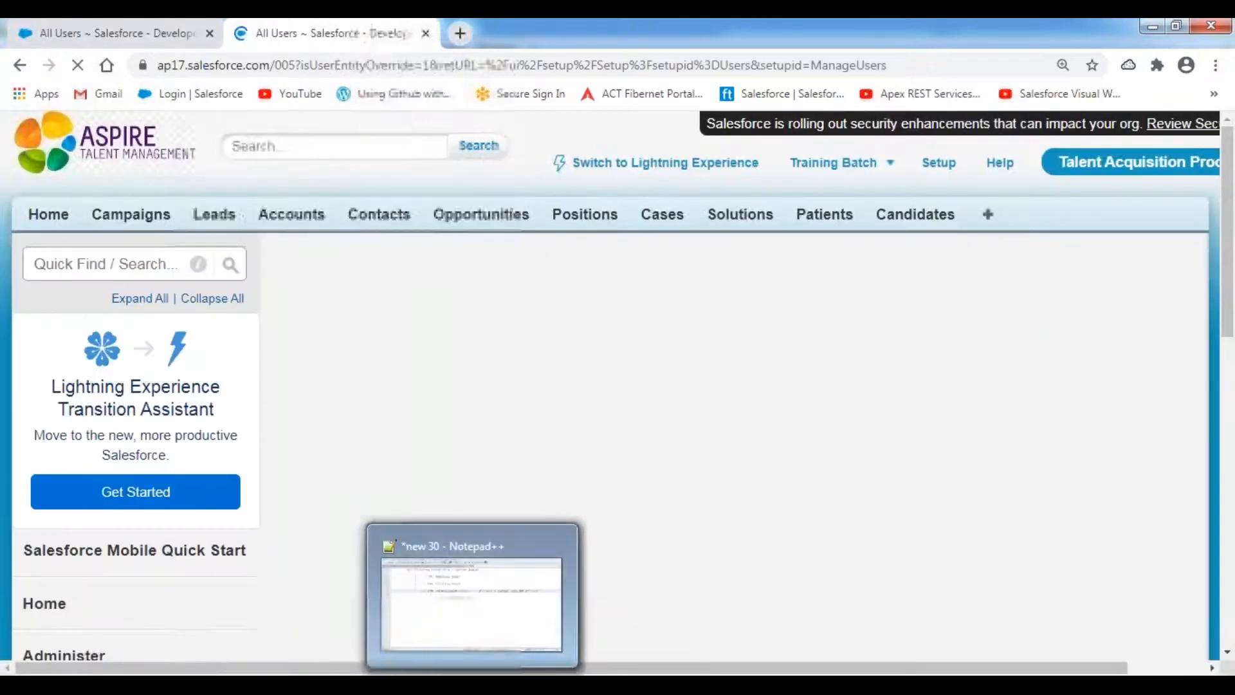
# - Review the Manual Sharing section of Security Features.txt, then bring the Sharing Process diagram forward
pyautogui.click(473, 683)
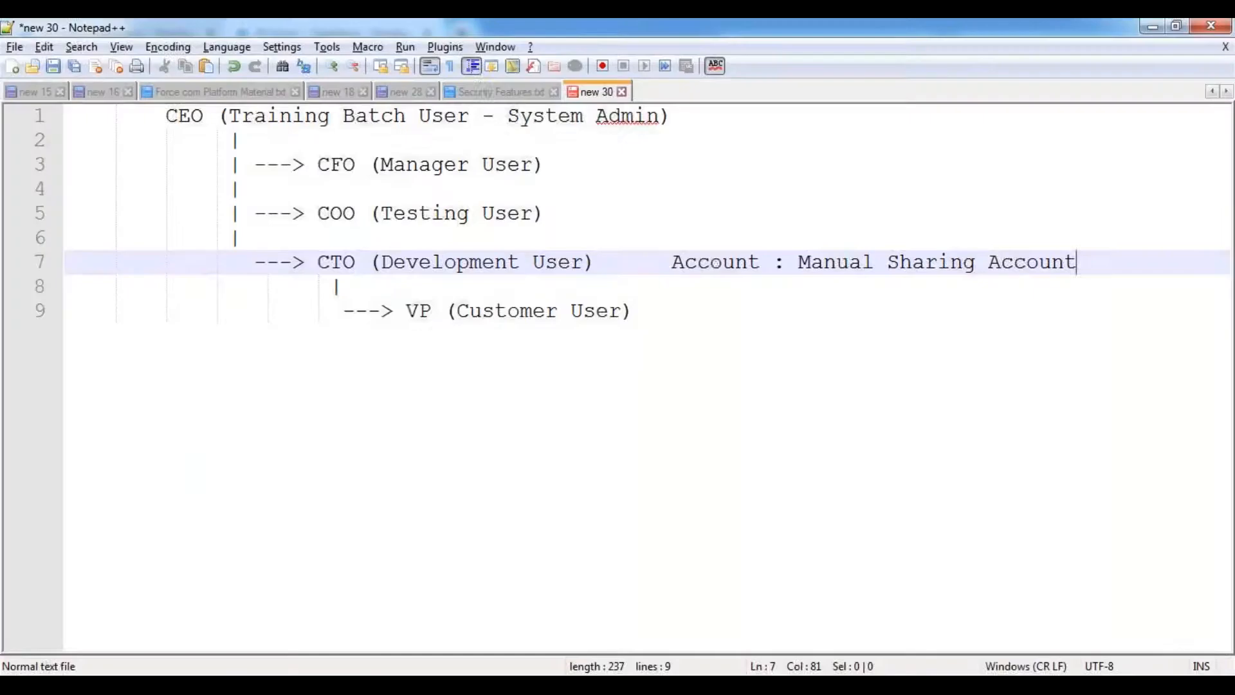
pyautogui.click(496, 94)
pyautogui.scroll(9, 336, 328)
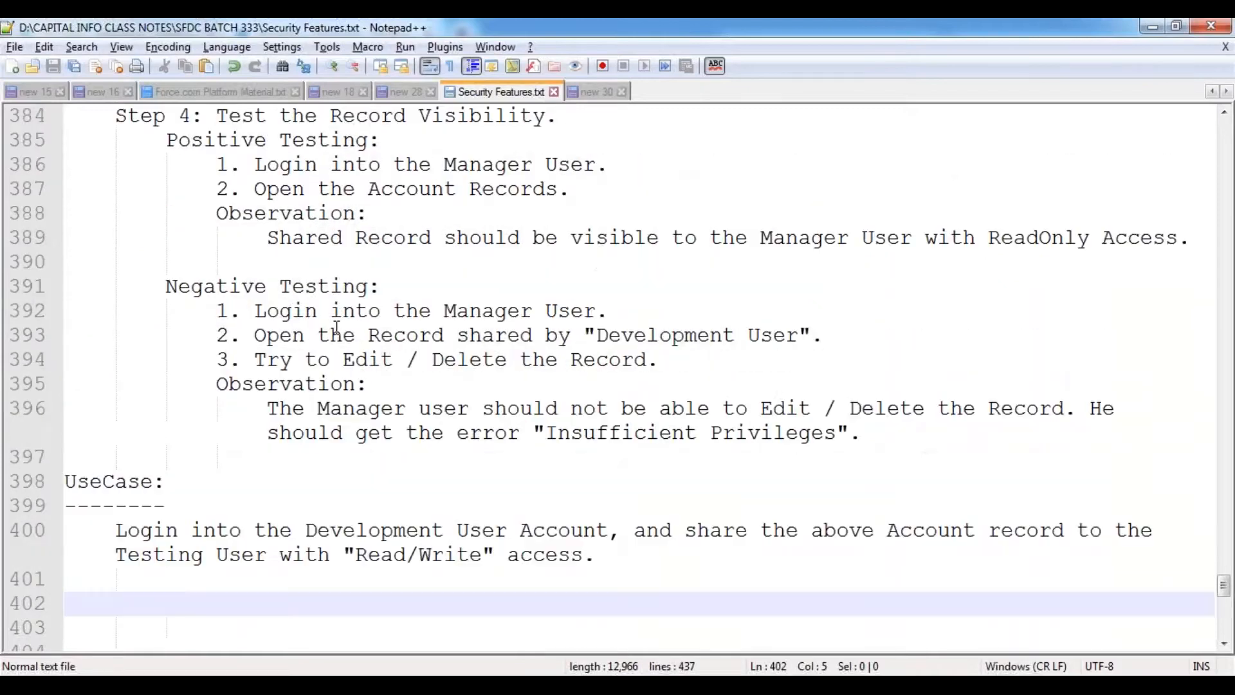
pyautogui.scroll(2, 336, 328)
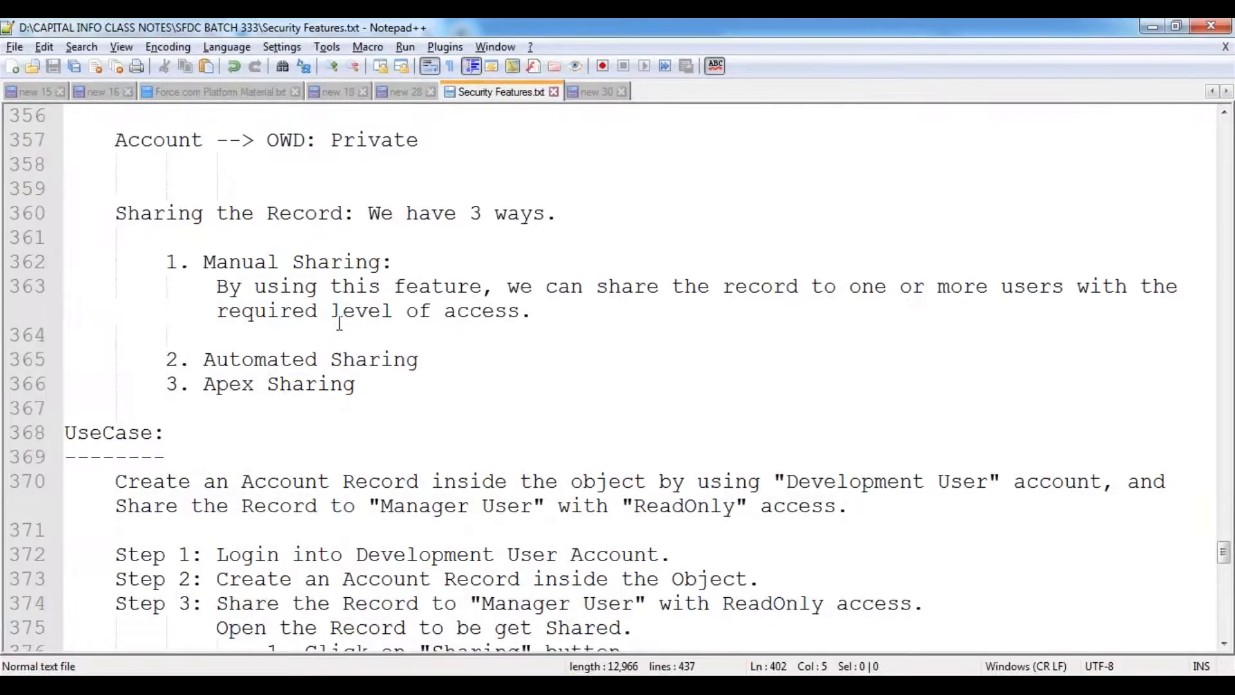
pyautogui.click(529, 675)
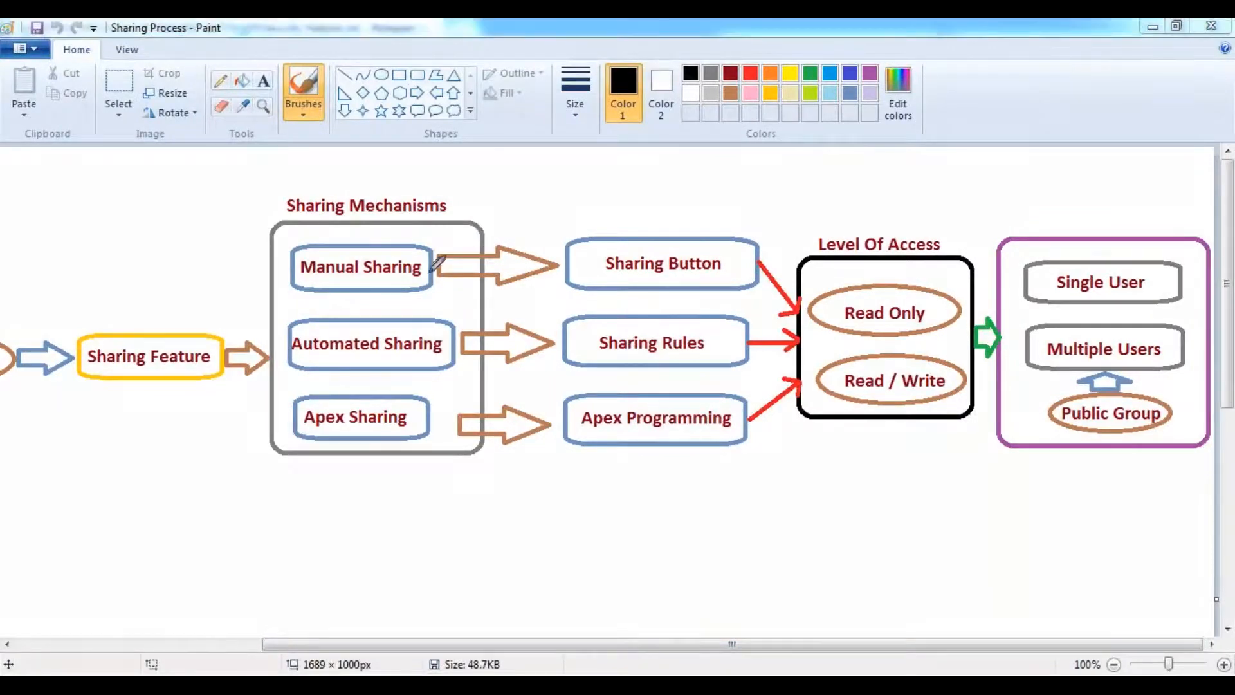
# - Draw a red freehand line from Manual Sharing through Sharing Button and Read Only to Single User
pyautogui.moveTo(421, 269)
pyautogui.mouseDown()
pyautogui.moveTo(539, 252)
pyautogui.moveTo(788, 258)
pyautogui.moveTo(904, 323)
pyautogui.moveTo(961, 327)
pyautogui.moveTo(1049, 288)
pyautogui.moveTo(1058, 310)
pyautogui.moveTo(1098, 261)
pyautogui.mouseUp()
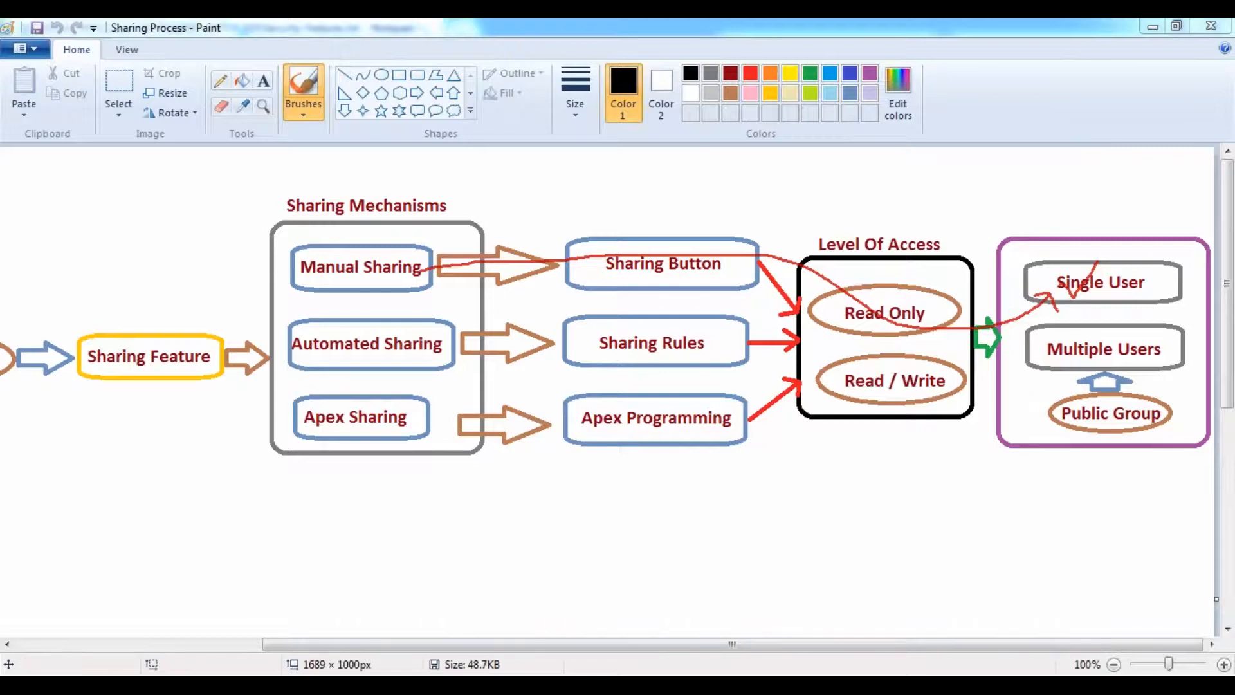
pyautogui.hotkey('alt', 'Tab')
pyautogui.scroll(-4, 354, 442)
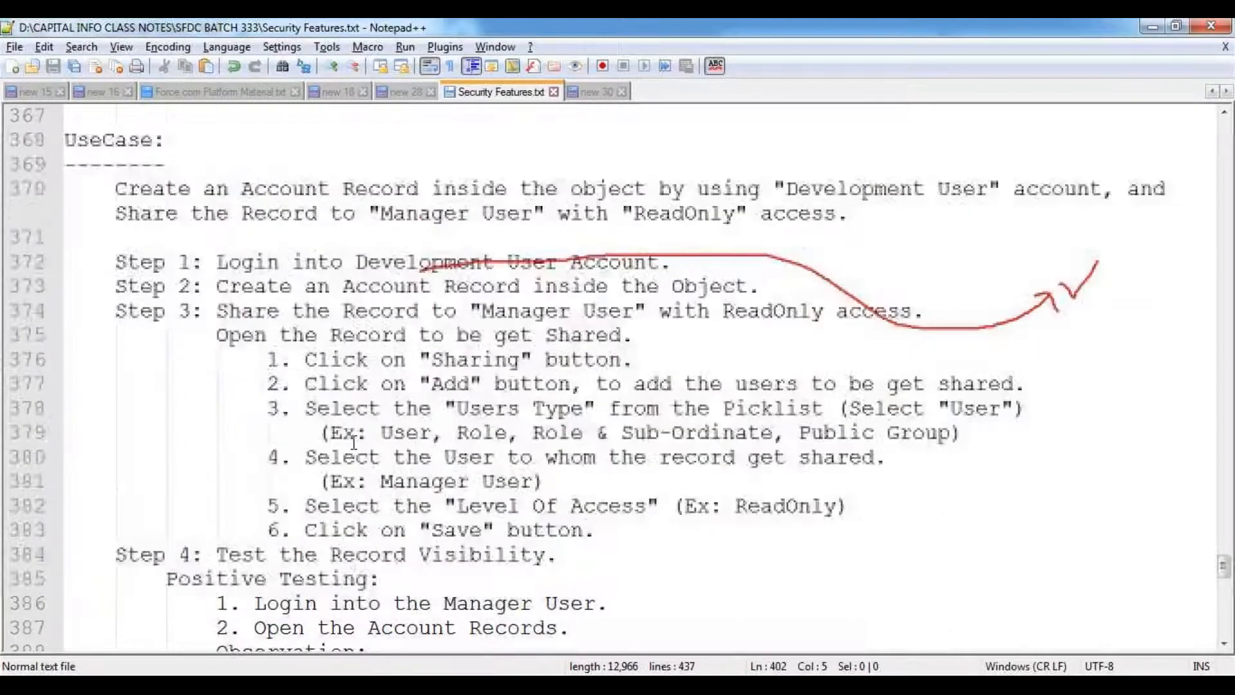
# - Scroll to the Read/Write sharing UseCase and remove the indent on line 402
pyautogui.scroll(-9, 353, 442)
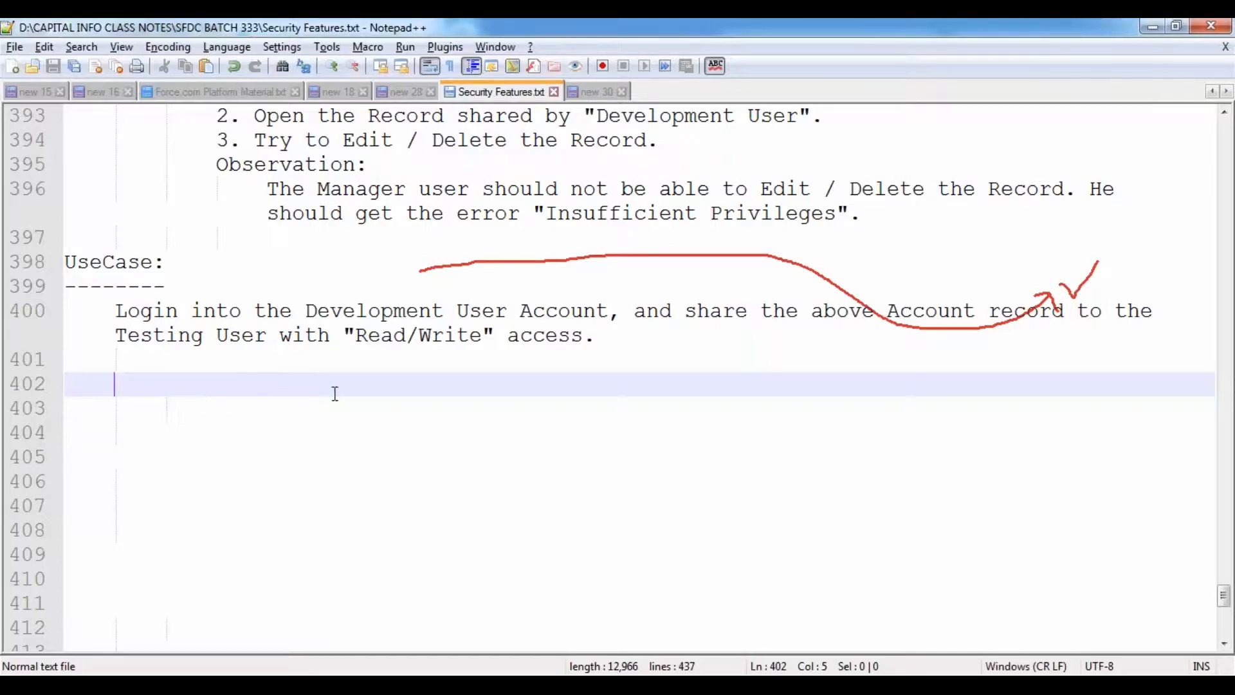
pyautogui.press('BackSpace')
# - Add an 'Assignments:' heading underlined with '============'
pyautogui.write('Assign')
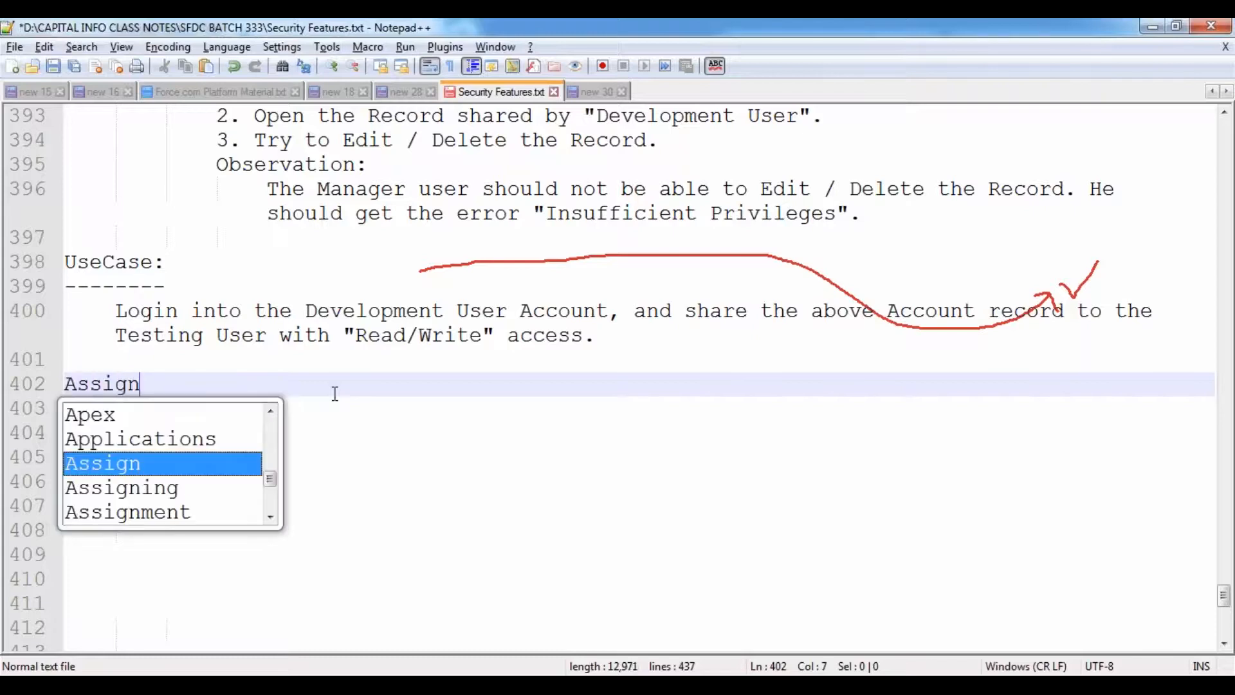
pyautogui.press('Down')
pyautogui.press('Down')
pyautogui.press('Return')
pyautogui.write('s:')
pyautogui.press('Return')
pyautogui.write('============')
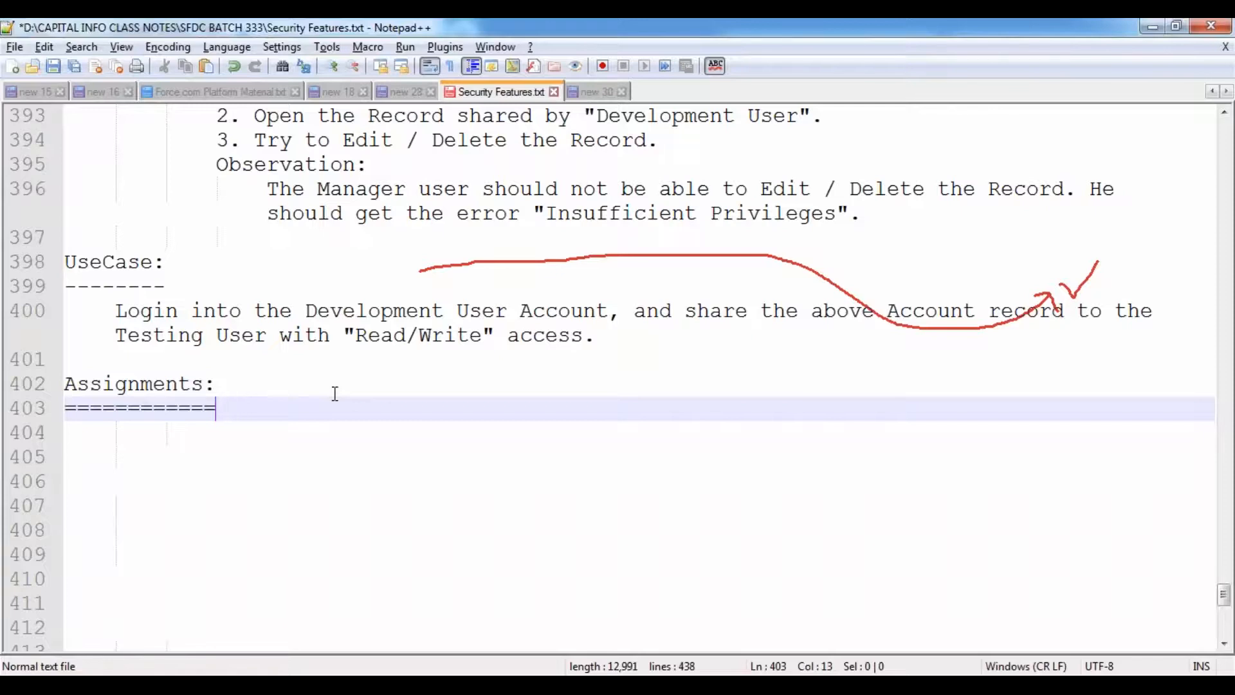
pyautogui.press('Return')
# - Write assignment 1: Development User account record shared to Testing and Manager users with ReadOnly access
pyautogui.press('Tab')
pyautogui.write('1. ')
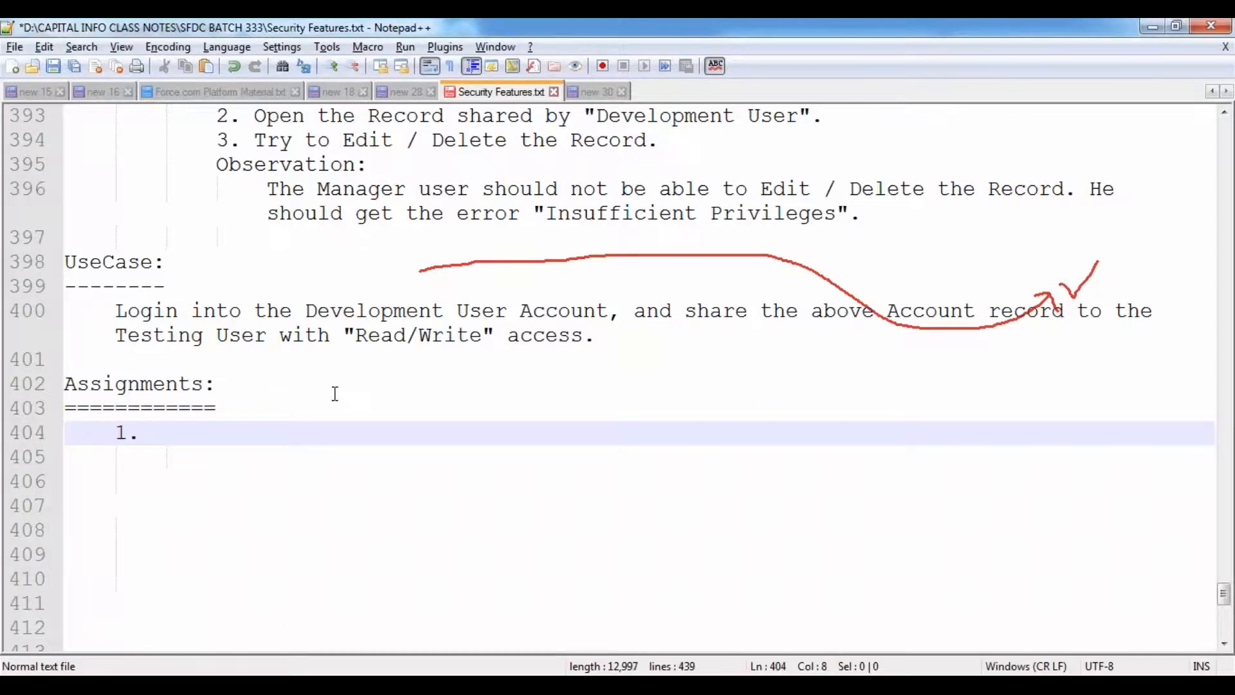
pyautogui.write('Create an A')
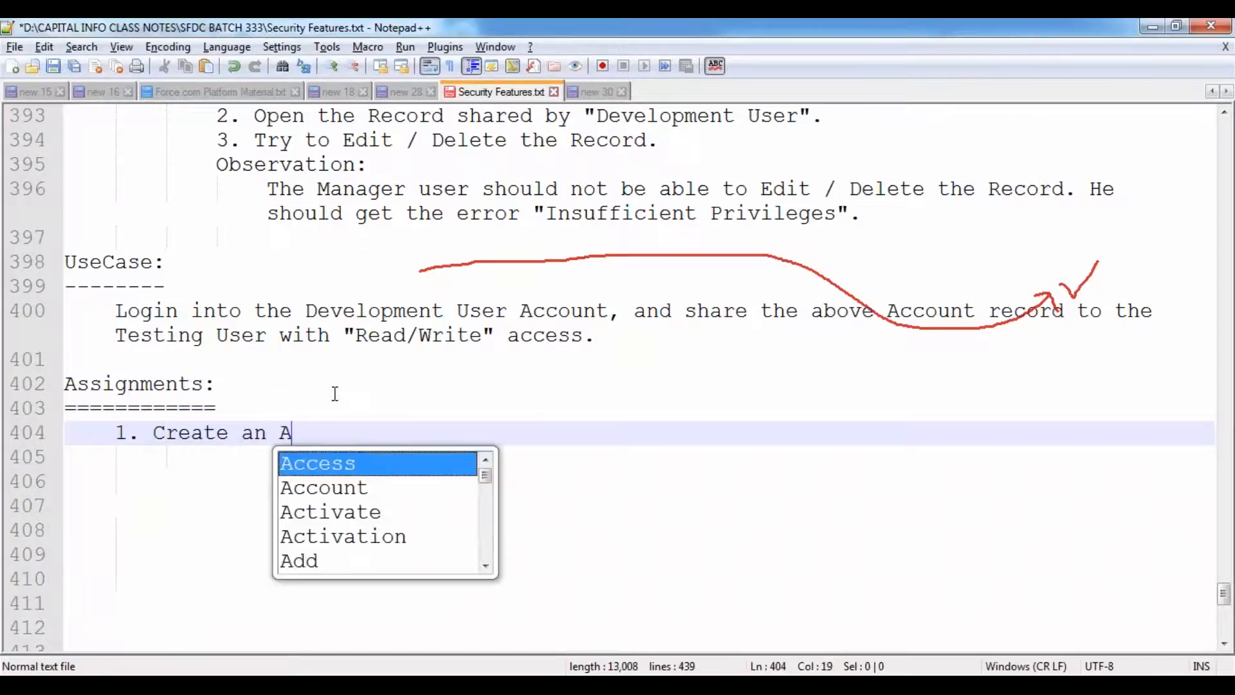
pyautogui.write('ccount Record ')
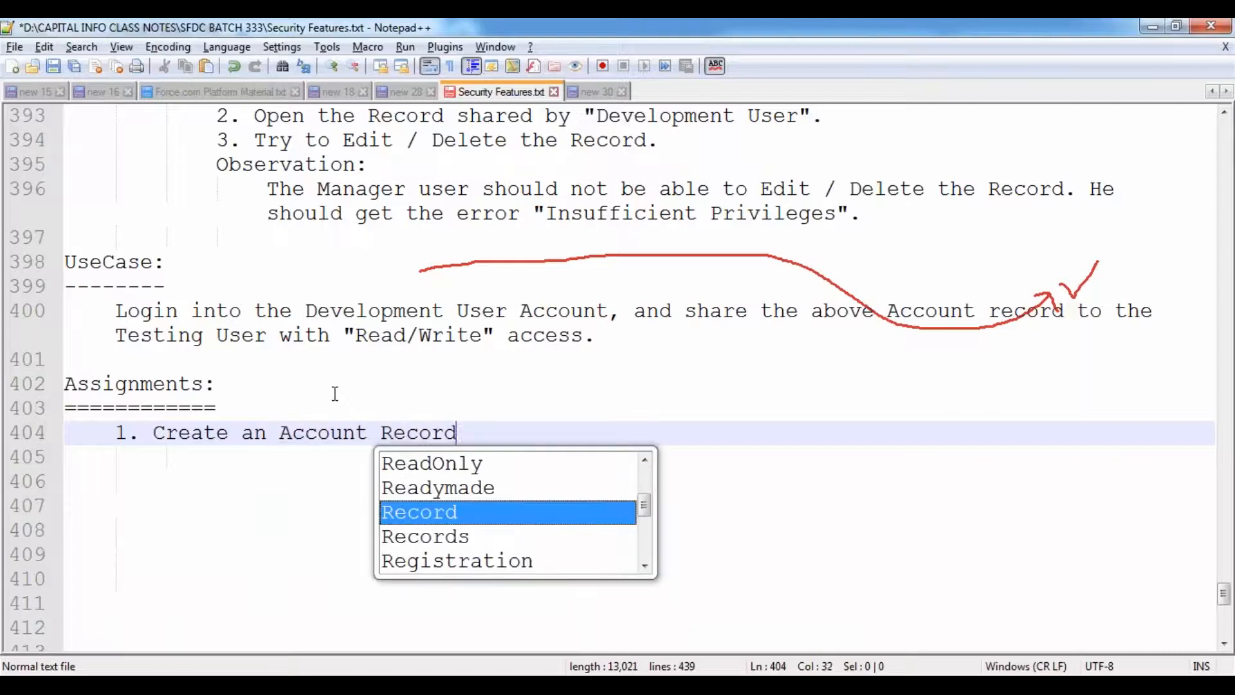
pyautogui.write('by login ')
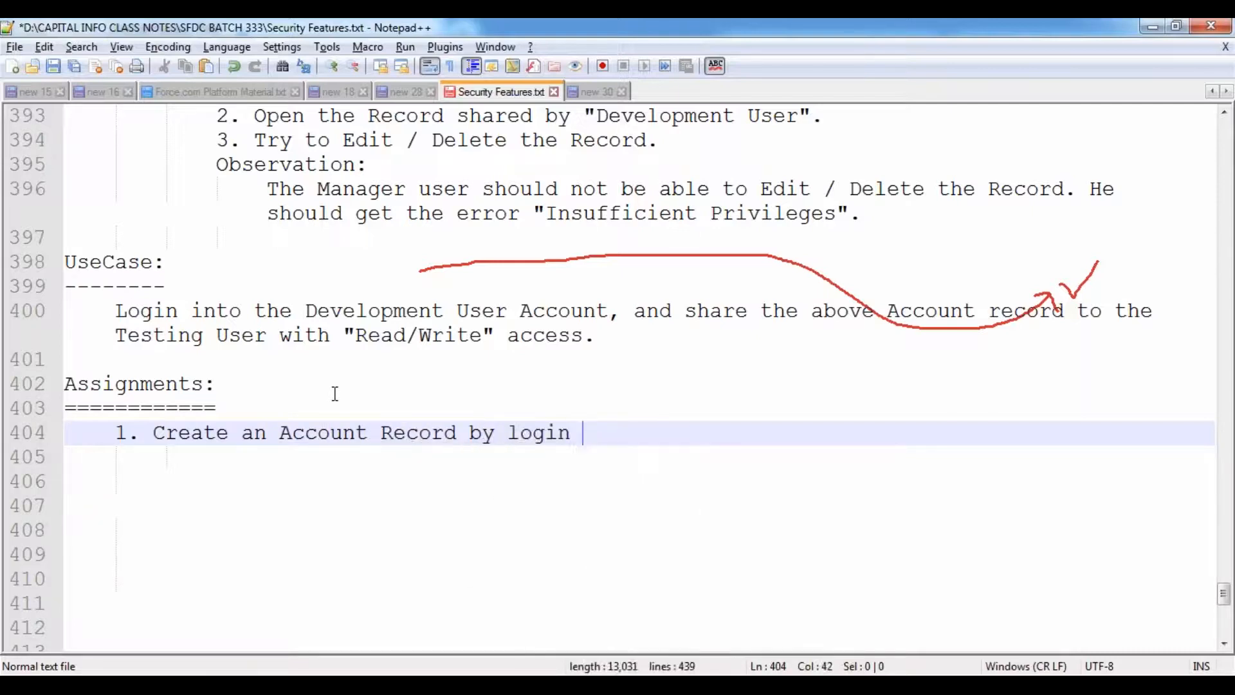
pyautogui.write('with "Devel')
pyautogui.press('Down')
pyautogui.press('Down')
pyautogui.press('Return')
pyautogui.write('User" a')
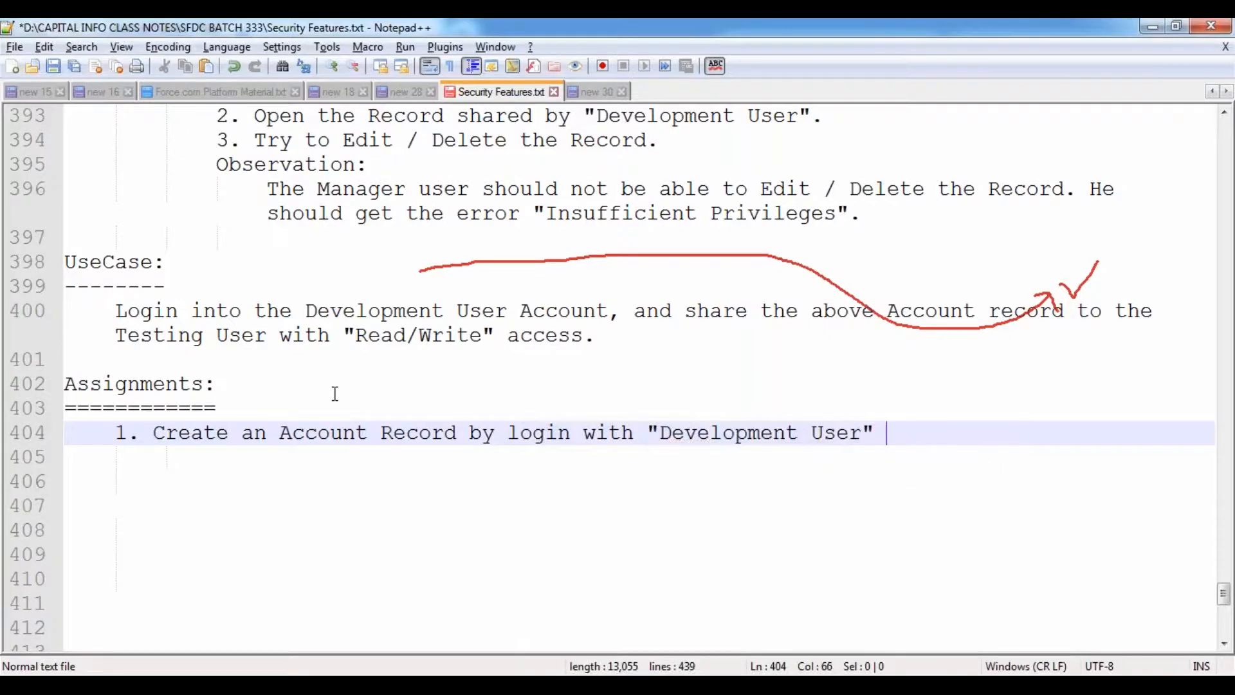
pyautogui.write('ccount, and share the')
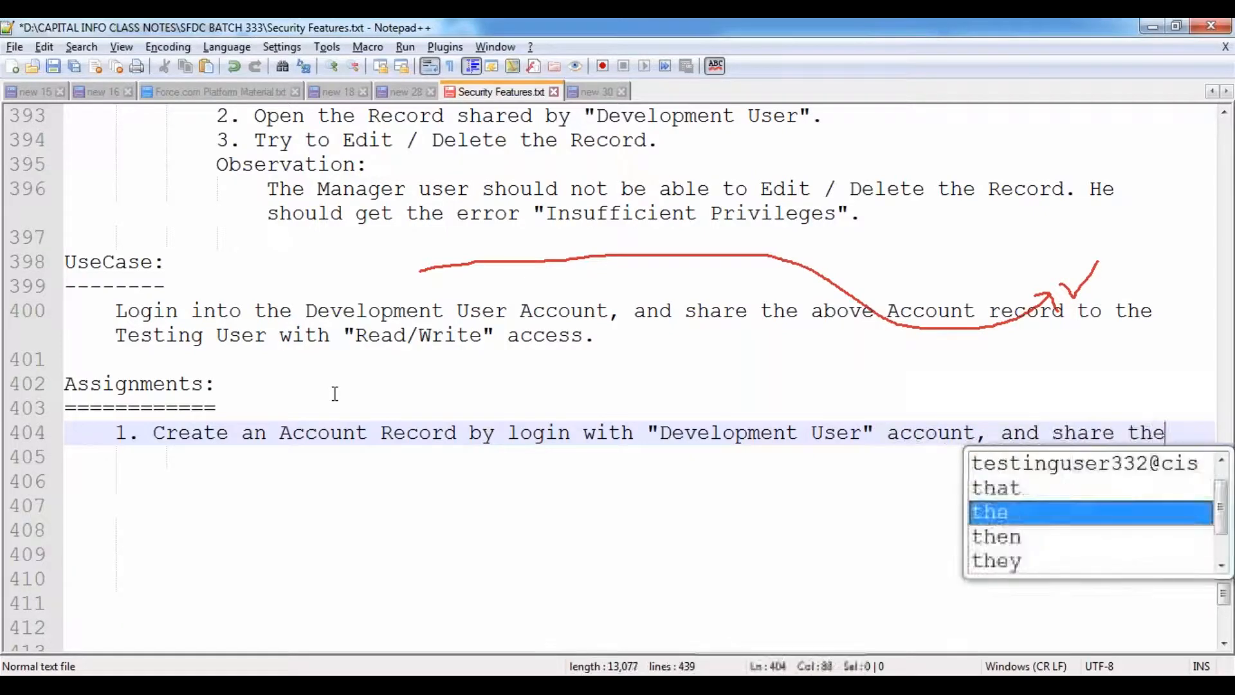
pyautogui.write(' Record to "Te')
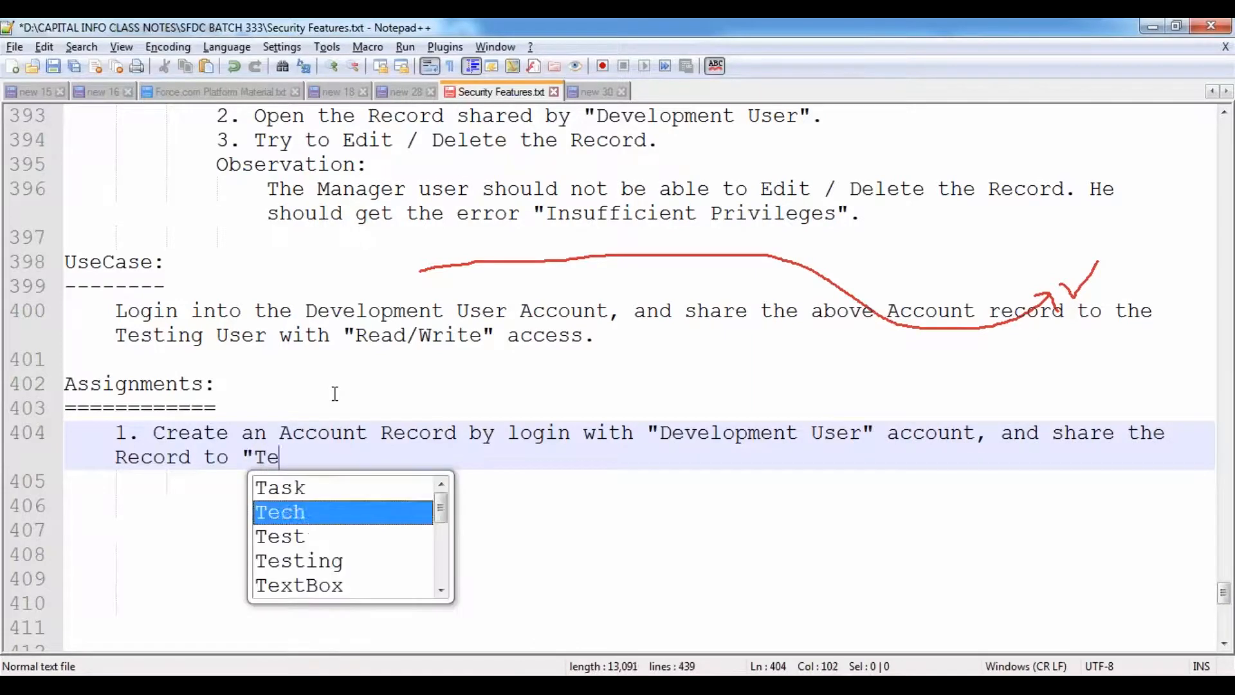
pyautogui.write('sting User')
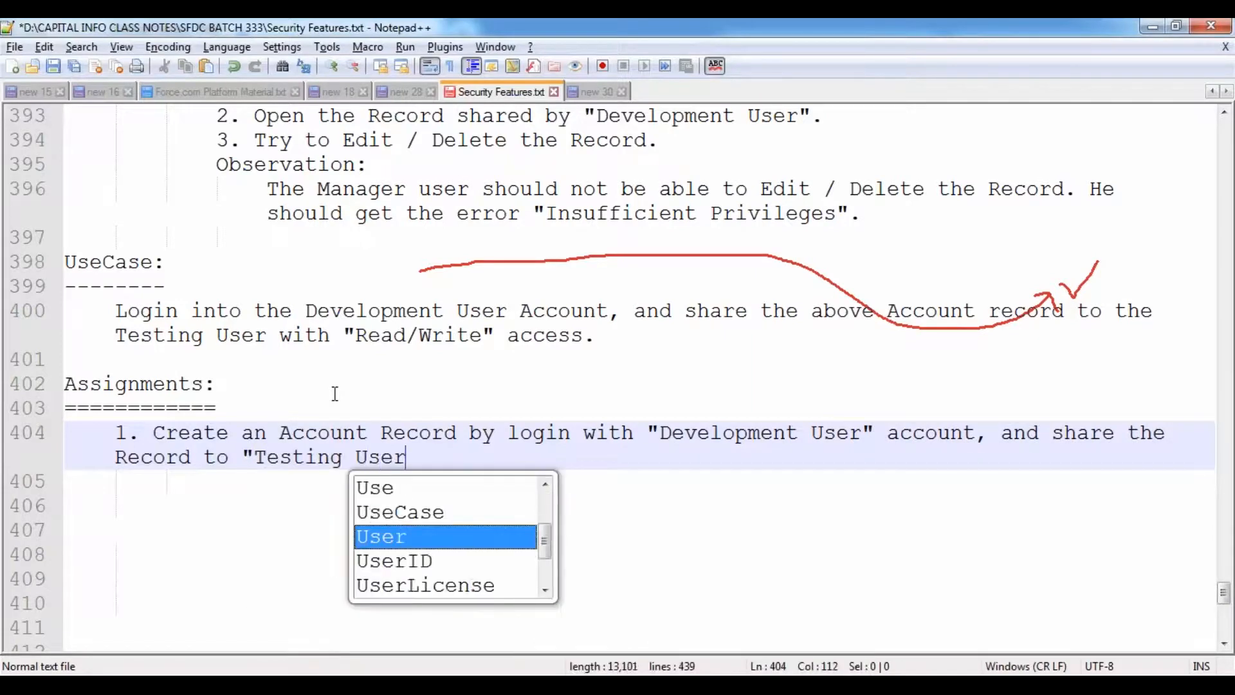
pyautogui.write(' and Manage')
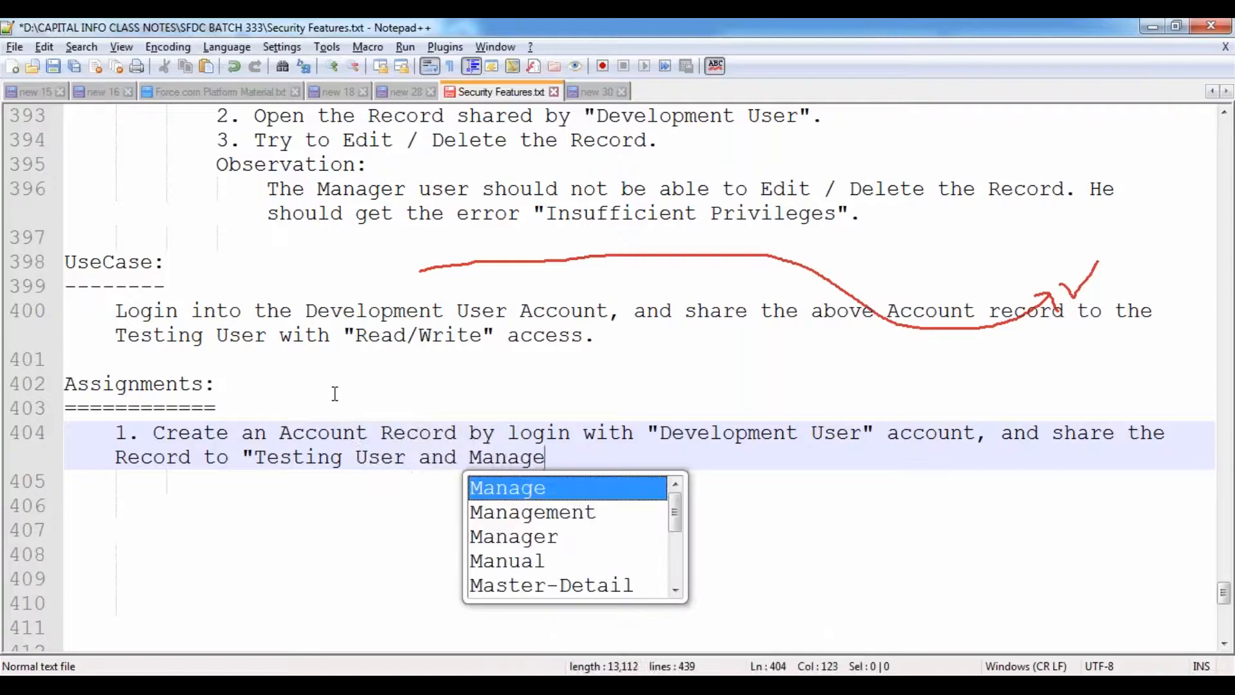
pyautogui.write('r USer')
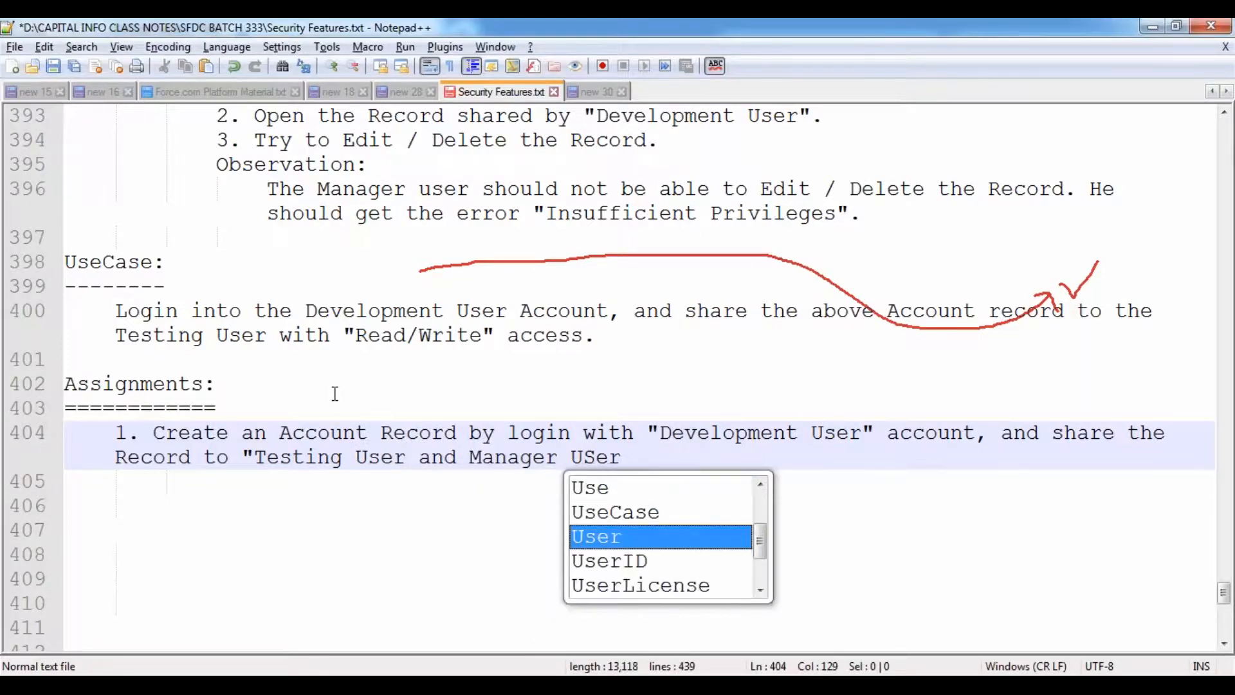
pyautogui.press('Return')
pyautogui.write('" with')
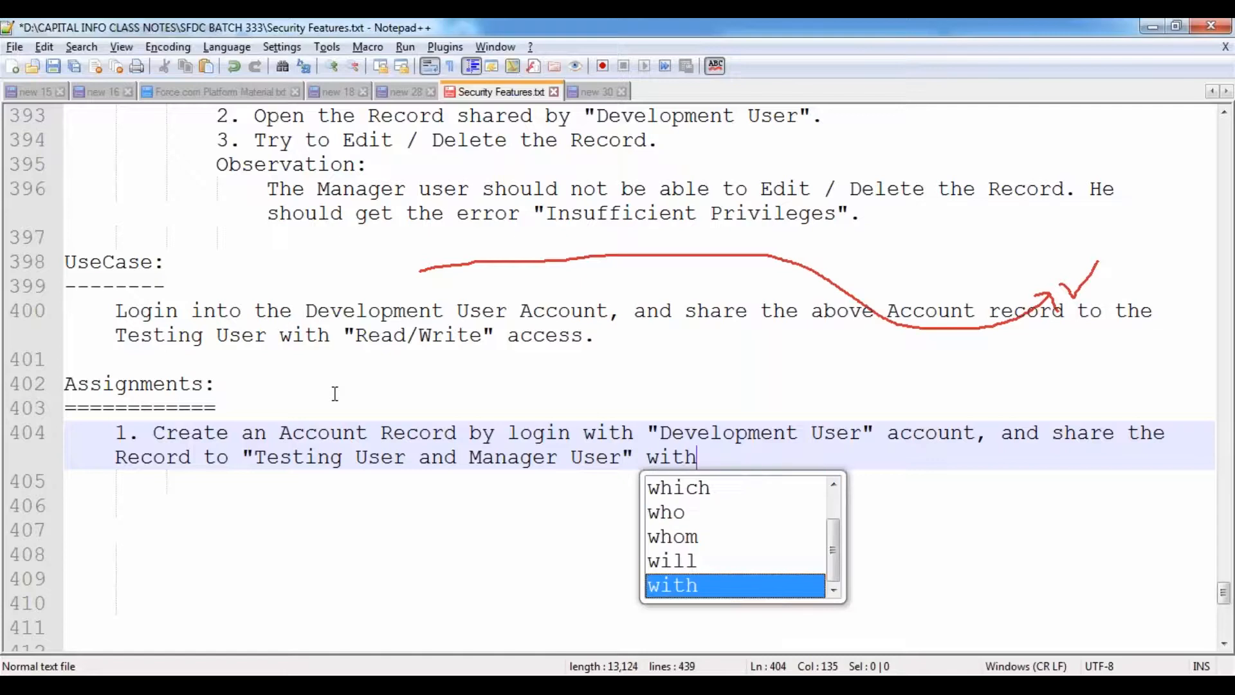
pyautogui.write(' "Read')
pyautogui.press('Down')
pyautogui.press('Down')
pyautogui.press('Return')
pyautogui.write('" access.')
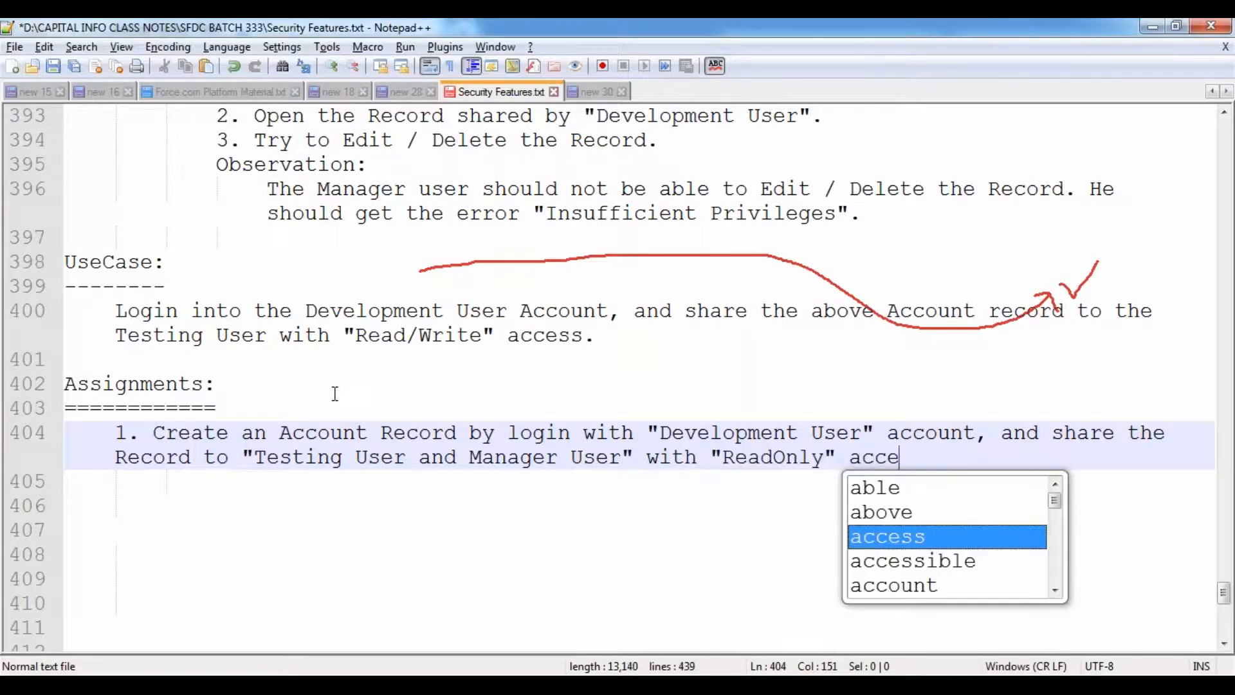
pyautogui.press('Return')
pyautogui.press('Return')
# - Write assignment 2: Customer User account record shared to Testing User with Read/Write access
pyautogui.write('2. ')
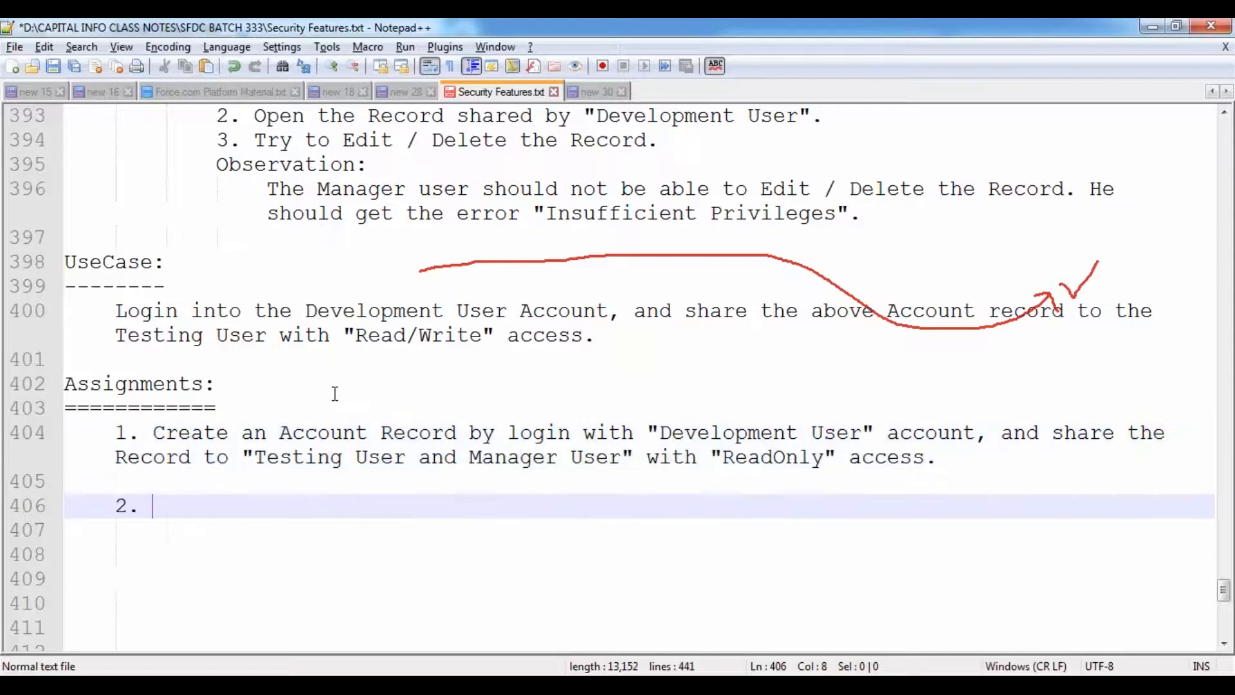
pyautogui.write('Create')
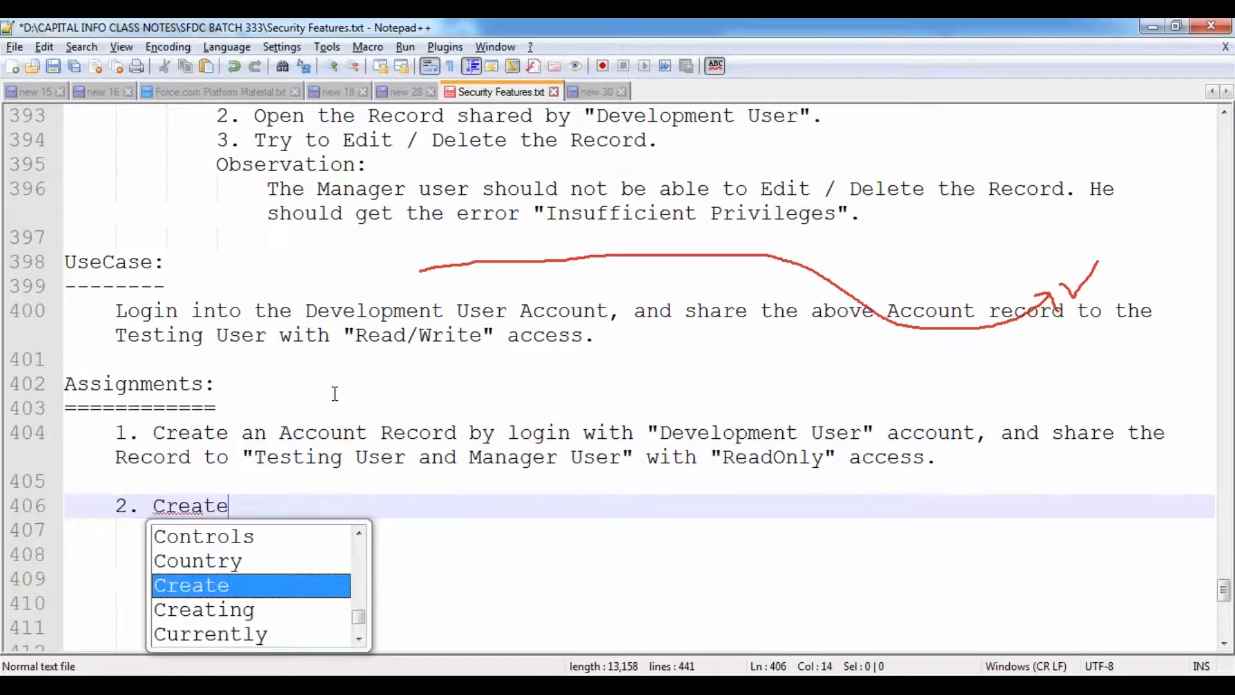
pyautogui.write(' an A')
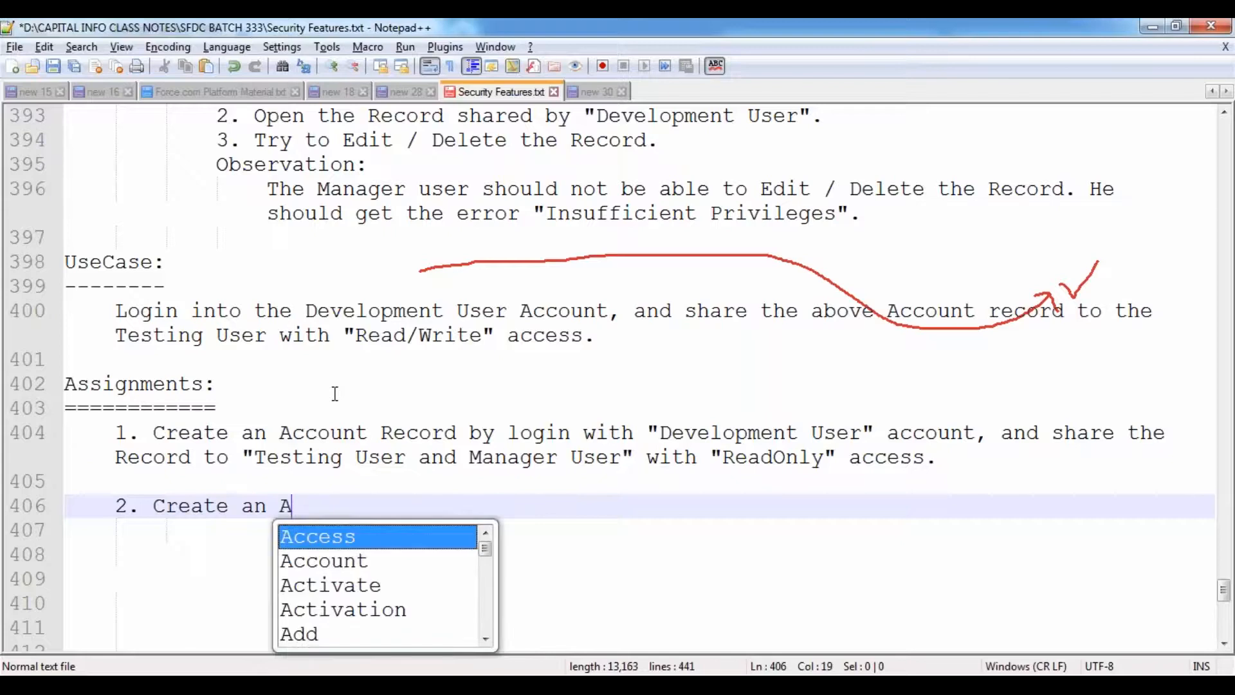
pyautogui.write('ccount Record ')
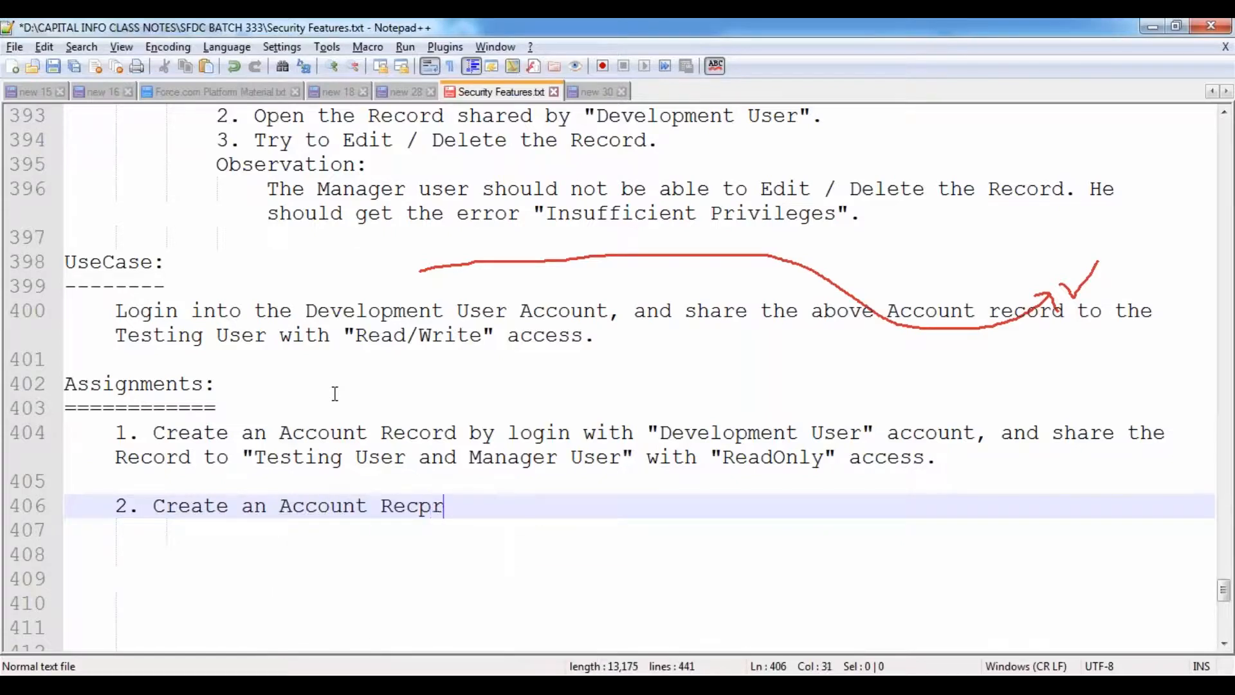
pyautogui.write('by lo')
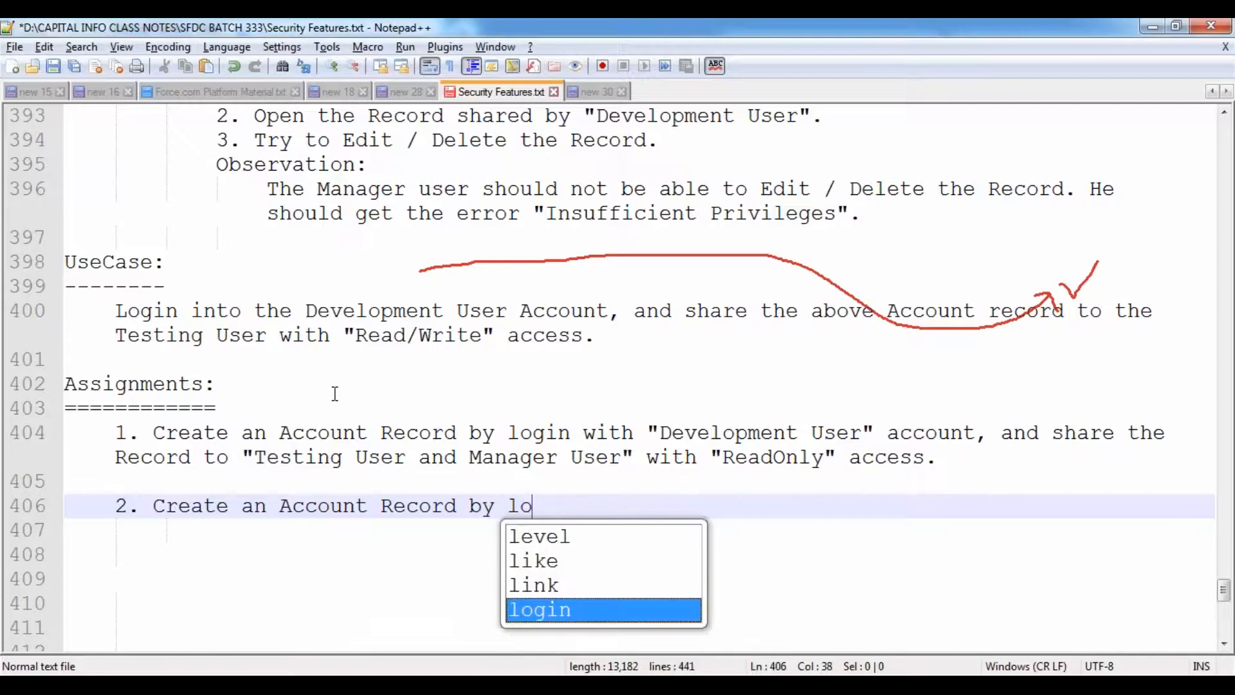
pyautogui.write('ging with')
pyautogui.press('BackSpace')
pyautogui.press('BackSpace')
pyautogui.press('BackSpace')
pyautogui.press('BackSpace')
pyautogui.press('BackSpace')
pyautogui.press('BackSpace')
pyautogui.write('with "')
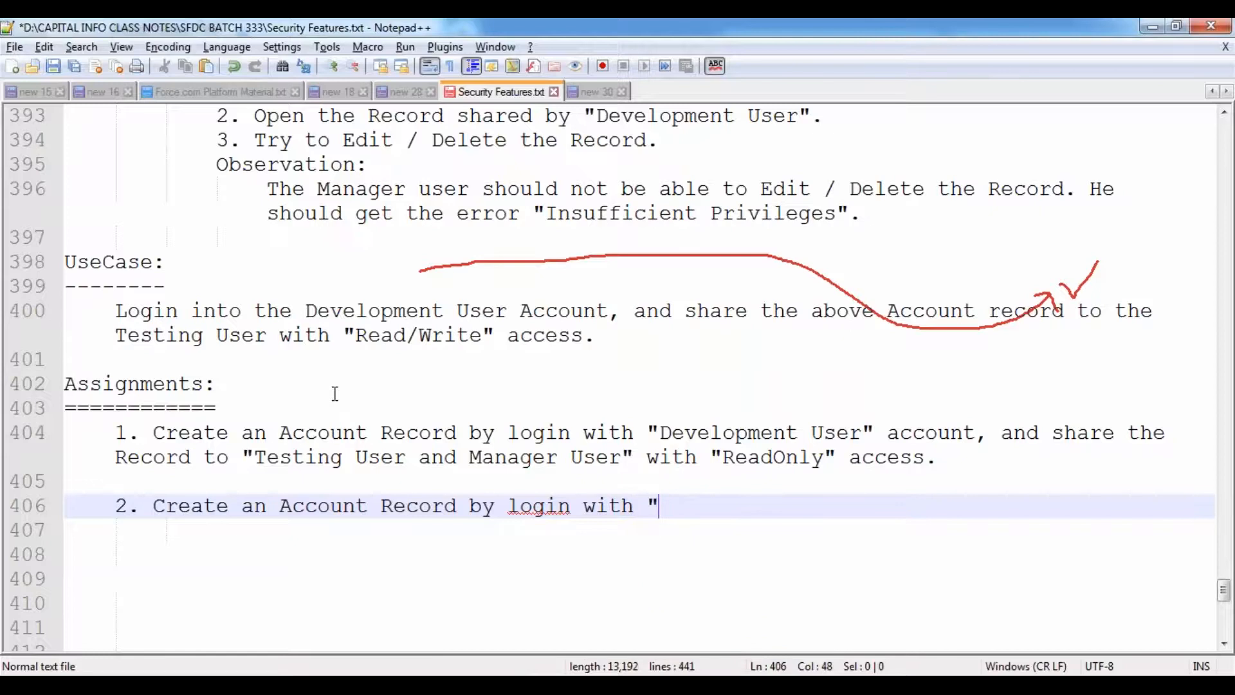
pyautogui.write('Customer User" and Share the Record')
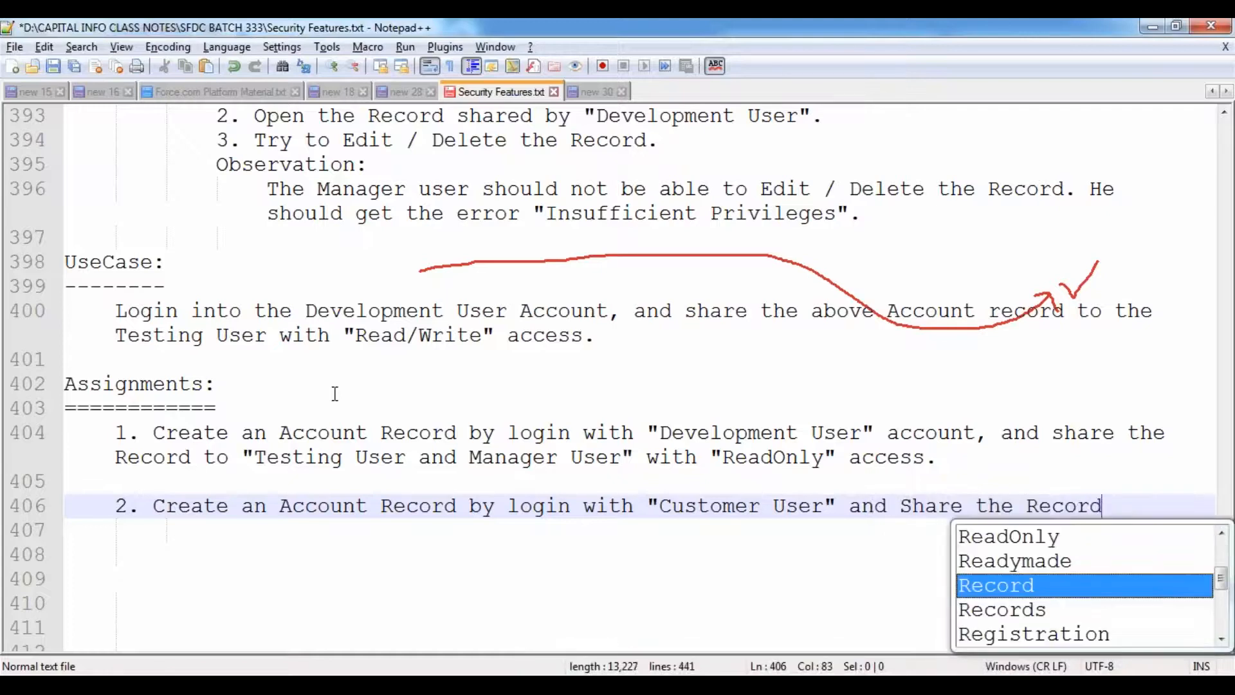
pyautogui.write(' to "Tes')
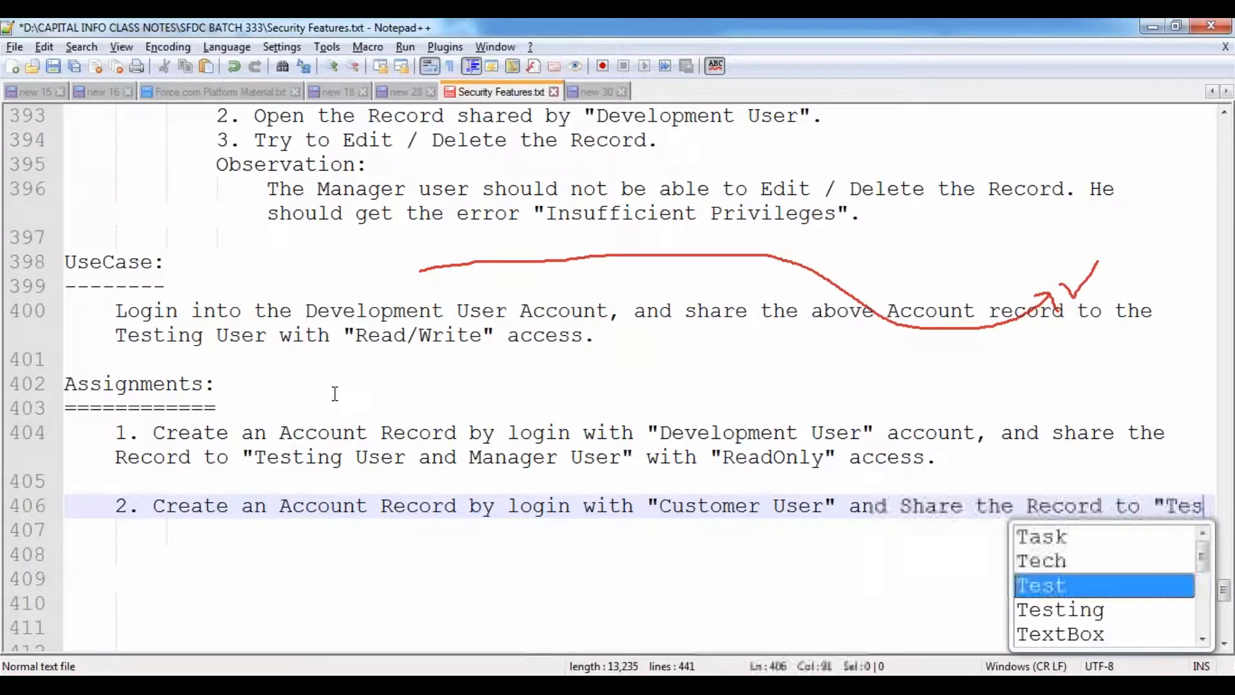
pyautogui.write('ting User')
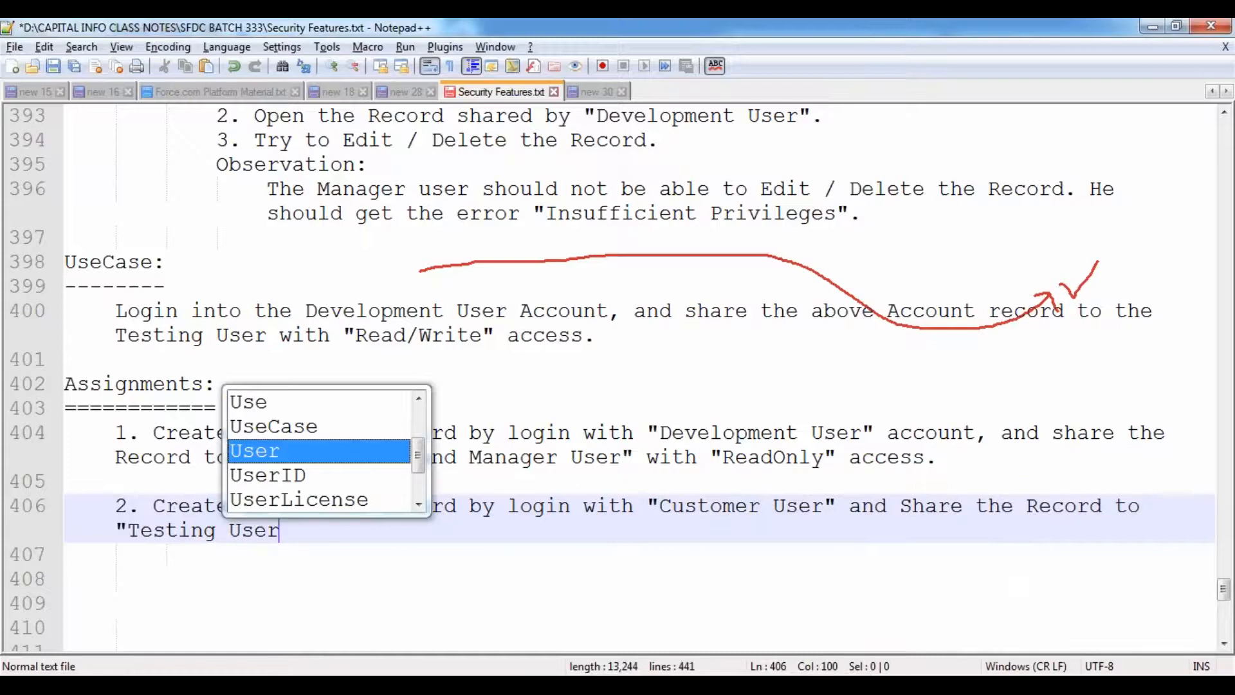
pyautogui.write('" with "Read')
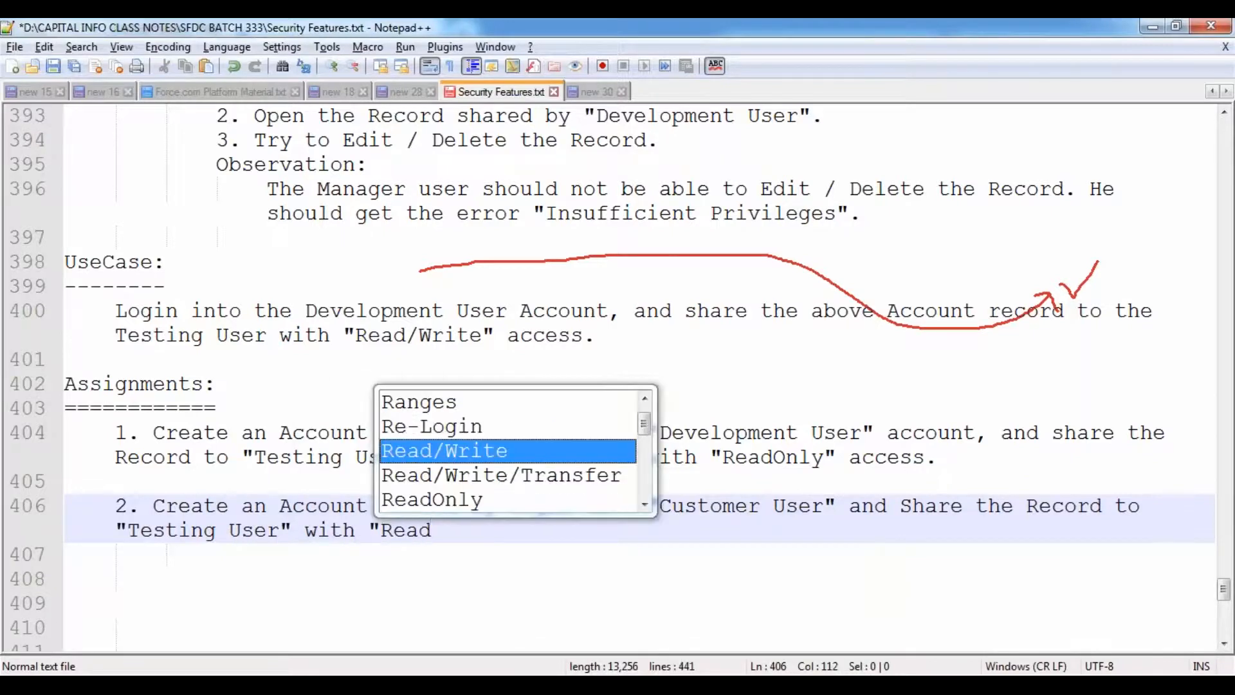
pyautogui.press('Return')
pyautogui.write('" access.')
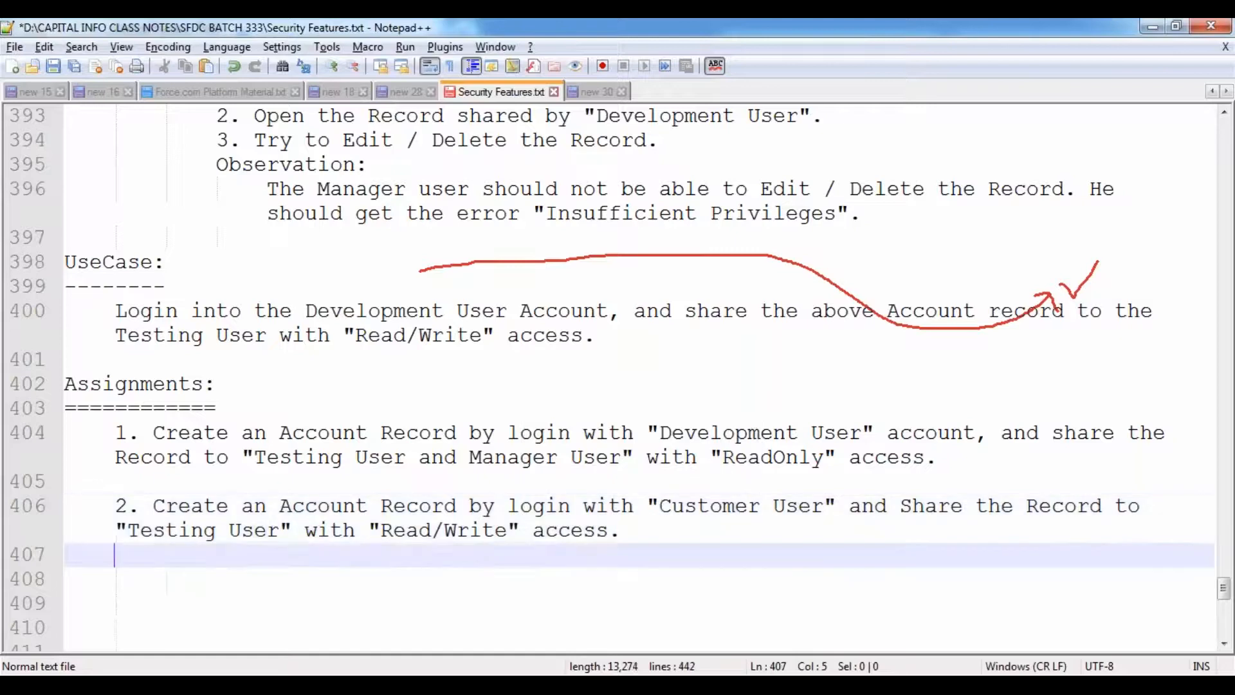
pyautogui.press('Return')
# - Start assignment 3 with 'Share the Record to "Development User"'
pyautogui.write('3. ')
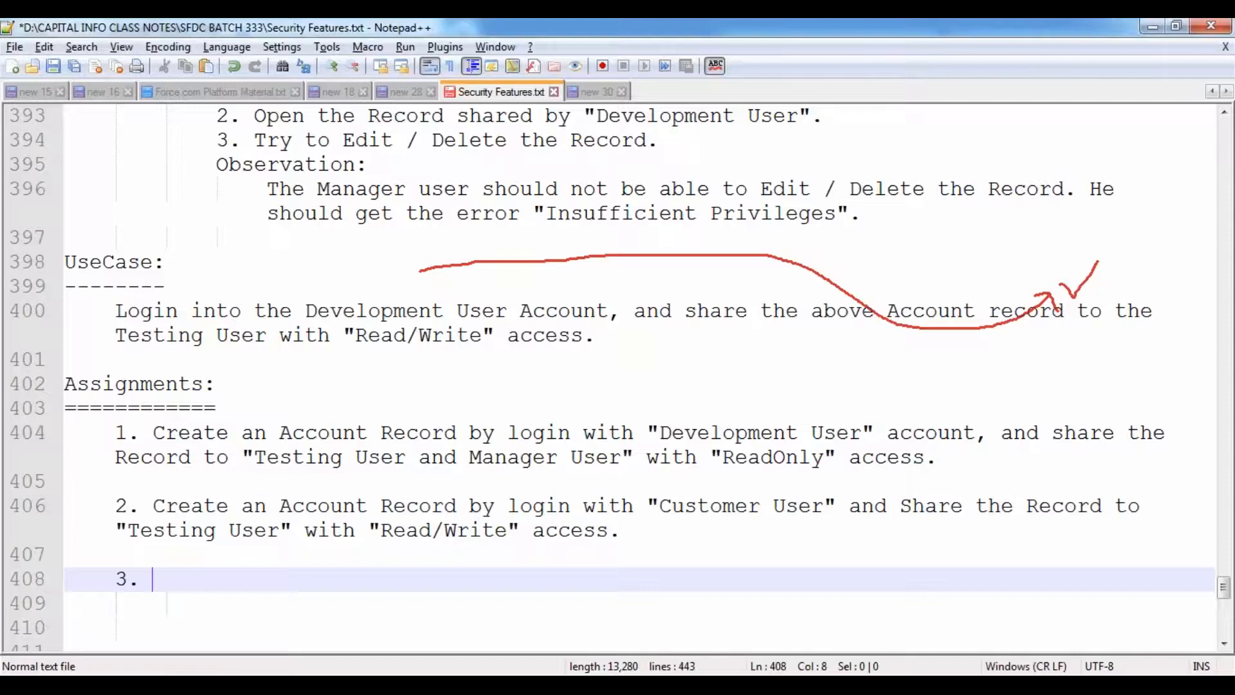
pyautogui.write('Cre')
pyautogui.press('BackSpace')
pyautogui.press('BackSpace')
pyautogui.press('BackSpace')
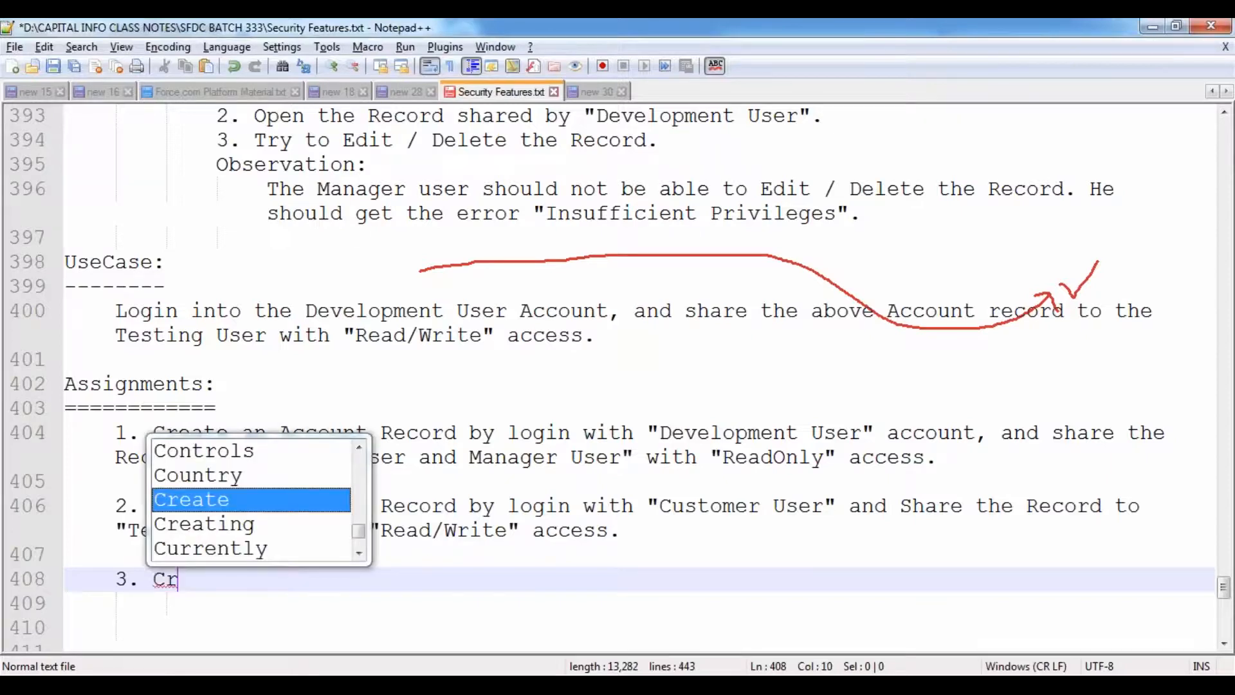
pyautogui.write('Share th')
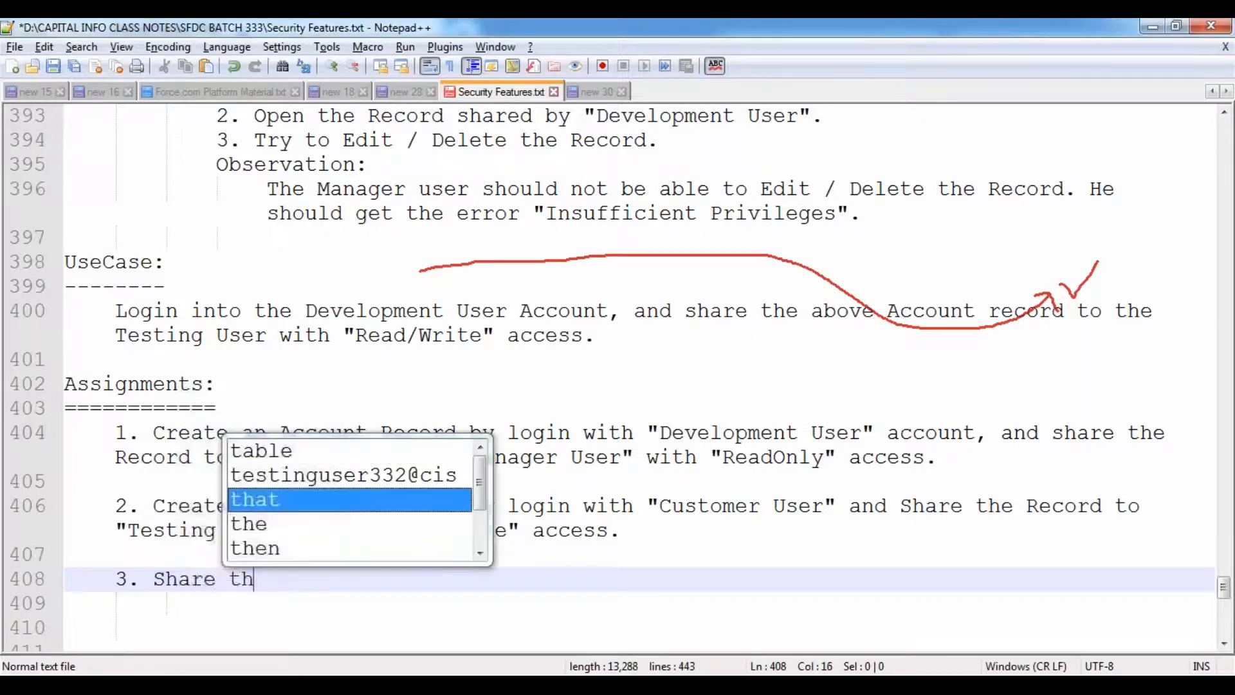
pyautogui.write('e Record ')
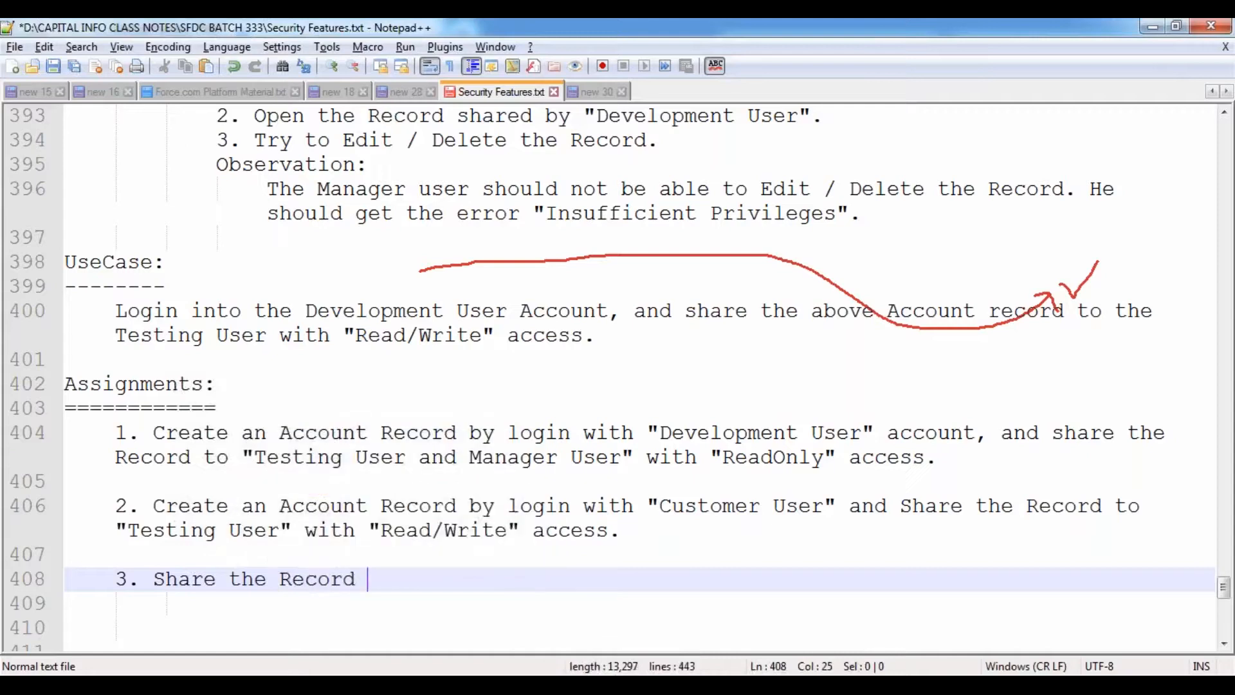
pyautogui.write('to "Develo')
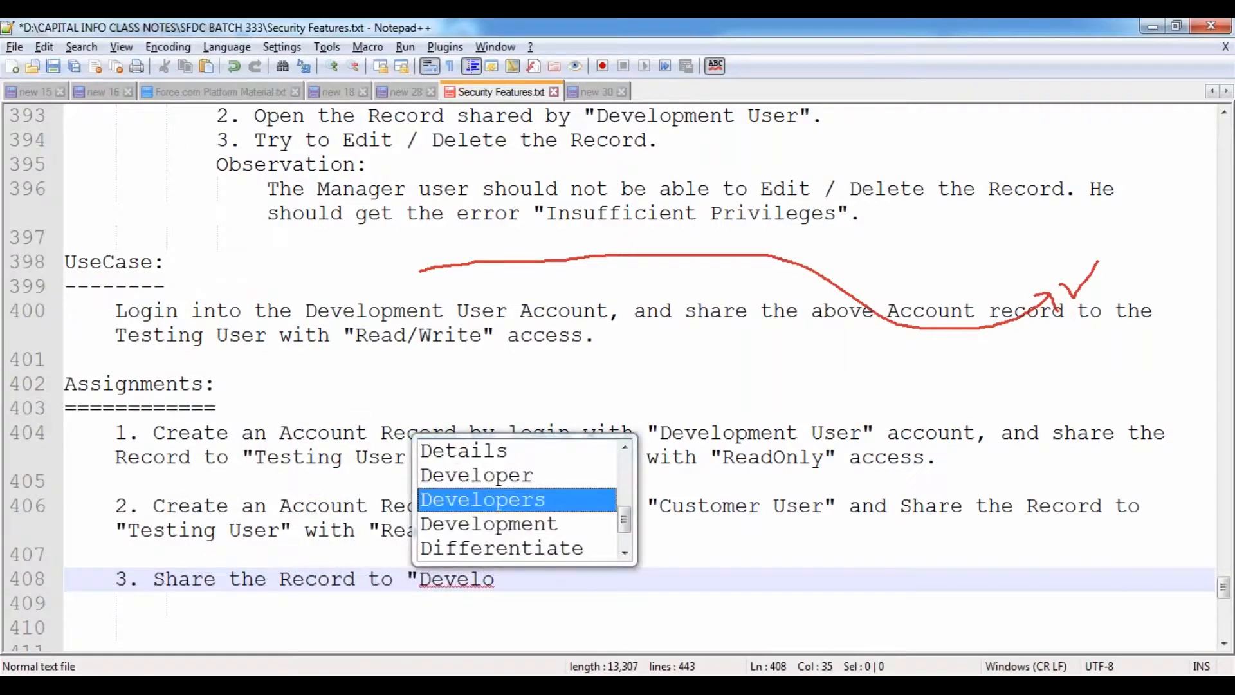
pyautogui.press('Down')
pyautogui.press('Return')
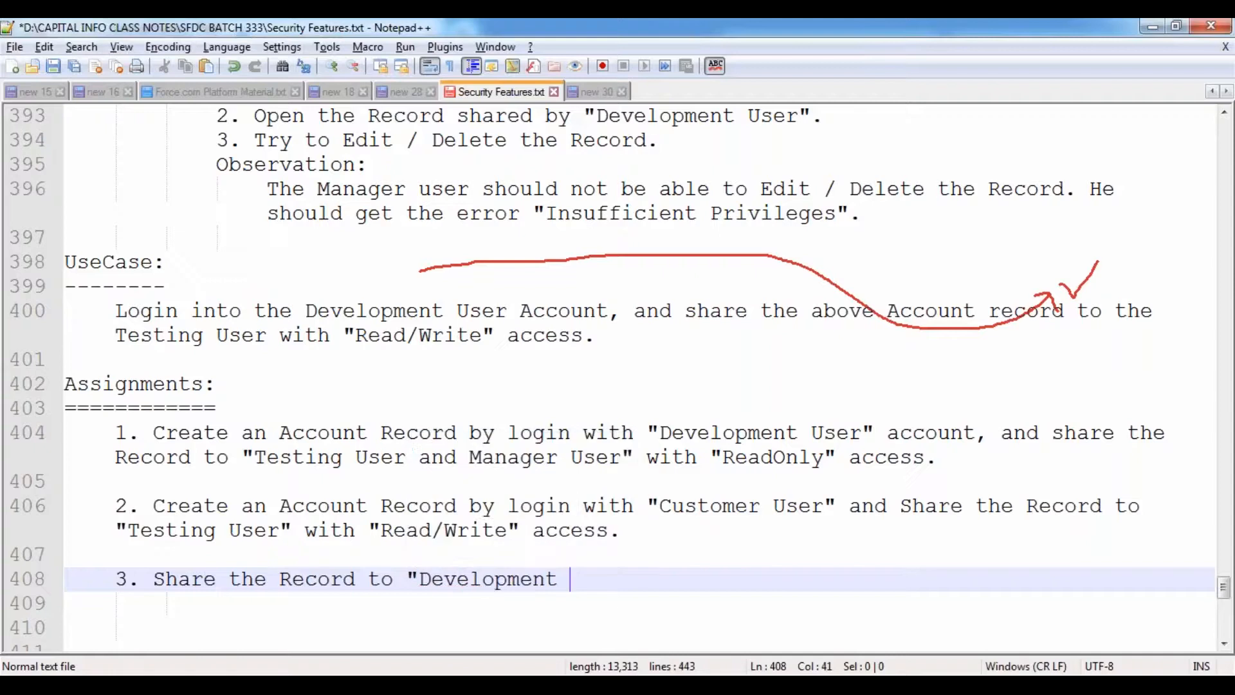
pyautogui.write('User"')
# - Complete assignment 3 as the record 'Above (From Assignment 2)' with ReadOnly access
pyautogui.press('Left')
pyautogui.press('Left')
pyautogui.press('Left')
pyautogui.press('Left')
pyautogui.press('Left')
pyautogui.press('Left')
pyautogui.press('Left')
pyautogui.press('Left')
pyautogui.press('Left')
pyautogui.press('Left')
pyautogui.press('Left')
pyautogui.press('Left')
pyautogui.press('Left')
pyautogui.press('Left')
pyautogui.press('Left')
pyautogui.press('Left')
pyautogui.press('Left')
pyautogui.press('Left')
pyautogui.press('Left')
pyautogui.press('Left')
pyautogui.write('Above')
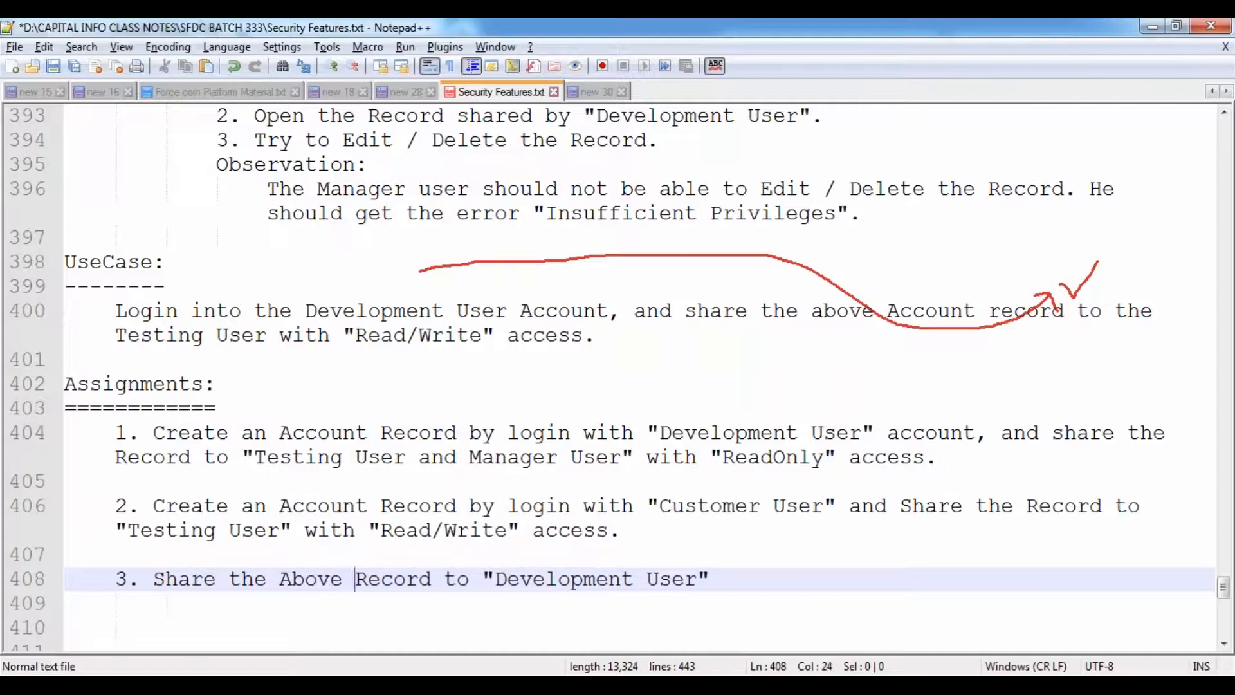
pyautogui.write(' (Fr')
pyautogui.write('om Re')
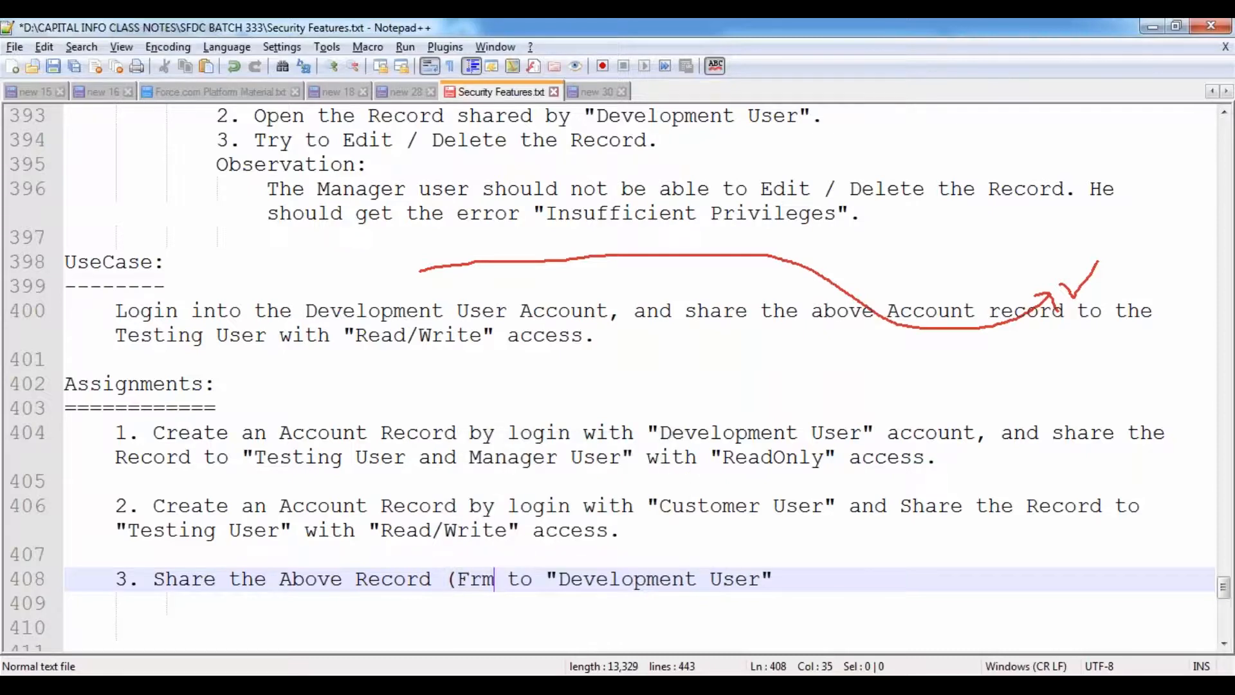
pyautogui.write('q')
pyautogui.press('BackSpace')
pyautogui.press('BackSpace')
pyautogui.press('BackSpace')
pyautogui.write('Assi')
pyautogui.write('gnment 2')
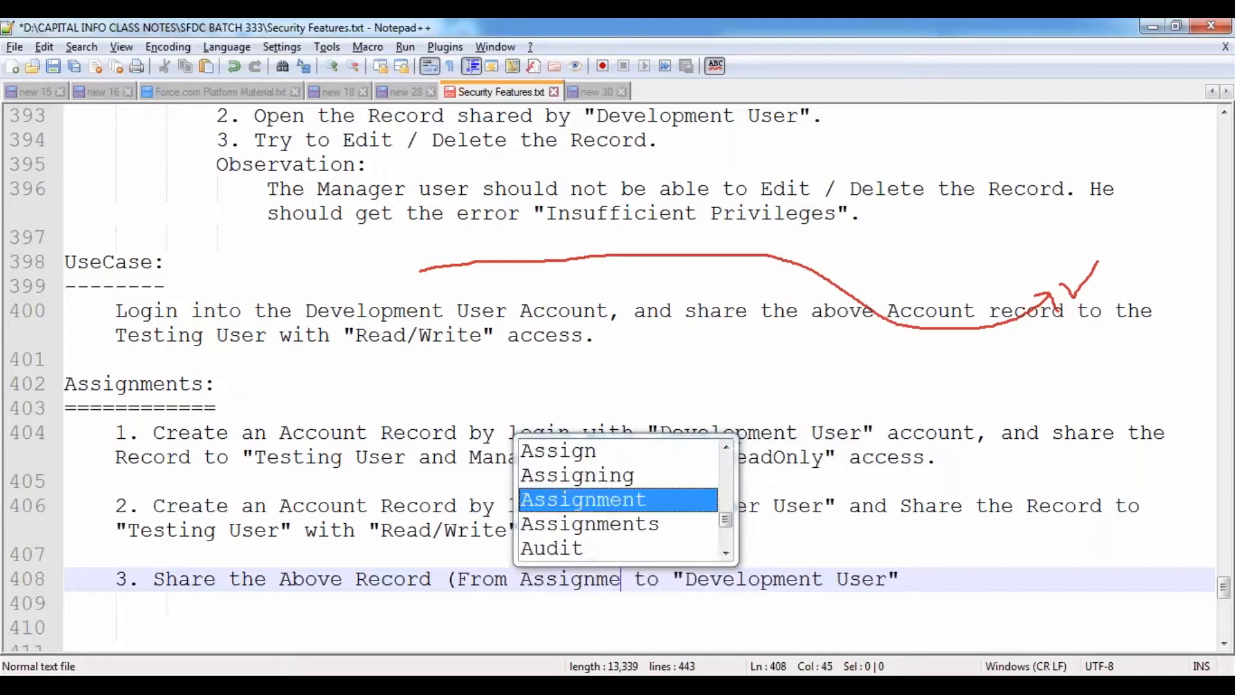
pyautogui.write(')')
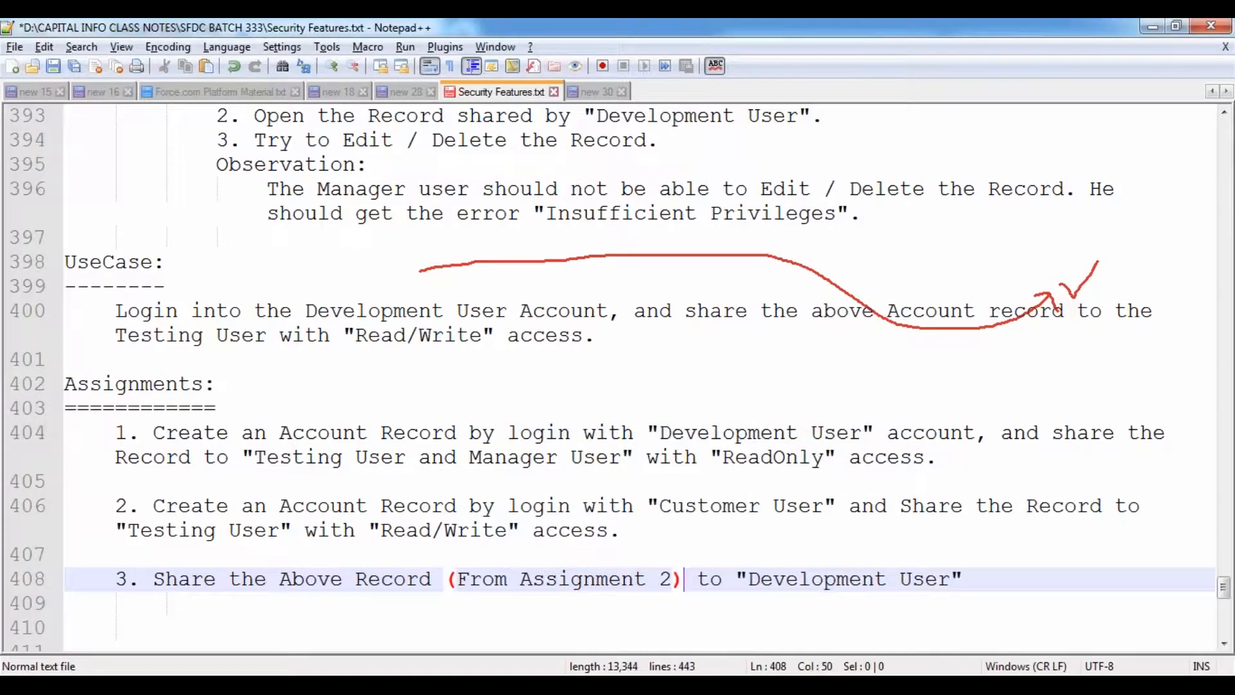
pyautogui.press('End')
pyautogui.scroll(-2, 621, 372)
pyautogui.write('with ')
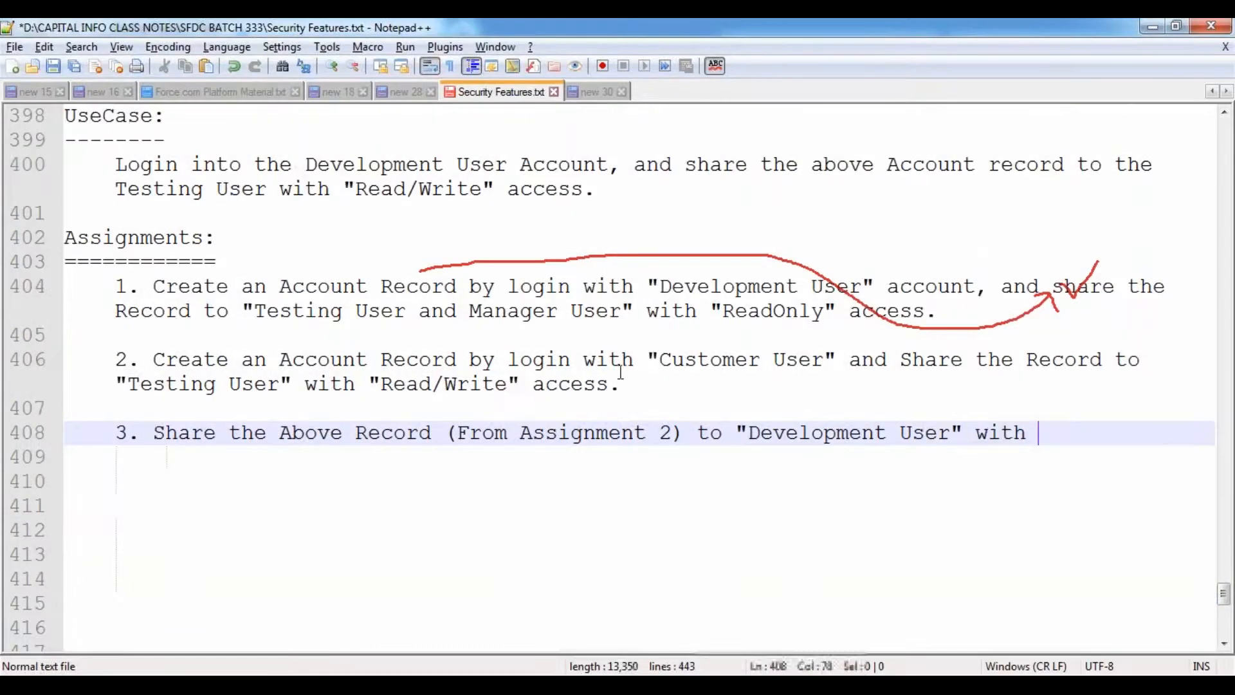
pyautogui.write('"ReadO')
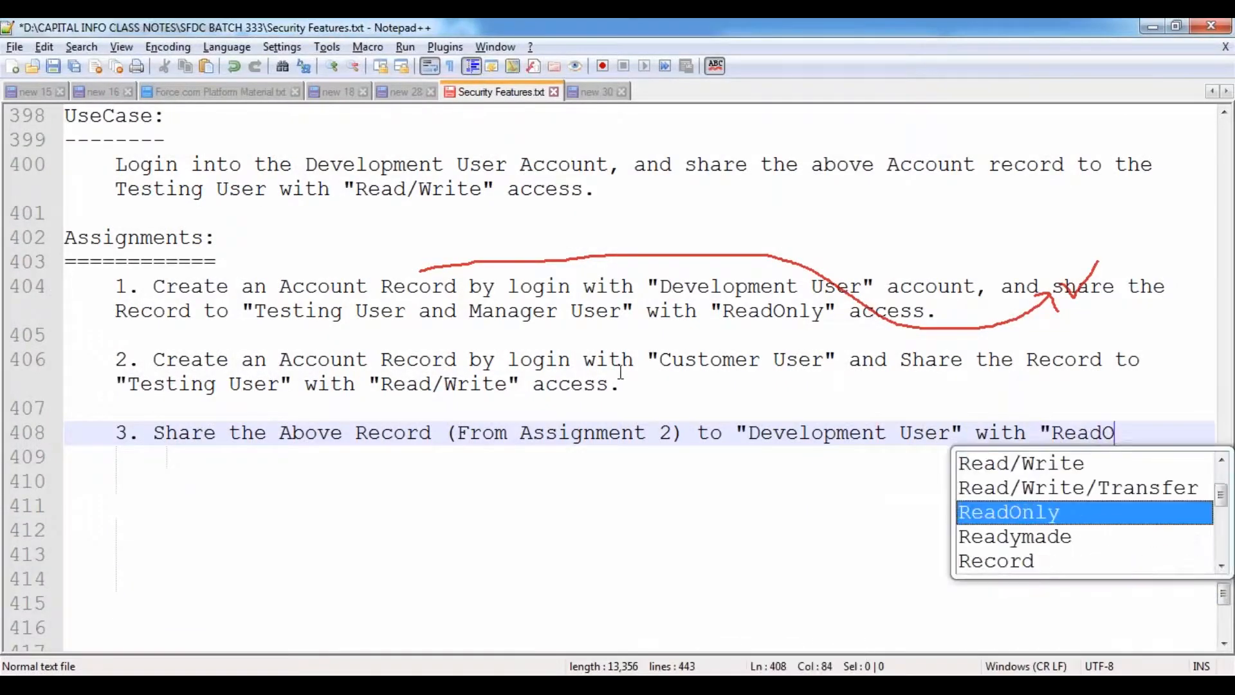
pyautogui.press('Return')
pyautogui.write('" access.')
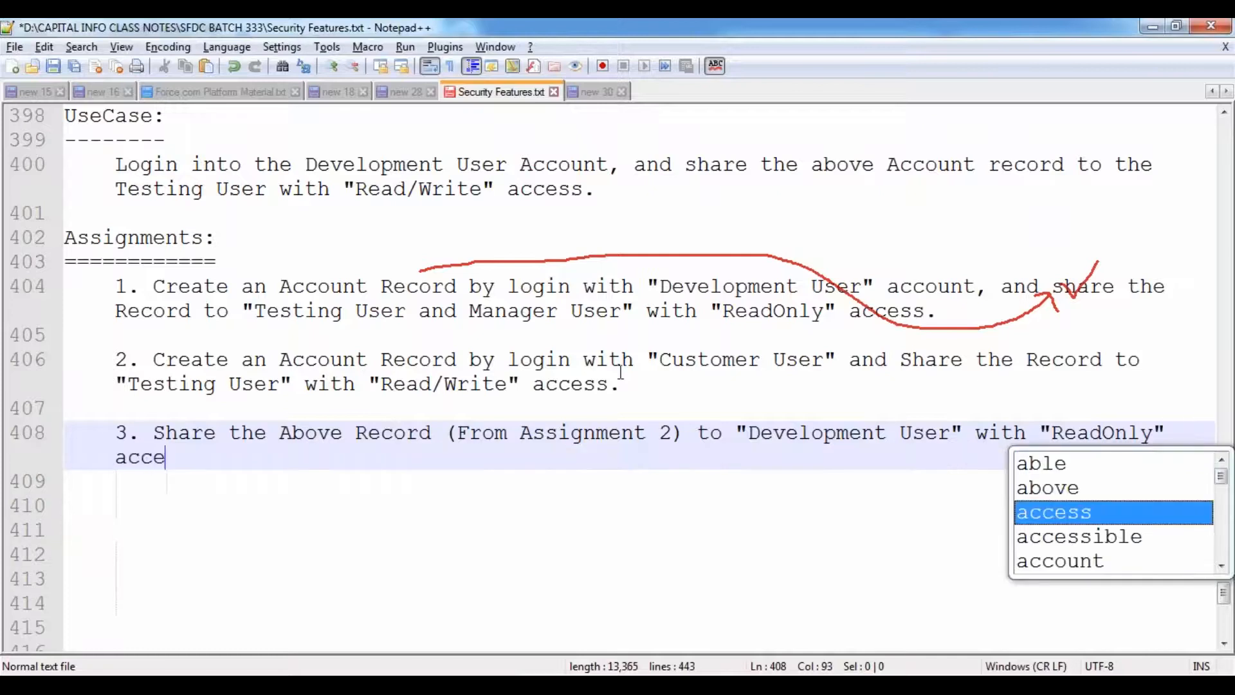
pyautogui.press('Return')
# - Add a blank line below the list and save the notes file
pyautogui.press('Home')
pyautogui.press('Return')
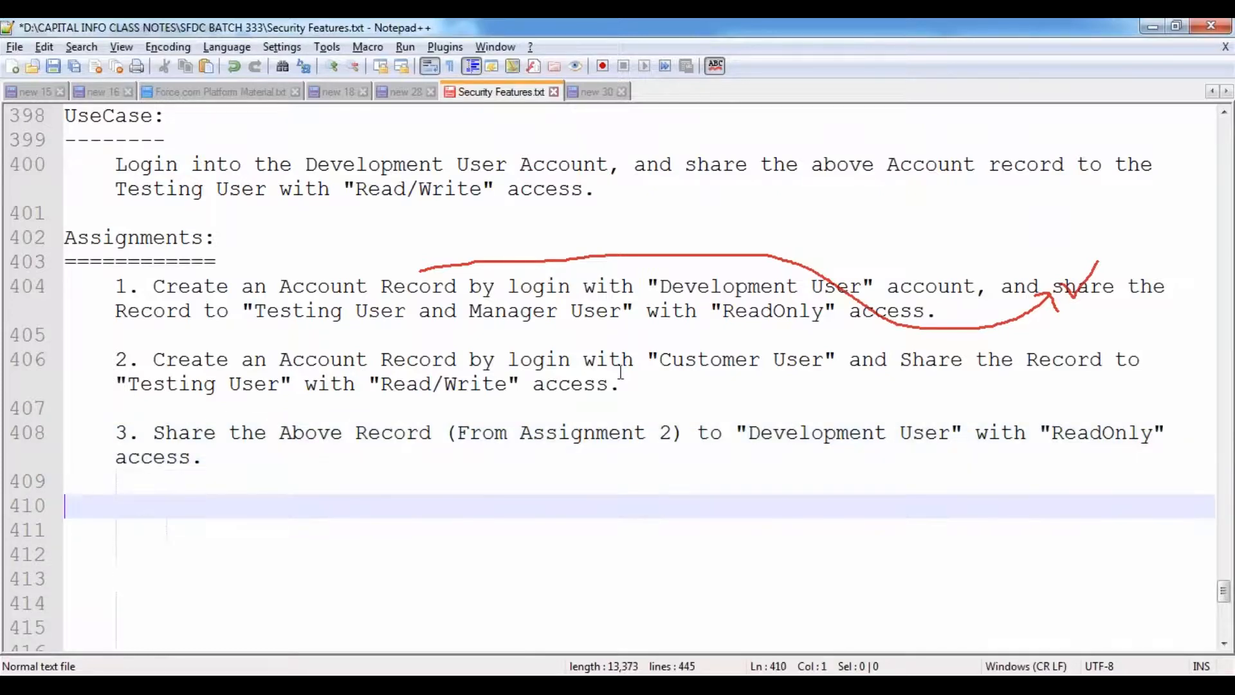
pyautogui.hotkey('ctrl', 's')
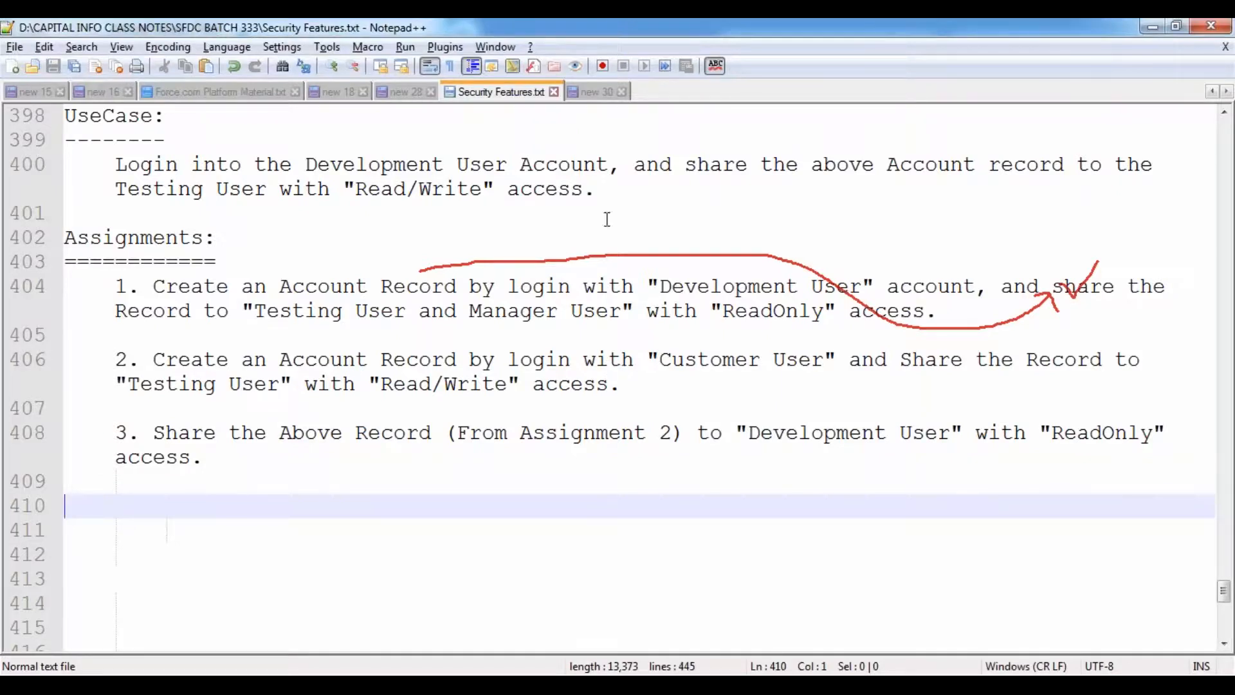
pyautogui.click(643, 148)
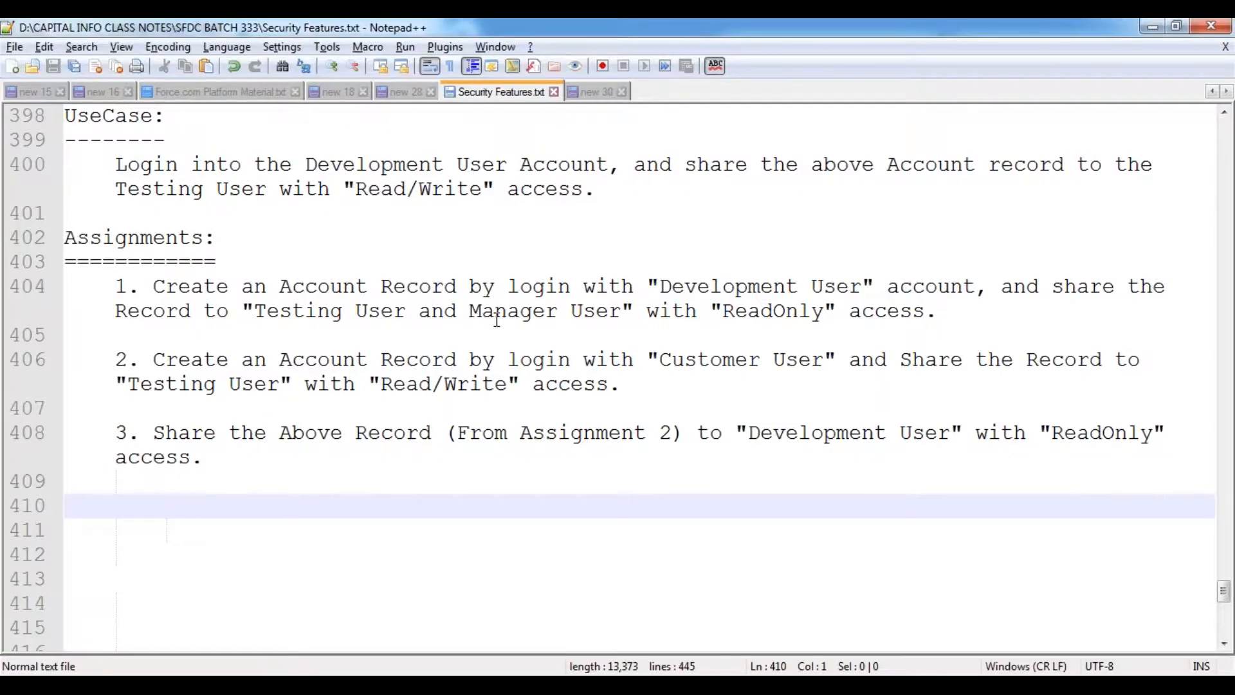
pyautogui.scroll(-3, 493, 313)
pyautogui.scroll(3, 490, 311)
pyautogui.press('super+r')
# - Launch Paint via mspaint and draw a small oval head near the top of the canvas
pyautogui.write('mspaint')
pyautogui.press('Return')
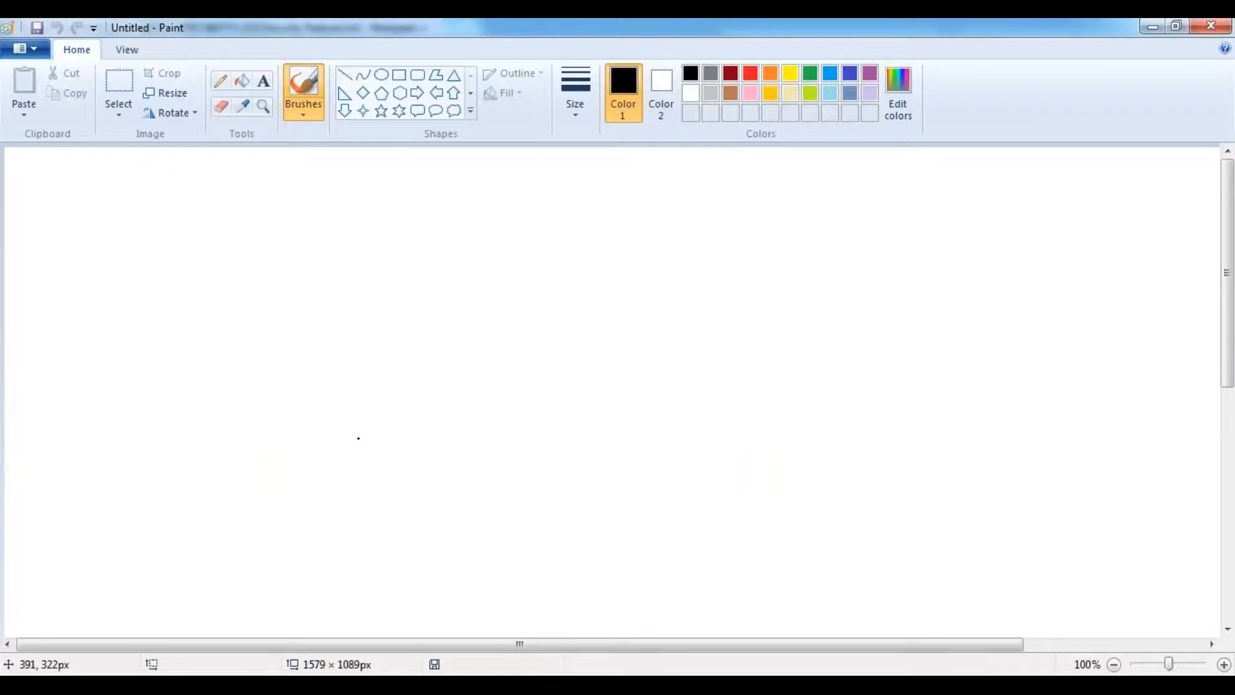
pyautogui.click(263, 81)
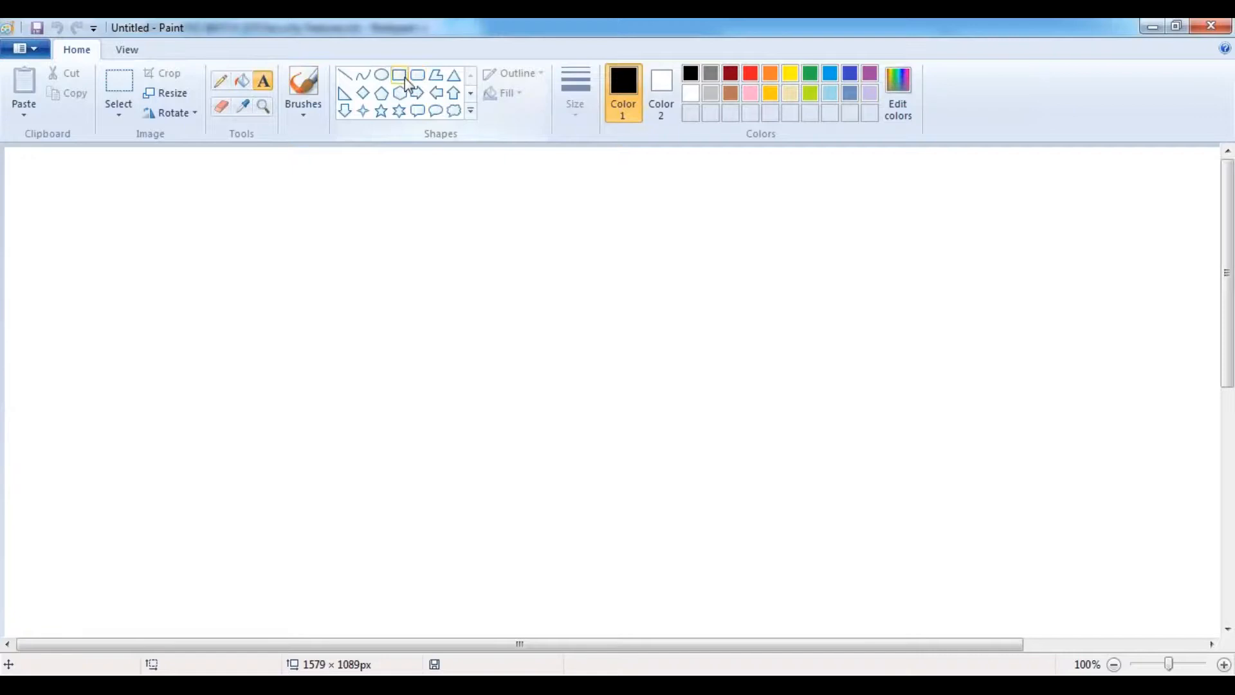
pyautogui.click(384, 77)
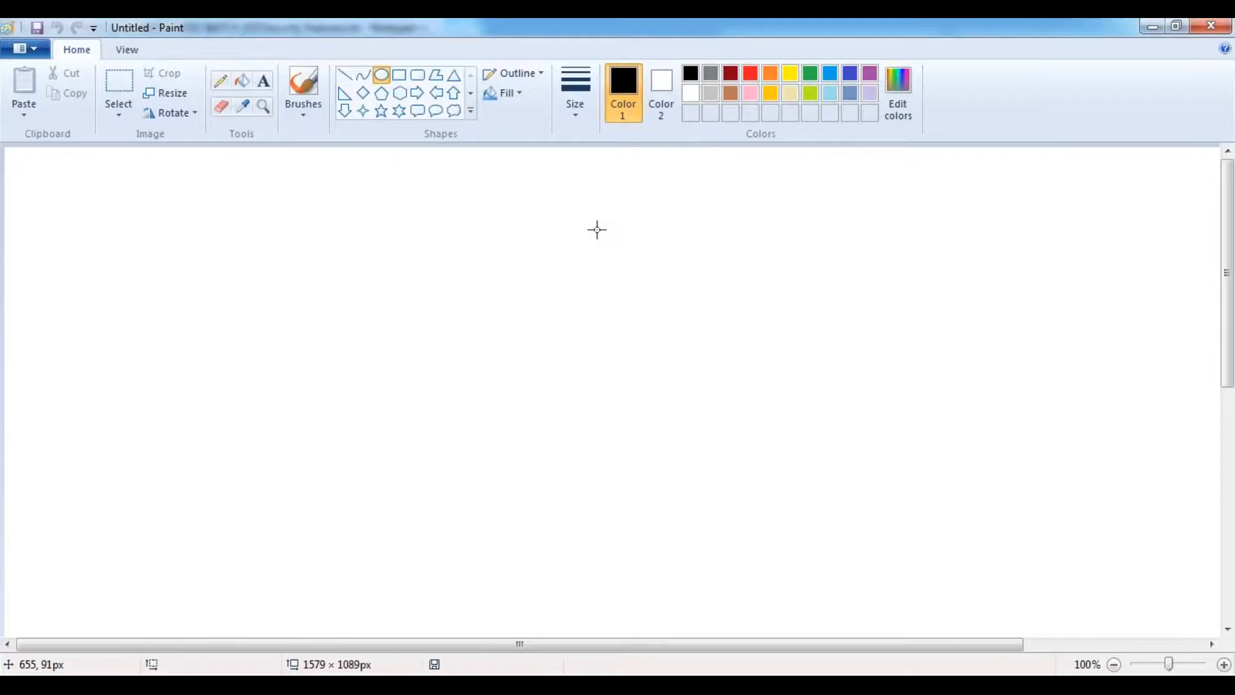
pyautogui.moveTo(663, 222); pyautogui.dragTo(690, 247)
pyautogui.click(492, 191)
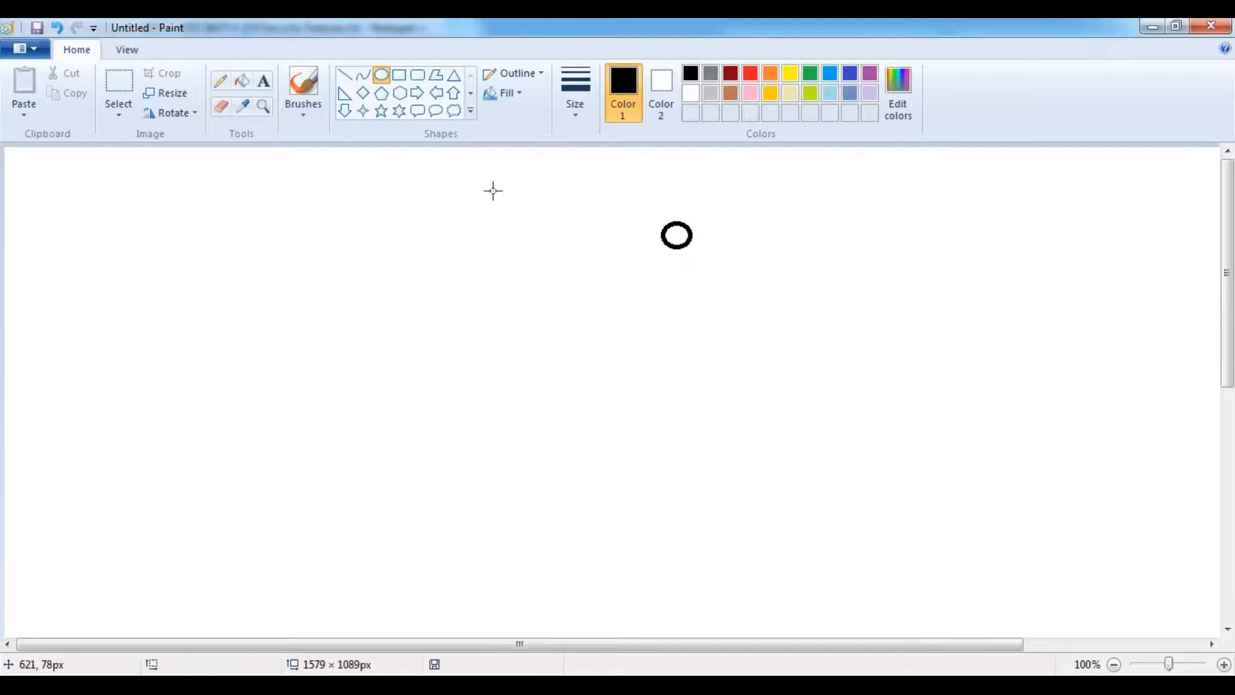
# - Draw a rounded-rectangle body under the head and select the whole figure
pyautogui.click(418, 74)
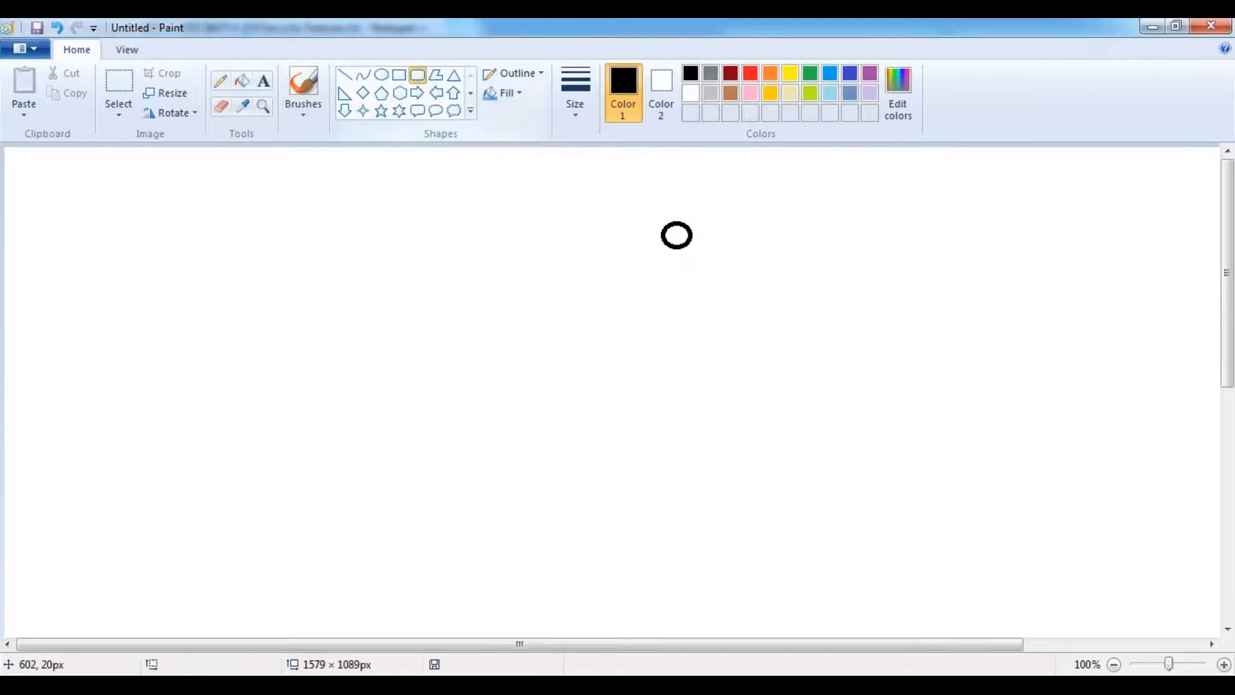
pyautogui.moveTo(658, 250); pyautogui.dragTo(694, 291)
pyautogui.click(119, 90)
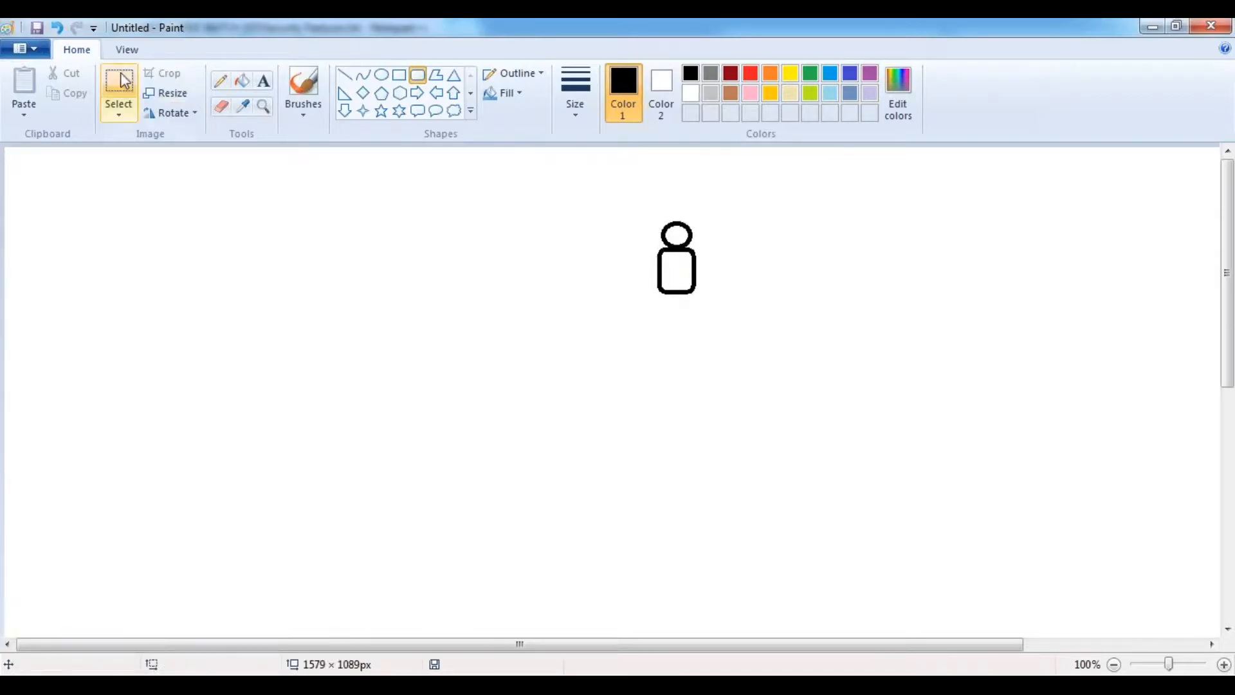
pyautogui.moveTo(652, 223); pyautogui.dragTo(703, 298)
# - Copy the figure and paste five copies around it in loose columns
pyautogui.hotkey('ctrl', 'c')
pyautogui.click(565, 347)
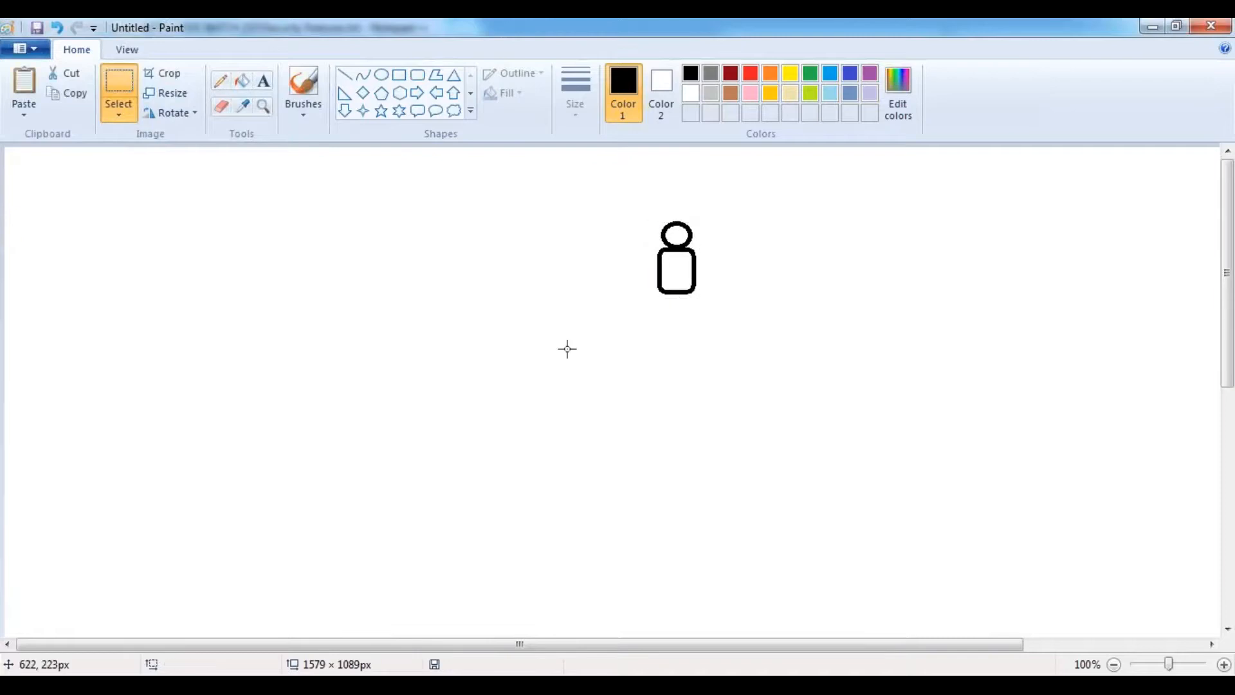
pyautogui.hotkey('ctrl', 'v')
pyautogui.moveTo(26, 180); pyautogui.dragTo(783, 320)
pyautogui.hotkey('ctrl', 'v')
pyautogui.moveTo(53, 193); pyautogui.dragTo(663, 387)
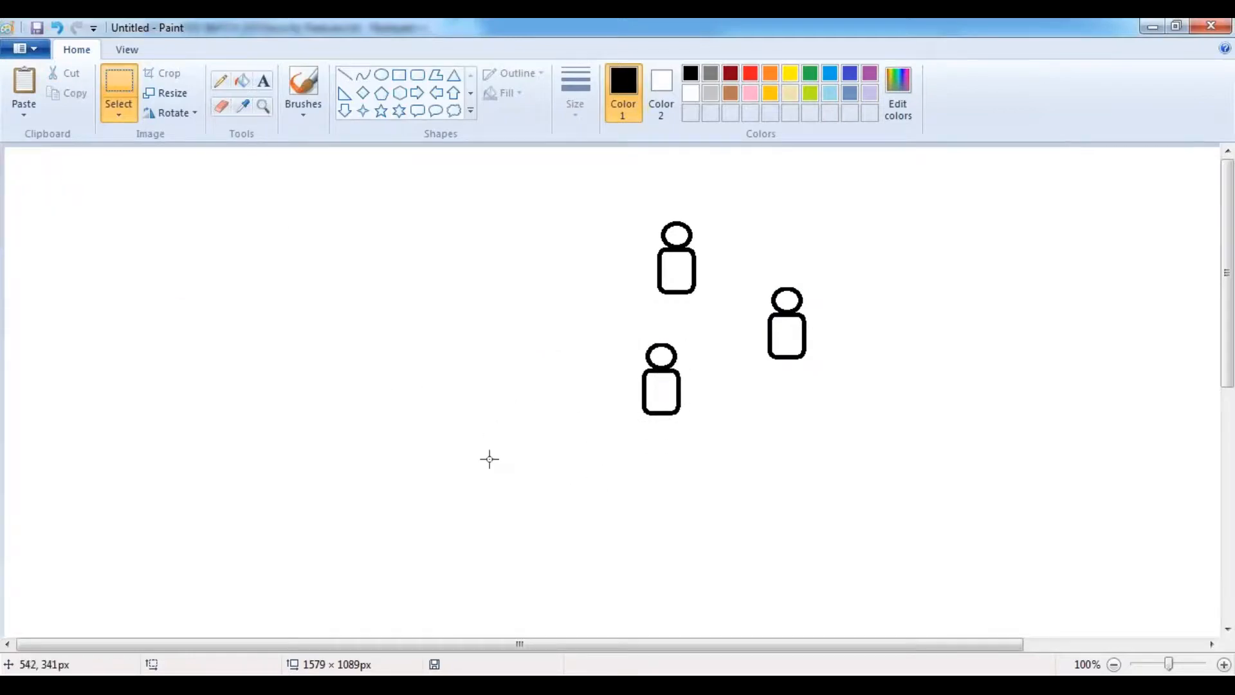
pyautogui.hotkey('ctrl', 'v')
pyautogui.moveTo(31, 196); pyautogui.dragTo(785, 447)
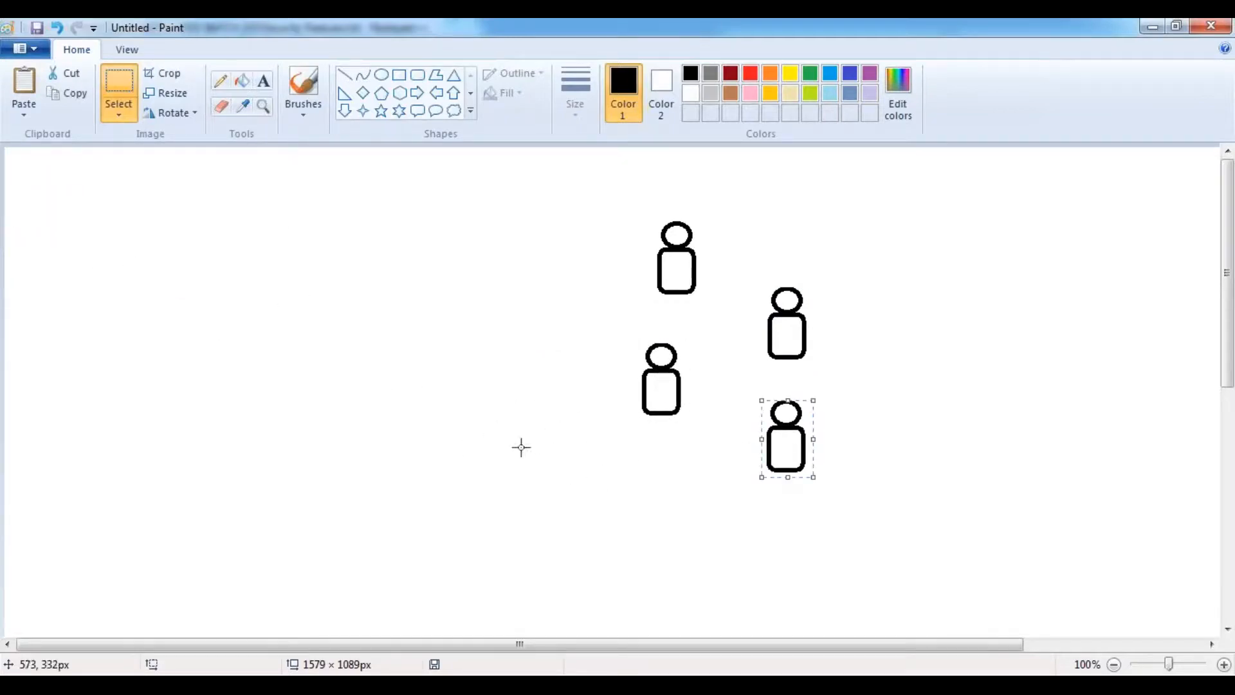
pyautogui.click(506, 475)
pyautogui.hotkey('ctrl', 'v')
pyautogui.moveTo(29, 192); pyautogui.dragTo(653, 491)
pyautogui.click(364, 457)
pyautogui.hotkey('ctrl', 'v')
pyautogui.moveTo(29, 190); pyautogui.dragTo(793, 548)
pyautogui.click(436, 494)
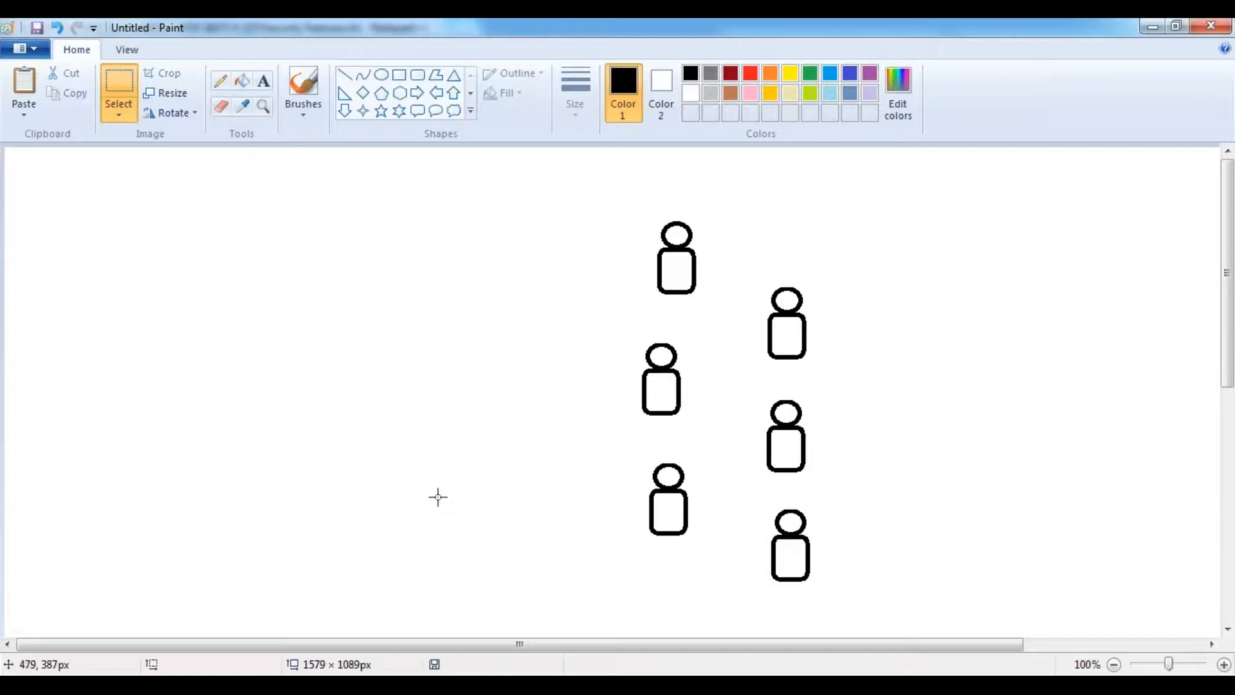
# - Paste four more copies, placing them across the right side for ten figures total
pyautogui.hotkey('ctrl', 'v')
pyautogui.moveTo(94, 259); pyautogui.dragTo(675, 579)
pyautogui.click(320, 438)
pyautogui.hotkey('ctrl', 'v')
pyautogui.moveTo(29, 190); pyautogui.dragTo(788, 221)
pyautogui.click(367, 262)
pyautogui.hotkey('ctrl', 'v')
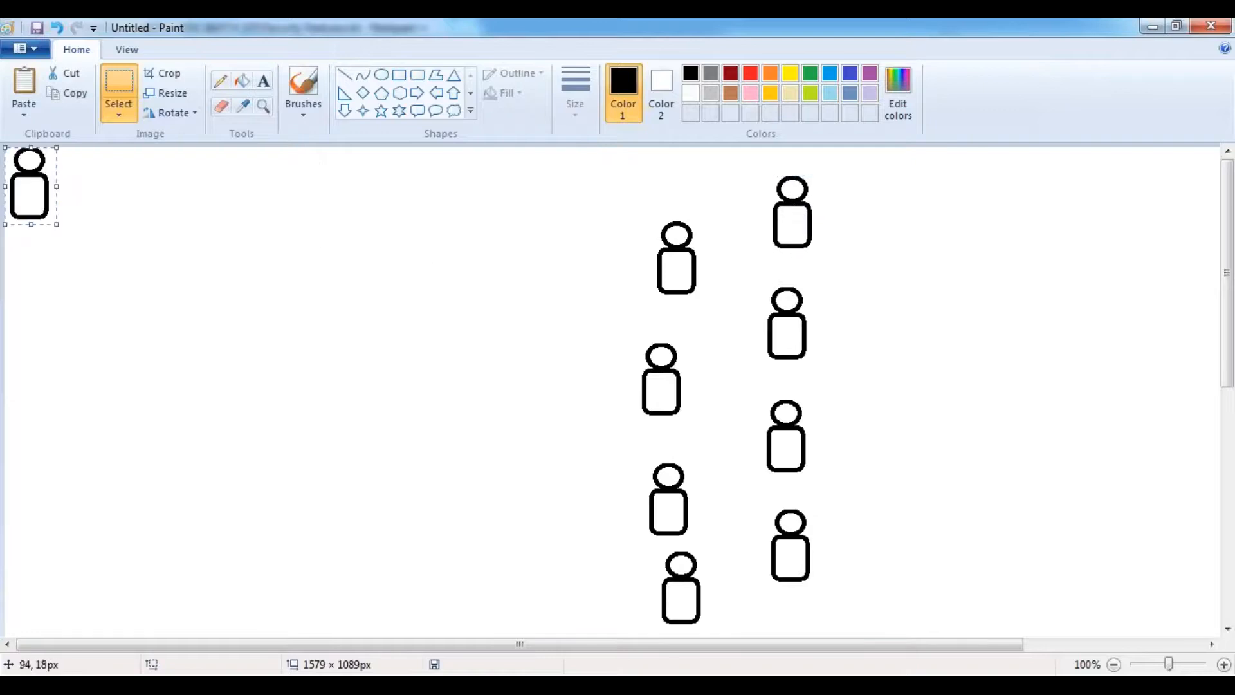
pyautogui.moveTo(38, 193); pyautogui.dragTo(611, 287)
pyautogui.click(737, 312)
pyautogui.moveTo(737, 312); pyautogui.dragTo(883, 313)
pyautogui.click(377, 348)
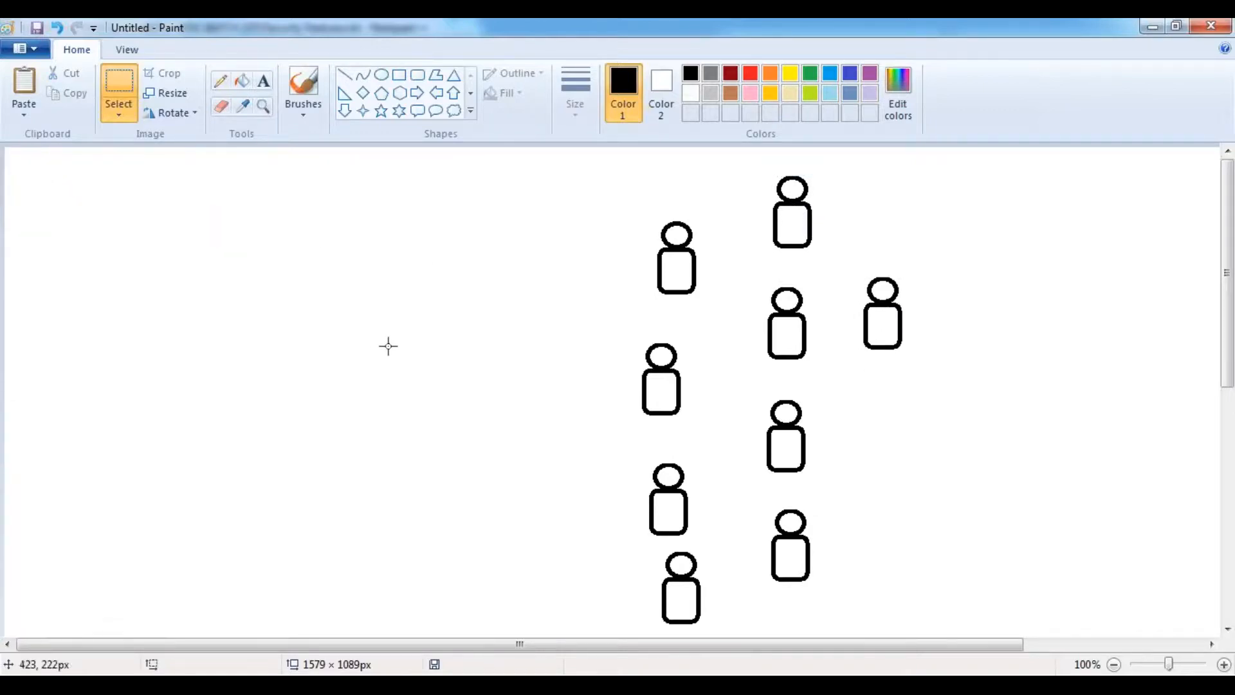
pyautogui.hotkey('ctrl', 'v')
pyautogui.moveTo(42, 190); pyautogui.dragTo(901, 441)
pyautogui.click(300, 394)
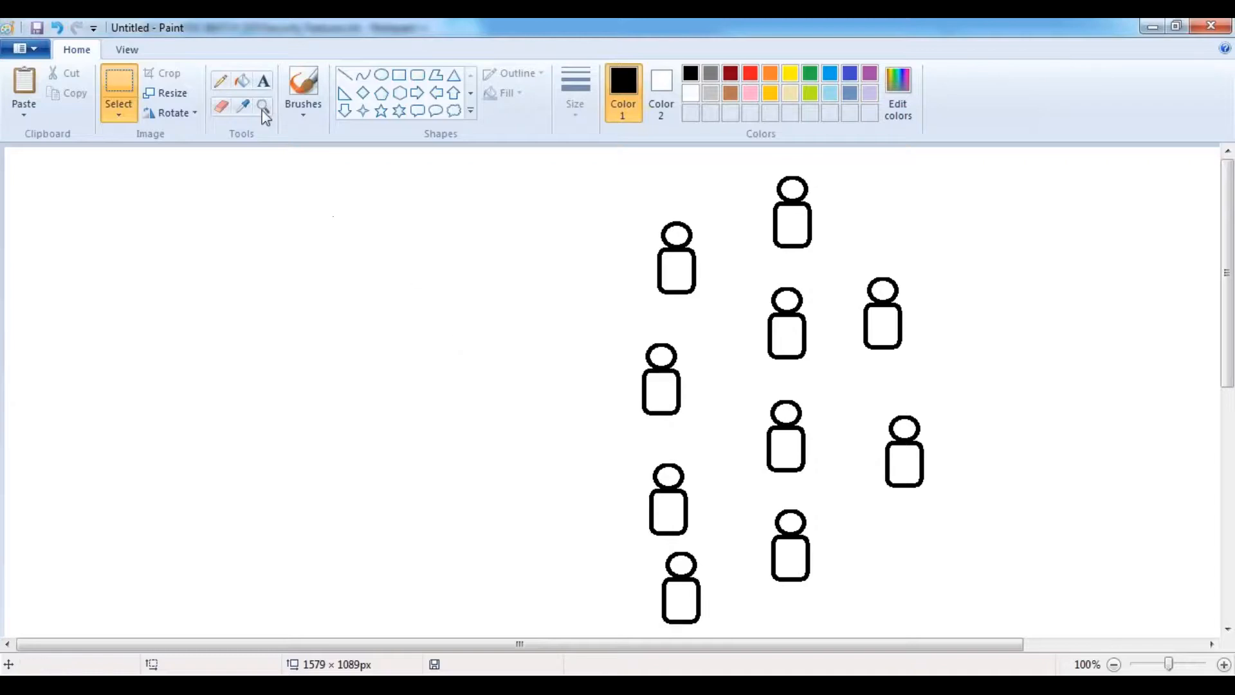
# - Label figures 1 through 5 with dark red numbers on their bodies
pyautogui.click(263, 81)
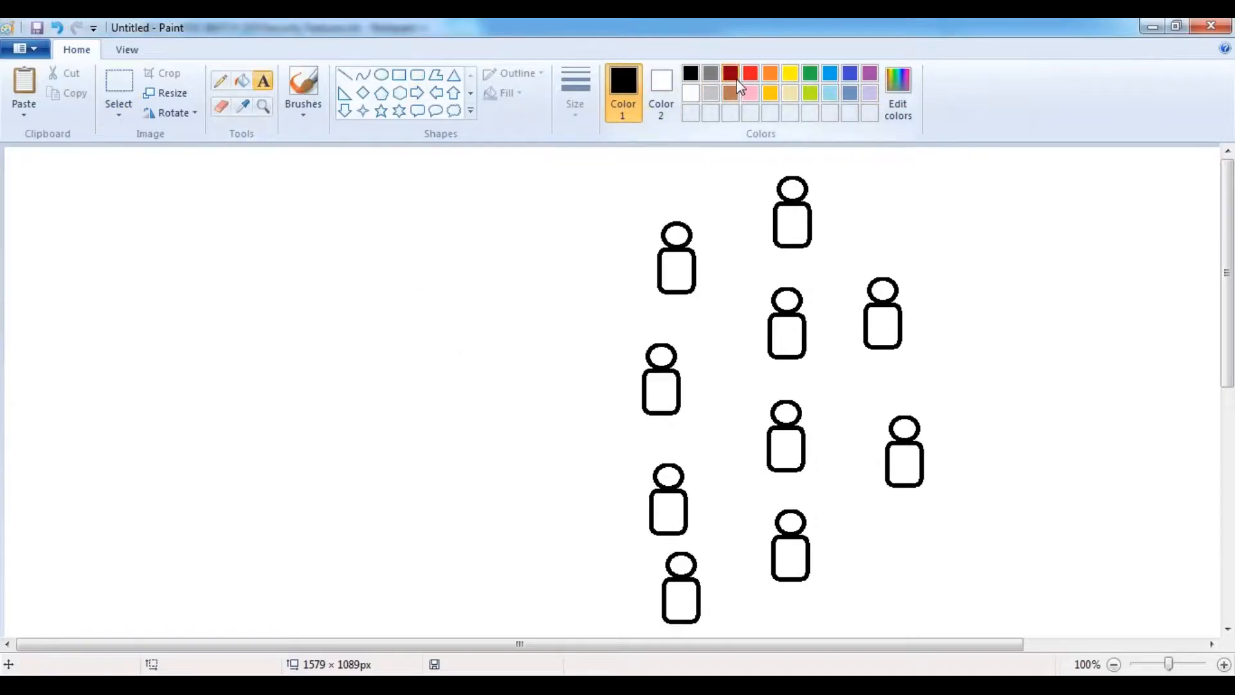
pyautogui.click(734, 75)
pyautogui.click(670, 271)
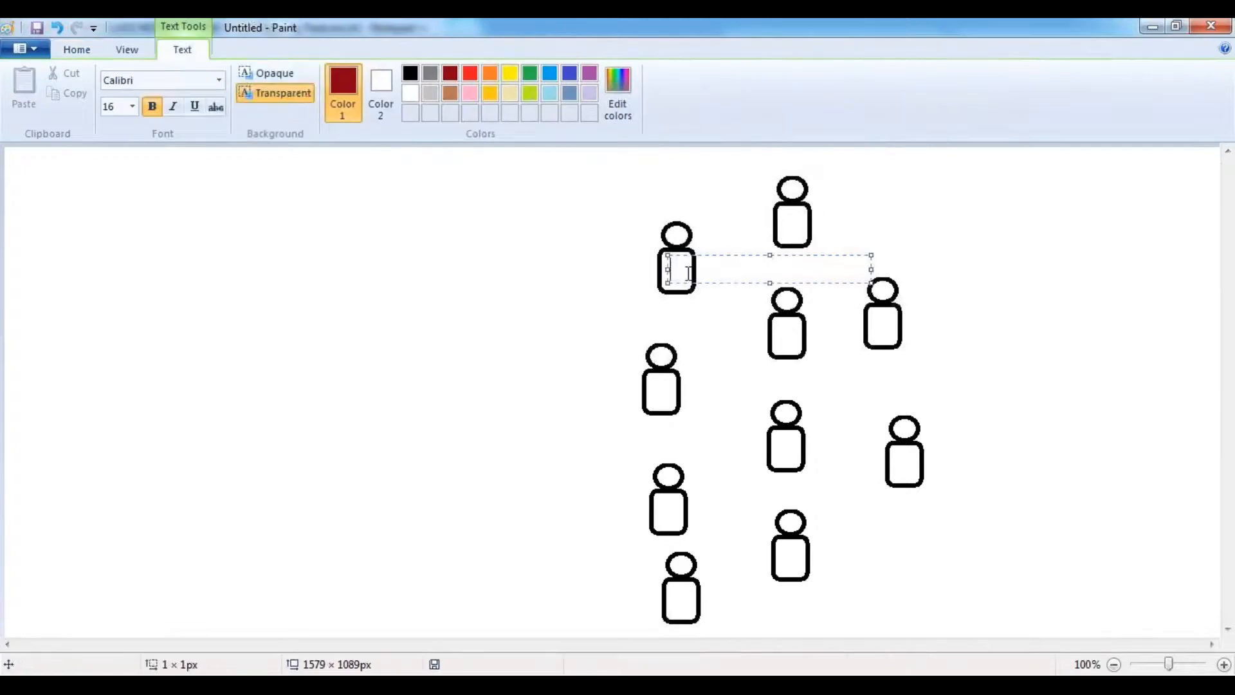
pyautogui.write('1')
pyautogui.click(769, 313)
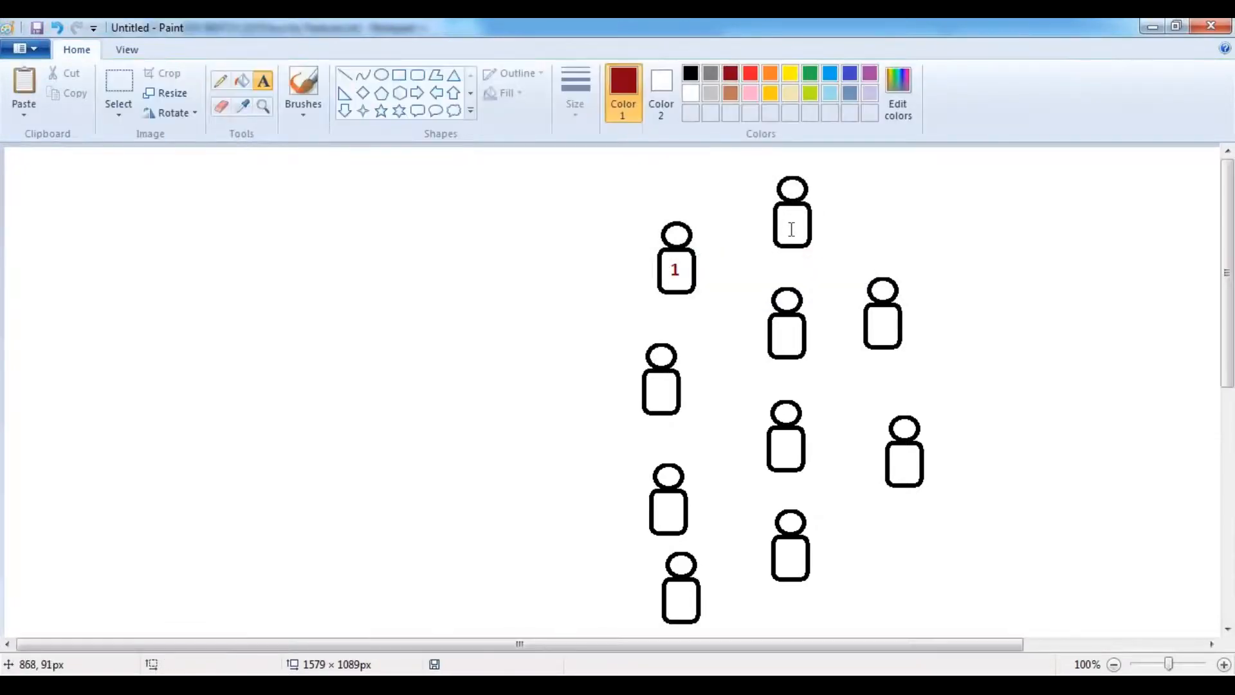
pyautogui.click(786, 228)
pyautogui.write('2')
pyautogui.click(691, 367)
pyautogui.click(666, 383)
pyautogui.write('3')
pyautogui.click(777, 360)
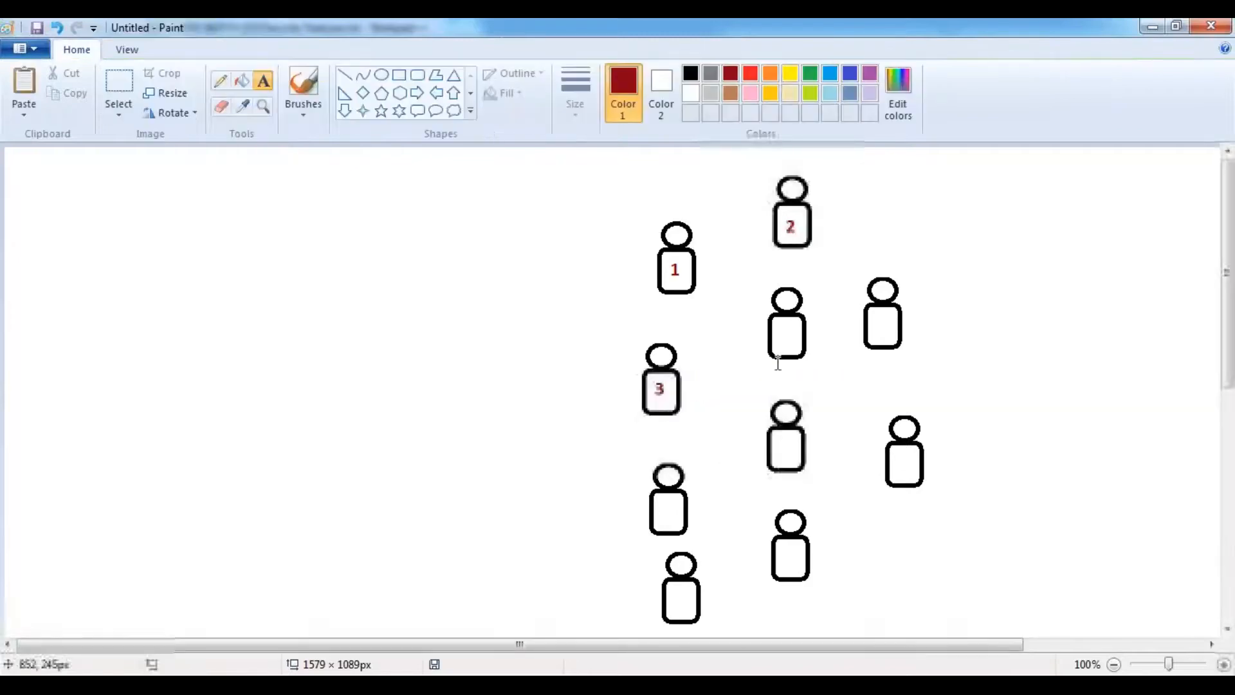
pyautogui.click(783, 336)
pyautogui.write('4')
pyautogui.click(847, 380)
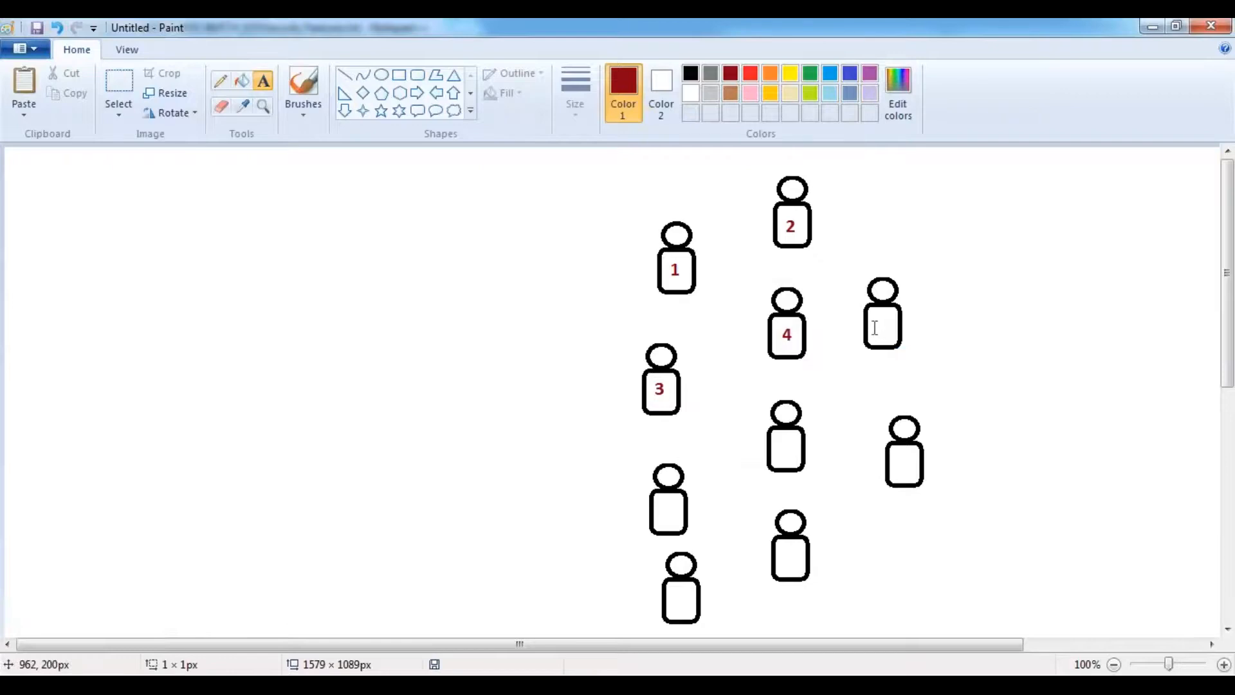
pyautogui.click(880, 328)
pyautogui.write('5')
pyautogui.click(685, 440)
# - Label the remaining figures with dark red numbers 6 through 10
pyautogui.click(660, 497)
pyautogui.write('6')
pyautogui.click(739, 558)
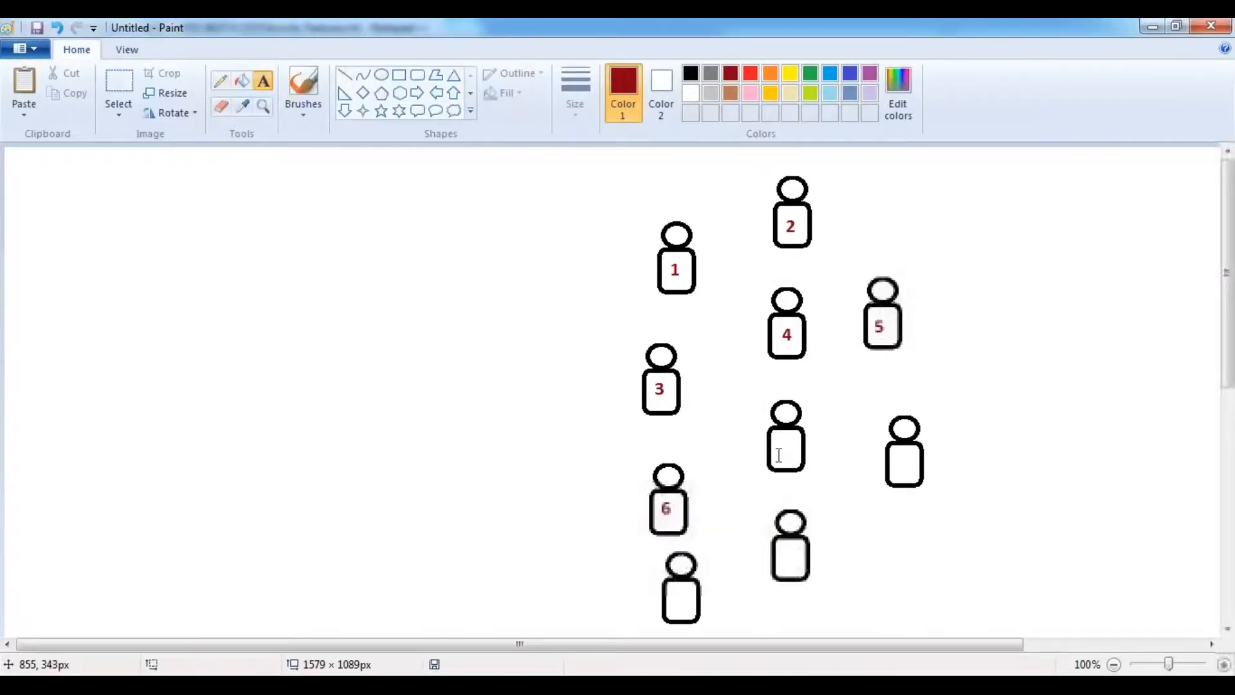
pyautogui.click(777, 437)
pyautogui.write('7')
pyautogui.click(964, 482)
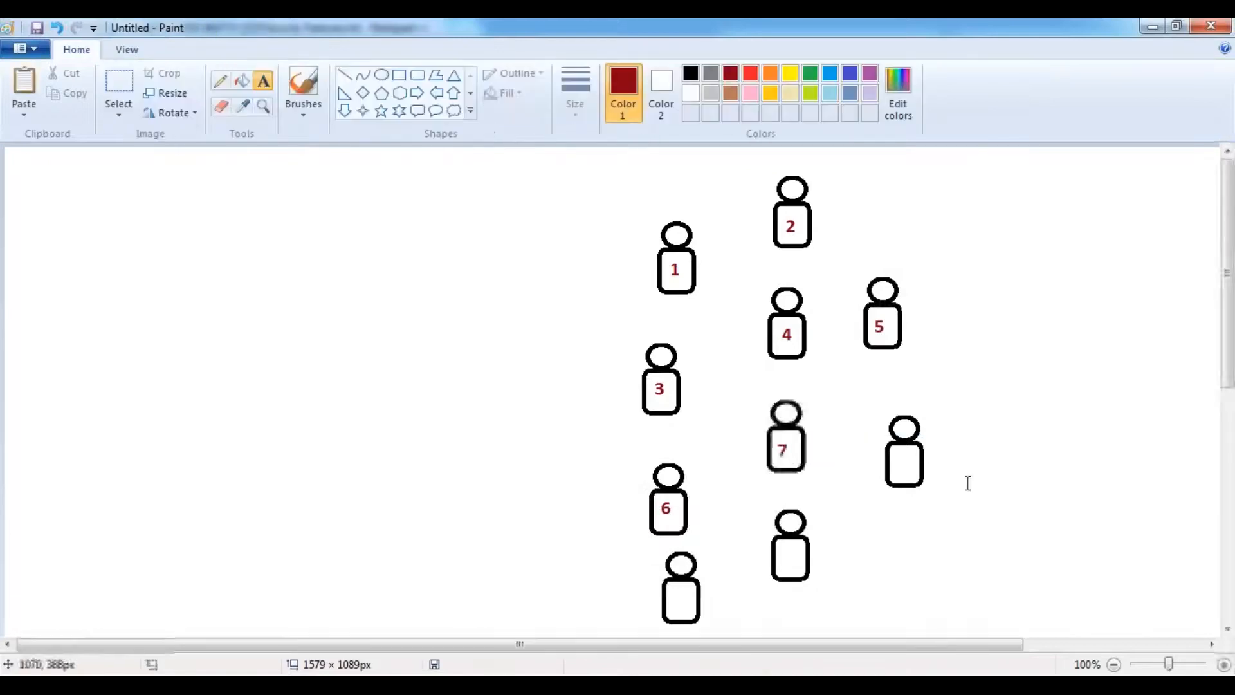
pyautogui.click(894, 451)
pyautogui.write('8')
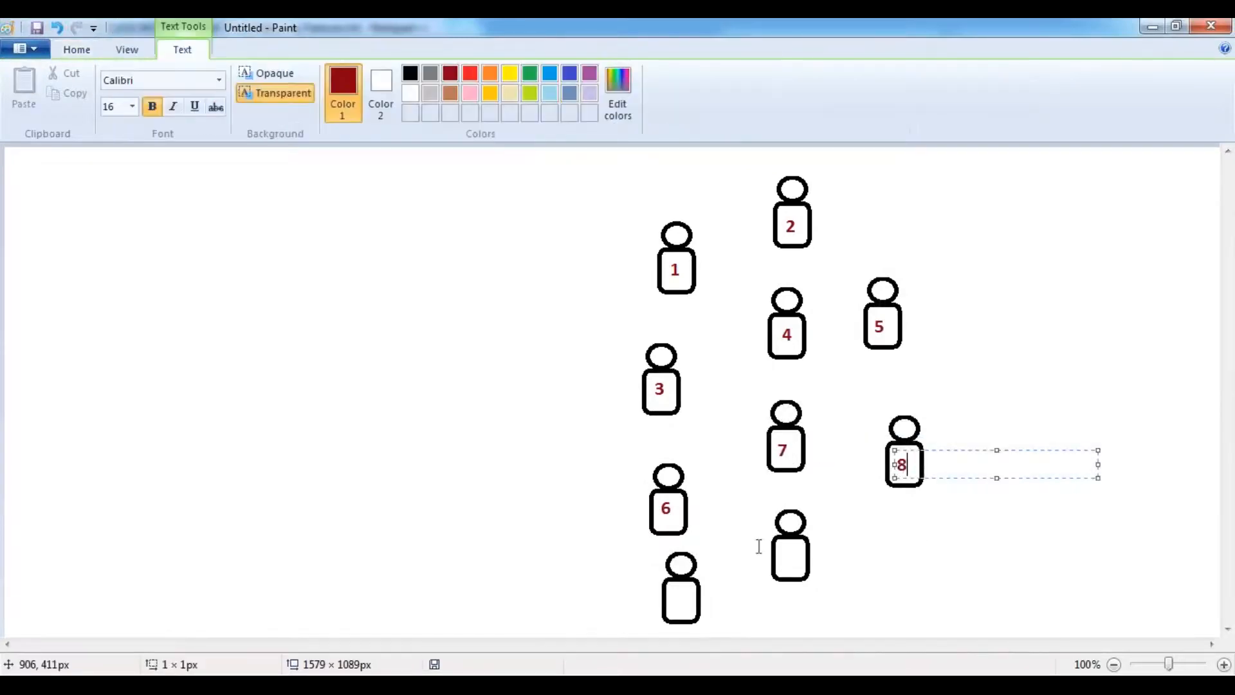
pyautogui.click(698, 590)
pyautogui.click(670, 586)
pyautogui.write('9')
pyautogui.click(763, 627)
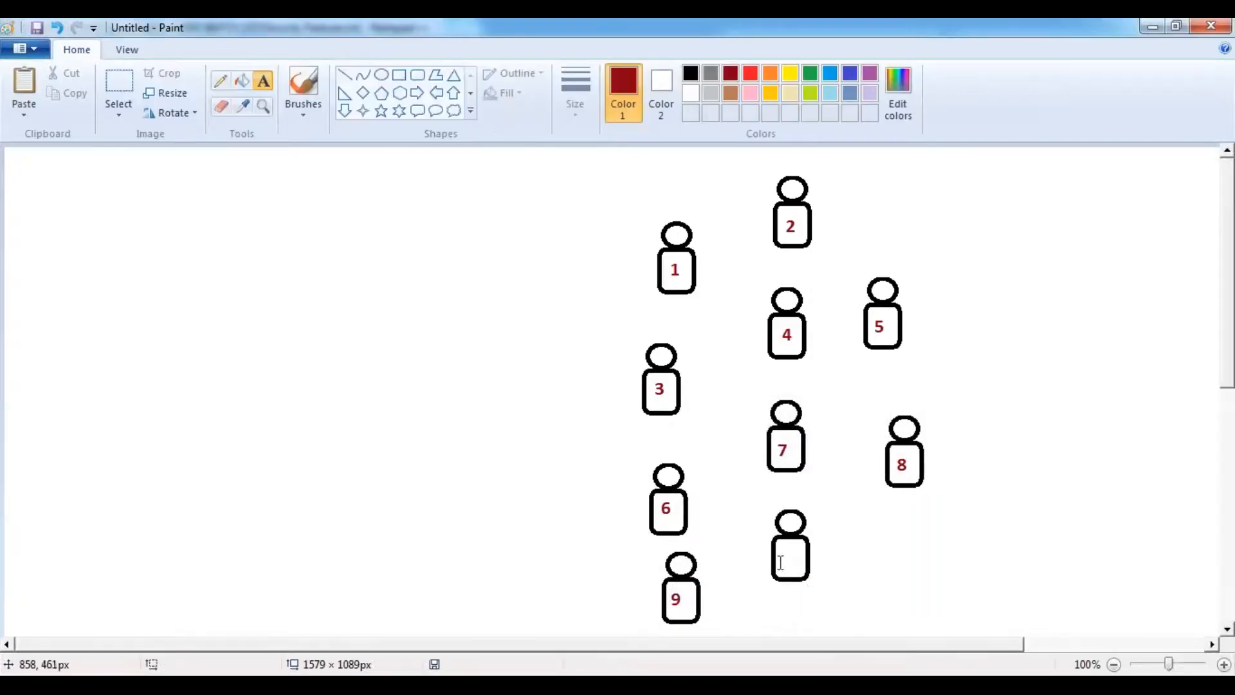
pyautogui.click(780, 561)
pyautogui.write('10')
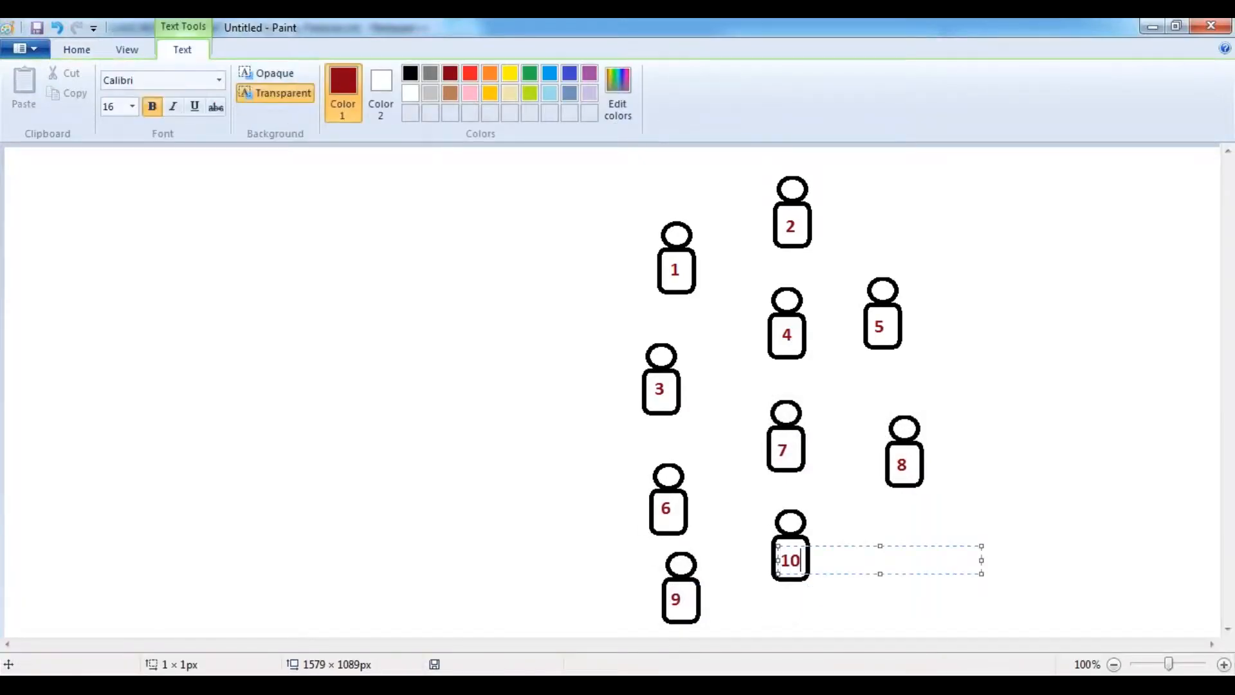
pyautogui.click(527, 386)
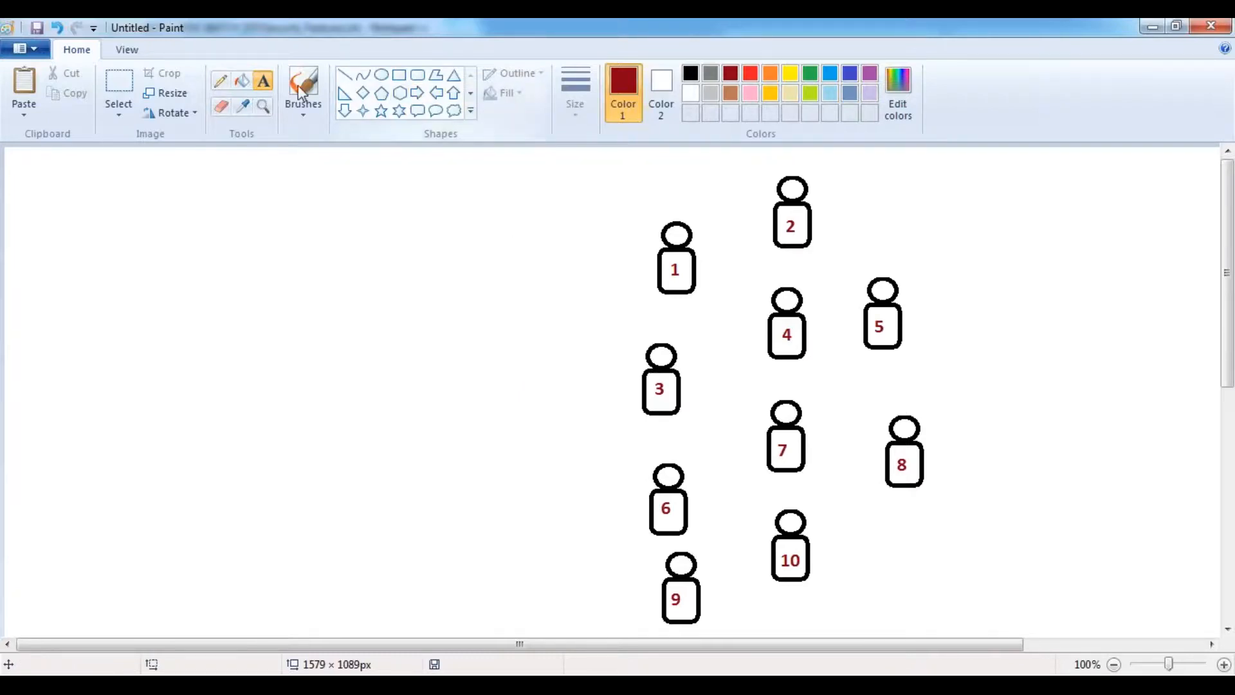
# - Add a dark red 'Account Record 1' text label on the left of the canvas
pyautogui.click(100, 253)
pyautogui.write('Acount')
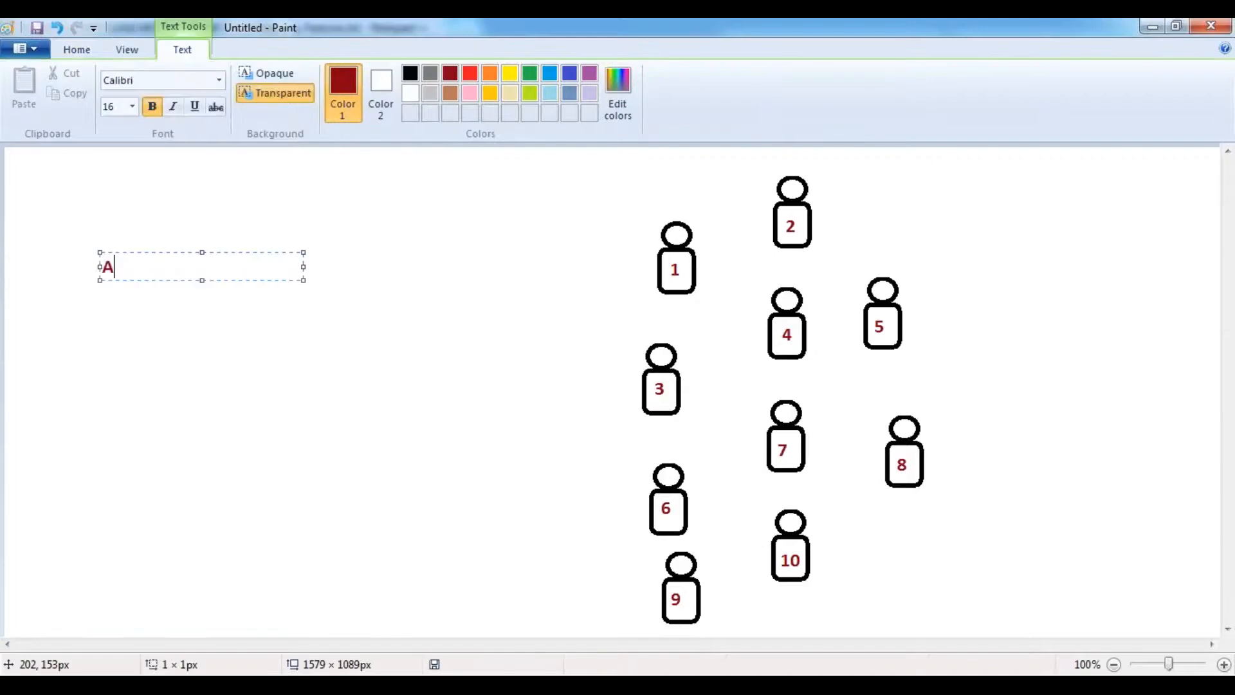
pyautogui.press('BackSpace')
pyautogui.press('BackSpace')
pyautogui.press('BackSpace')
pyautogui.press('BackSpace')
pyautogui.write('count Record 1')
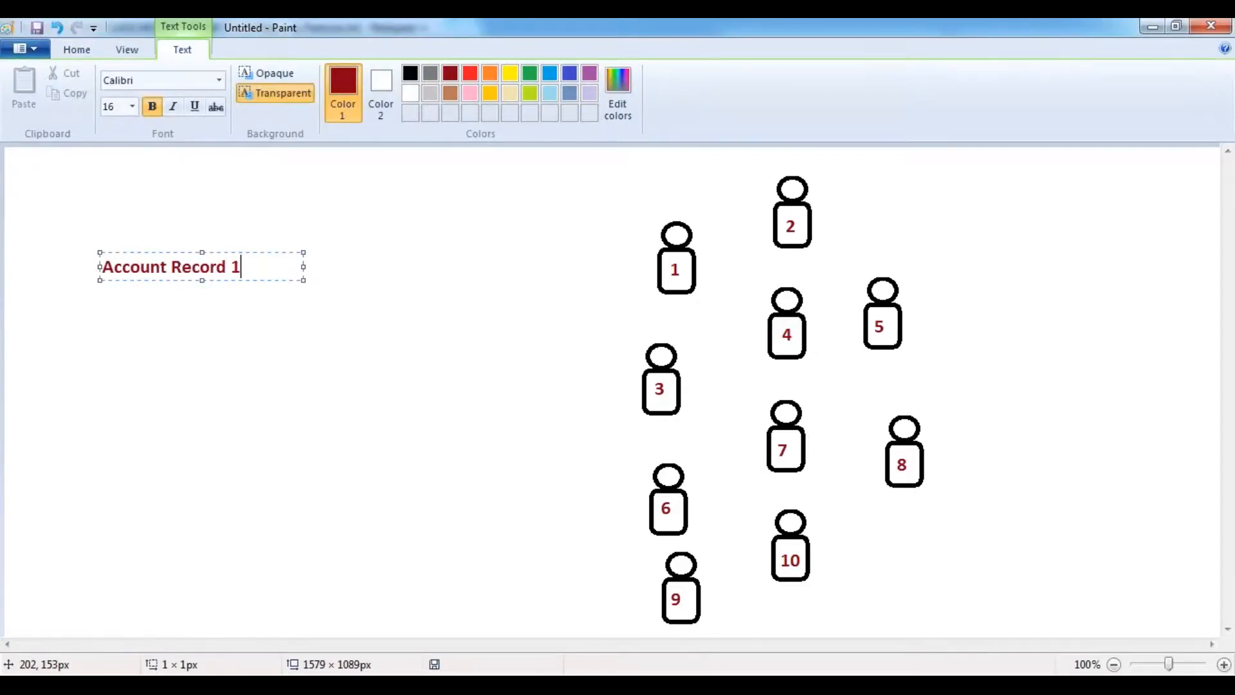
pyautogui.click(433, 325)
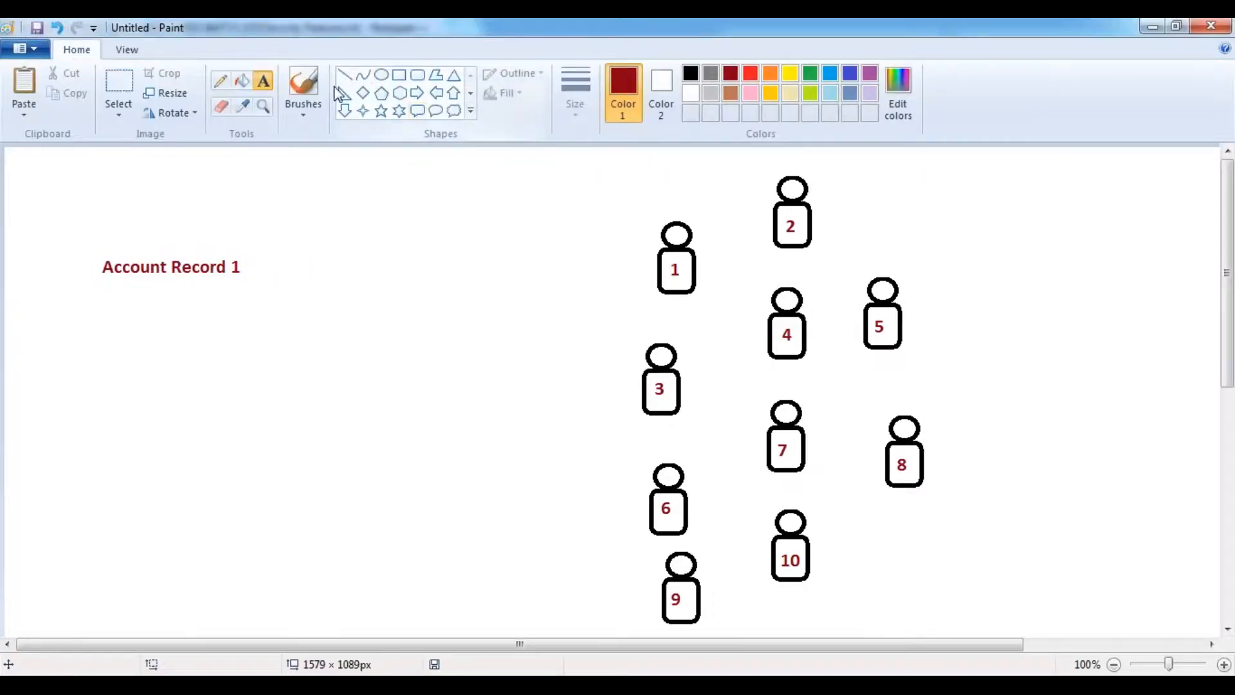
pyautogui.click(297, 90)
# - With the current brush, draw red freehand lines from Account Record 1 to figures 1, 3, 6, 7, 9 and 2
pyautogui.click(305, 114)
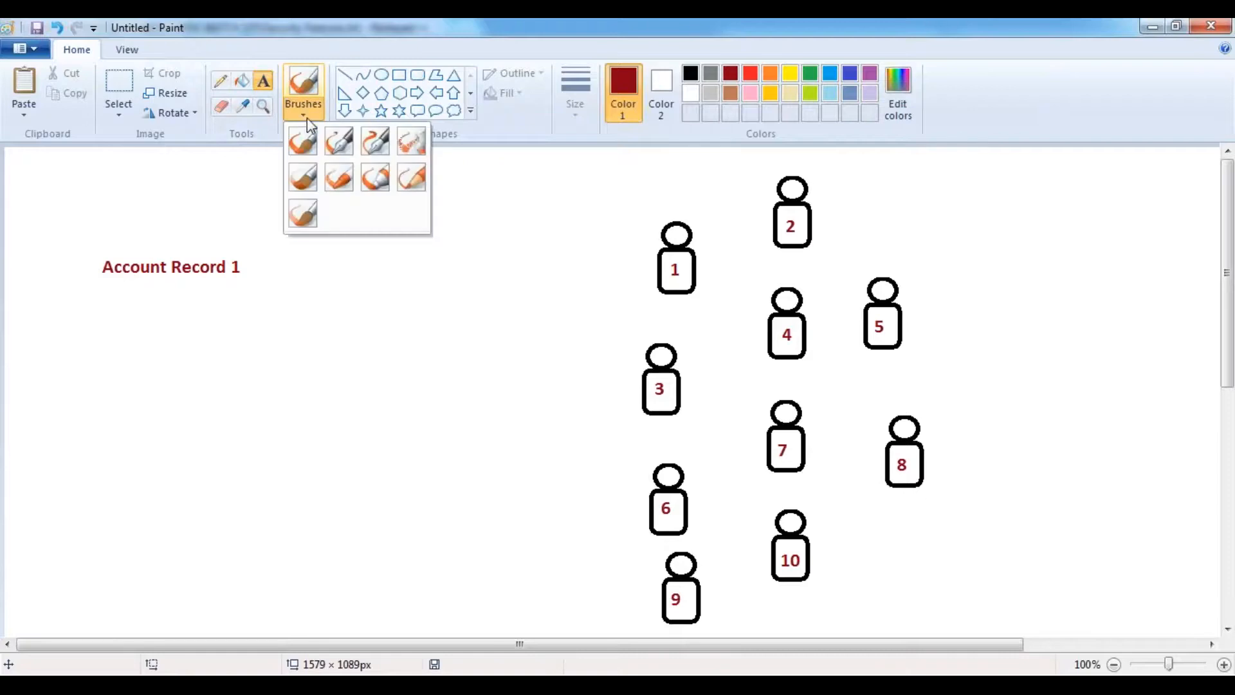
pyautogui.click(672, 36)
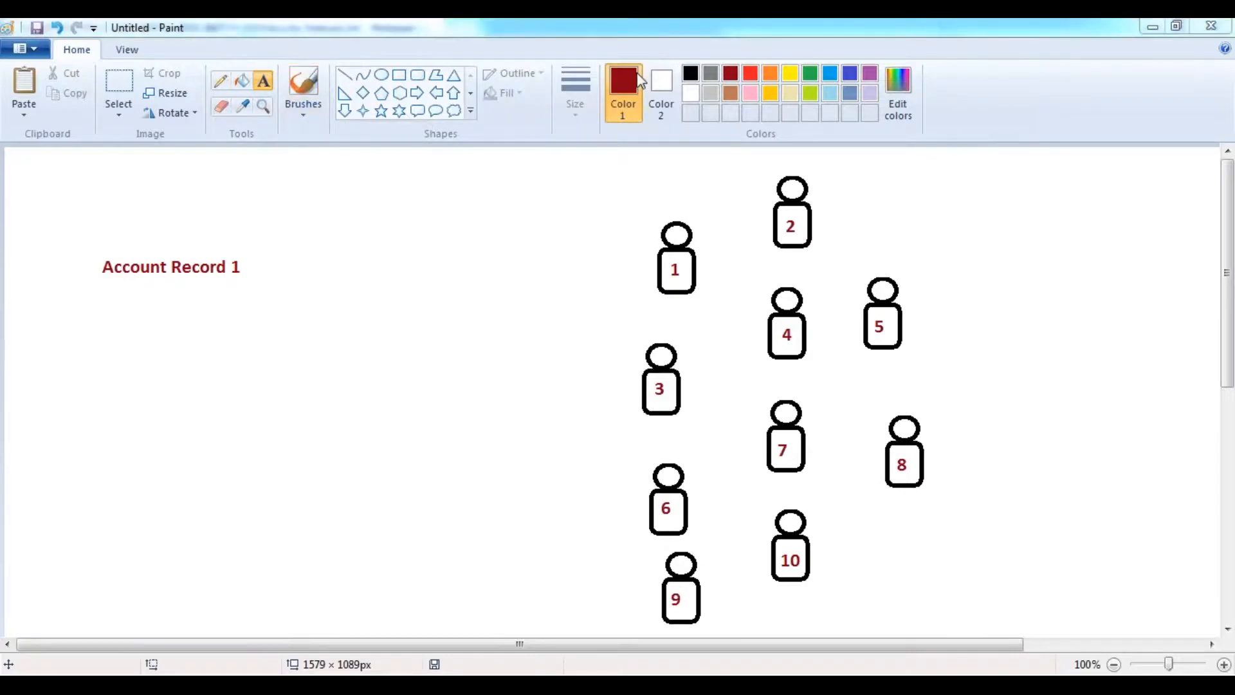
pyautogui.moveTo(260, 261)
pyautogui.mouseDown()
pyautogui.moveTo(495, 286)
pyautogui.moveTo(631, 249)
pyautogui.mouseUp()
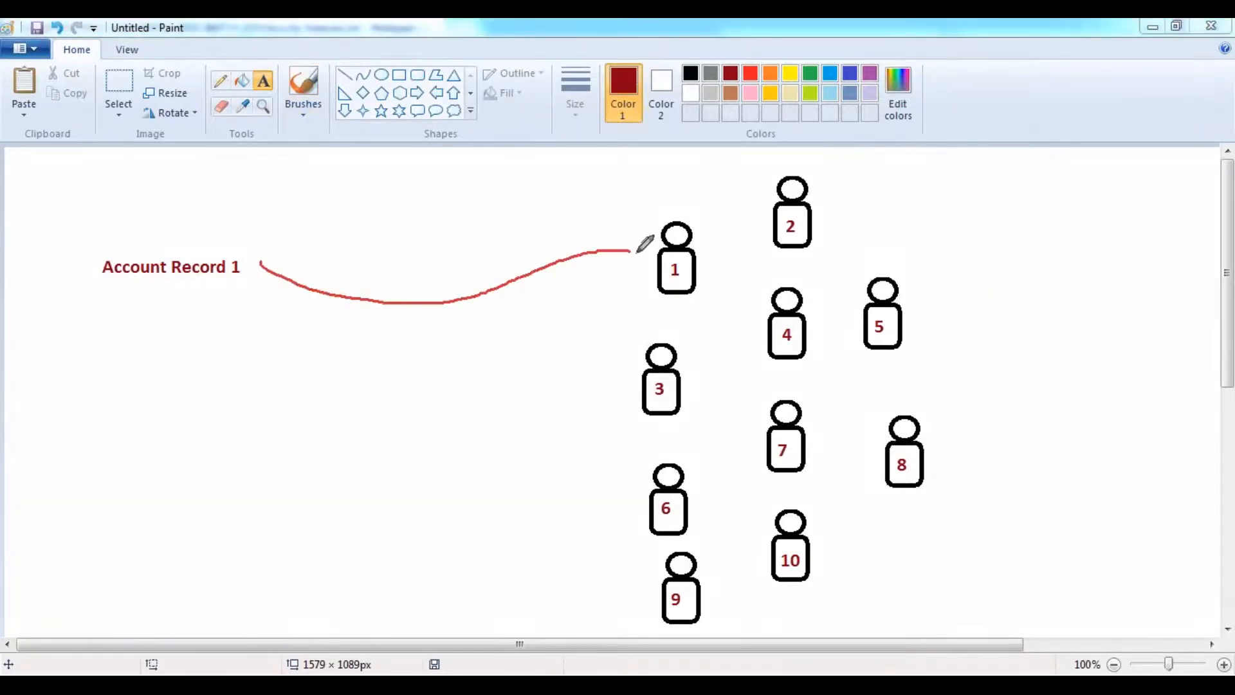
pyautogui.moveTo(260, 262)
pyautogui.mouseDown()
pyautogui.moveTo(548, 386)
pyautogui.moveTo(633, 389)
pyautogui.mouseUp()
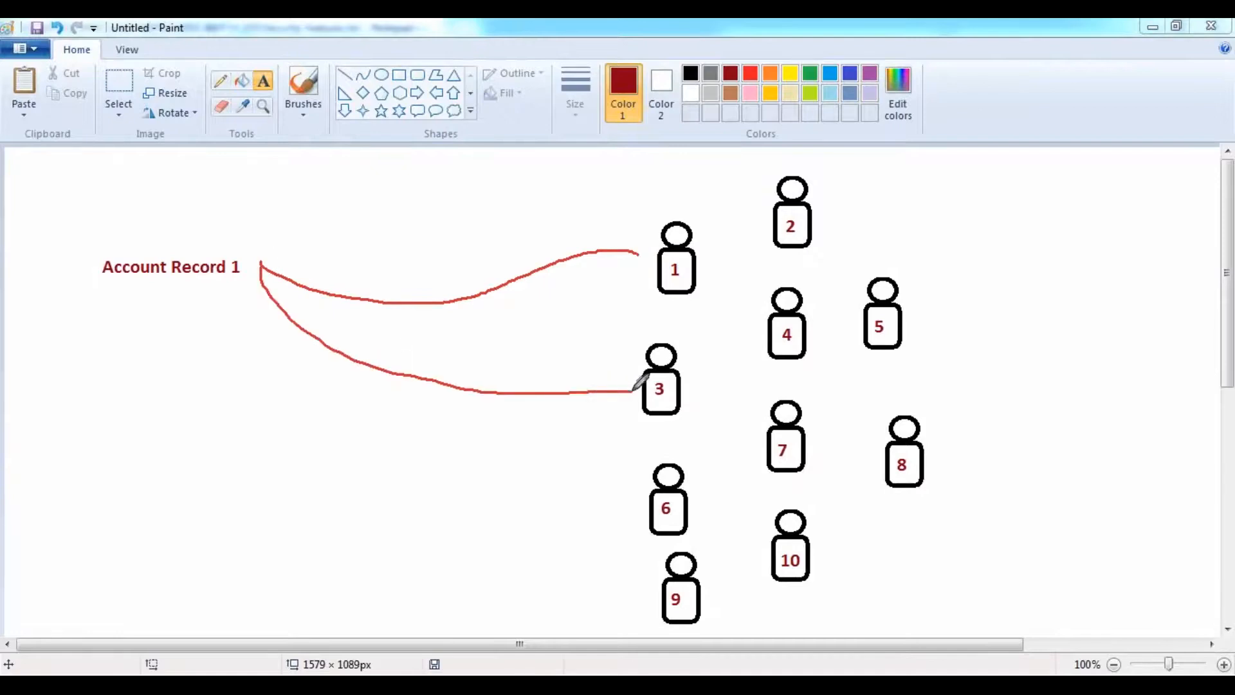
pyautogui.moveTo(254, 275)
pyautogui.mouseDown()
pyautogui.moveTo(368, 470)
pyautogui.moveTo(630, 516)
pyautogui.mouseUp()
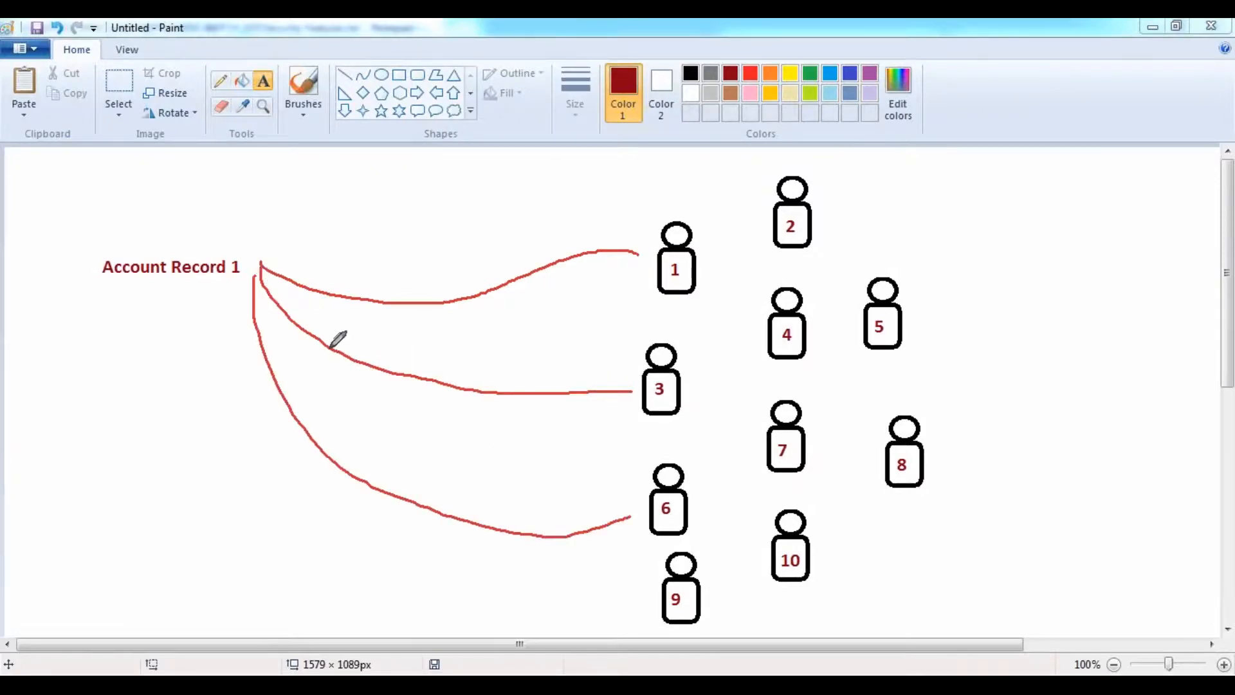
pyautogui.moveTo(243, 264); pyautogui.dragTo(450, 422)
pyautogui.moveTo(238, 281)
pyautogui.mouseDown()
pyautogui.moveTo(259, 407)
pyautogui.moveTo(319, 504)
pyautogui.moveTo(655, 601)
pyautogui.mouseUp()
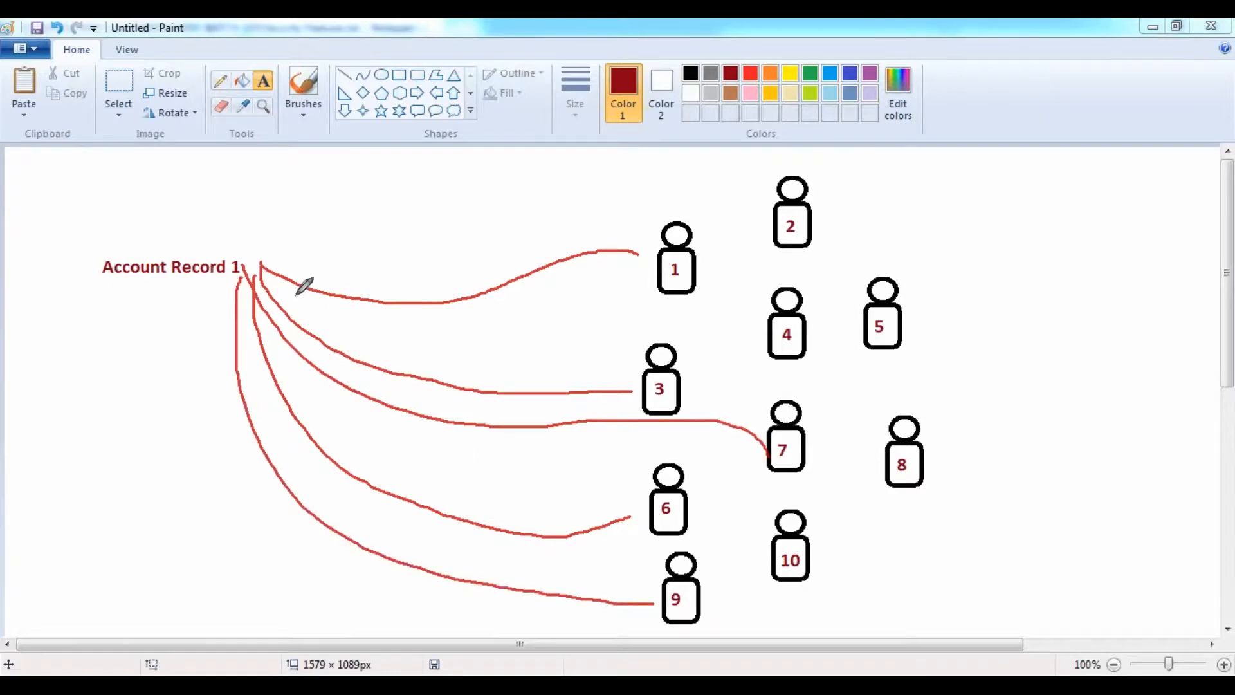
pyautogui.moveTo(249, 260)
pyautogui.mouseDown()
pyautogui.moveTo(550, 162)
pyautogui.moveTo(773, 219)
pyautogui.moveTo(774, 229)
pyautogui.mouseUp()
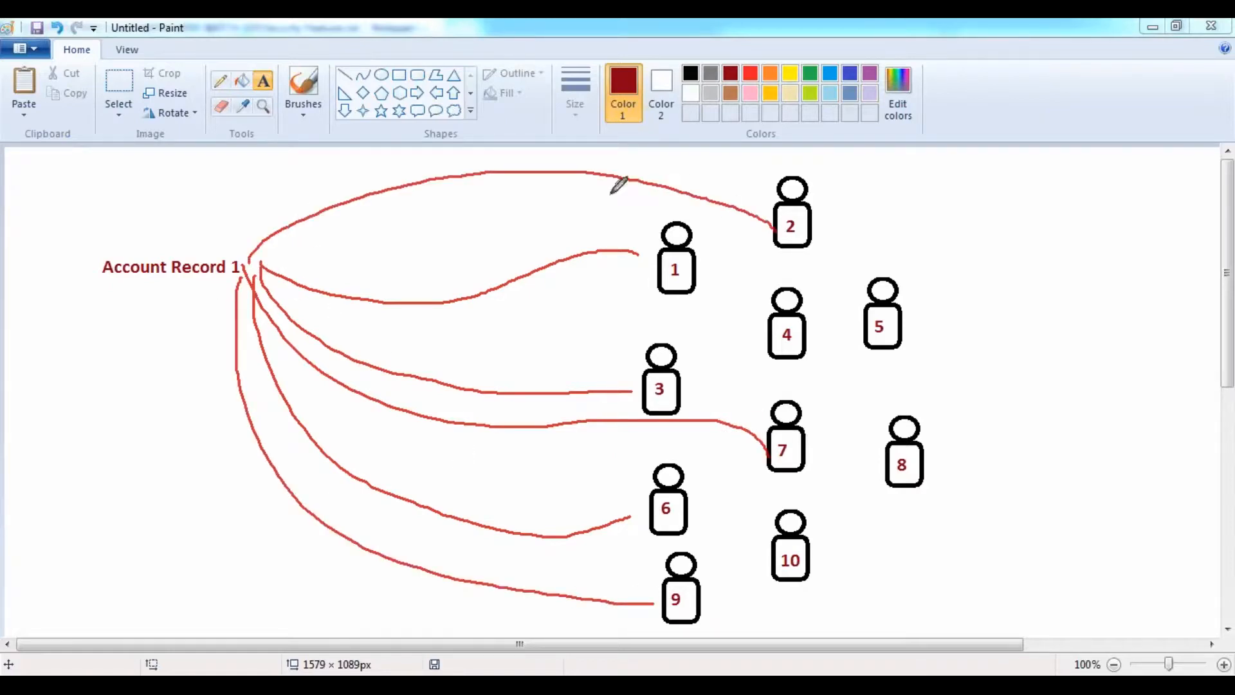
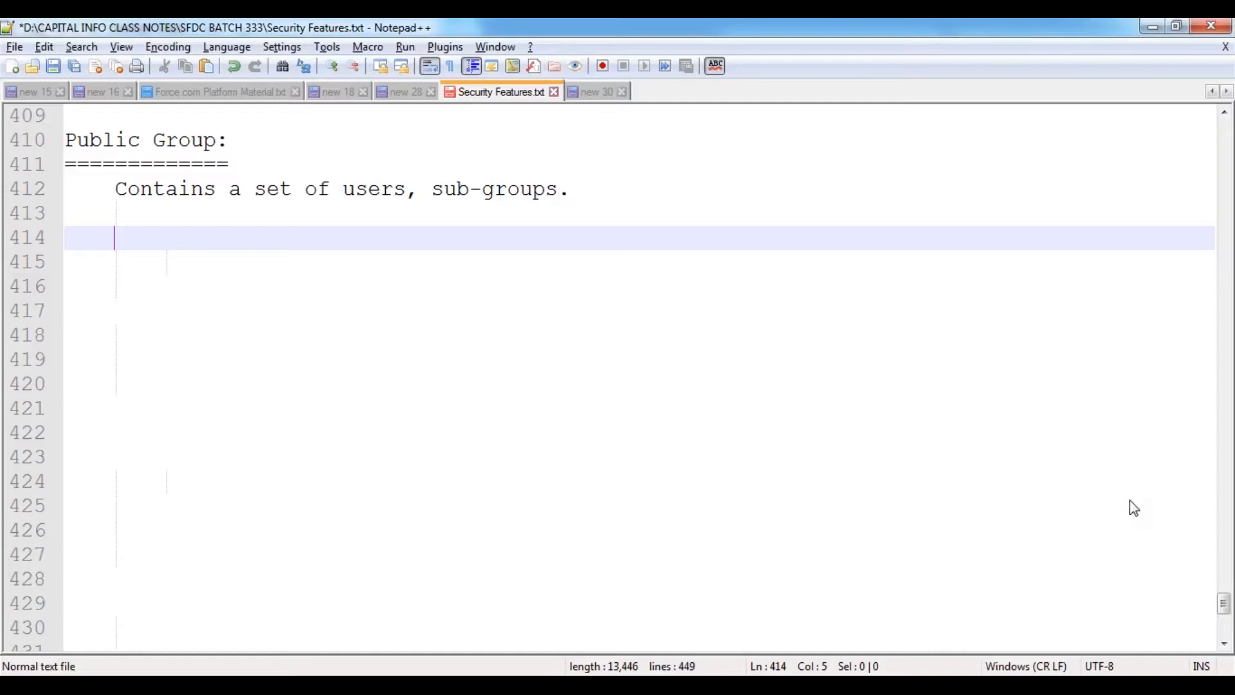
# - Enter the indented path 'Setup --> Administer --> Manage Users --> Public Groups' and save the notes
pyautogui.press('Tab')
pyautogui.write('Setup --> Administer --> ')
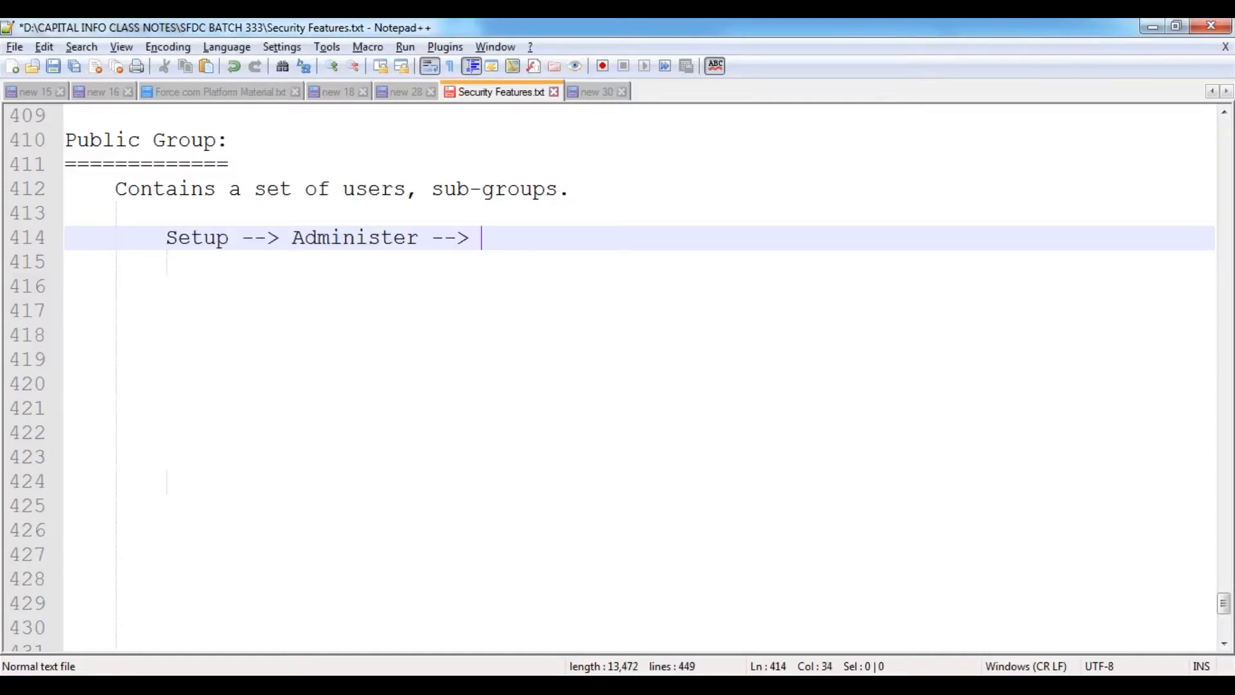
pyautogui.write('Manage')
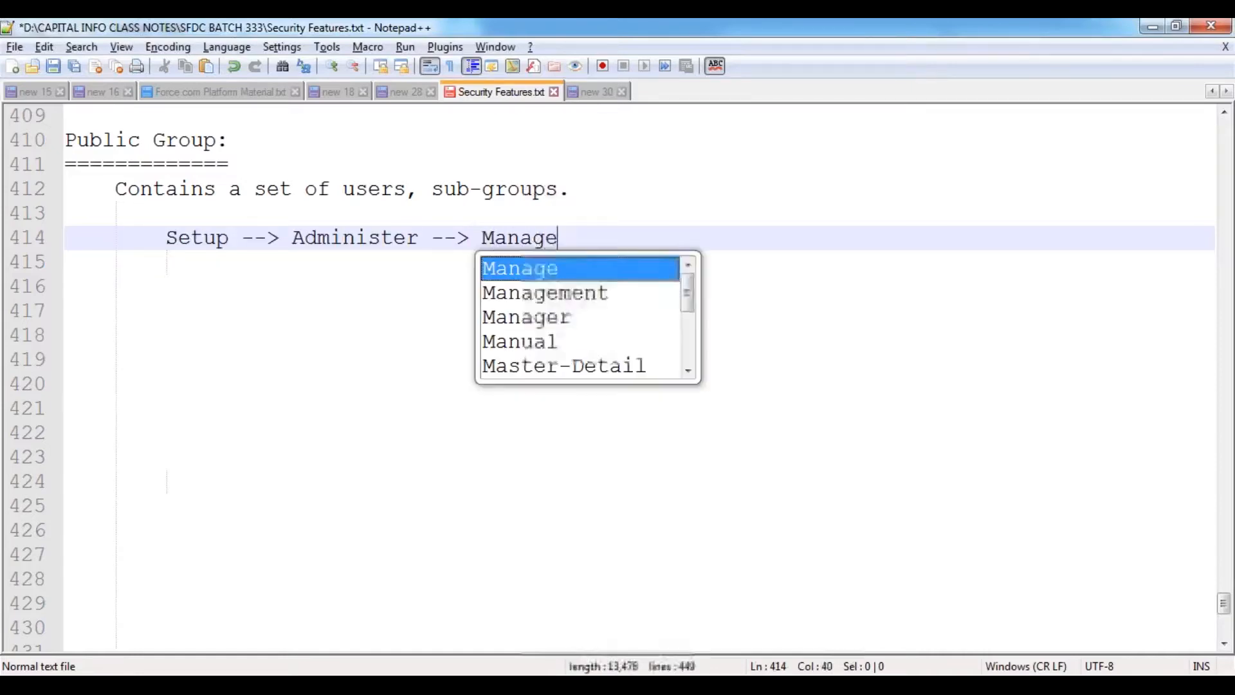
pyautogui.write(' Users --> ')
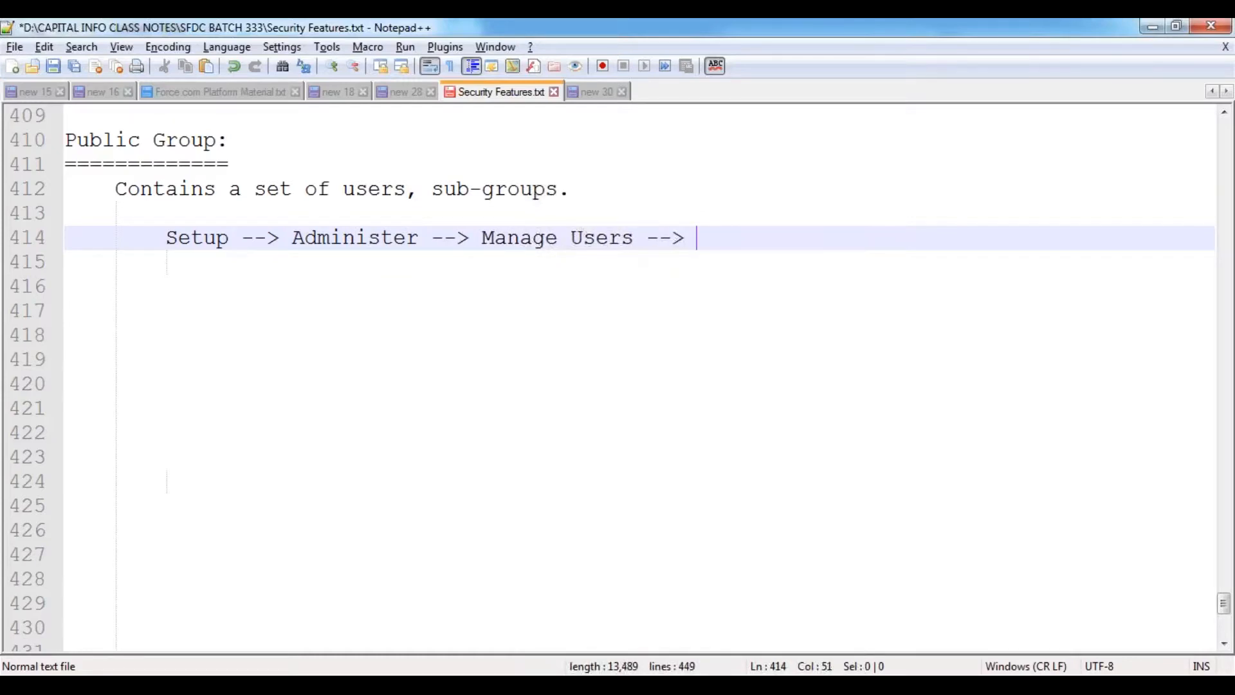
pyautogui.write('Public Groups')
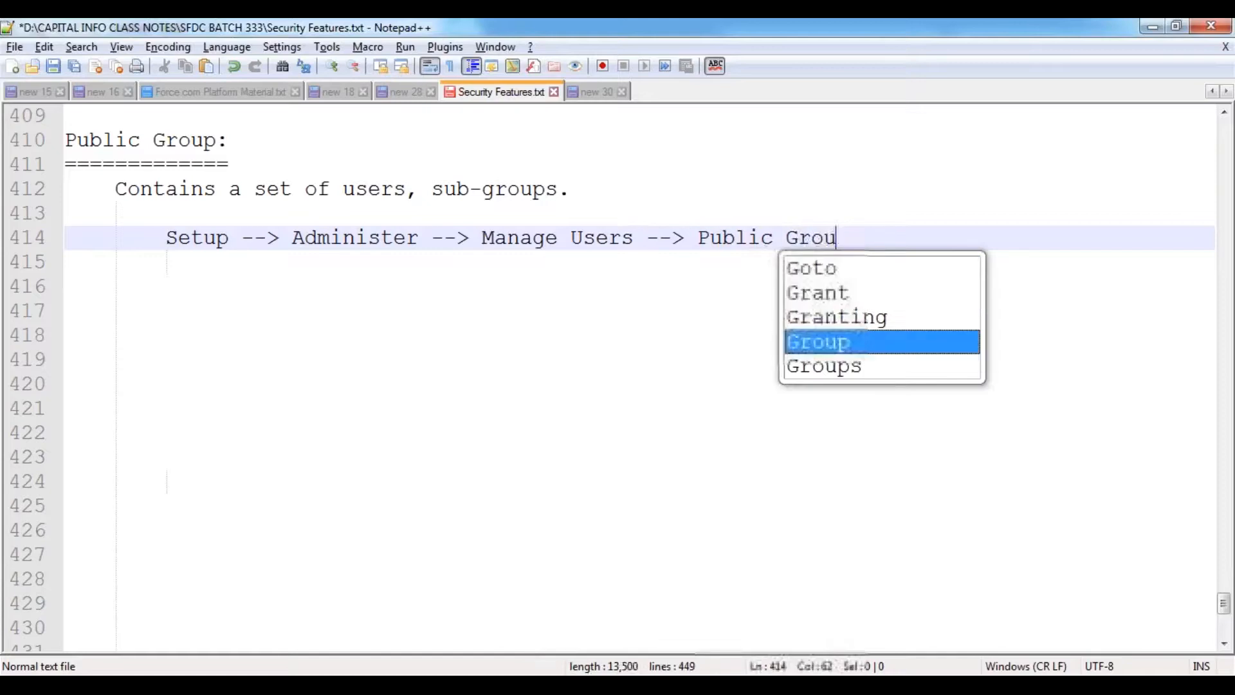
pyautogui.press('Return')
pyautogui.press('Return')
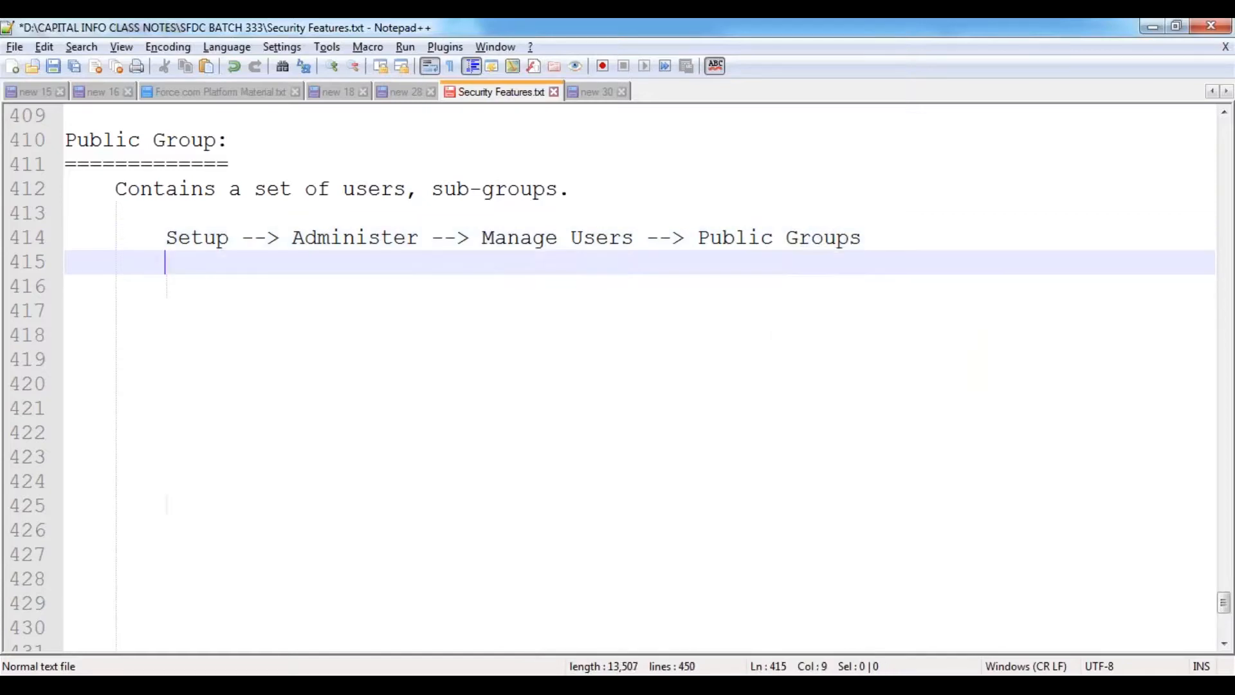
pyautogui.press('Return')
pyautogui.press('Up')
pyautogui.press('Down')
pyautogui.press('Up')
pyautogui.press('Tab')
pyautogui.hotkey('ctrl', 's')
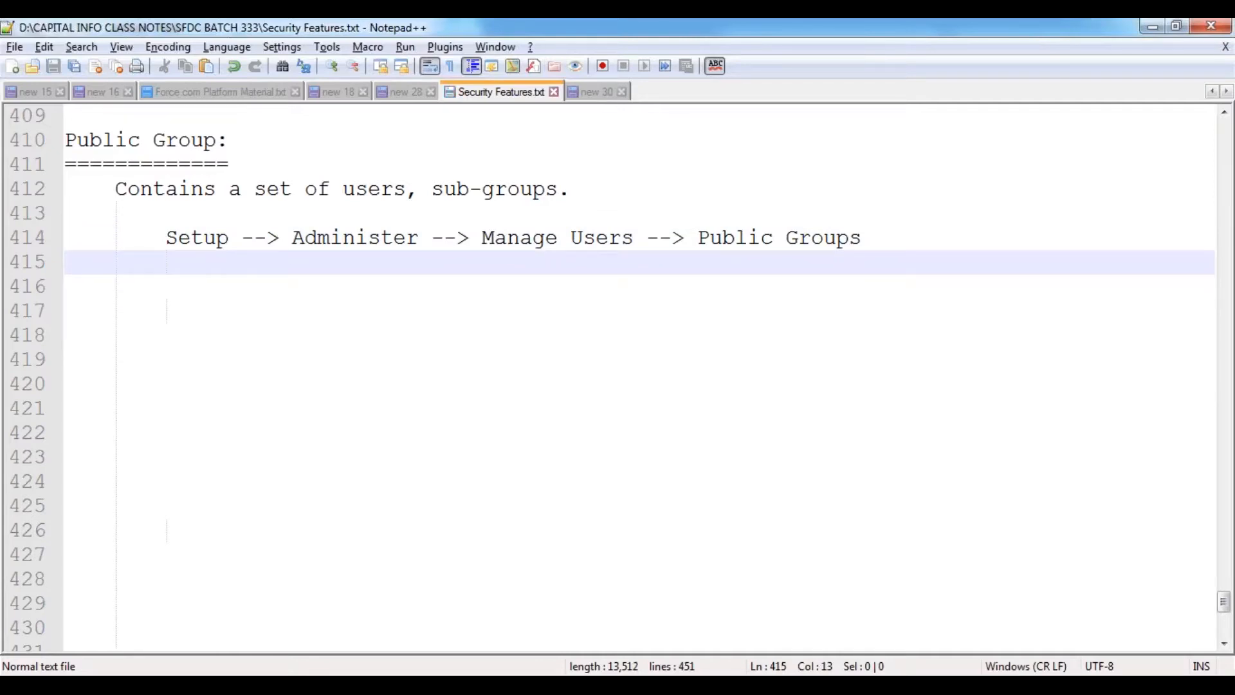
# - Add a new line at the left margin, save again, and begin a 'UseCase' heading
pyautogui.press('Return')
pyautogui.press('BackSpace')
pyautogui.press('BackSpace')
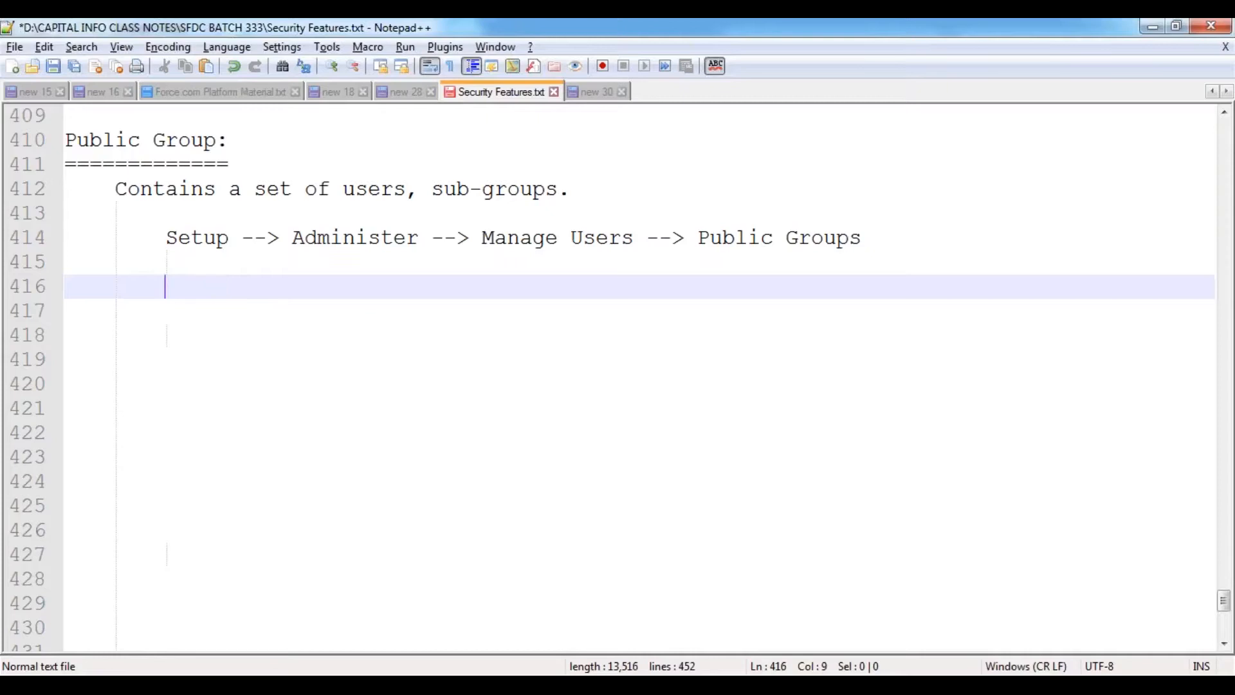
pyautogui.press('BackSpace')
pyautogui.hotkey('ctrl', 's')
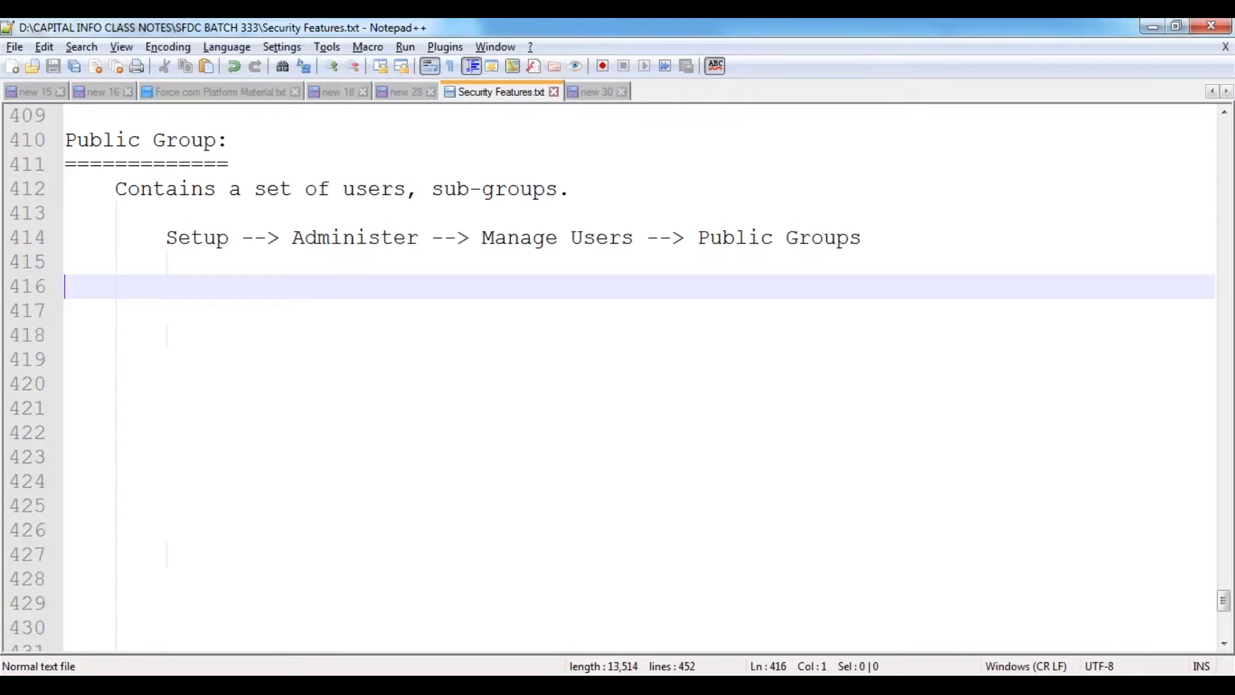
pyautogui.write('UseCase')
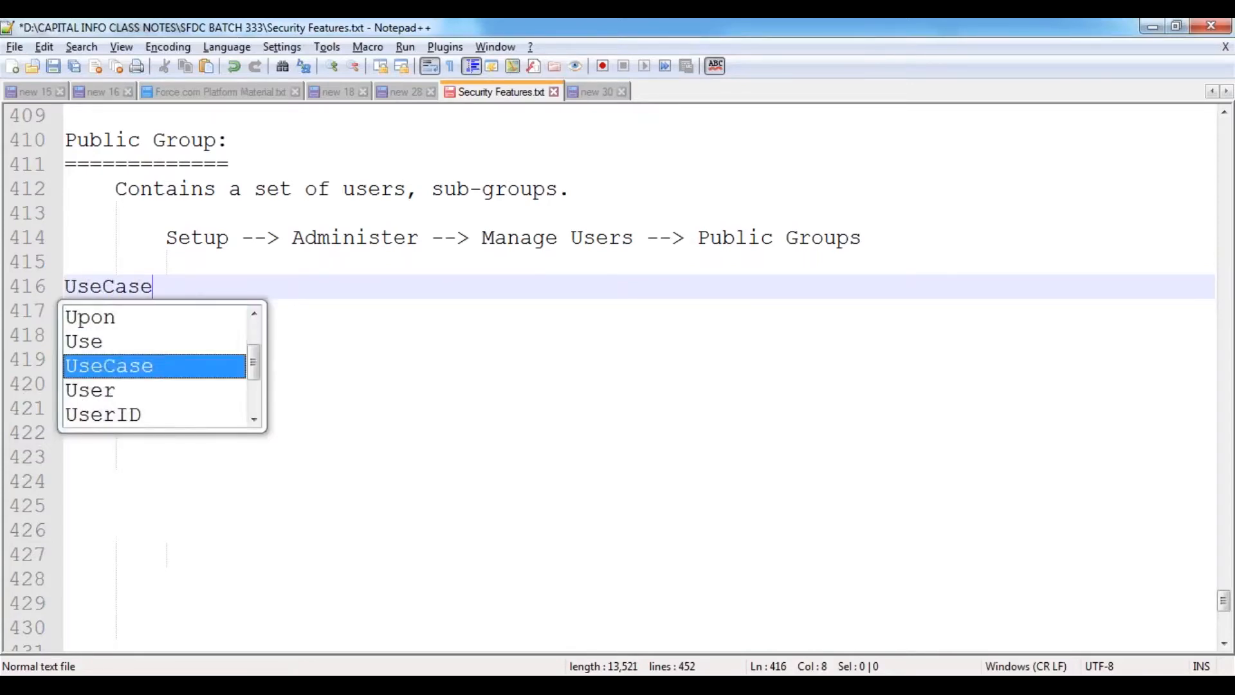
# - Finish the 'UseCase:' heading with an ======== underline and an indented line below
pyautogui.press('Escape')
pyautogui.write(':')
pyautogui.press('Return')
pyautogui.write('========')
pyautogui.press('Return')
pyautogui.press('Tab')
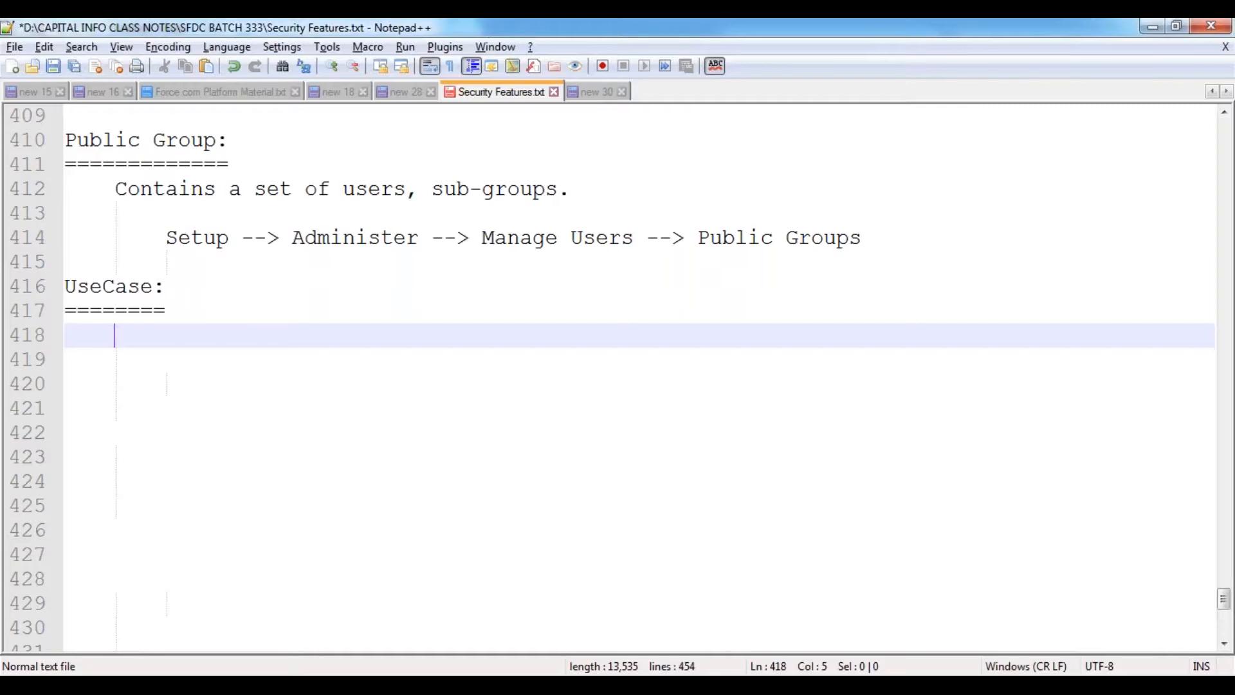
# - Write the Hyderabad Sales Group use case with Testing User and Customer User members, then save
pyautogui.write('Create')
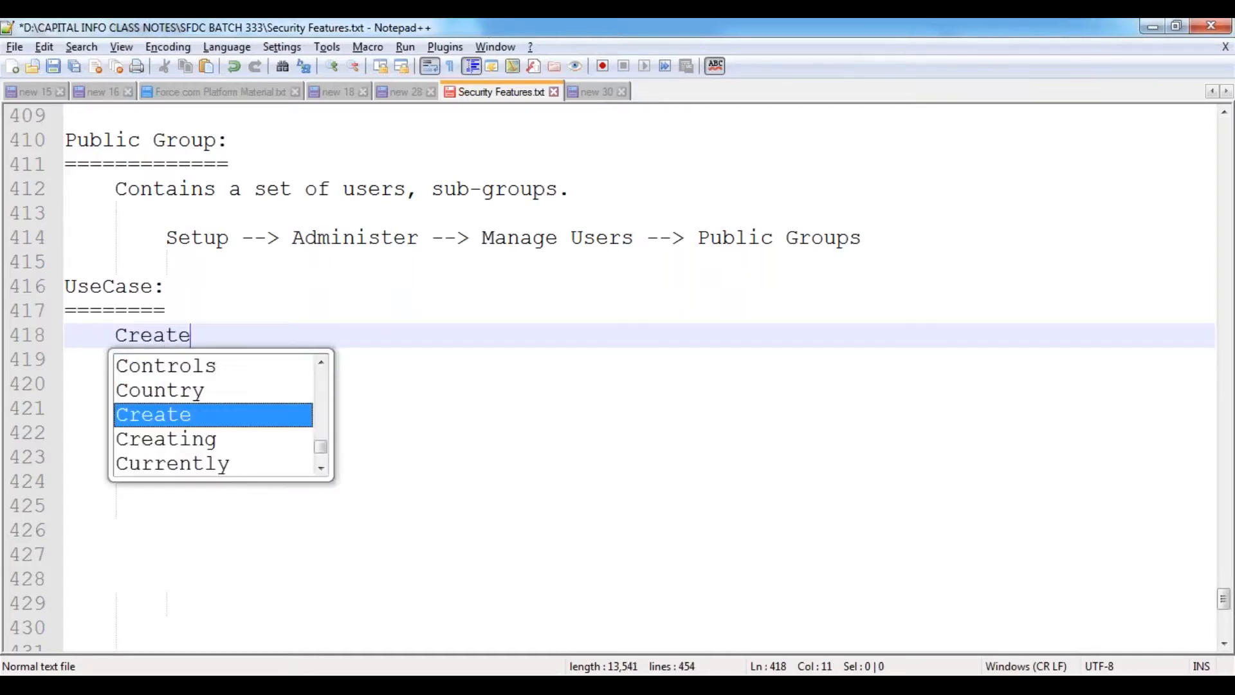
pyautogui.write(' a Publ')
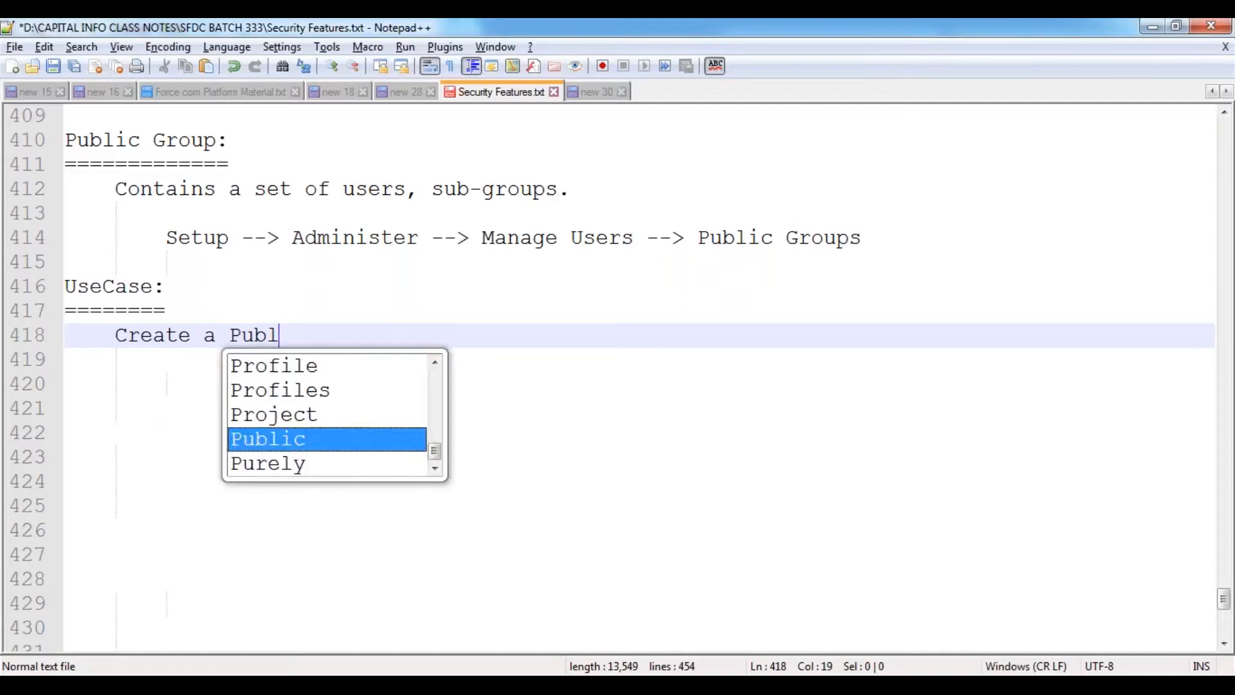
pyautogui.write('ic Group,')
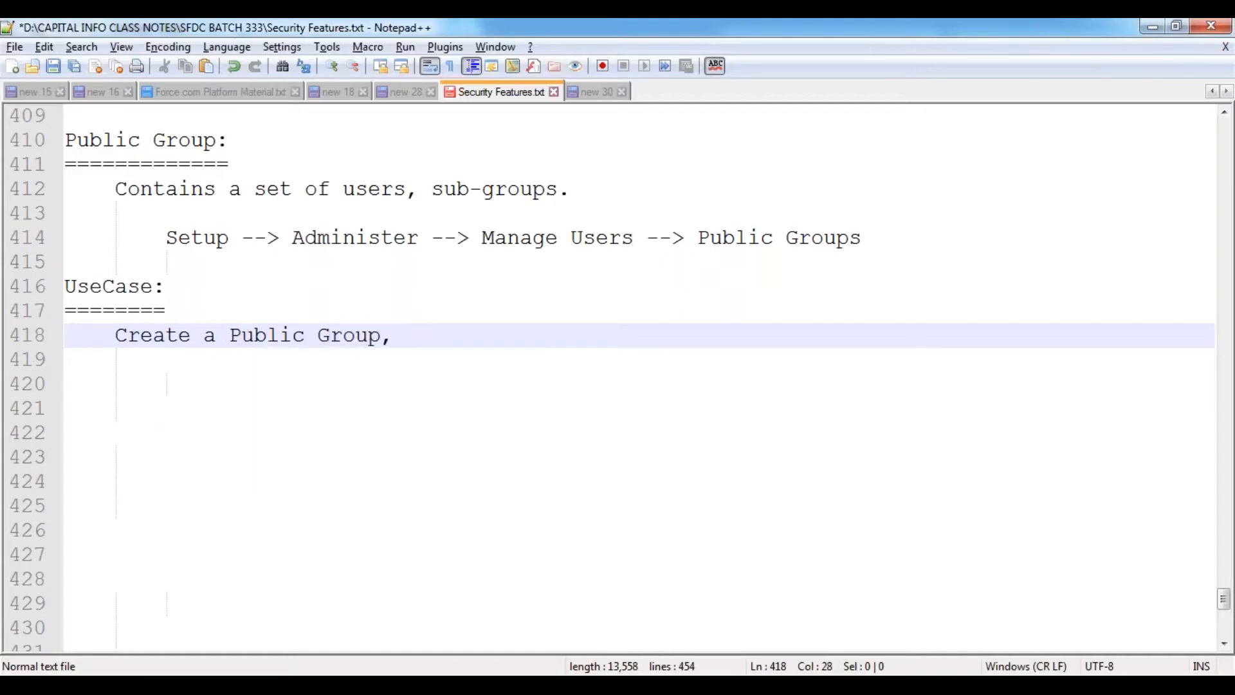
pyautogui.press('BackSpace')
pyautogui.press('BackSpace')
pyautogui.write('w')
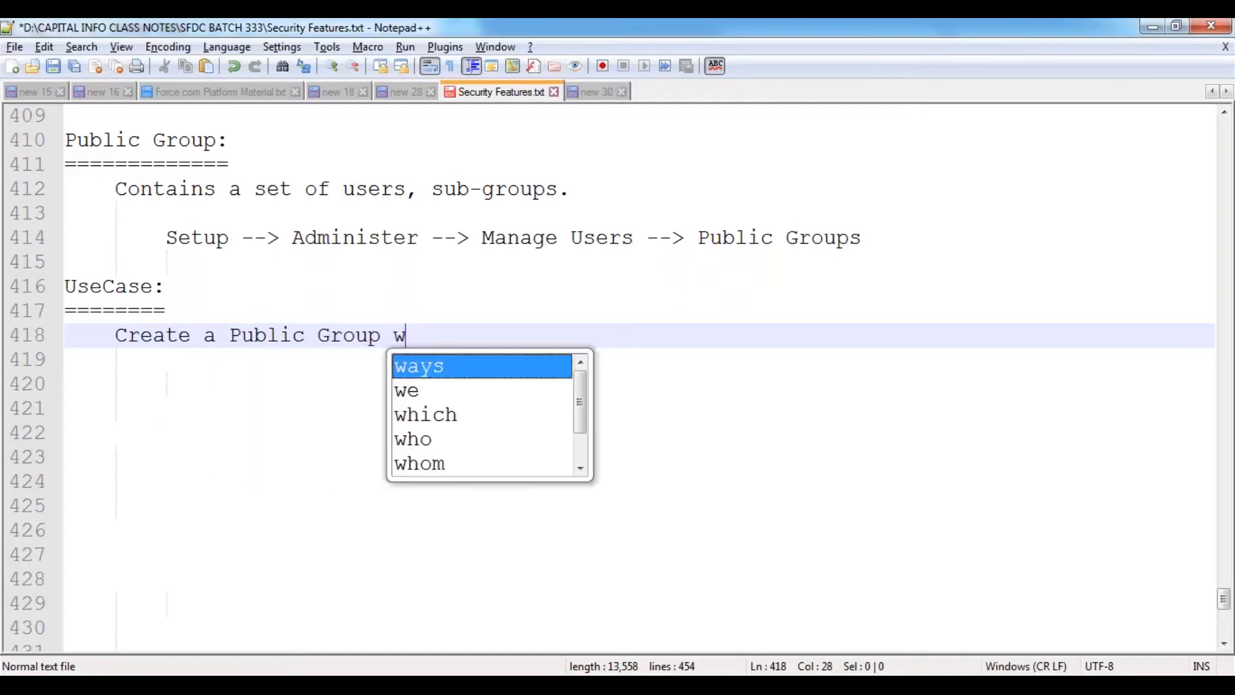
pyautogui.write('ith then')
pyautogui.press('BackSpace')
pyautogui.write('name "H')
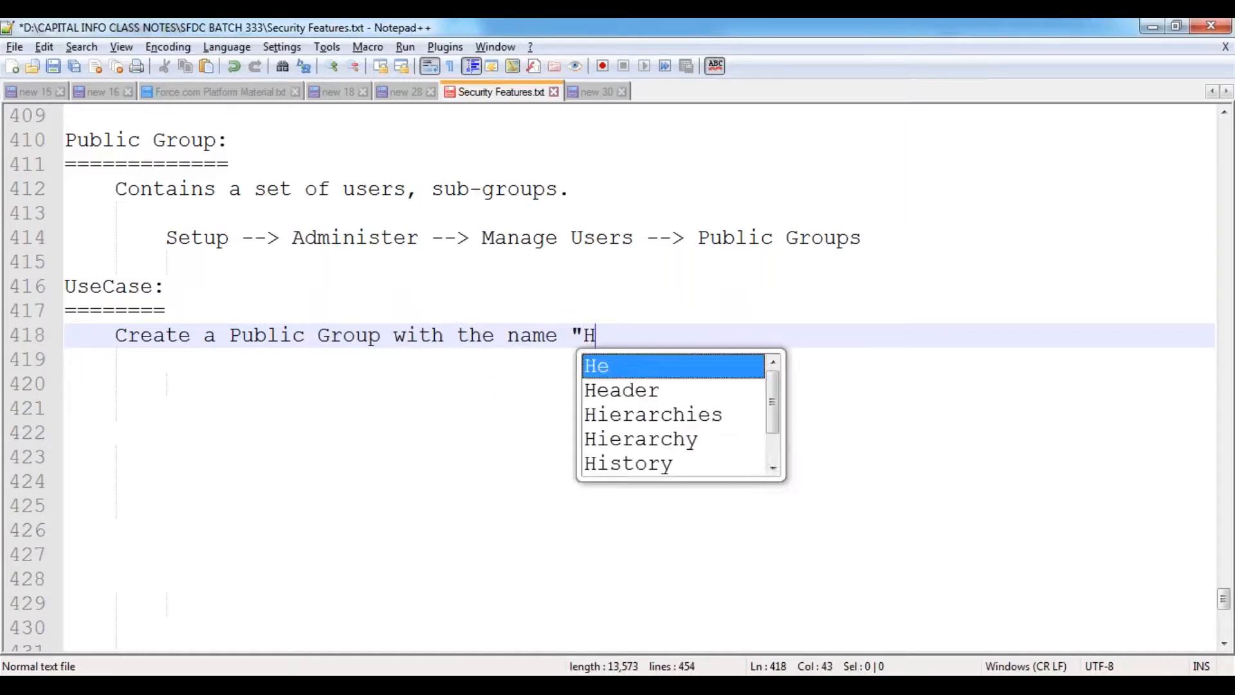
pyautogui.write('yderaba')
pyautogui.press('Return')
pyautogui.press('BackSpace')
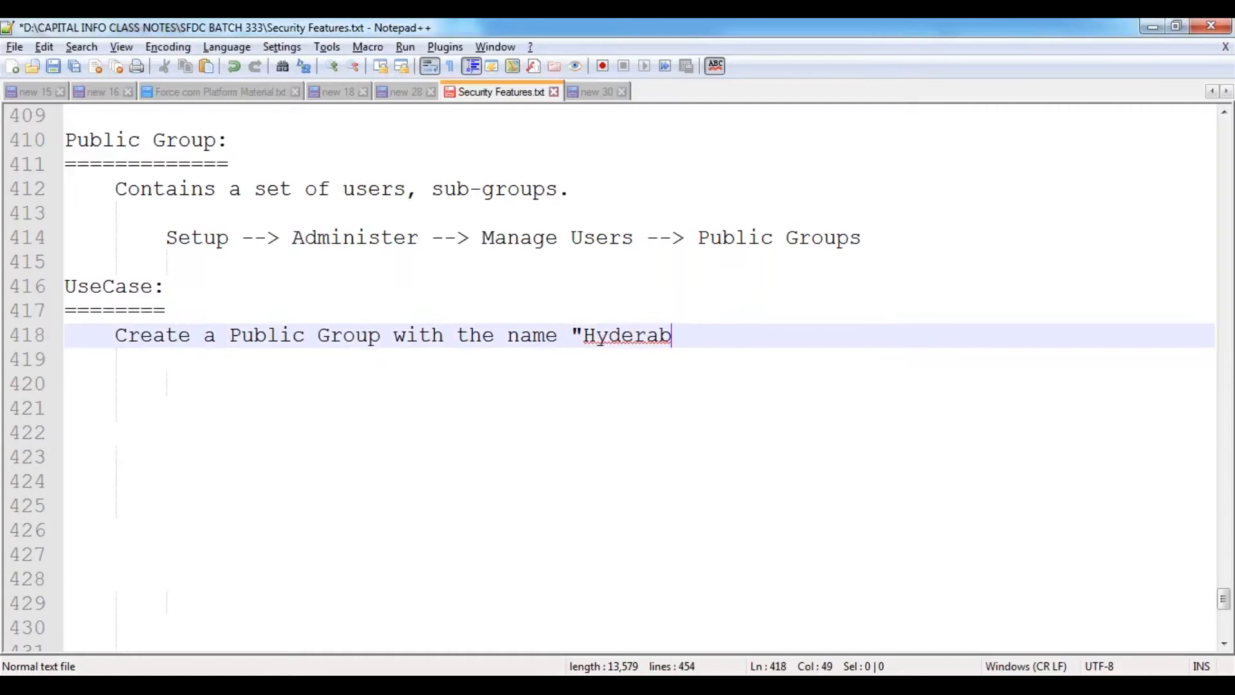
pyautogui.write('d Sales')
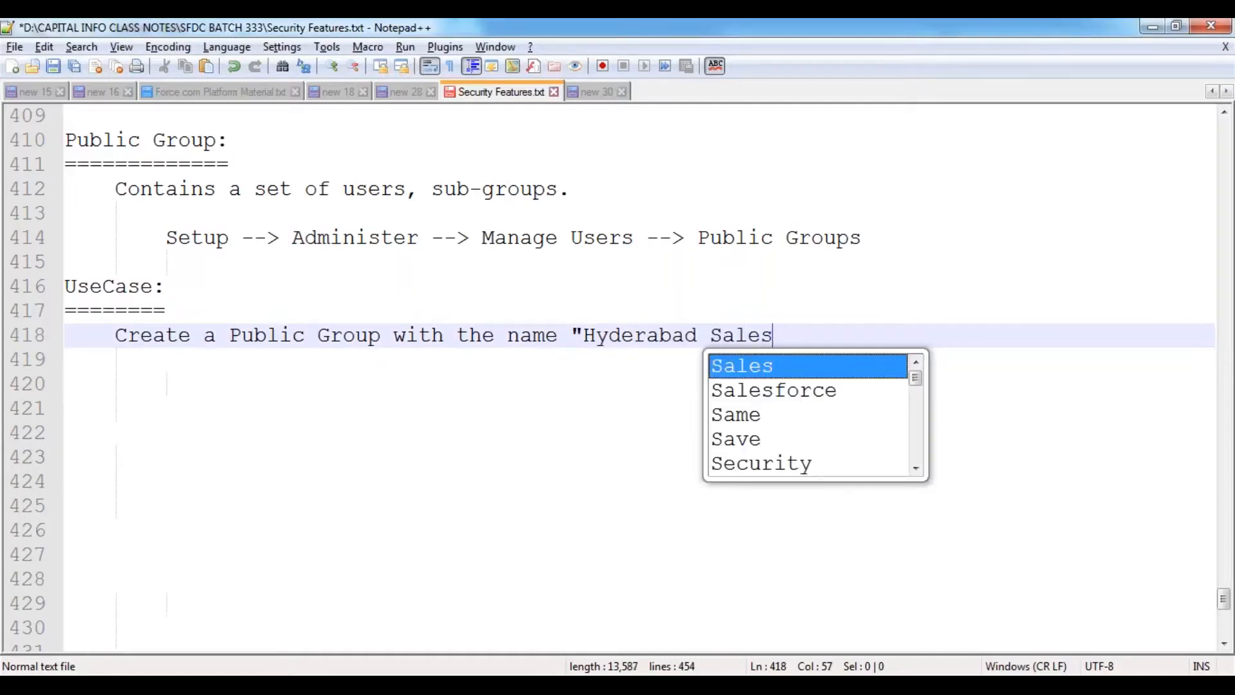
pyautogui.write(' Group", ')
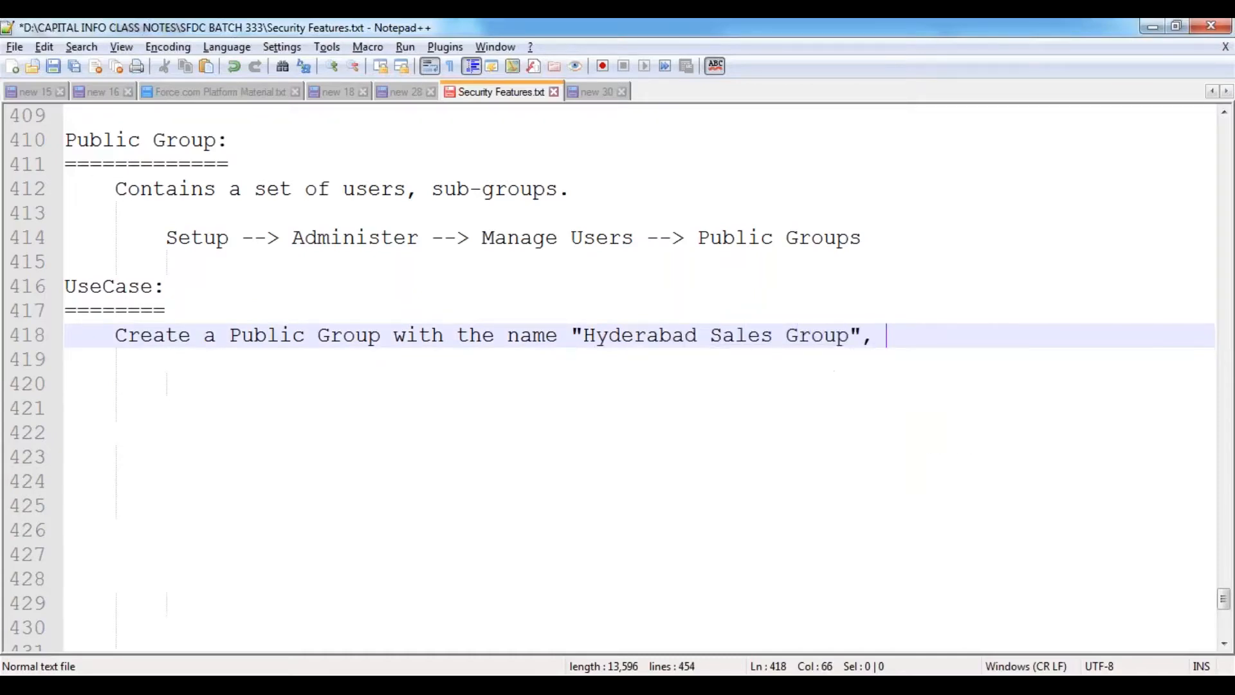
pyautogui.write('by adding the')
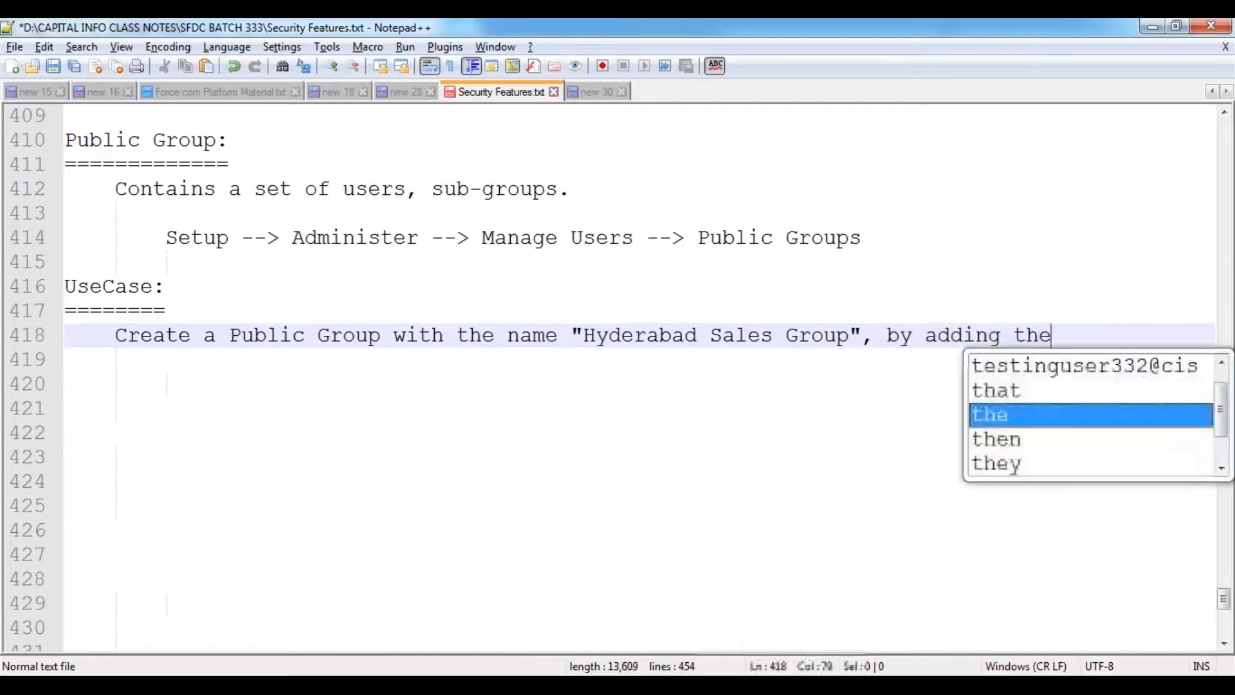
pyautogui.write(' "Test')
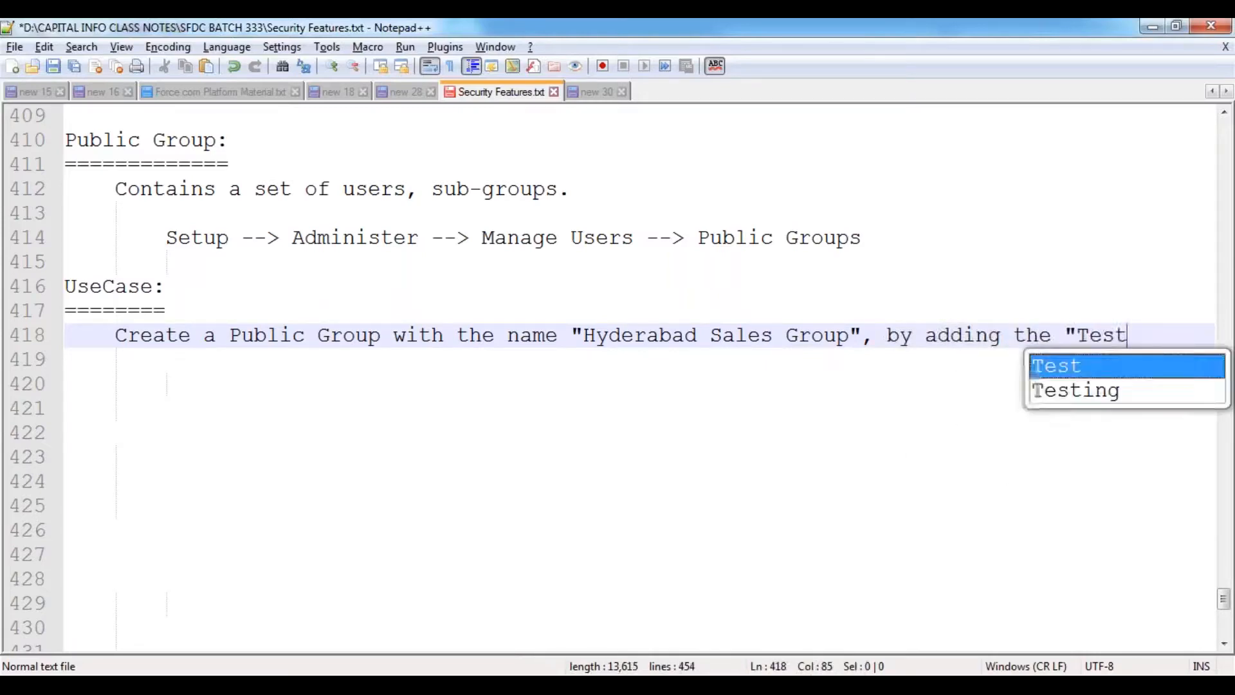
pyautogui.write('ing User an')
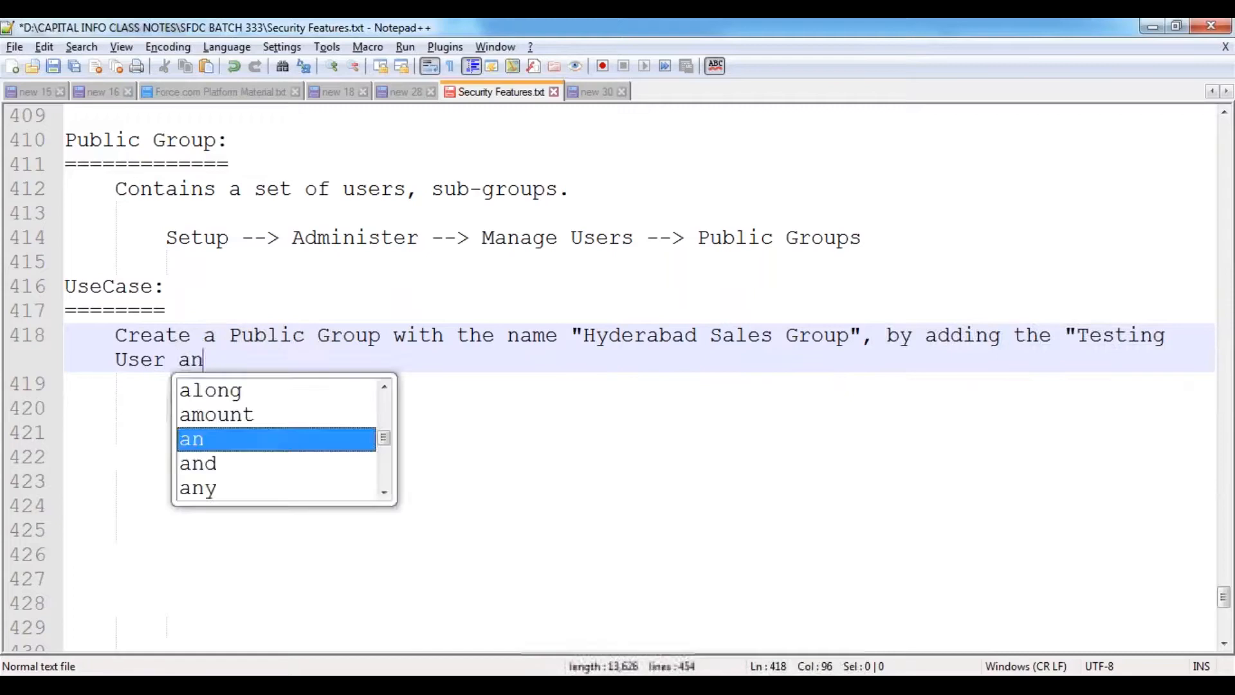
pyautogui.write('d Customer ')
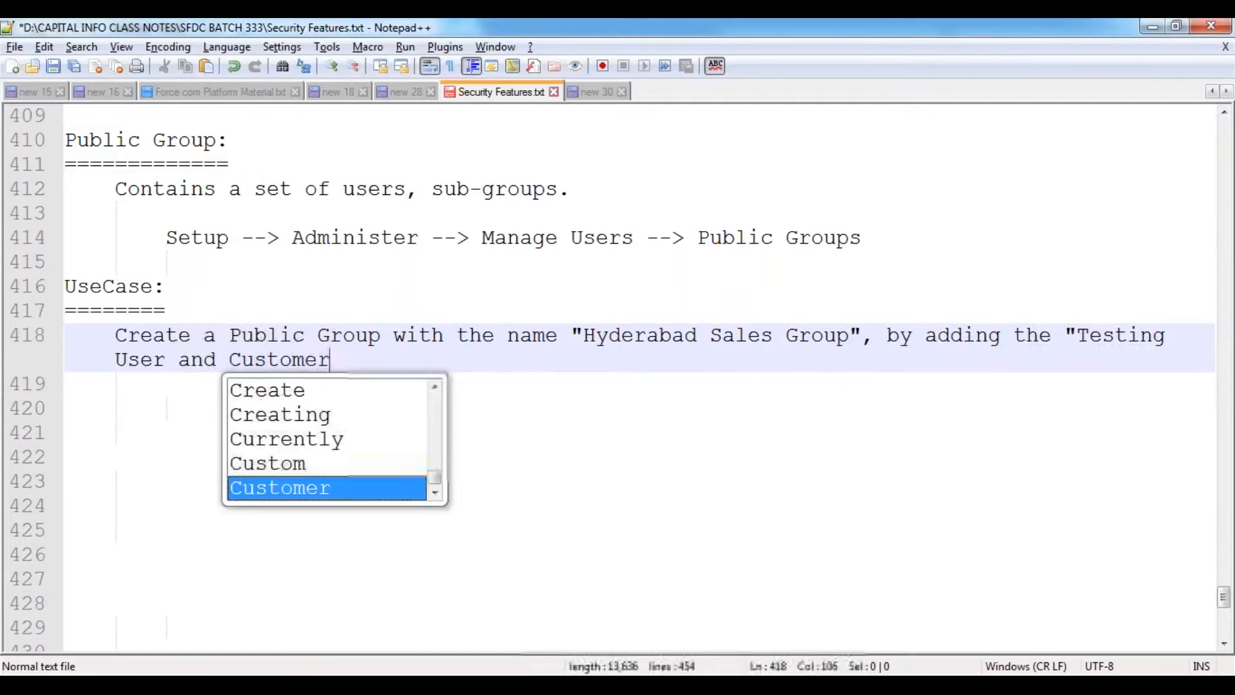
pyautogui.write('User" a')
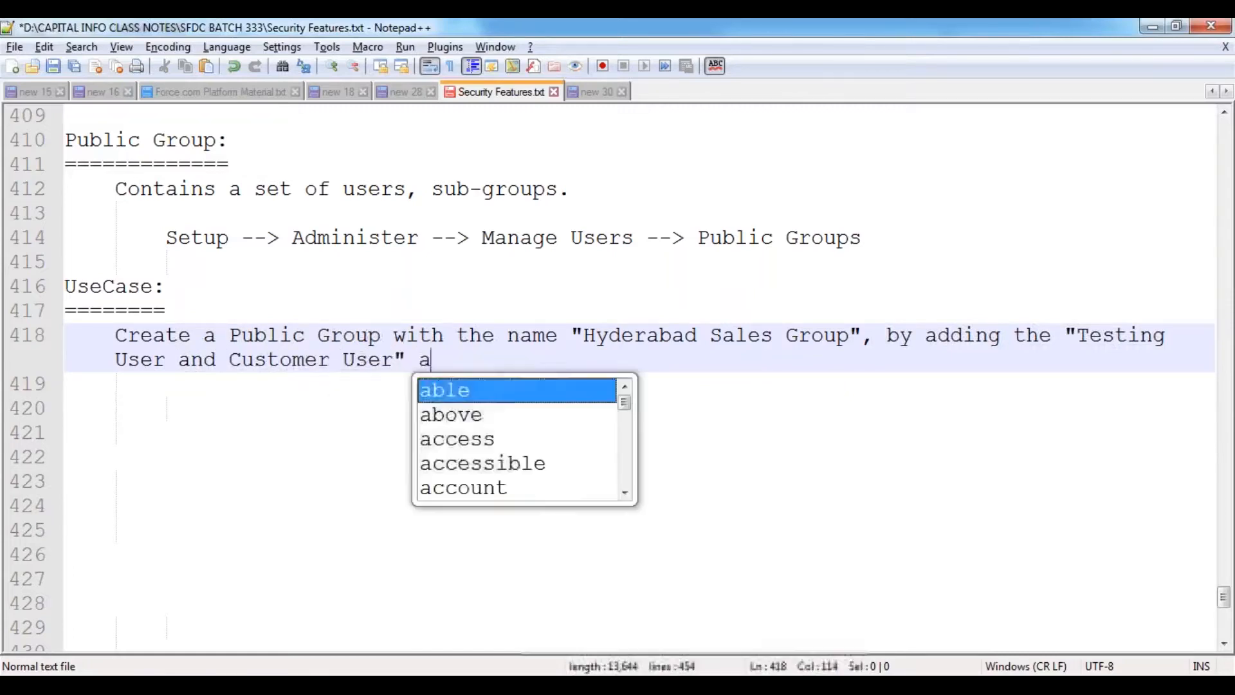
pyautogui.write('s the Group <M')
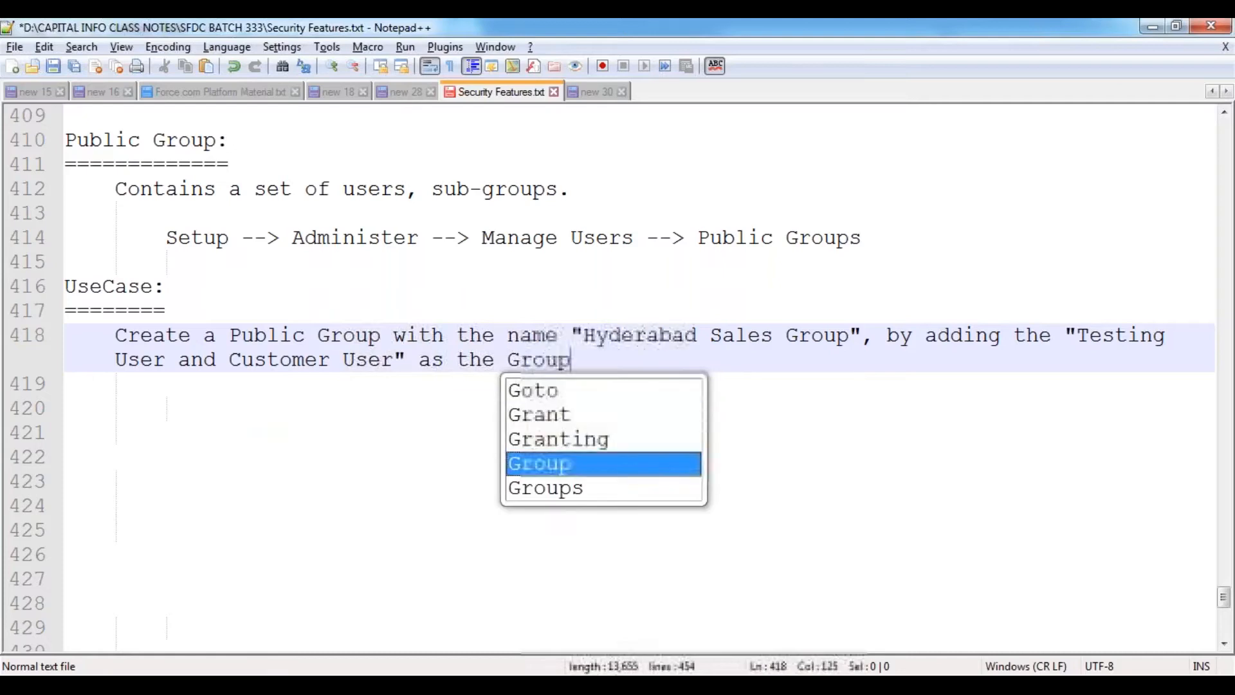
pyautogui.press('BackSpace')
pyautogui.press('BackSpace')
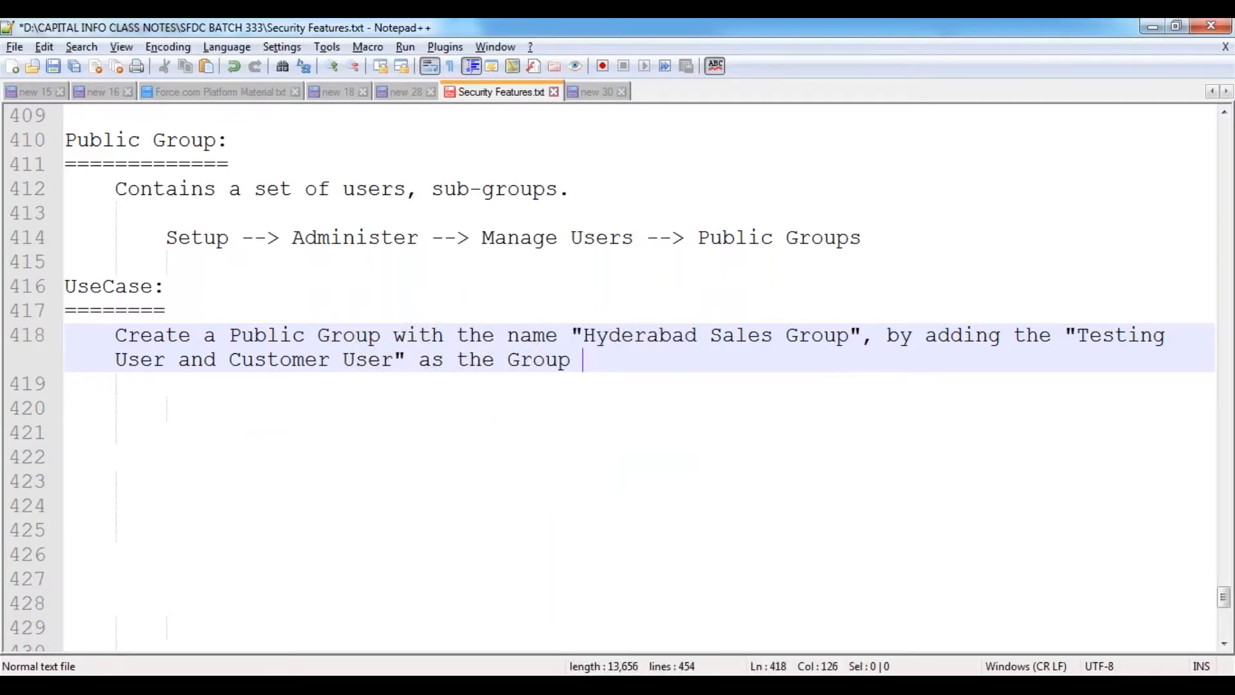
pyautogui.write('Members.')
pyautogui.press('Return')
pyautogui.press('Return')
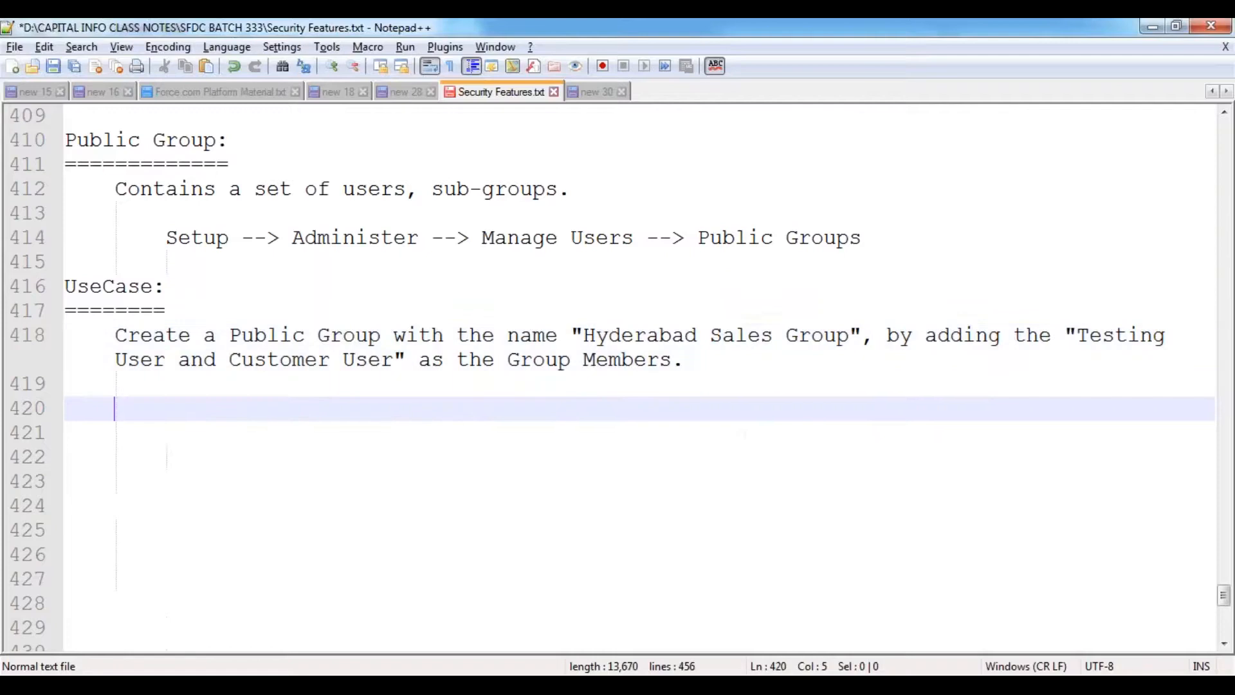
pyautogui.hotkey('ctrl', 's')
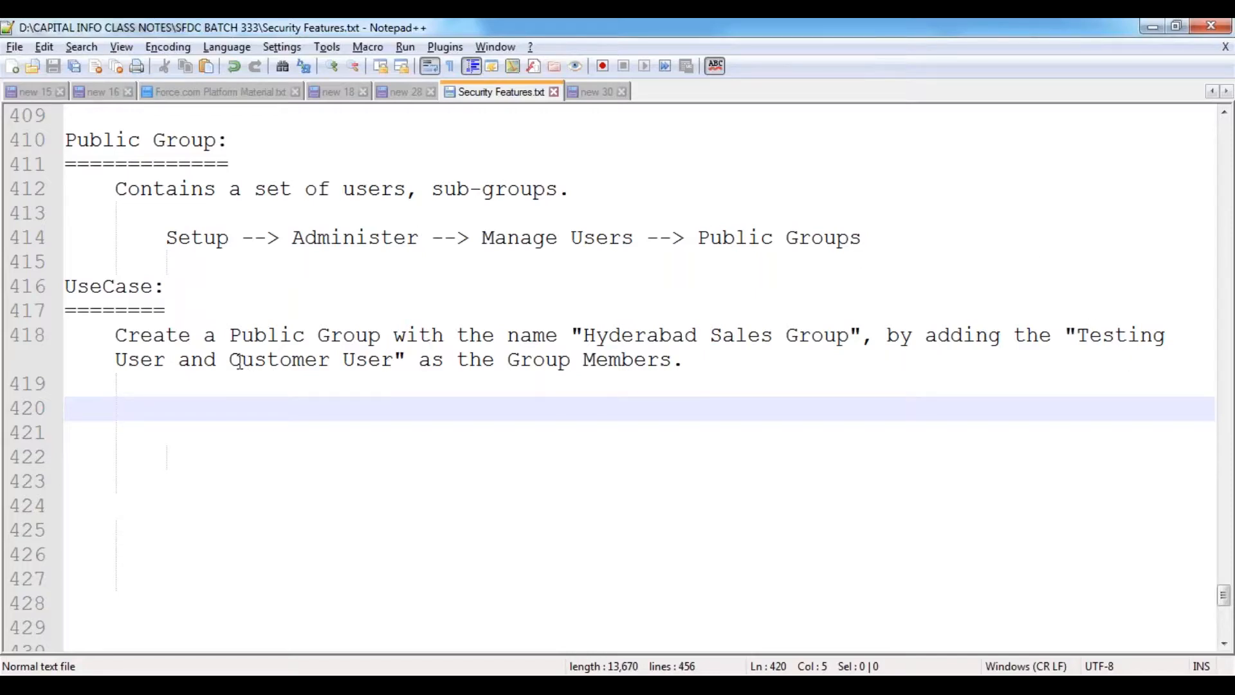
# - Highlight 'Customer User' in the sentence, then bring up the Chrome windows
pyautogui.moveTo(229, 360); pyautogui.dragTo(393, 360)
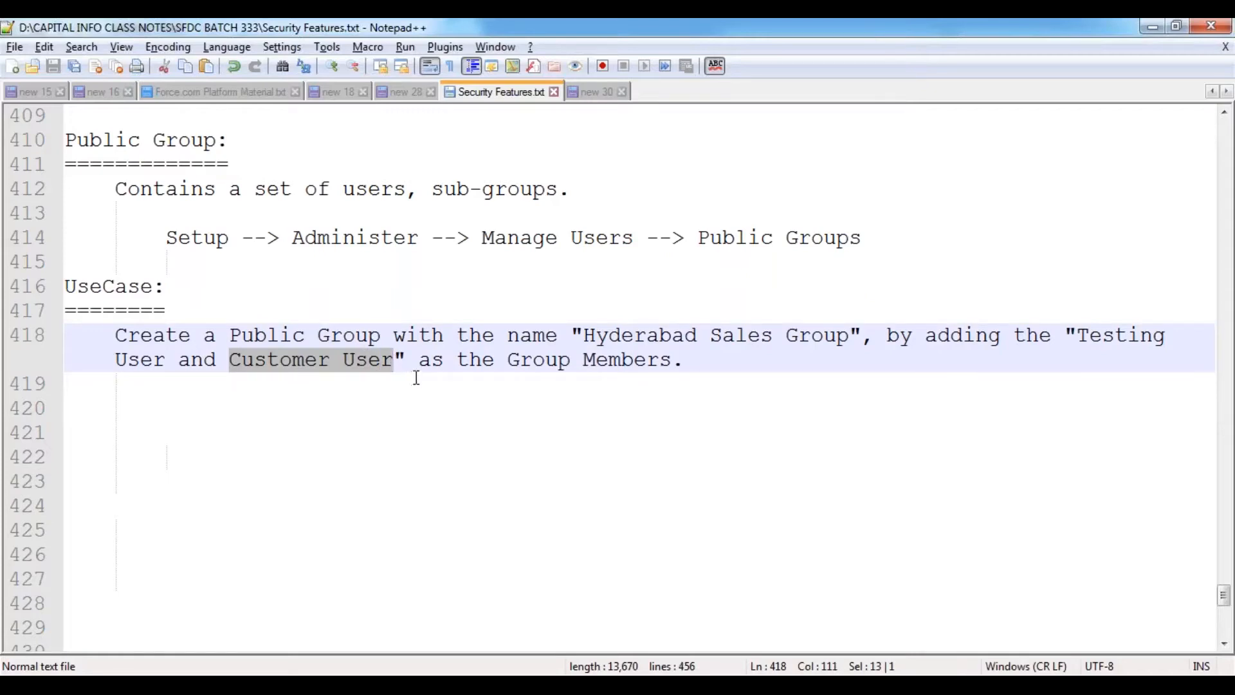
pyautogui.click(174, 403)
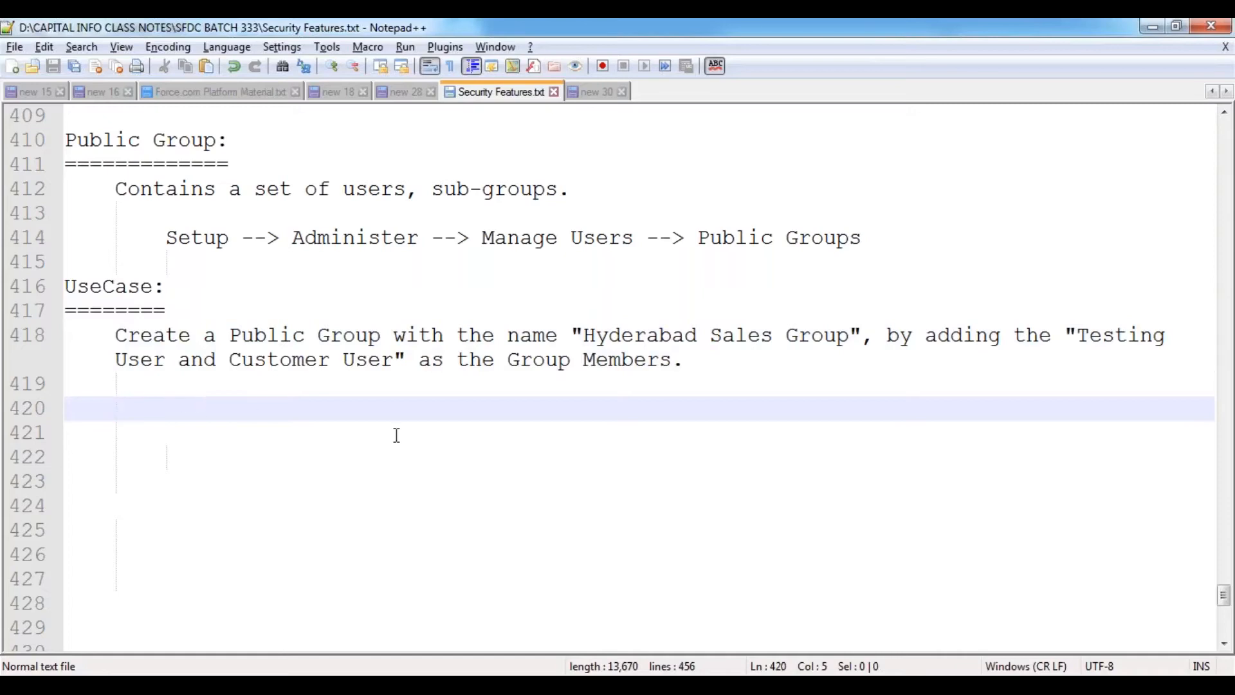
pyautogui.click(250, 684)
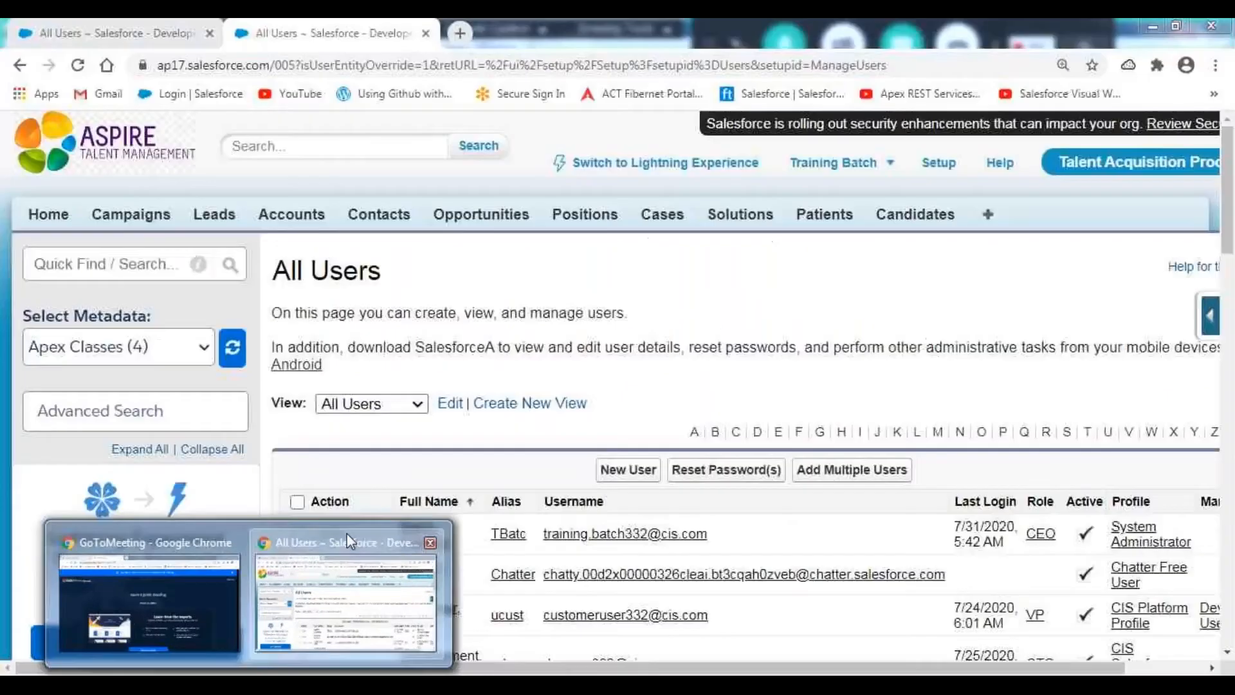
# - Return to Salesforce in Chrome and close the duplicate All Users tab
pyautogui.click(346, 534)
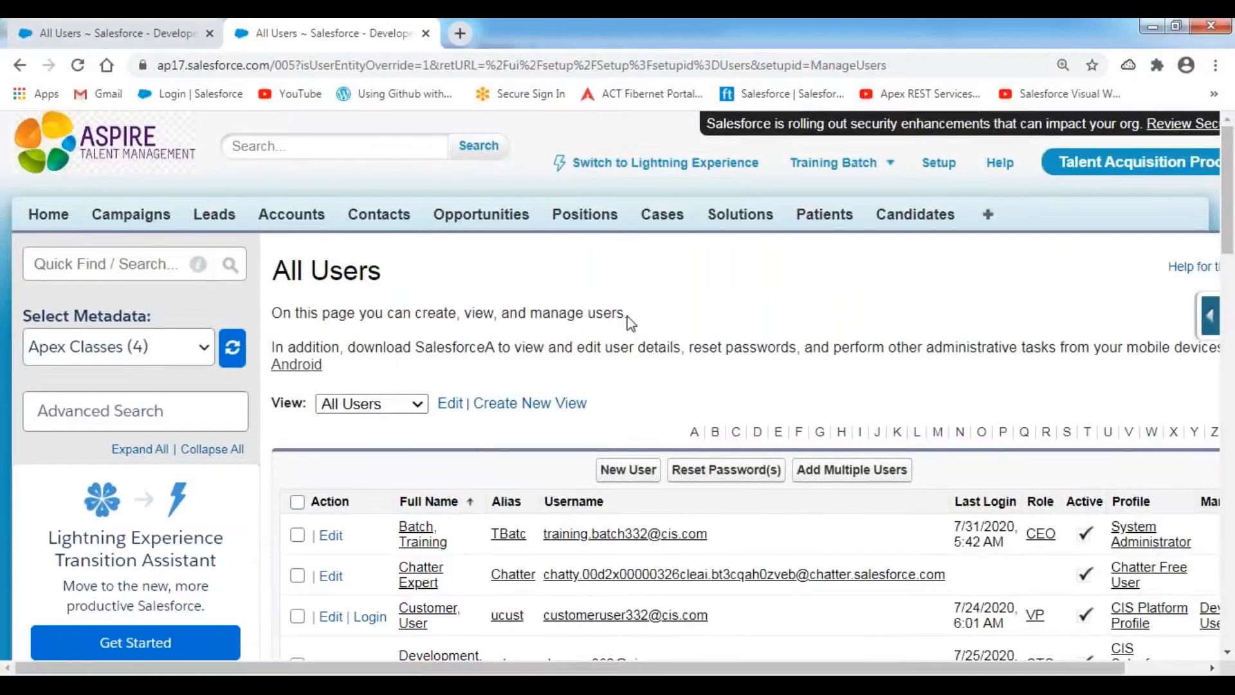
pyautogui.rightClick(154, 34)
pyautogui.click(197, 195)
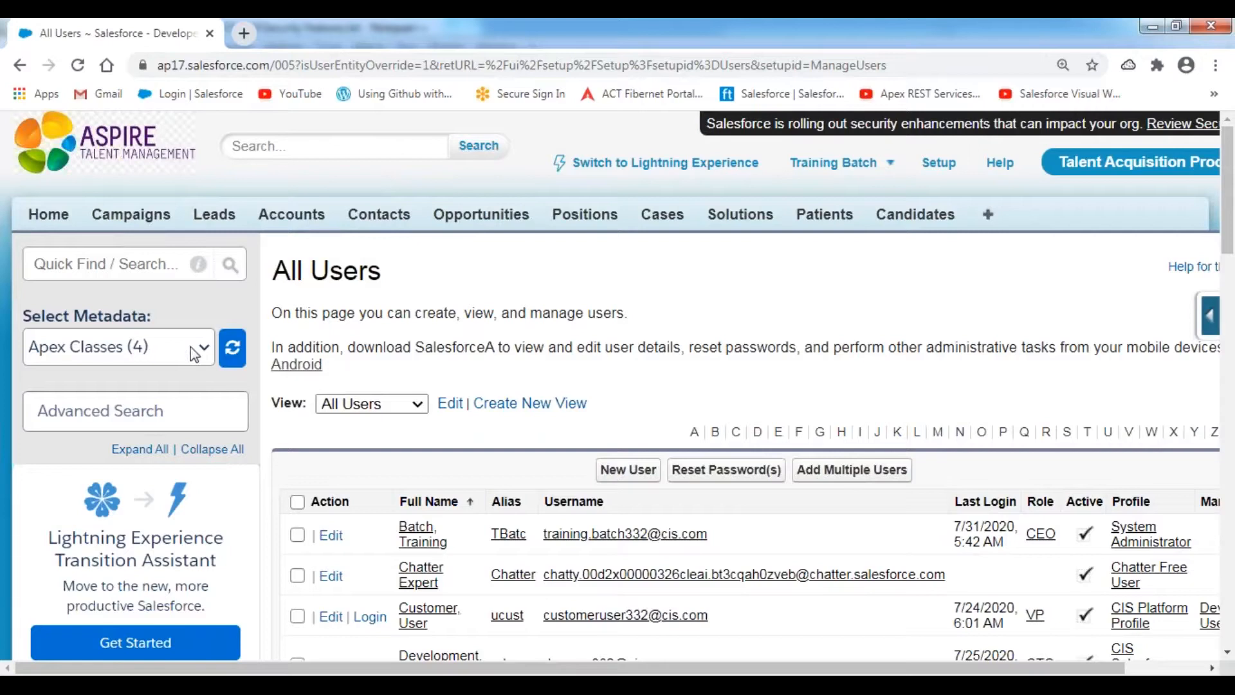
# - Open Public Groups setup, note that no groups exist, and start a New group
pyautogui.scroll(-12, 241, 309)
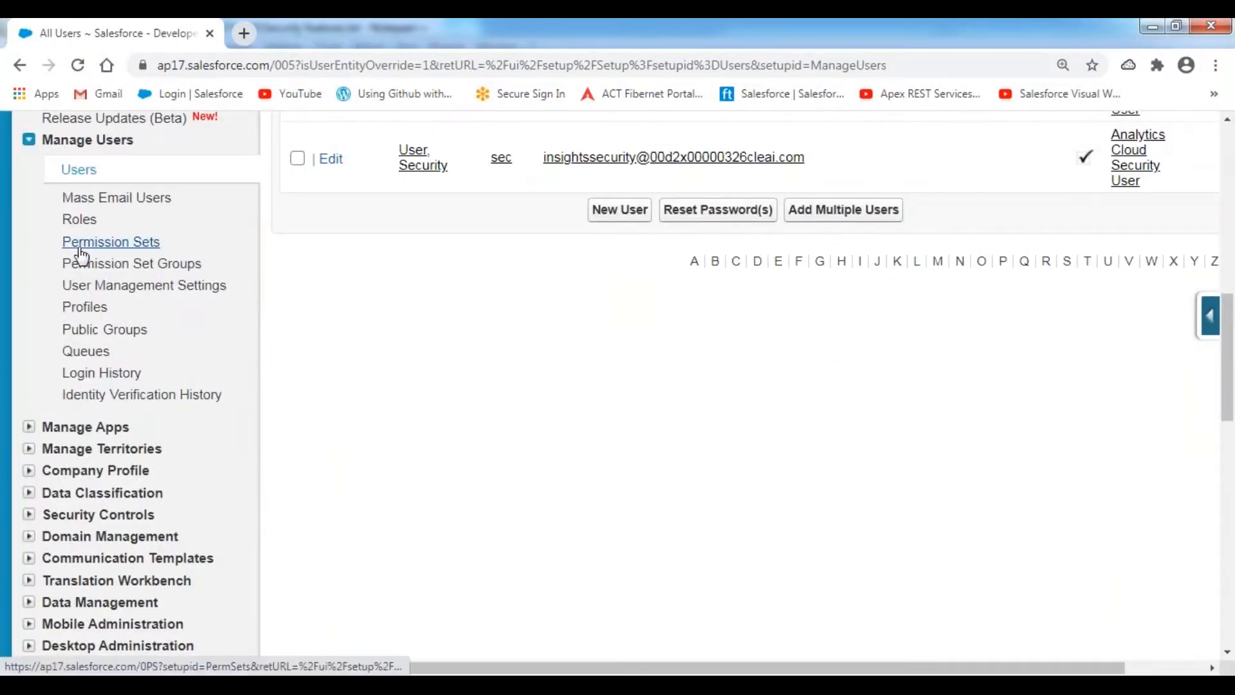
pyautogui.click(96, 333)
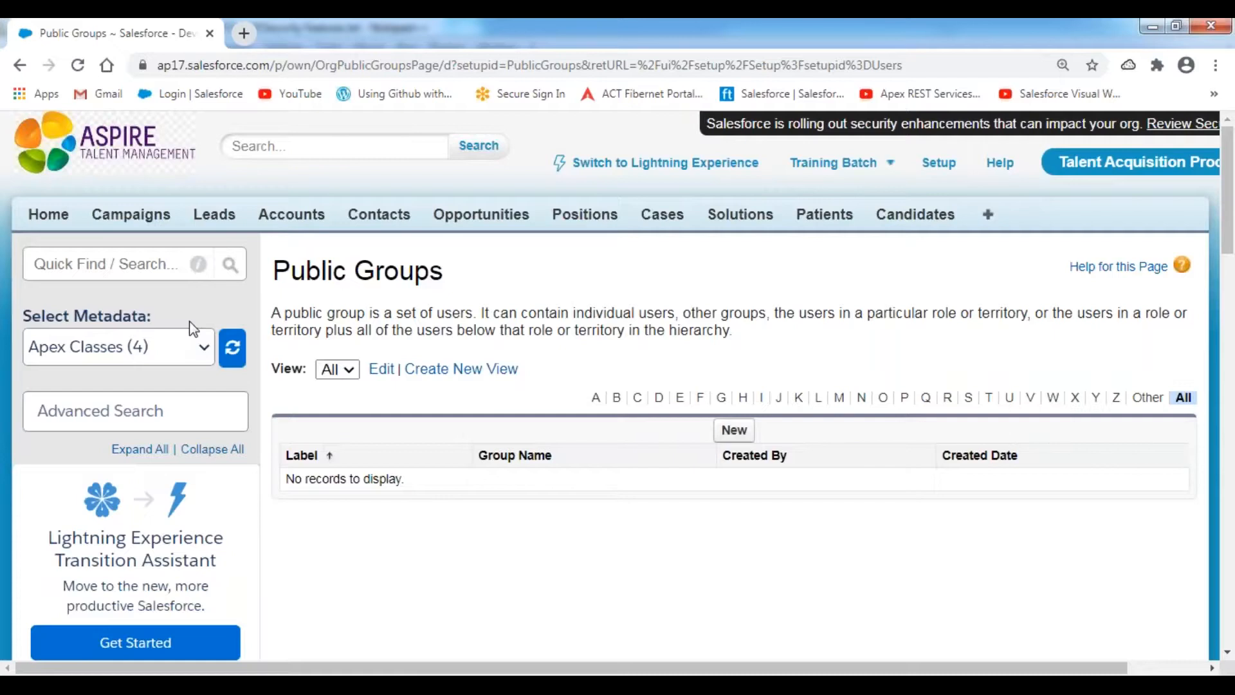
pyautogui.scroll(-1, 743, 351)
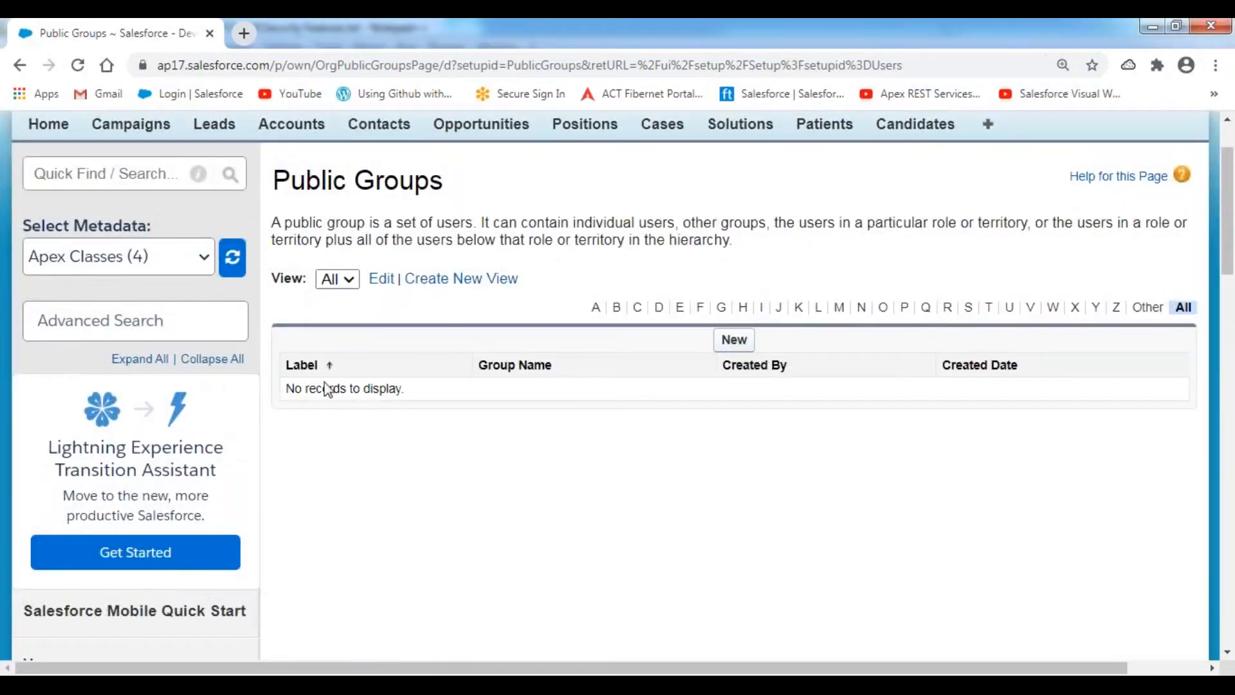
pyautogui.moveTo(288, 388); pyautogui.dragTo(504, 383)
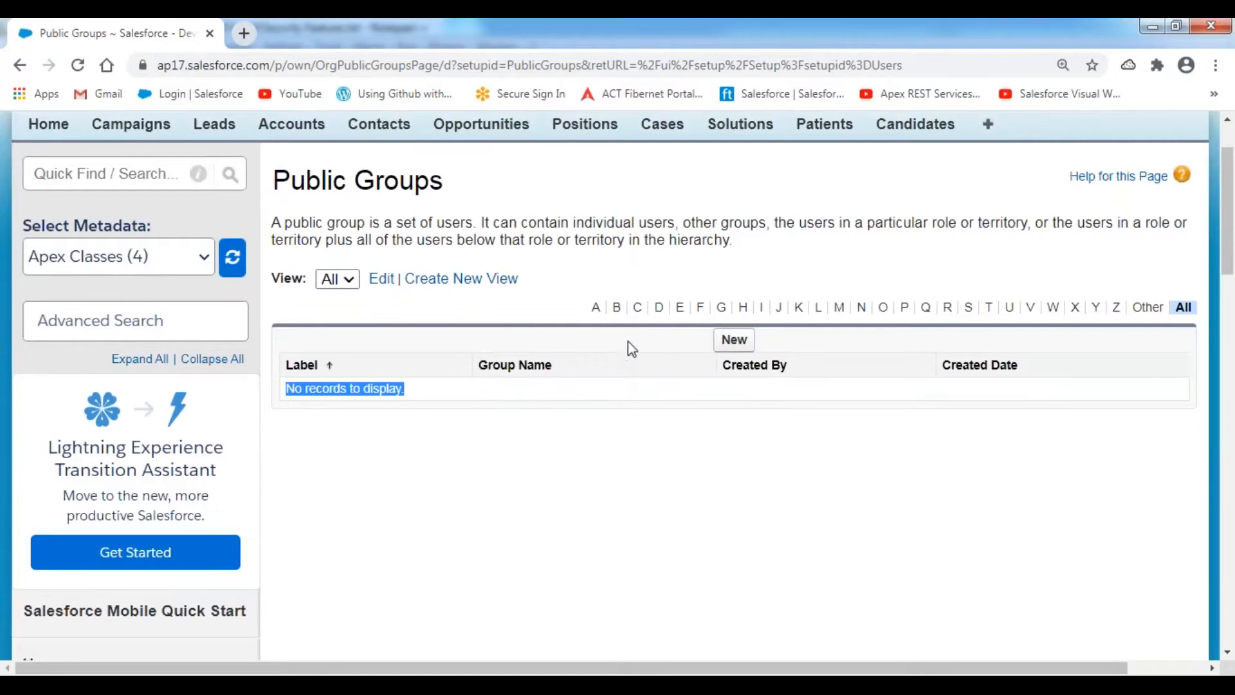
pyautogui.click(663, 348)
pyautogui.click(734, 347)
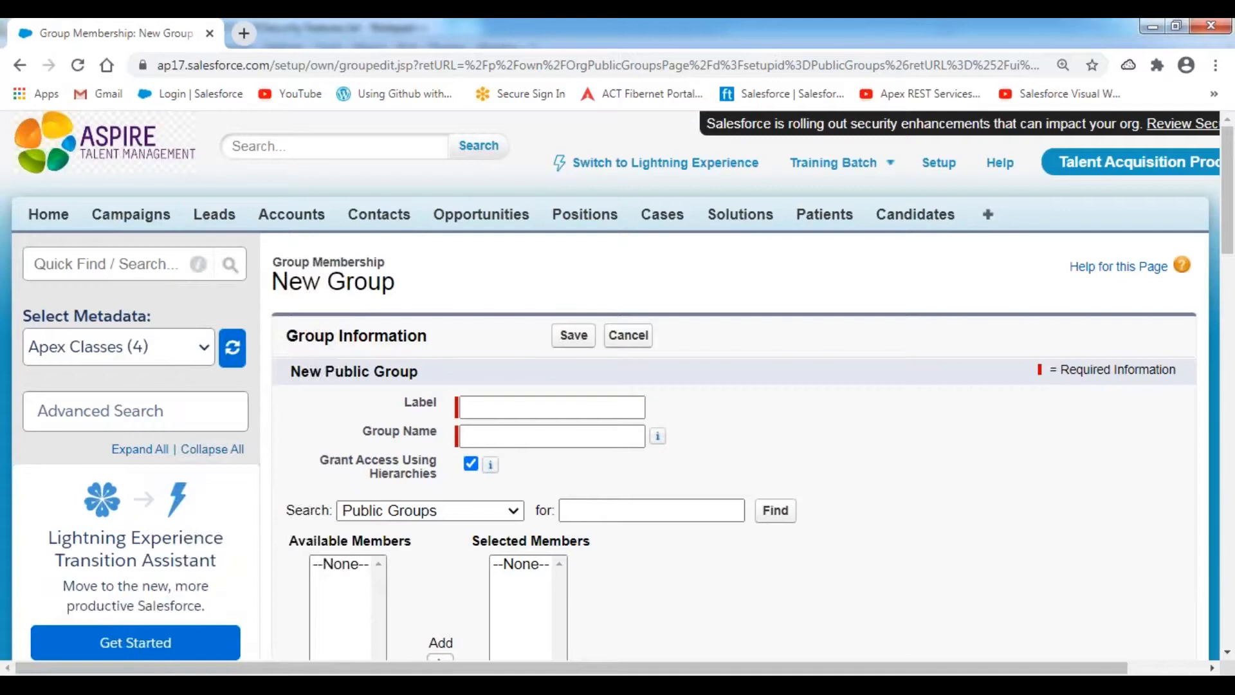
# - Enter 'Hyderabad Sales Group' as the Label so Group Name fills as Hyderabad_Sales_Group
pyautogui.scroll(-3, 506, 228)
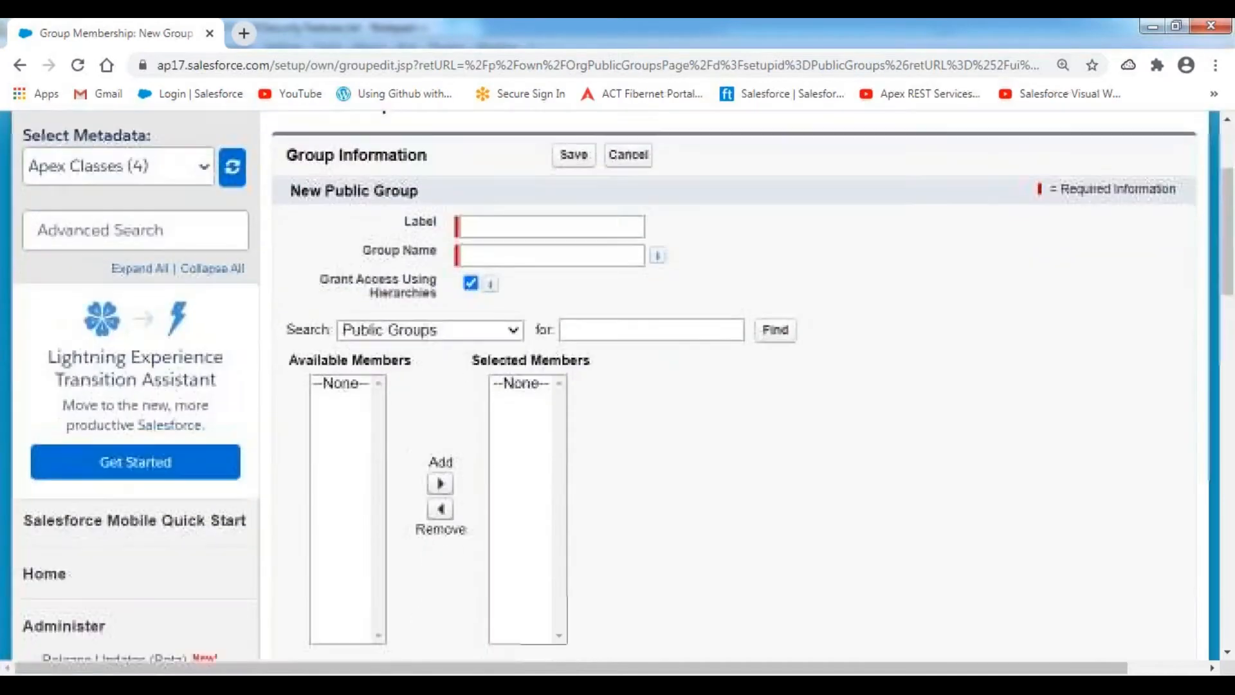
pyautogui.click(506, 228)
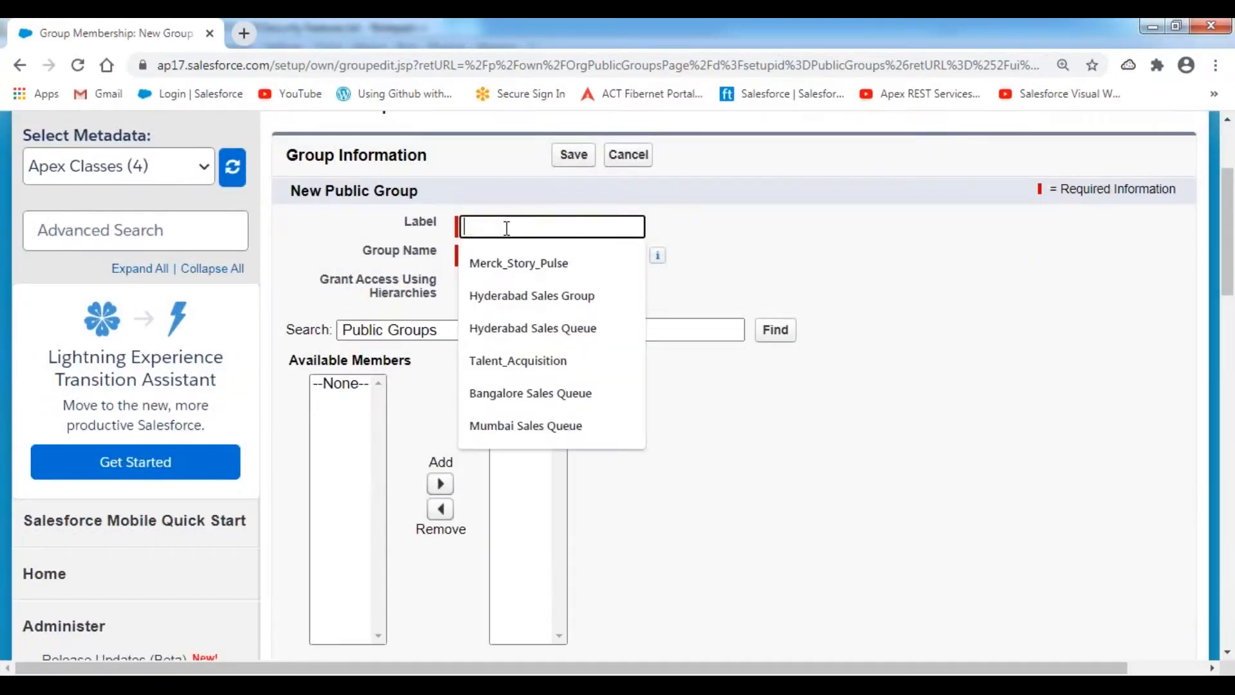
pyautogui.write('Hyder')
pyautogui.press('Down')
pyautogui.press('Return')
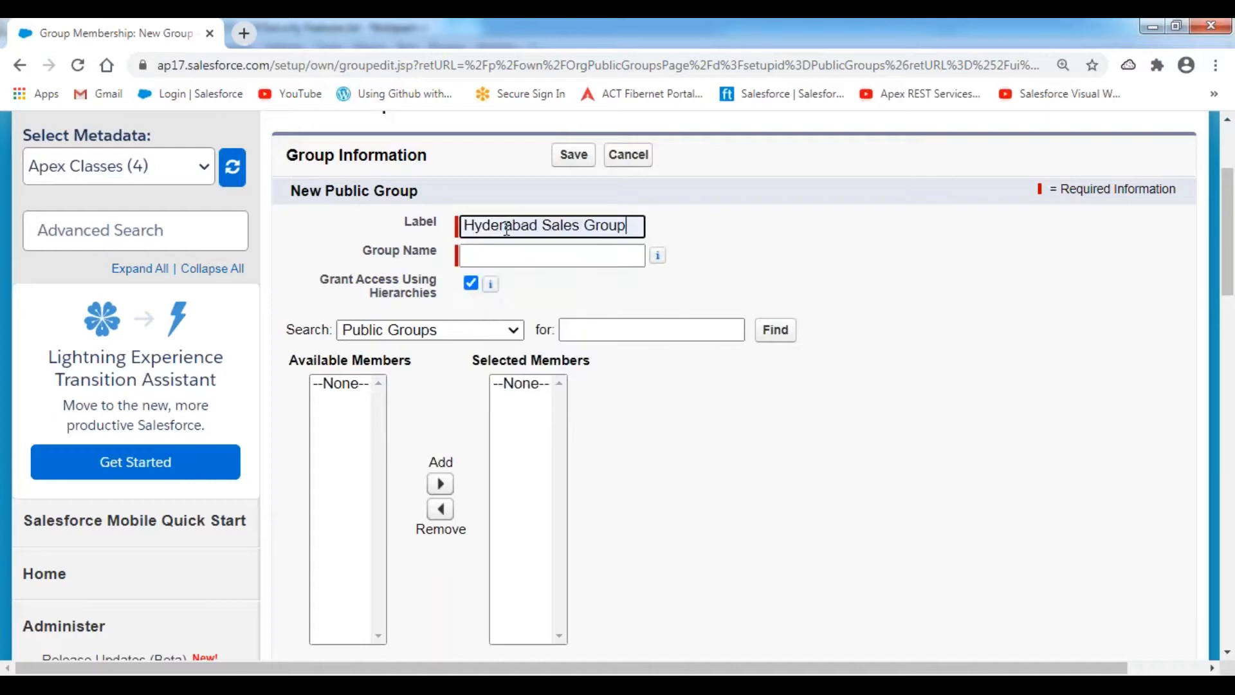
pyautogui.click(784, 223)
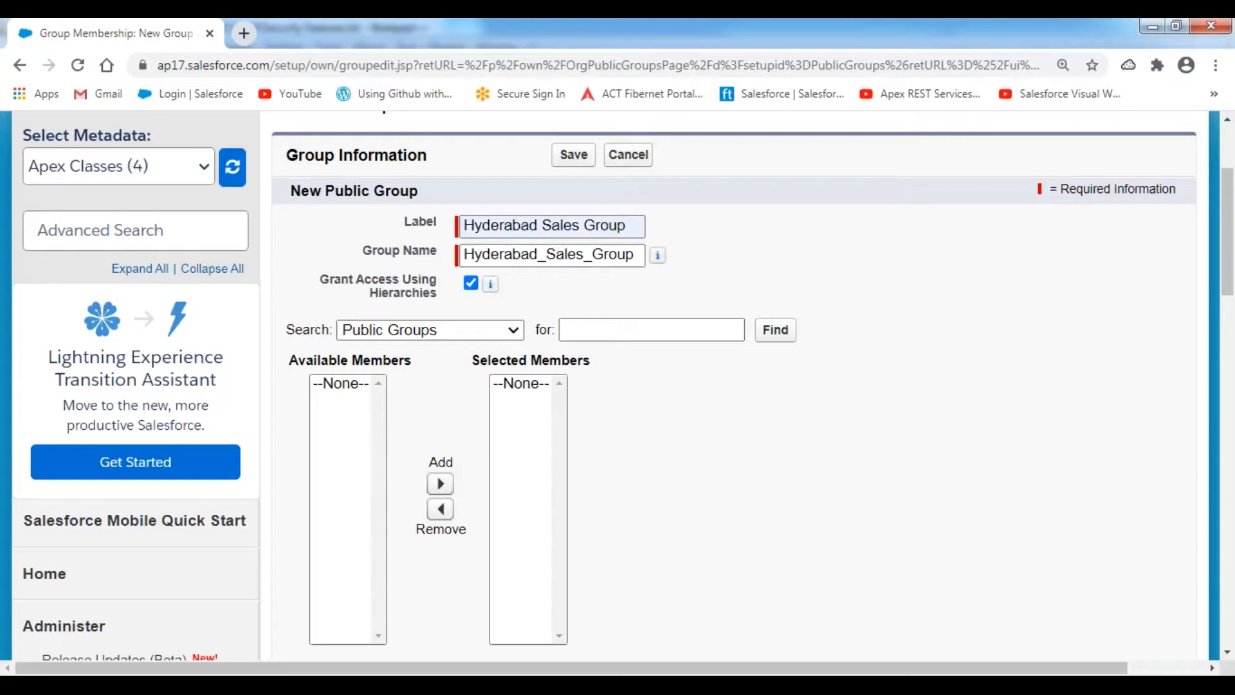
# - Turn off Grant Access Using Hierarchies for the new group
pyautogui.click(666, 27)
pyautogui.moveTo(311, 308)
pyautogui.mouseDown()
pyautogui.moveTo(502, 310)
pyautogui.moveTo(503, 267)
pyautogui.moveTo(315, 271)
pyautogui.moveTo(307, 311)
pyautogui.moveTo(329, 310)
pyautogui.mouseUp()
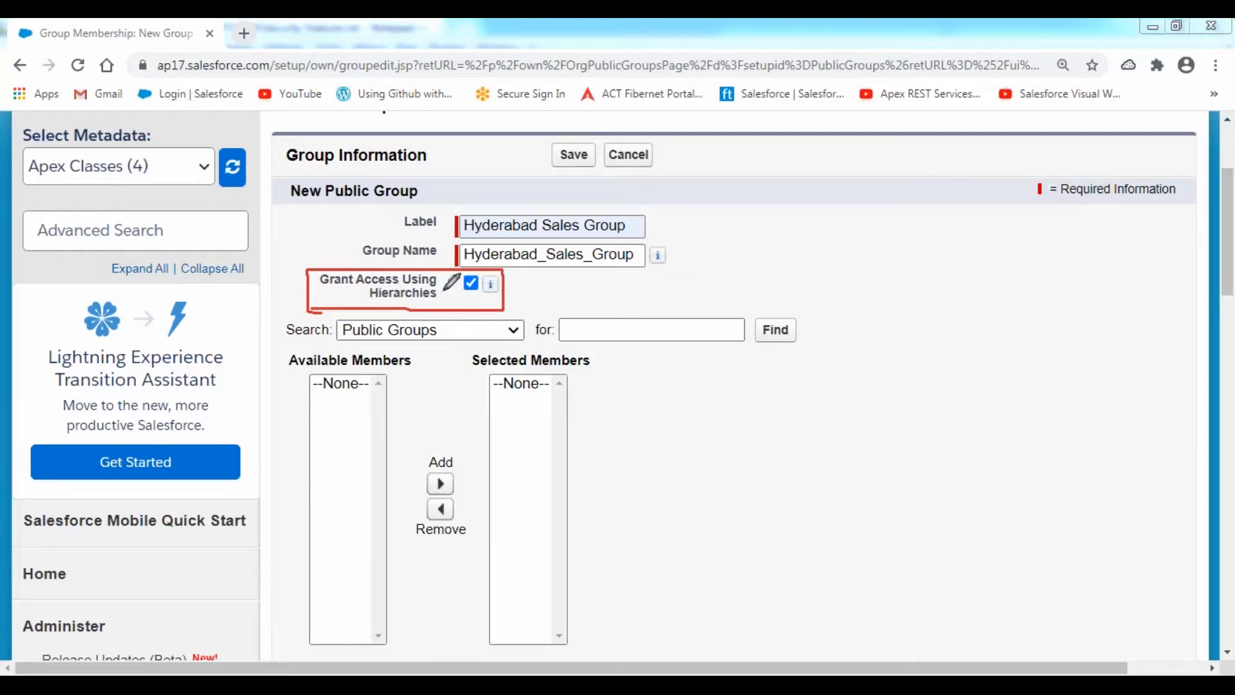
pyautogui.moveTo(316, 287); pyautogui.dragTo(448, 287)
pyautogui.moveTo(371, 300); pyautogui.dragTo(444, 300)
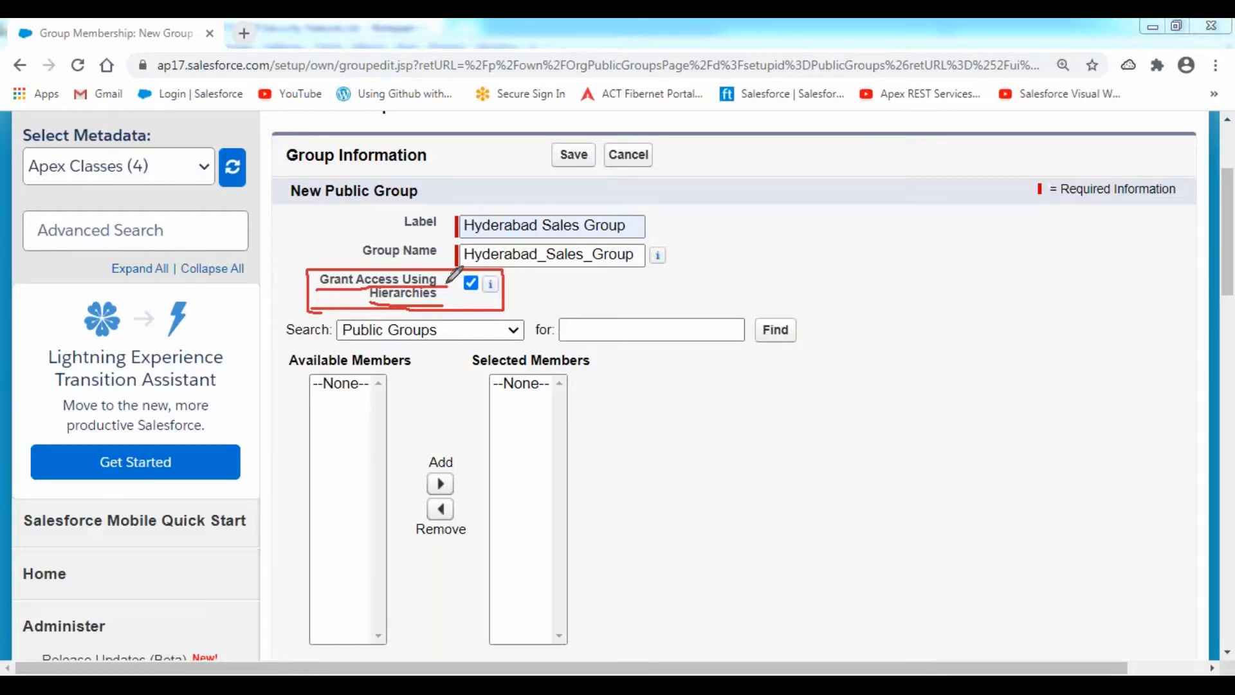
pyautogui.moveTo(317, 308)
pyautogui.mouseDown()
pyautogui.moveTo(479, 312)
pyautogui.moveTo(475, 277)
pyautogui.moveTo(348, 269)
pyautogui.mouseUp()
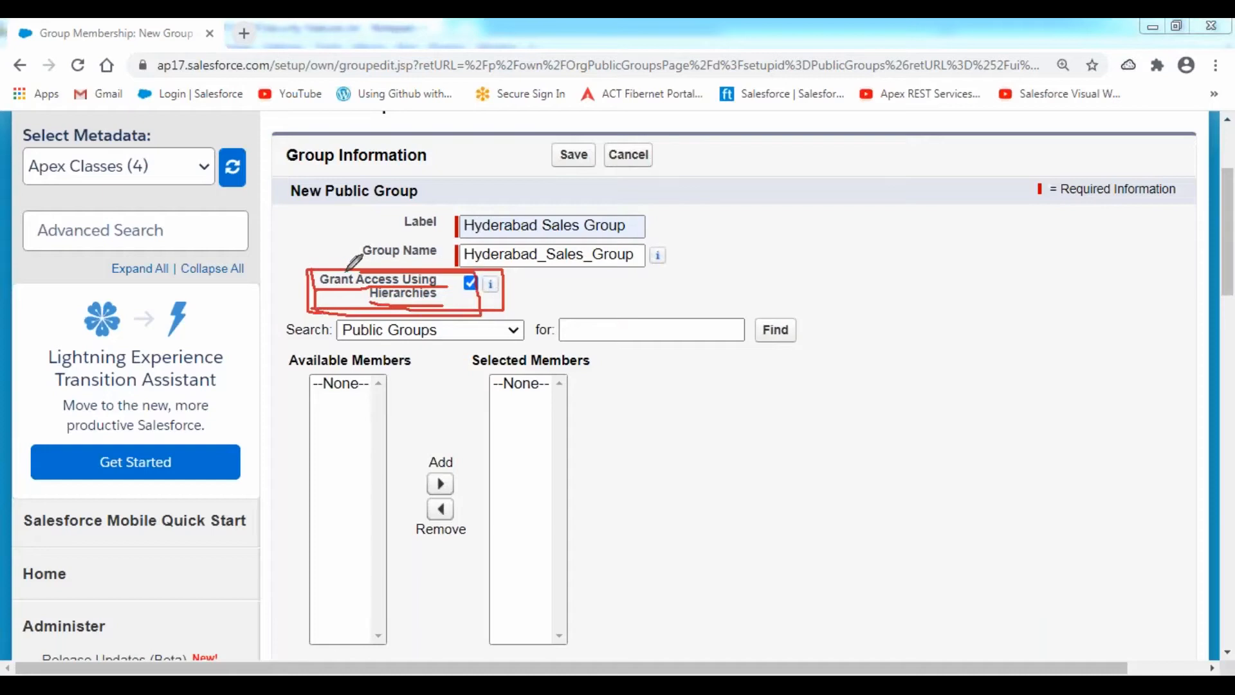
pyautogui.click(470, 285)
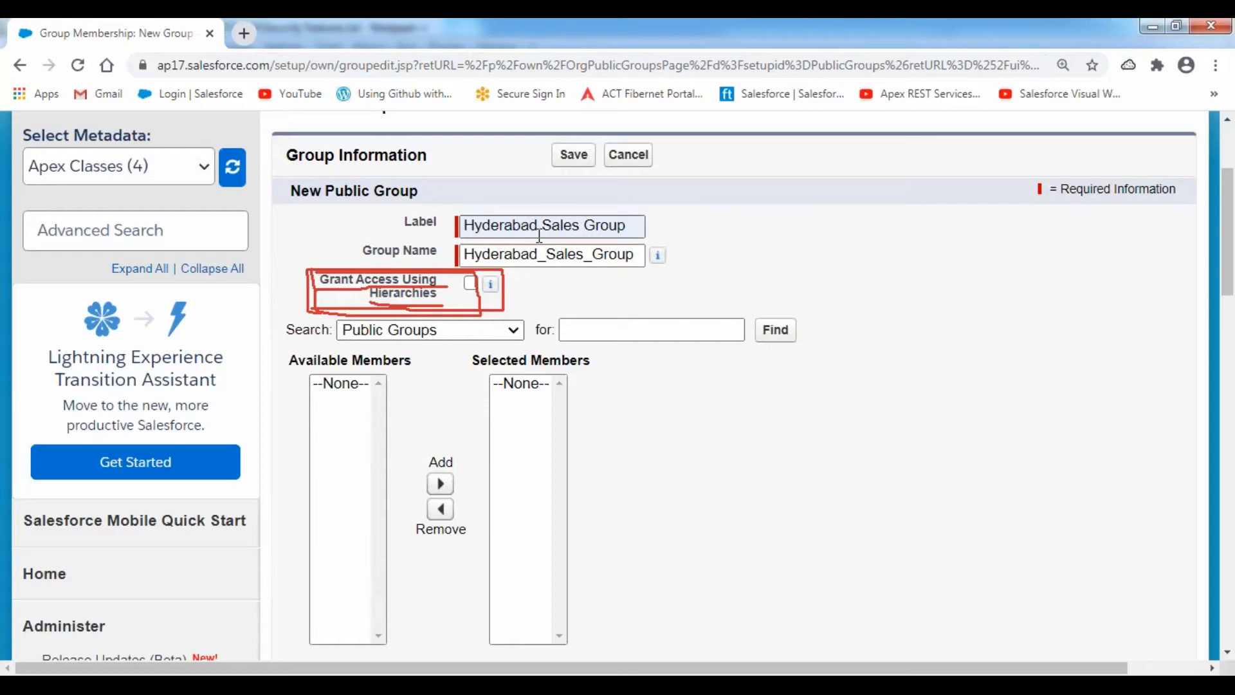
pyautogui.click(515, 330)
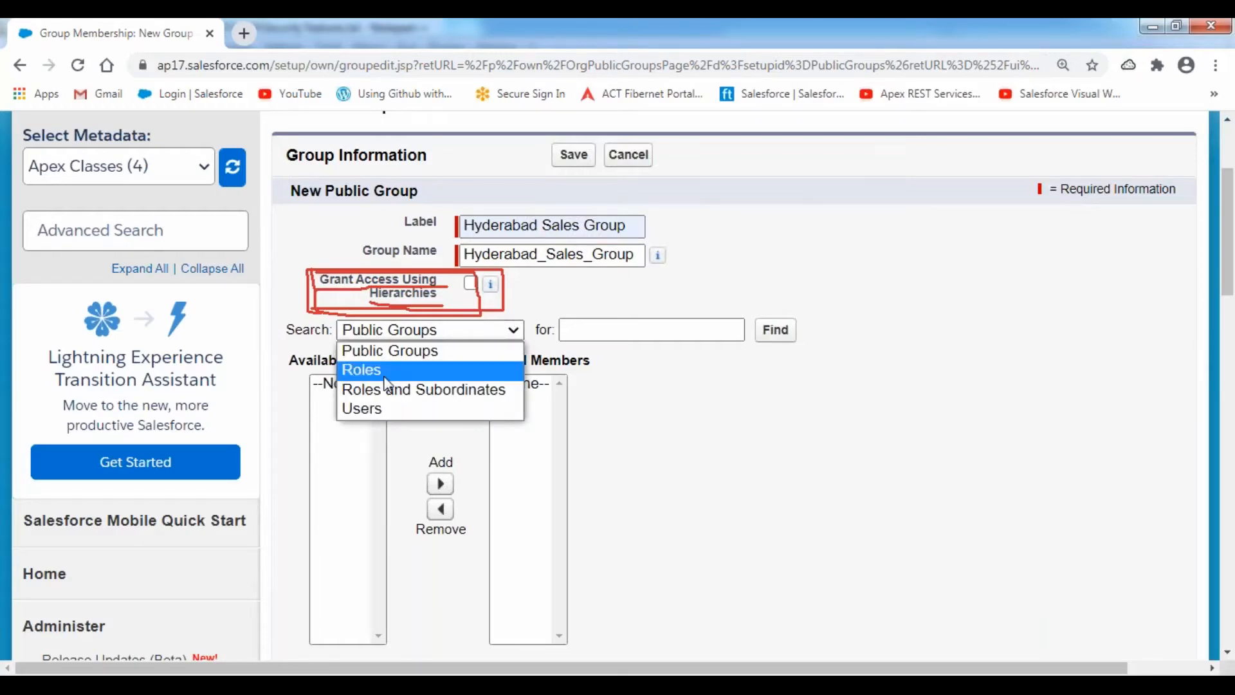
# - Search Users and add User Testing and User Customer to Selected Members
pyautogui.click(384, 412)
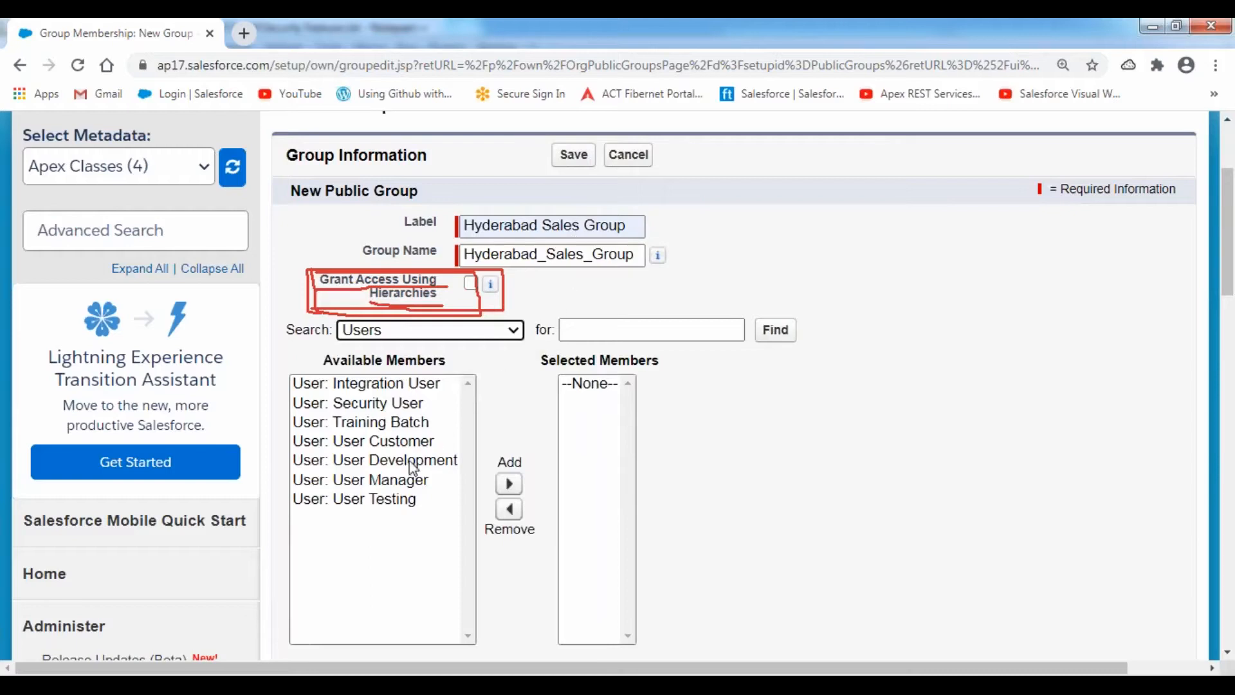
pyautogui.click(386, 500)
pyautogui.click(508, 484)
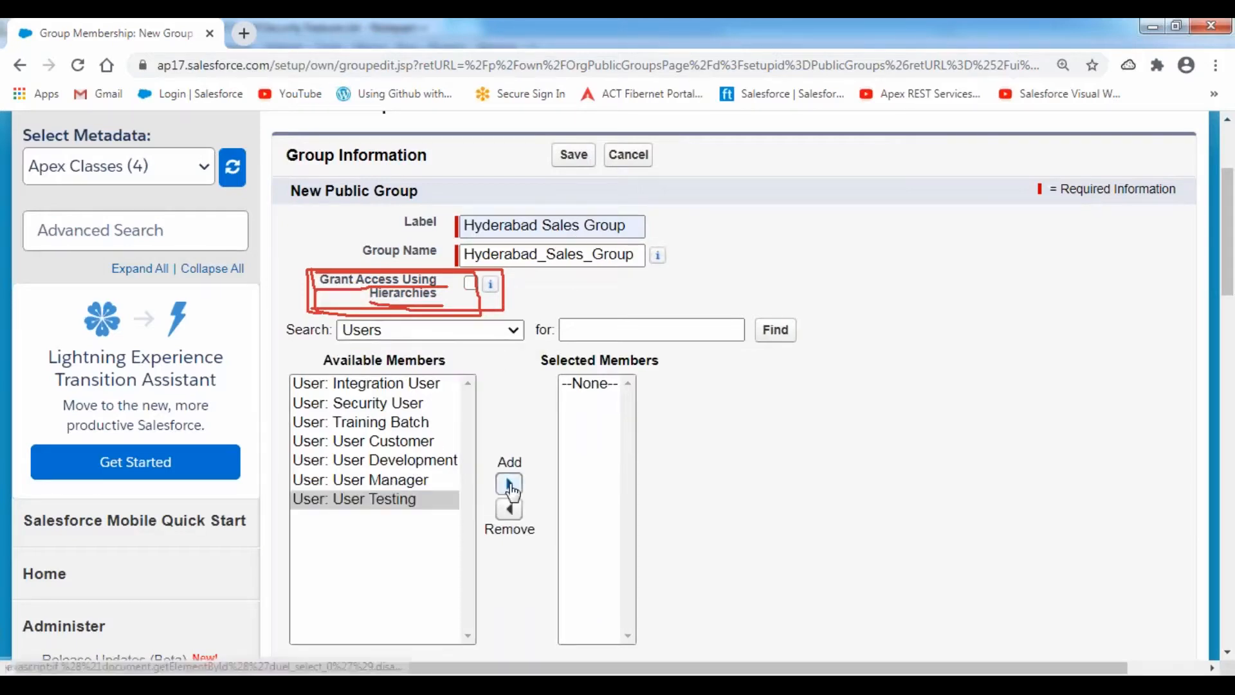
pyautogui.click(386, 441)
pyautogui.click(509, 486)
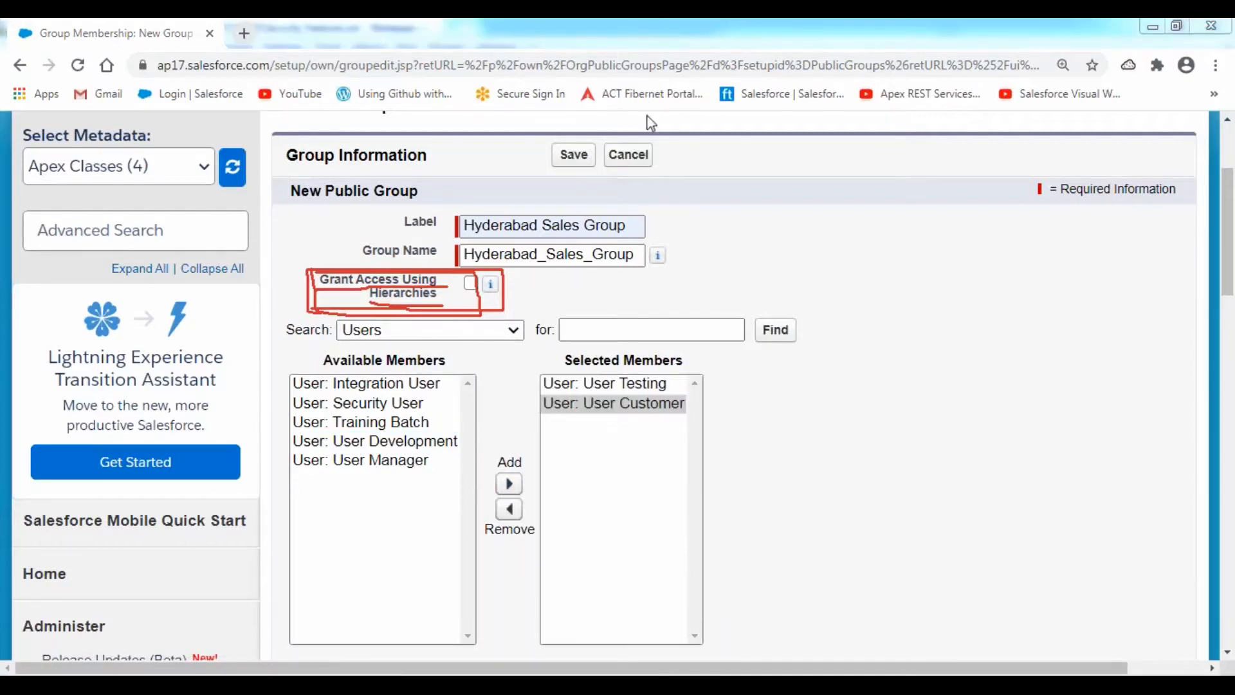
# - Point out User Testing and User Customer in the Selected Members list
pyautogui.click(649, 157)
pyautogui.click(821, 234)
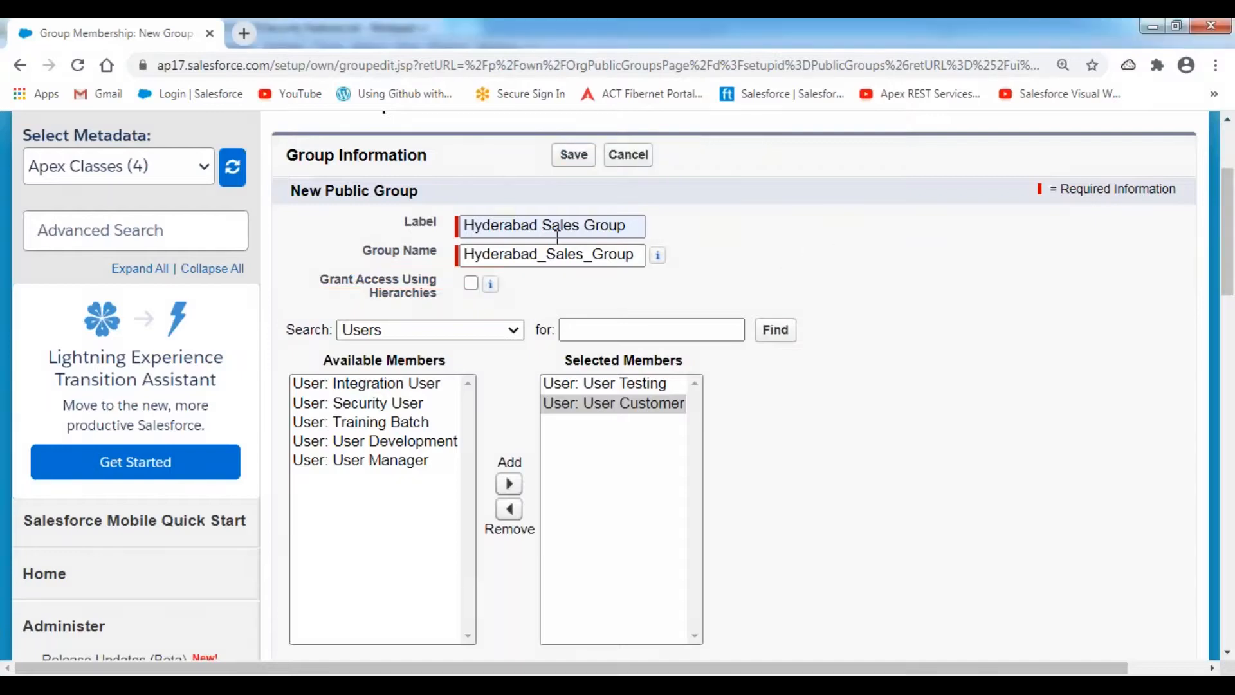
pyautogui.click(605, 386)
pyautogui.click(611, 405)
pyautogui.click(614, 386)
pyautogui.click(615, 407)
pyautogui.click(612, 389)
pyautogui.click(613, 407)
pyautogui.click(614, 386)
pyautogui.click(613, 404)
pyautogui.click(613, 385)
pyautogui.click(615, 404)
pyautogui.click(614, 385)
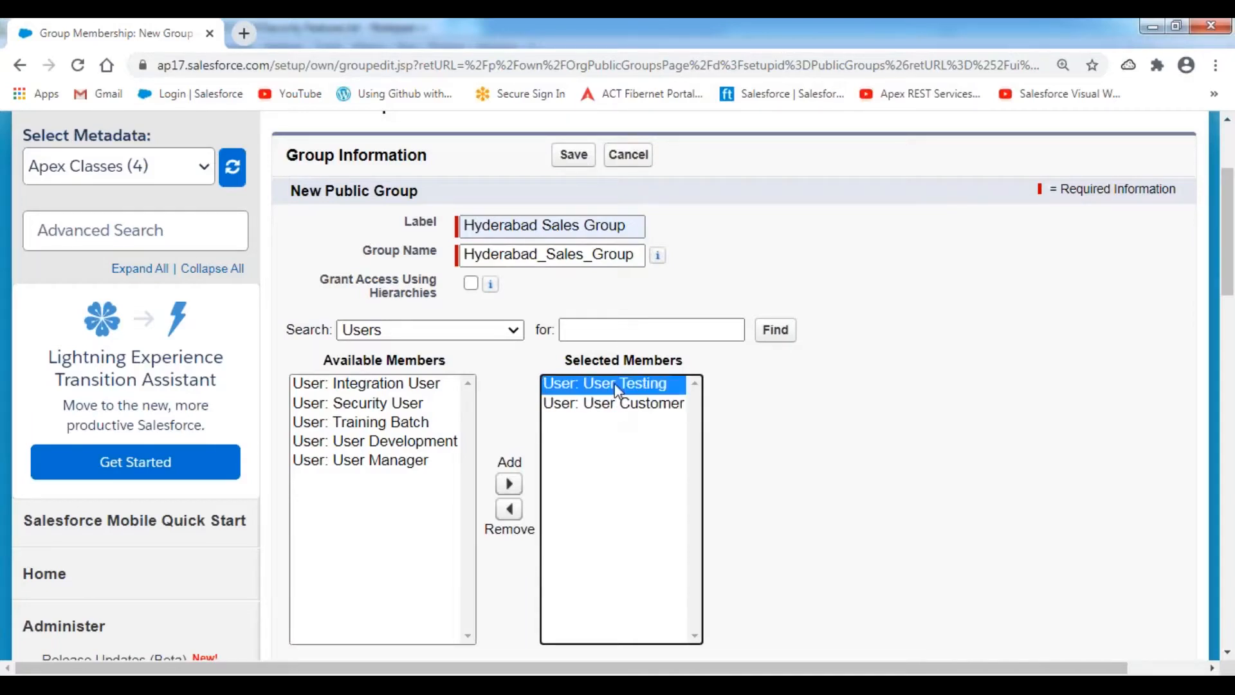
pyautogui.click(768, 389)
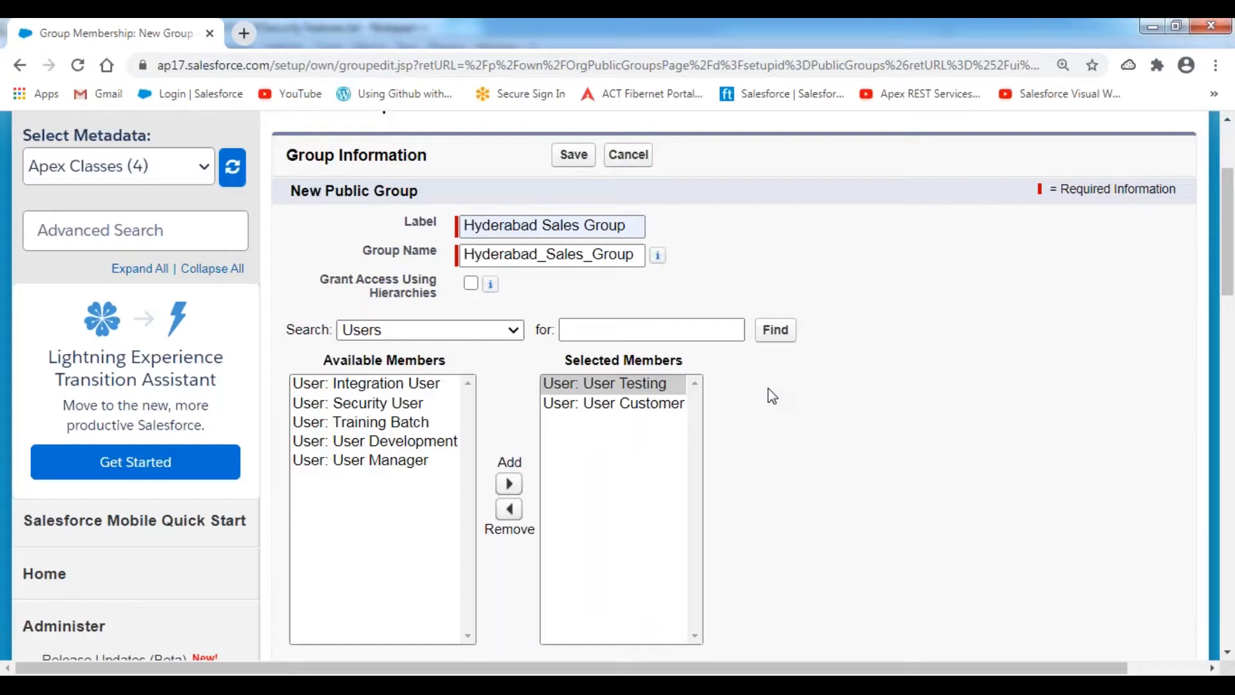
pyautogui.click(615, 404)
pyautogui.click(612, 387)
pyautogui.click(610, 409)
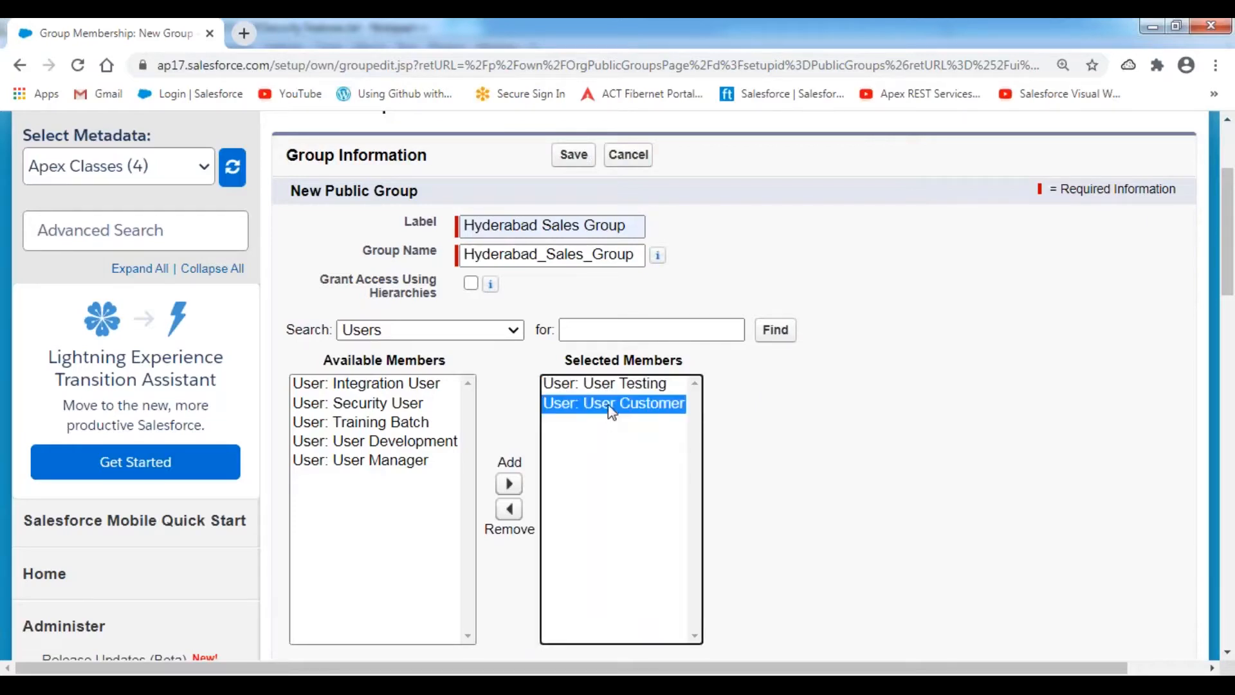
pyautogui.click(739, 211)
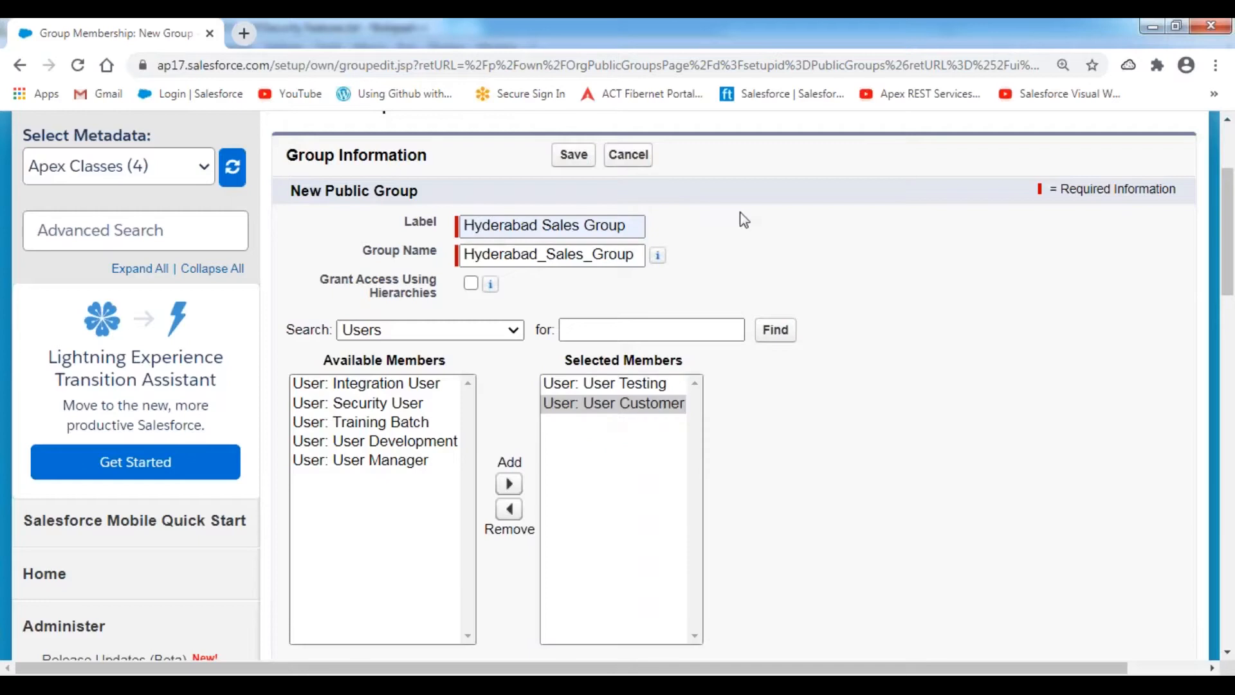
# - Save the Hyderabad Sales Group, confirm OK, check the list, then return to the Notepad++ notes
pyautogui.click(575, 162)
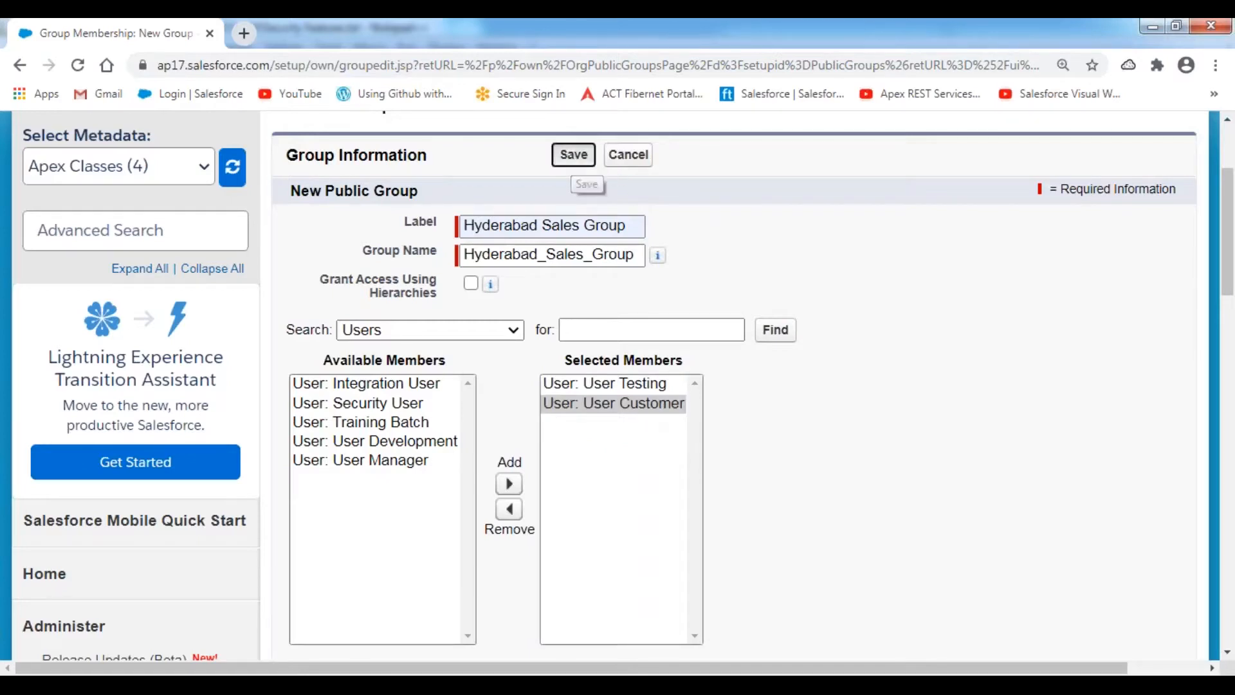
pyautogui.click(708, 210)
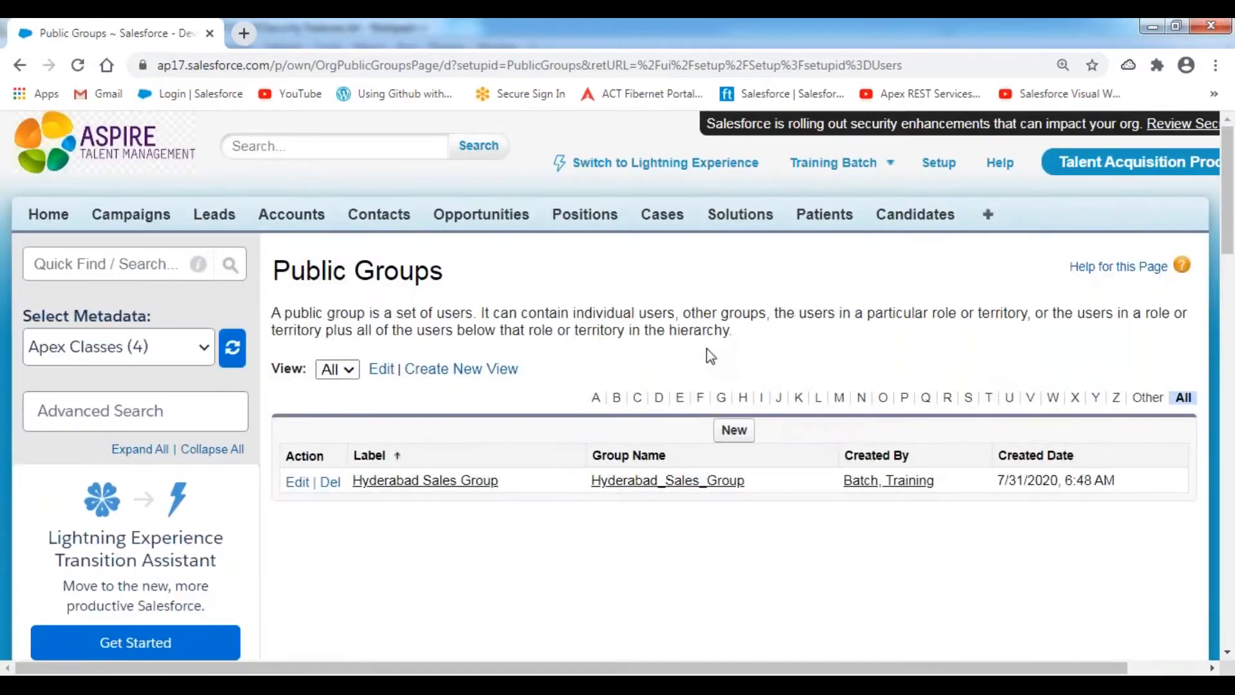
pyautogui.scroll(-3, 707, 352)
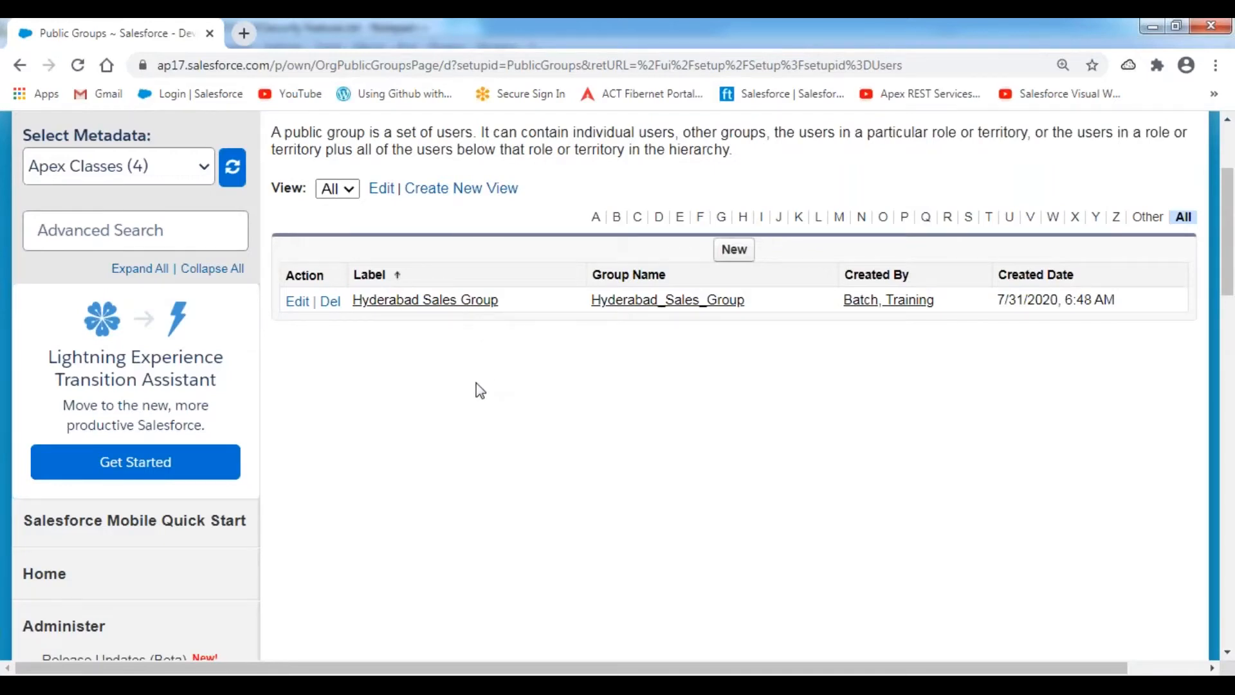
pyautogui.scroll(-2, 476, 384)
pyautogui.moveTo(472, 683)
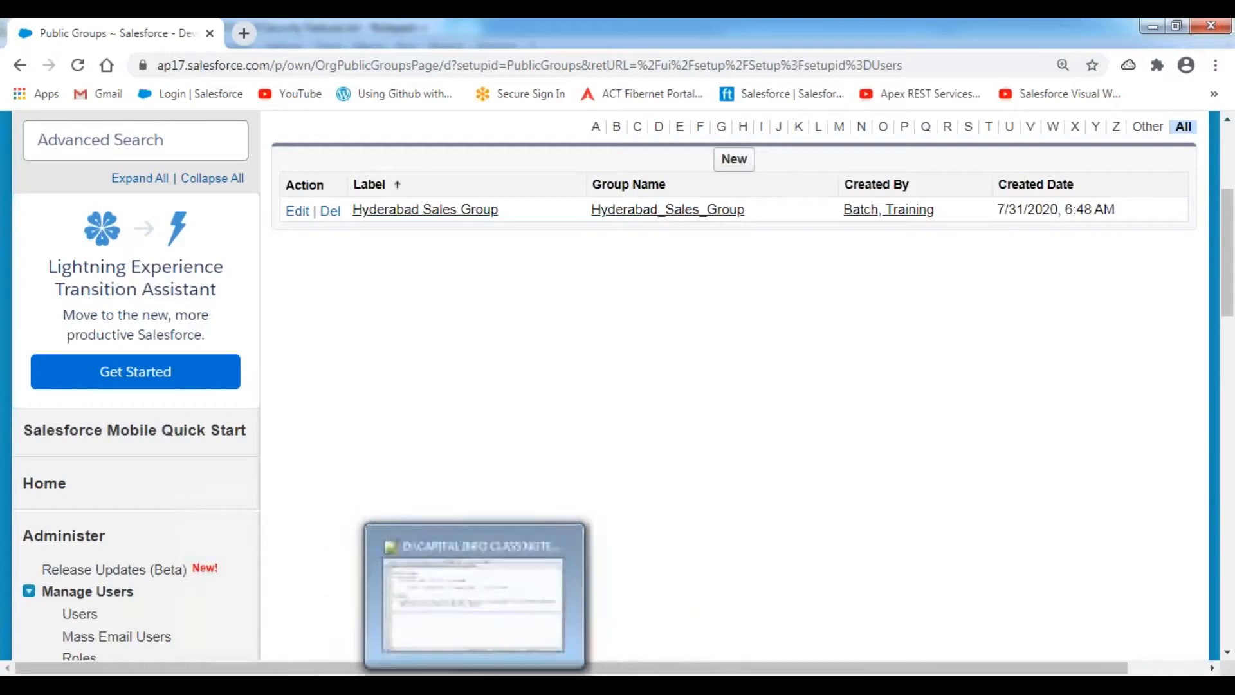
pyautogui.click(458, 634)
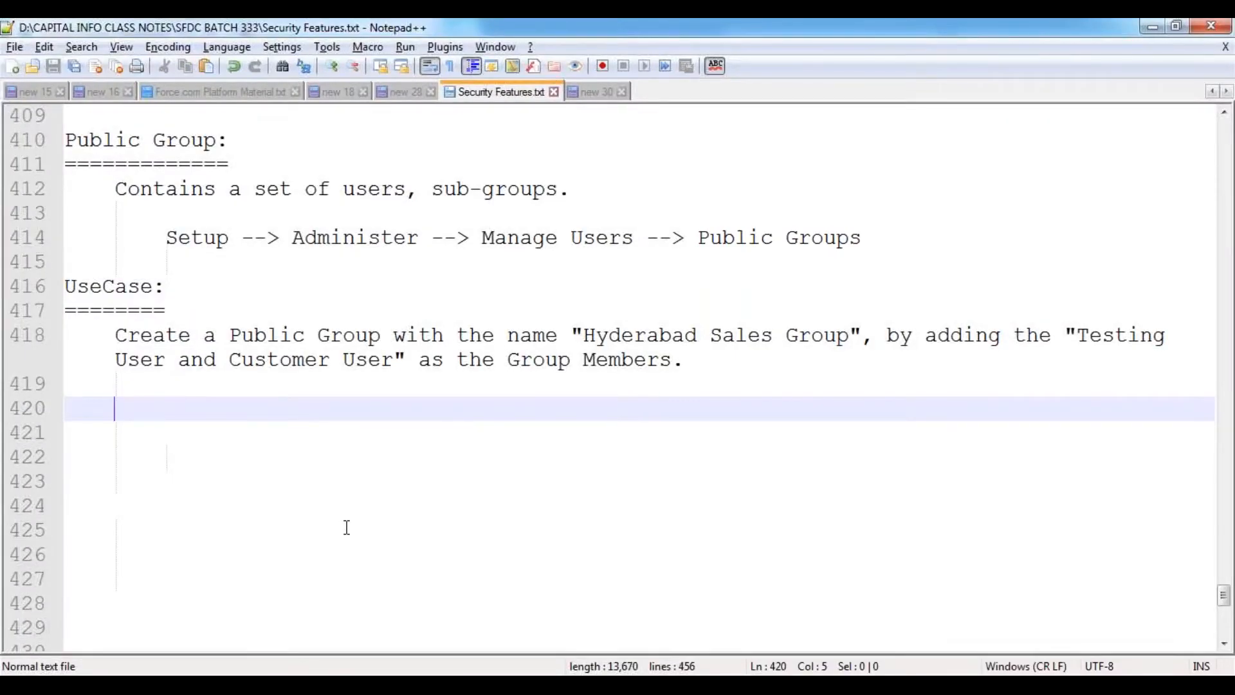
# - Add an 'Assignments:' heading with a ============ underline and an indented line below
pyautogui.press('BackSpace')
pyautogui.write('Assignm')
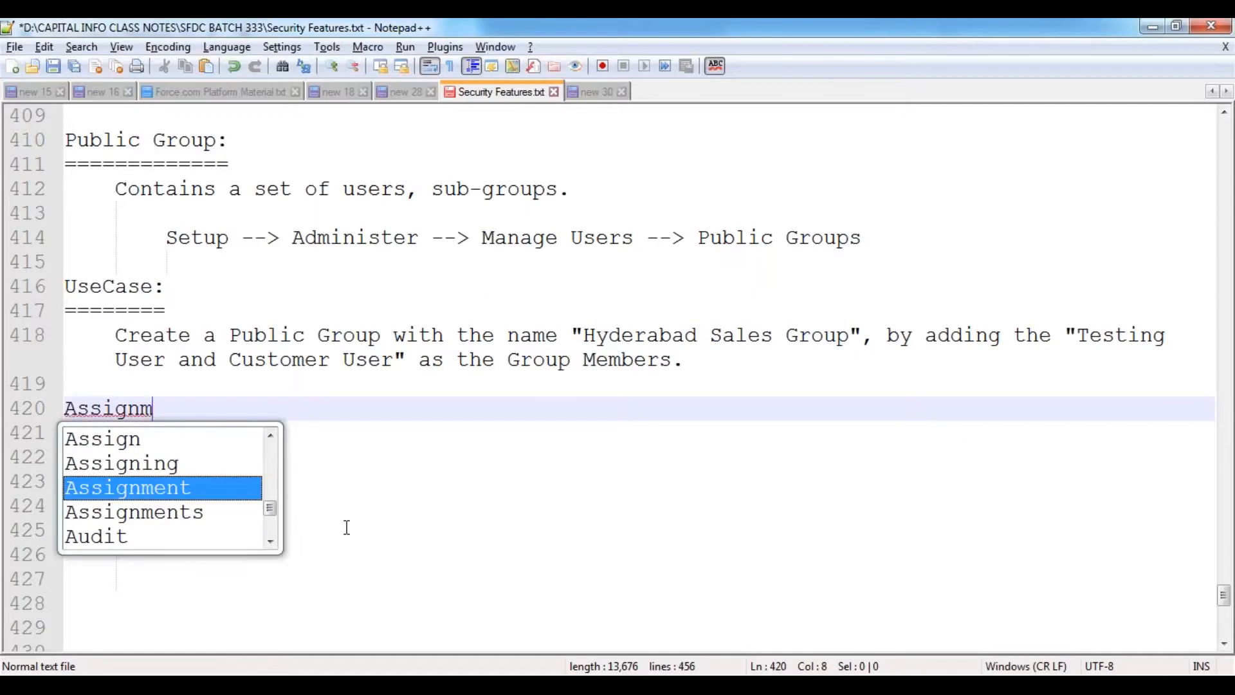
pyautogui.press('Down')
pyautogui.press('Return')
pyautogui.write(':')
pyautogui.press('Return')
pyautogui.write('============')
pyautogui.press('Return')
pyautogui.press('Tab')
# - Write assignment 1: create "APAC Group" with Customer User and Development User; begin '2.'
pyautogui.write('1. ')
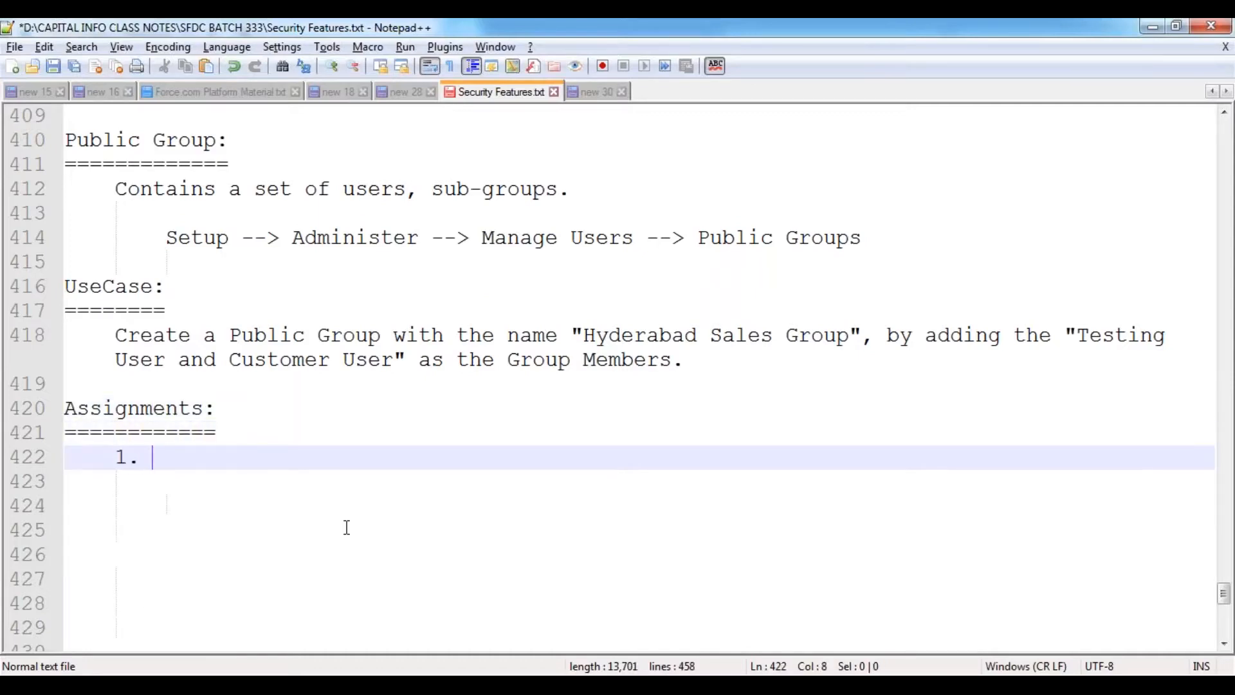
pyautogui.write('Create a Public Group,')
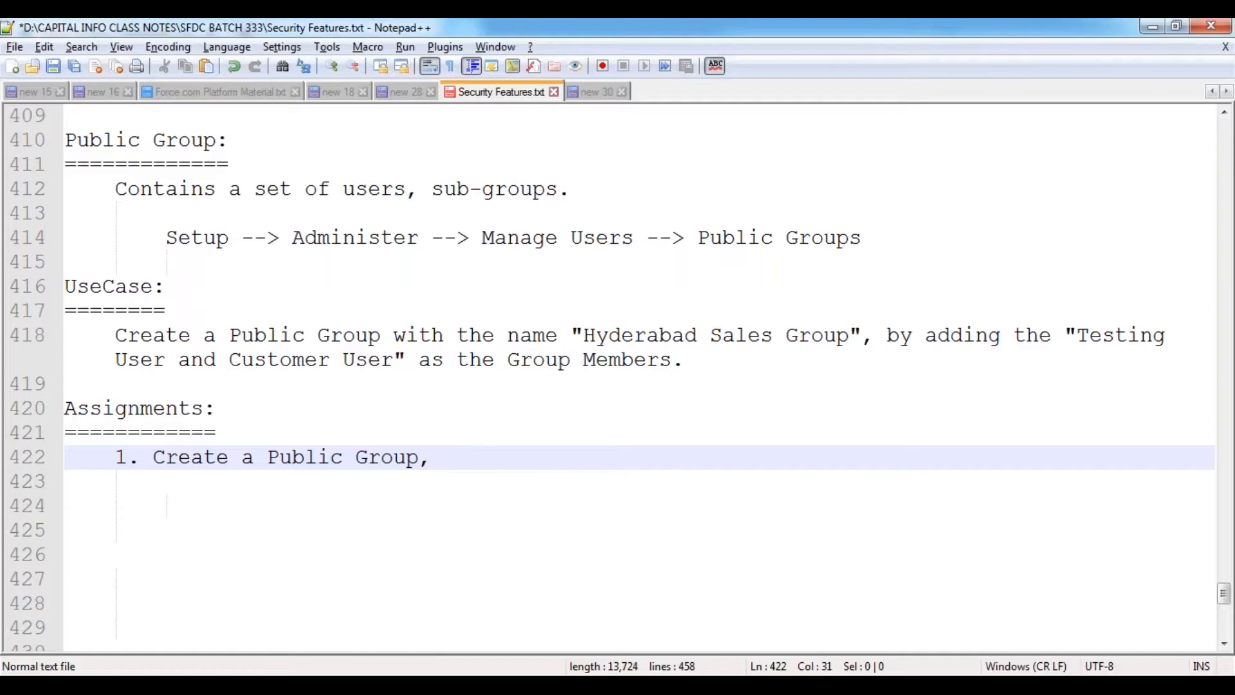
pyautogui.write('  "APS')
pyautogui.press('BackSpace')
pyautogui.write('AC Group"')
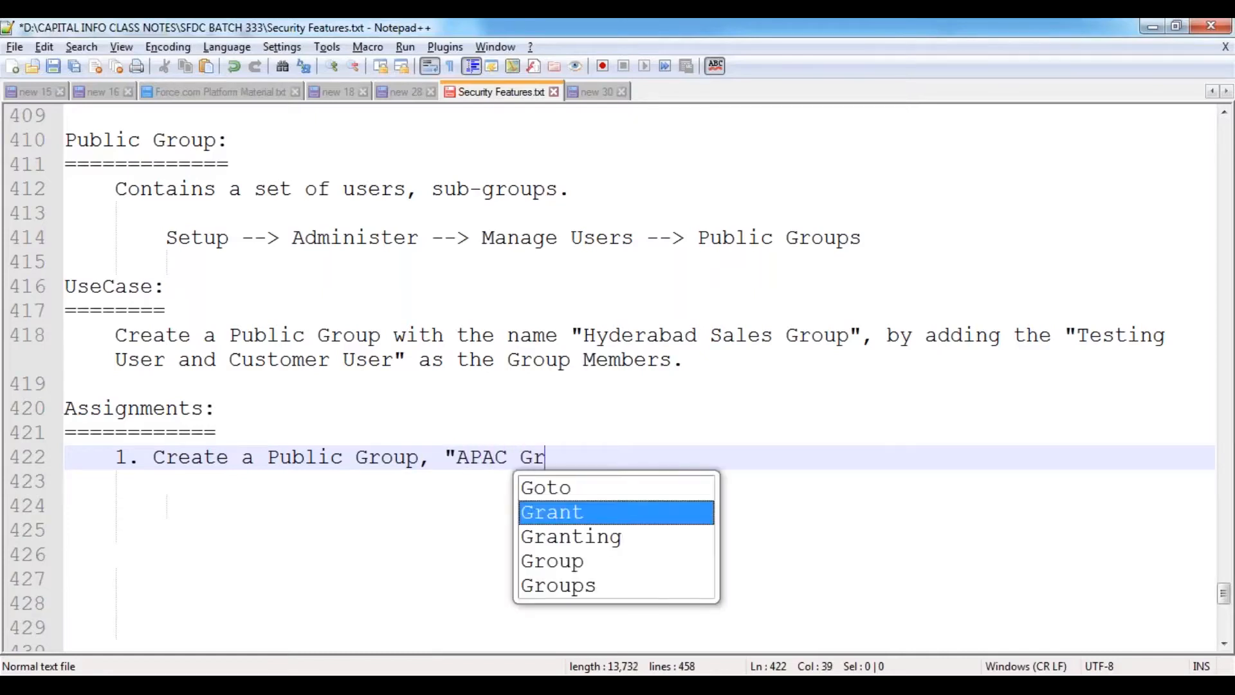
pyautogui.write(' by')
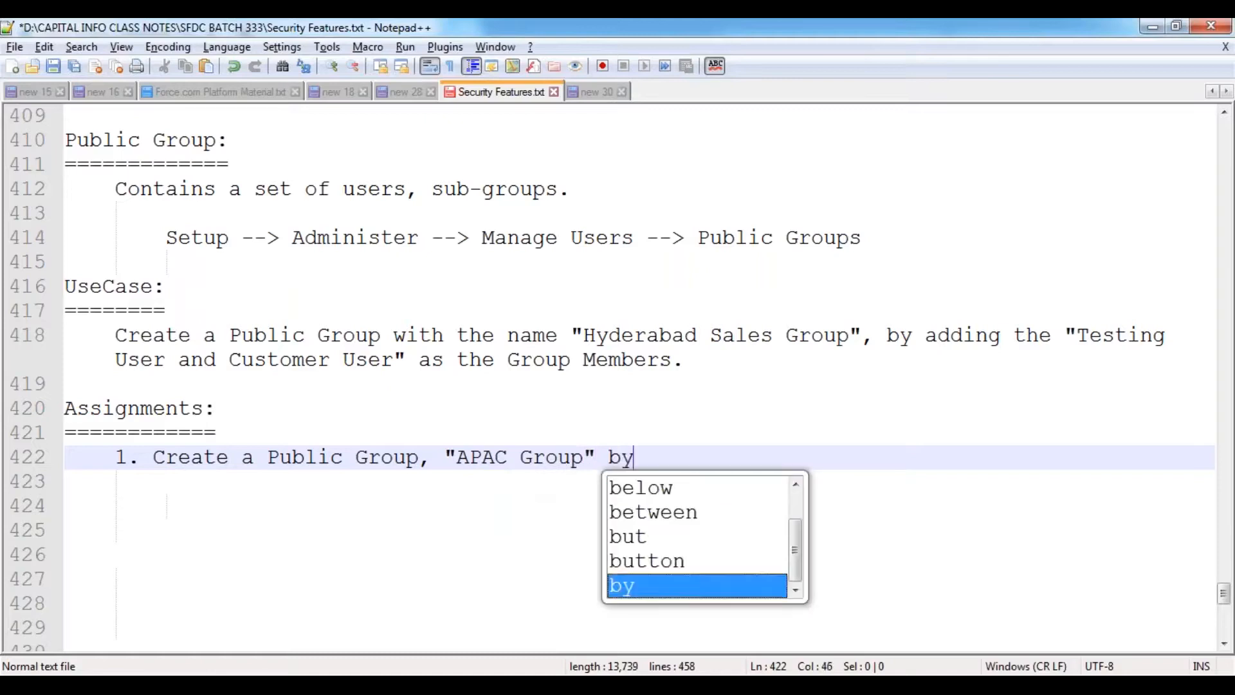
pyautogui.write(' adding "C')
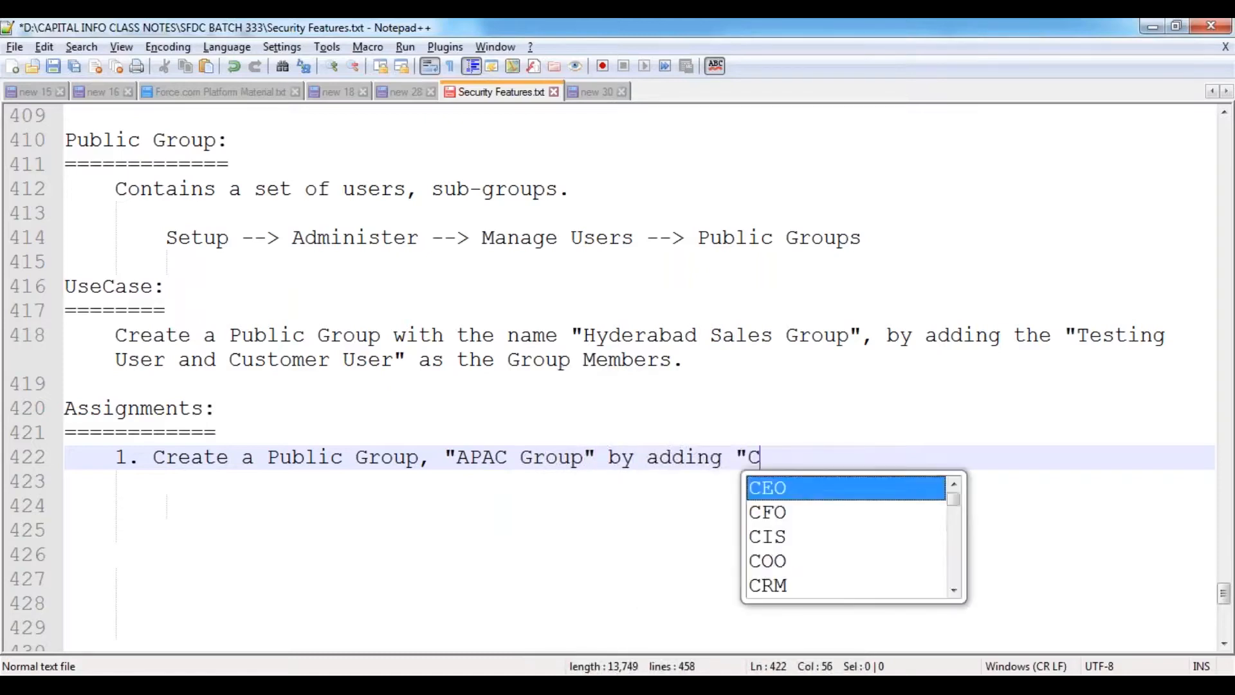
pyautogui.write('ustomer USer')
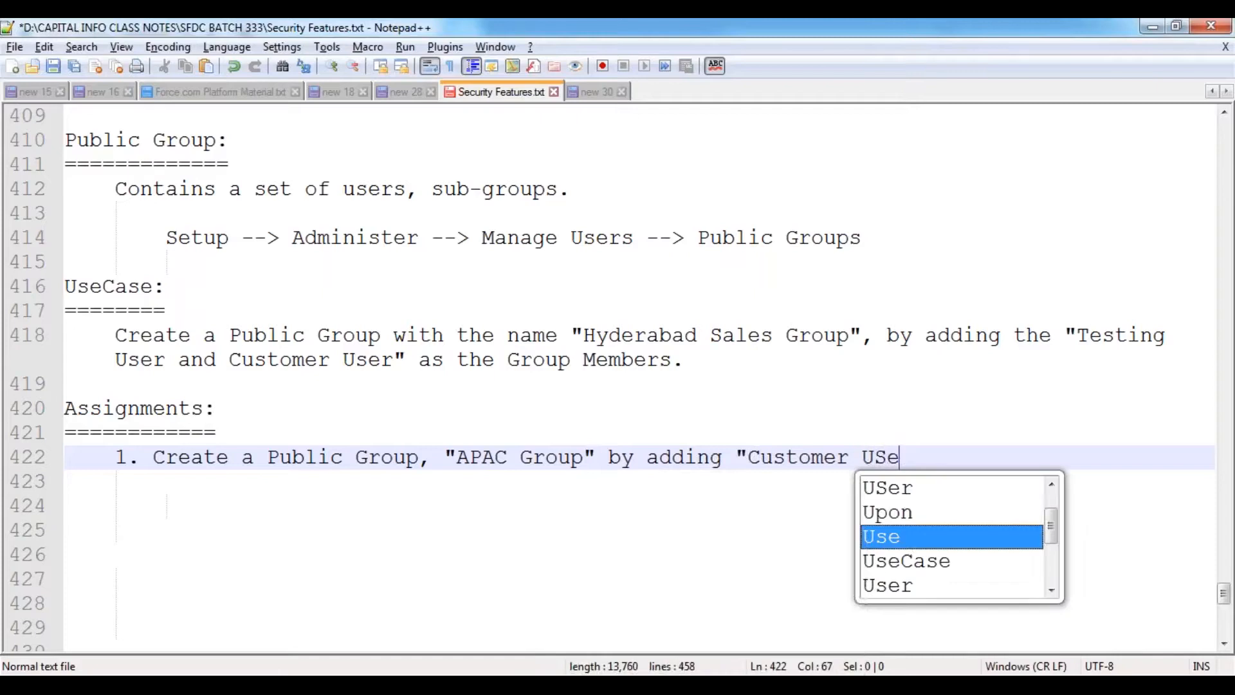
pyautogui.press('BackSpace')
pyautogui.press('BackSpace')
pyautogui.write('se')
pyautogui.press('BackSpace')
pyautogui.press('BackSpace')
pyautogui.press('BackSpace')
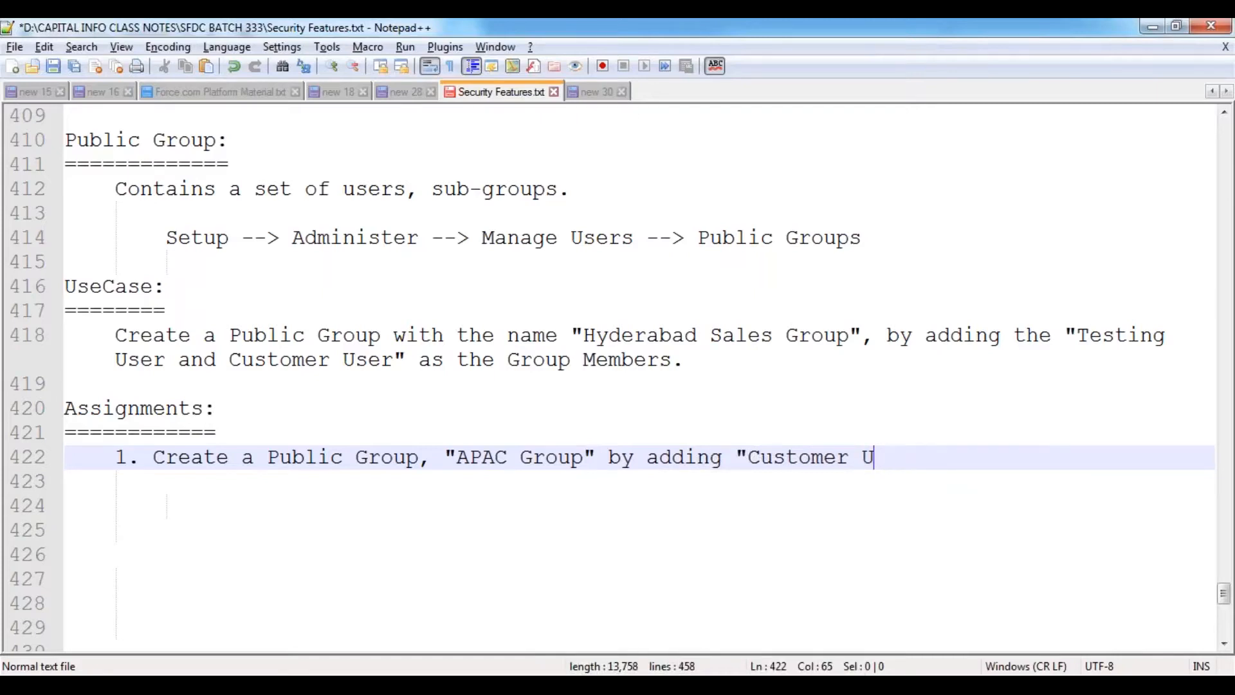
pyautogui.write('ser and Devel')
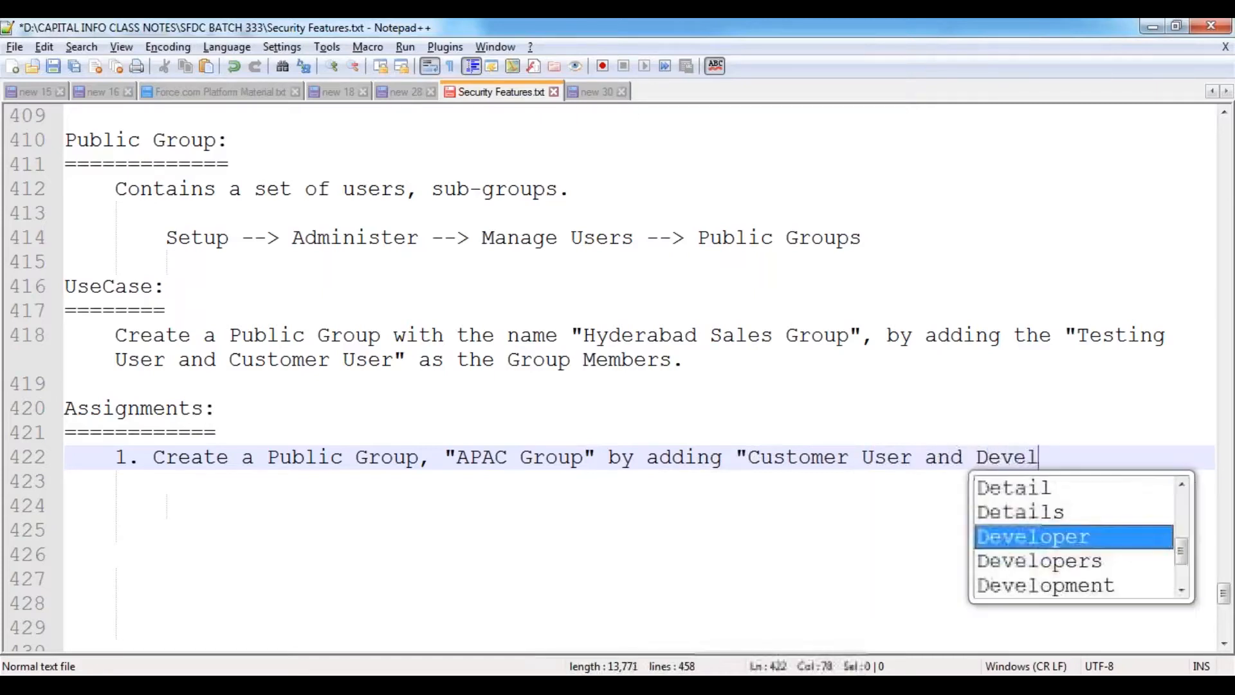
pyautogui.write('opment ')
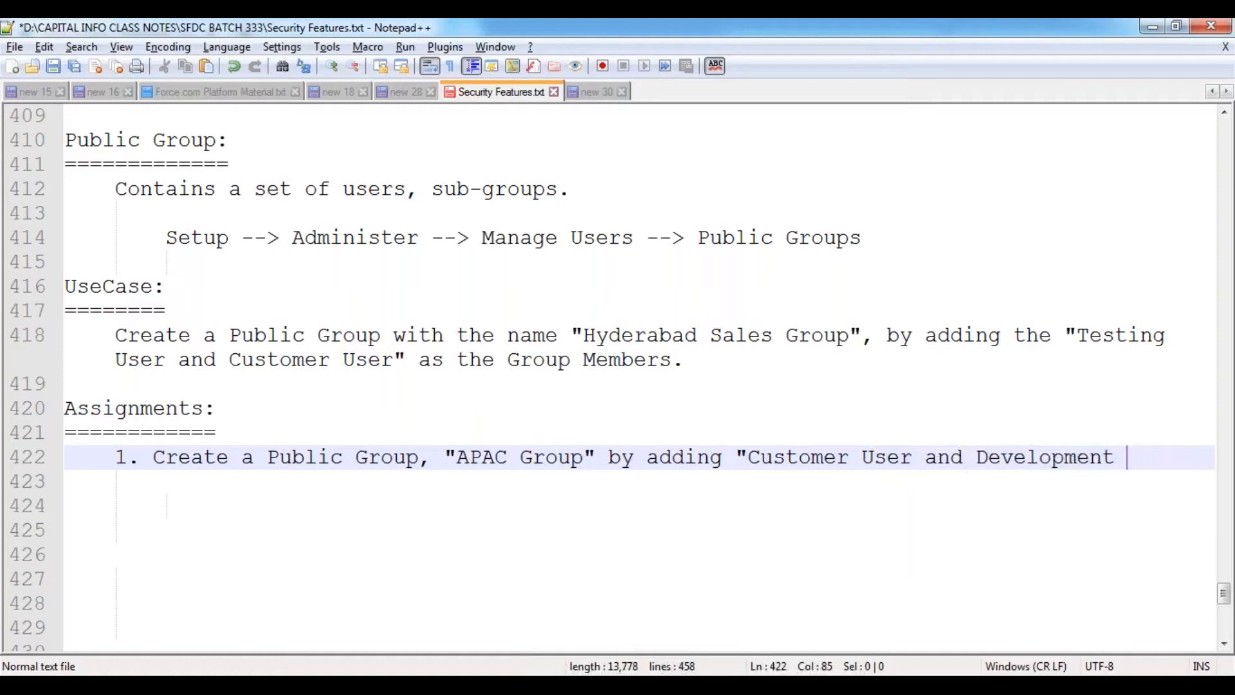
pyautogui.write('User" as the Grou')
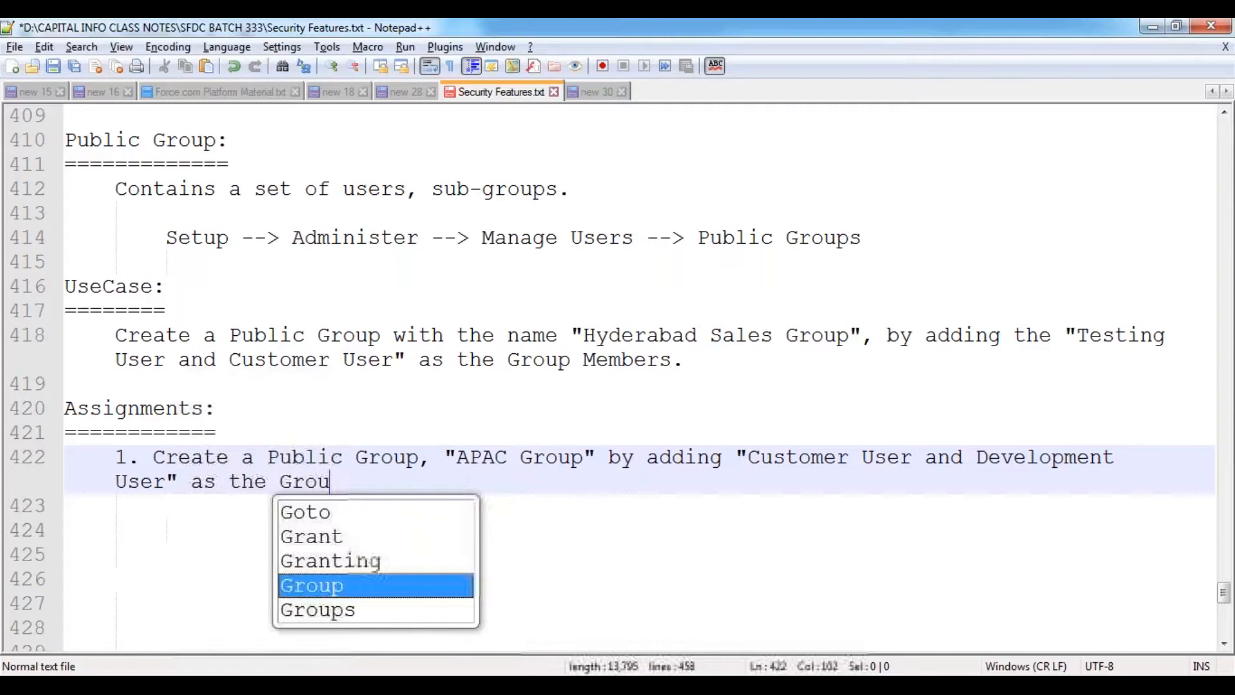
pyautogui.write('p Members.')
pyautogui.press('Return')
pyautogui.press('Return')
pyautogui.write('2.')
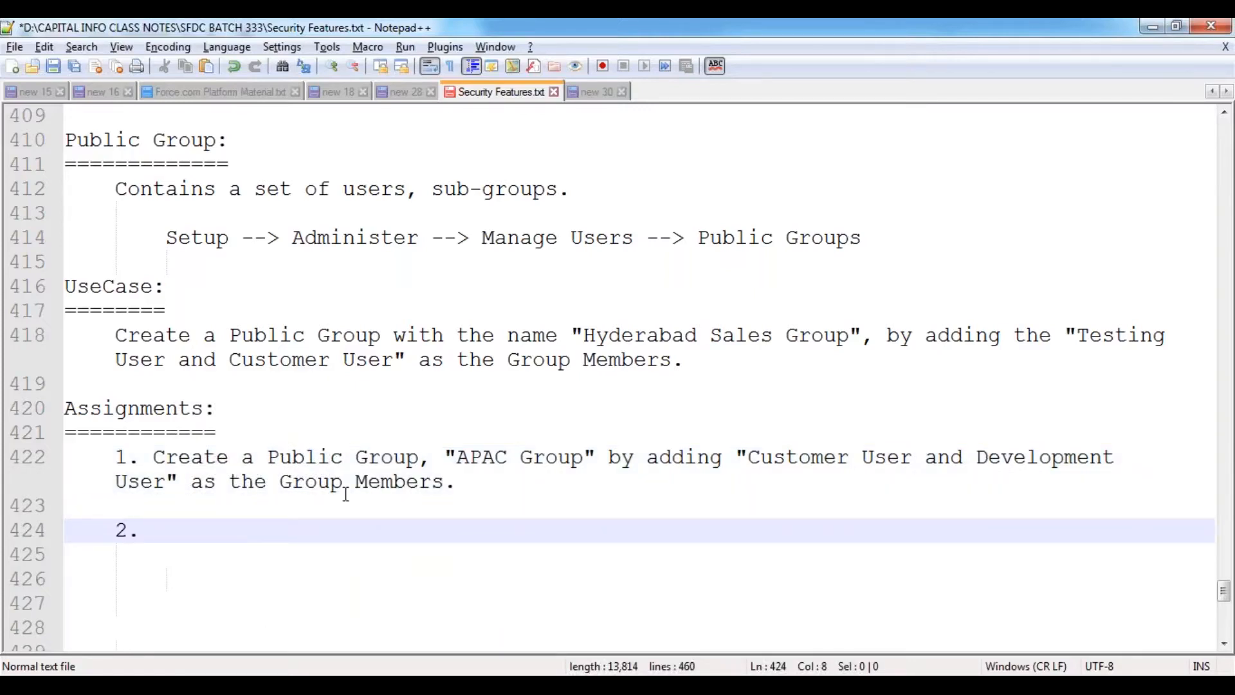
# - Wrap assignment 1 after 'Development' onto an indented continuation line
pyautogui.click(367, 455)
pyautogui.press('Return')
pyautogui.press('Delete')
pyautogui.press('Tab')
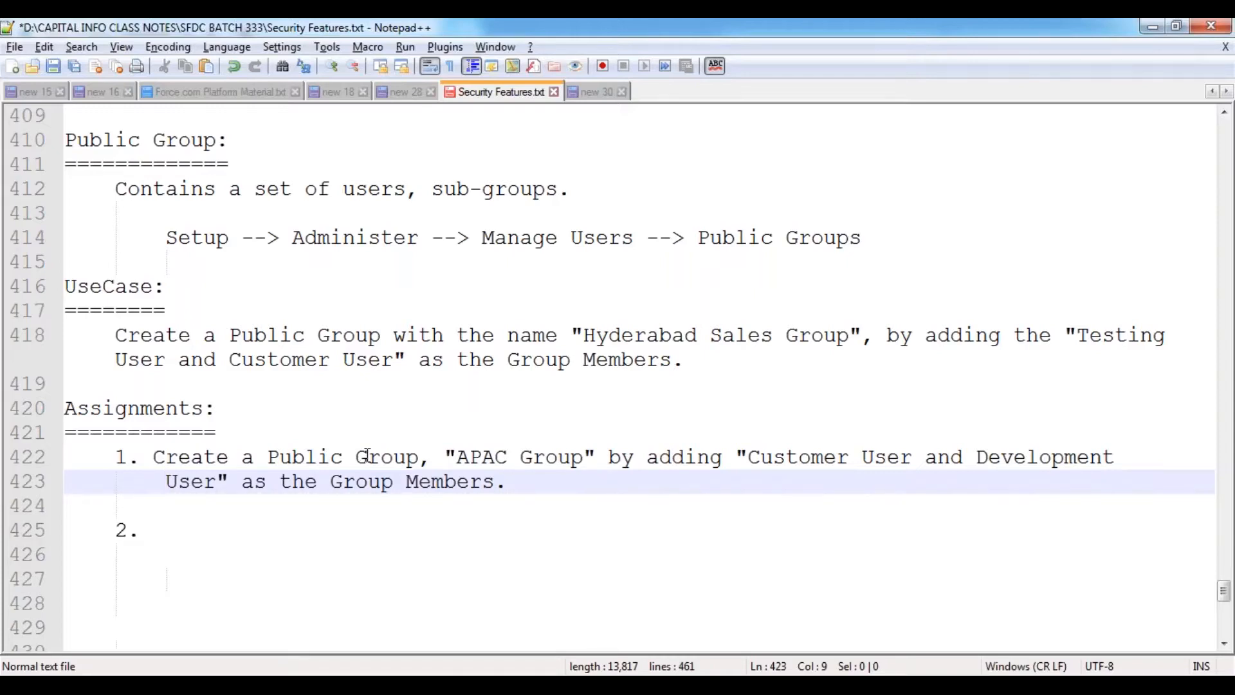
pyautogui.press('Down')
pyautogui.press('Down')
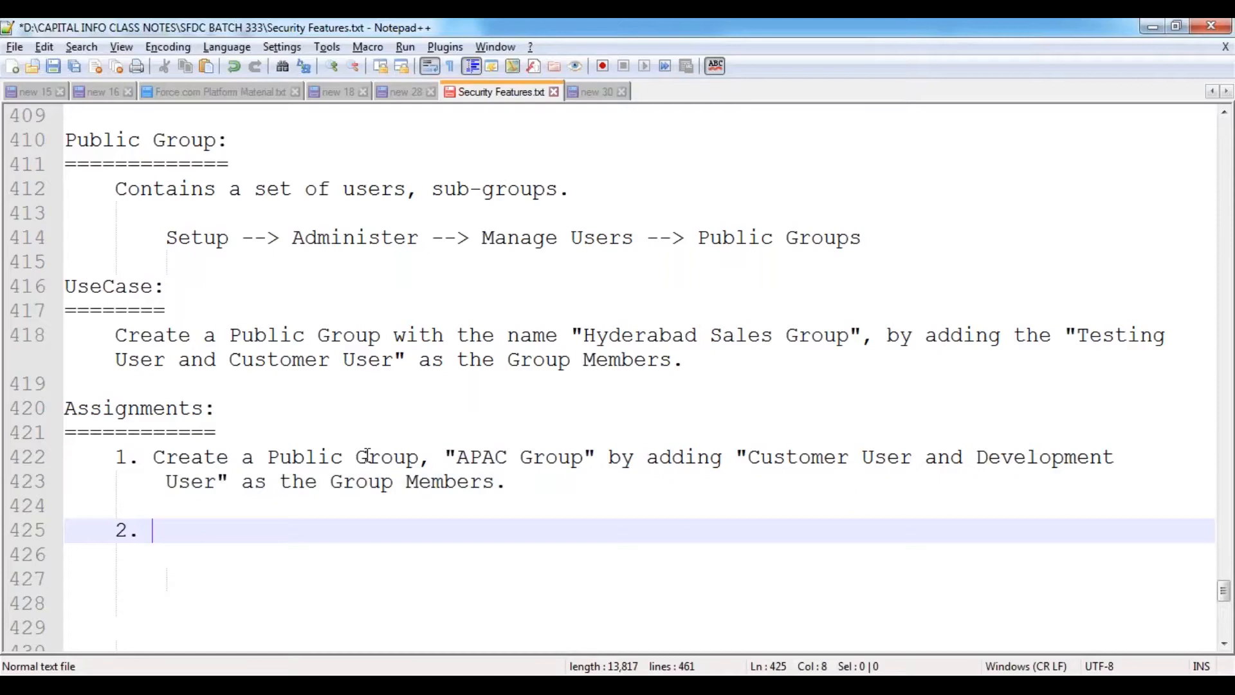
# - Start assignment 2: create "Internal Sales Group" using "Manager User"
pyautogui.write('Create')
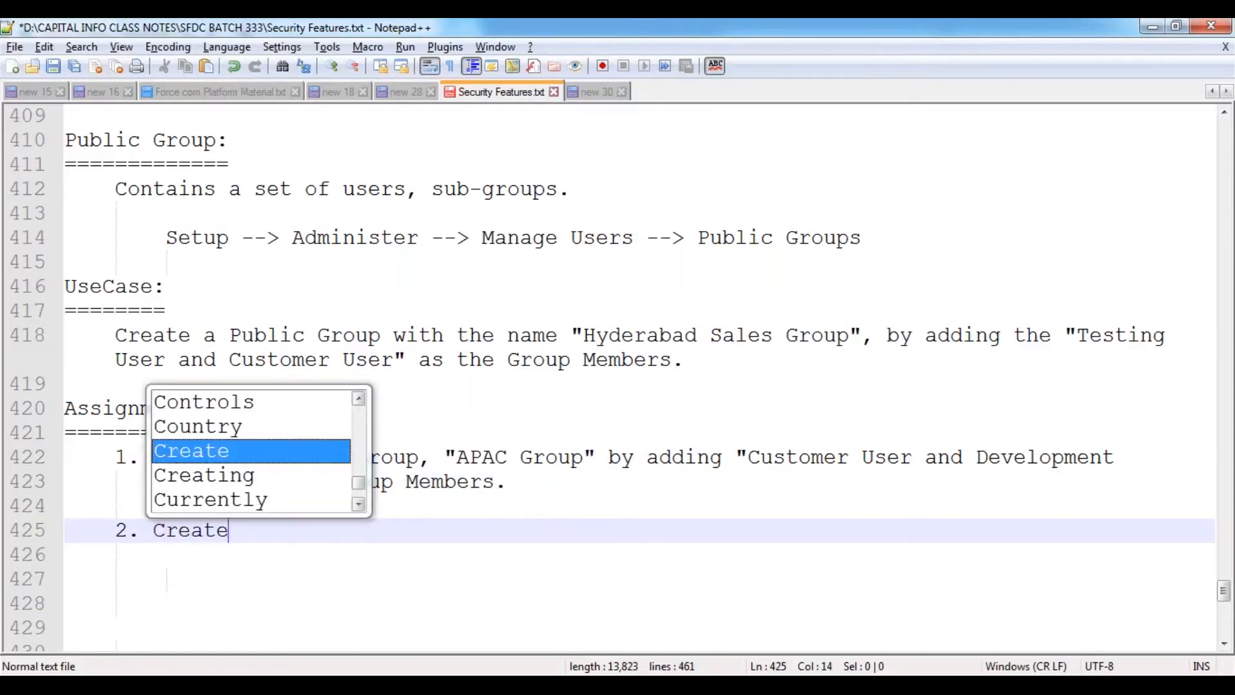
pyautogui.write(' a Public')
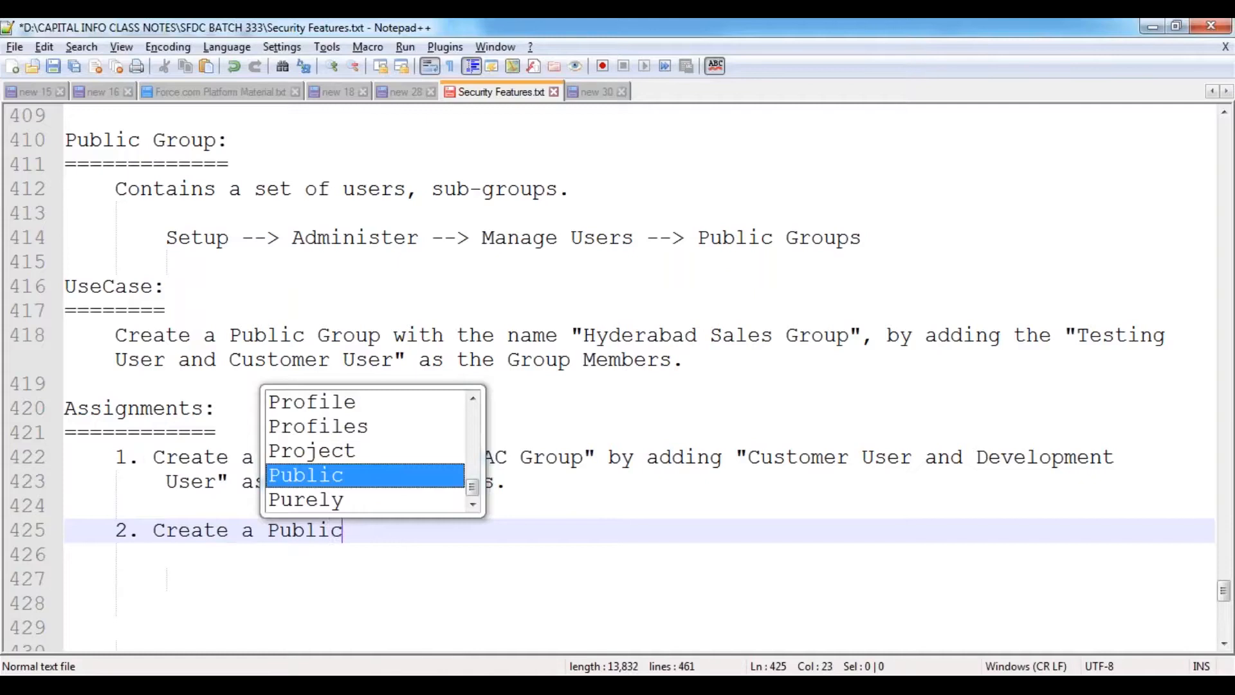
pyautogui.write(' Group "T')
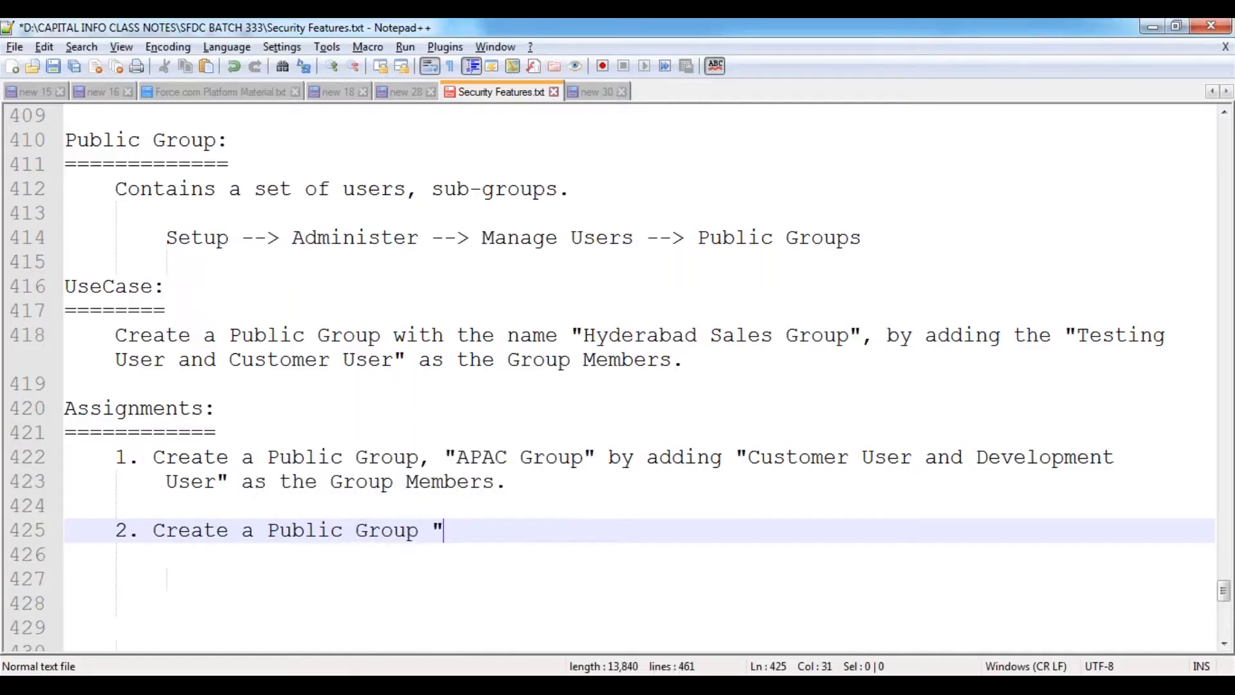
pyautogui.write('ioer')
pyautogui.press('BackSpace')
pyautogui.press('BackSpace')
pyautogui.press('BackSpace')
pyautogui.write('er 1 Sales ')
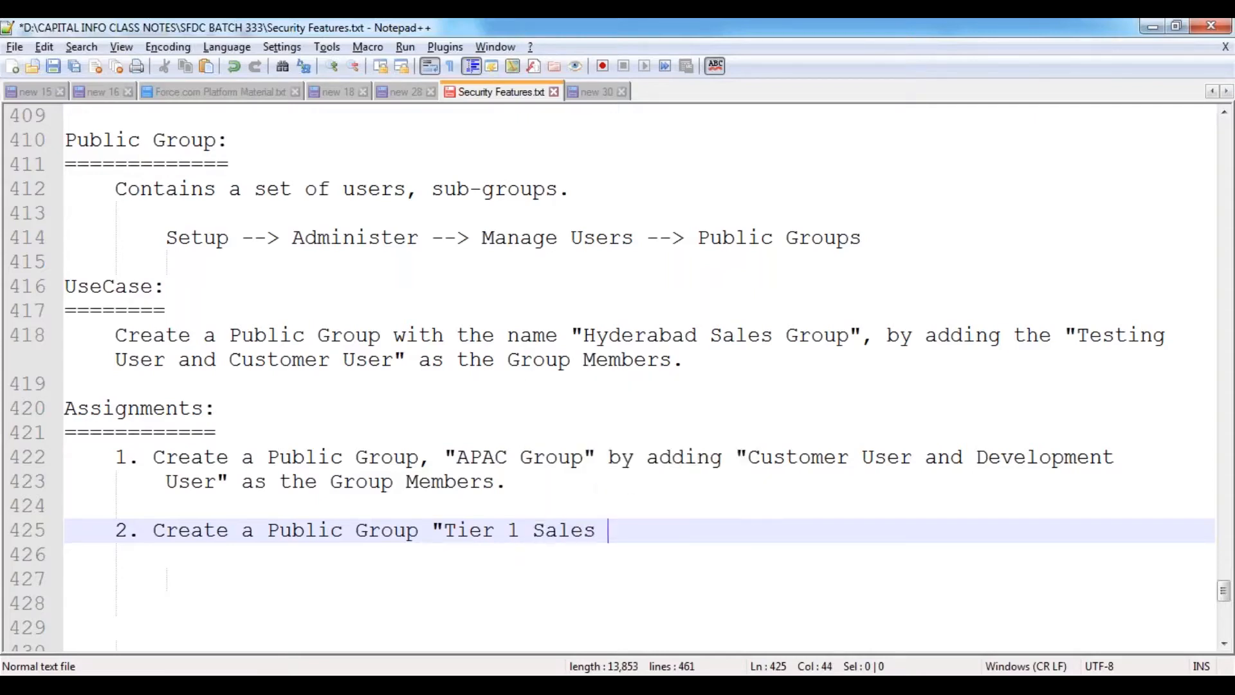
pyautogui.write('Group"')
pyautogui.press('BackSpace')
pyautogui.press('BackSpace')
pyautogui.press('BackSpace')
pyautogui.press('BackSpace')
pyautogui.press('BackSpace')
pyautogui.press('BackSpace')
pyautogui.press('BackSpace')
pyautogui.press('BackSpace')
pyautogui.press('BackSpace')
pyautogui.press('BackSpace')
pyautogui.press('BackSpace')
pyautogui.press('BackSpace')
pyautogui.press('BackSpace')
pyautogui.press('BackSpace')
pyautogui.press('BackSpace')
pyautogui.press('BackSpace')
pyautogui.press('BackSpace')
pyautogui.press('BackSpace')
pyautogui.press('BackSpace')
pyautogui.write('Internal ')
pyautogui.write('Sales ')
pyautogui.write('Group"')
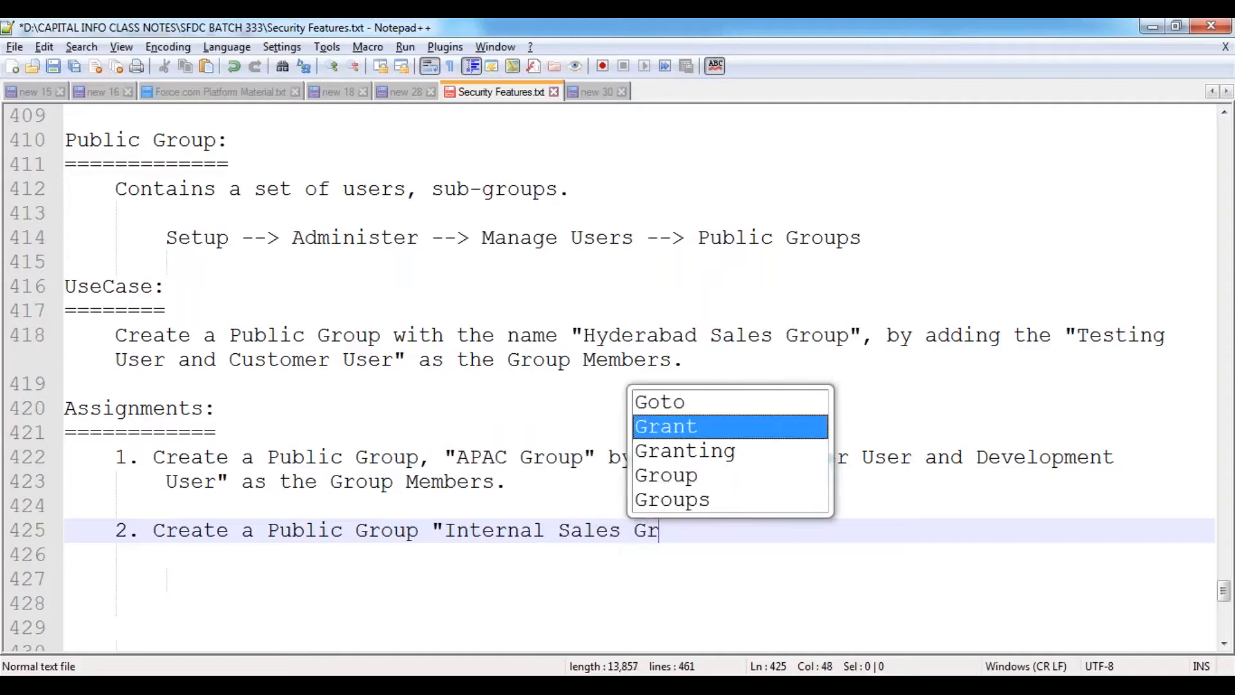
pyautogui.write(', by using "')
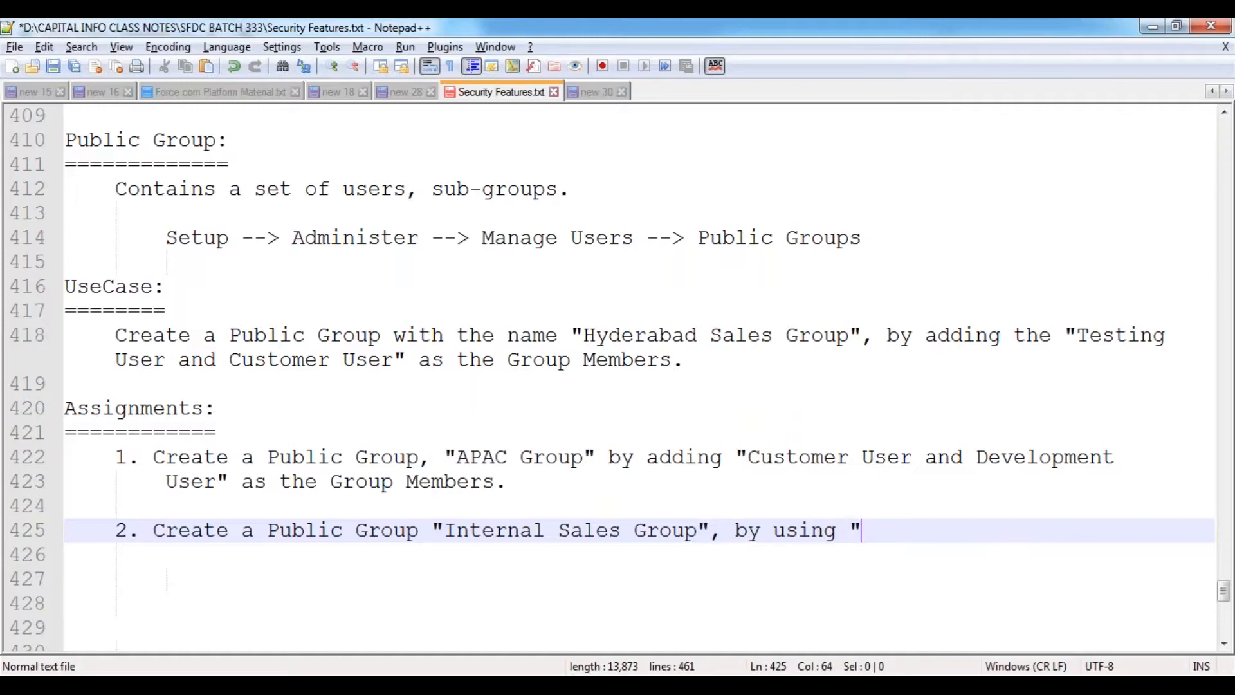
pyautogui.write('Manag')
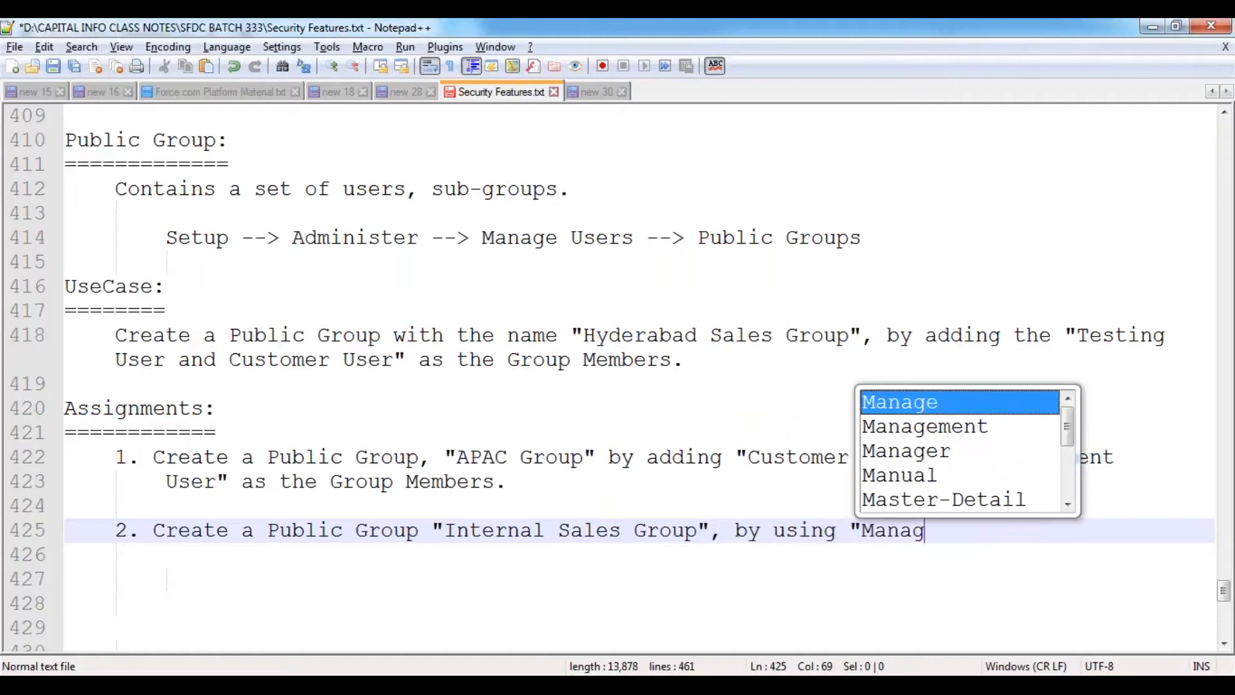
pyautogui.write('er User" and')
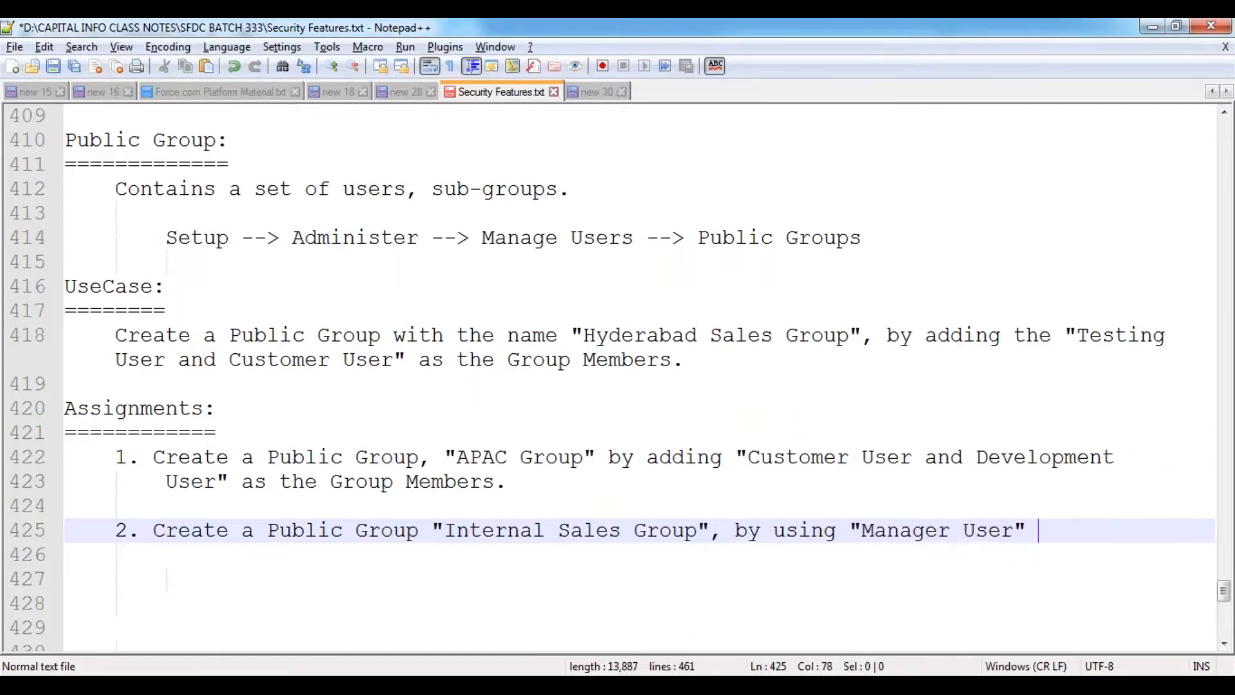
# - Complete assignment 2 with Customer User as a Group Member and save the notes
pyautogui.scroll(-2, 727, 434)
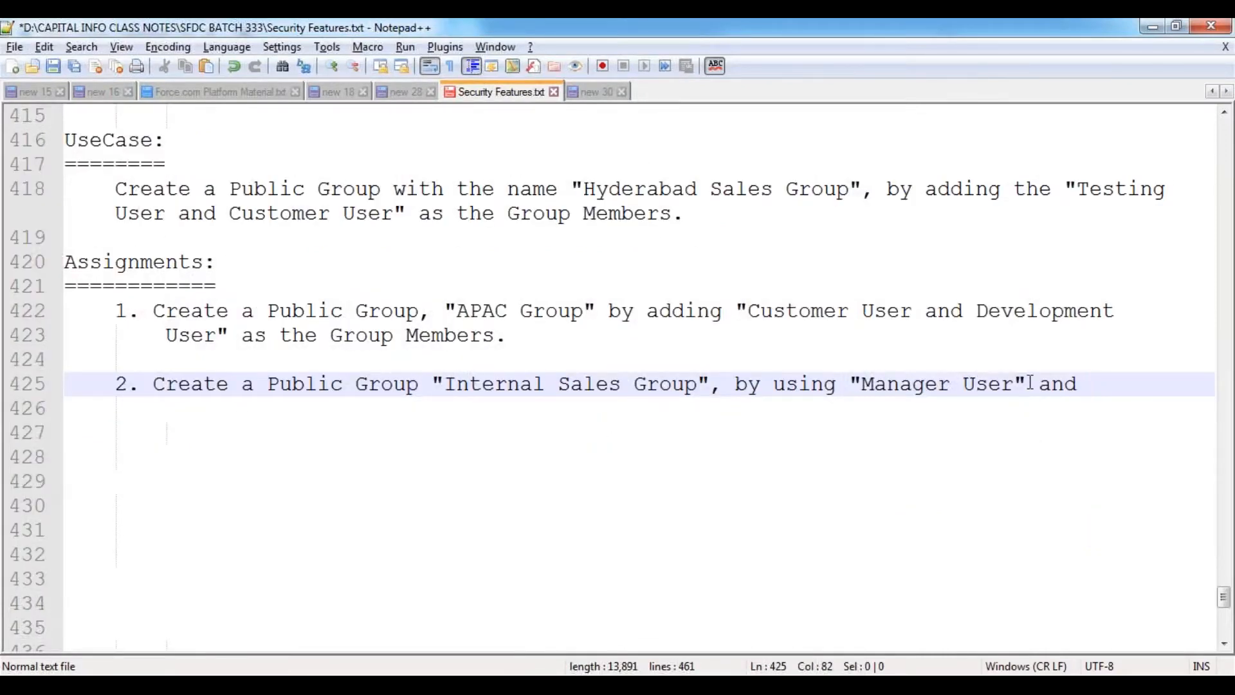
pyautogui.press('BackSpace')
pyautogui.press('End')
pyautogui.write('Customer ')
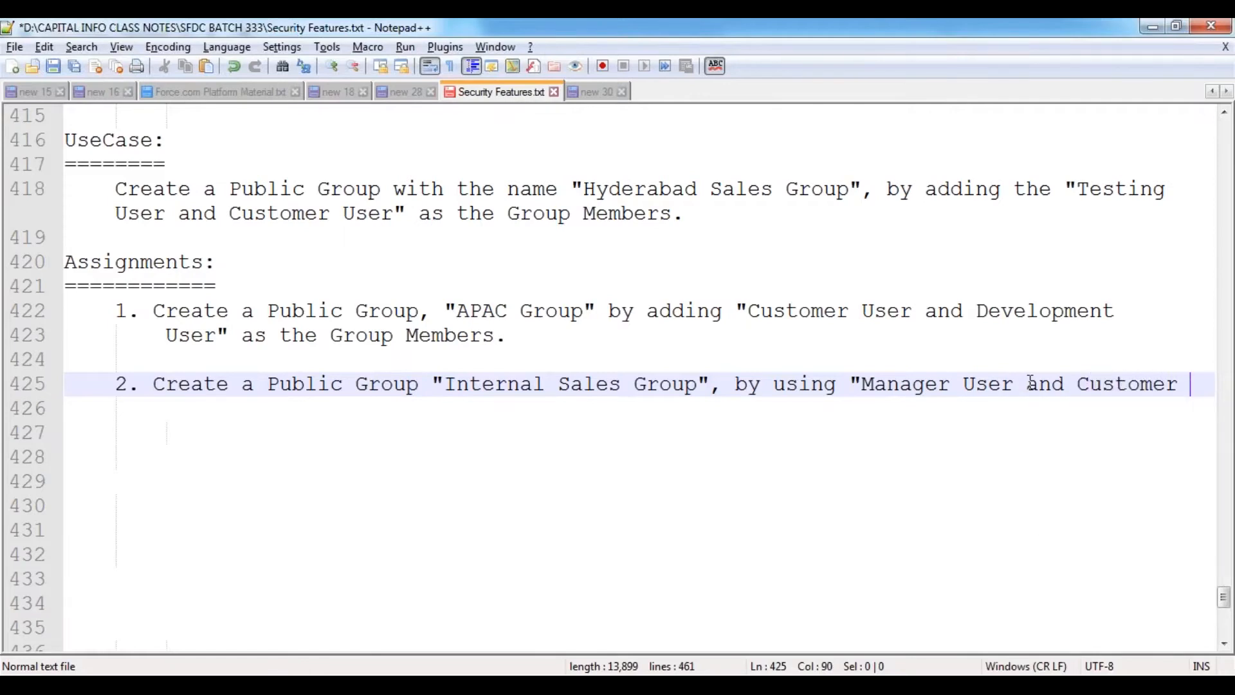
pyautogui.write('User" as')
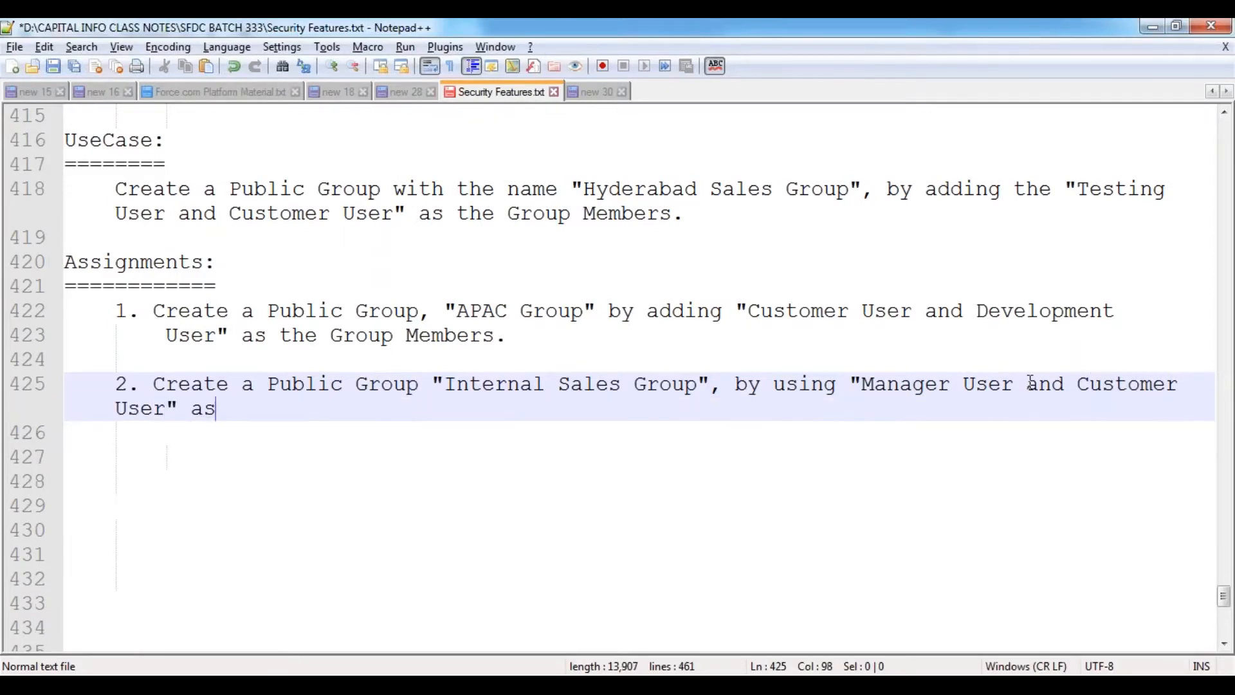
pyautogui.write(' the Gruop')
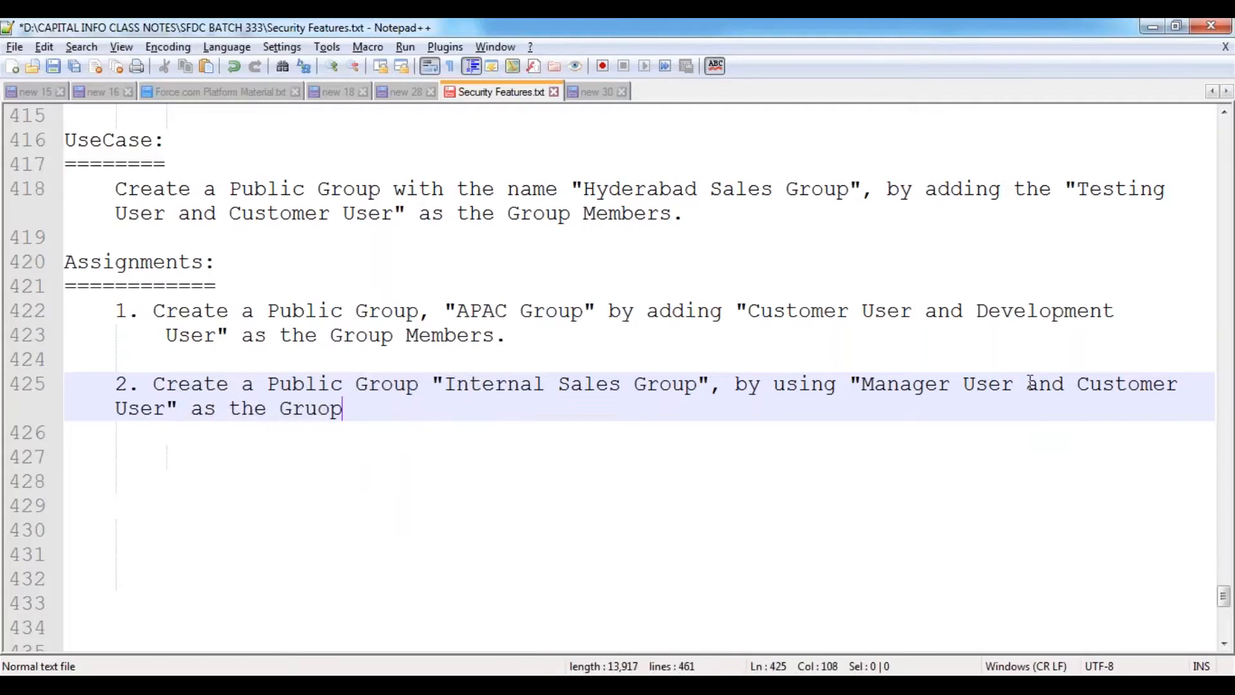
pyautogui.press('BackSpace')
pyautogui.press('BackSpace')
pyautogui.press('BackSpace')
pyautogui.write('oup Members.')
pyautogui.press('Return')
pyautogui.press('Return')
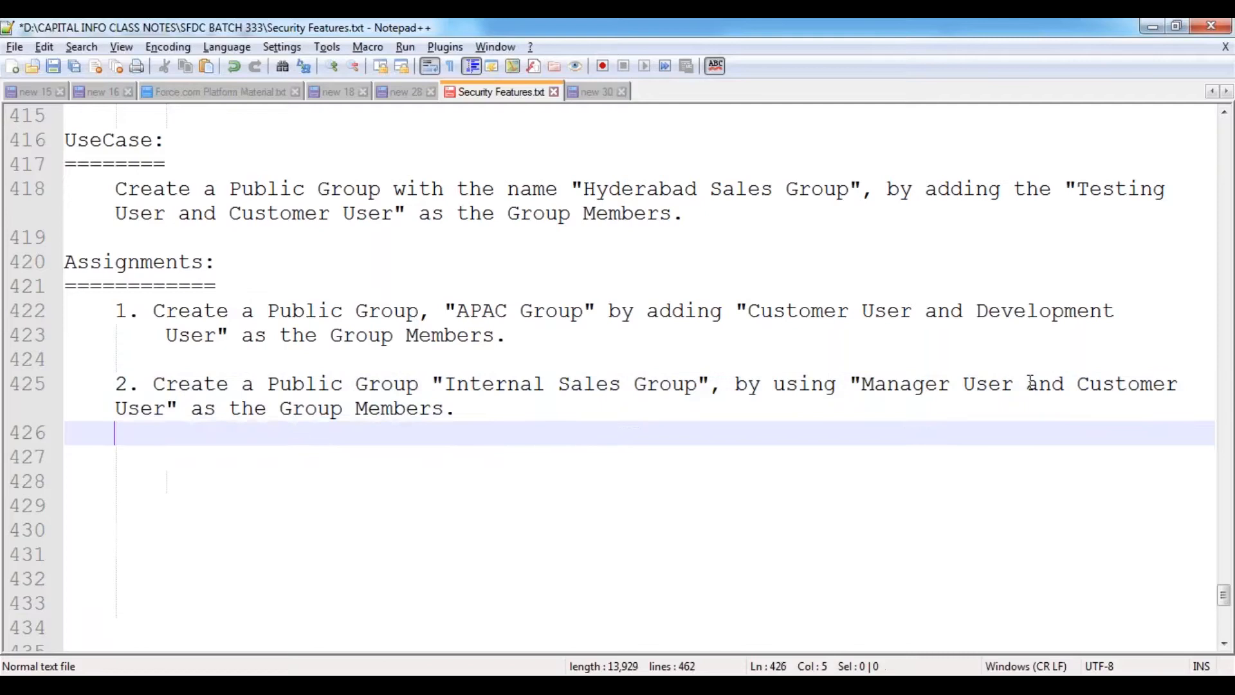
pyautogui.hotkey('ctrl', 's')
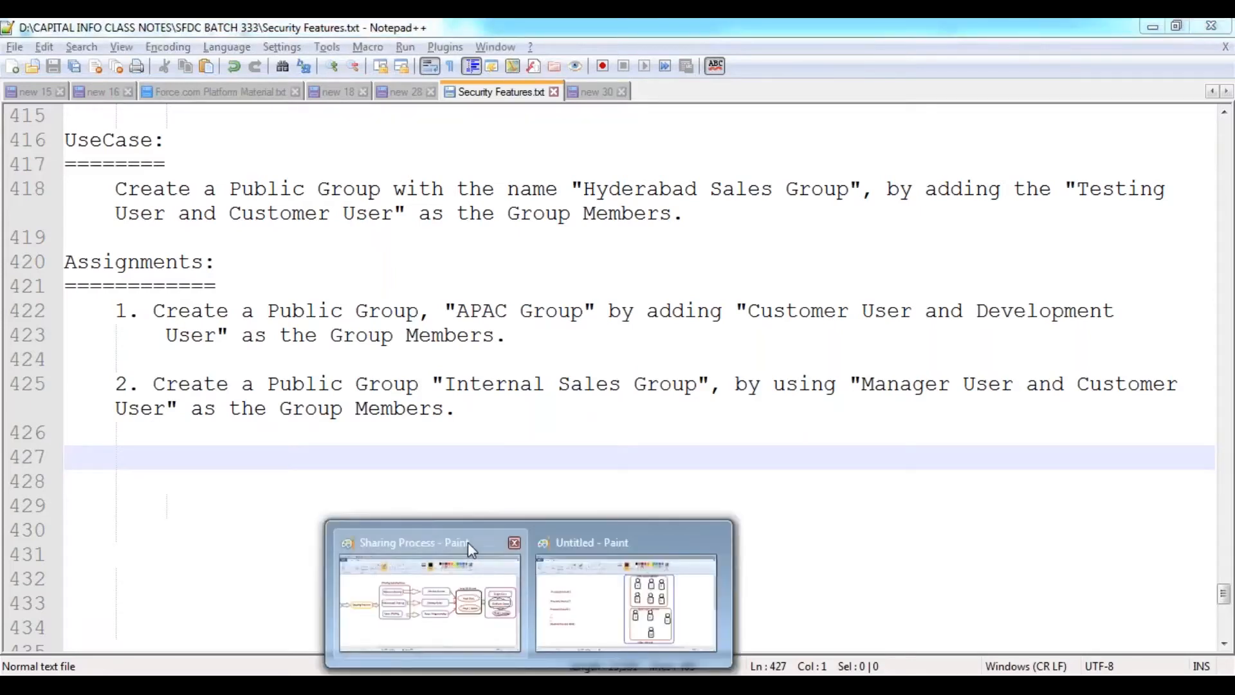
# - In the Sharing Process diagram, mark Manual Sharing, Sharing Button and Multiple Users in red
pyautogui.click(468, 542)
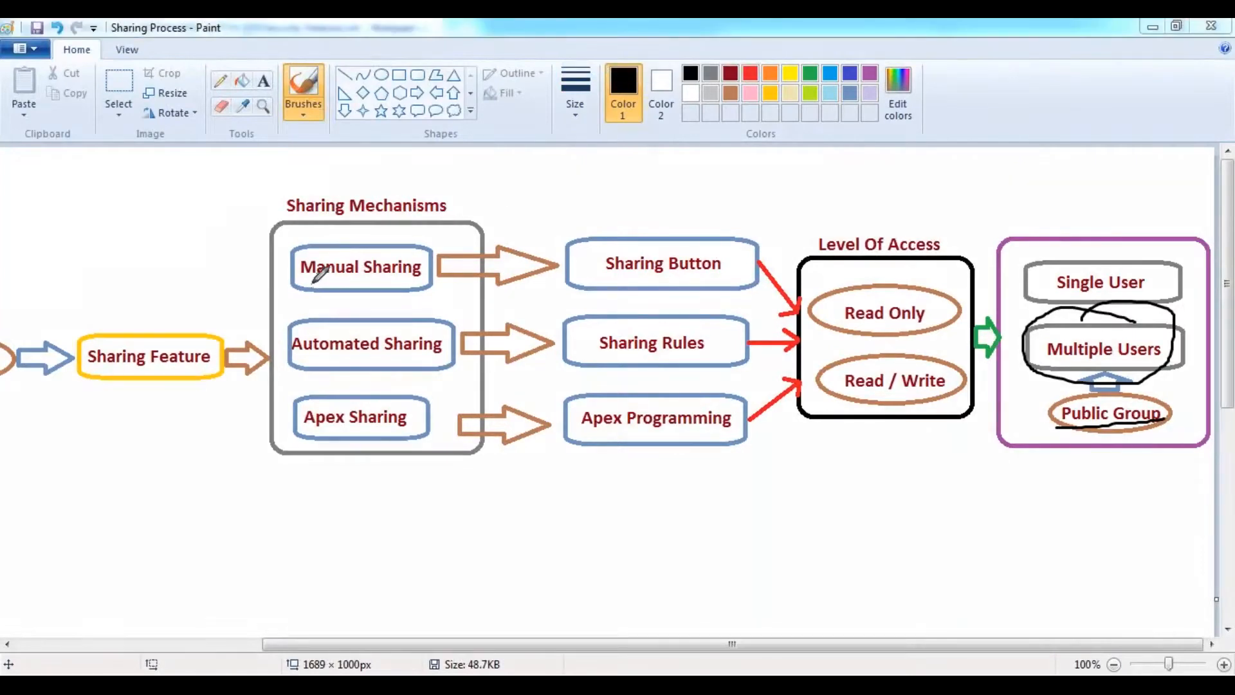
pyautogui.moveTo(303, 281); pyautogui.dragTo(432, 279)
pyautogui.moveTo(611, 280)
pyautogui.mouseDown()
pyautogui.moveTo(1055, 265)
pyautogui.moveTo(1019, 319)
pyautogui.mouseUp()
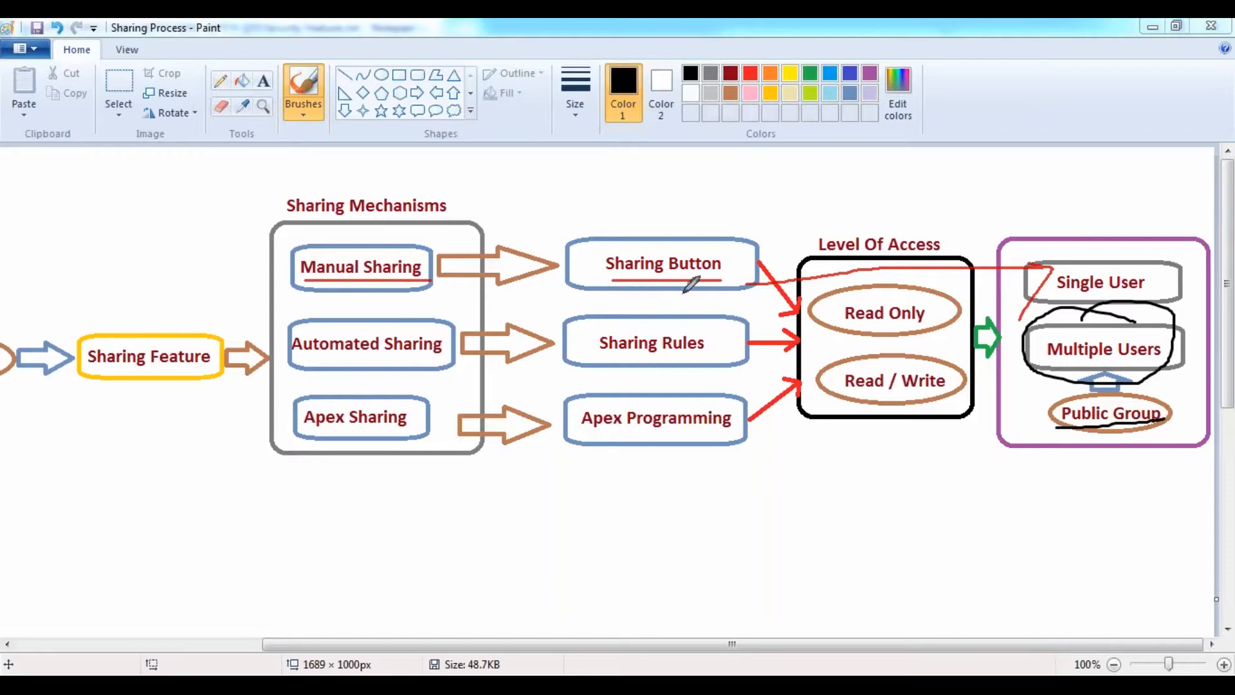
pyautogui.moveTo(740, 281)
pyautogui.mouseDown()
pyautogui.moveTo(894, 329)
pyautogui.moveTo(1034, 348)
pyautogui.mouseUp()
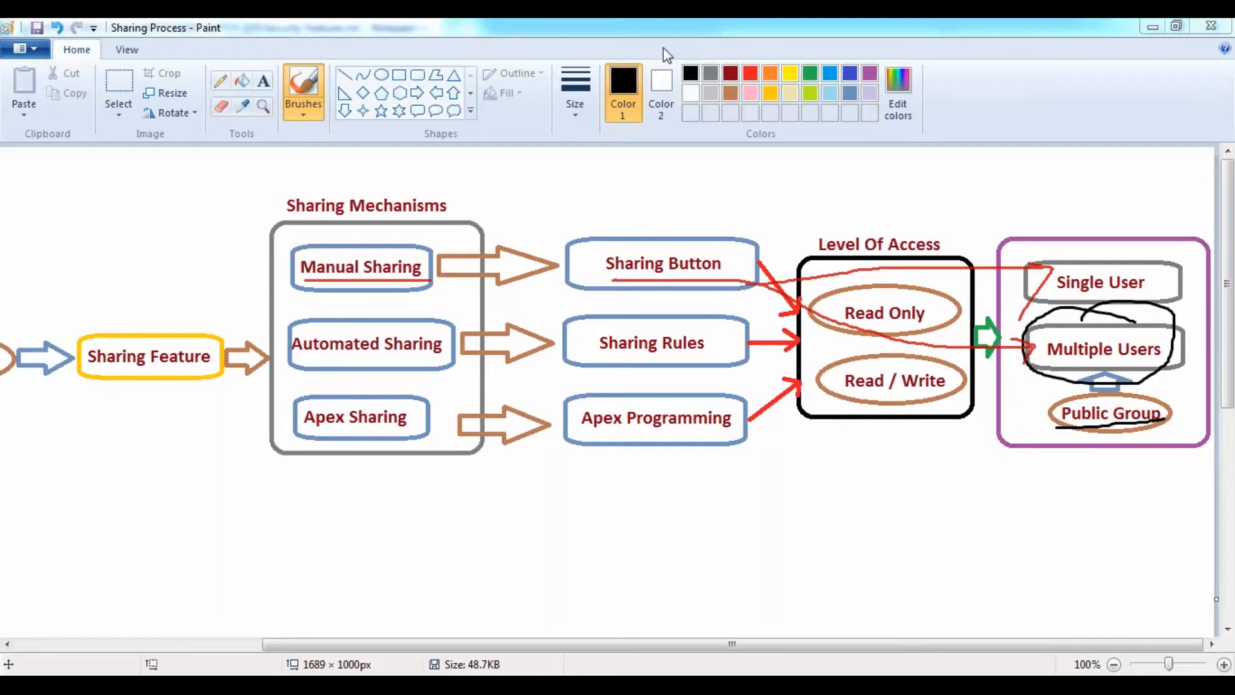
# - Clear the annotations, undo the black scribble, and begin a new 'UseCase:' in Notepad++
pyautogui.press('Escape')
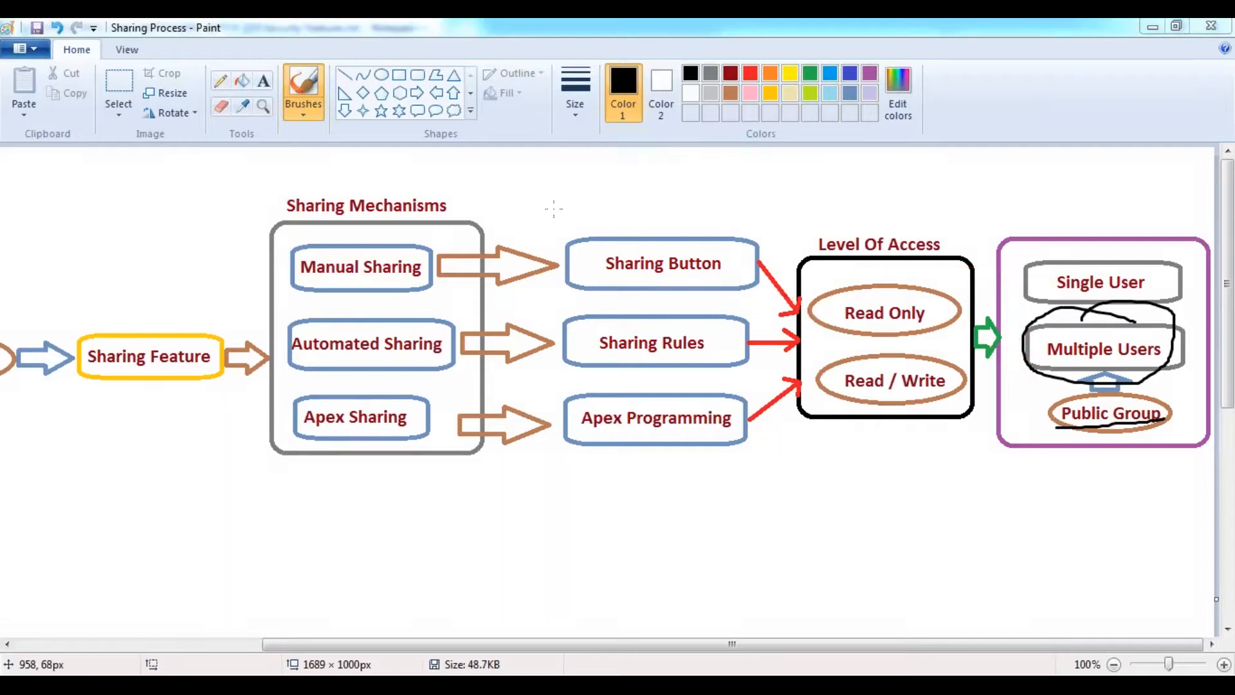
pyautogui.click(554, 208)
pyautogui.hotkey('ctrl', 'z')
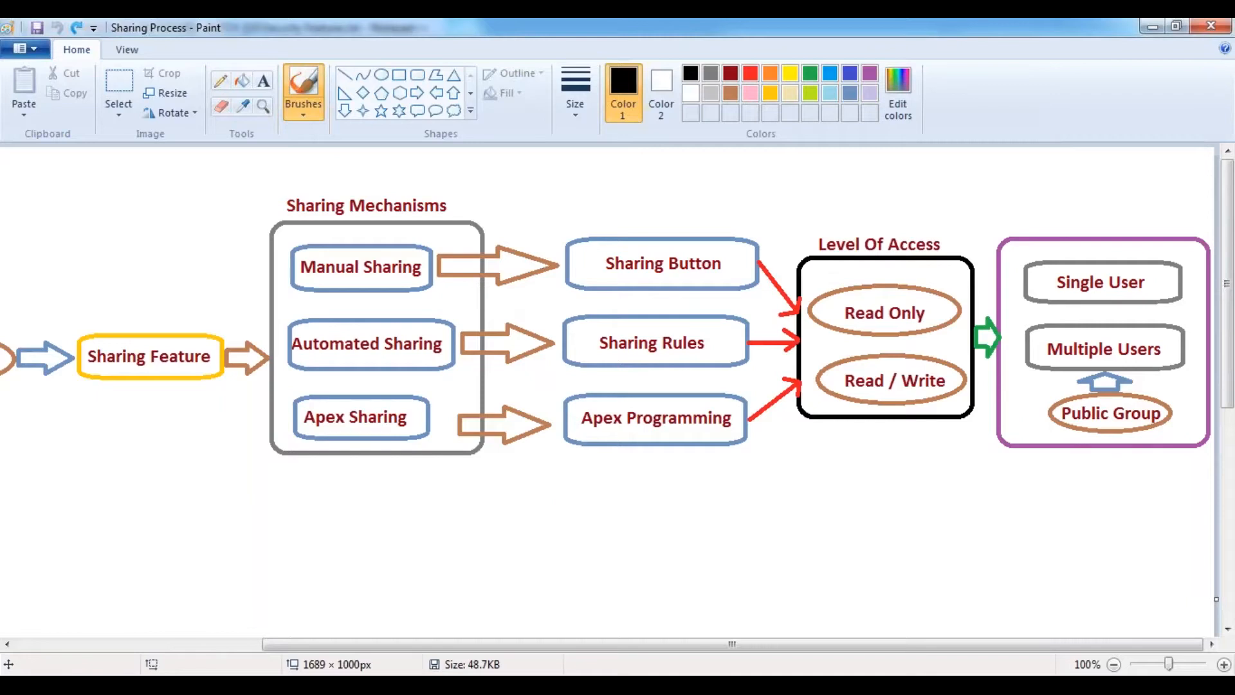
pyautogui.hotkey('alt', 'Tab')
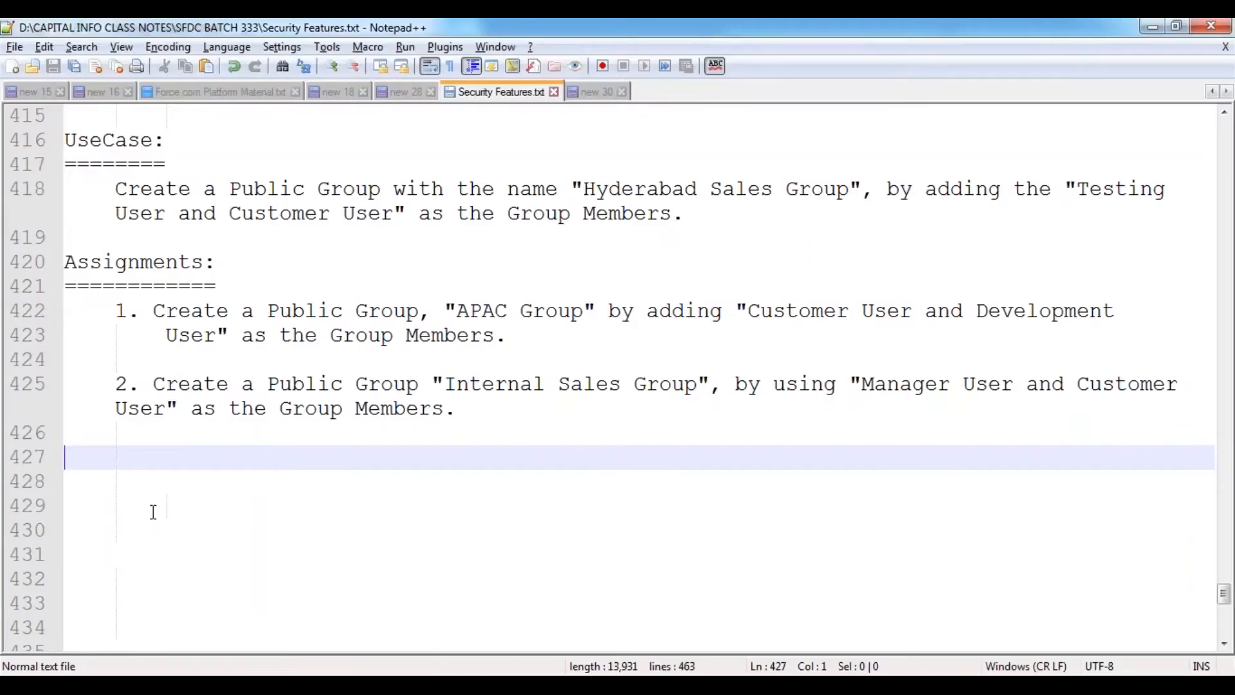
pyautogui.write('UseCase:')
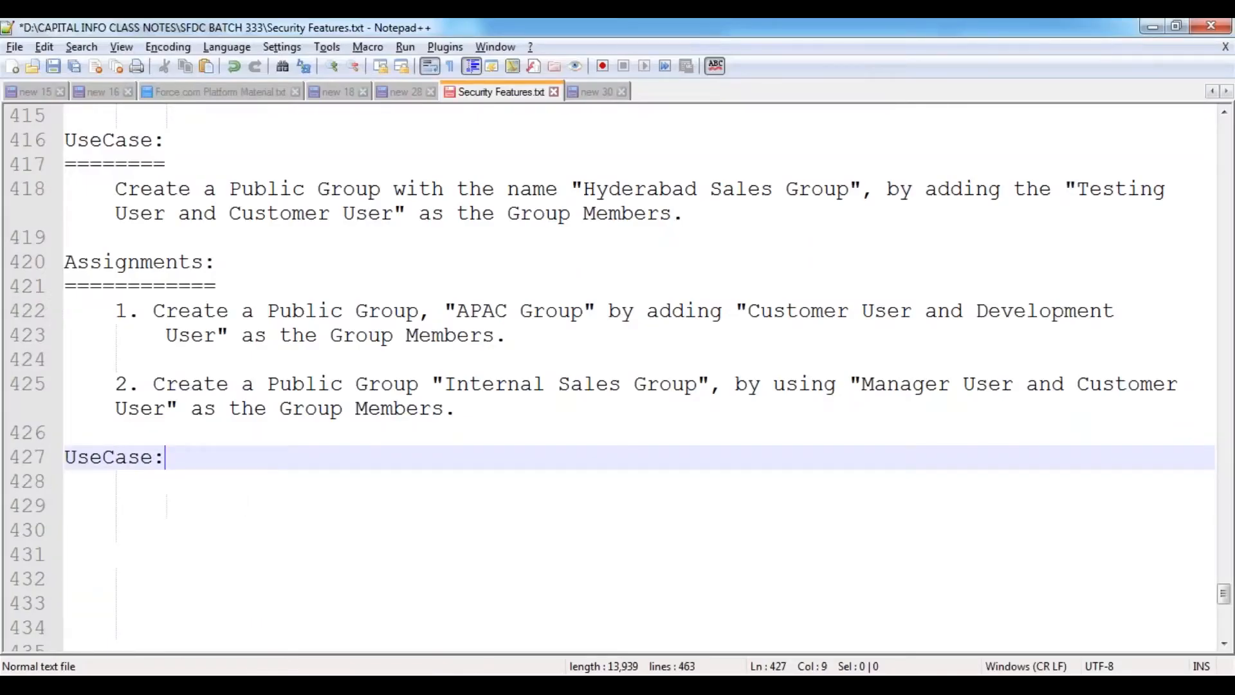
# - Underline the UseCase heading and write the task: Manager User shares an Account Record with Hyderabad Sales Group, Read/Write
pyautogui.press('Return')
pyautogui.write('========')
pyautogui.press('Return')
pyautogui.press('Tab')
pyautogui.write('Cr')
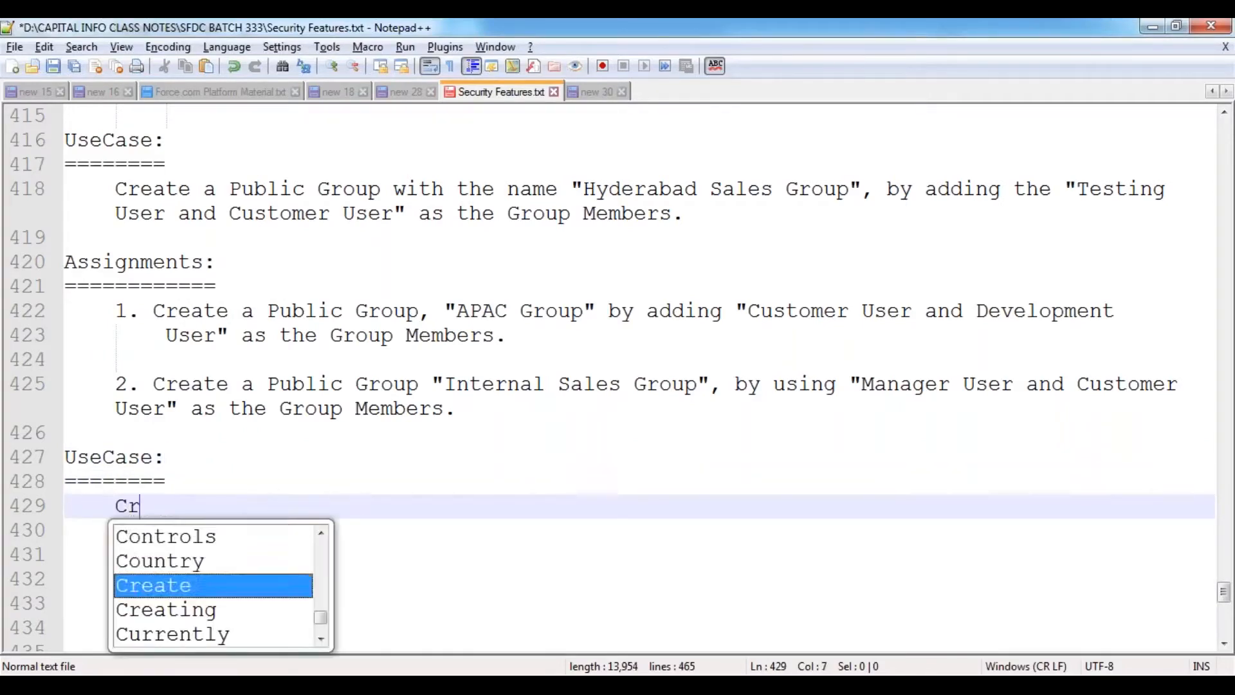
pyautogui.write('eate an Accoun')
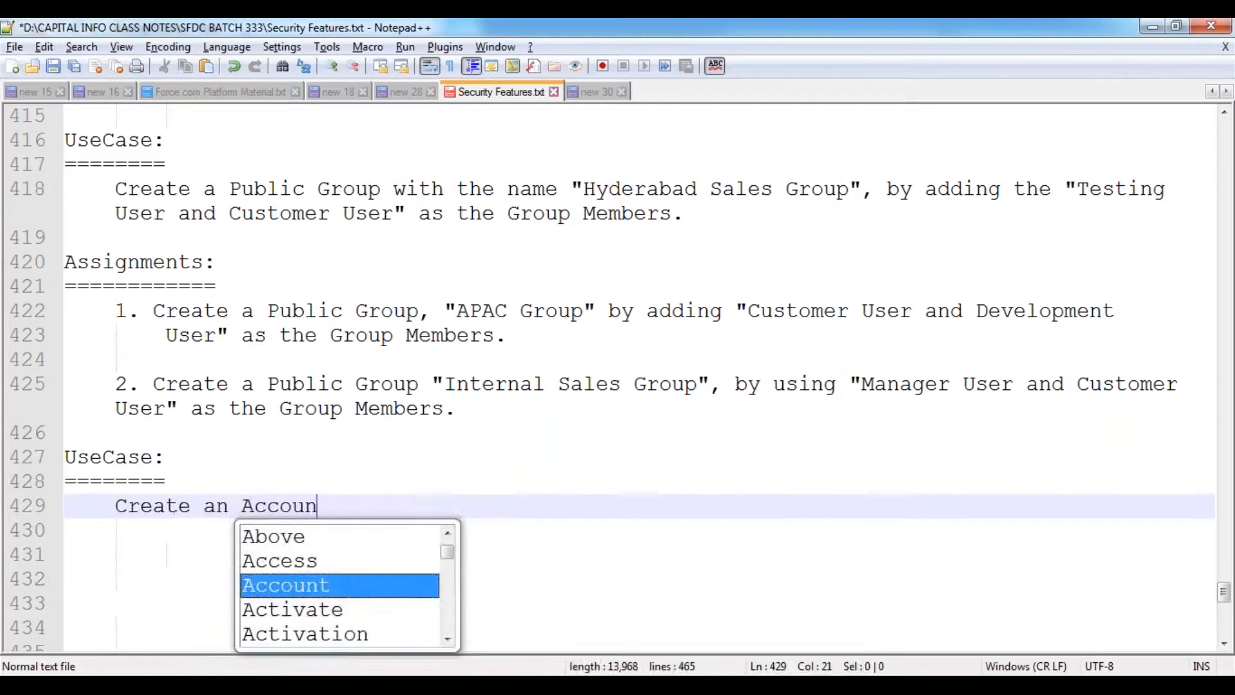
pyautogui.write('t Record ')
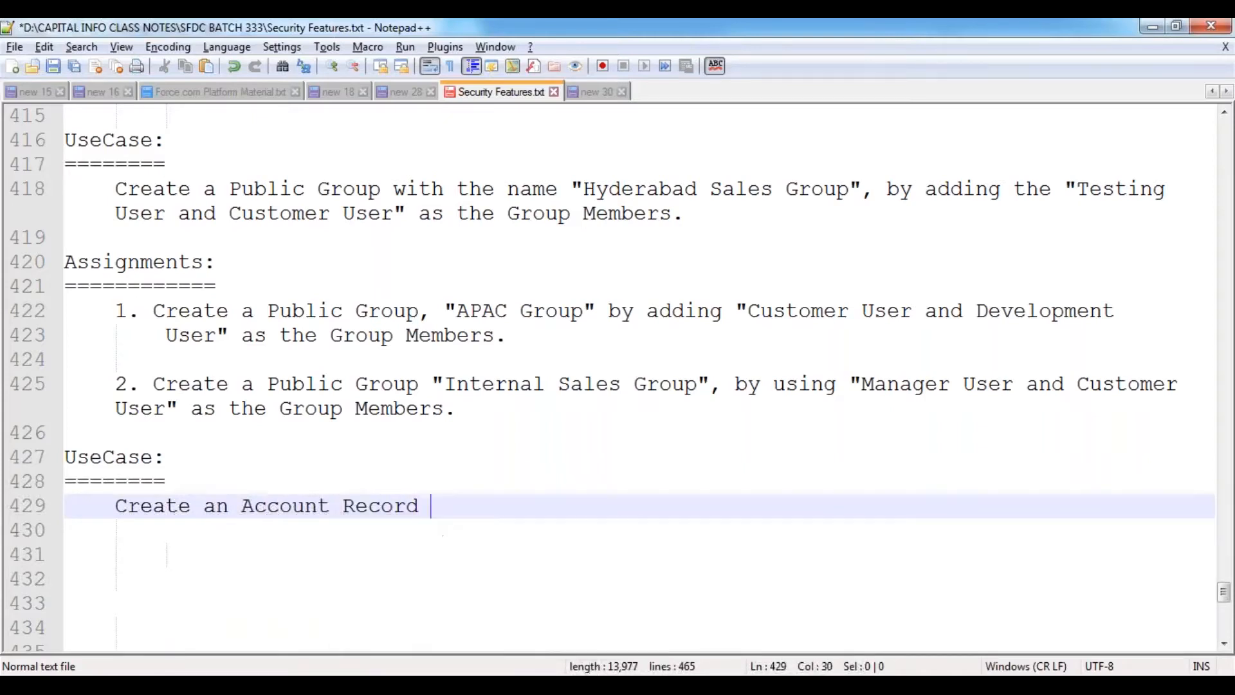
pyautogui.write('by login with "')
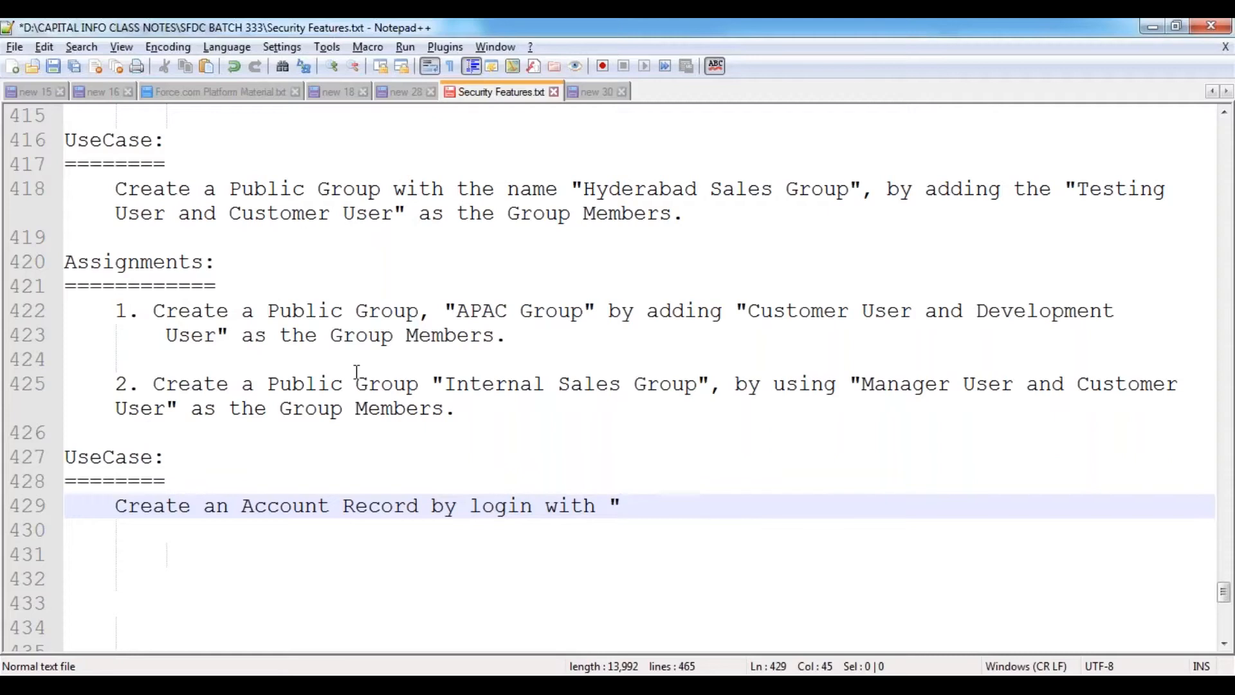
pyautogui.write('Manaer')
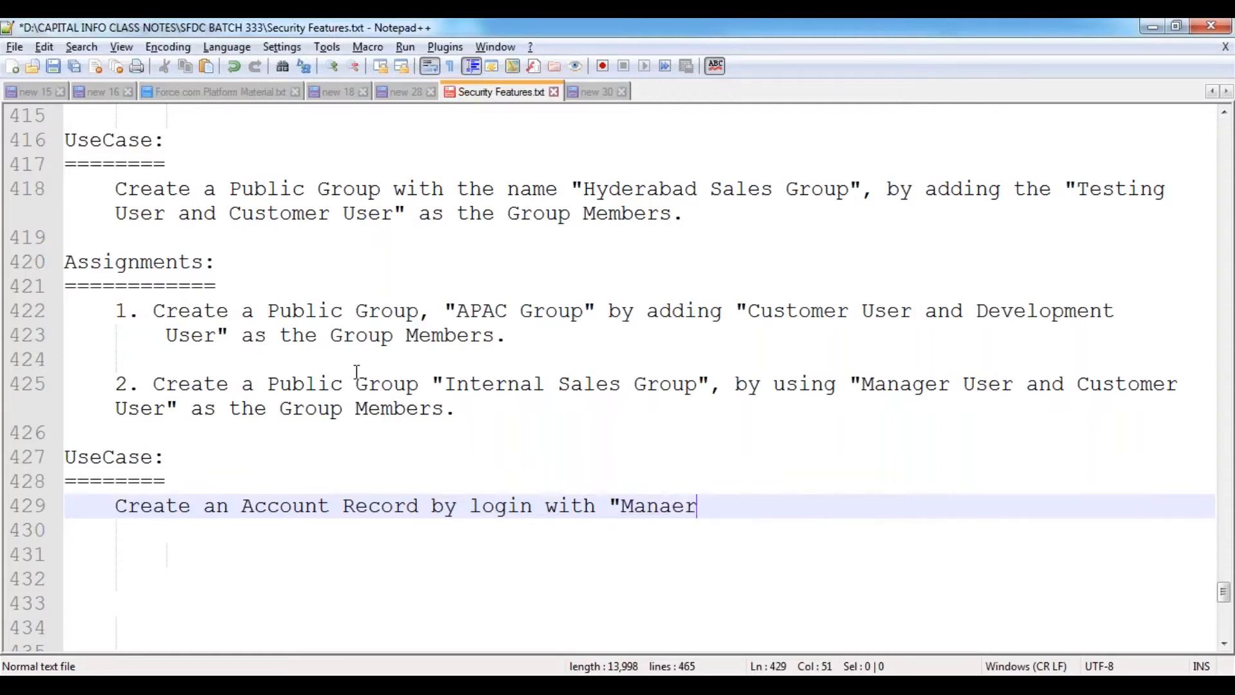
pyautogui.press('BackSpace')
pyautogui.press('BackSpace')
pyautogui.write('ger User" and Share the A')
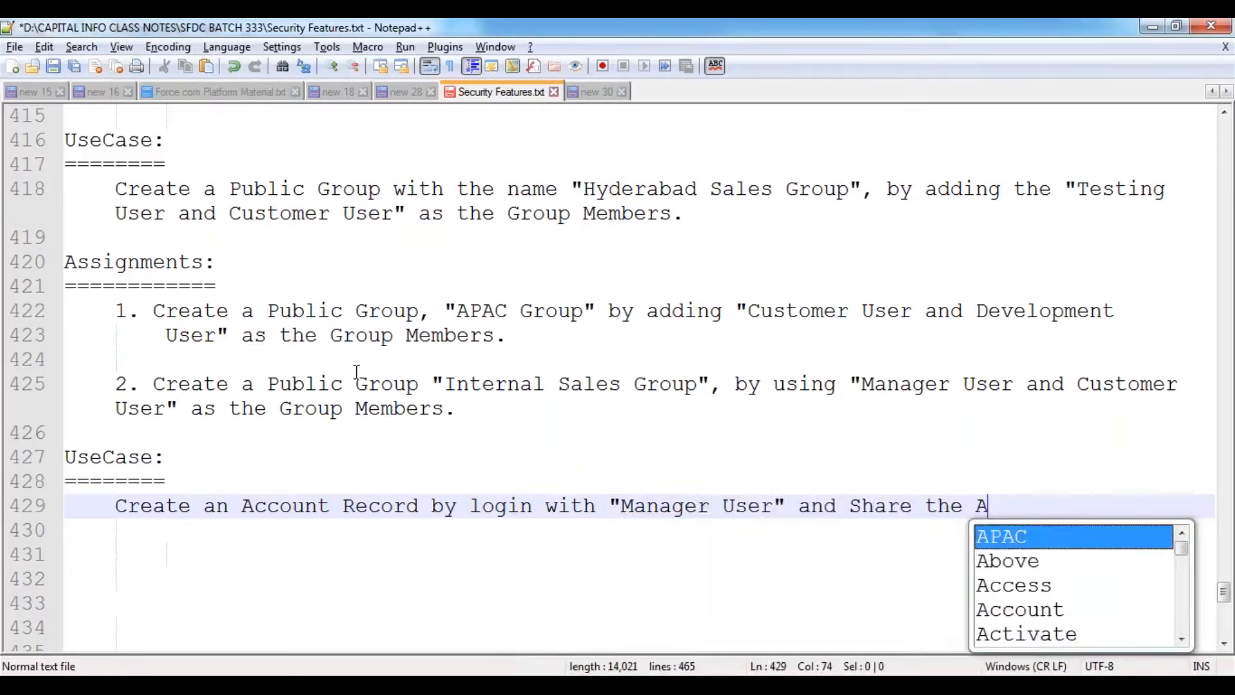
pyautogui.write('ccount Recor')
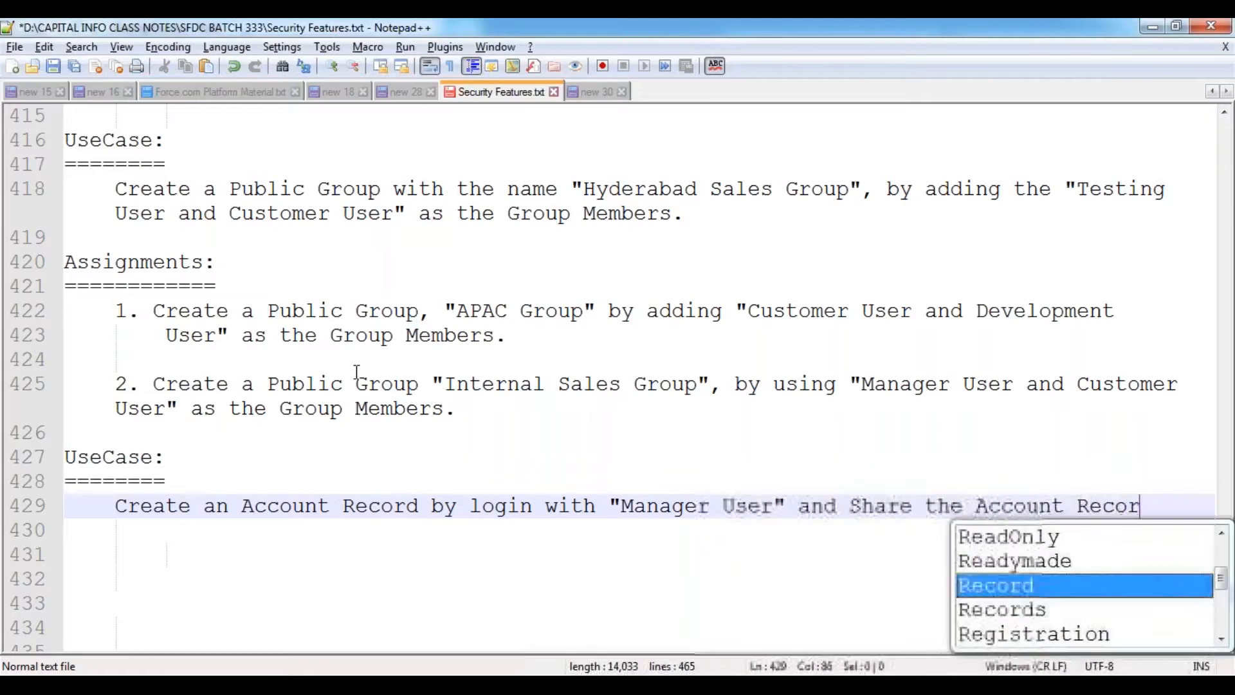
pyautogui.write('d to"Hyder')
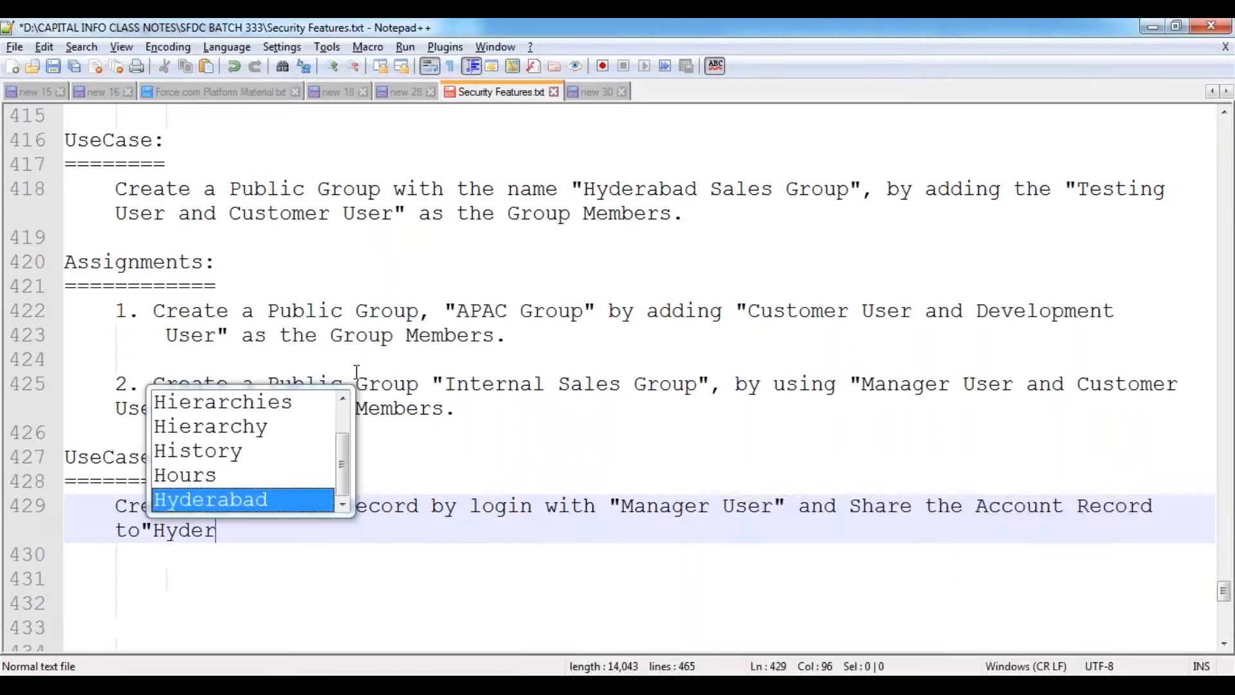
pyautogui.press('Return')
pyautogui.write('Sales ')
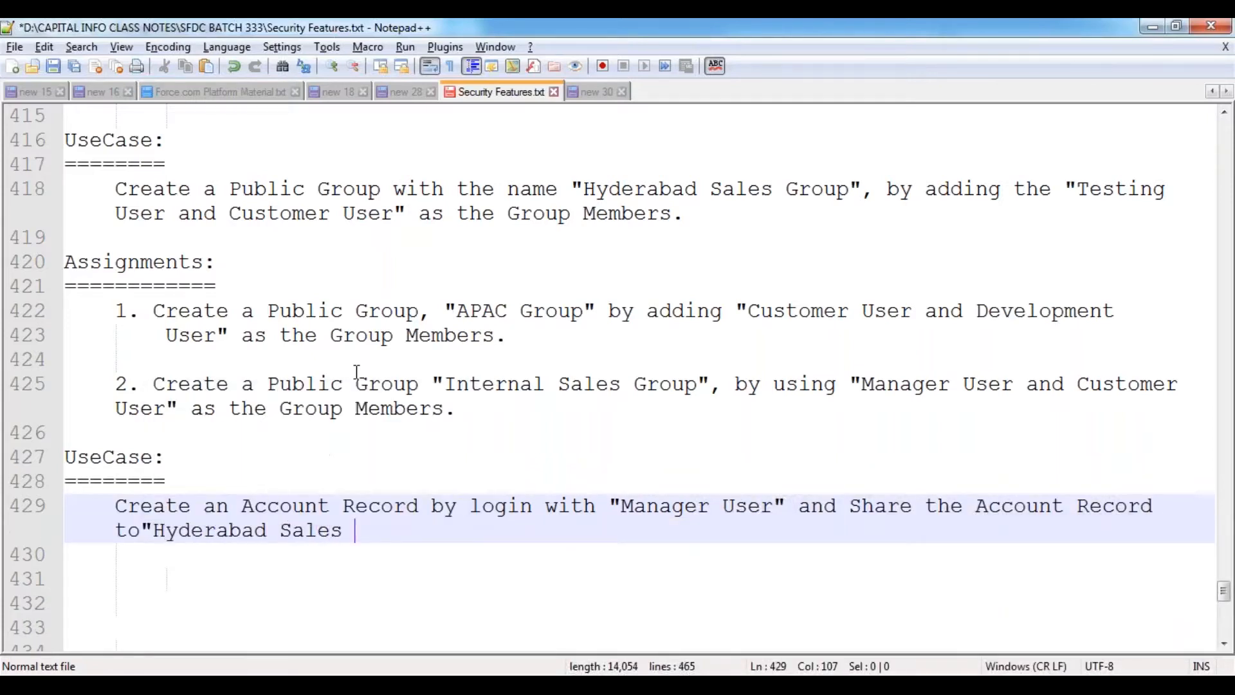
pyautogui.write('Group" with')
pyautogui.write(' Read/W')
pyautogui.press('BackSpace')
pyautogui.write('Read')
pyautogui.press('Return')
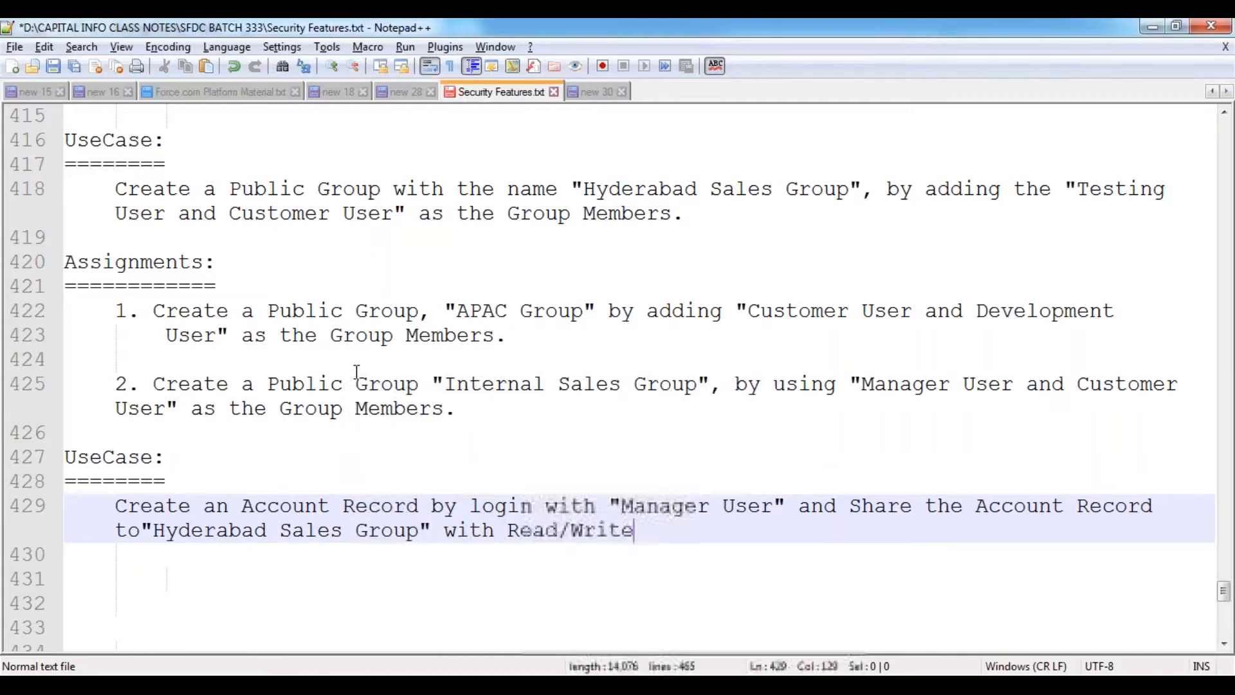
pyautogui.write('access.')
# - Add blank lines below the use case and save the notes file
pyautogui.press('Return')
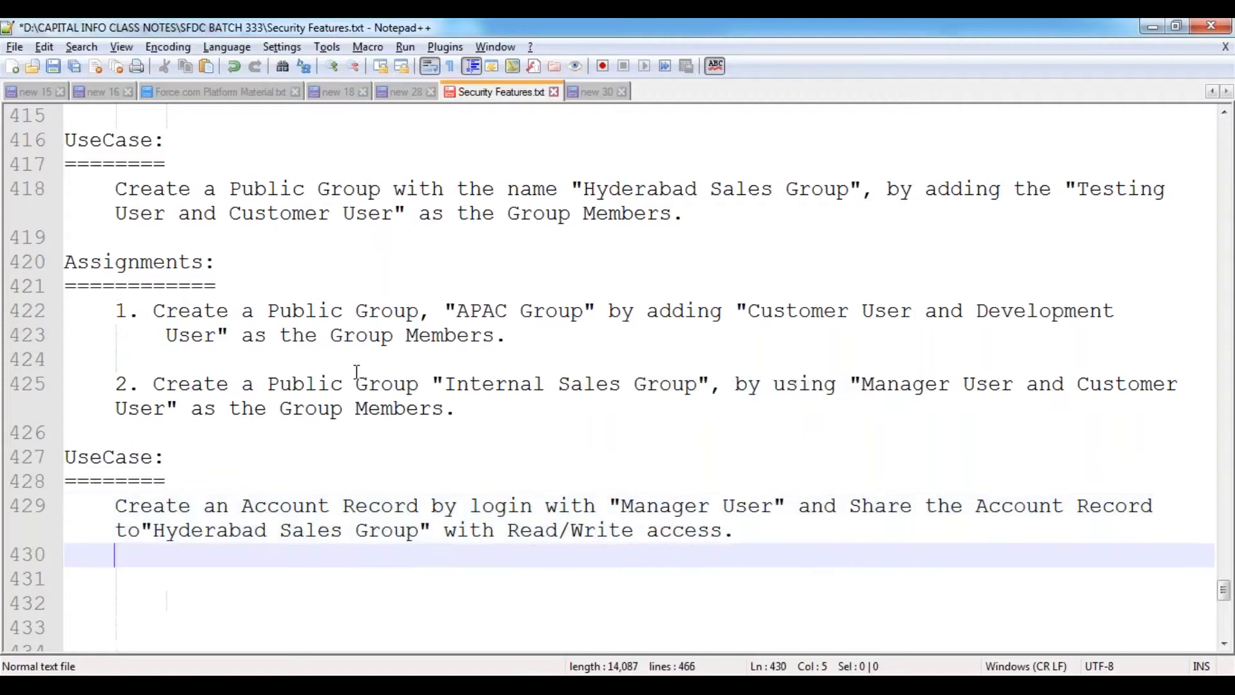
pyautogui.press('Return')
pyautogui.press('Up')
pyautogui.press('Down')
pyautogui.press('Down')
pyautogui.press('Down')
pyautogui.press('Down')
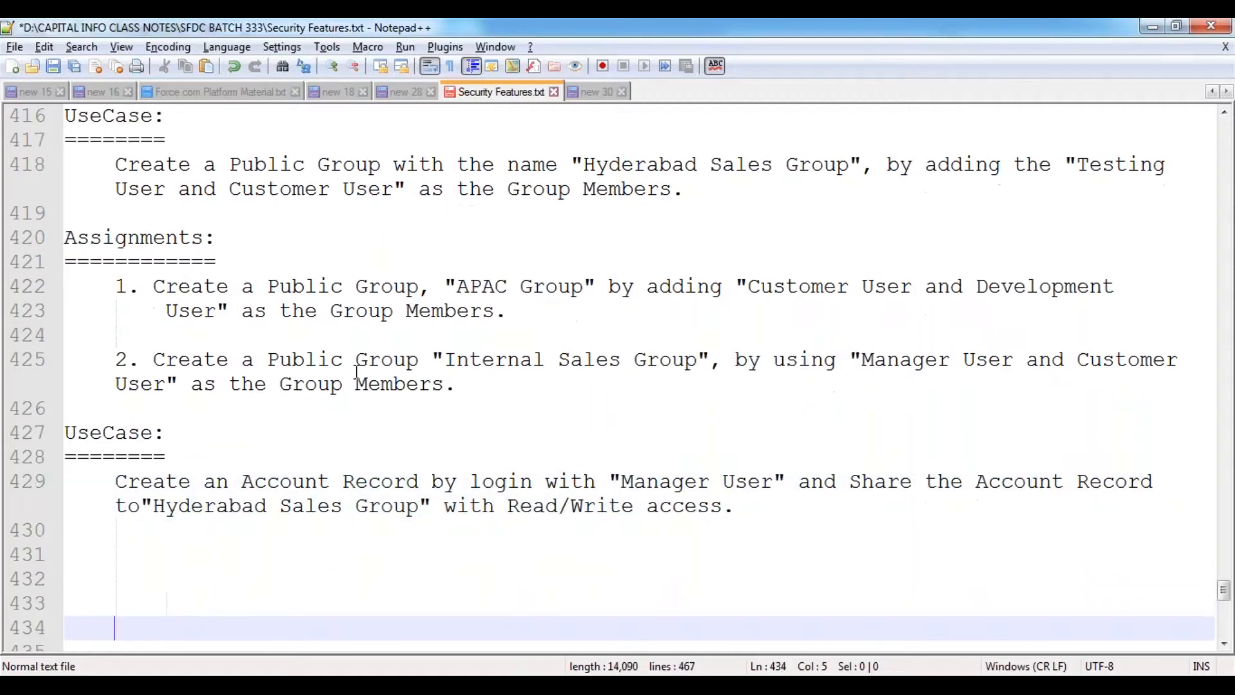
pyautogui.press('Down')
pyautogui.press('Down')
pyautogui.press('Down')
pyautogui.press('Down')
pyautogui.press('Down')
pyautogui.press('Down')
pyautogui.hotkey('ctrl', 's')
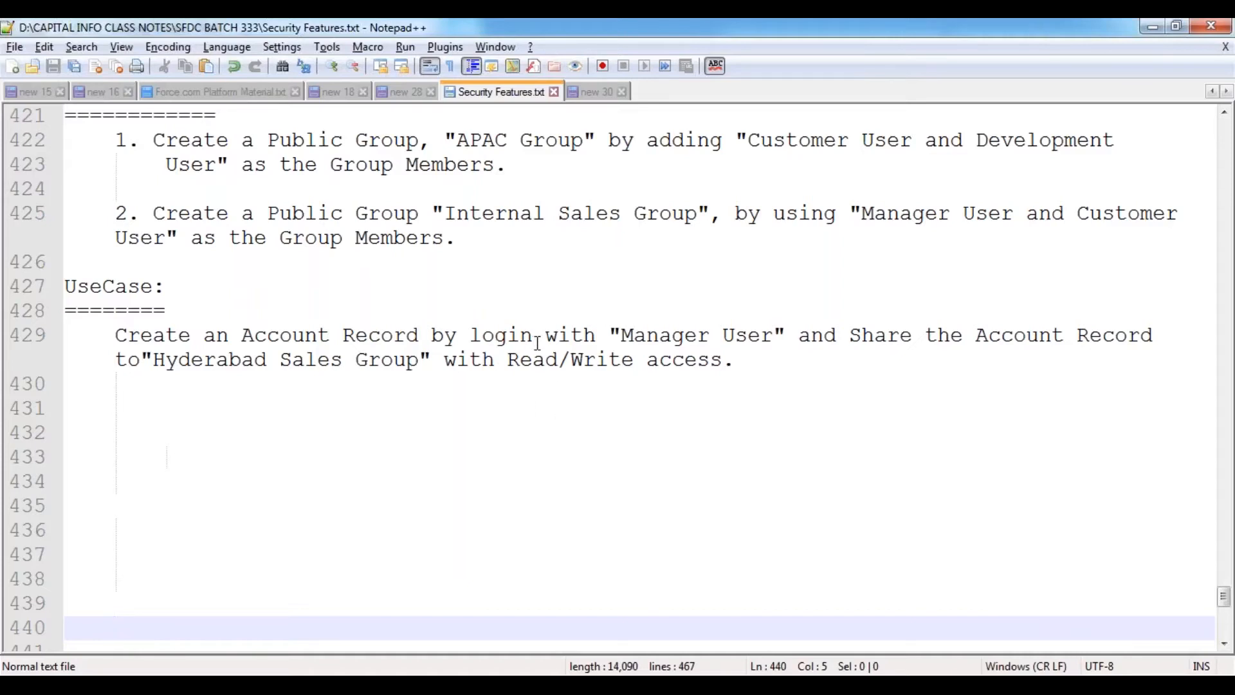
pyautogui.moveTo(621, 335); pyautogui.dragTo(774, 335)
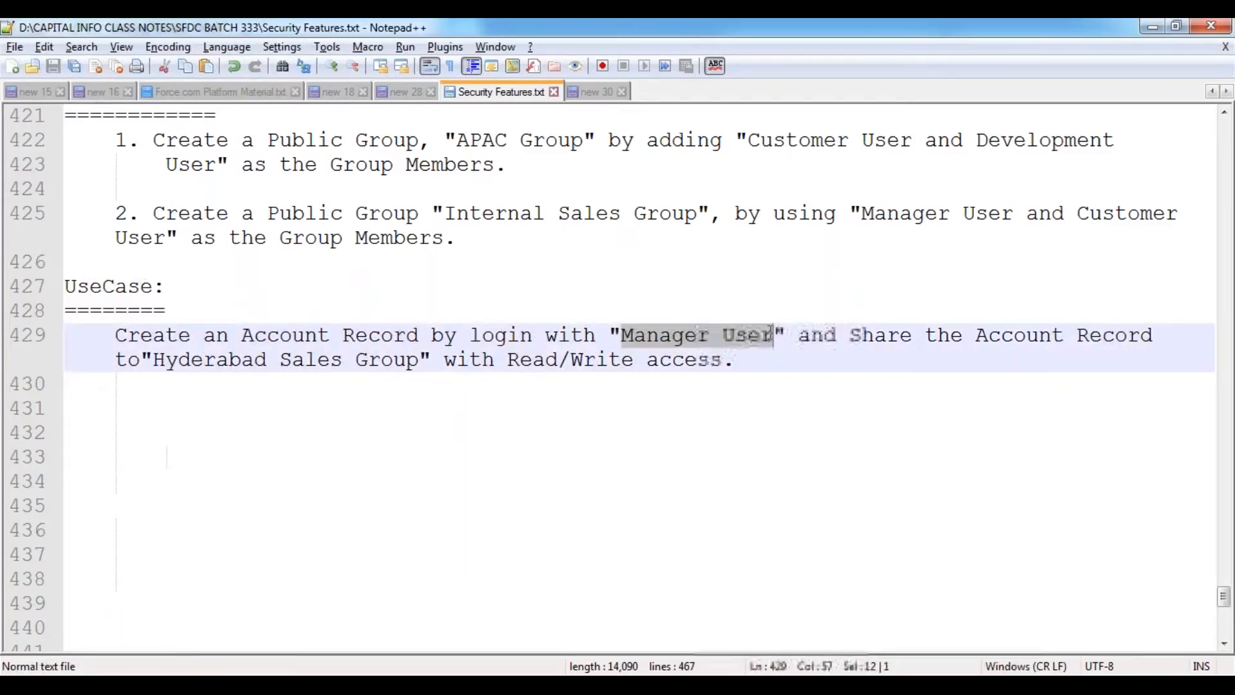
pyautogui.click(673, 269)
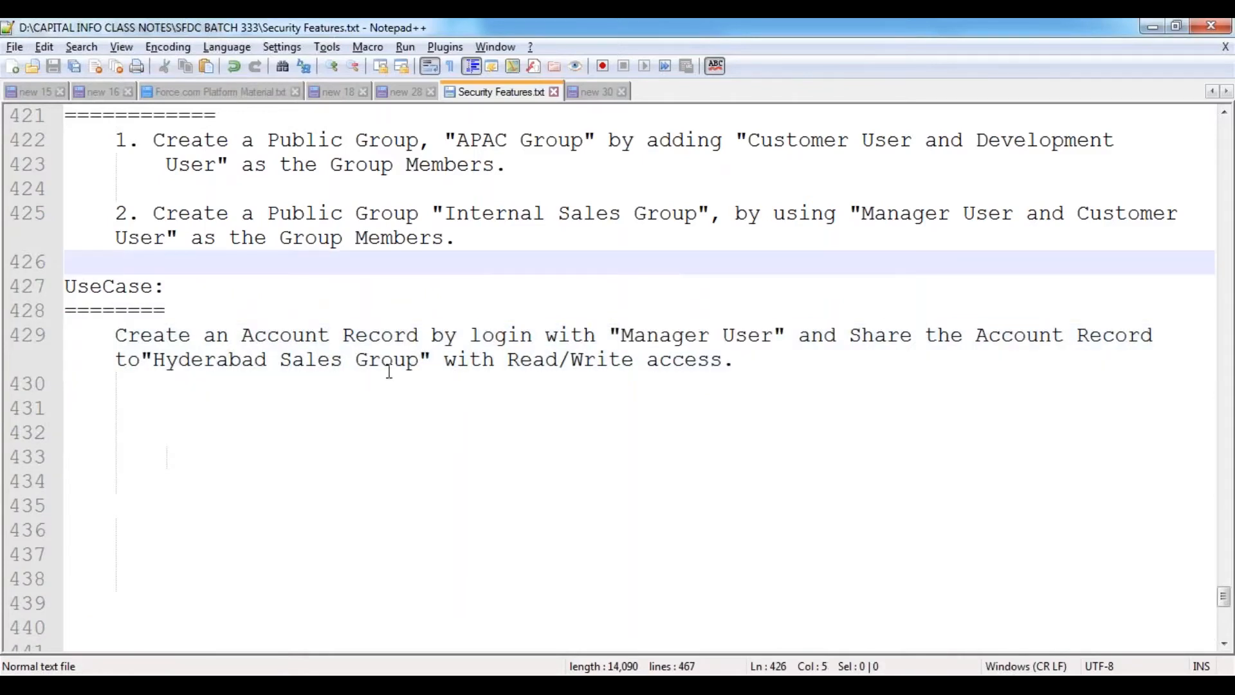
pyautogui.moveTo(153, 359); pyautogui.dragTo(445, 359)
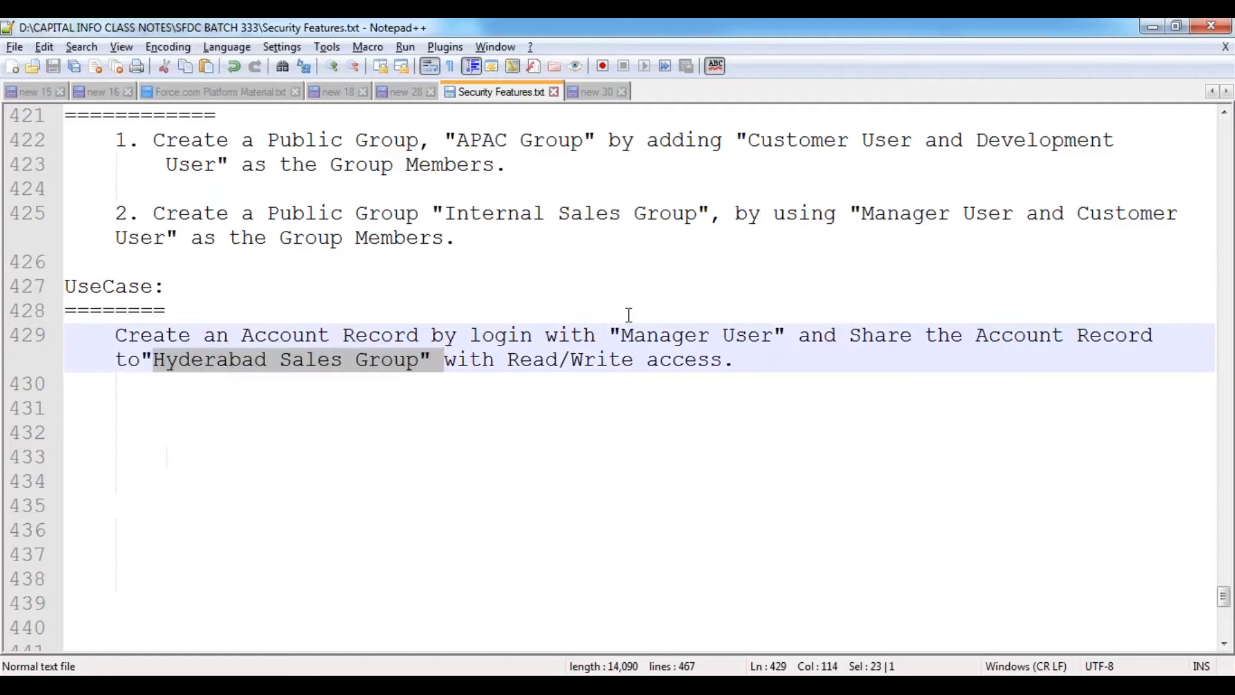
pyautogui.scroll(3, 653, 315)
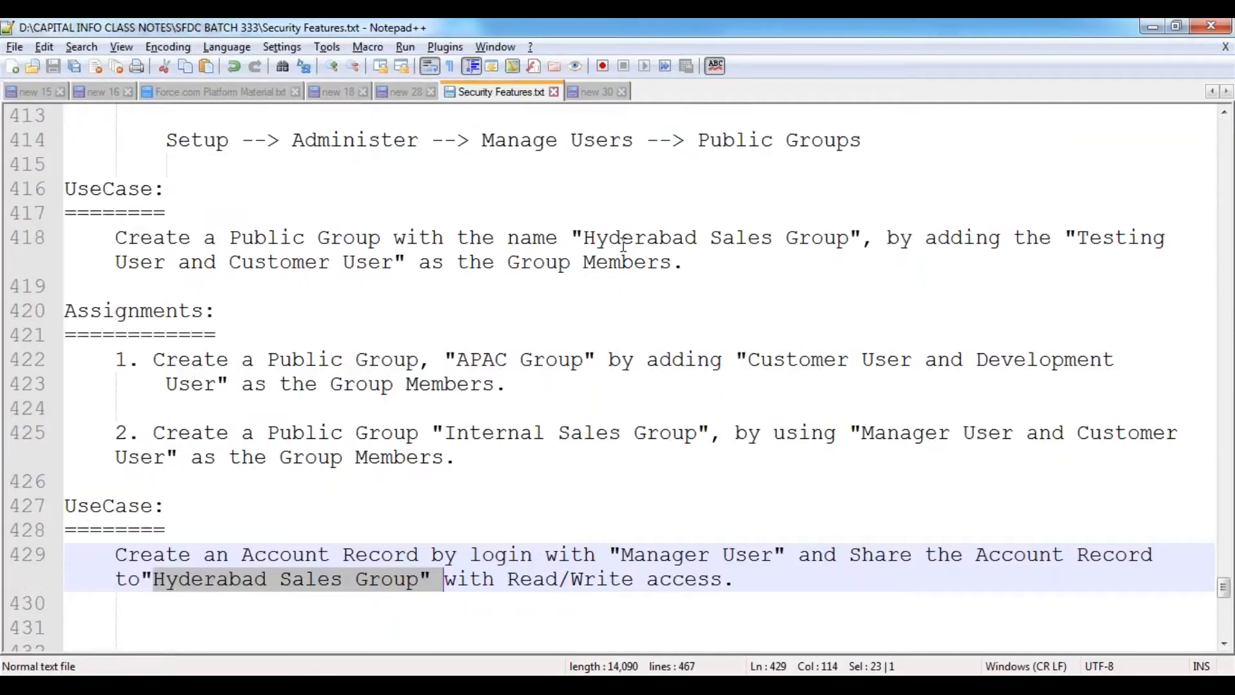
pyautogui.doubleClick(622, 245)
pyautogui.click(1131, 242)
pyautogui.doubleClick(279, 264)
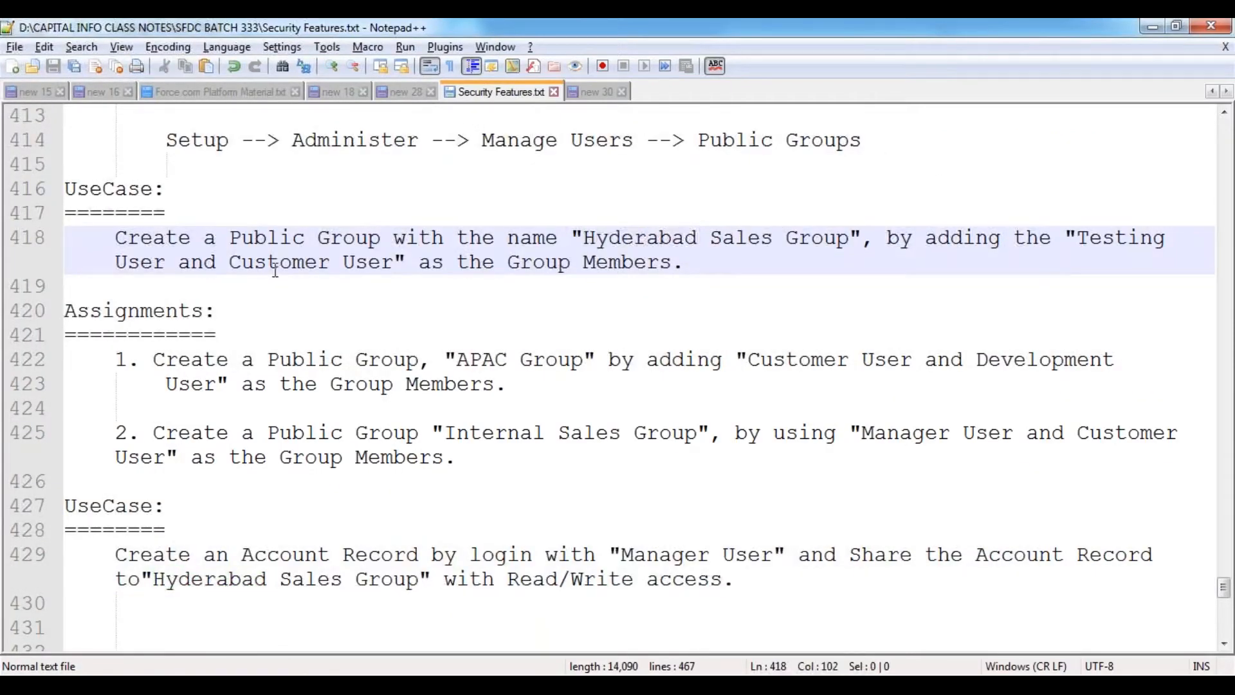
pyautogui.scroll(-3, 474, 298)
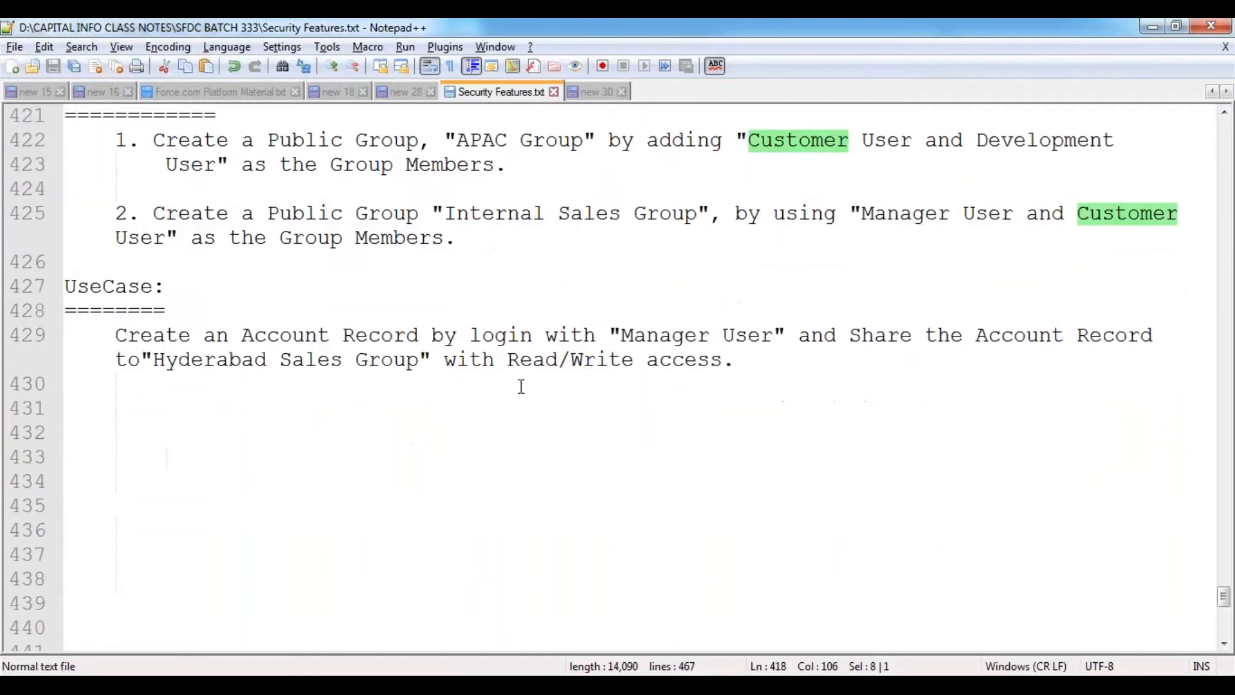
pyautogui.moveTo(510, 360); pyautogui.dragTo(630, 360)
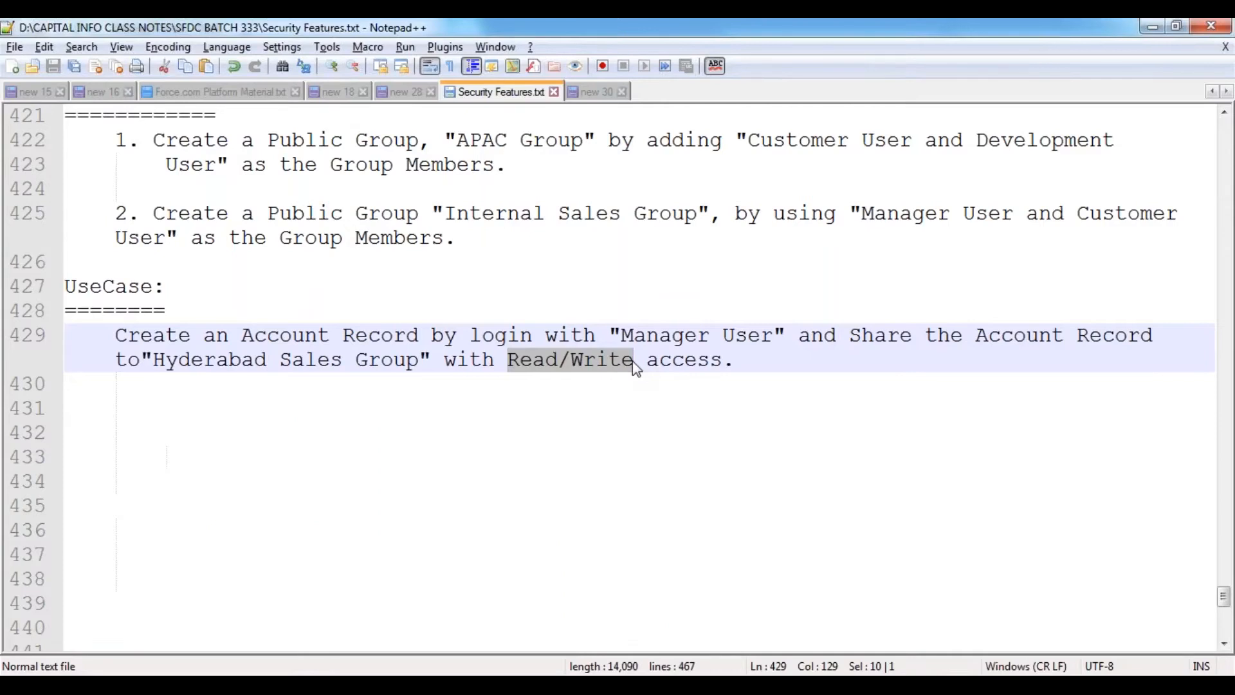
pyautogui.scroll(2, 369, 414)
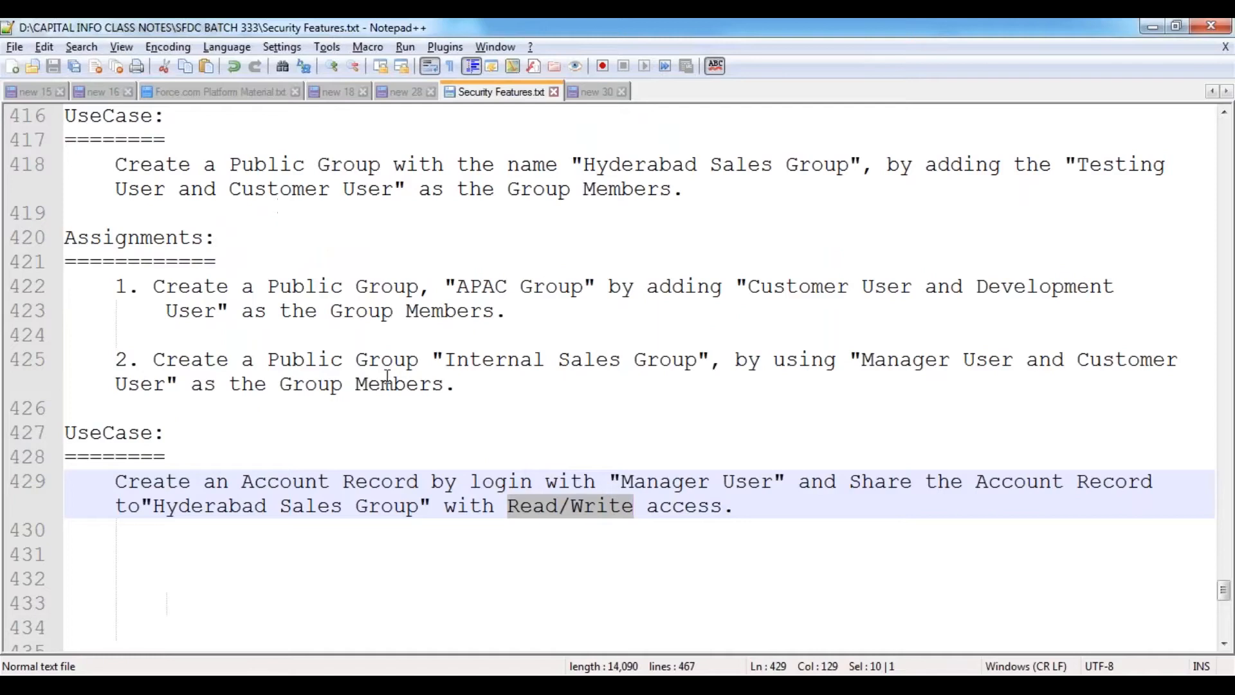
pyautogui.scroll(-2, 309, 559)
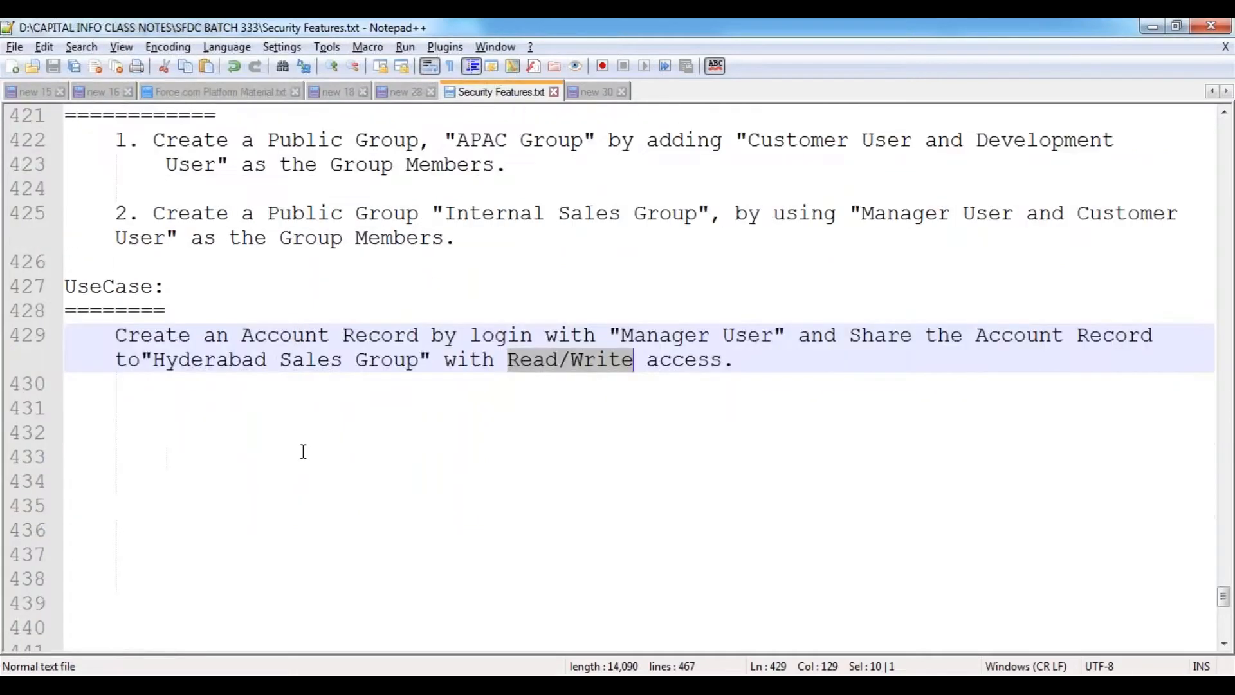
pyautogui.click(289, 417)
pyautogui.moveTo(155, 356); pyautogui.dragTo(427, 359)
pyautogui.hotkey('ctrl', 'c')
pyautogui.click(300, 456)
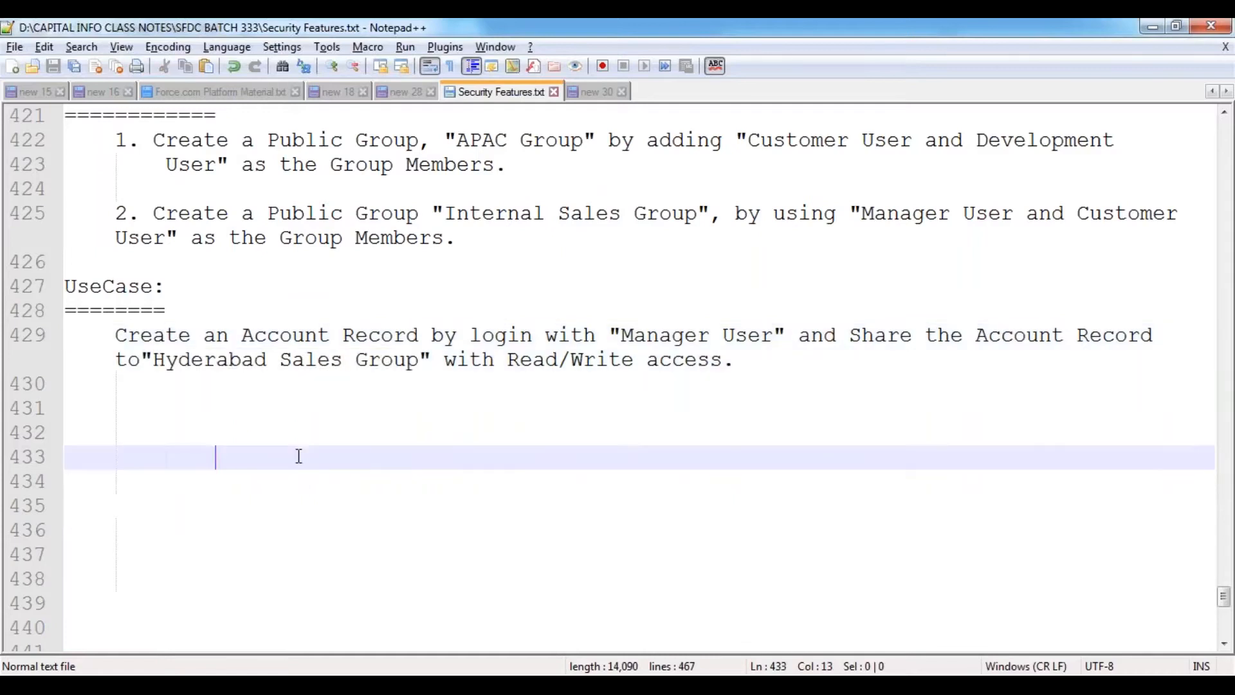
# - Draft a diagram with Hyderabad Sales Group pointing to Testing User and Customer User (R/W)
pyautogui.click(297, 414)
pyautogui.press('Tab')
pyautogui.press('Tab')
pyautogui.hotkey('ctrl', 'v')
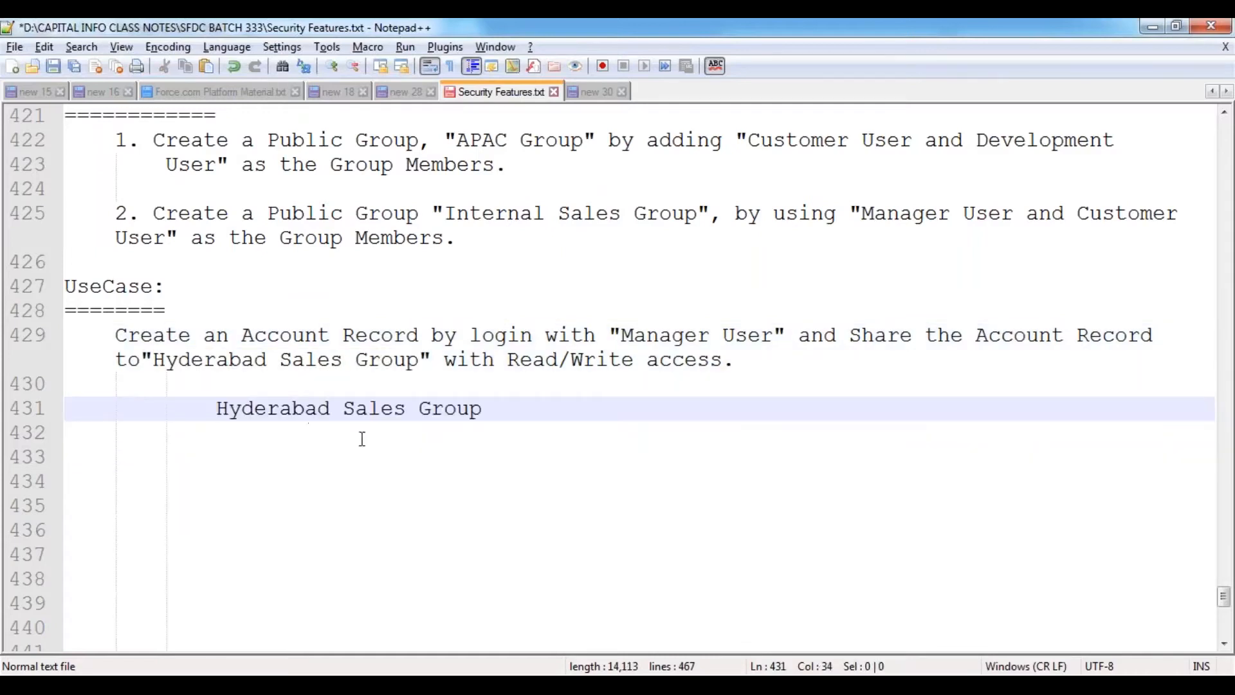
pyautogui.press('Return')
pyautogui.press('Tab')
pyautogui.press('Tab')
pyautogui.press('Return')
pyautogui.write('---')
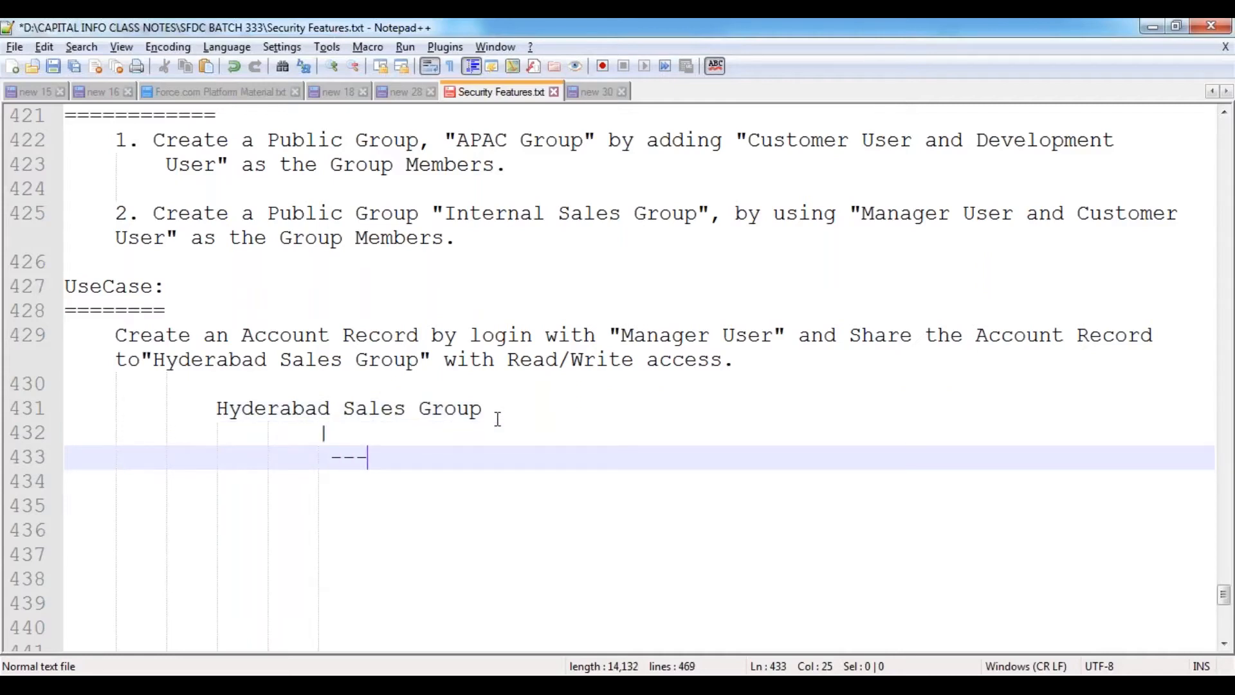
pyautogui.write('> Testin')
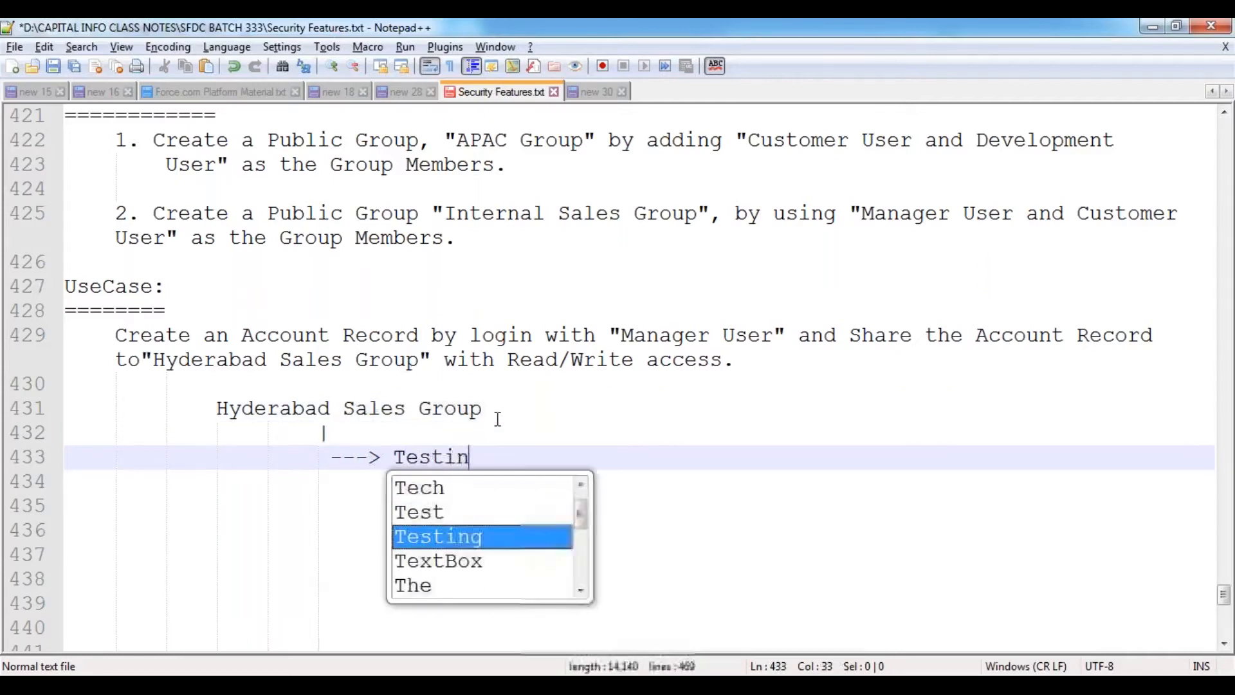
pyautogui.write('g User')
pyautogui.press('Return')
pyautogui.press('Return')
pyautogui.press('Return')
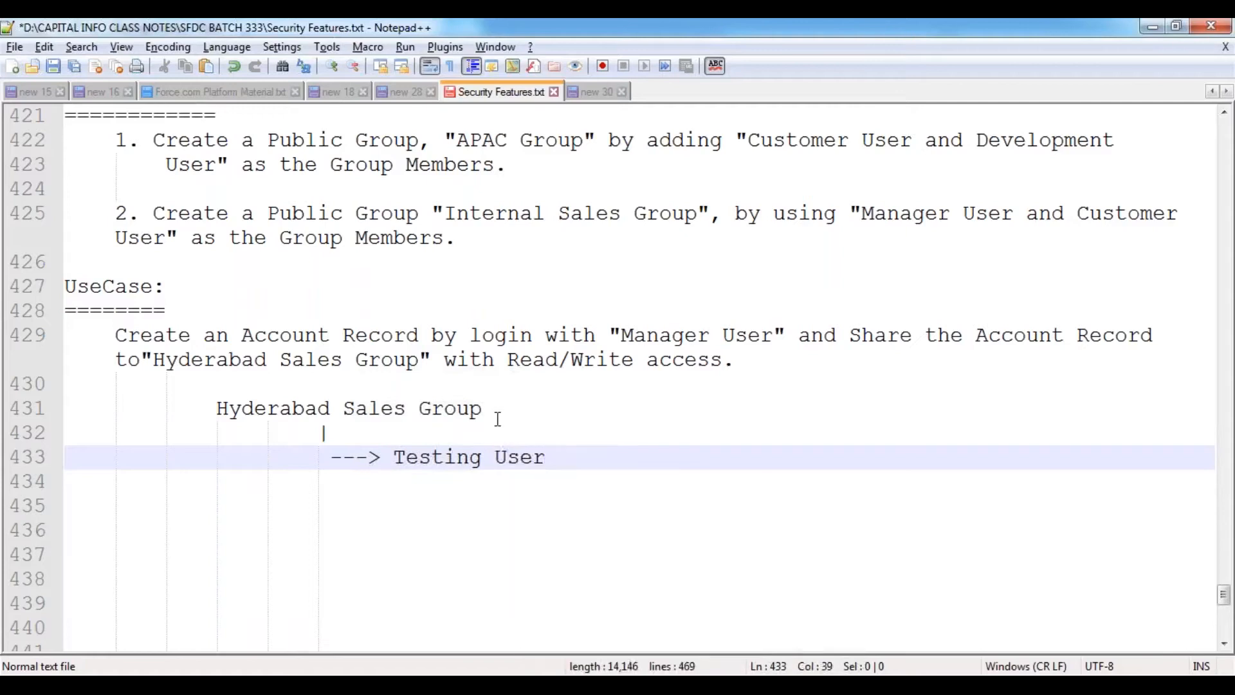
pyautogui.write('--->')
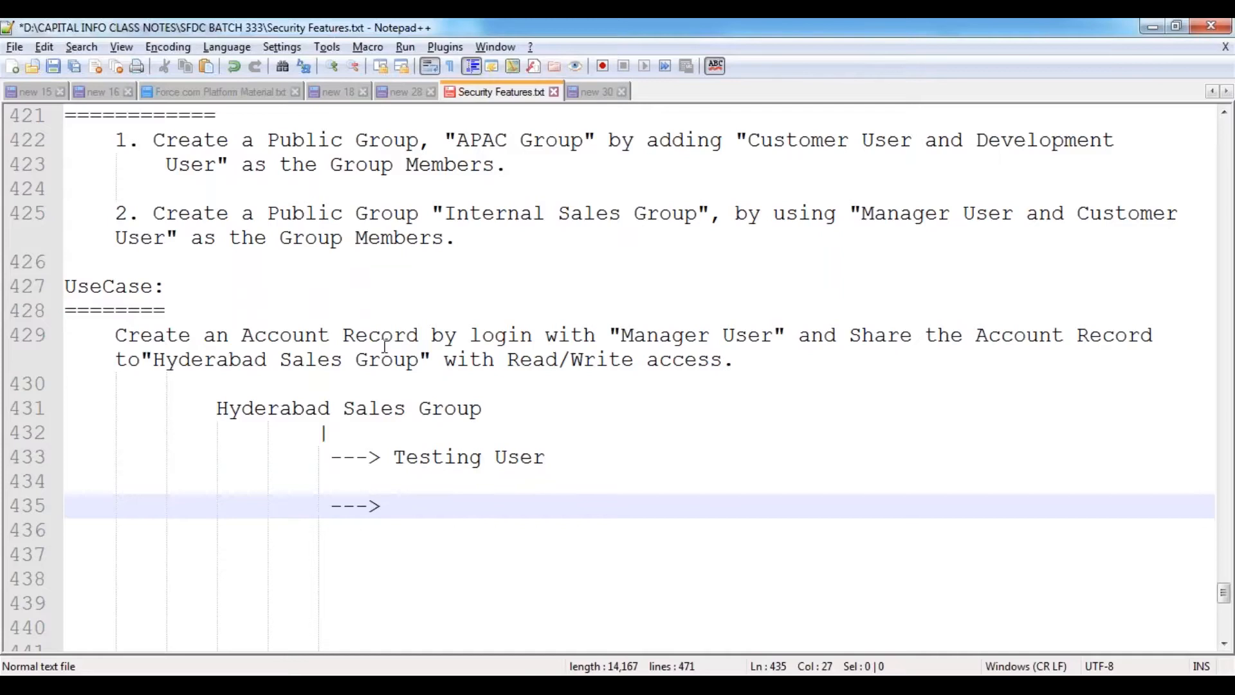
pyautogui.scroll(1, 380, 345)
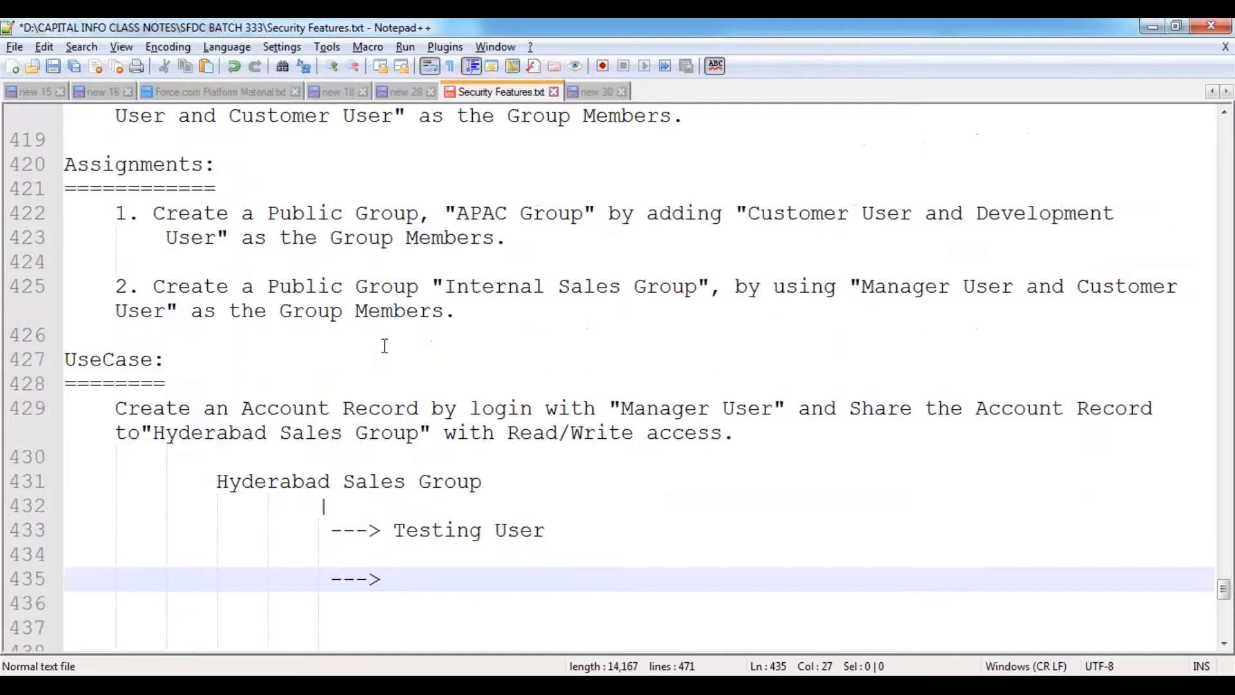
pyautogui.scroll(-1, 514, 496)
pyautogui.write('C')
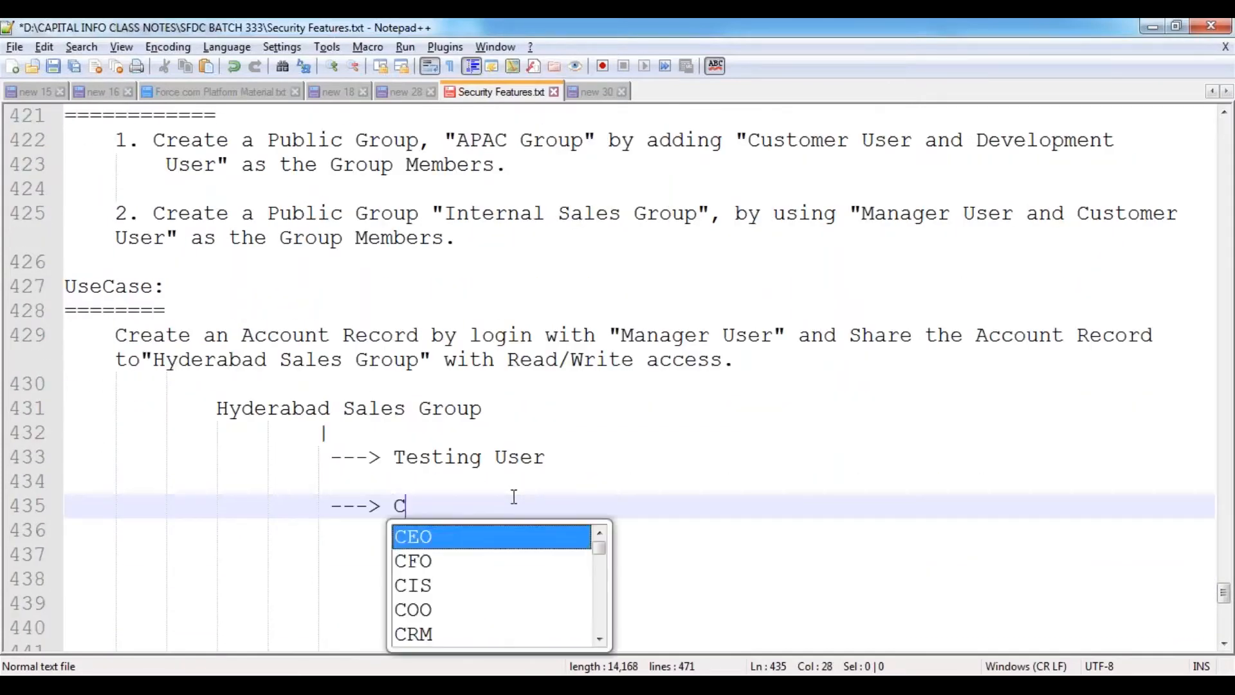
pyautogui.write('ustomer User (R')
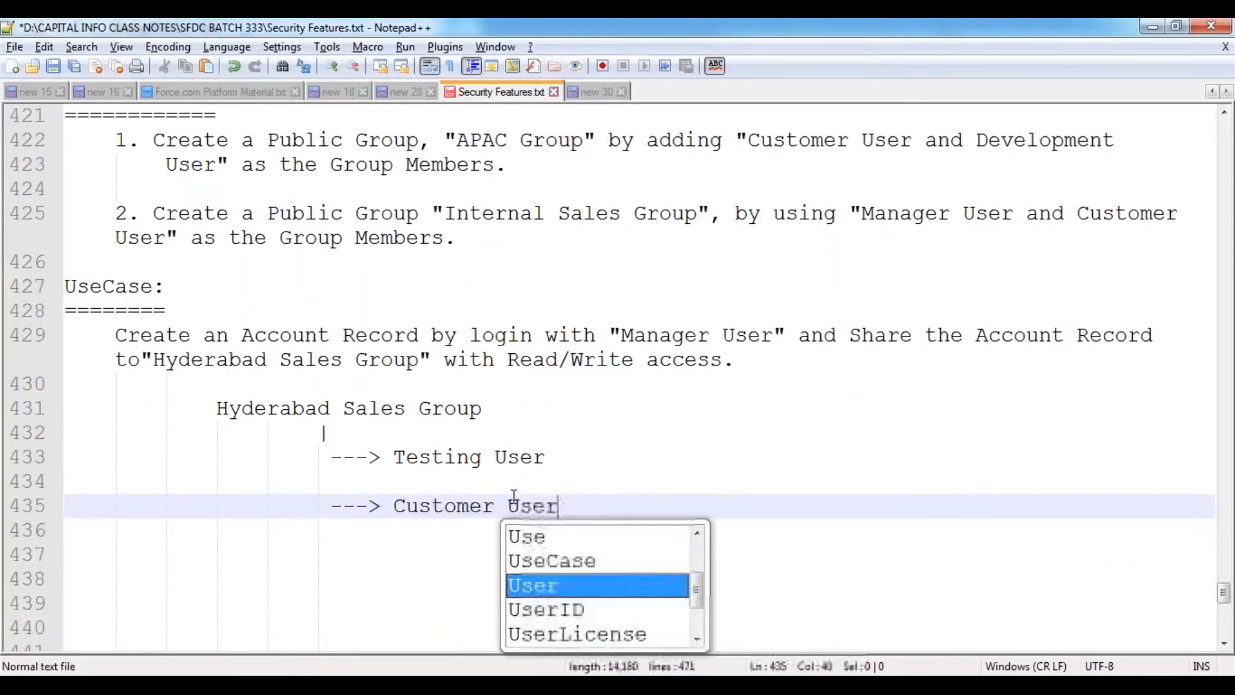
pyautogui.write('/W)')
# - Append (R/W) to Testing User, add '|' connectors, and save the notes
pyautogui.press('Up')
pyautogui.press('Up')
pyautogui.write('(R/')
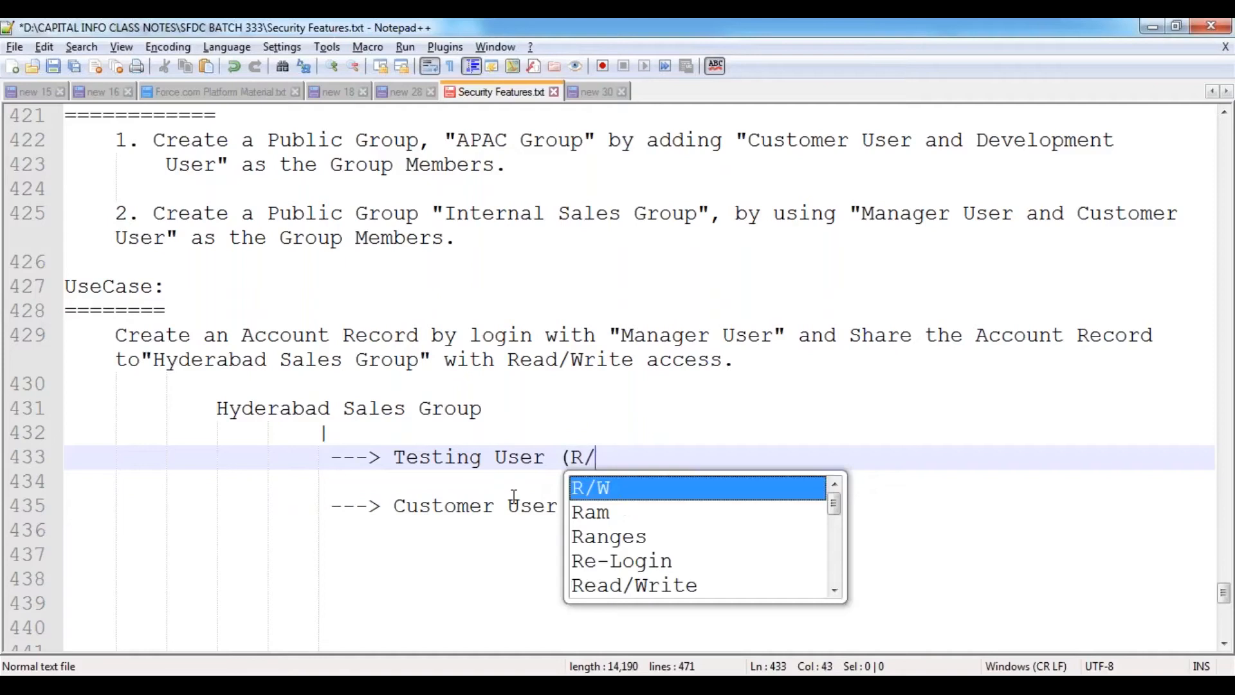
pyautogui.write('W)')
pyautogui.press('Left')
pyautogui.press('Left')
pyautogui.press('Left')
pyautogui.press('Left')
pyautogui.press('Left')
pyautogui.press('Left')
pyautogui.press('Left')
pyautogui.press('Left')
pyautogui.press('Left')
pyautogui.press('Left')
pyautogui.press('Left')
pyautogui.press('Left')
pyautogui.press('Left')
pyautogui.press('Left')
pyautogui.press('Left')
pyautogui.press('Left')
pyautogui.press('Left')
pyautogui.press('Left')
pyautogui.press('Left')
pyautogui.press('Left')
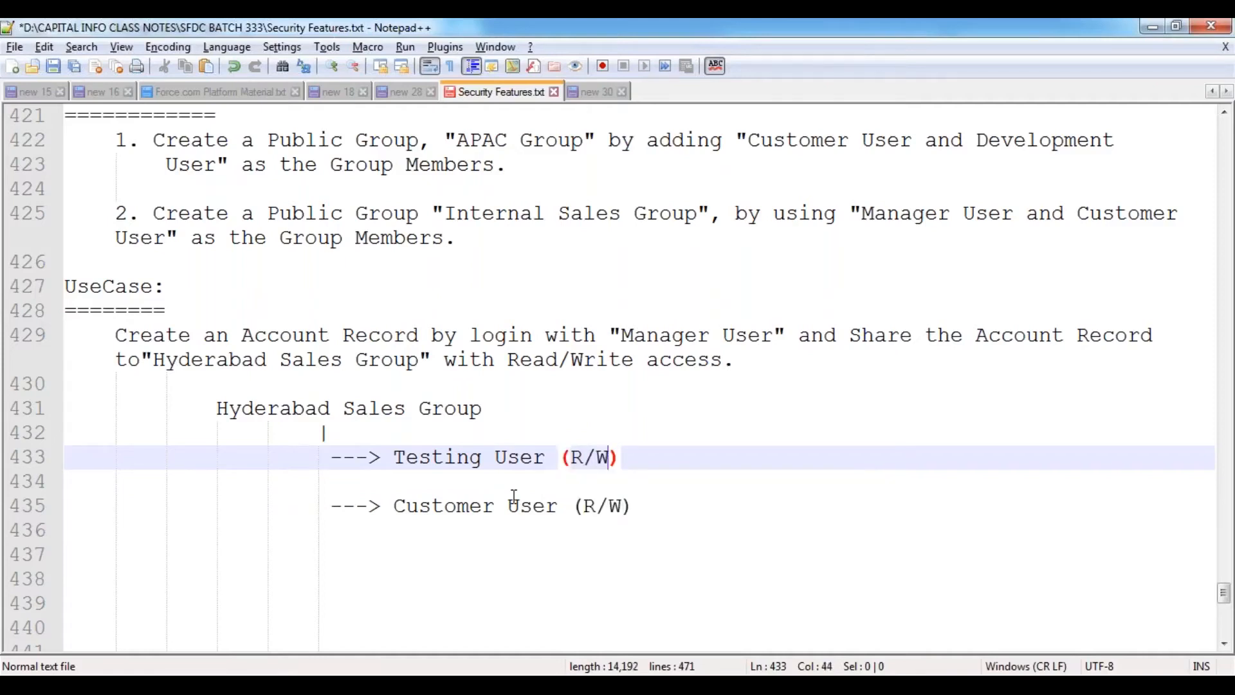
pyautogui.press('Left')
pyautogui.press('Left')
pyautogui.write('|')
pyautogui.press('Down')
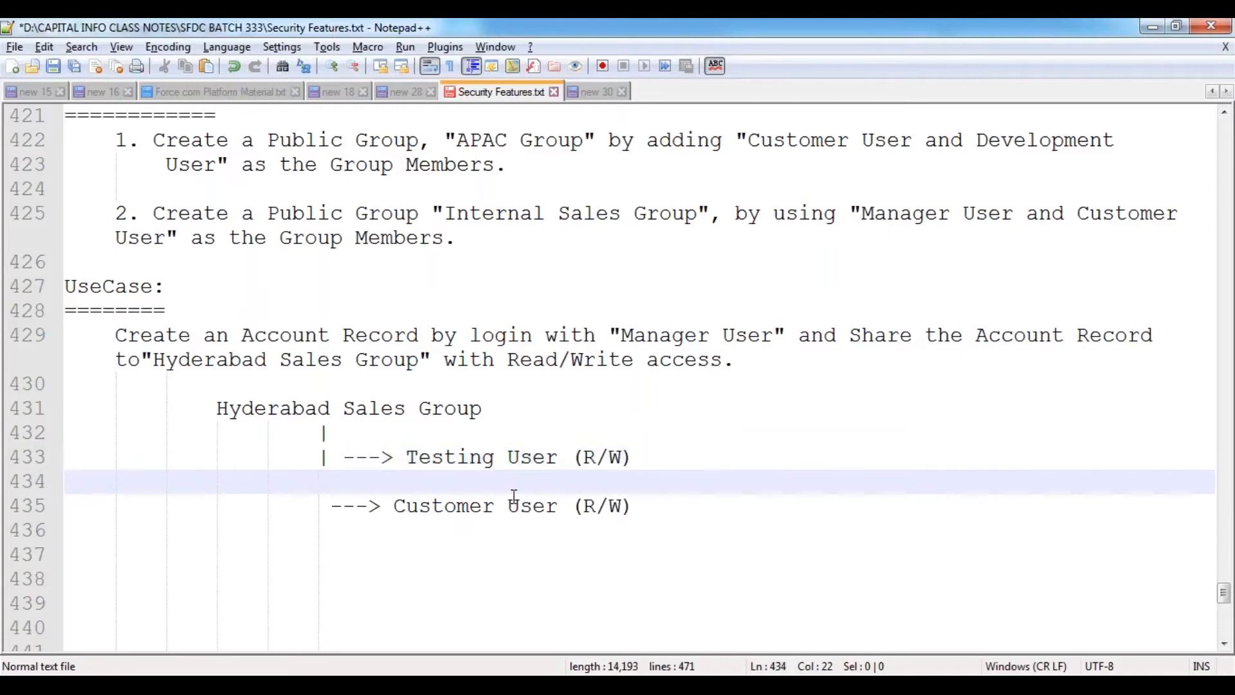
pyautogui.write('|')
pyautogui.press('Down')
pyautogui.press('Down')
pyautogui.press('Down')
pyautogui.press('Down')
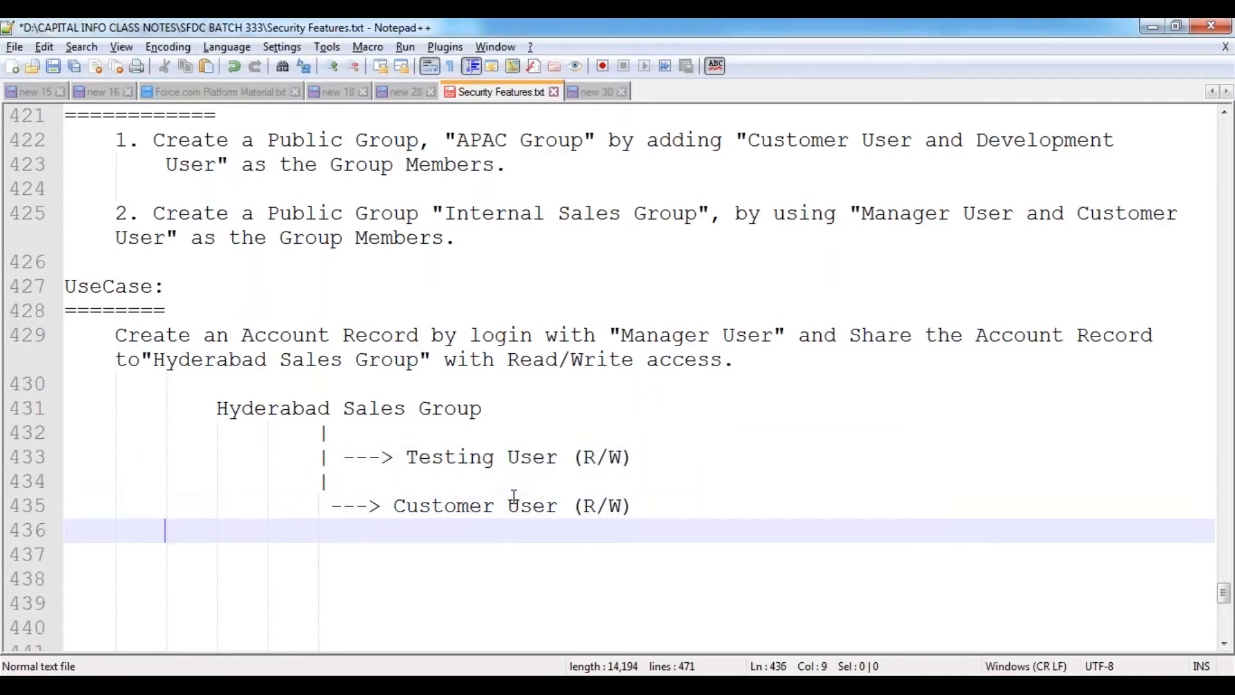
pyautogui.hotkey('ctrl', 's')
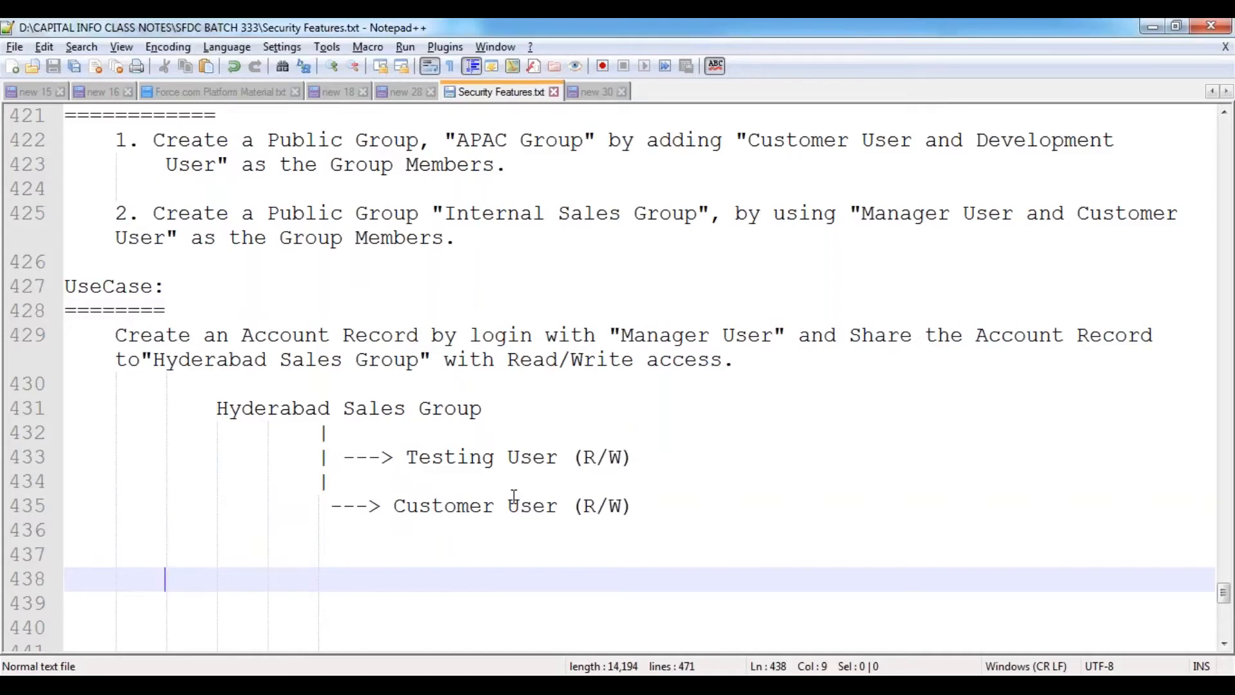
# - Select 'Manager User' in the use case sentence and return to Salesforce Public Groups
pyautogui.click(395, 358)
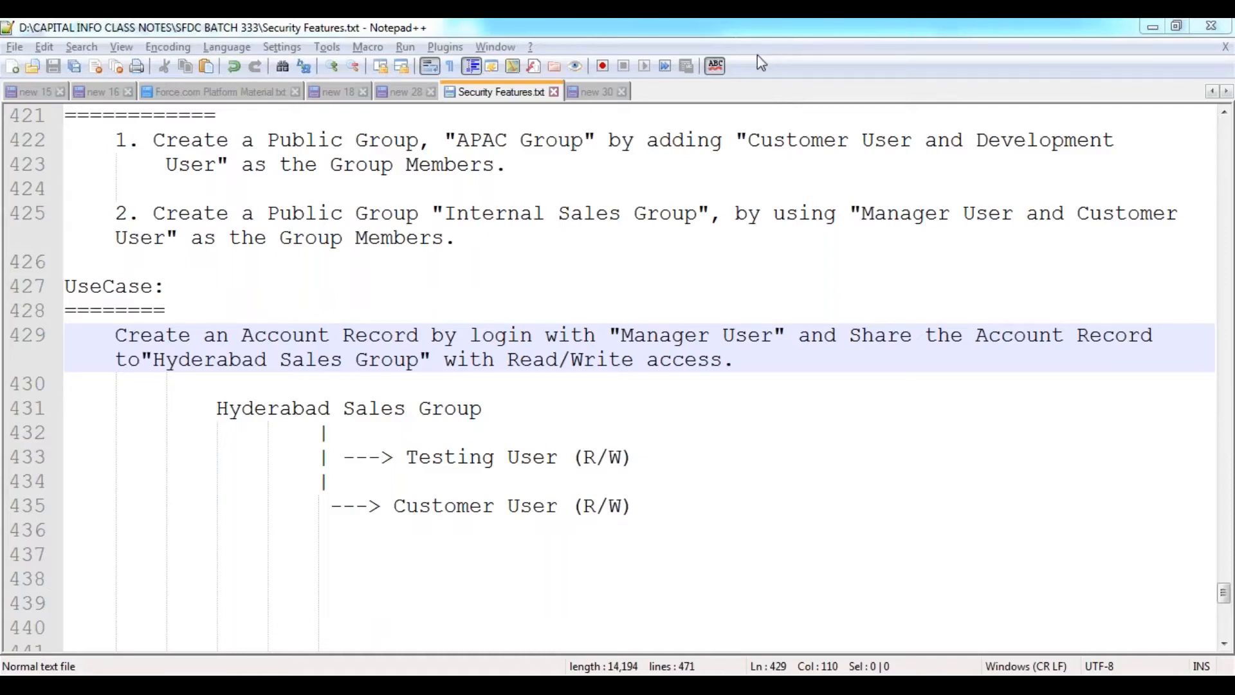
pyautogui.click(381, 335)
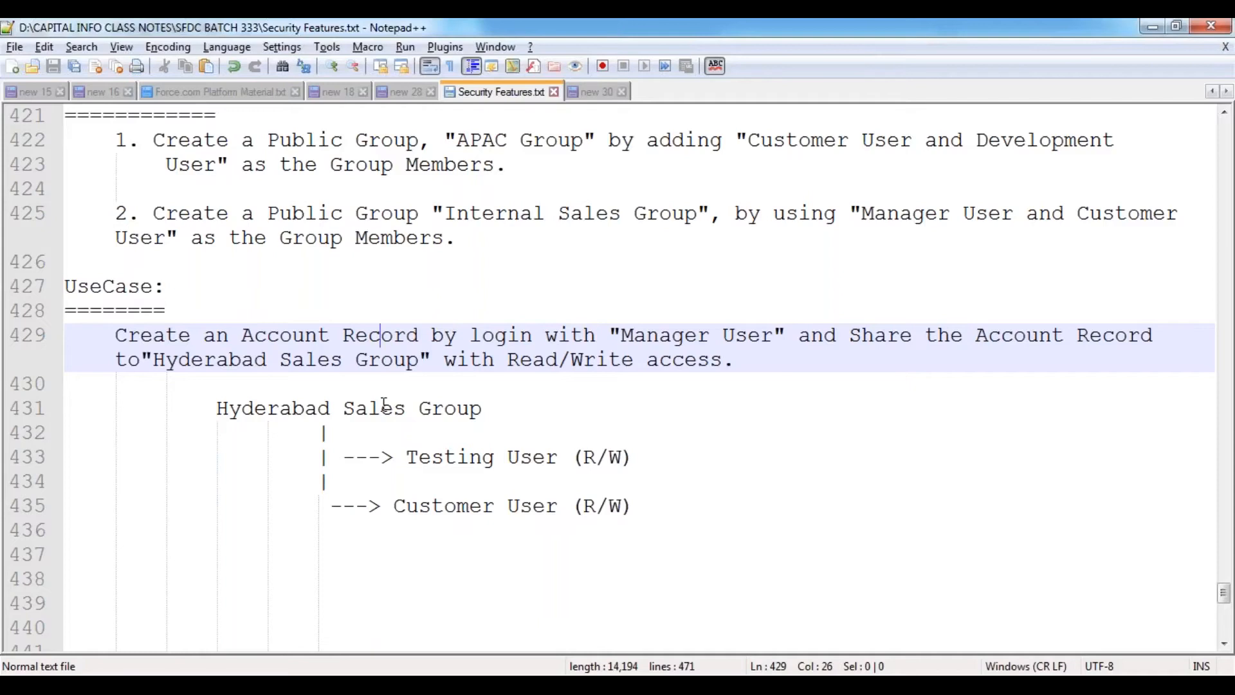
pyautogui.moveTo(621, 335); pyautogui.dragTo(773, 335)
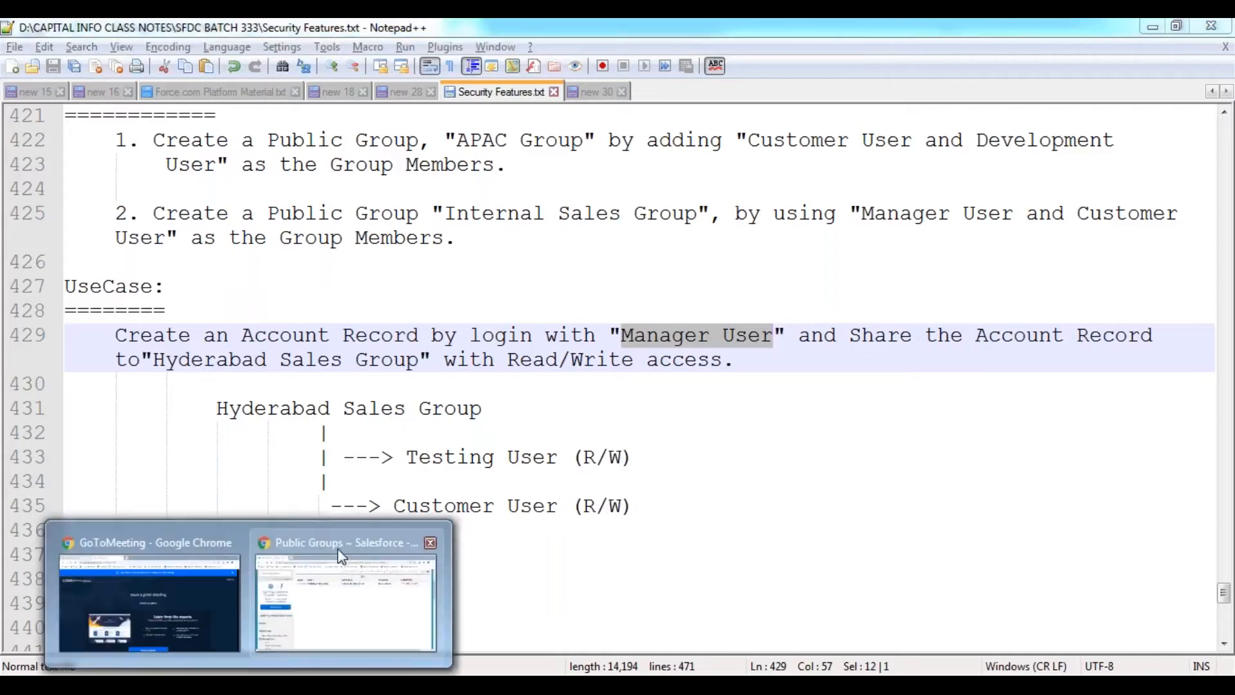
pyautogui.click(303, 634)
# - Log in as Manager User from the All Users list and start a new account on the Accounts tab
pyautogui.scroll(-8, 154, 487)
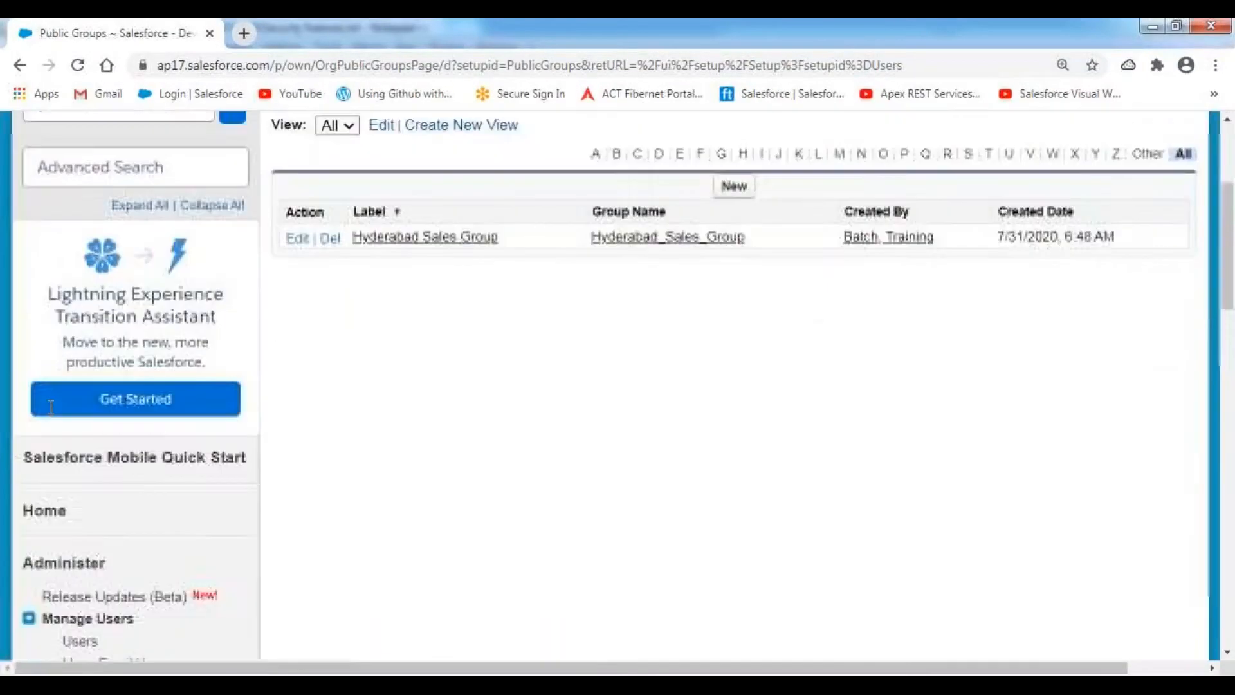
pyautogui.click(81, 346)
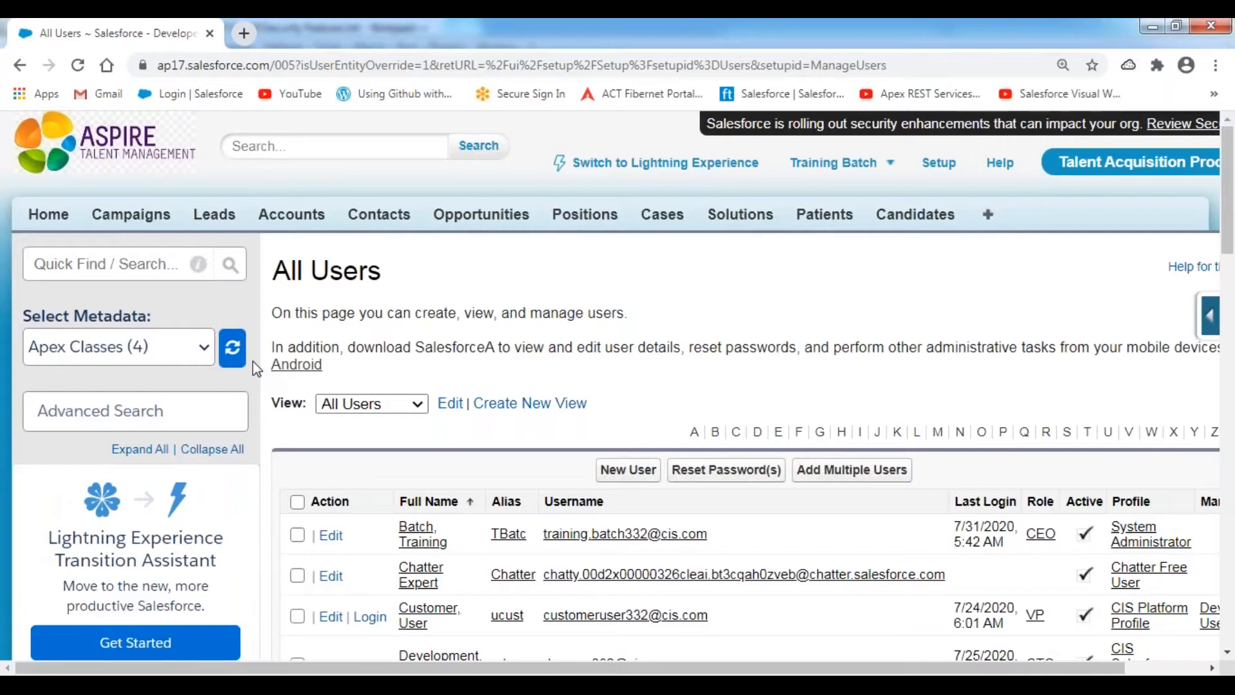
pyautogui.scroll(-5, 527, 373)
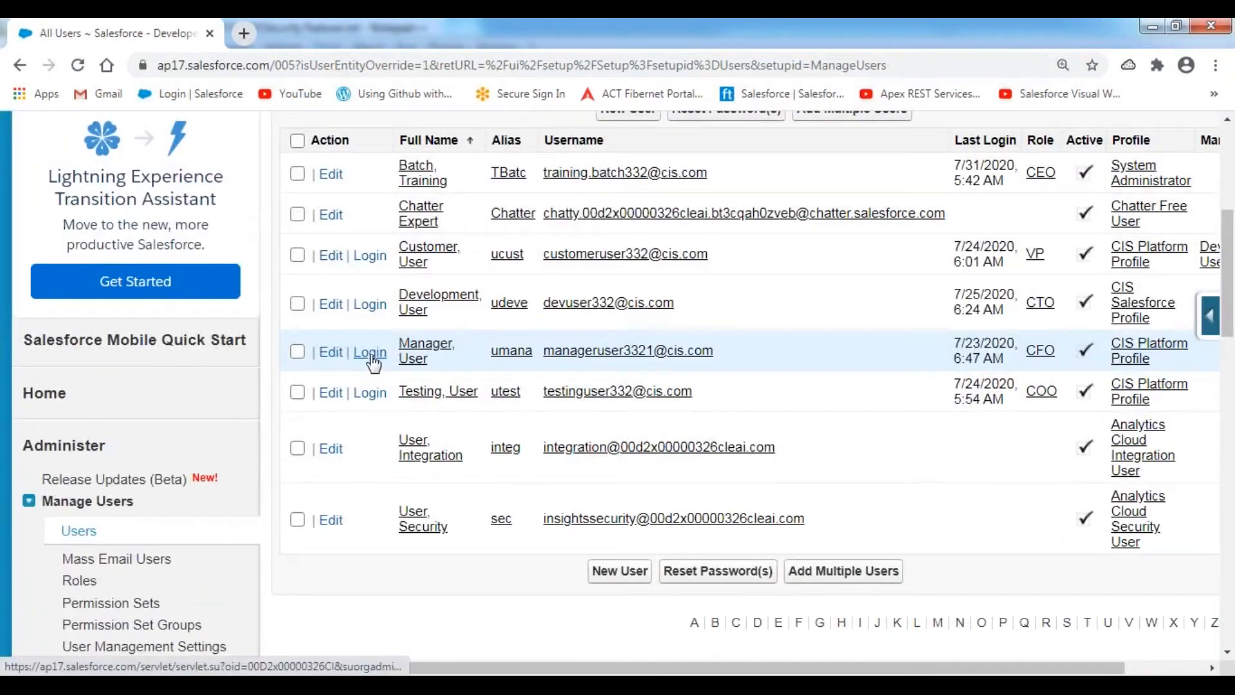
pyautogui.click(370, 352)
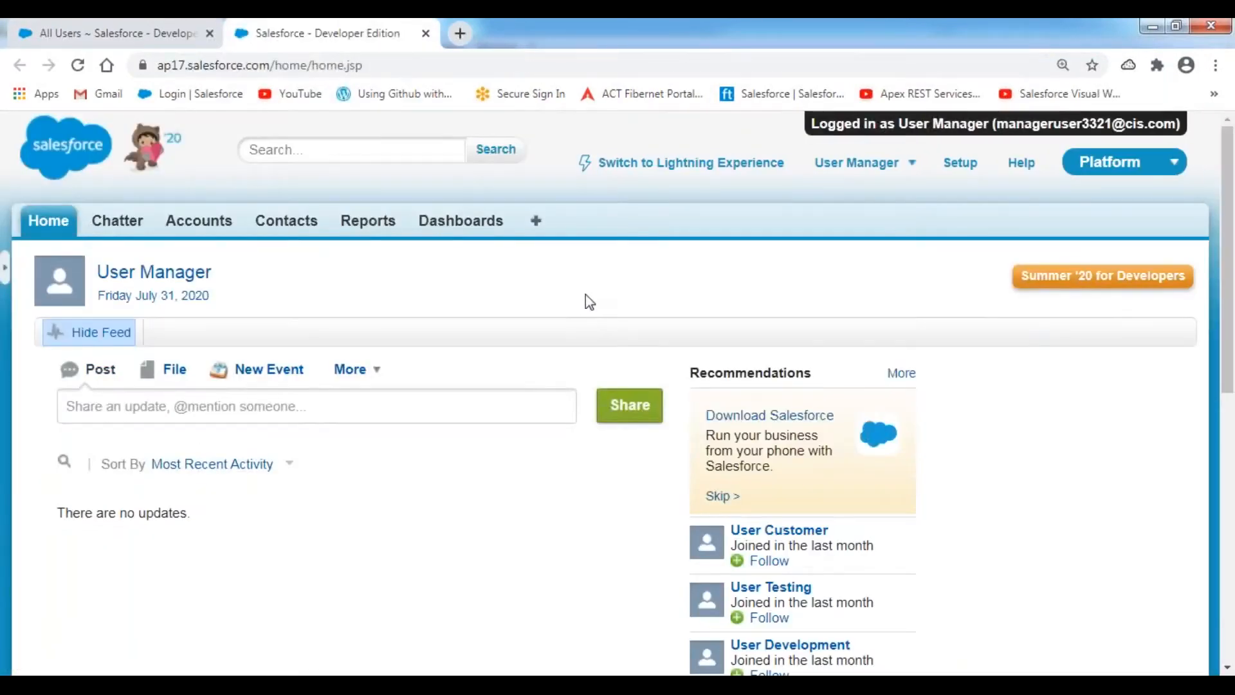
pyautogui.click(199, 222)
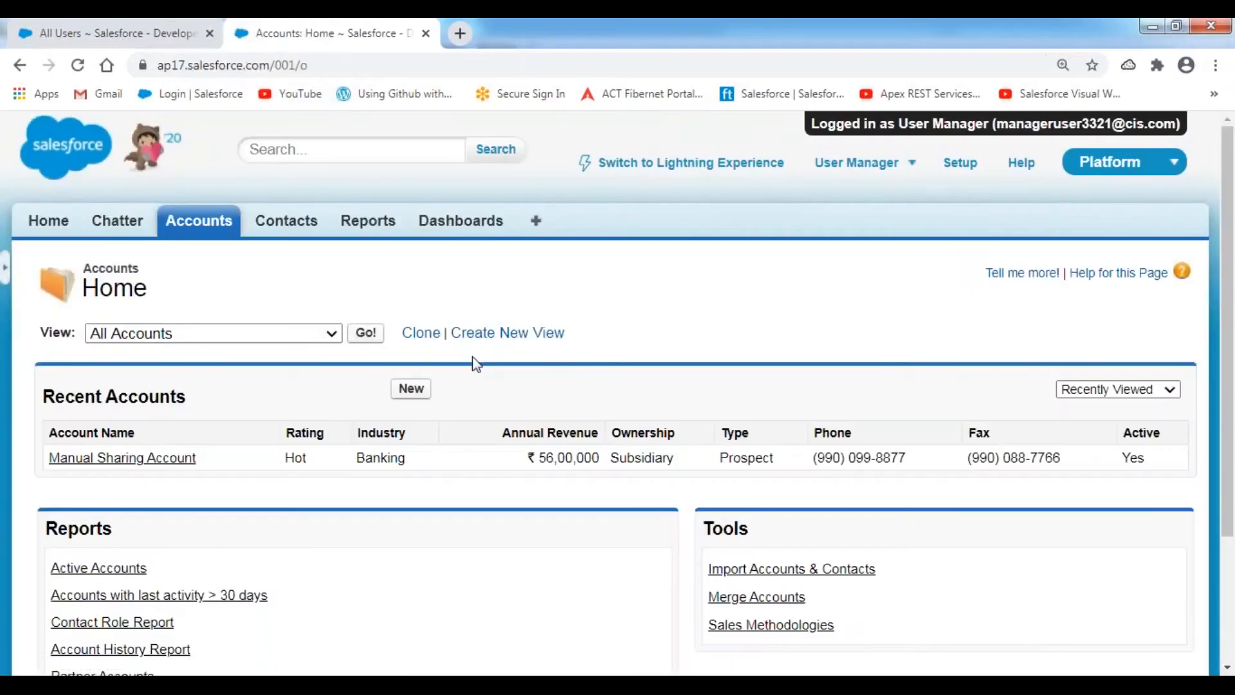
pyautogui.scroll(-1, 473, 357)
pyautogui.scroll(-3, 476, 364)
pyautogui.click(411, 219)
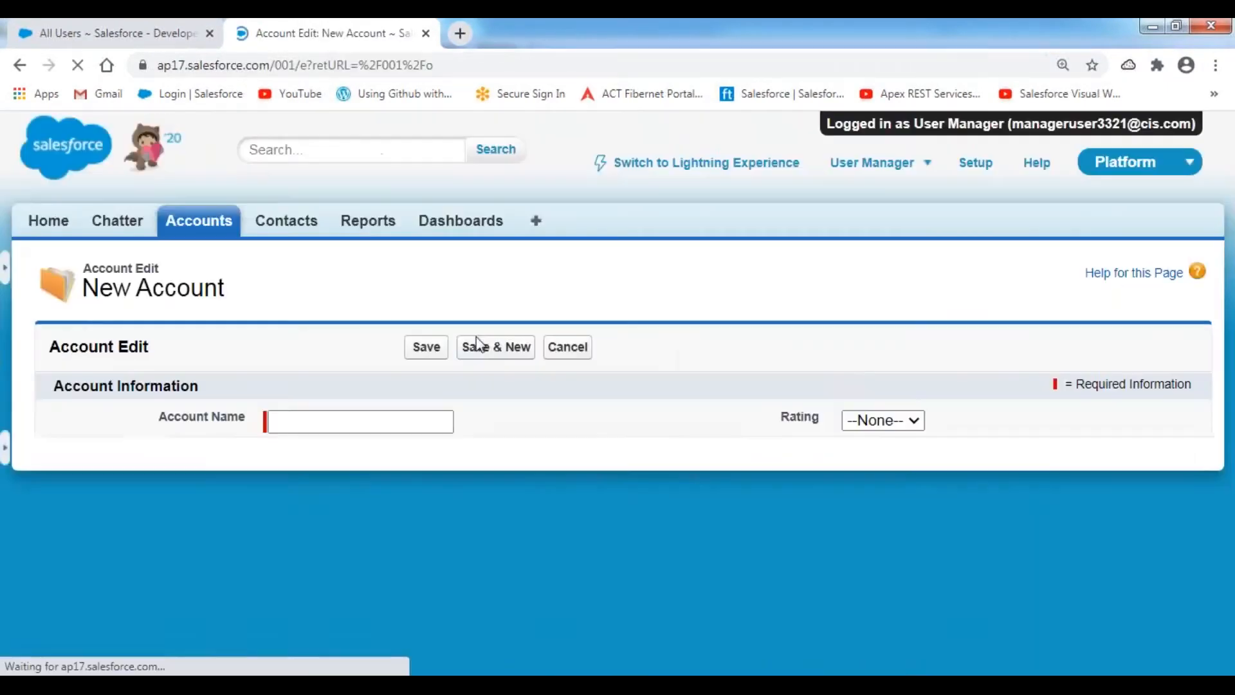
# - Name the account 'Public Group Testing Account': Customer - Direct, Finance, revenue 3400000, rating Hot
pyautogui.scroll(-3, 323, 244)
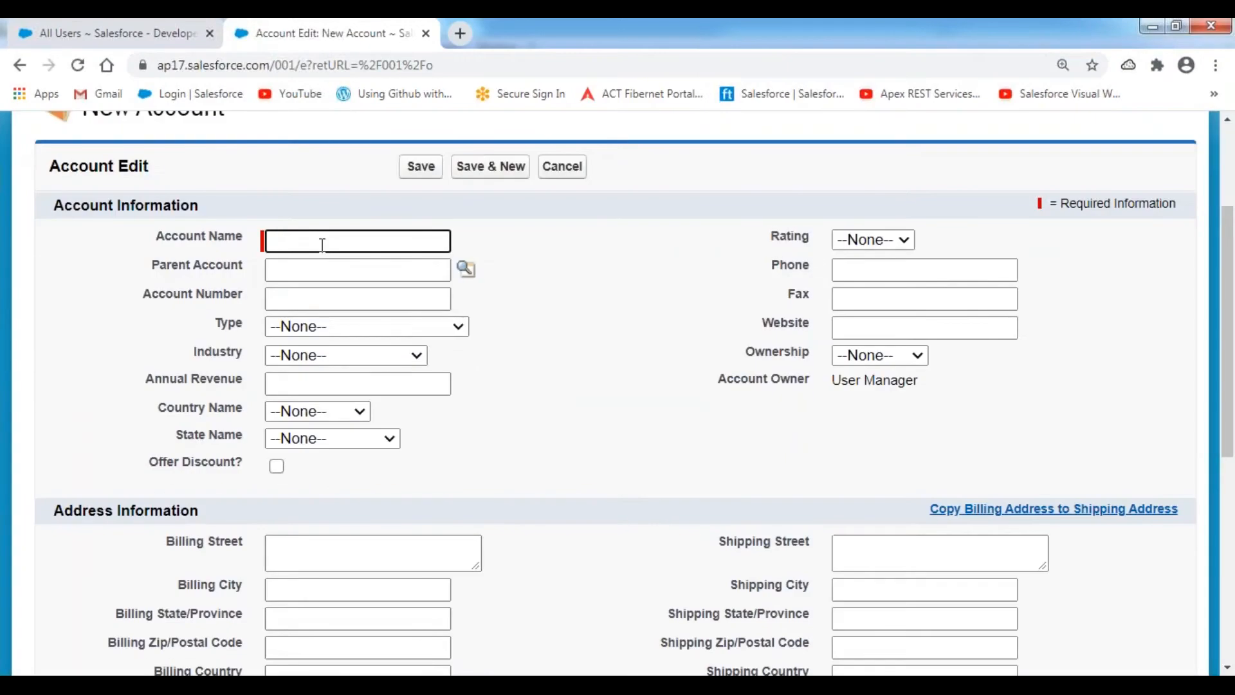
pyautogui.write('Pub')
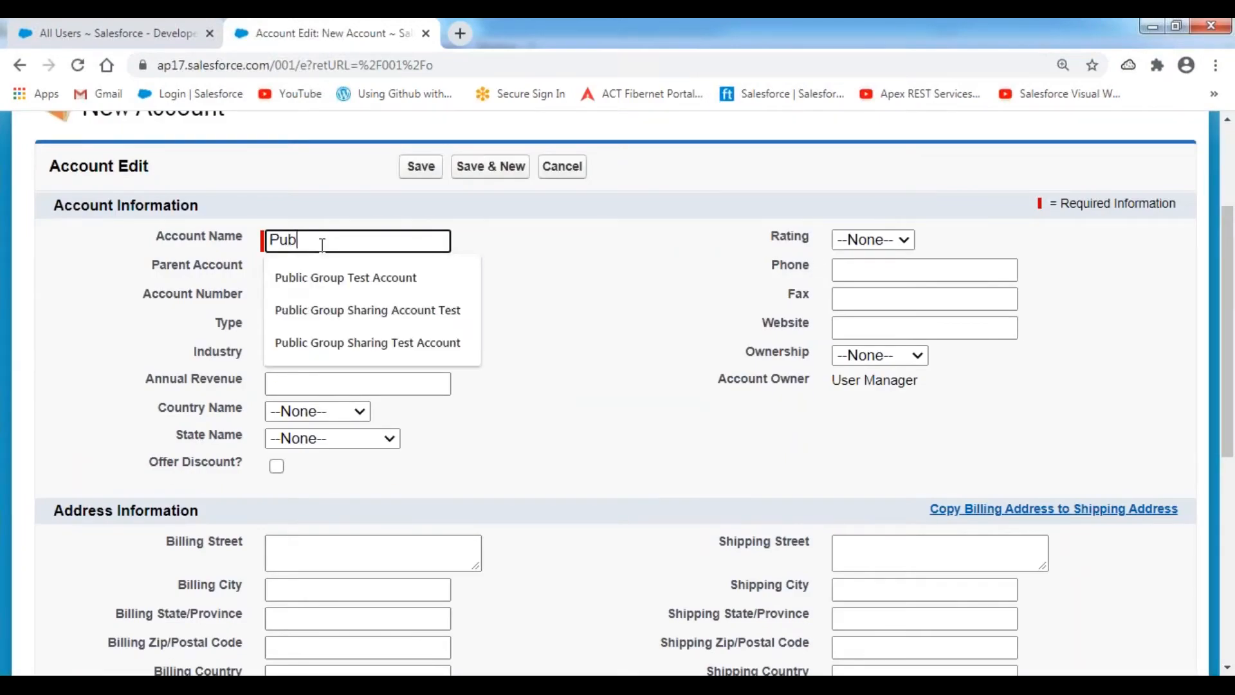
pyautogui.write('lic Group Testing Account')
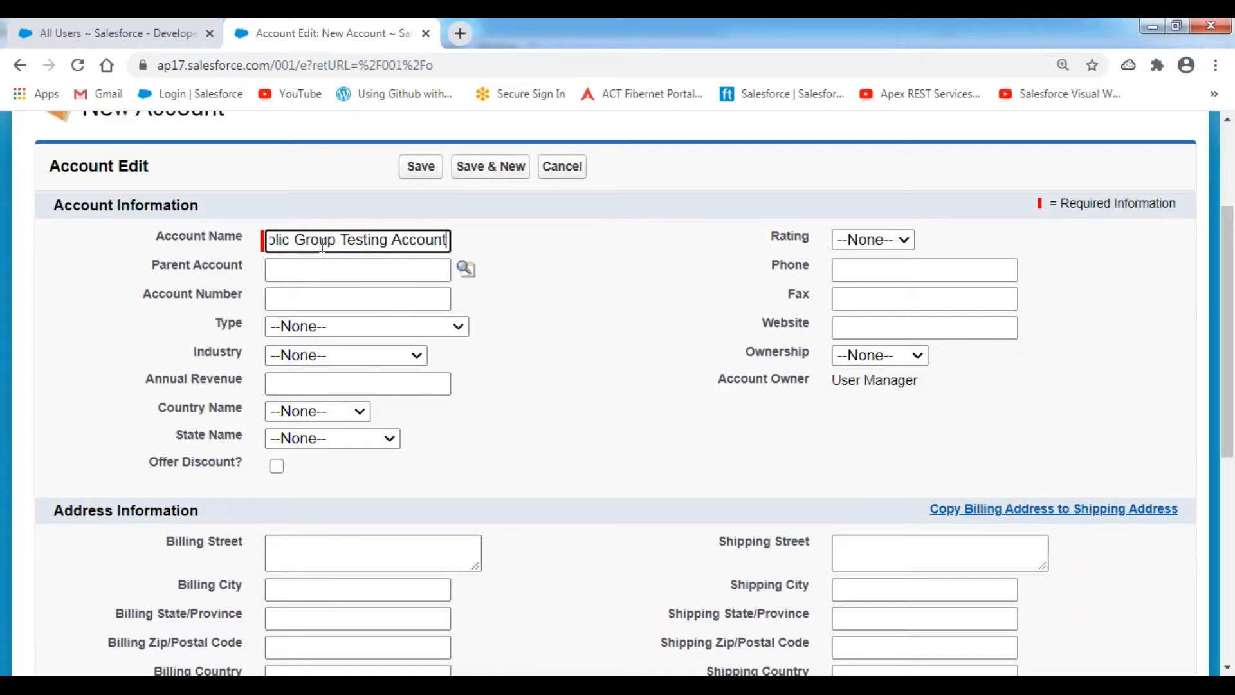
pyautogui.click(559, 348)
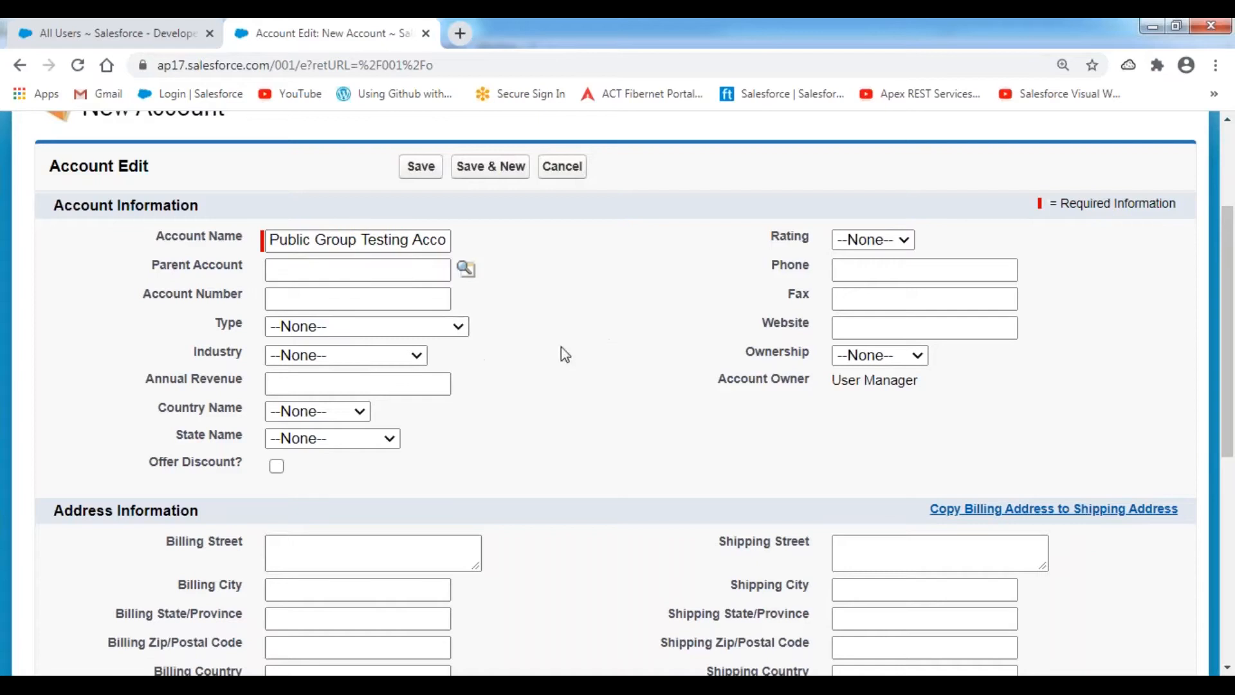
pyautogui.click(360, 329)
pyautogui.click(342, 384)
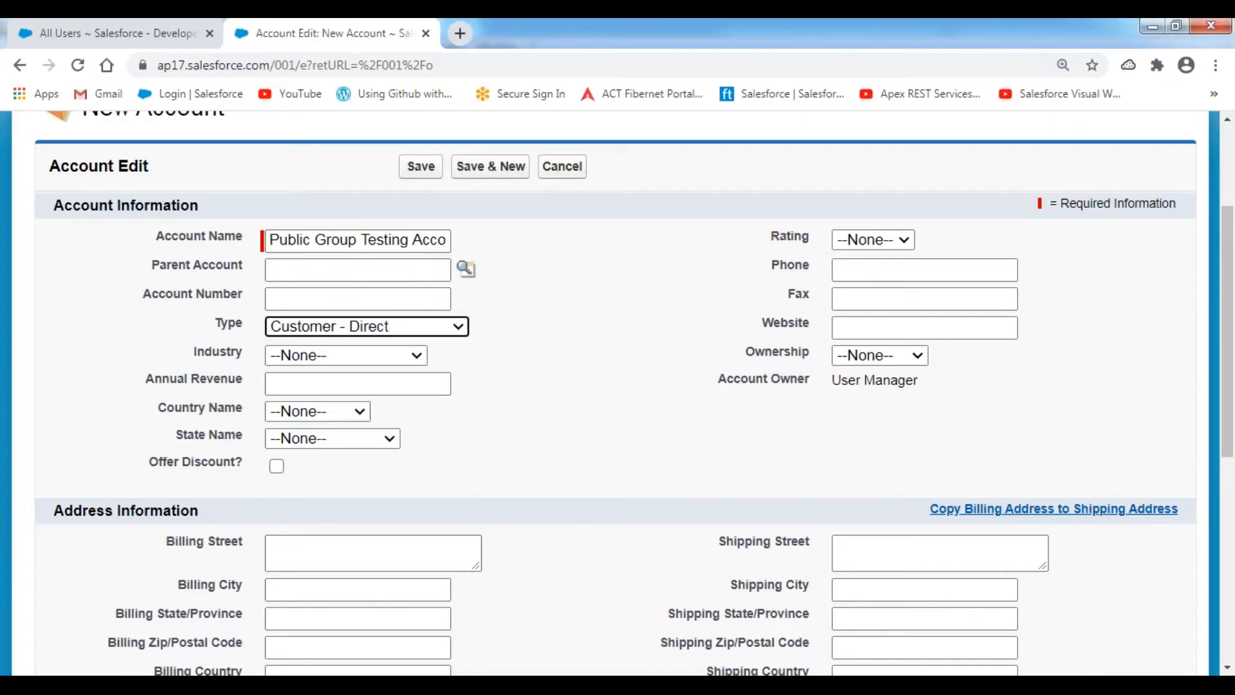
pyautogui.click(352, 357)
pyautogui.scroll(-1, 341, 308)
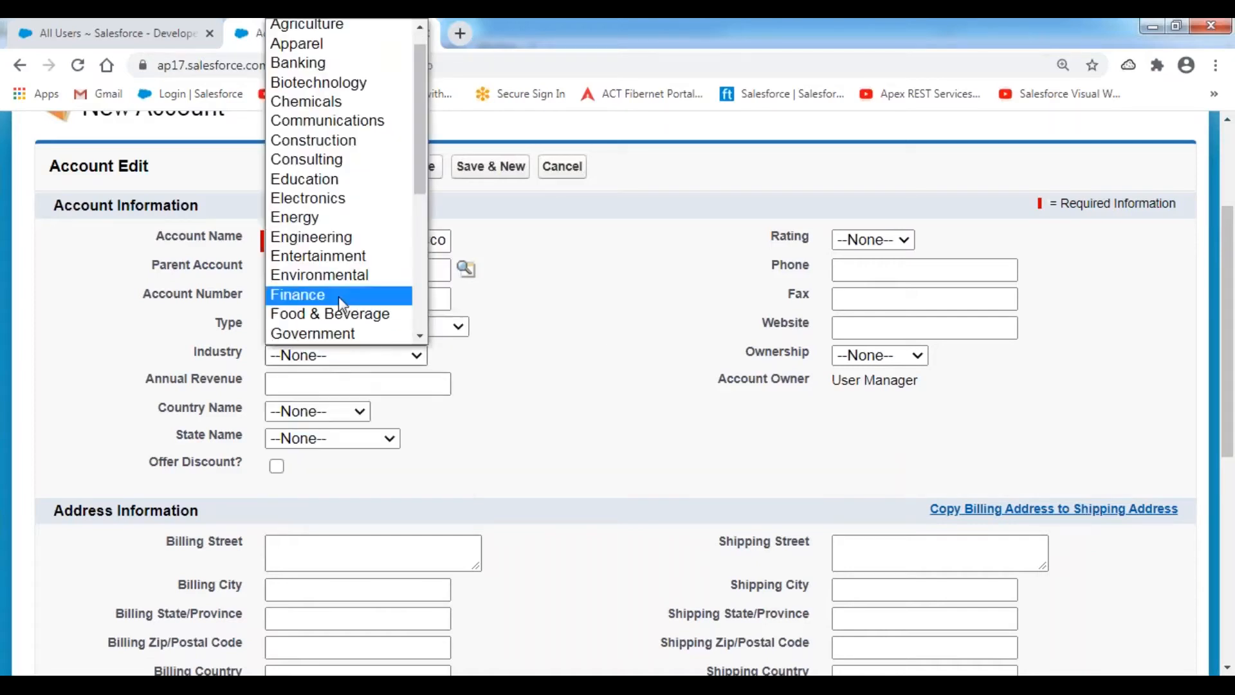
pyautogui.click(338, 295)
pyautogui.click(320, 383)
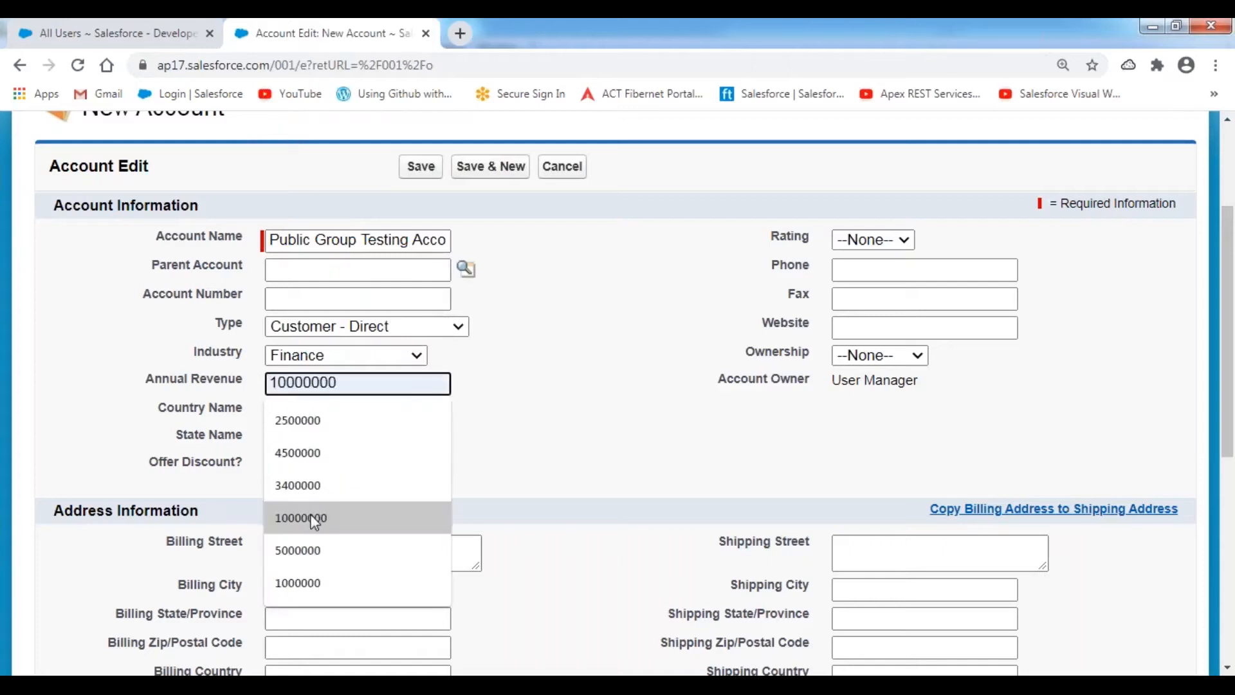
pyautogui.click(314, 486)
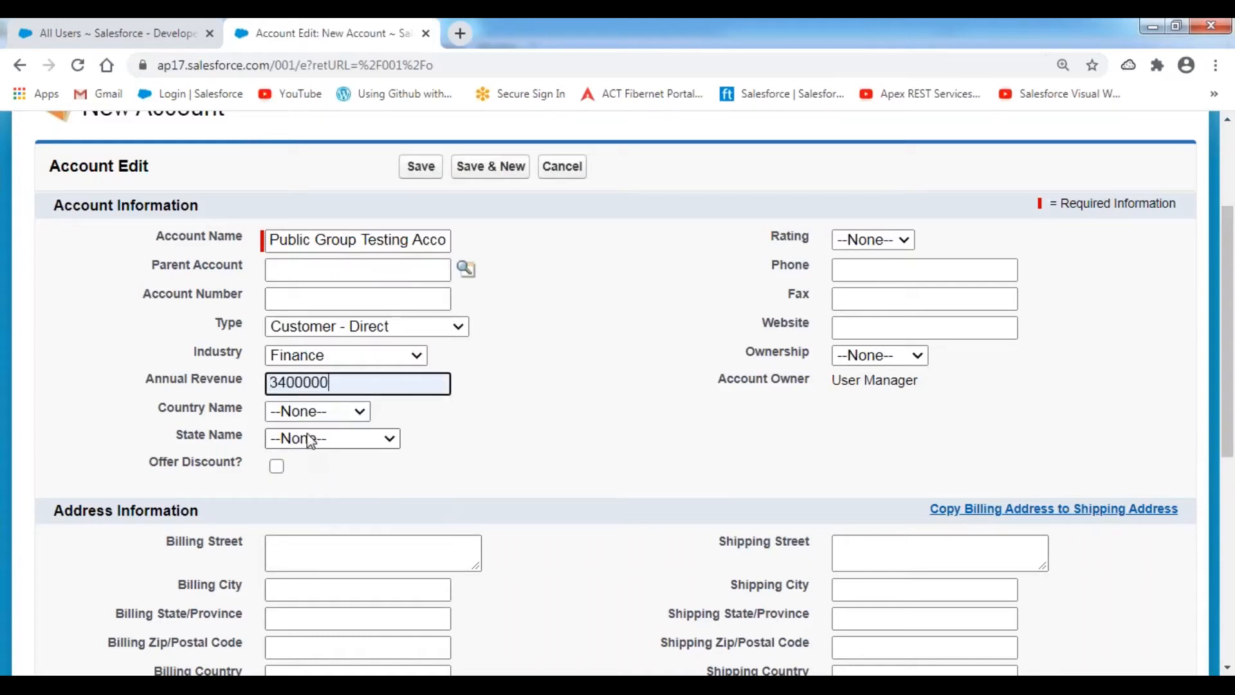
pyautogui.click(872, 239)
pyautogui.click(855, 279)
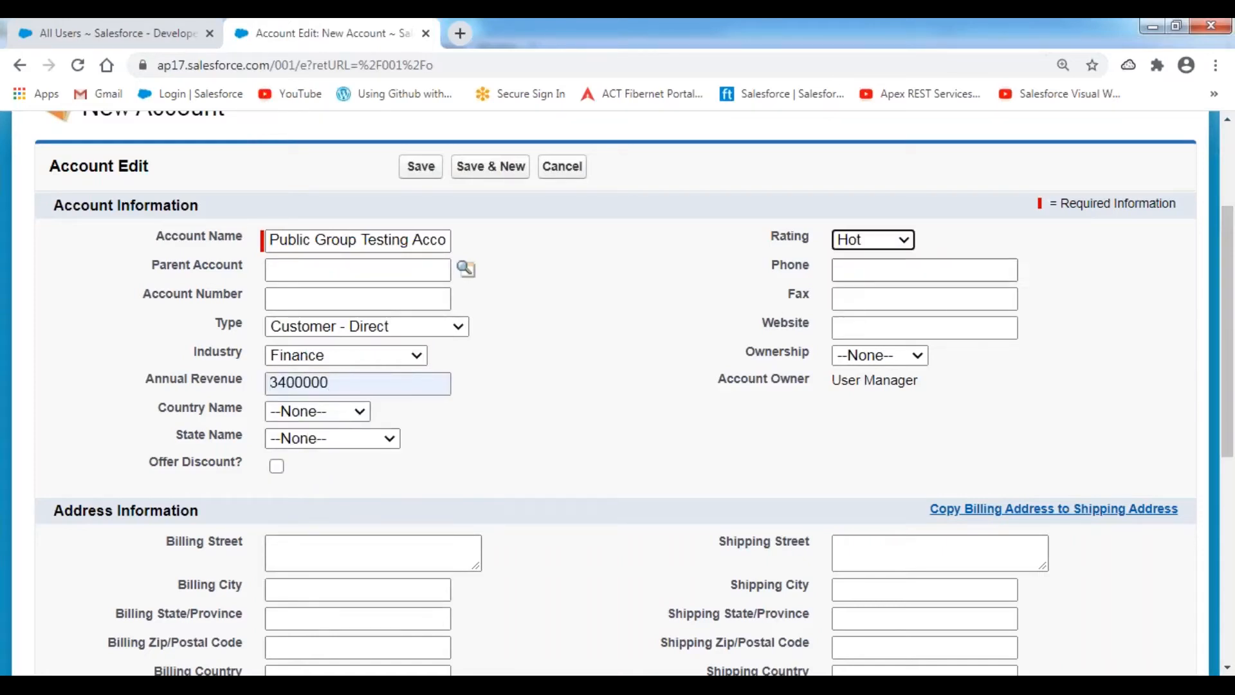
pyautogui.click(870, 268)
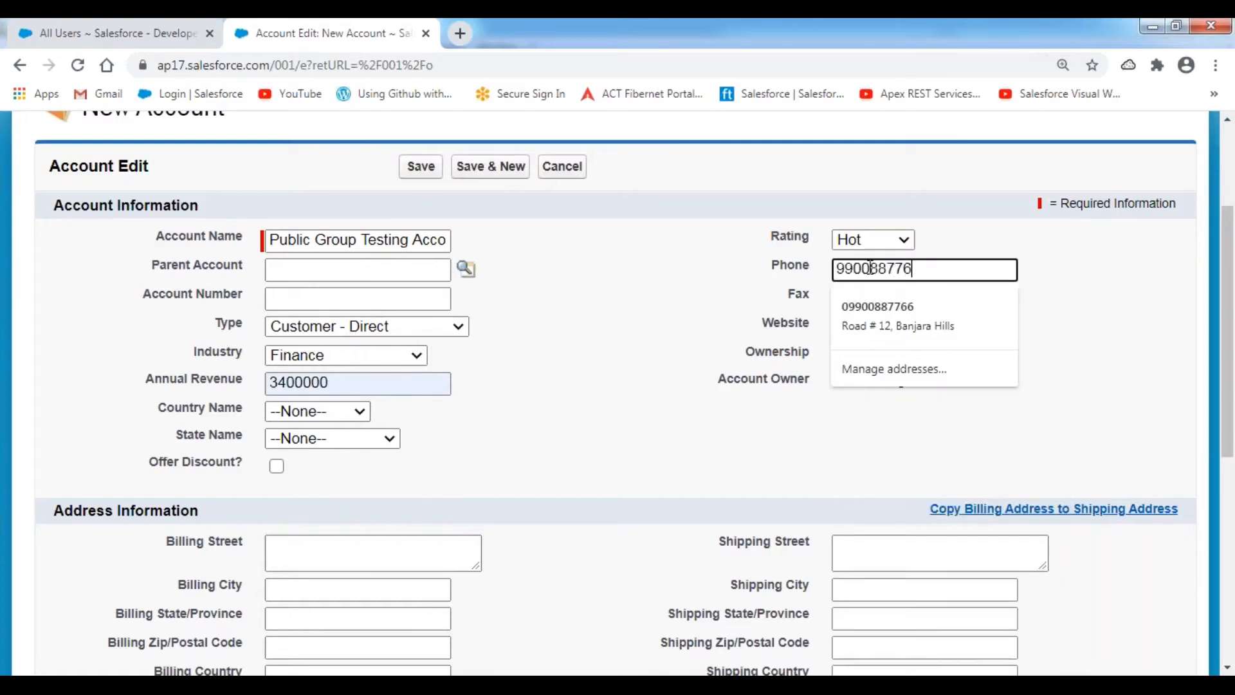
pyautogui.press('Tab')
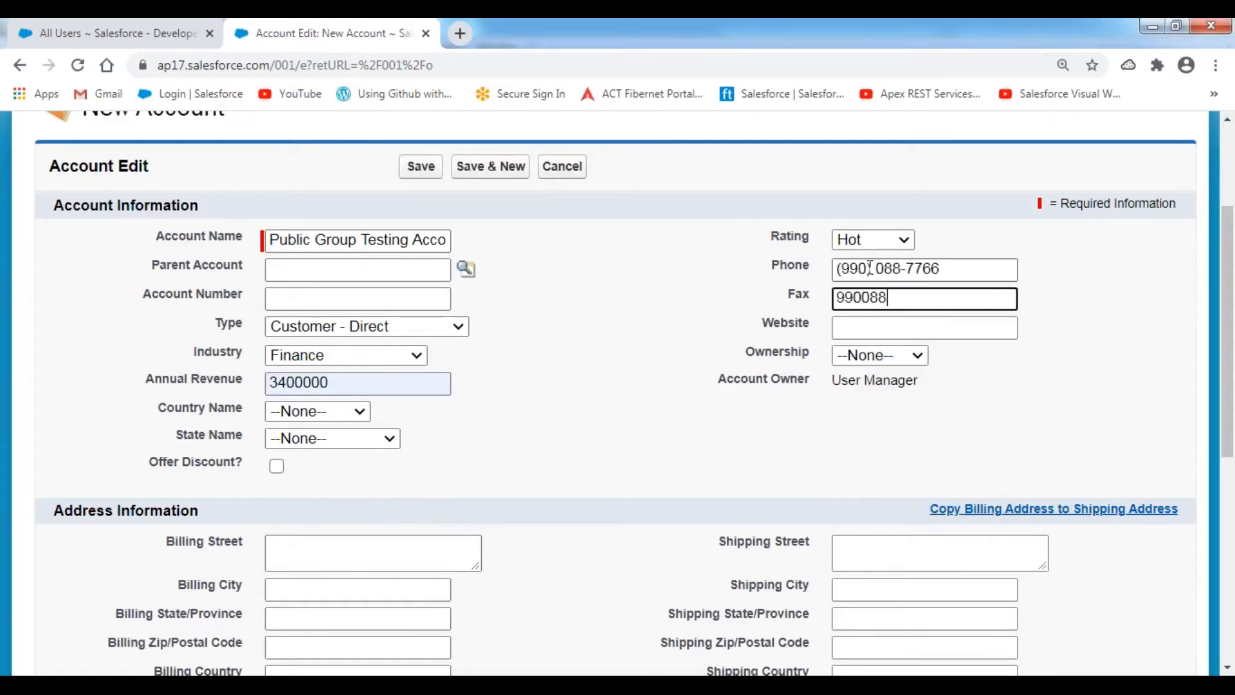
pyautogui.press('Tab')
pyautogui.write('www.')
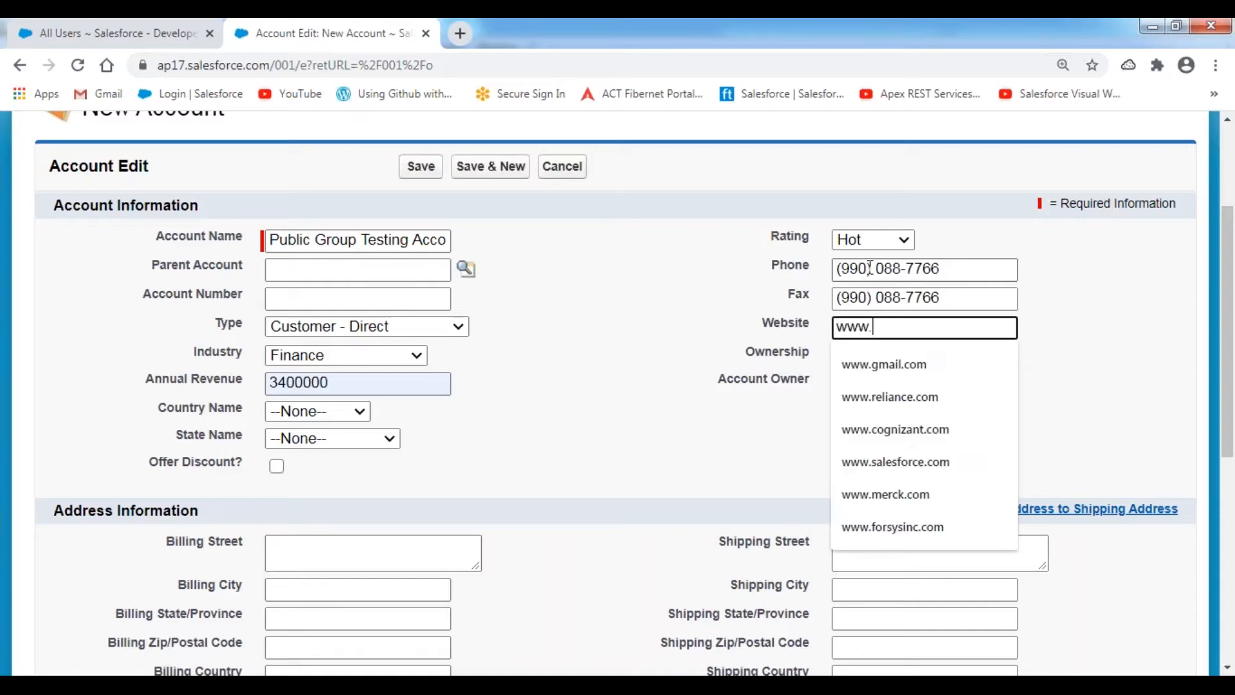
pyautogui.press('Down')
pyautogui.press('Return')
pyautogui.press('Tab')
pyautogui.press('Down')
pyautogui.press('Down')
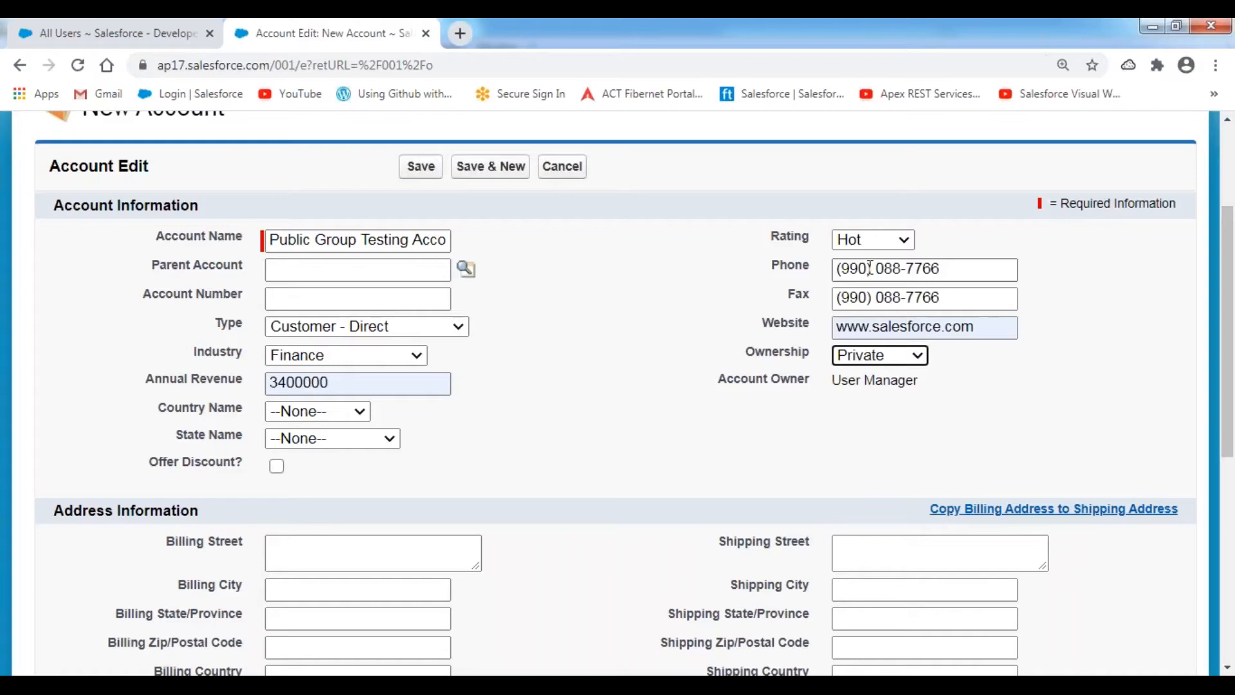
pyautogui.click(647, 389)
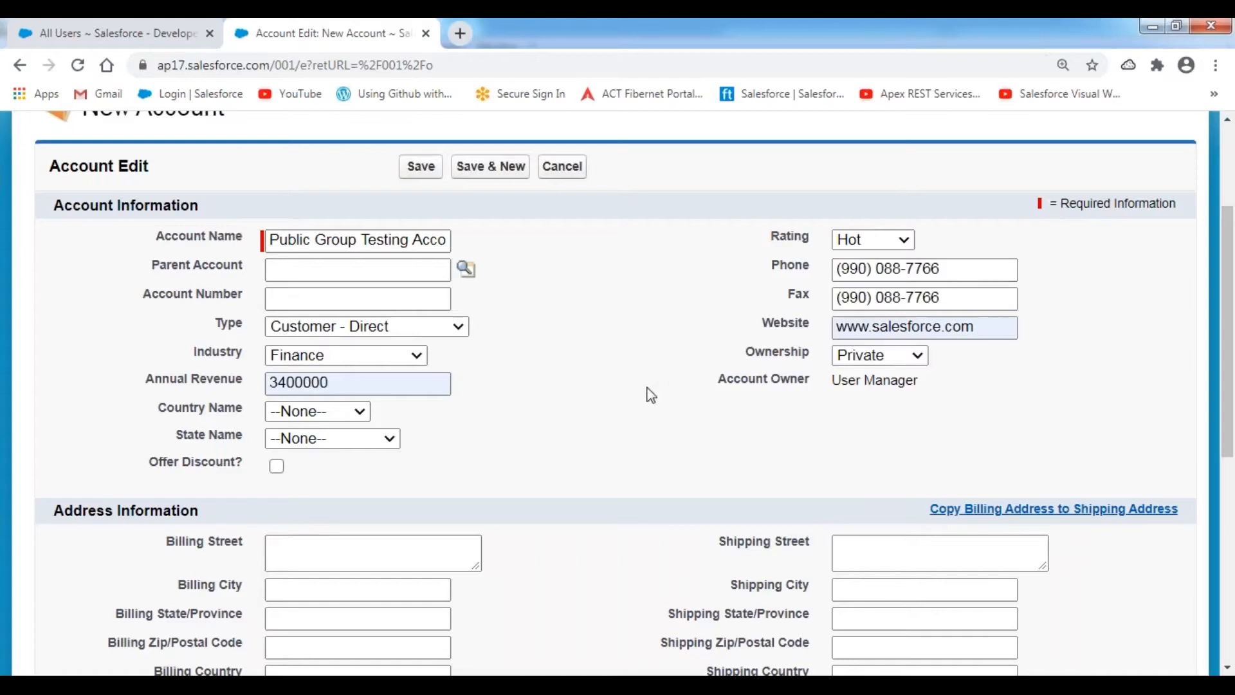
# - Set Customer Priority to High and Active to Yes, then save the account
pyautogui.scroll(-5, 647, 389)
pyautogui.click(328, 424)
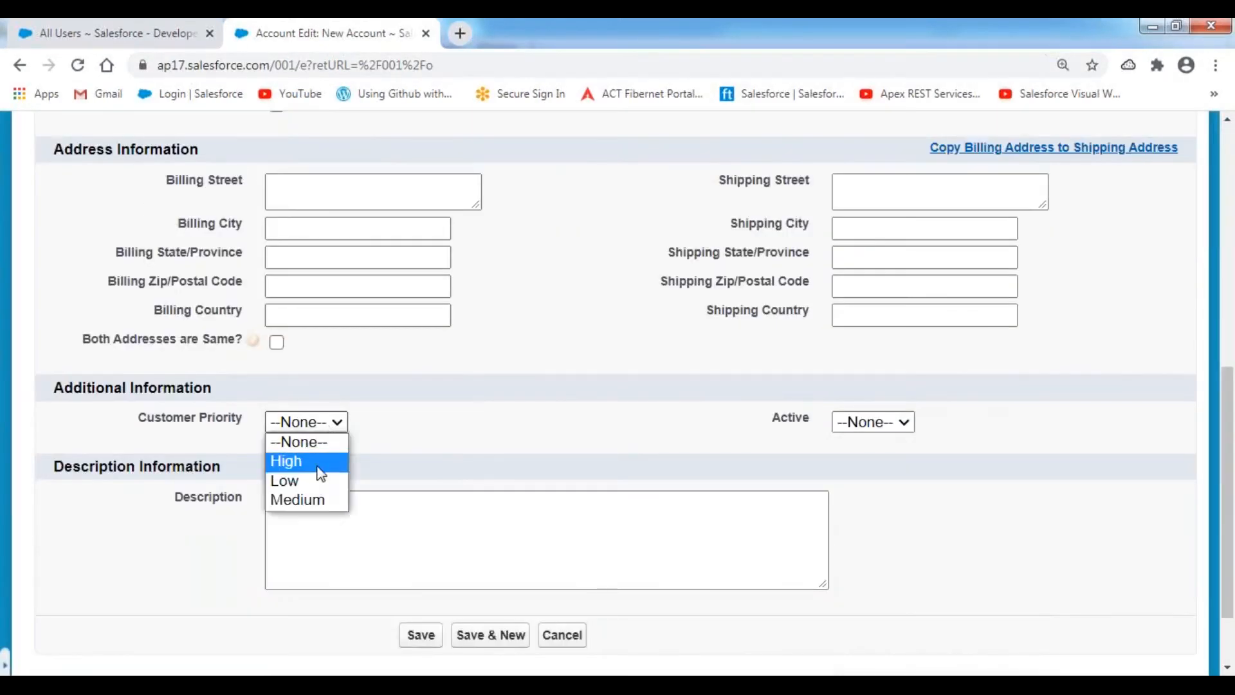
pyautogui.click(321, 472)
pyautogui.click(897, 422)
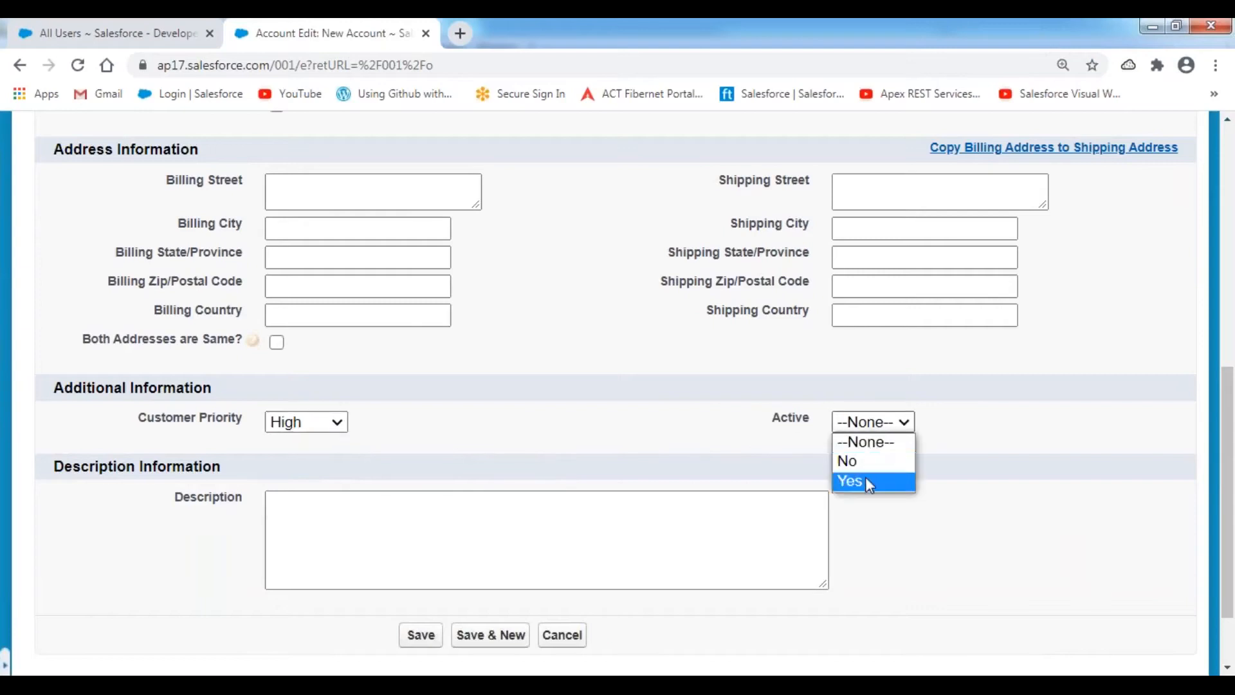
pyautogui.click(862, 481)
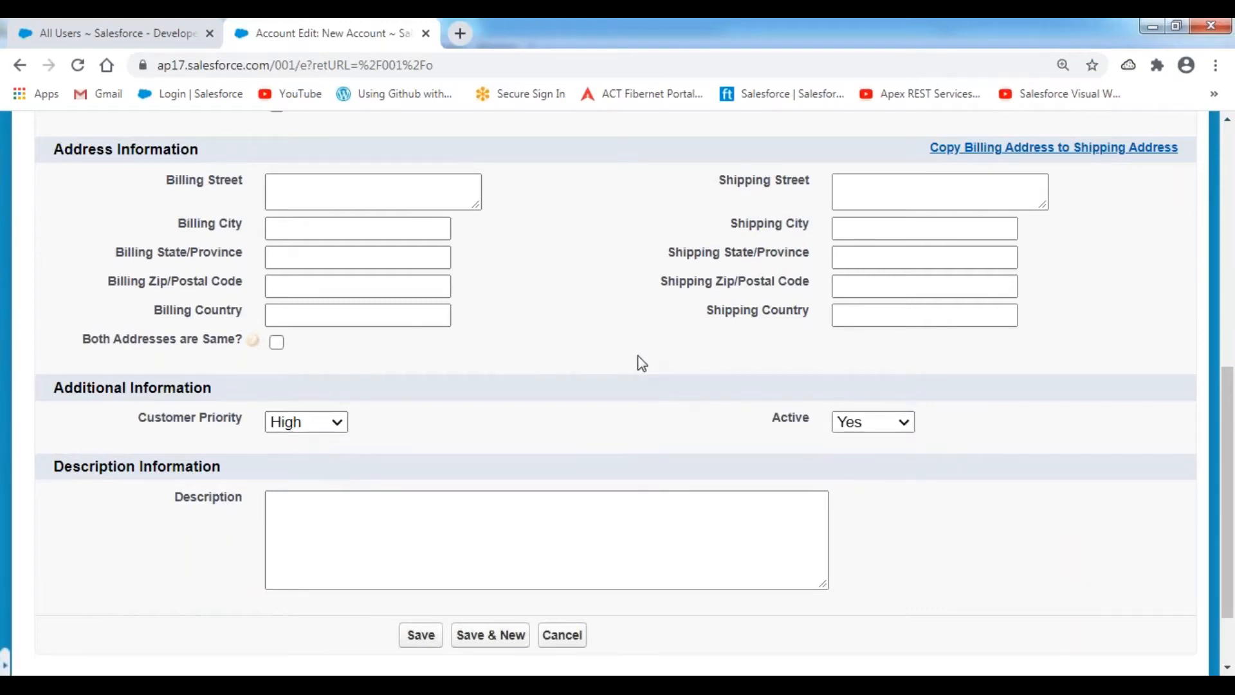
pyautogui.scroll(5, 642, 364)
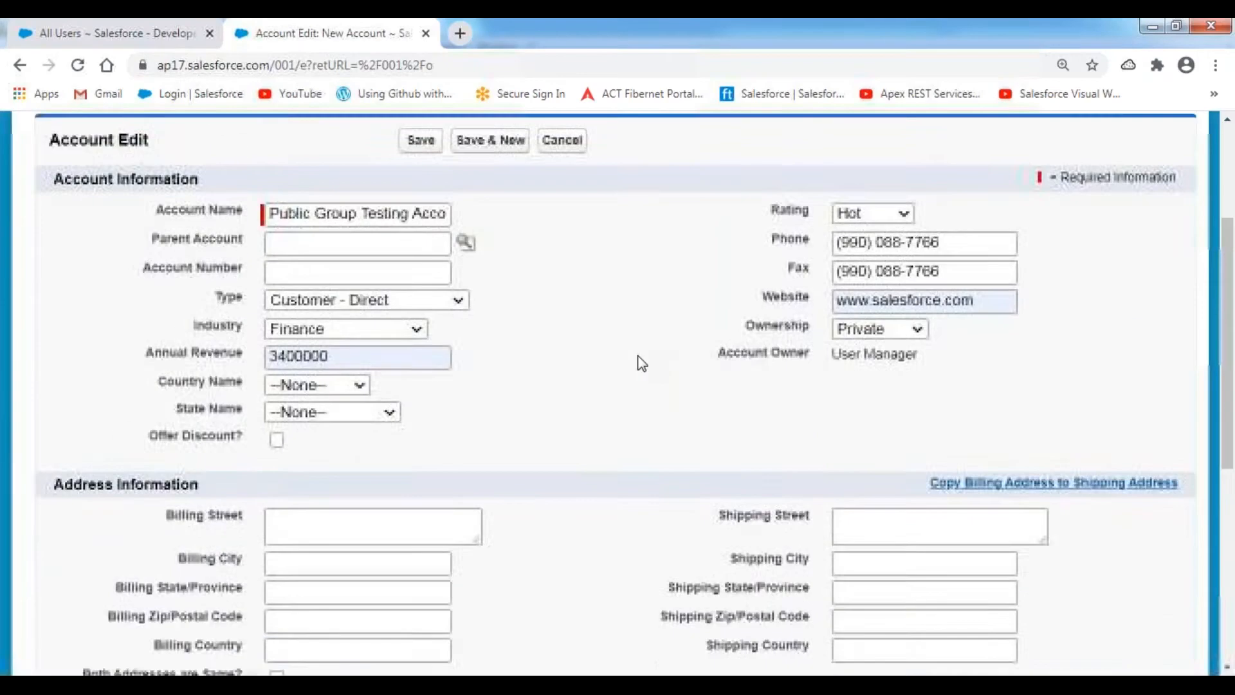
pyautogui.click(421, 257)
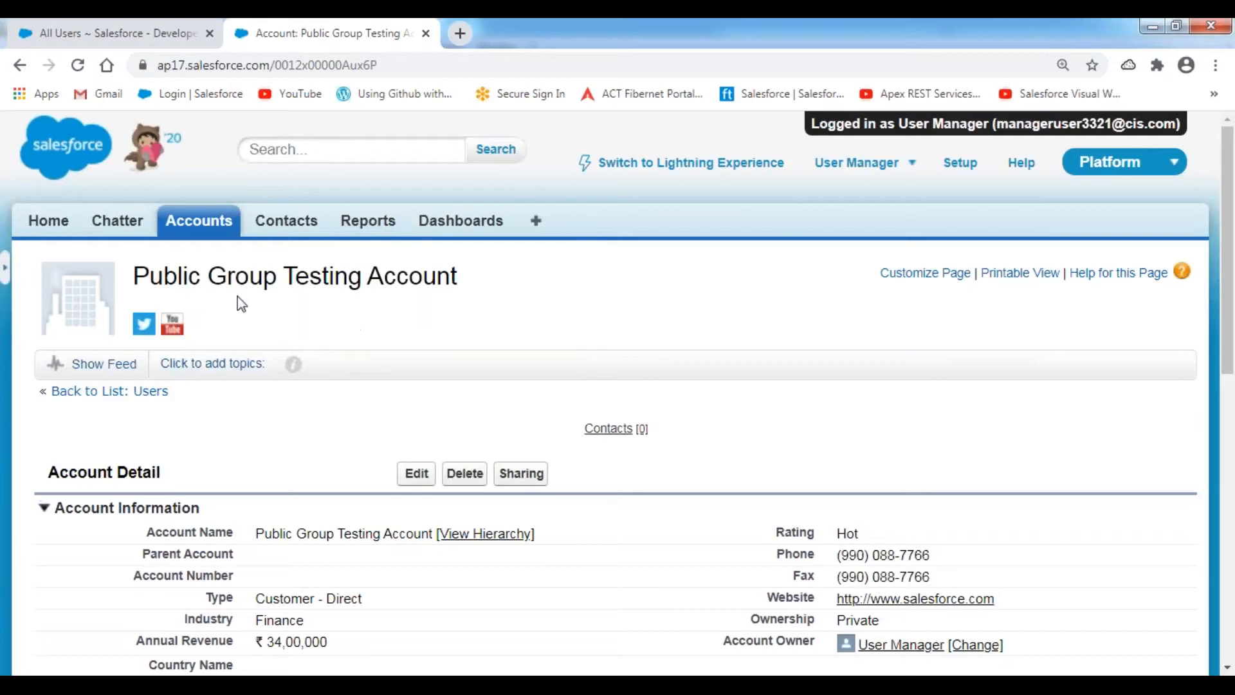
# - Open the account's Sharing details and review the use case sentence in the notes
pyautogui.click(515, 471)
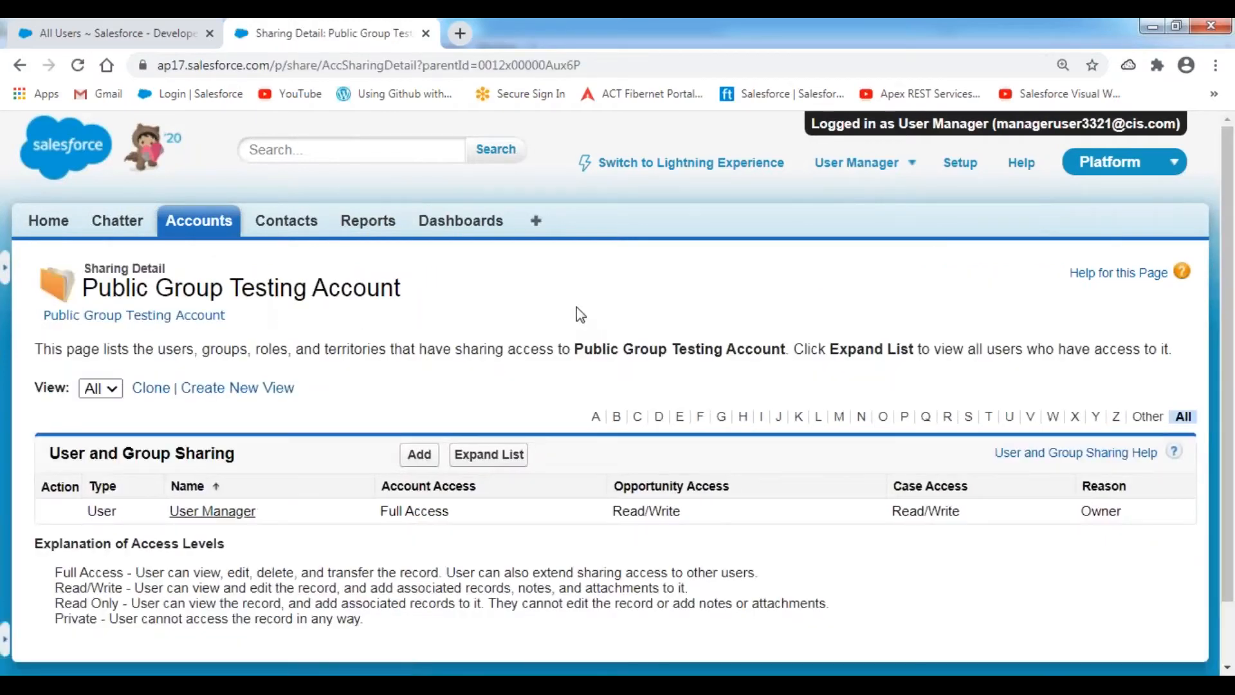
pyautogui.scroll(-2, 245, 495)
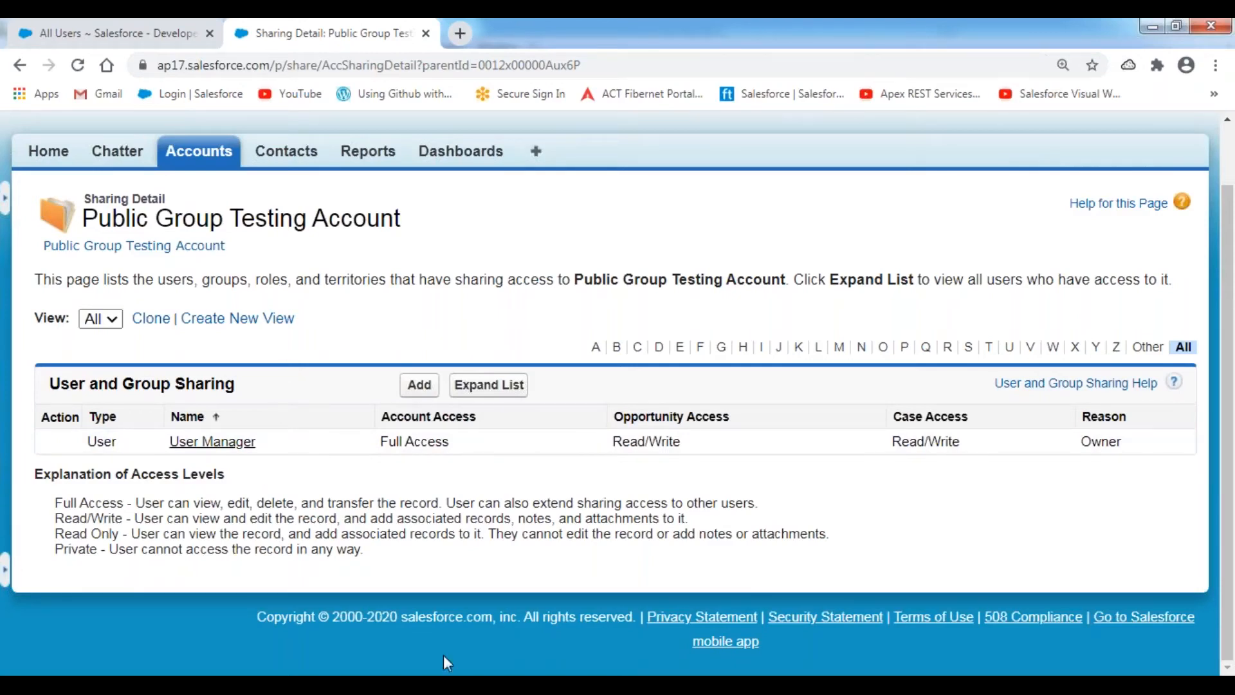
pyautogui.hotkey('alt', 'Tab')
pyautogui.click(304, 390)
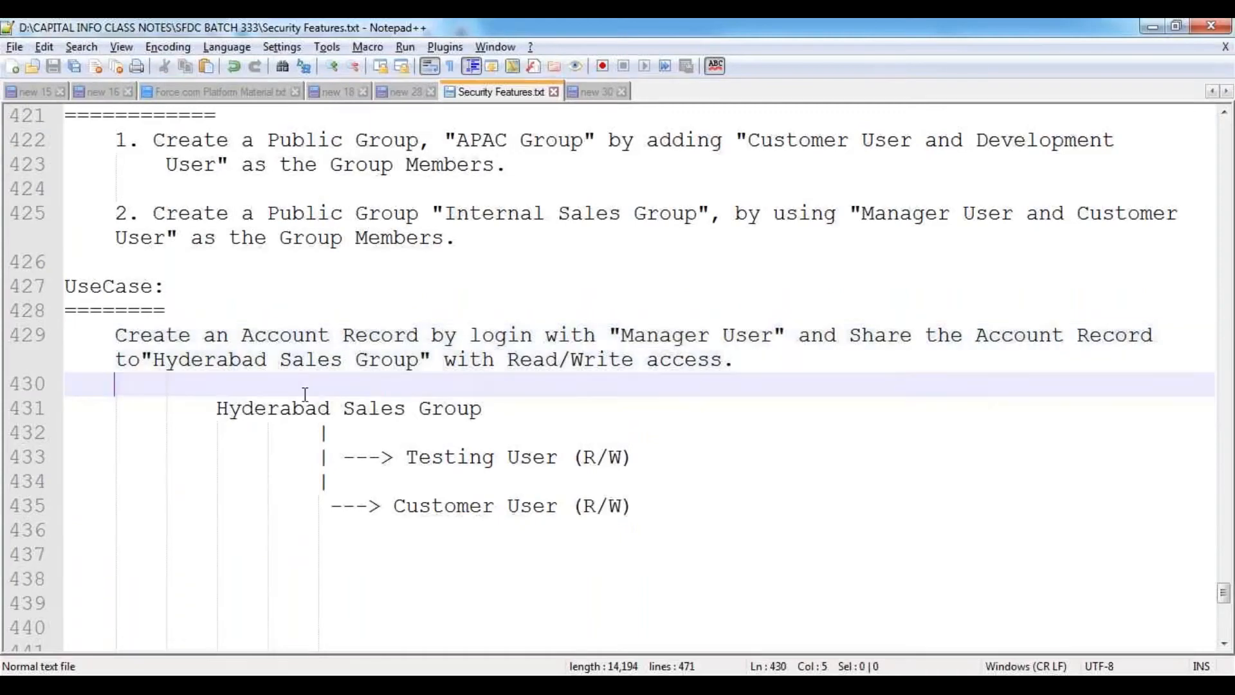
pyautogui.moveTo(126, 335); pyautogui.dragTo(431, 360)
pyautogui.click(348, 393)
# - Start adding a new User and Group Sharing entry for the account
pyautogui.hotkey('alt', 'Tab')
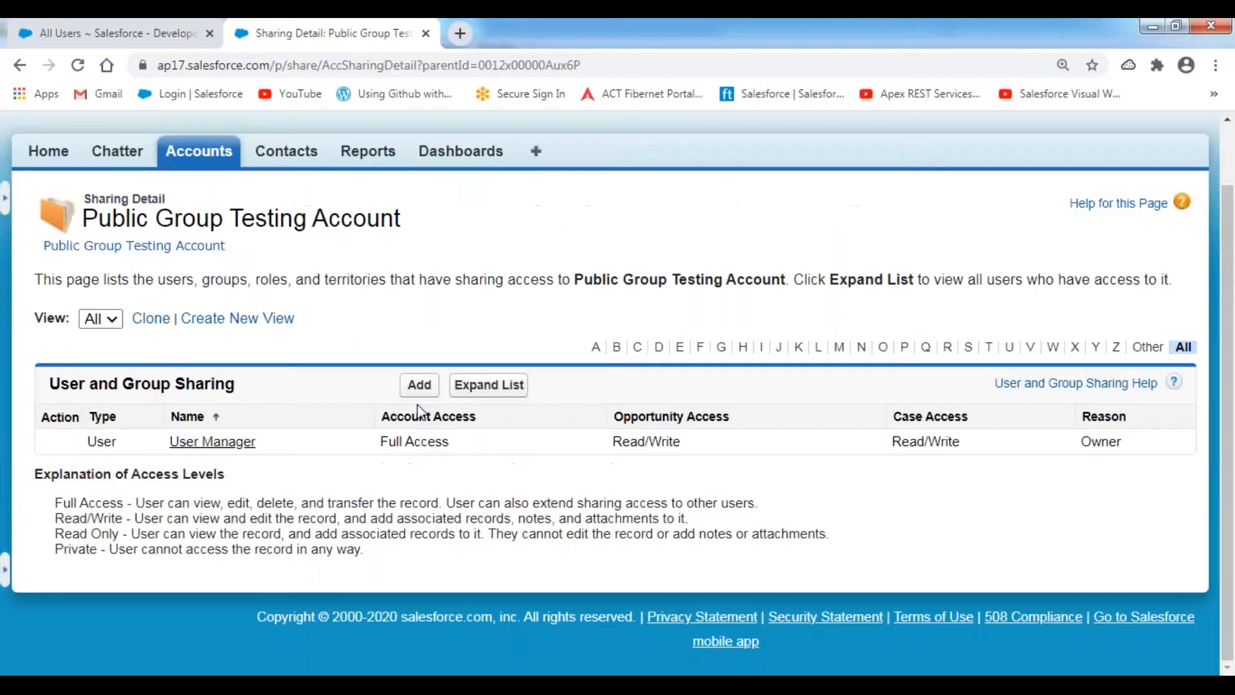
pyautogui.click(419, 386)
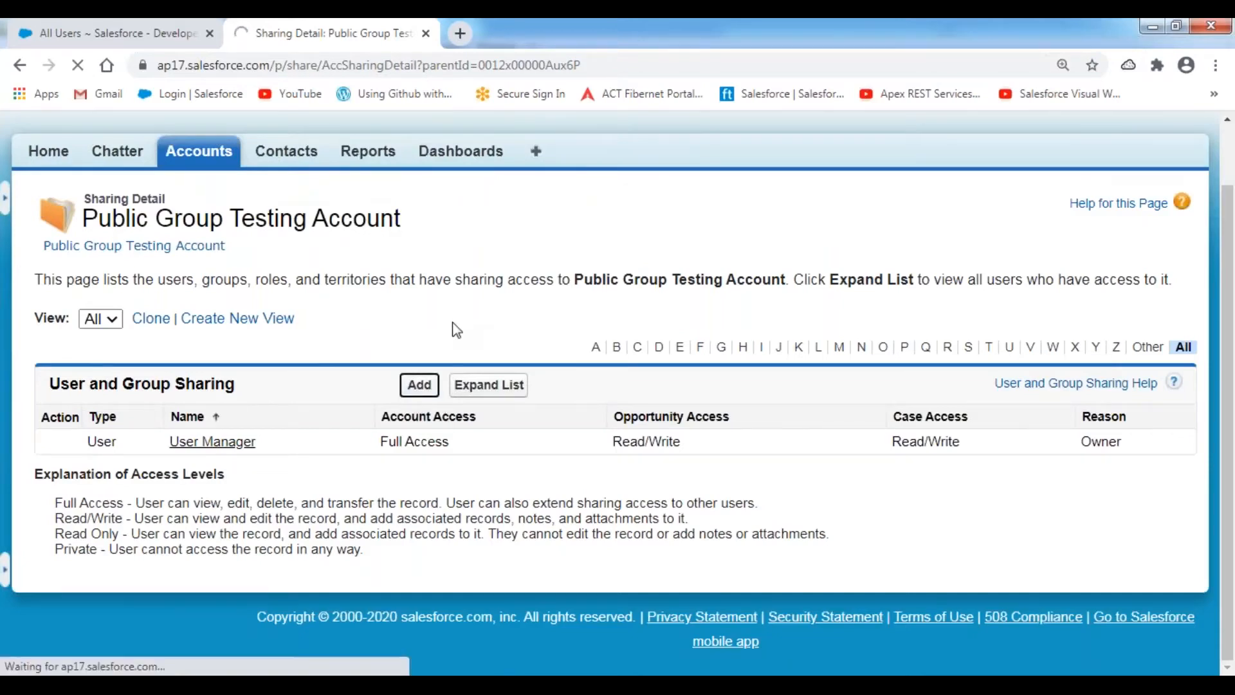
pyautogui.scroll(-5, 452, 330)
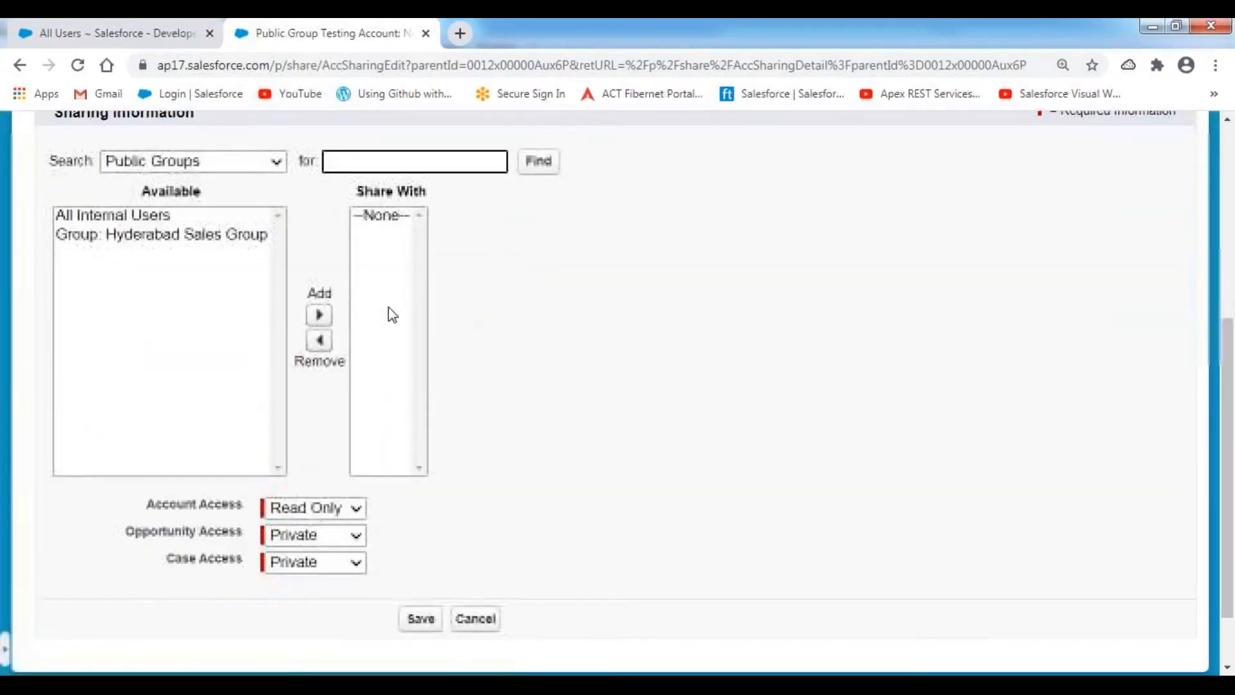
# - Search Public Groups and move Hyderabad Sales Group into the Share With list
pyautogui.click(275, 161)
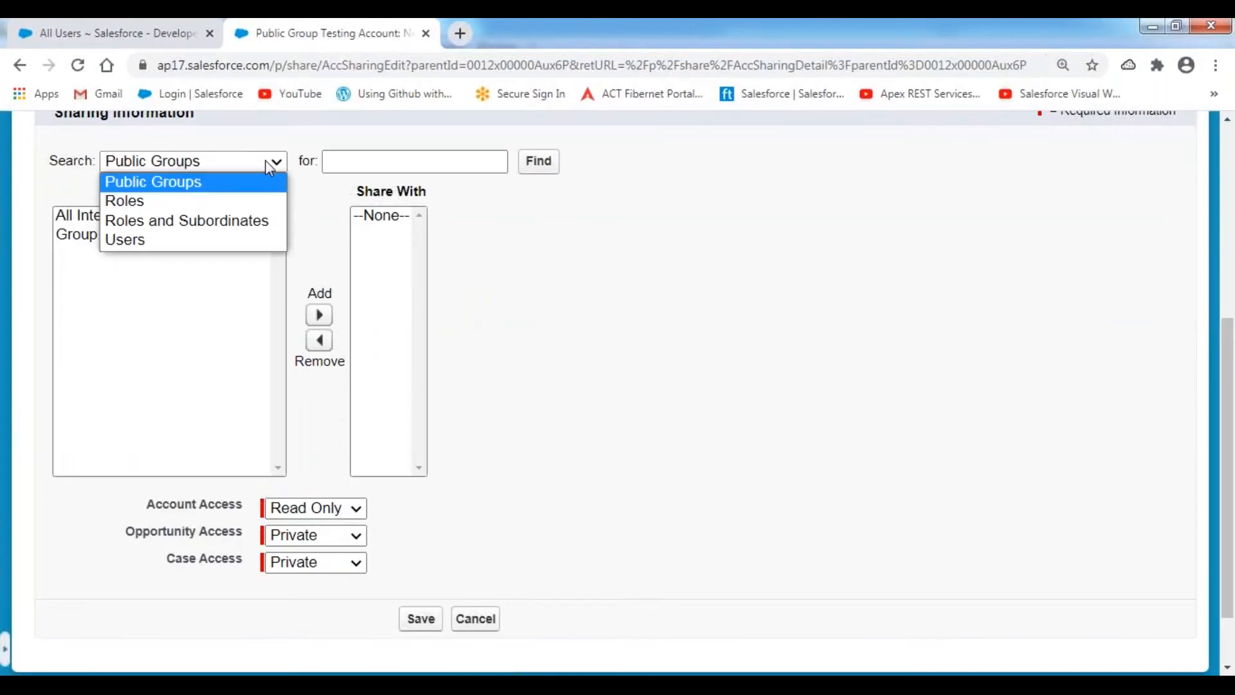
pyautogui.click(162, 185)
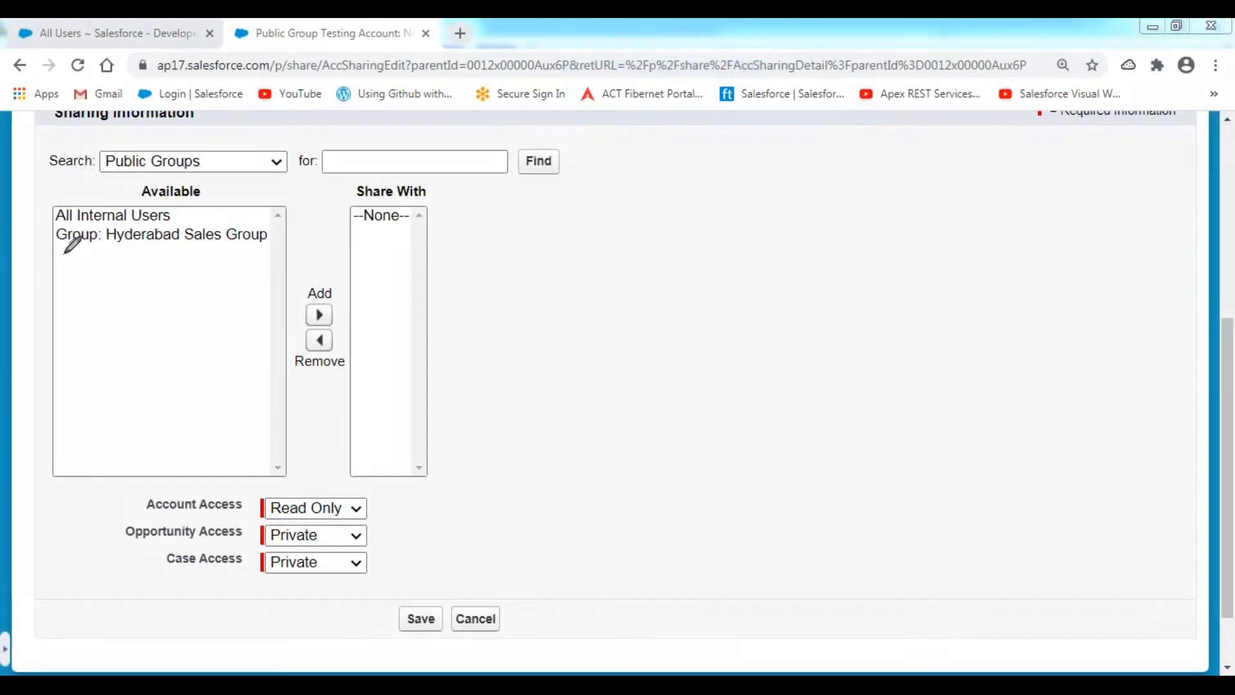
pyautogui.moveTo(63, 253); pyautogui.dragTo(265, 254)
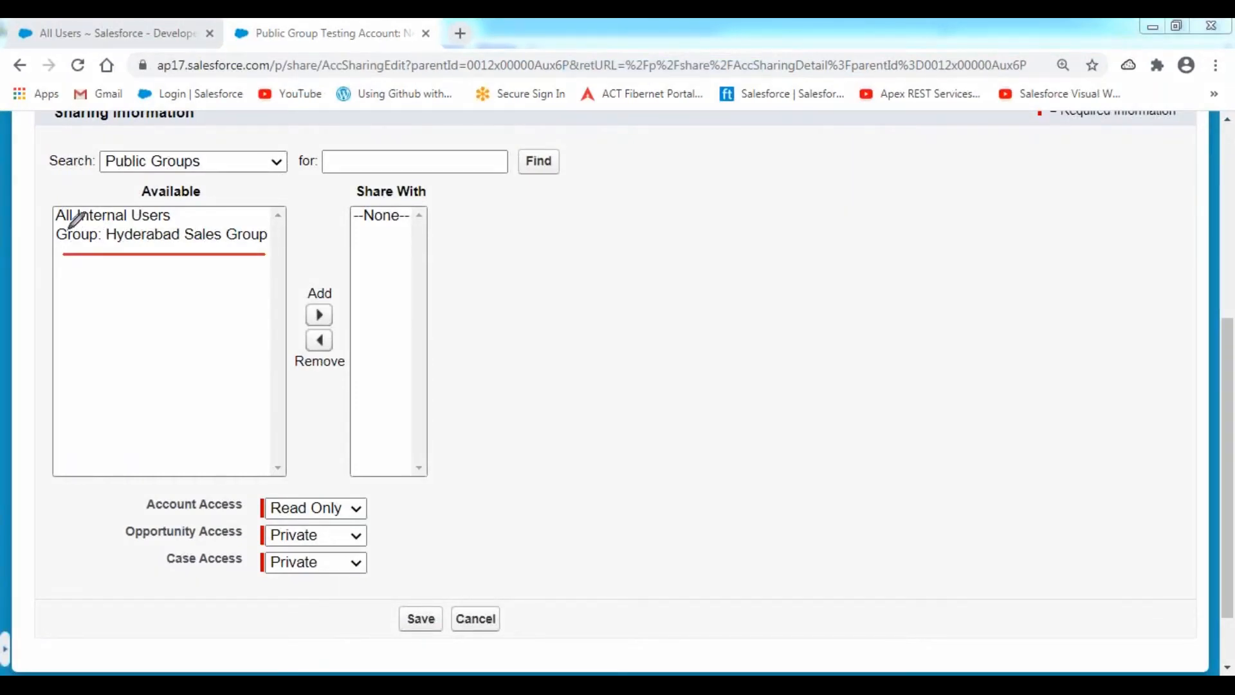
pyautogui.moveTo(58, 225); pyautogui.dragTo(192, 226)
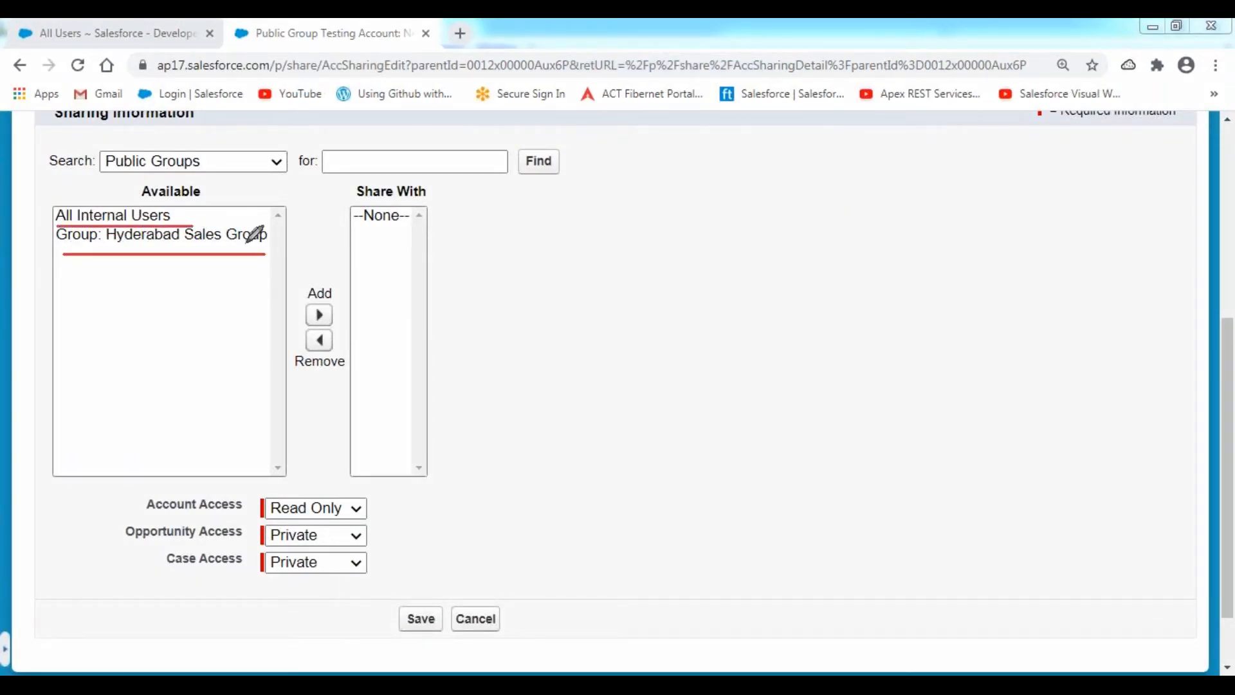
pyautogui.click(204, 236)
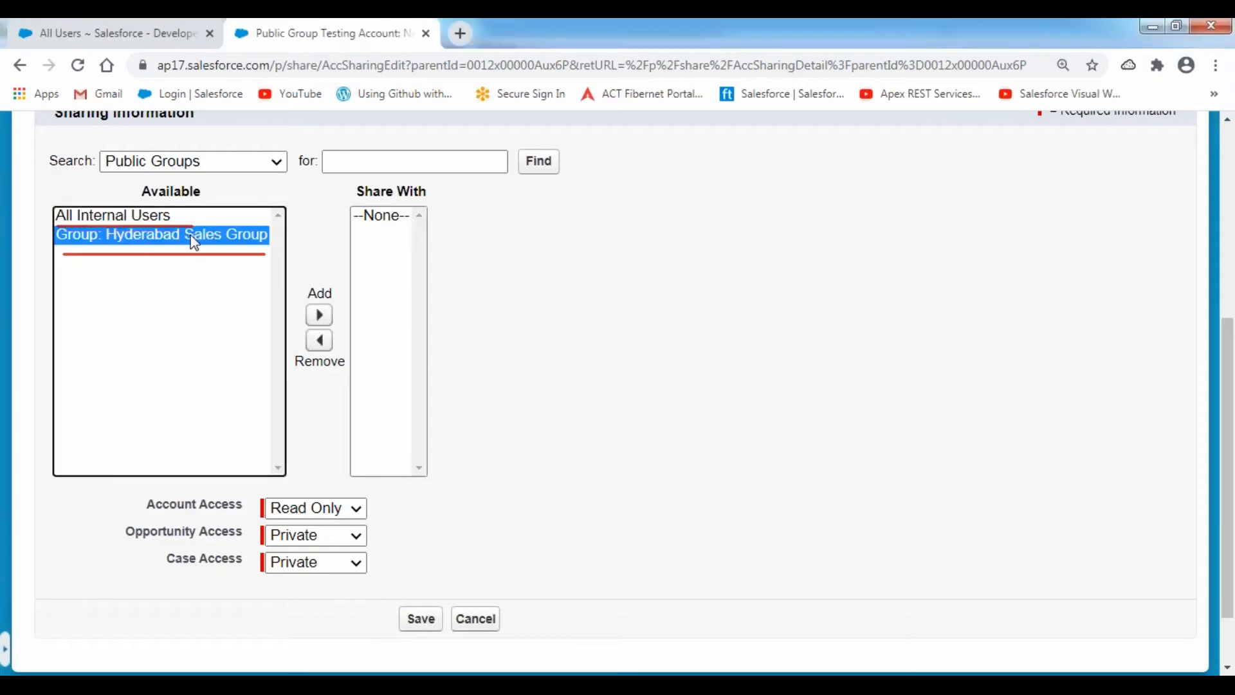
pyautogui.click(319, 315)
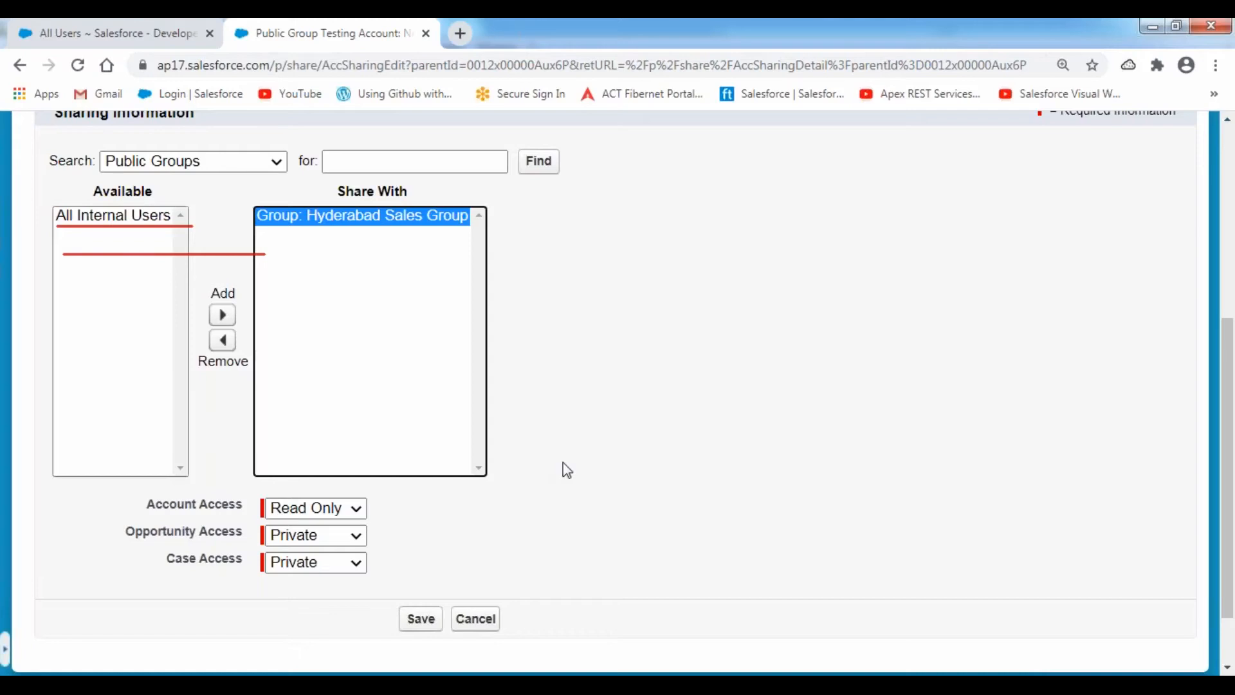
# - Set Account Access to Read/Write, as the notes require, and save the sharing entry
pyautogui.hotkey('alt', 'Tab')
pyautogui.click(567, 364)
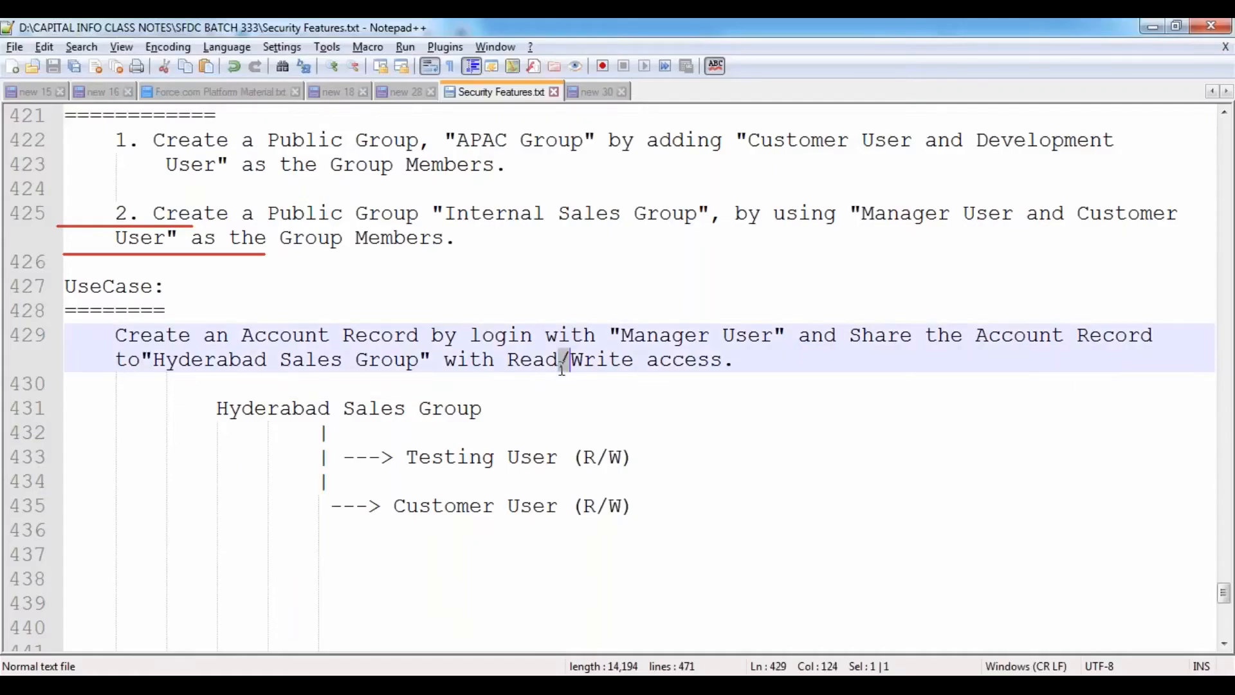
pyautogui.hotkey('alt', 'Tab')
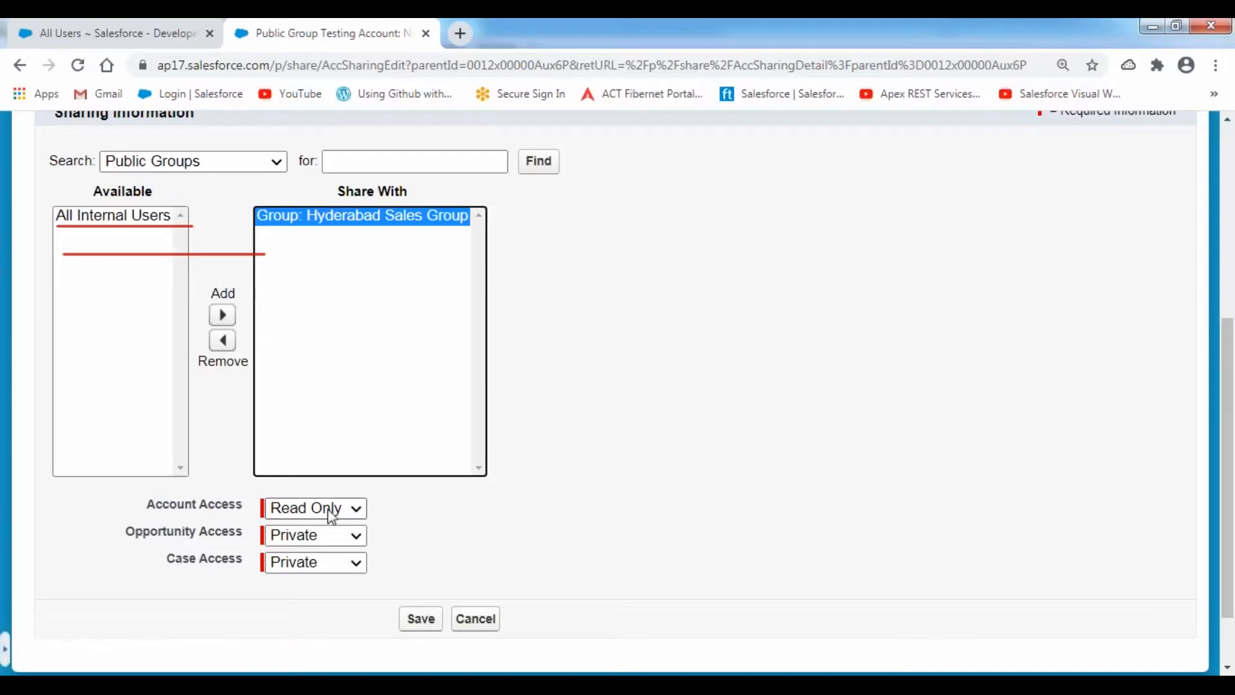
pyautogui.click(331, 512)
pyautogui.click(323, 548)
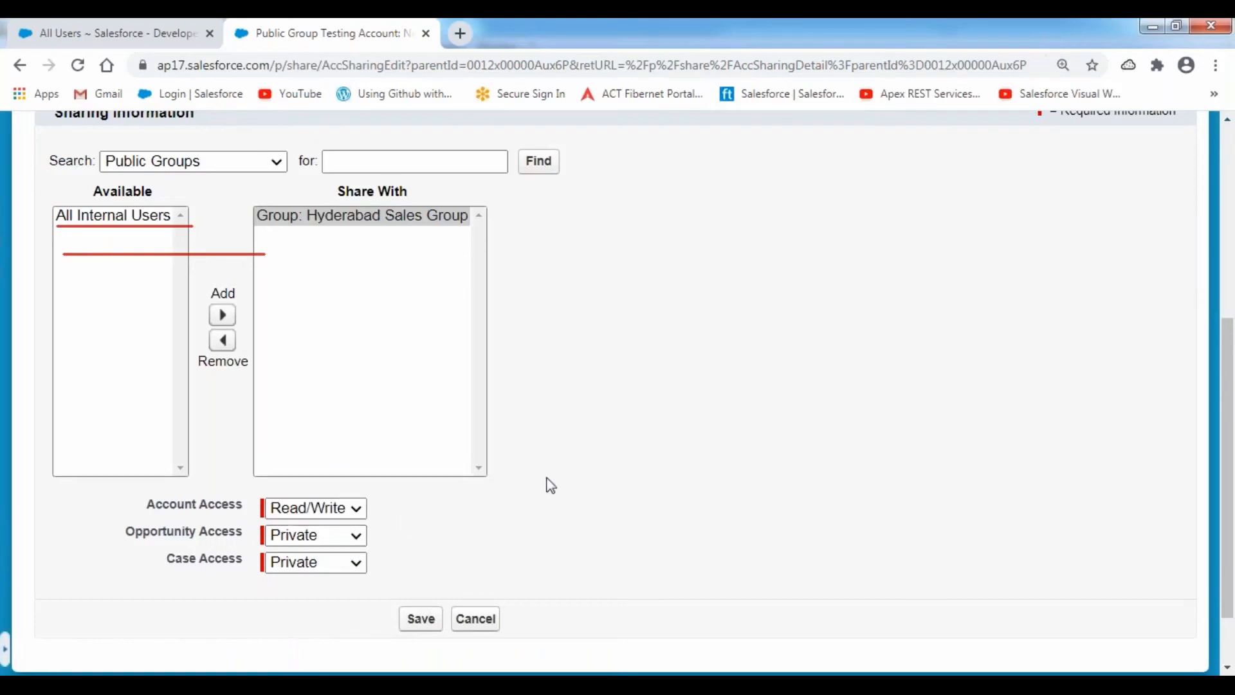
pyautogui.click(421, 619)
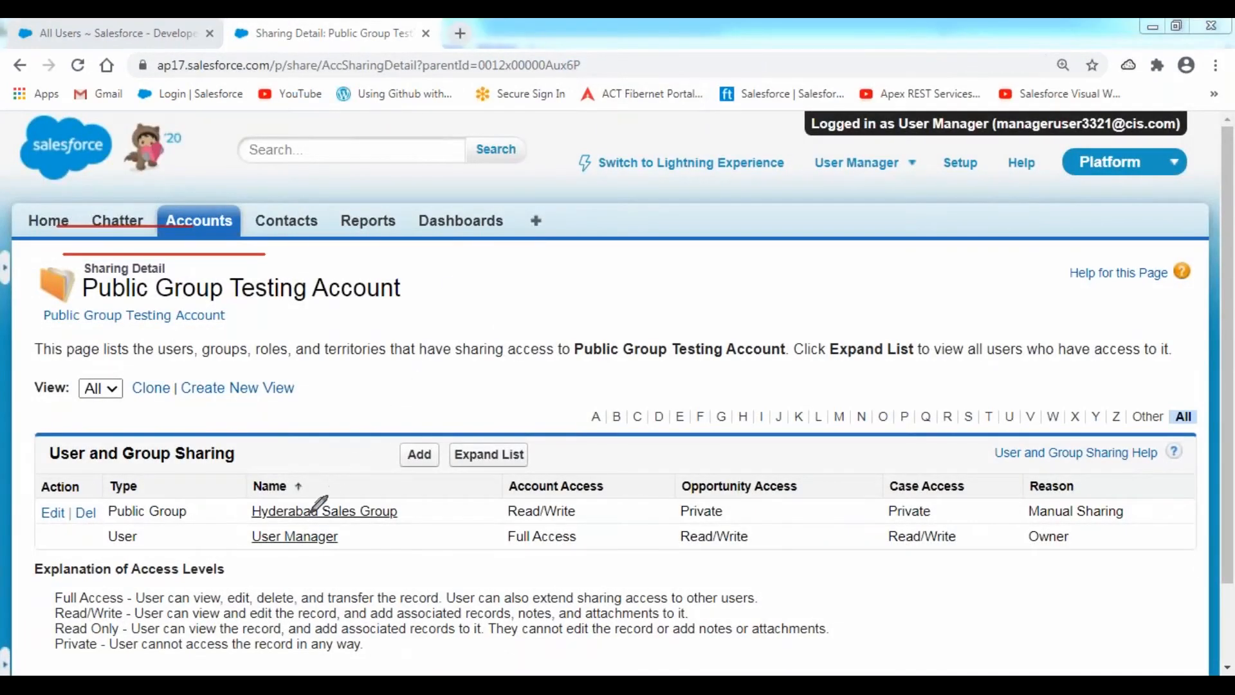
# - Point out the owner's Full Access and Hyderabad Sales Group's Read/Write Manual Sharing rows
pyautogui.moveTo(107, 551); pyautogui.dragTo(352, 550)
pyautogui.moveTo(509, 555); pyautogui.dragTo(582, 555)
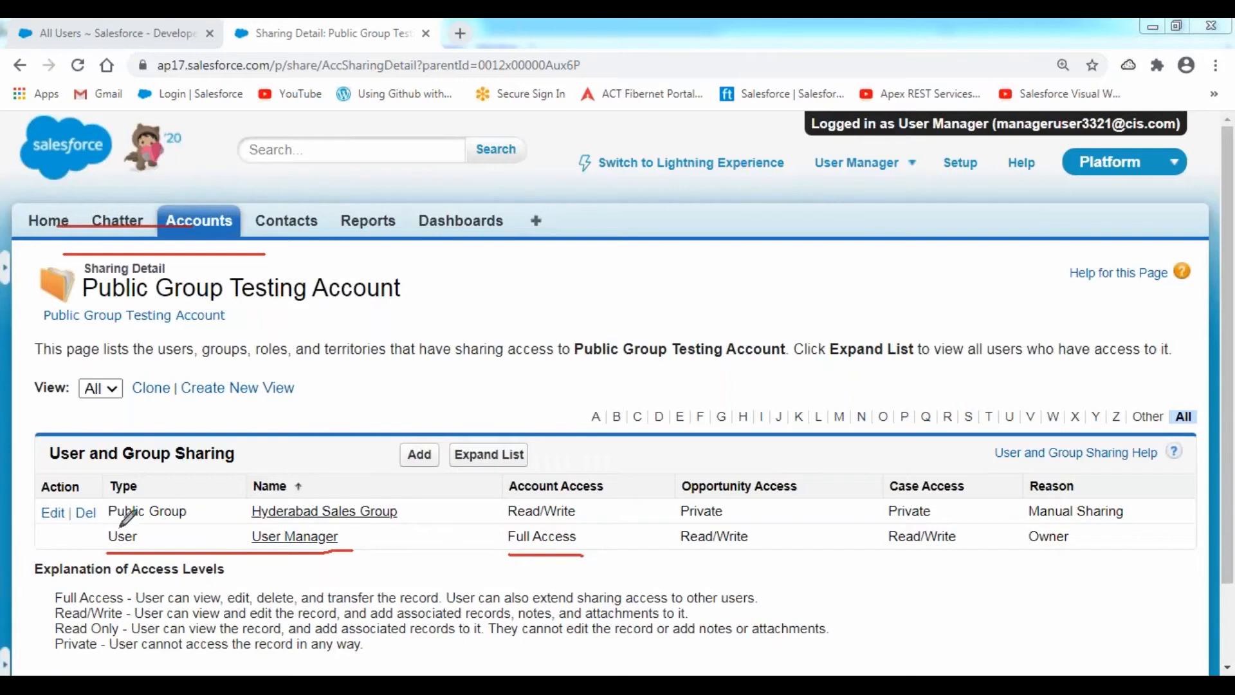
pyautogui.moveTo(110, 523); pyautogui.dragTo(197, 523)
pyautogui.moveTo(252, 523); pyautogui.dragTo(412, 522)
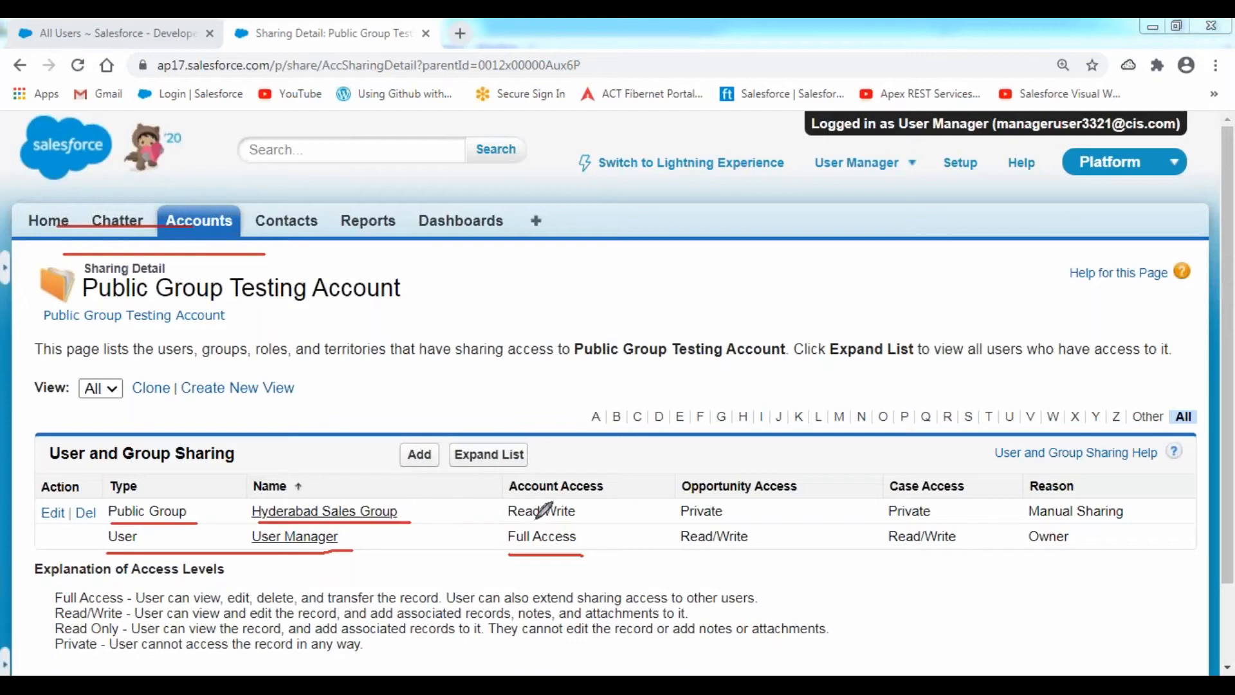
pyautogui.moveTo(509, 523); pyautogui.dragTo(558, 523)
pyautogui.scroll(-3, 869, 326)
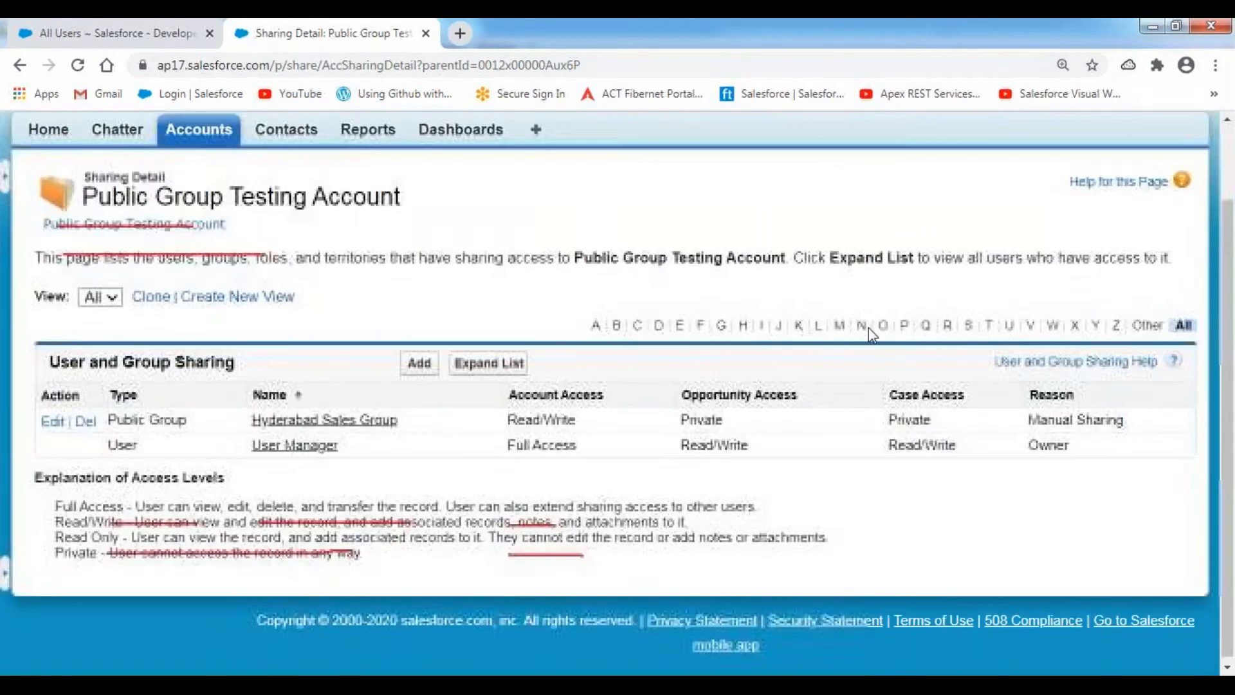
pyautogui.moveTo(1122, 416); pyautogui.dragTo(1029, 417)
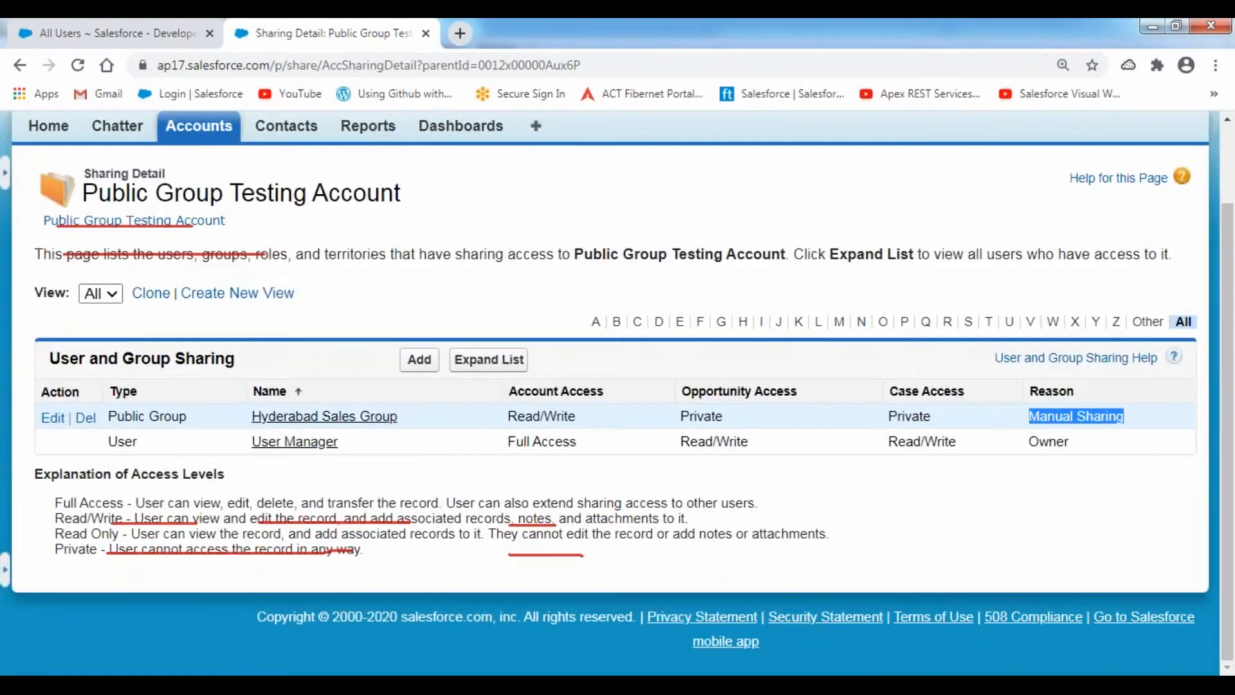
pyautogui.click(924, 216)
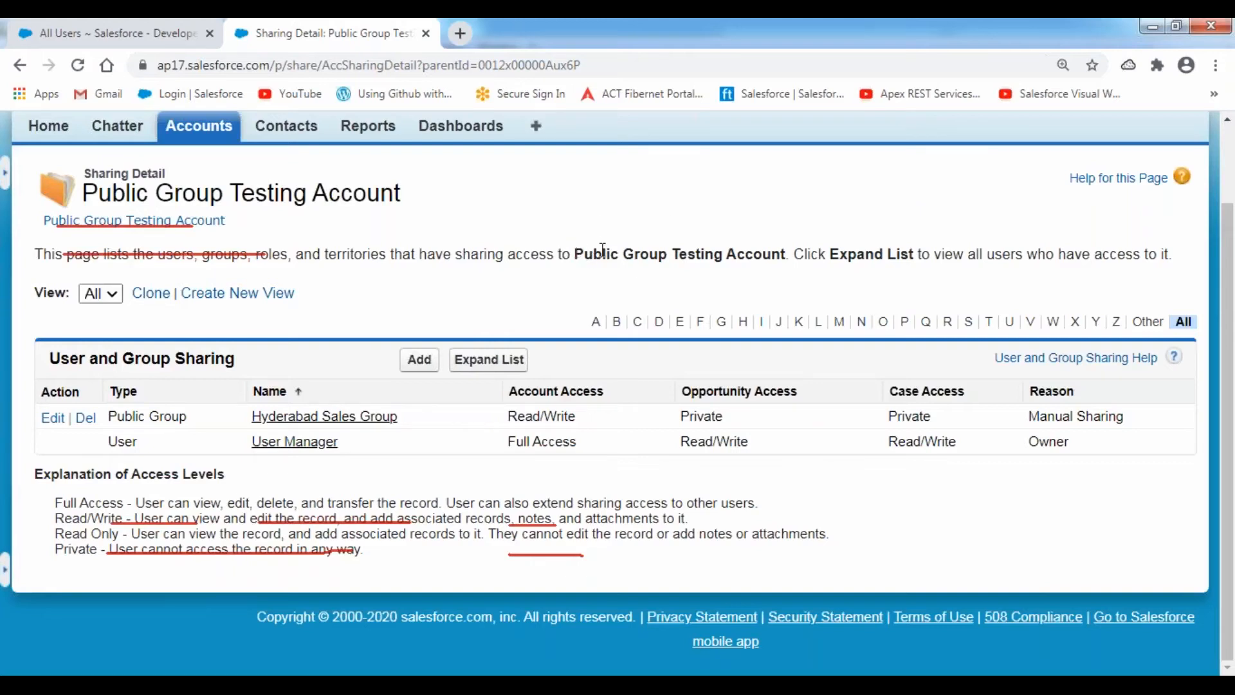
pyautogui.moveTo(574, 256); pyautogui.dragTo(783, 254)
pyautogui.click(622, 221)
# - Log out of the Manager User session
pyautogui.scroll(3, 618, 213)
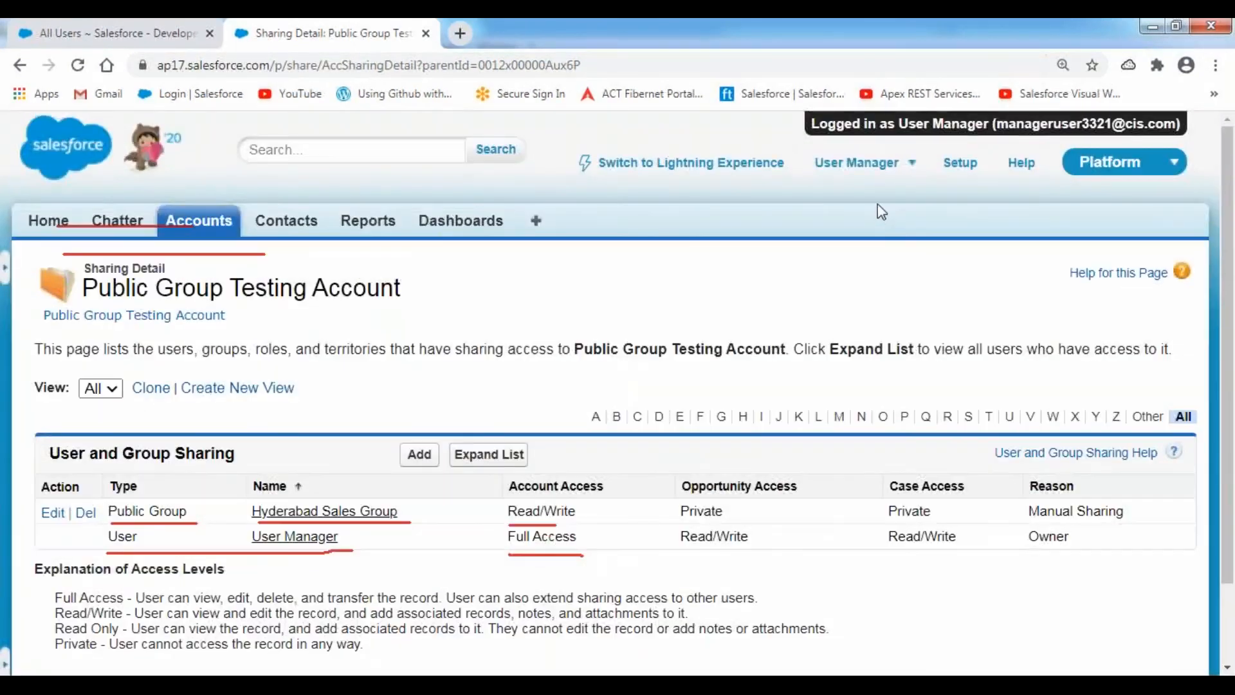
pyautogui.click(917, 171)
pyautogui.click(733, 310)
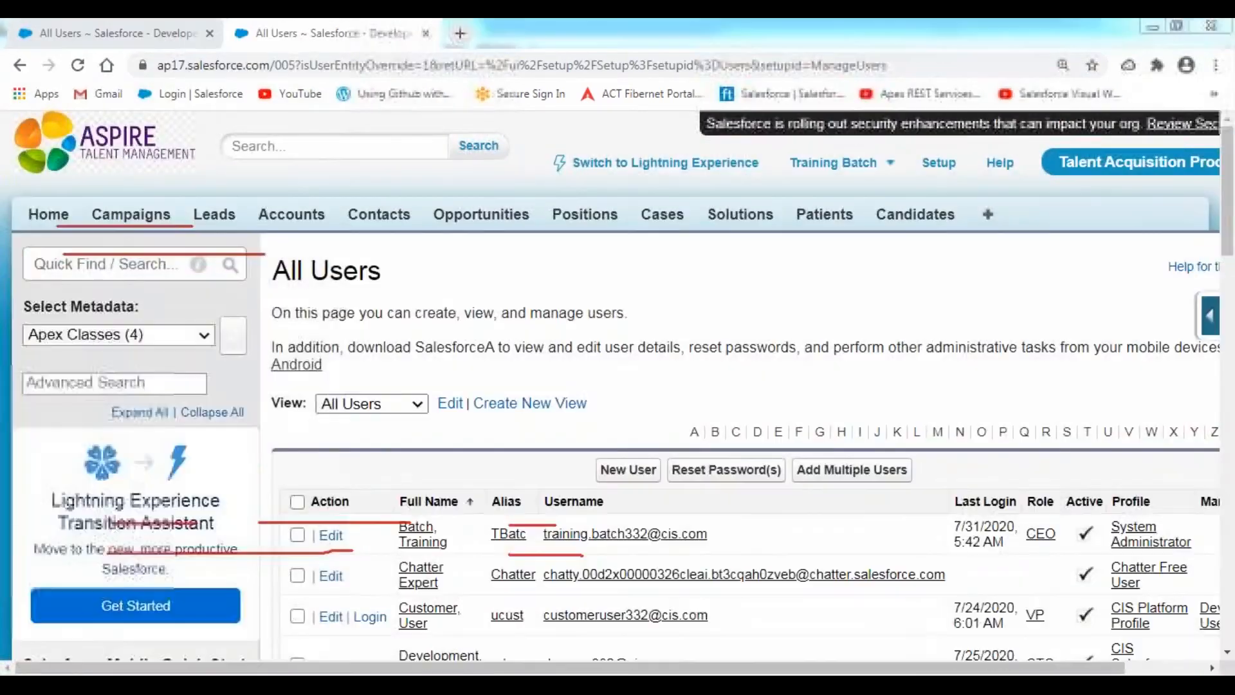
# - Insert a '|' connector before the Customer User arrow in the notes and return to the browser
pyautogui.hotkey('alt', 'Tab')
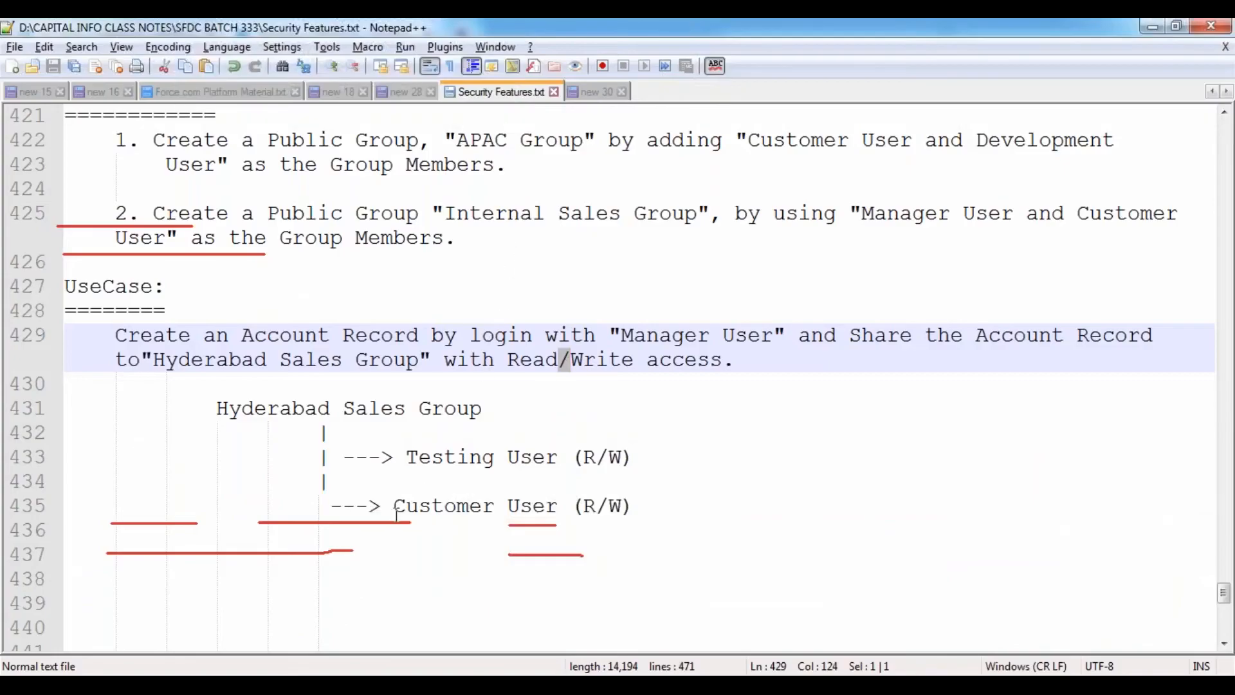
pyautogui.click(328, 506)
pyautogui.write('|')
pyautogui.hotkey('alt', 'Tab')
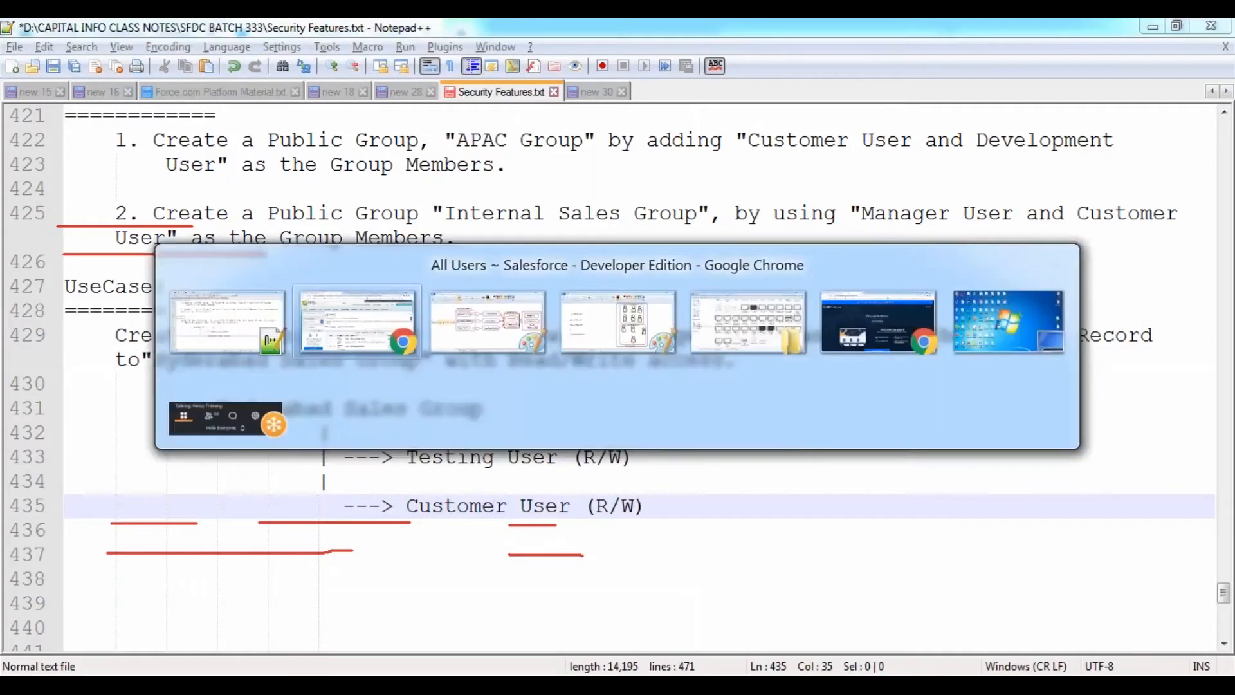
pyautogui.click(668, 27)
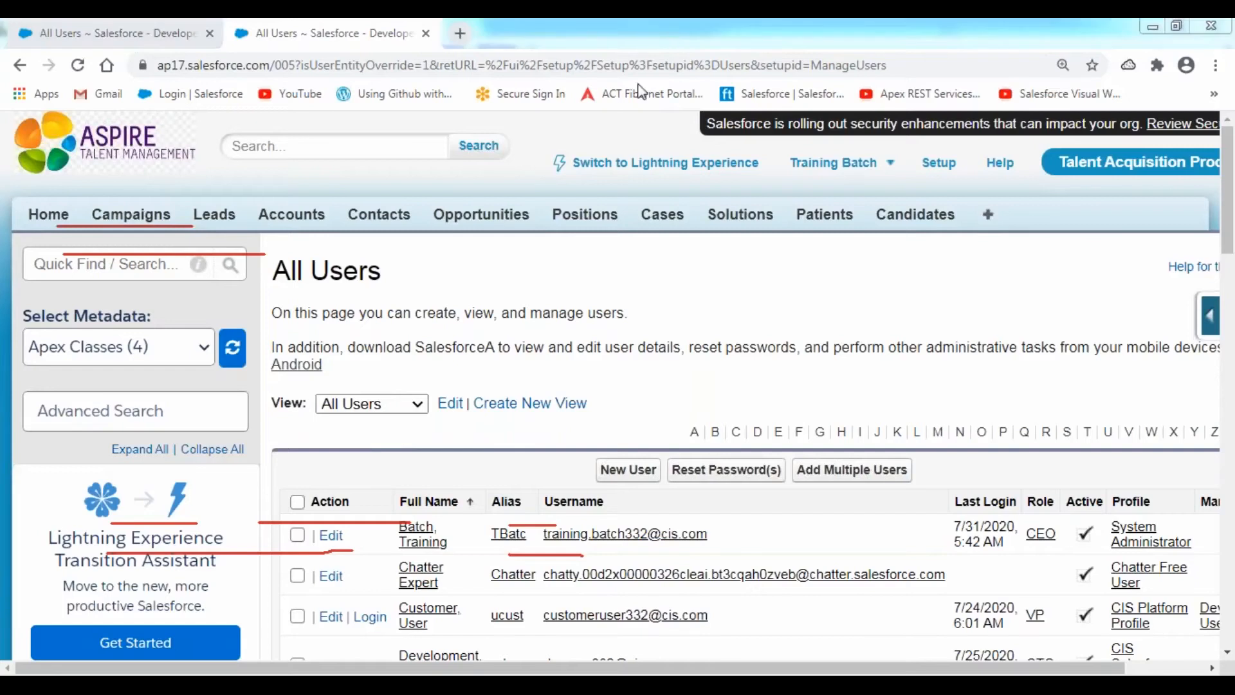
# - Log in as Testing User and open Public Group Testing Account from All Accounts
pyautogui.click(624, 145)
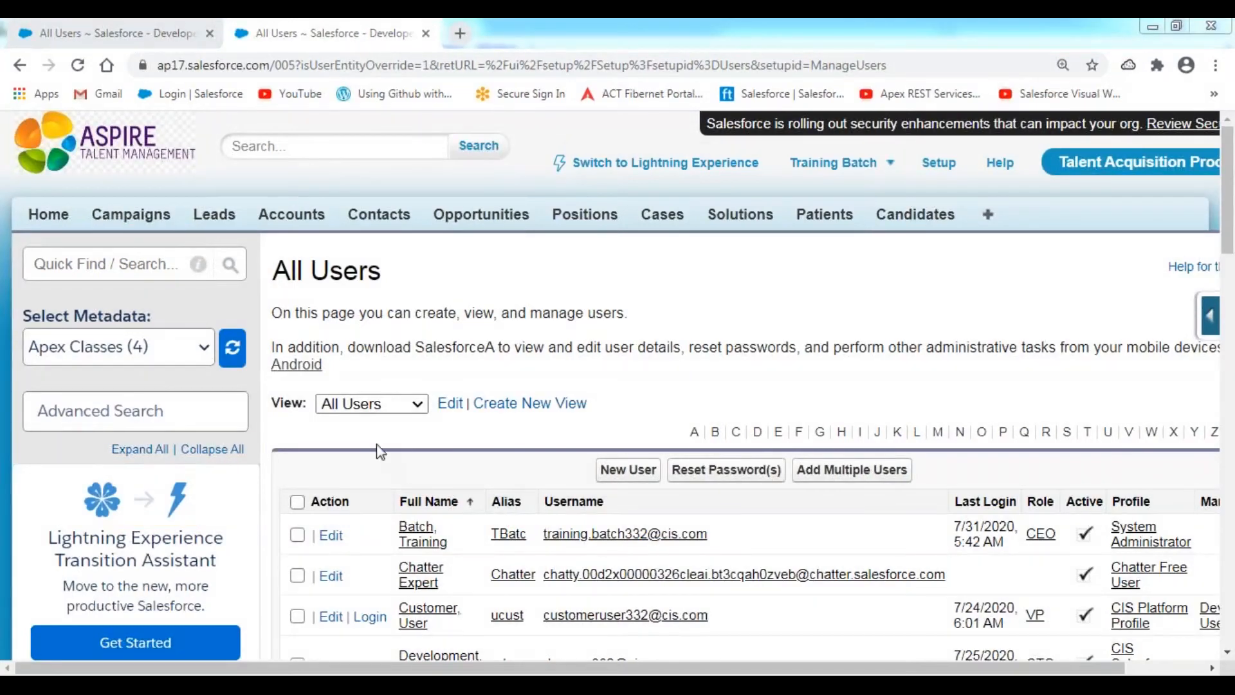
pyautogui.scroll(-4, 378, 444)
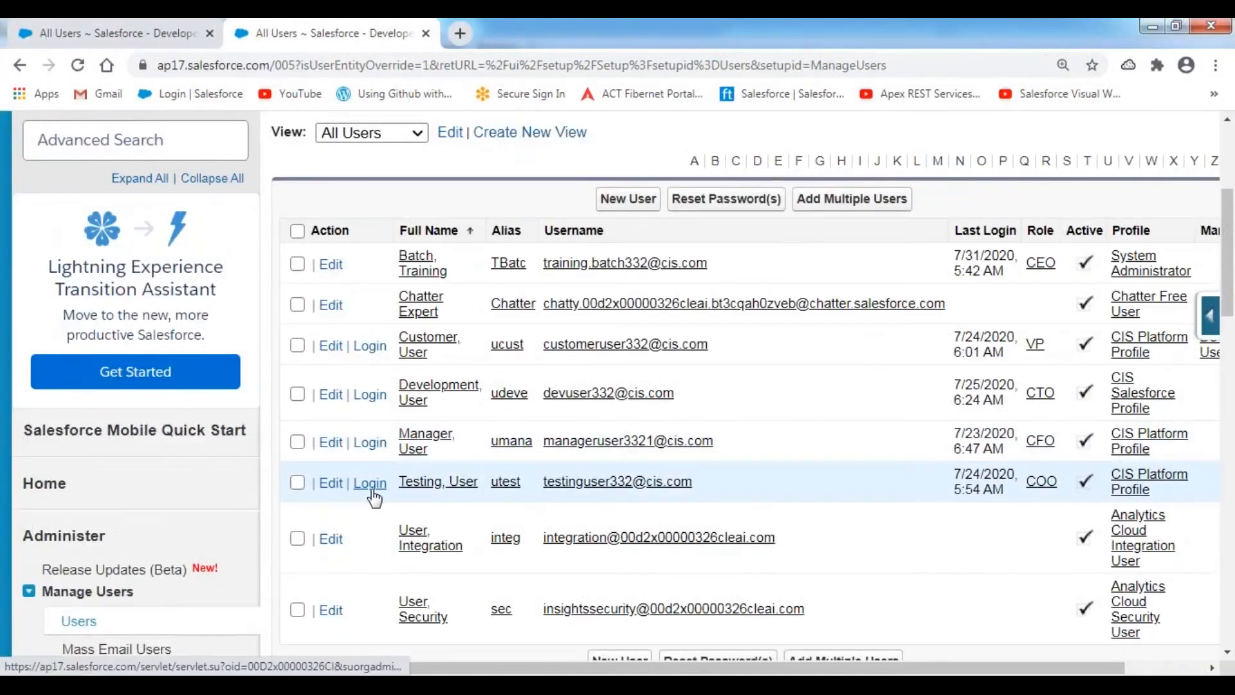
pyautogui.click(369, 482)
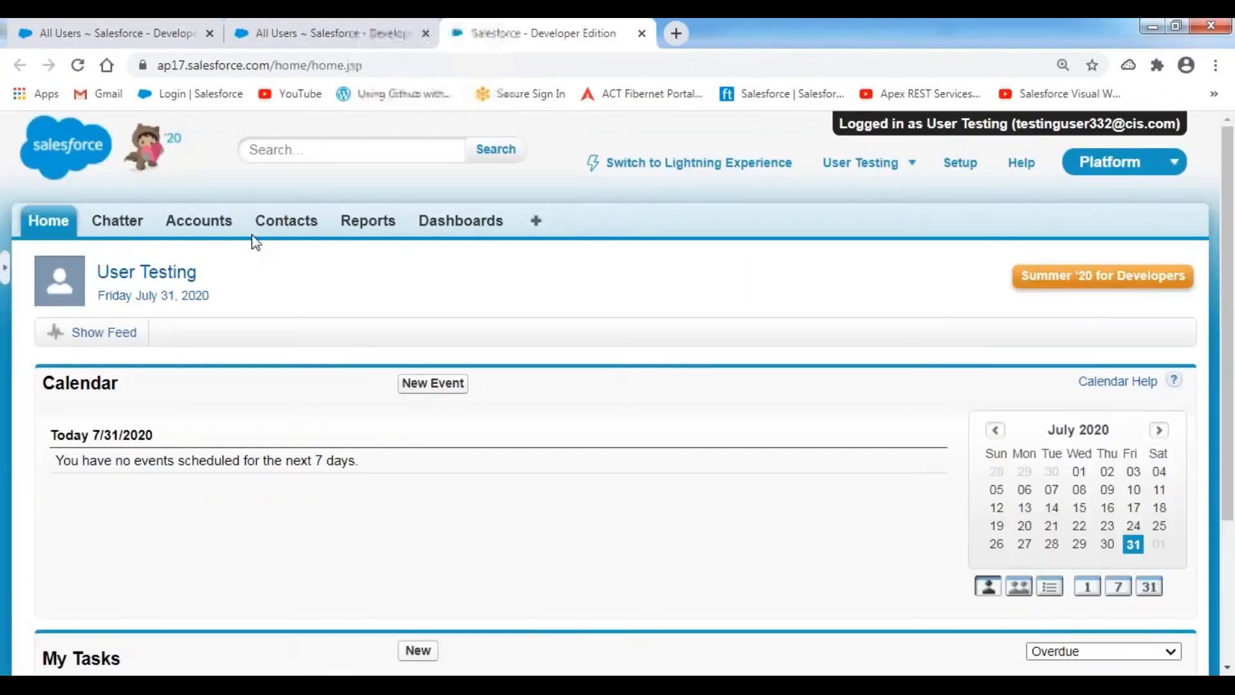
pyautogui.click(199, 221)
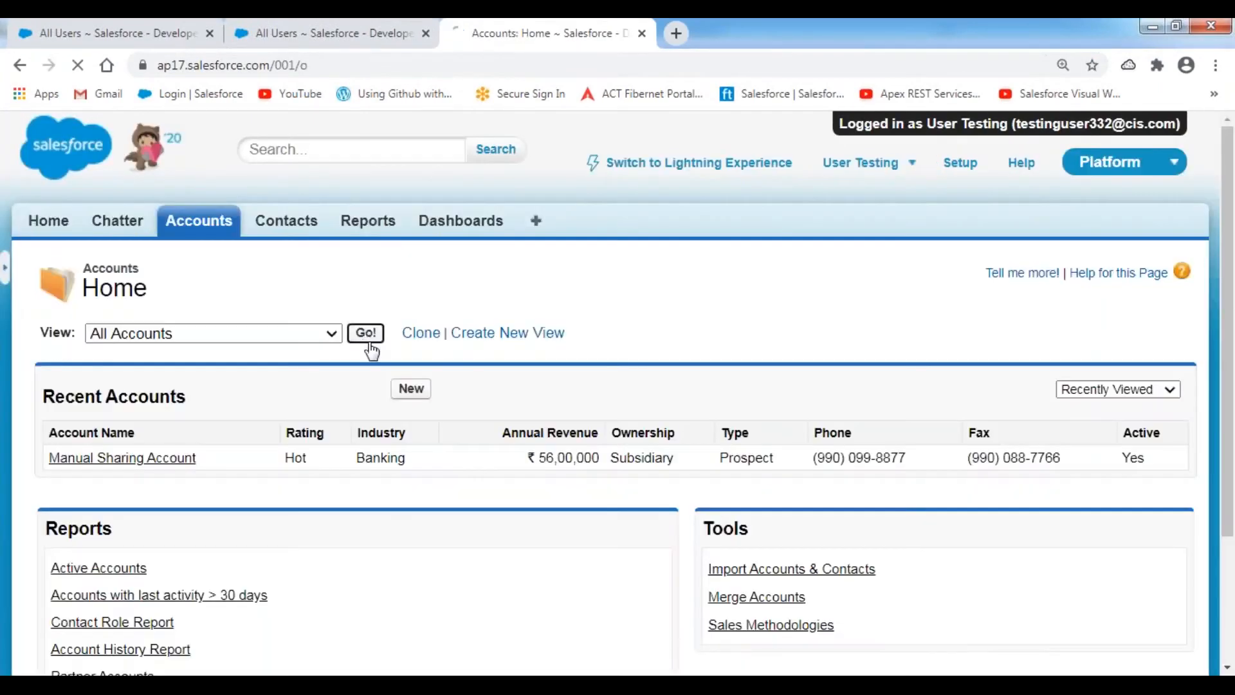
pyautogui.click(364, 332)
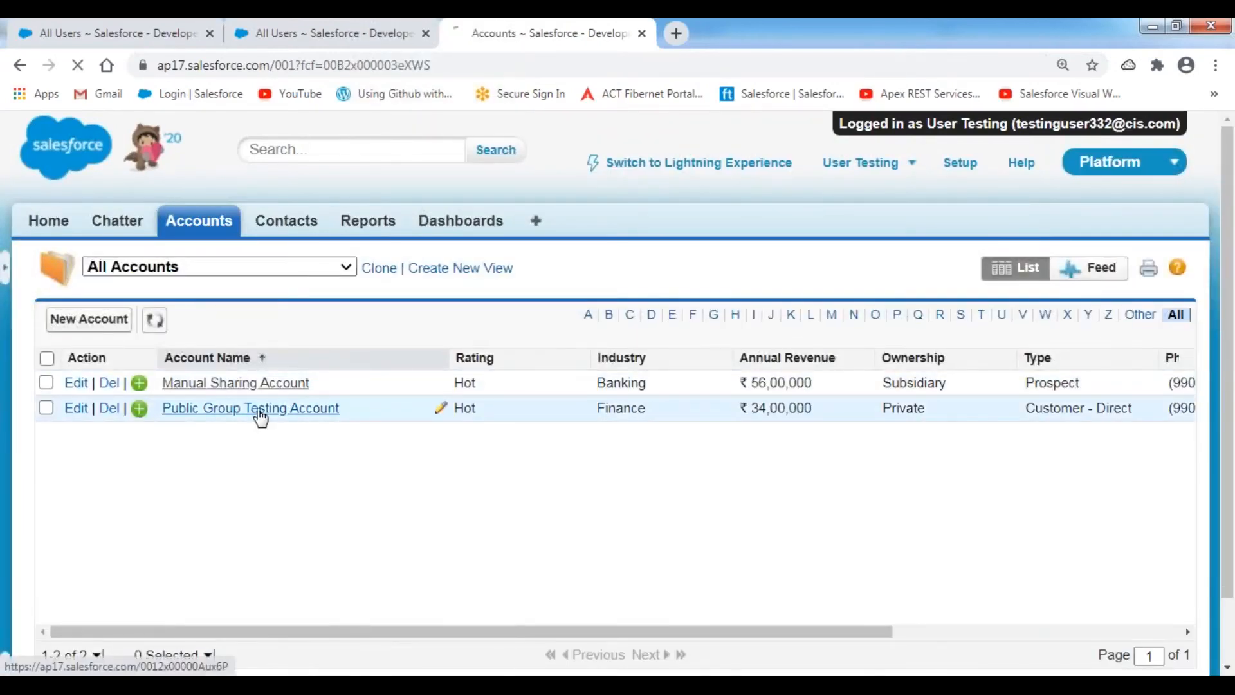
pyautogui.click(264, 417)
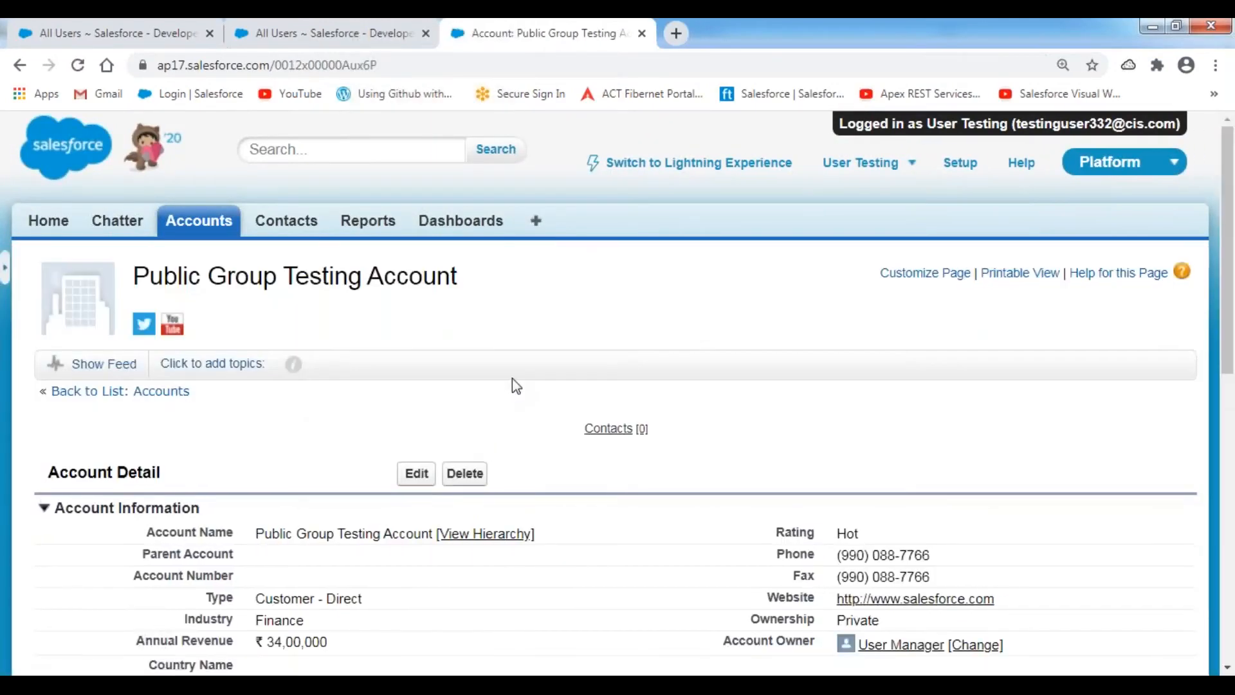
# - Confirm Edit opens, cancel it, see Delete refused for insufficient privileges, then log out
pyautogui.scroll(-3, 512, 377)
pyautogui.click(417, 293)
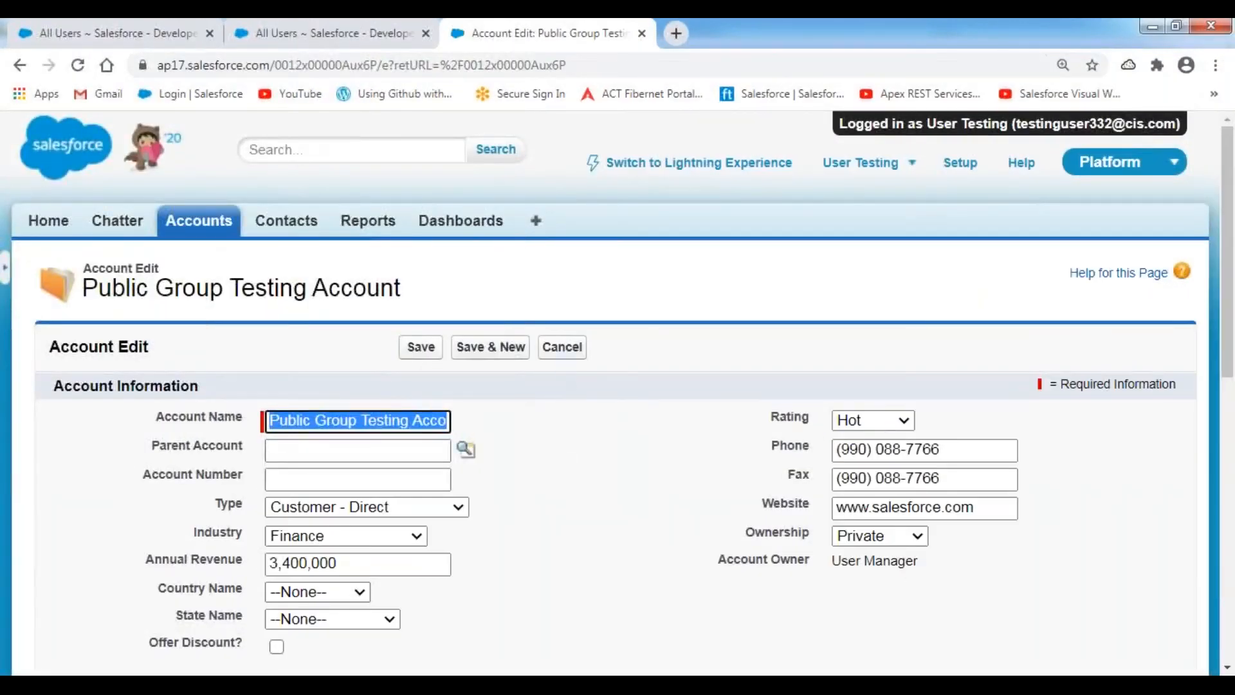
pyautogui.click(565, 350)
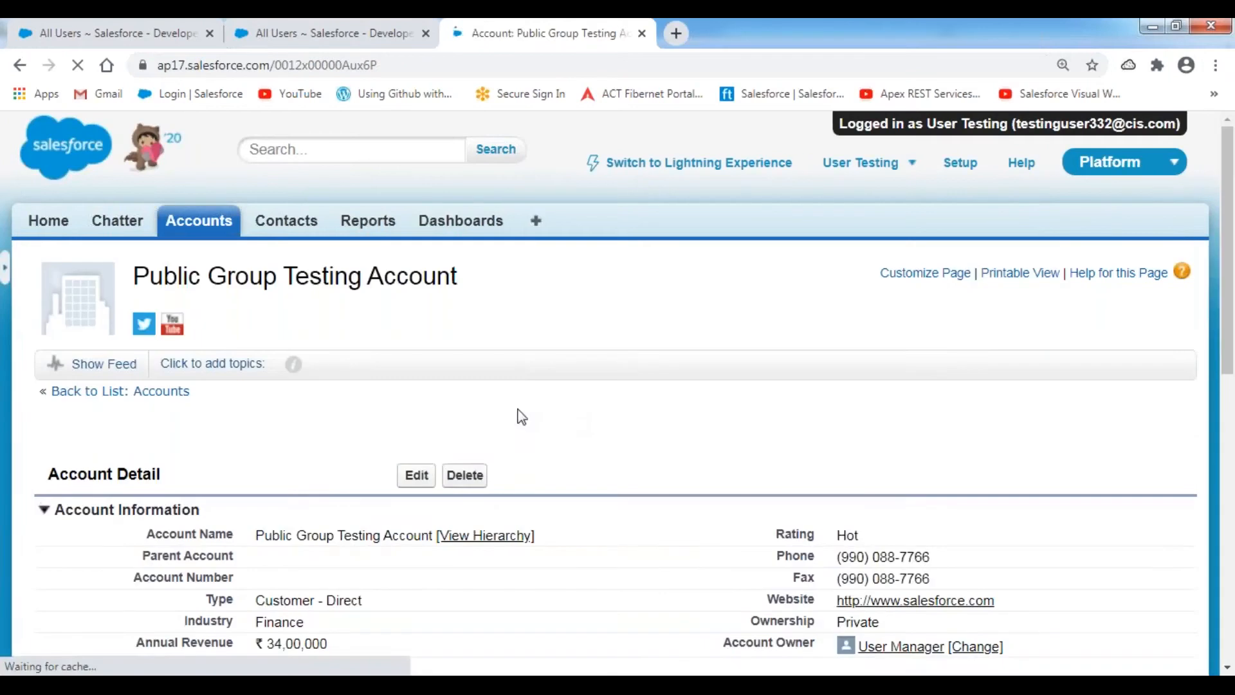
pyautogui.click(465, 475)
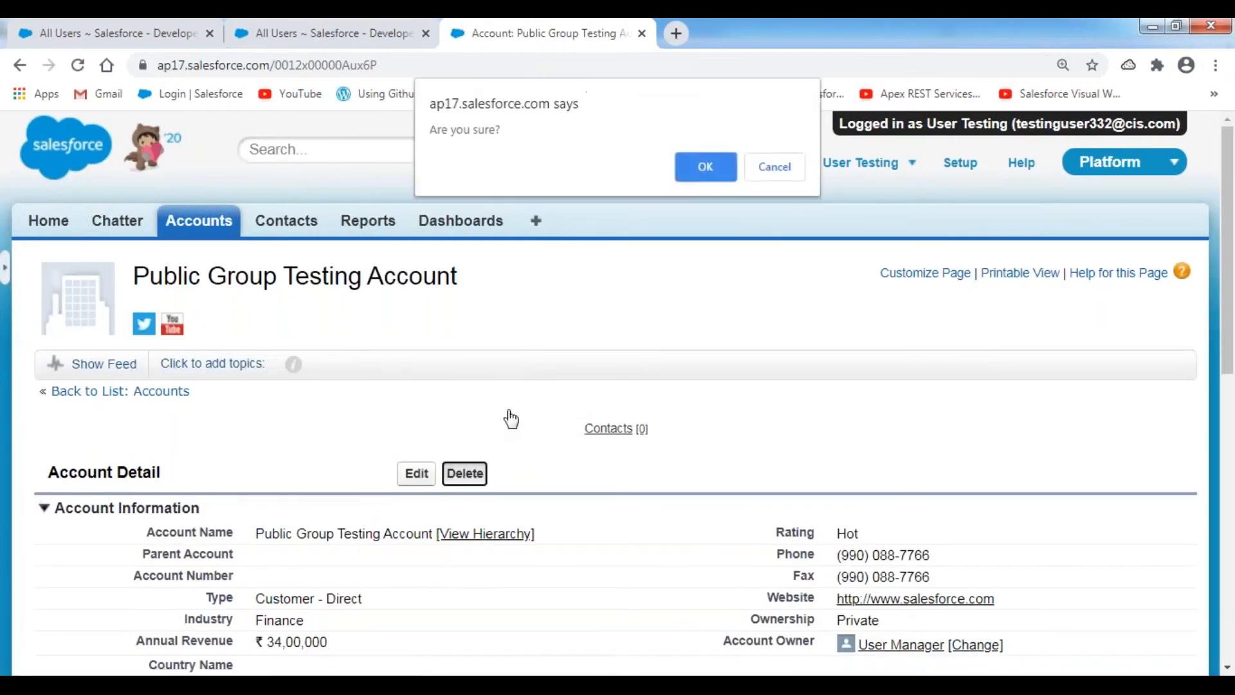
pyautogui.click(694, 175)
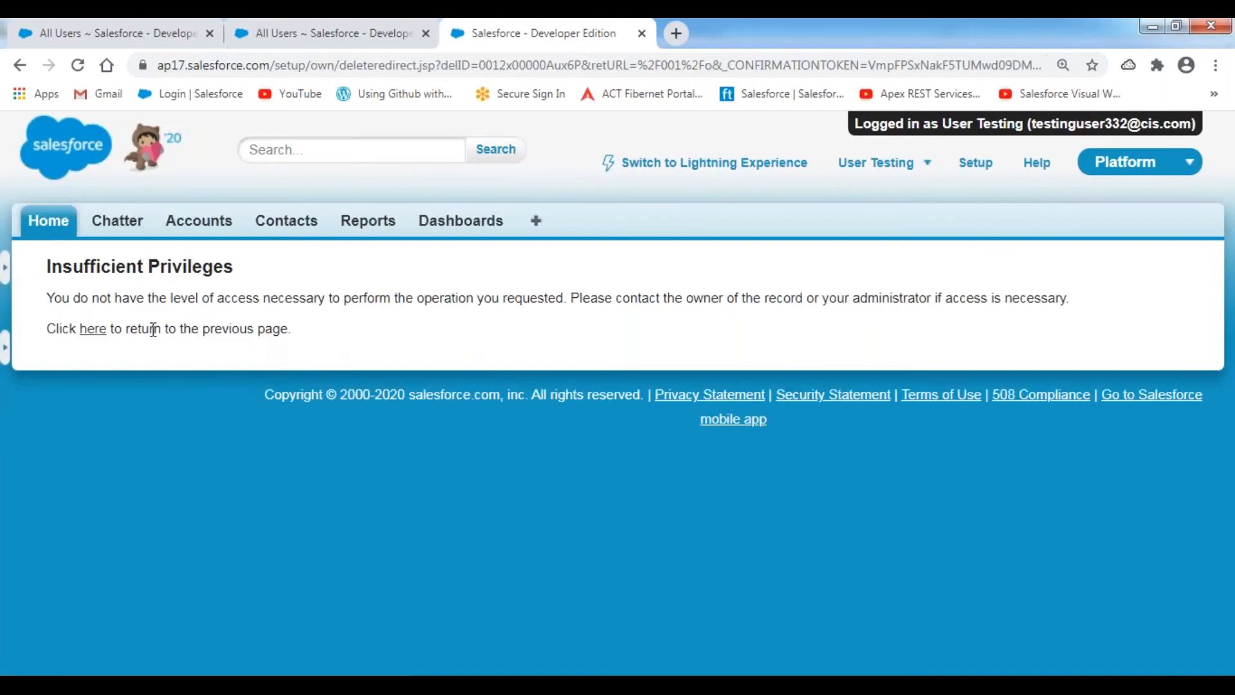
pyautogui.click(95, 332)
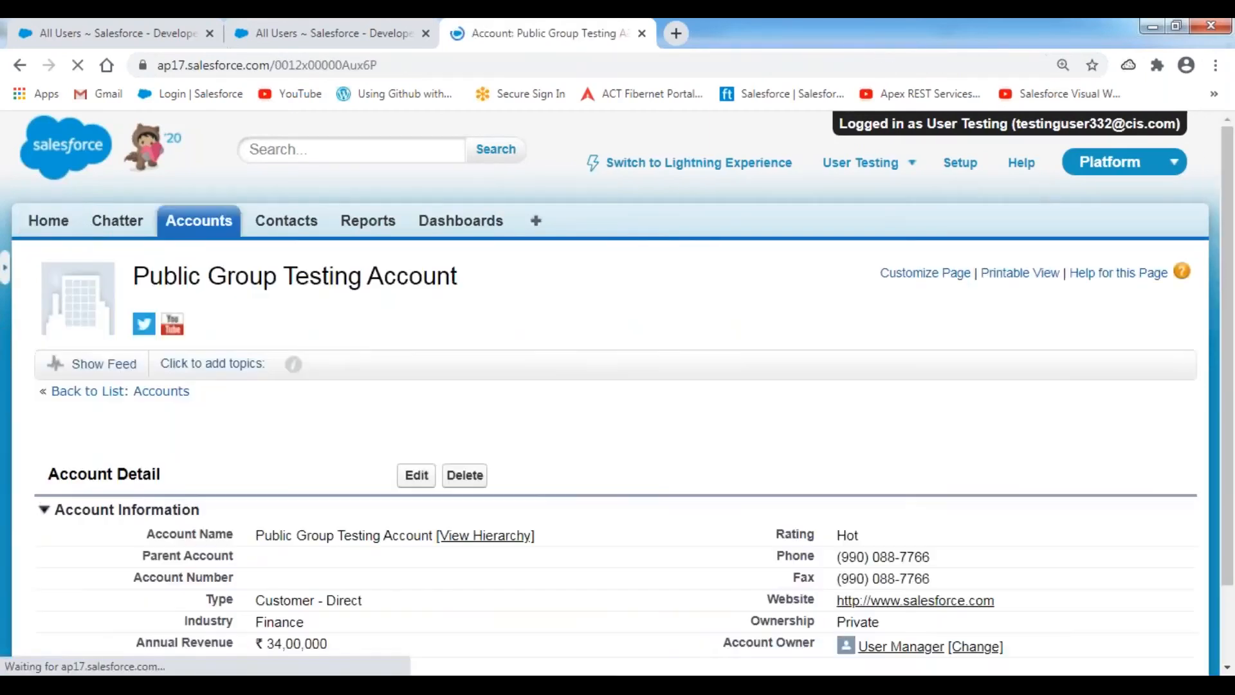
pyautogui.click(910, 166)
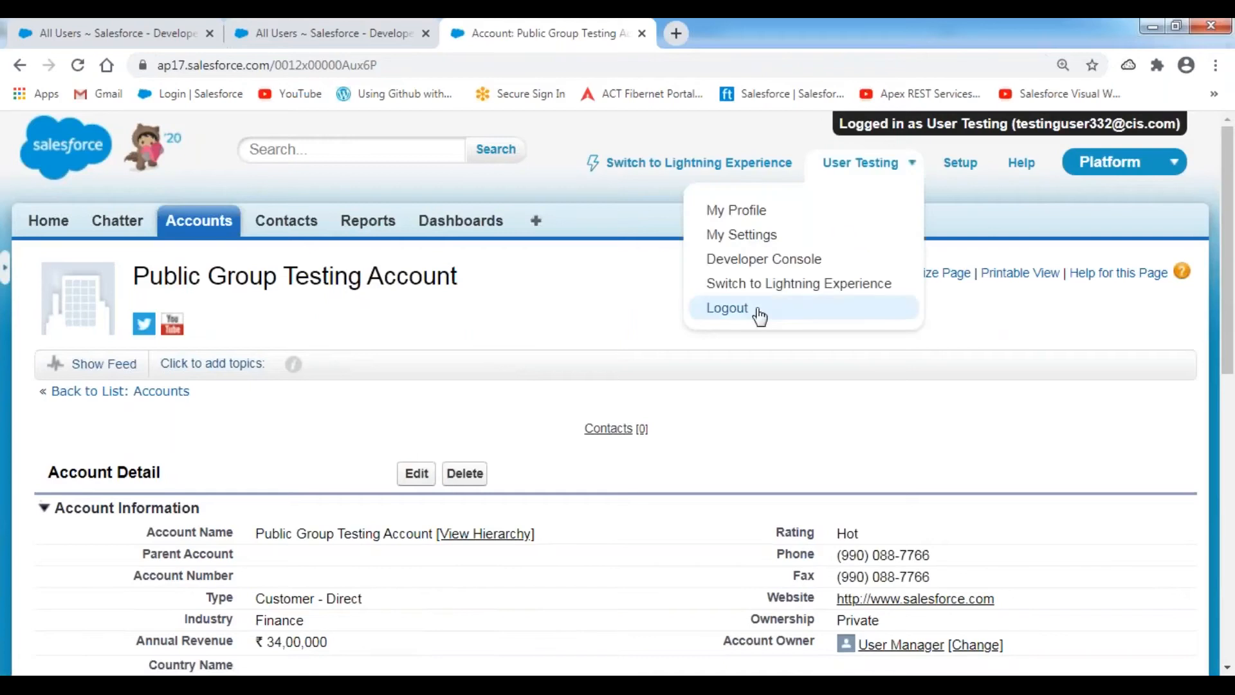
pyautogui.click(757, 313)
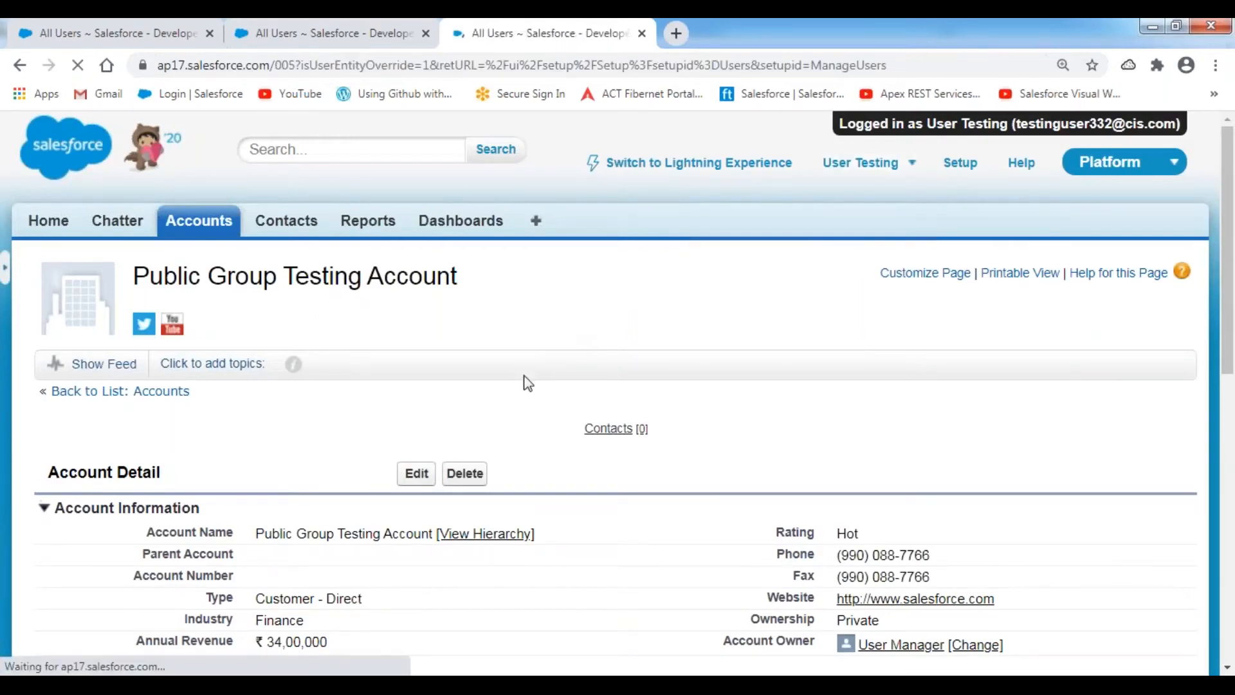
# - Log in as Customer User, the second Hyderabad Sales Group member
pyautogui.hotkey('alt', 'Tab')
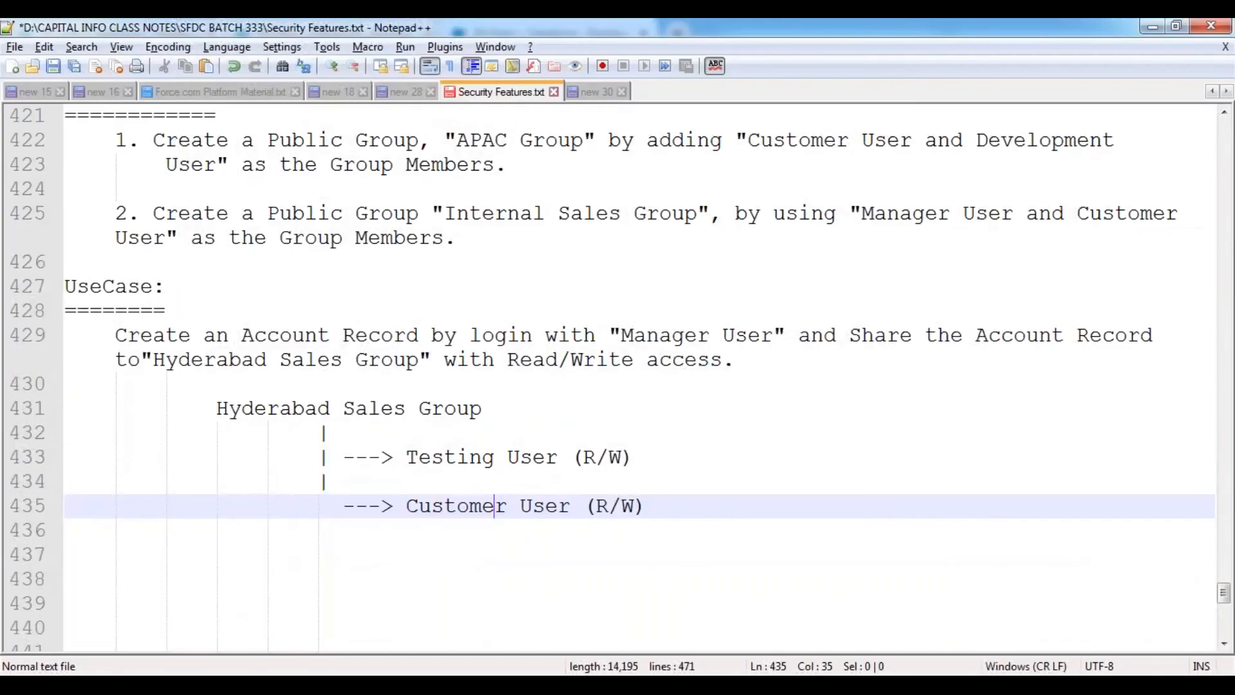
pyautogui.hotkey('alt', 'Tab')
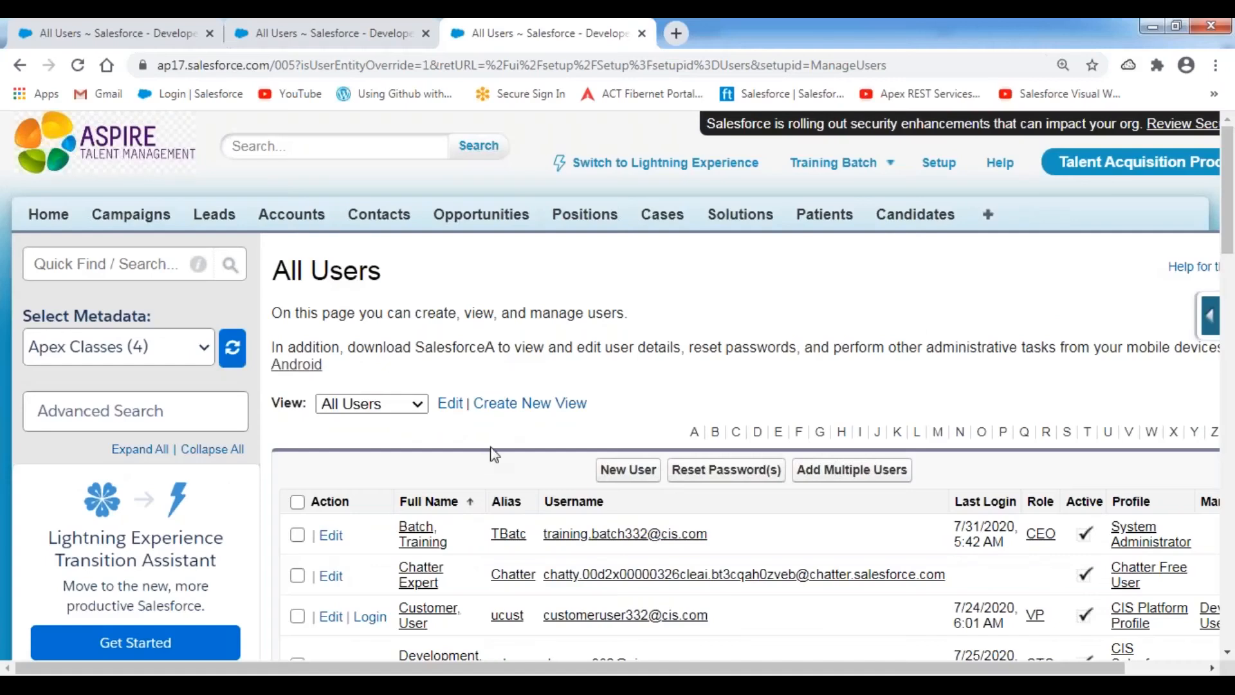
pyautogui.scroll(-4, 541, 415)
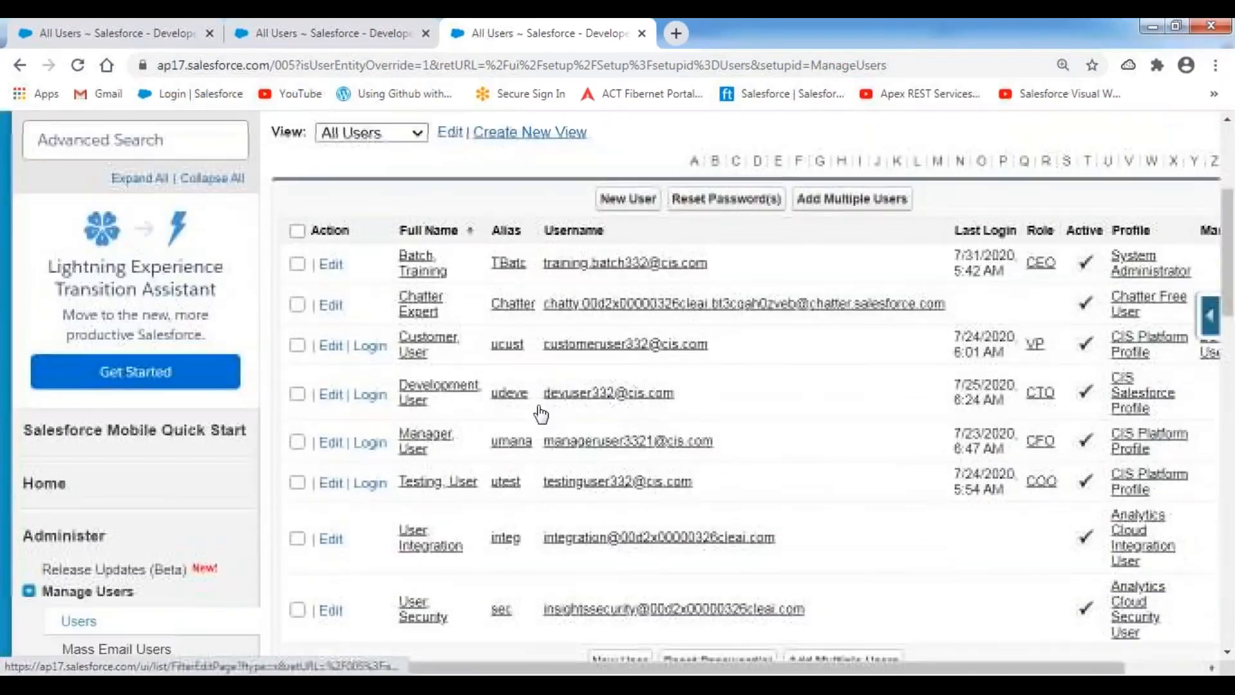
pyautogui.click(368, 345)
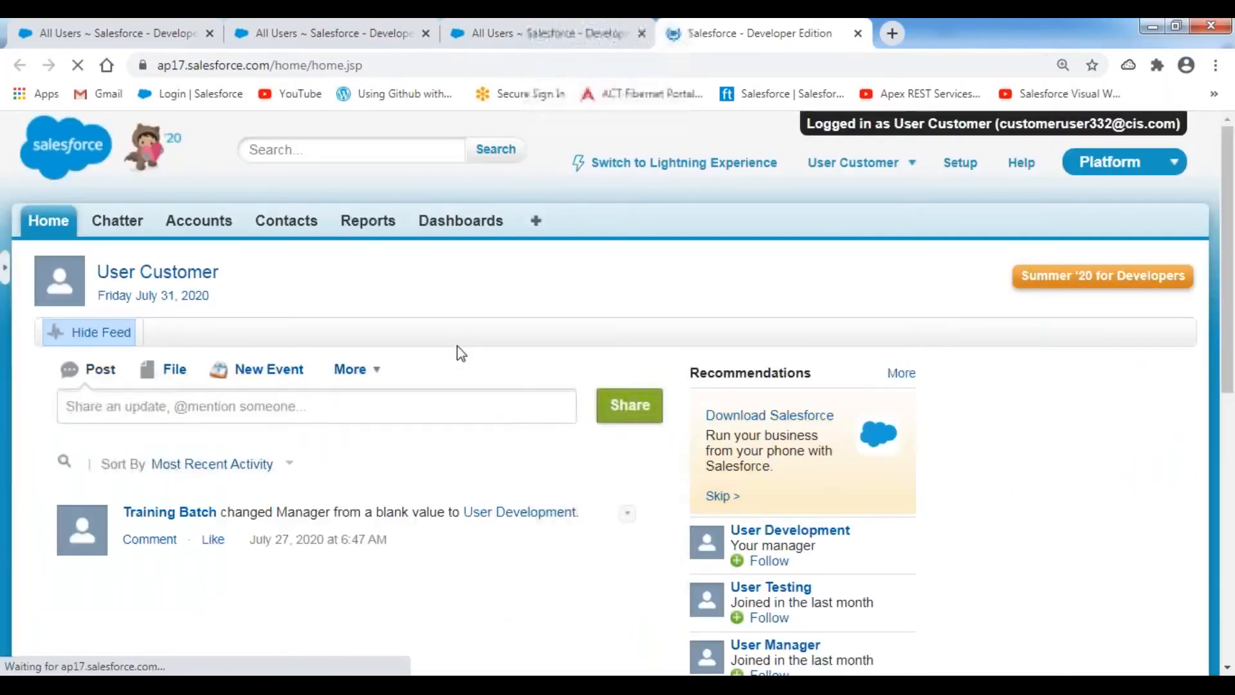
# - Open Public Group Testing Account from the All Accounts view
pyautogui.click(200, 221)
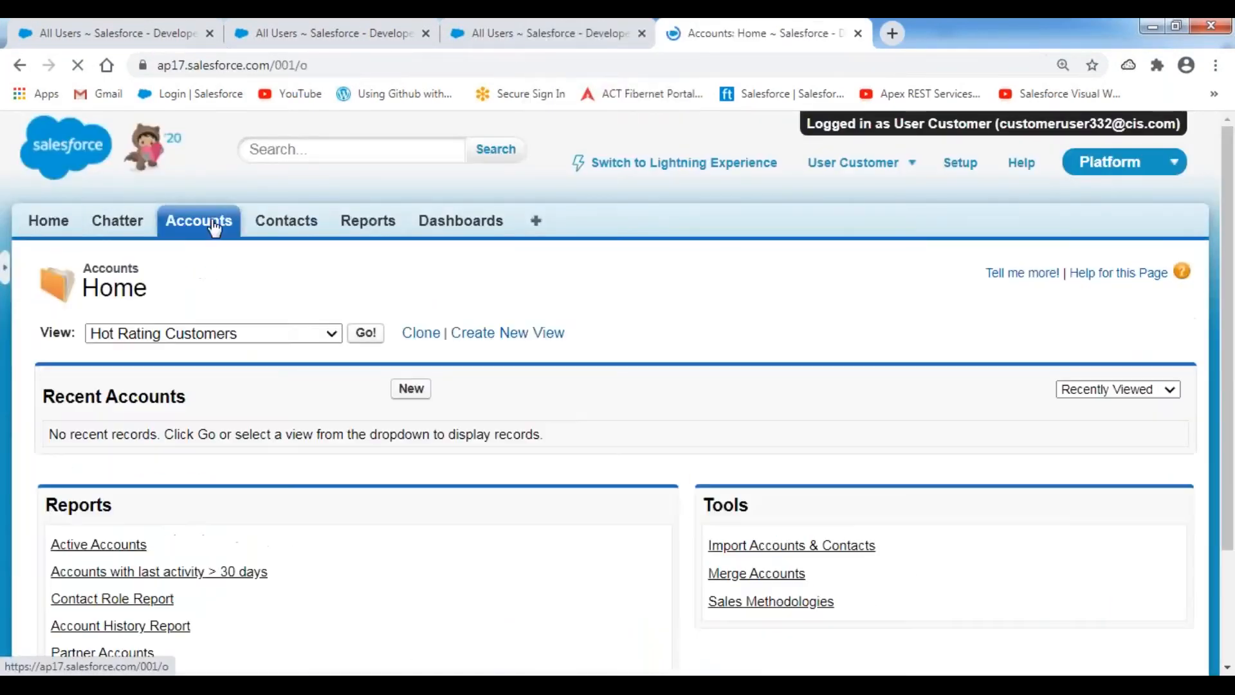
pyautogui.click(303, 333)
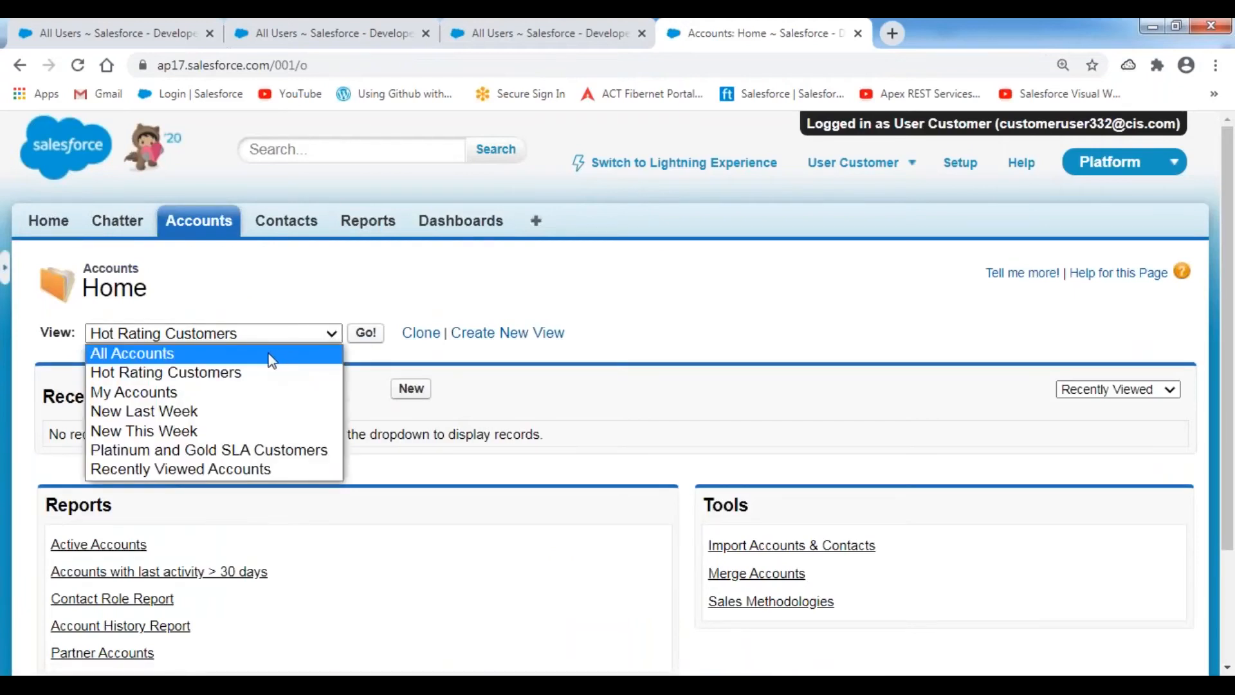
pyautogui.click(270, 355)
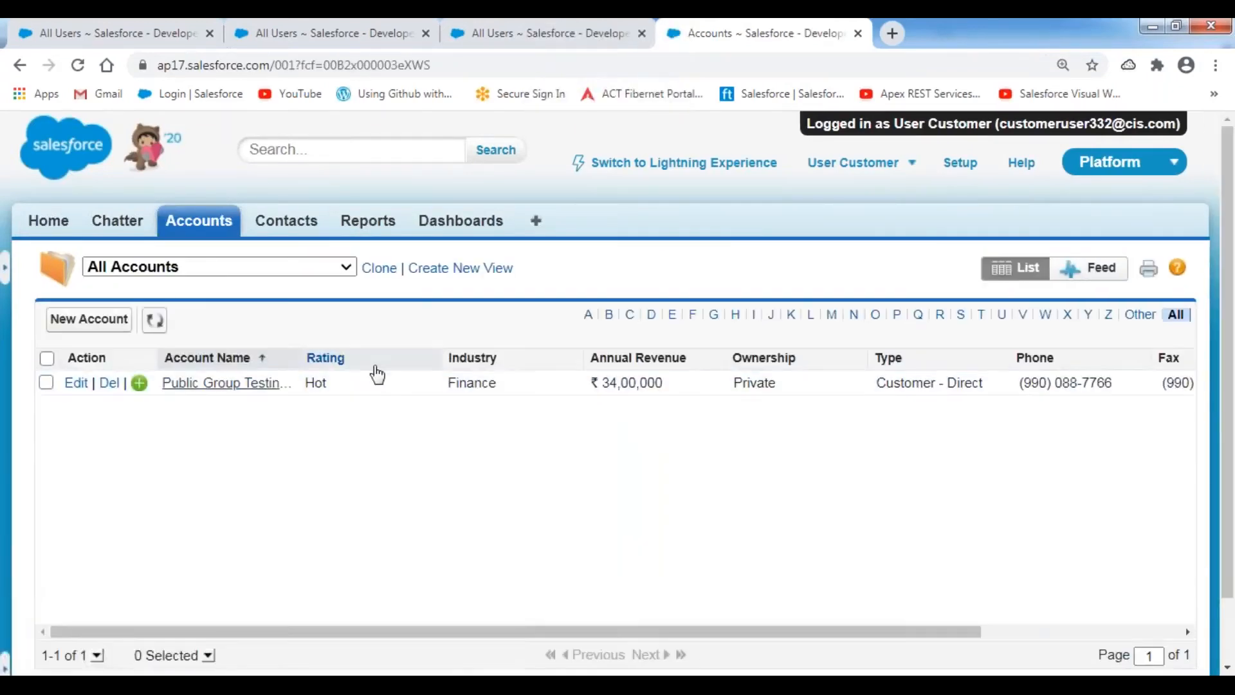
pyautogui.moveTo(299, 357); pyautogui.dragTo(438, 357)
pyautogui.click(275, 386)
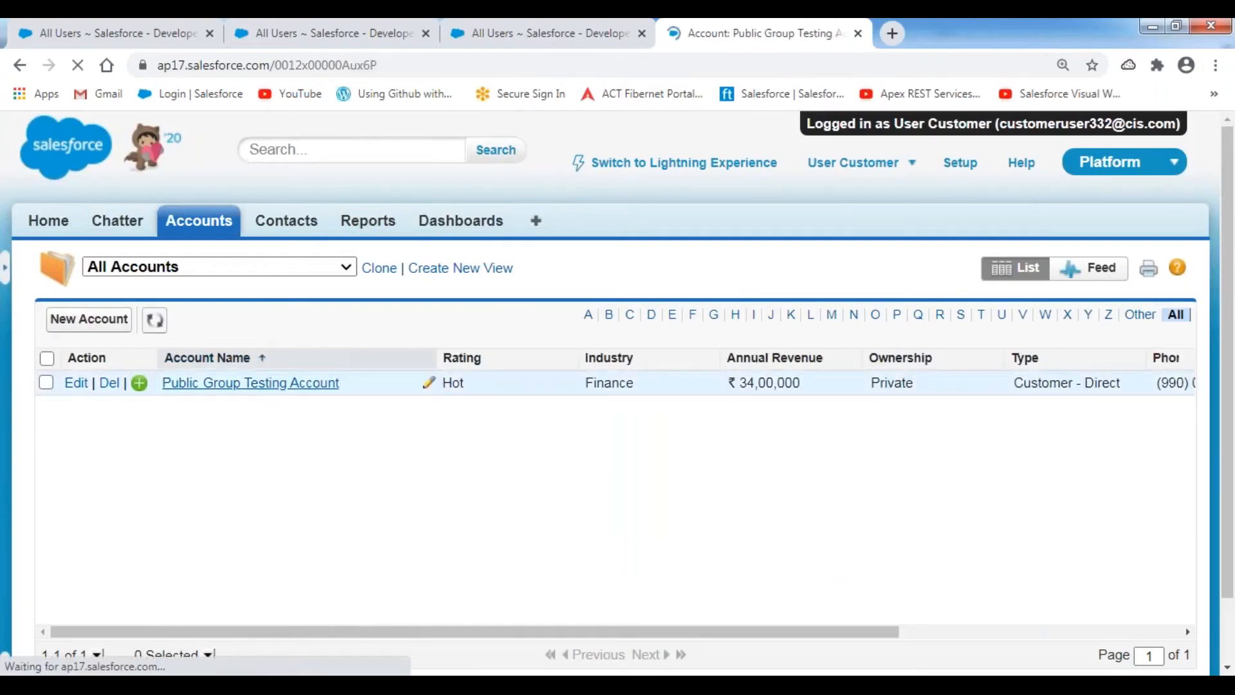
# - Confirm the account opens for editing, then try deleting it and see the deletion refused
pyautogui.scroll(-3, 442, 396)
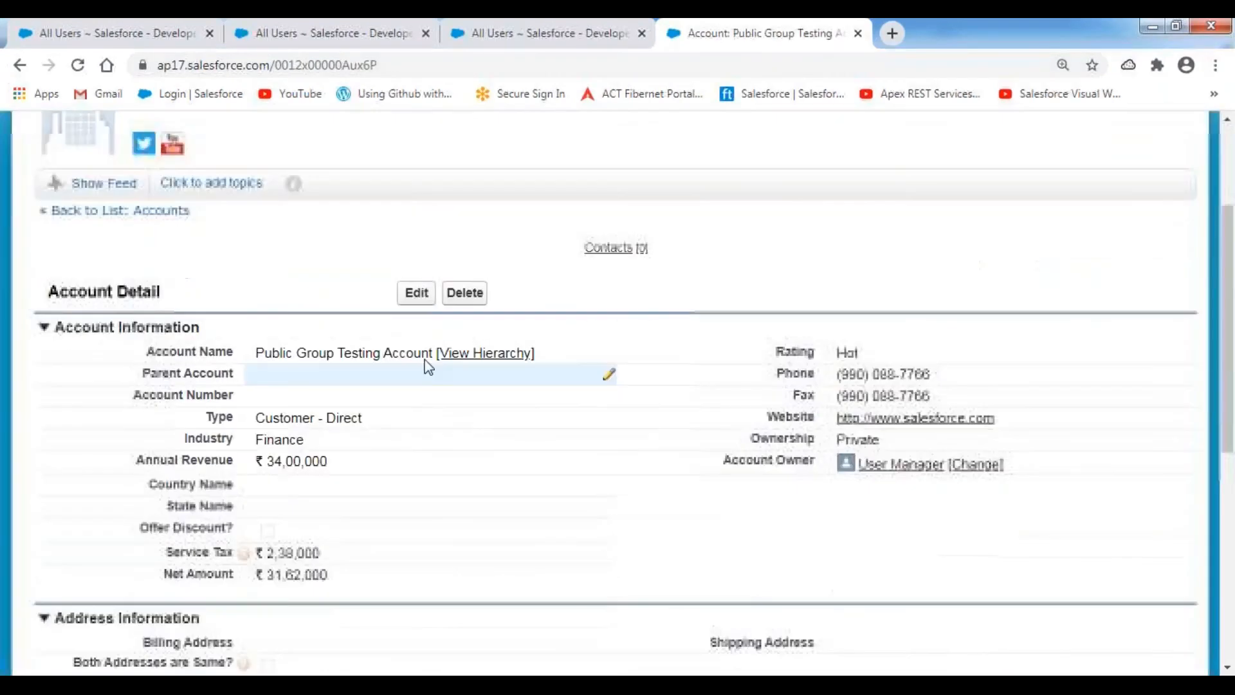
pyautogui.click(415, 290)
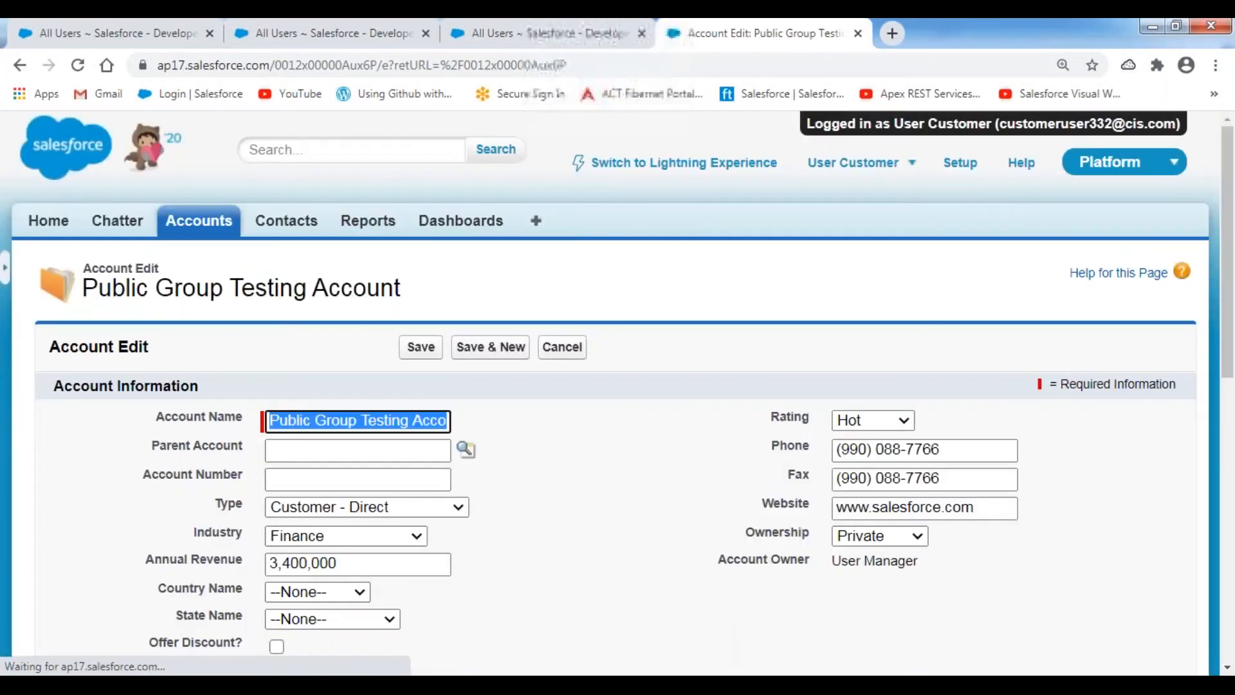
pyautogui.click(557, 357)
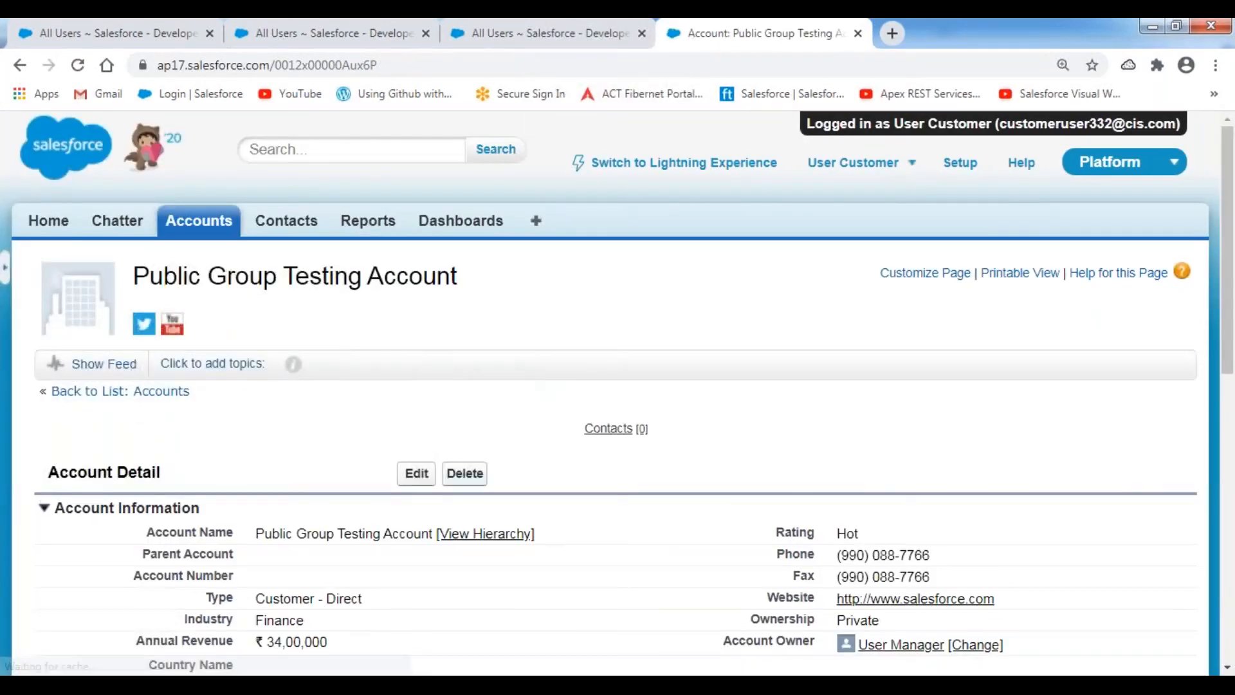
pyautogui.click(464, 473)
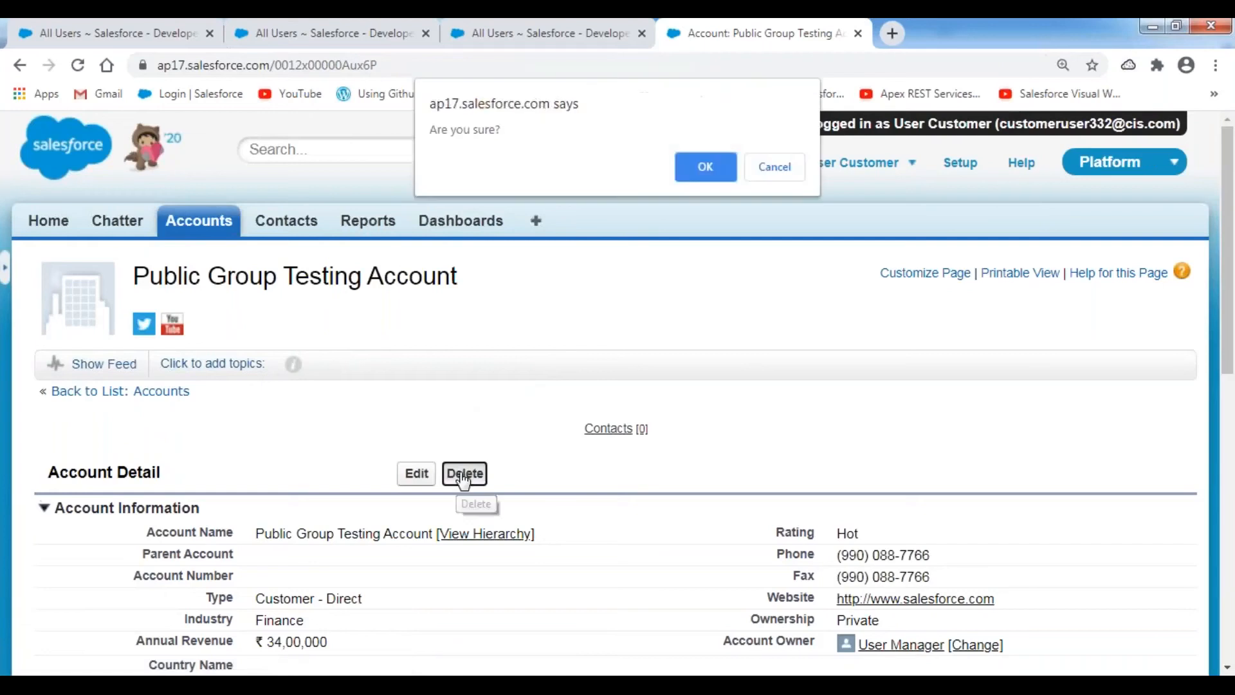
pyautogui.click(704, 167)
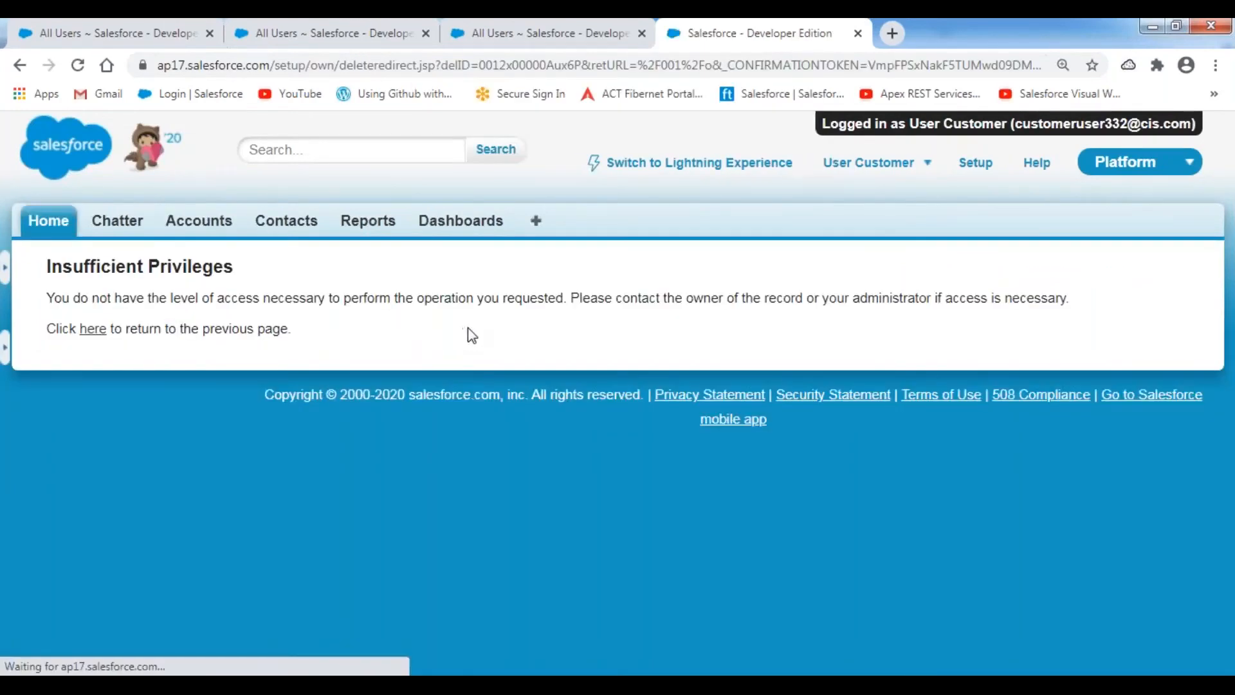
pyautogui.click(91, 336)
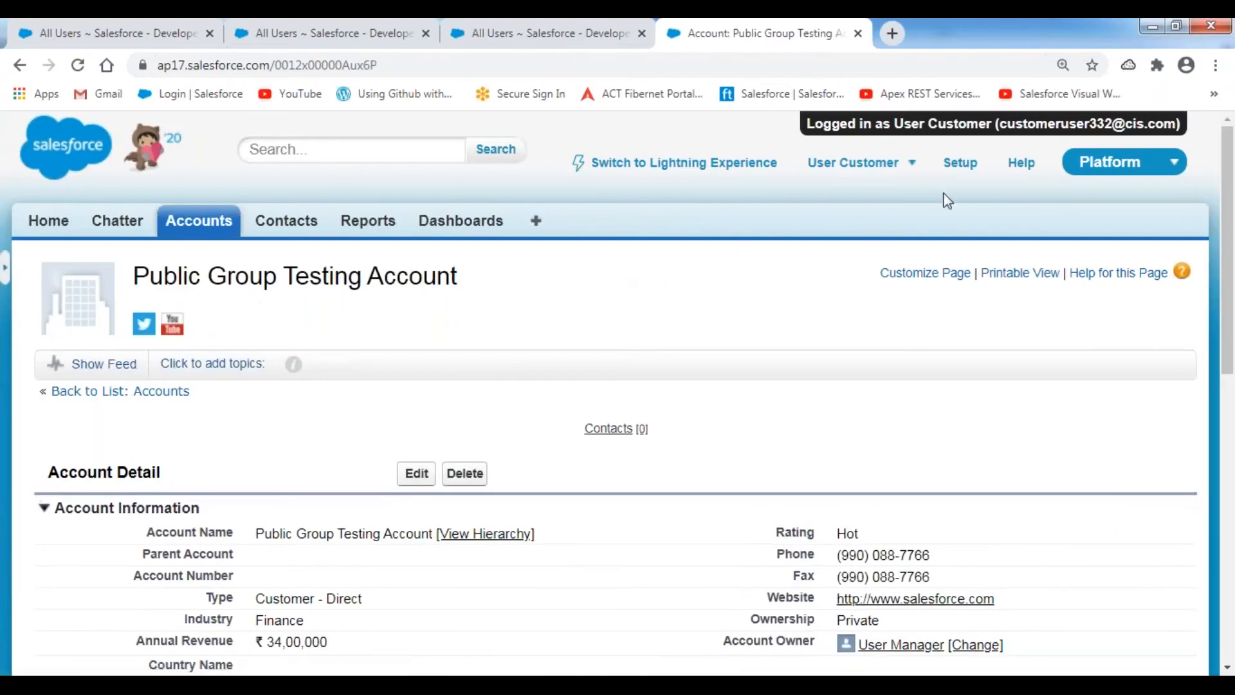
# - Log out of Customer User's session and bring up the Sharing Process diagram in Paint
pyautogui.click(859, 162)
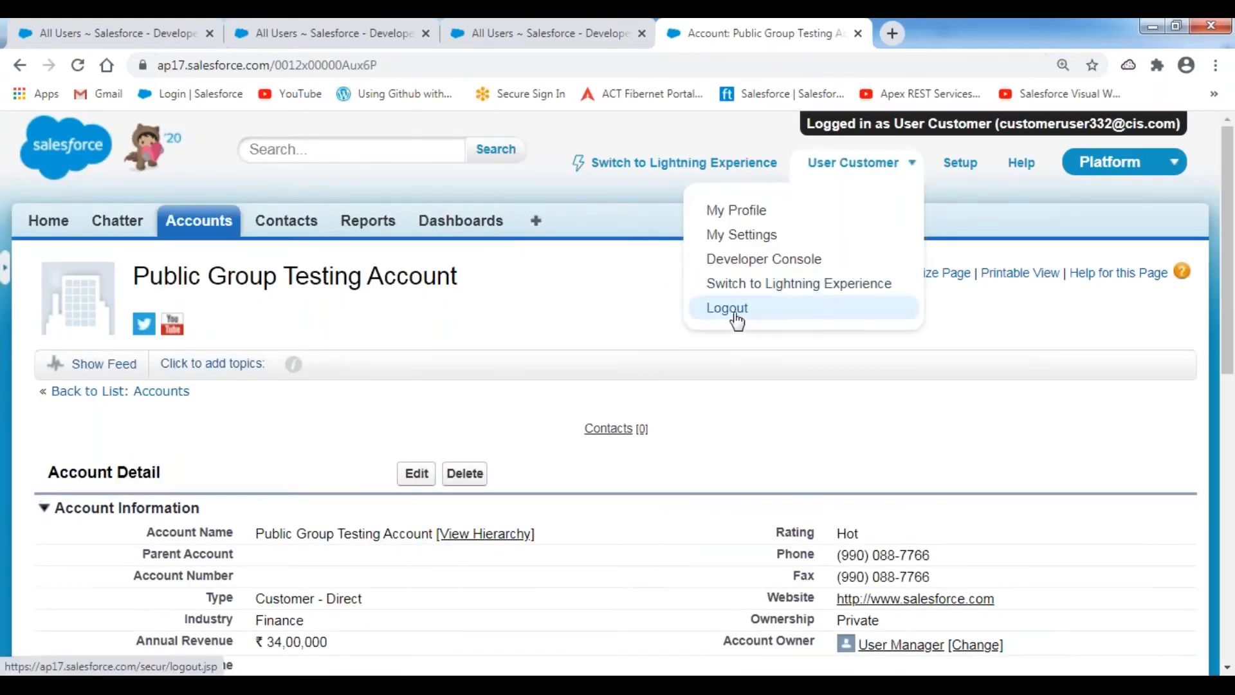
pyautogui.click(743, 314)
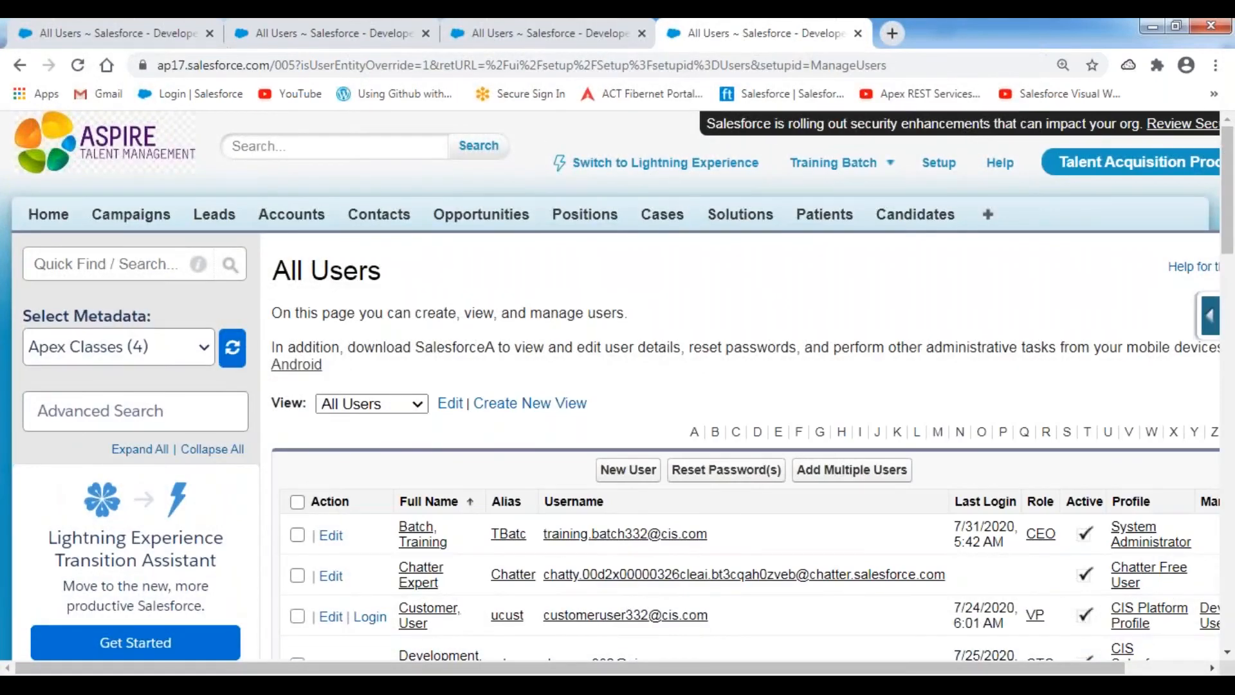
pyautogui.click(481, 546)
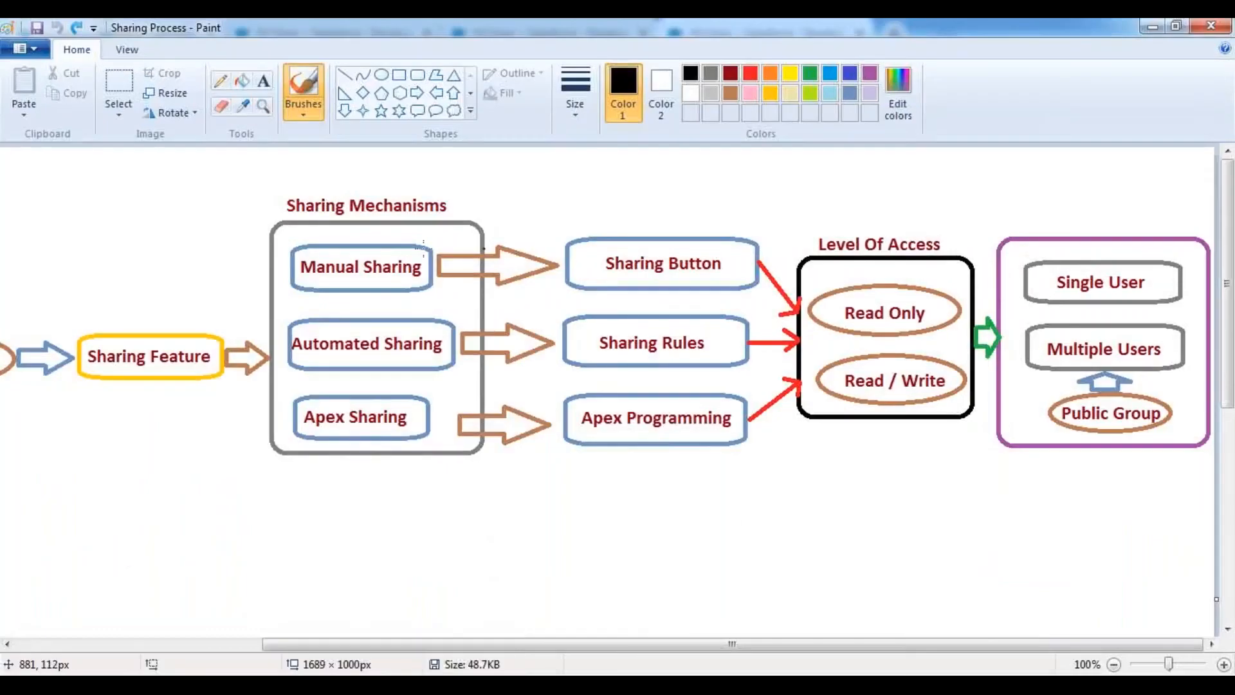